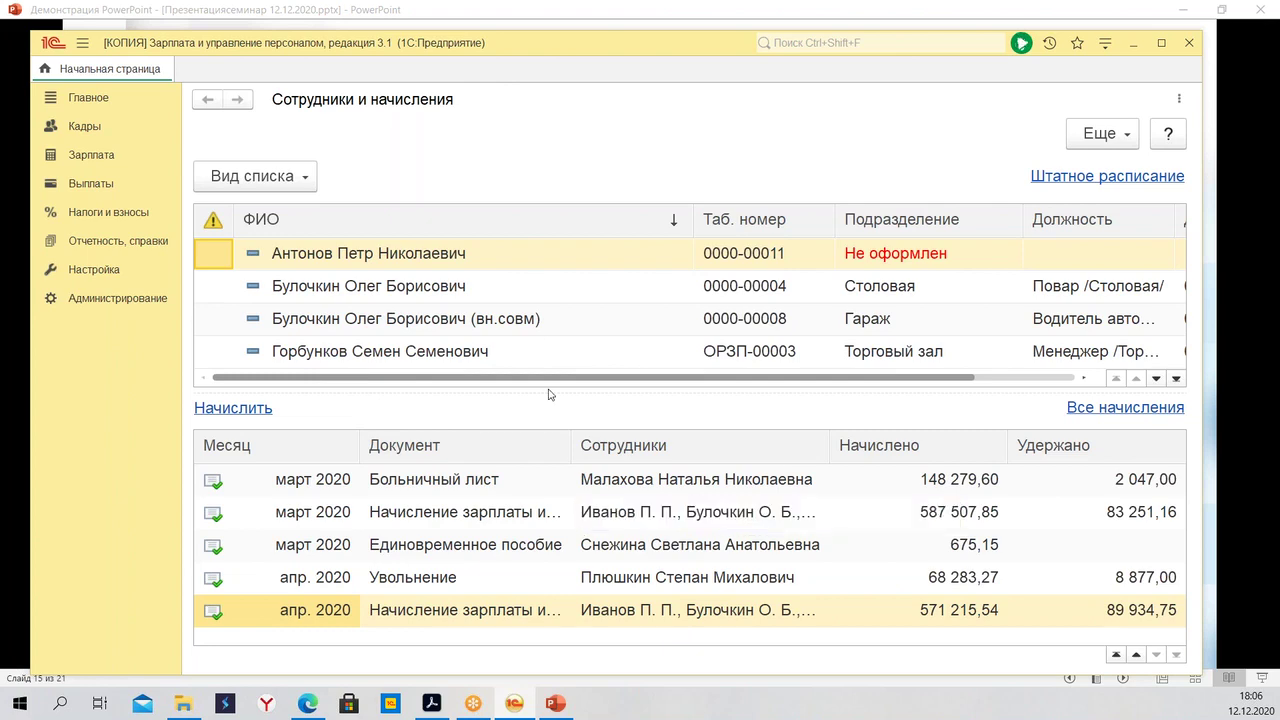
Create a new Увольнение document from the list of hires, transfers and dismissals in the personnel section
click(84, 128)
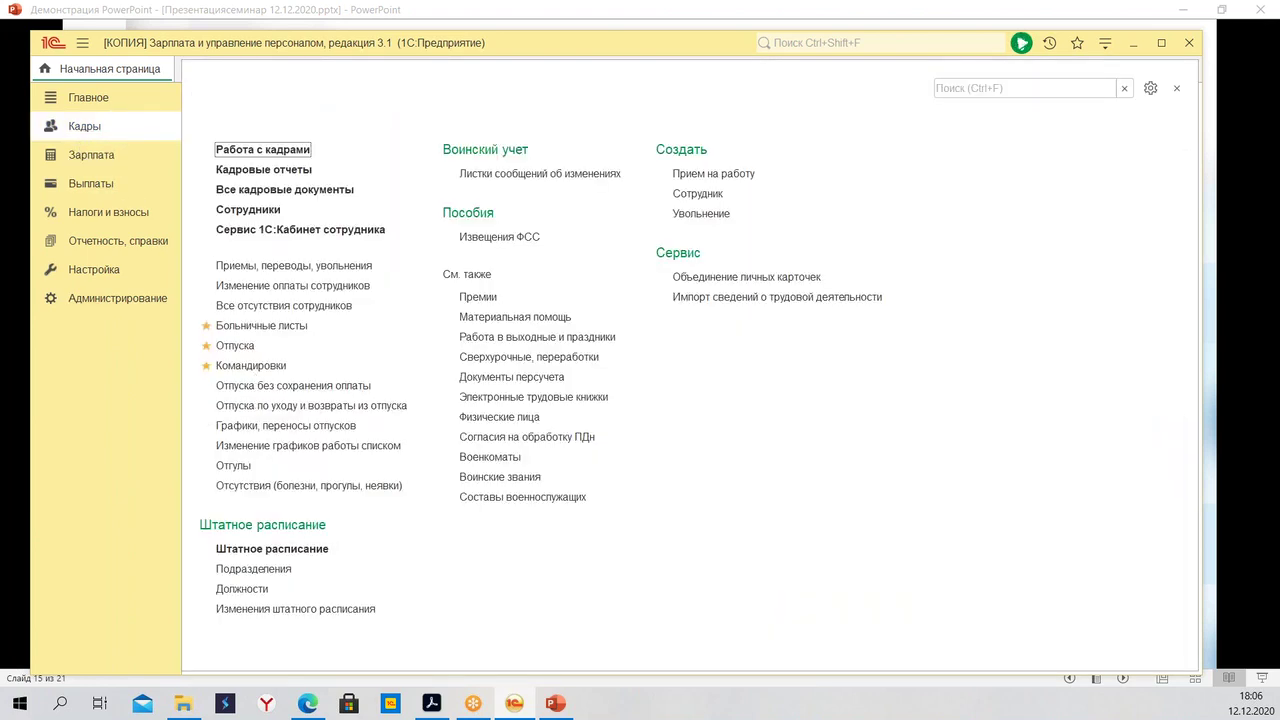
click(294, 265)
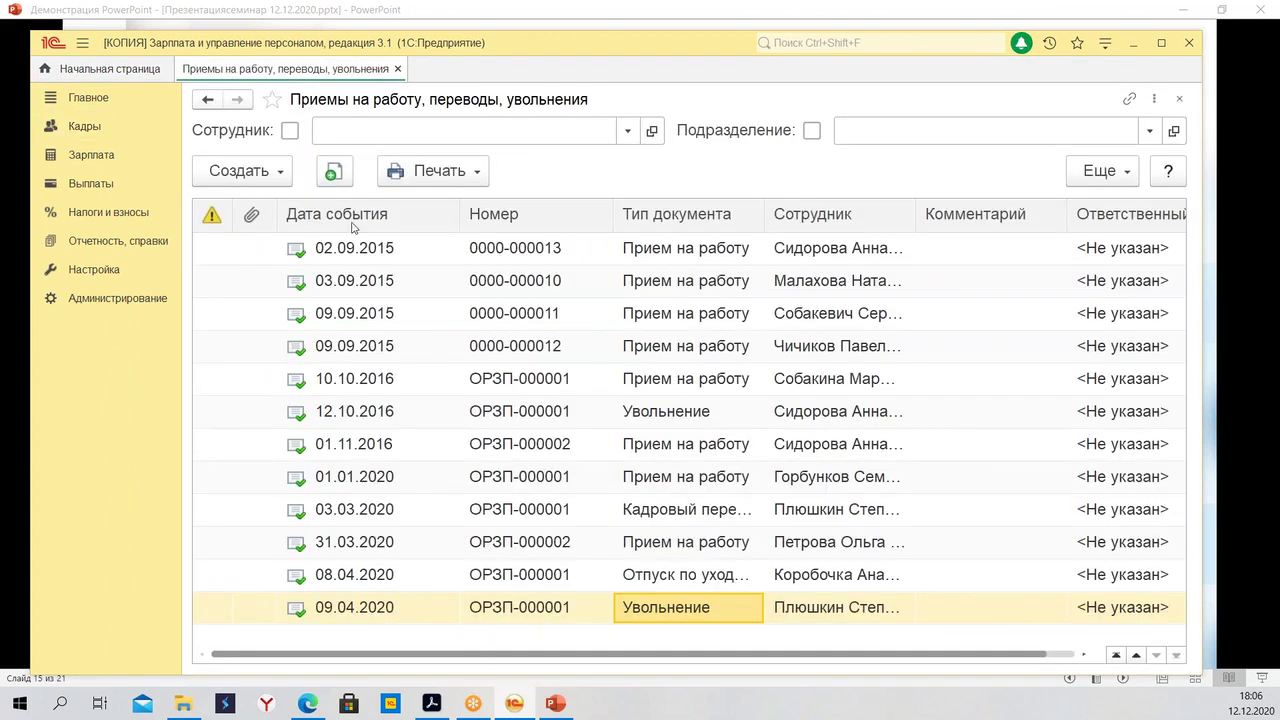
click(256, 174)
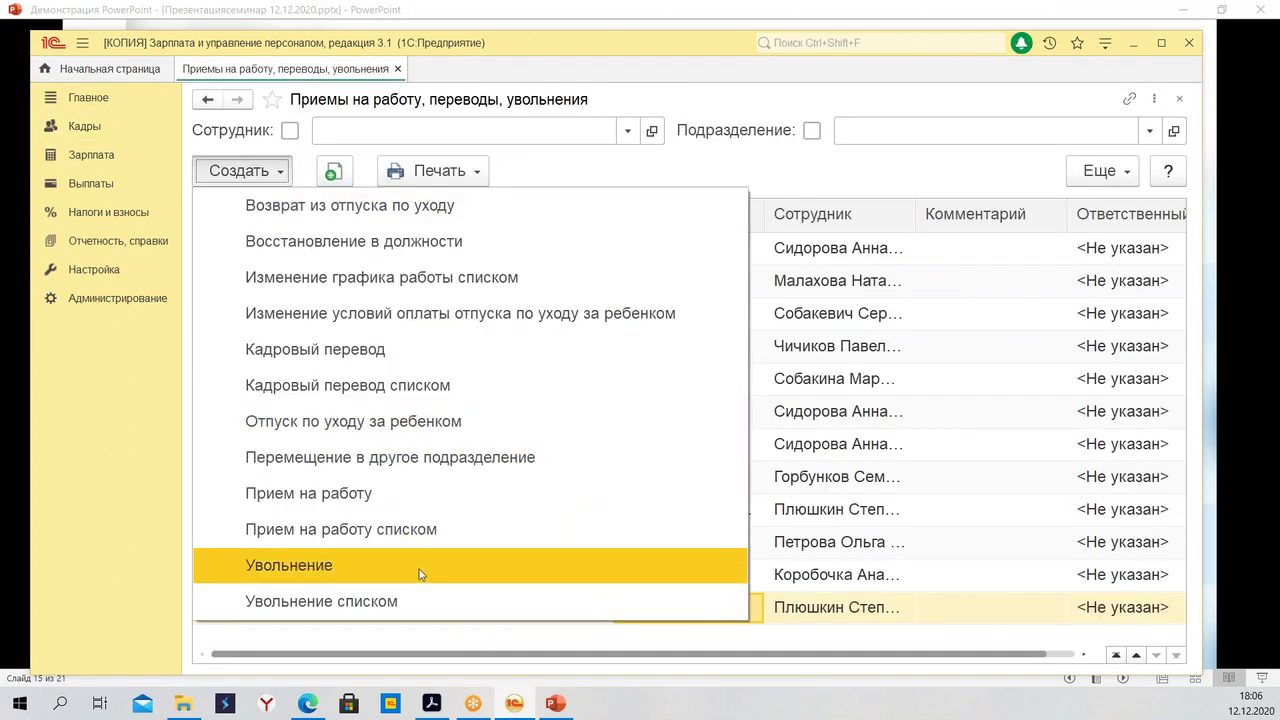
click(388, 566)
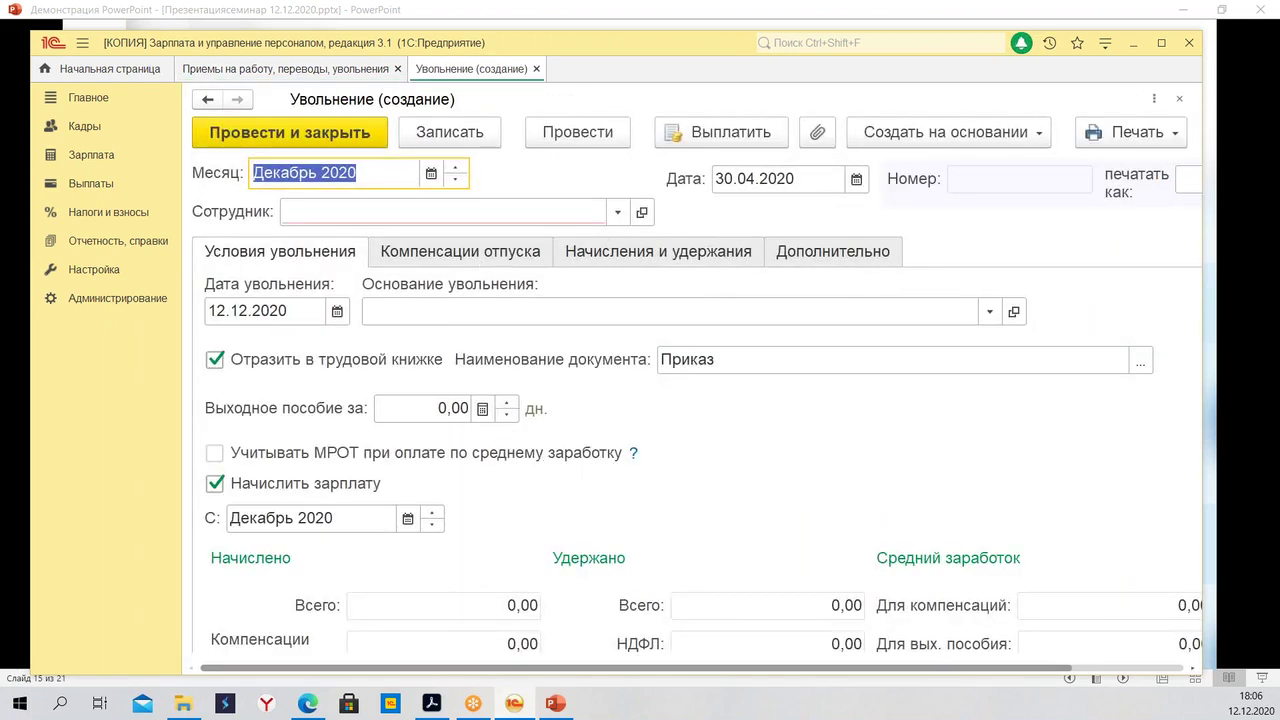
click(241, 69)
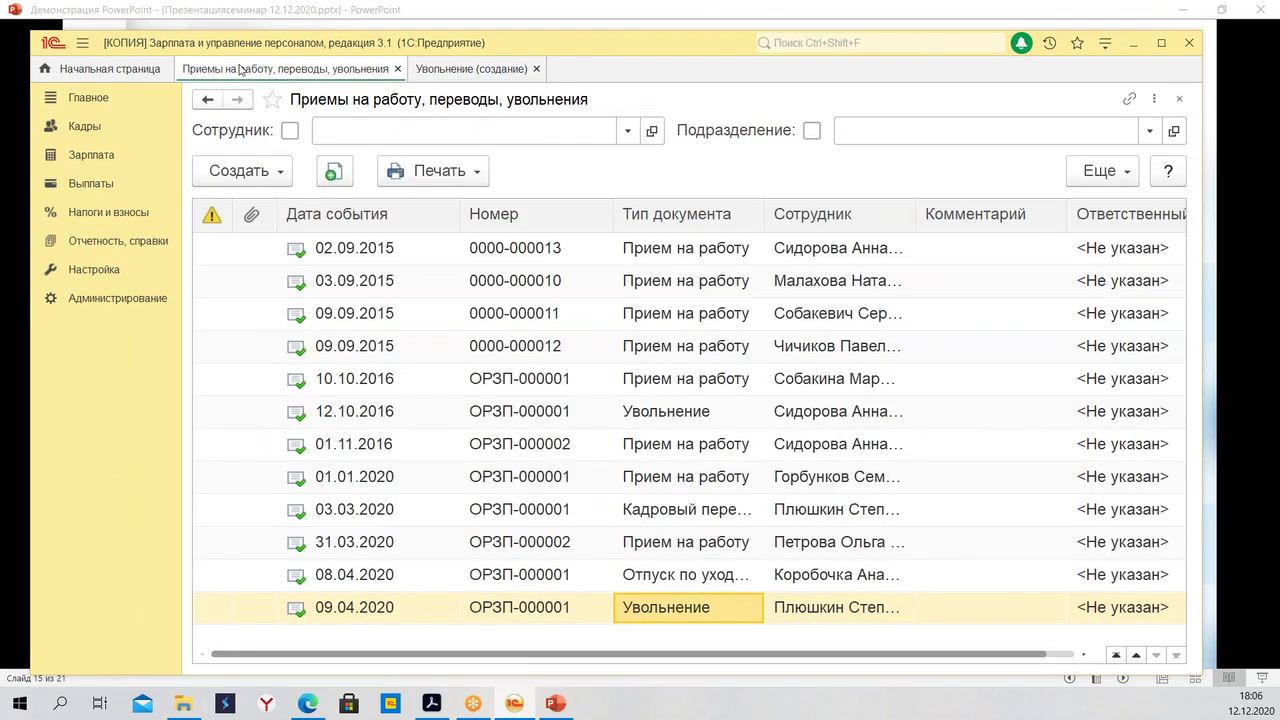
click(447, 72)
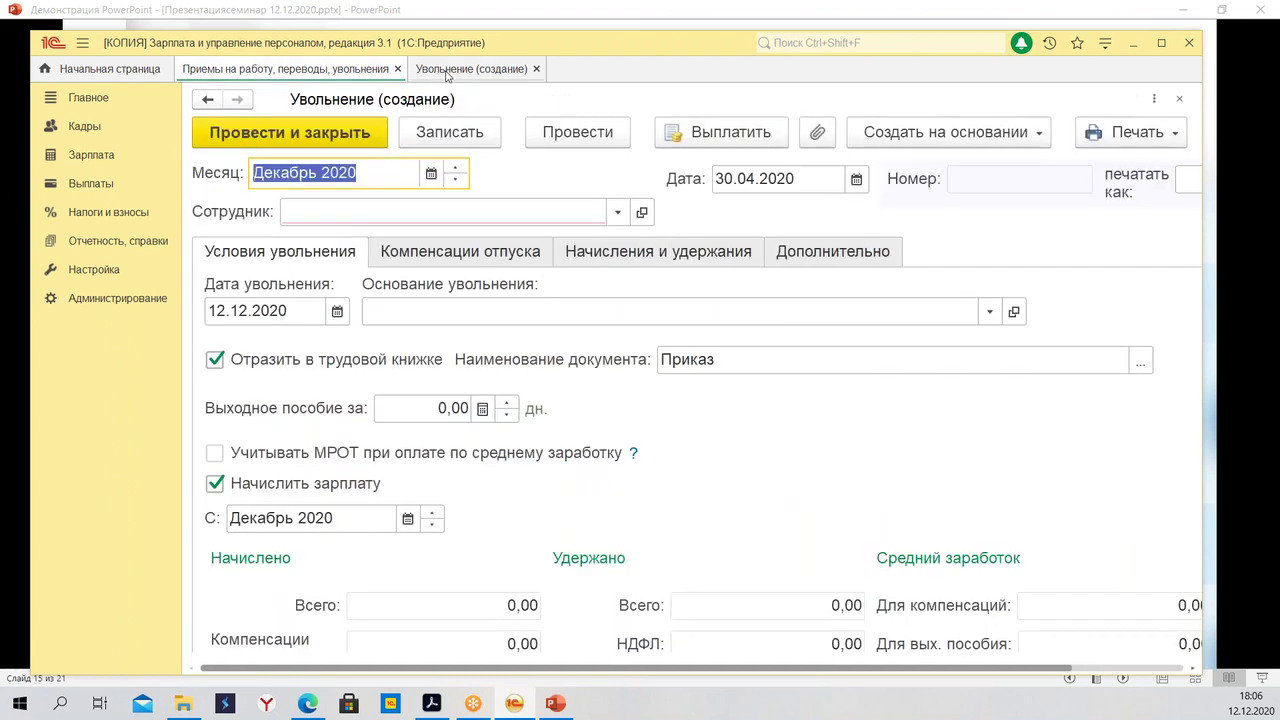
Set the accrual month of the dismissal document to Апрель 2020
click(431, 175)
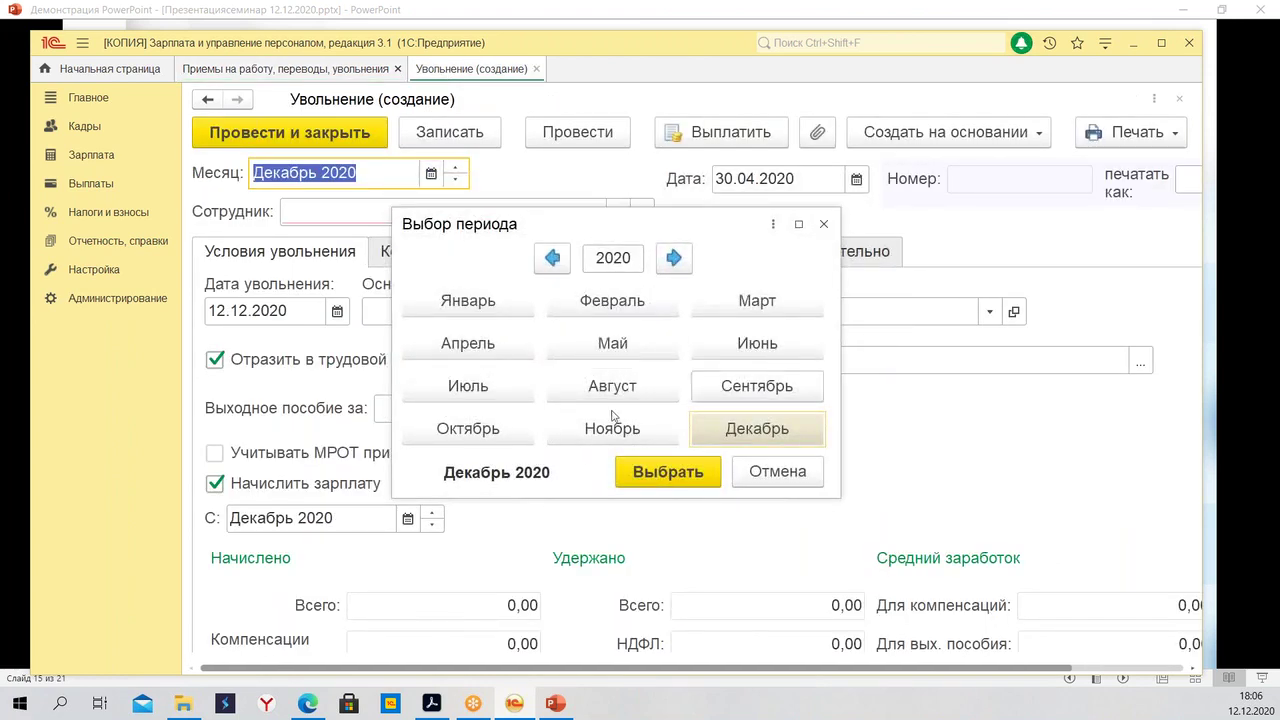
click(474, 346)
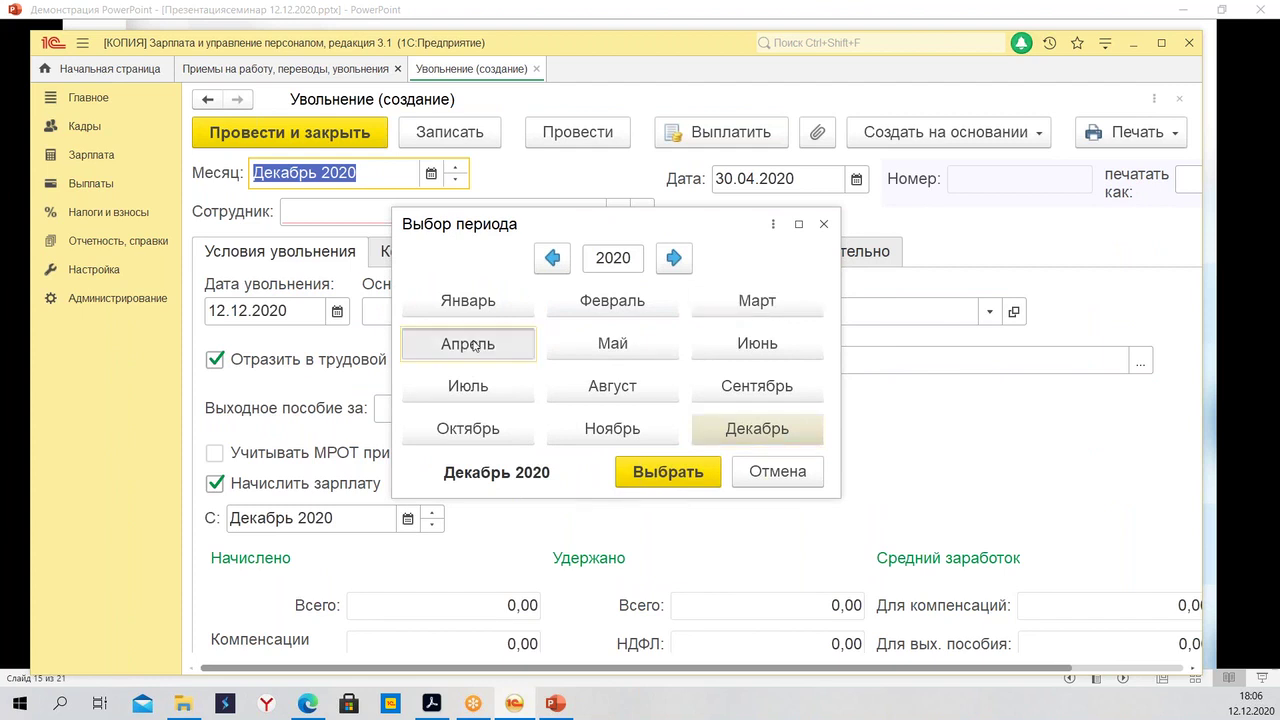
click(668, 471)
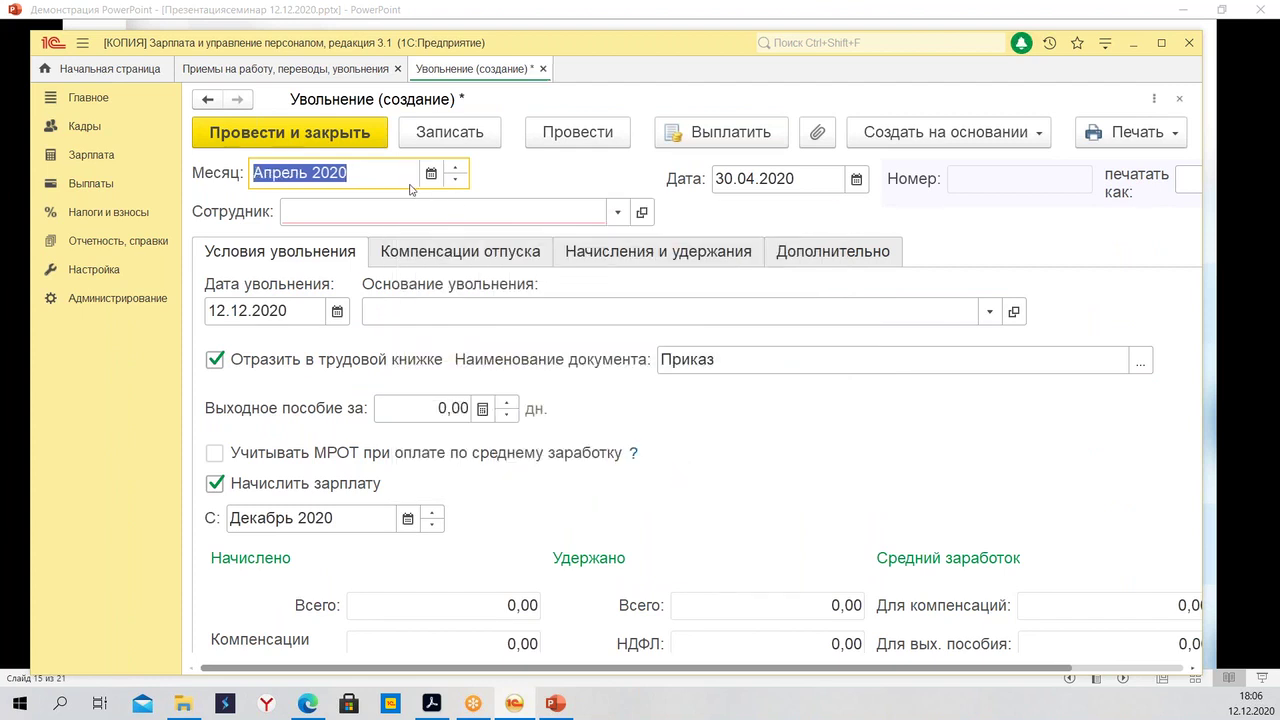
Select the Торговый зал manager hired in January 2020 as the employee being dismissed
click(508, 205)
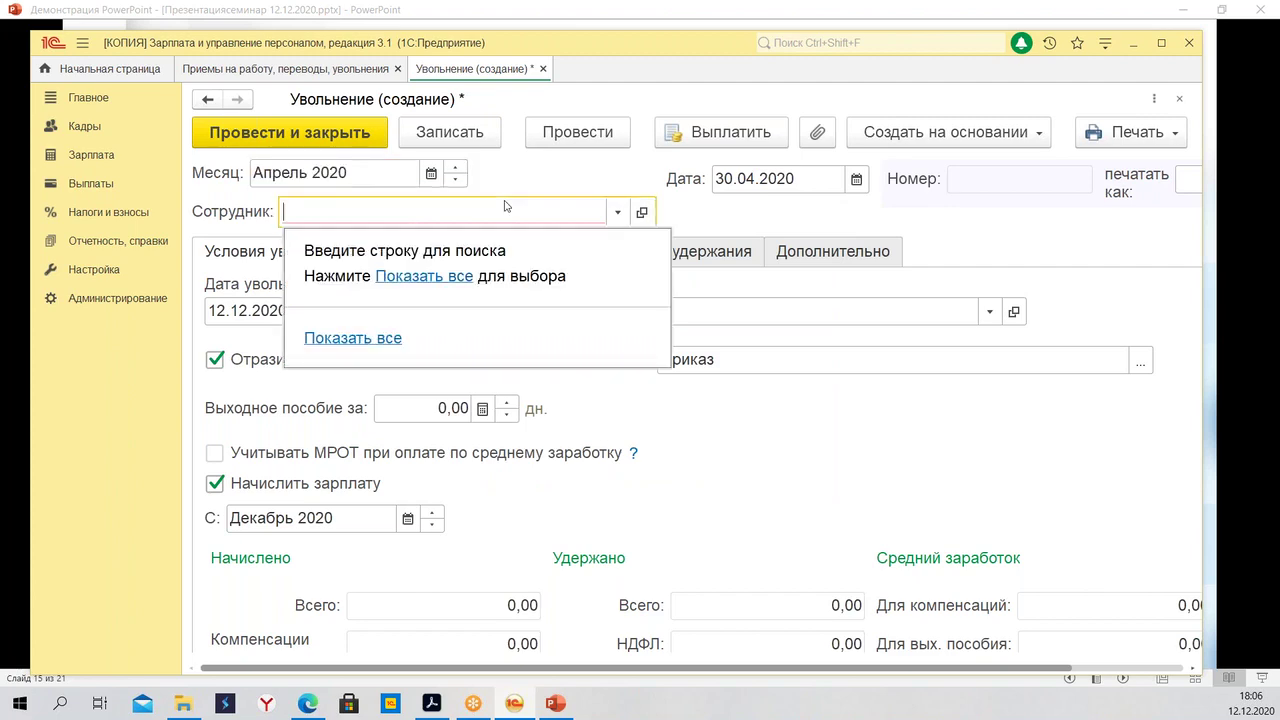
click(425, 276)
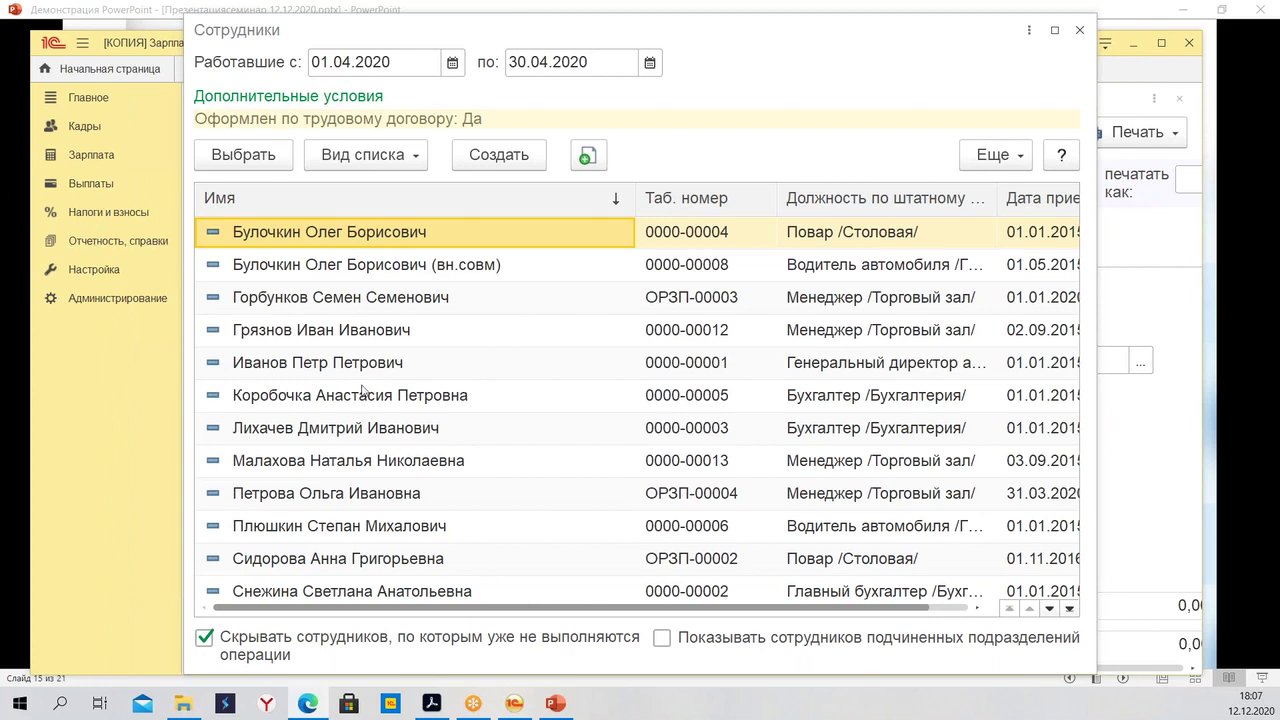
double_click(377, 310)
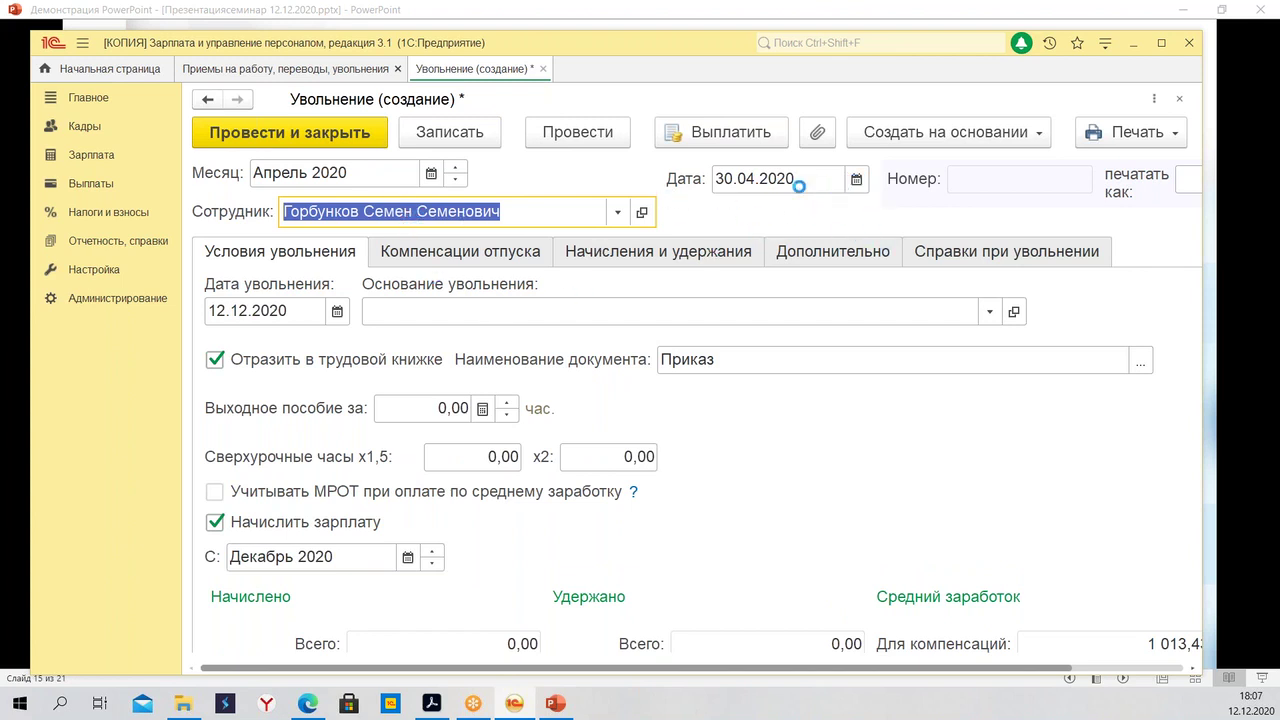
Set both the document date and the dismissal date to 14.04.2020
click(856, 179)
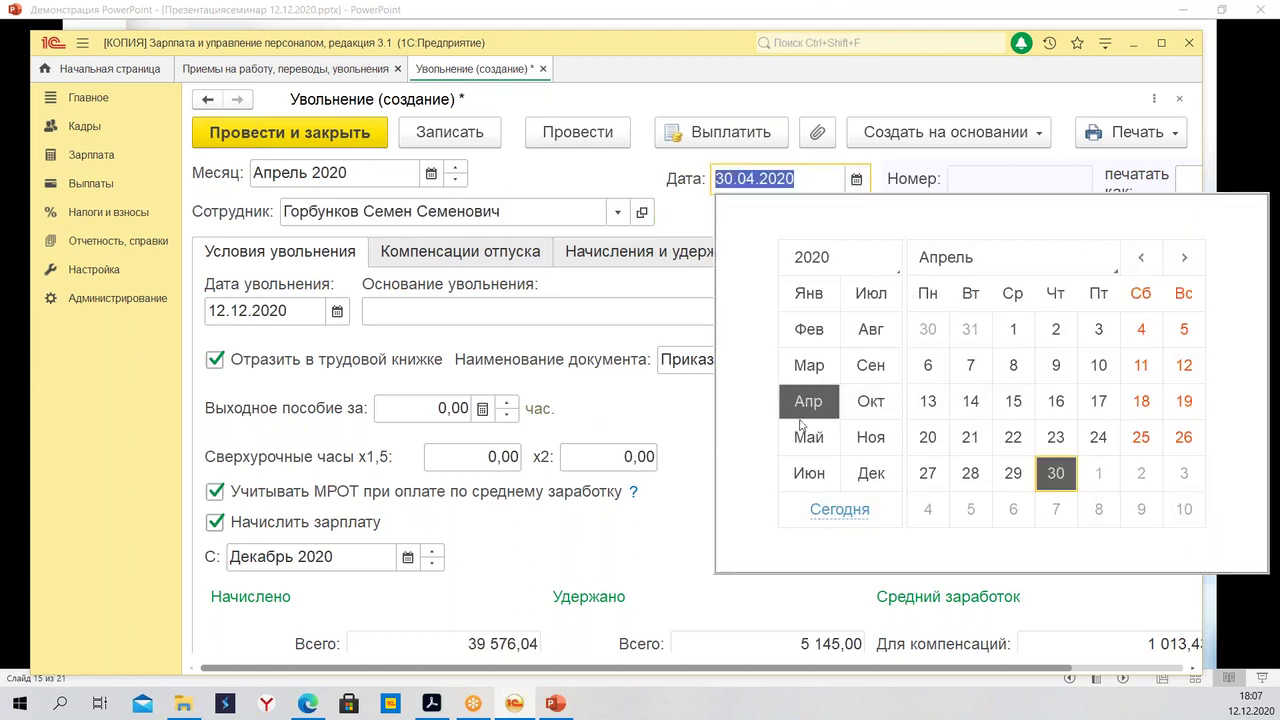
click(981, 398)
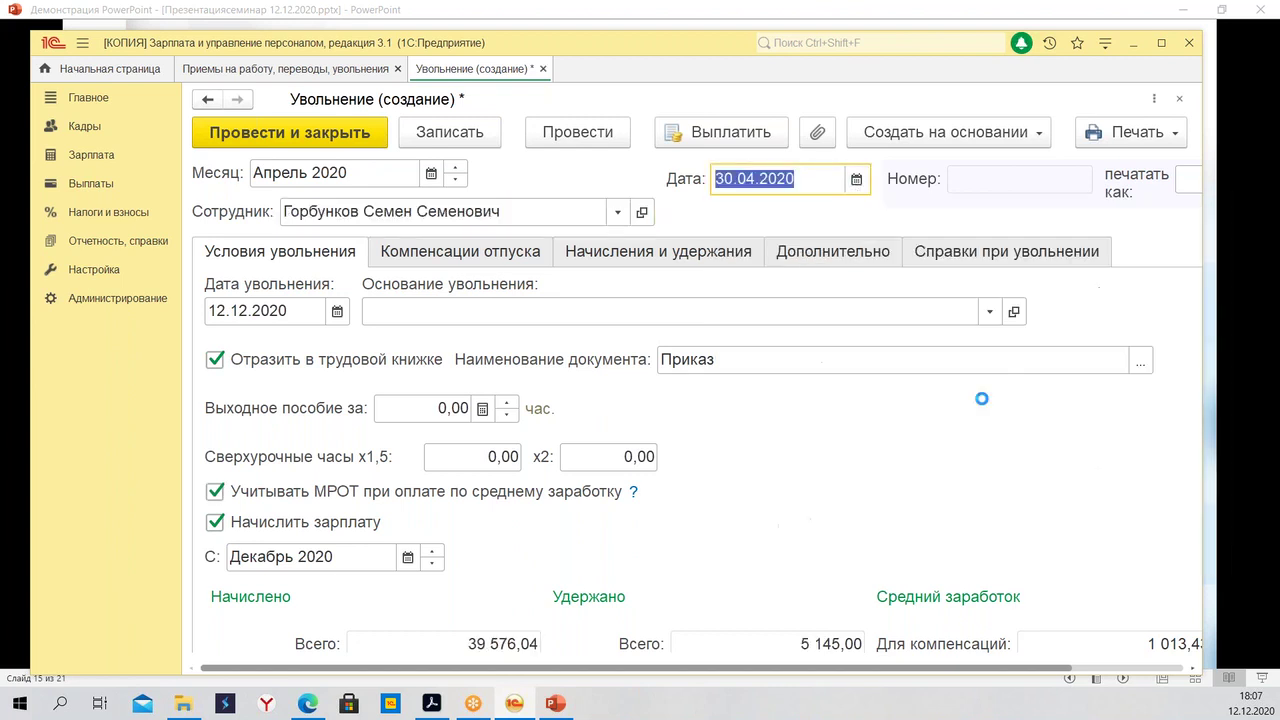
click(338, 313)
click(301, 533)
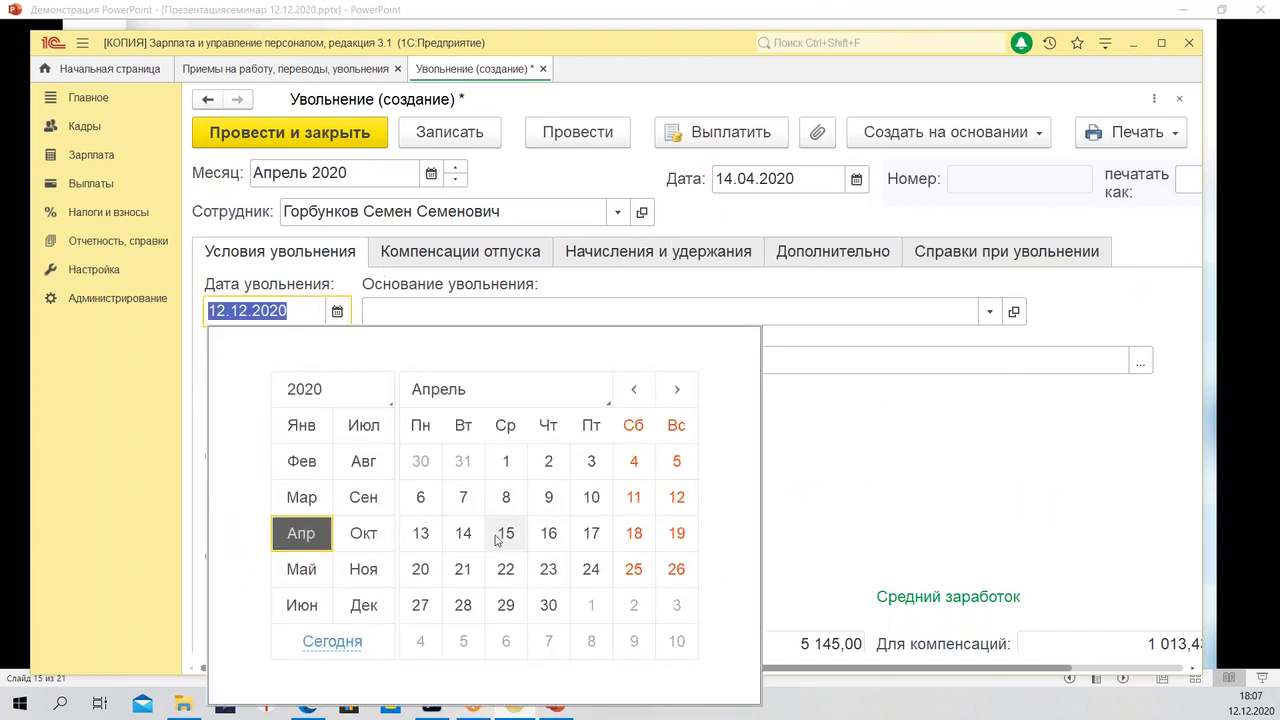
click(463, 533)
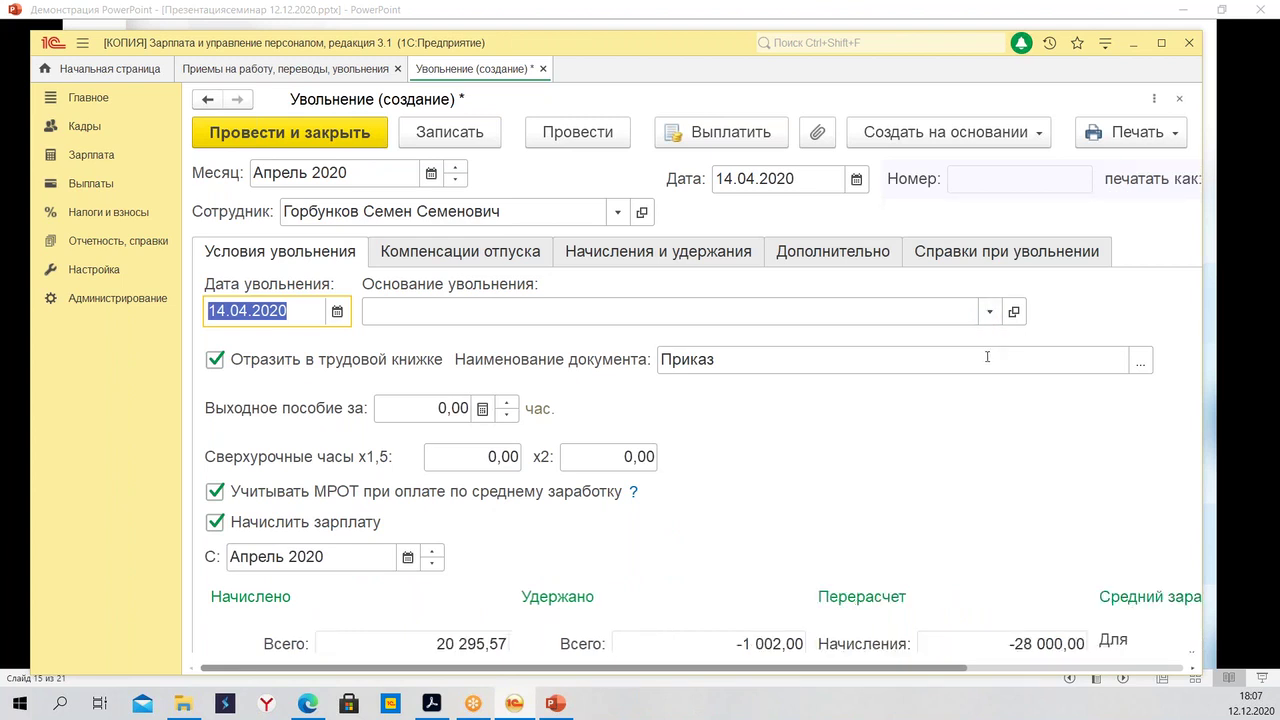
Choose п. 1 ч. 1 ст. 77 (Соглашение сторон) as the dismissal ground and review its record
click(987, 316)
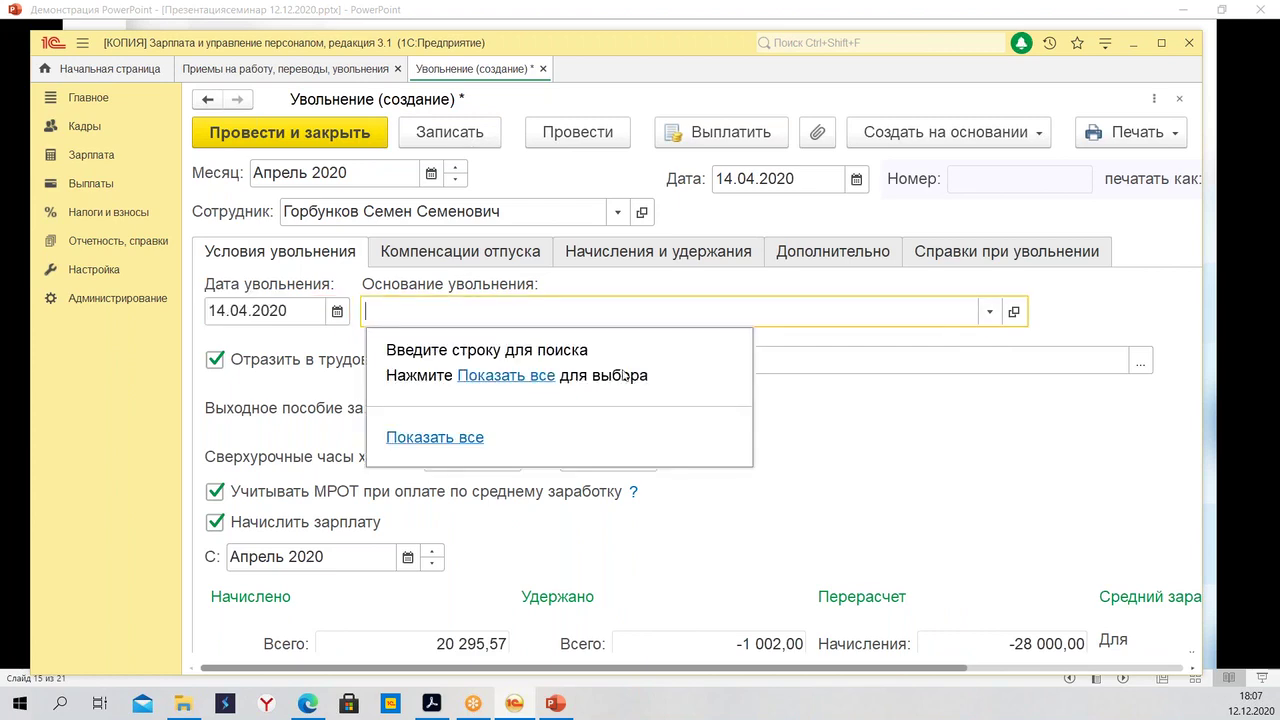
click(508, 374)
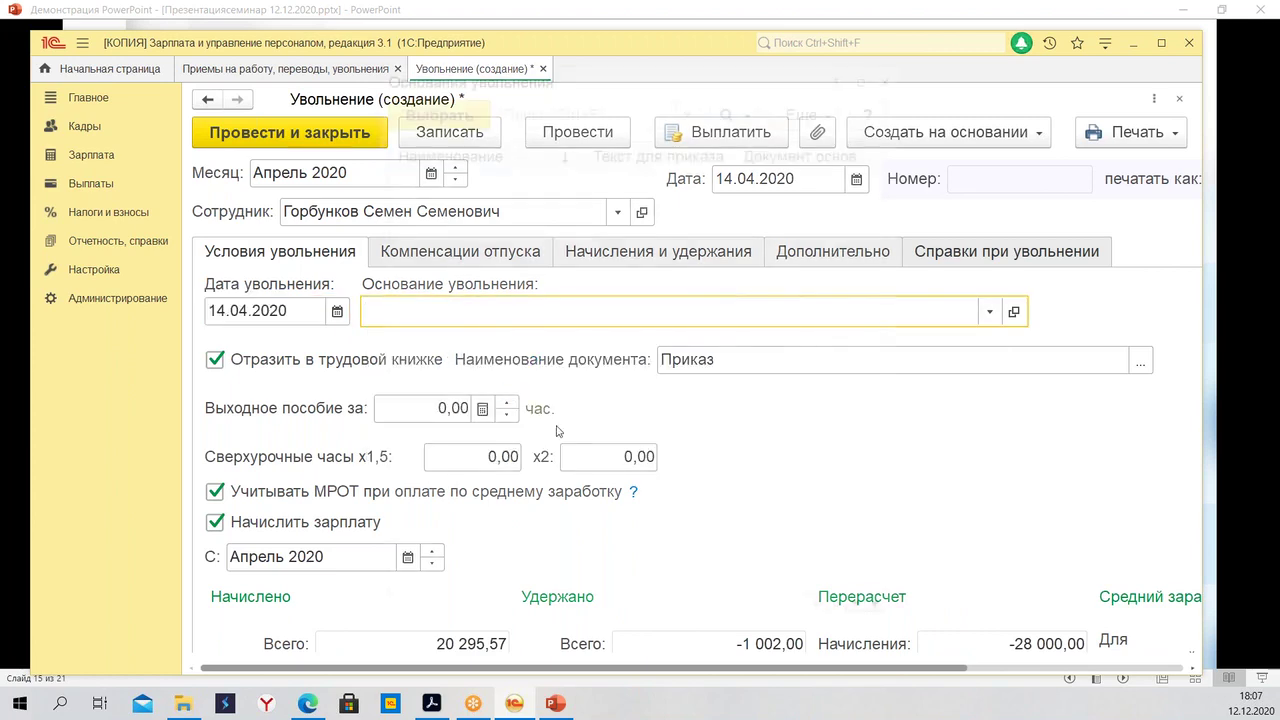
scroll(549, 362, down, 10)
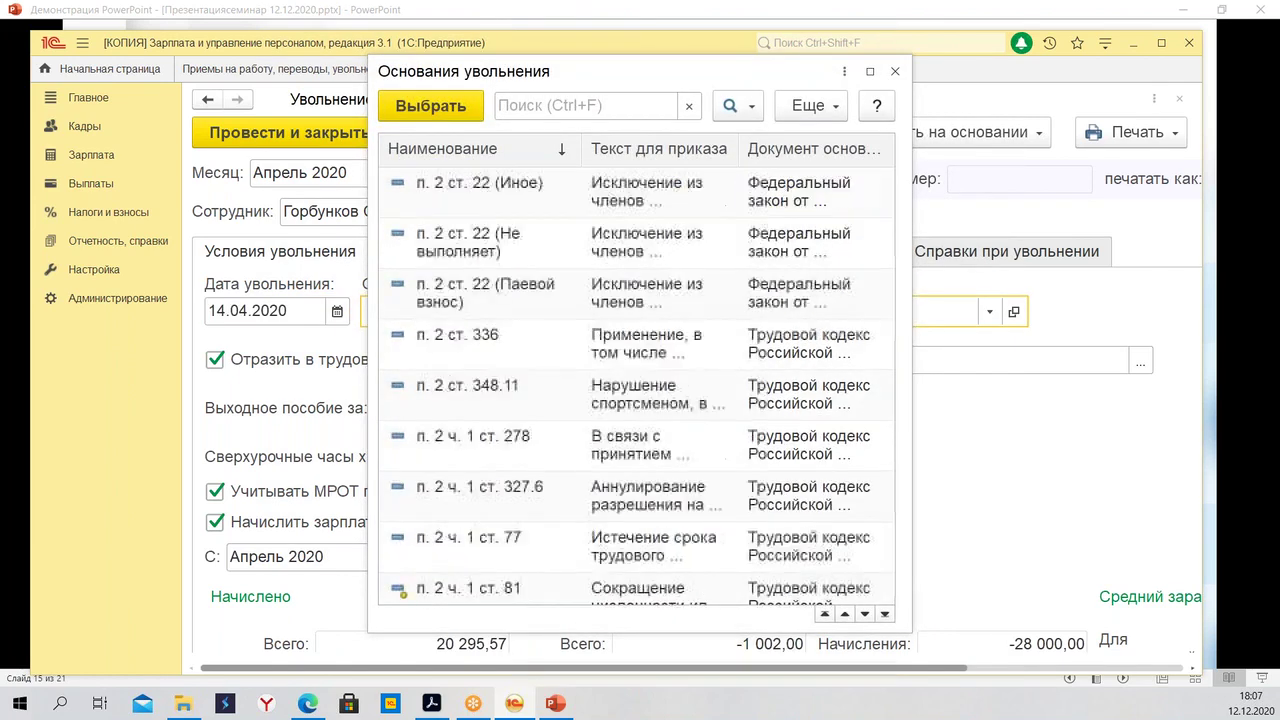
scroll(545, 440, down, 5)
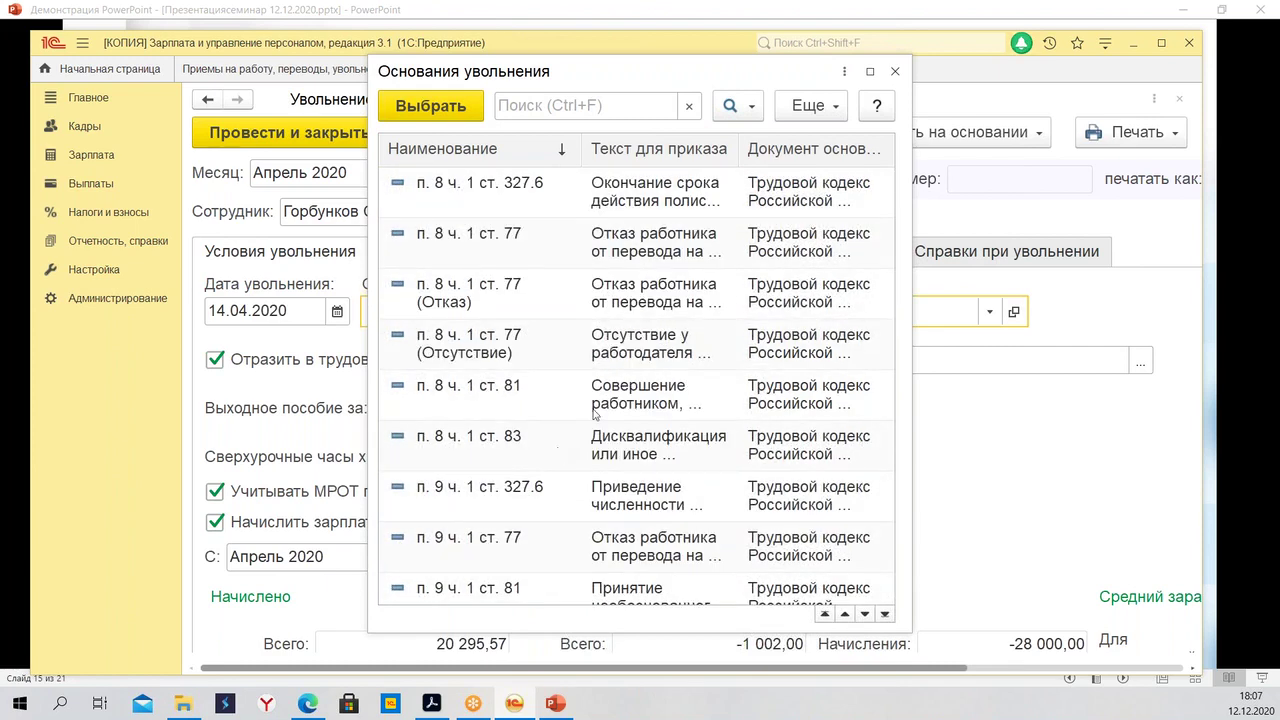
scroll(557, 452, up, 10)
scroll(584, 401, up, 8)
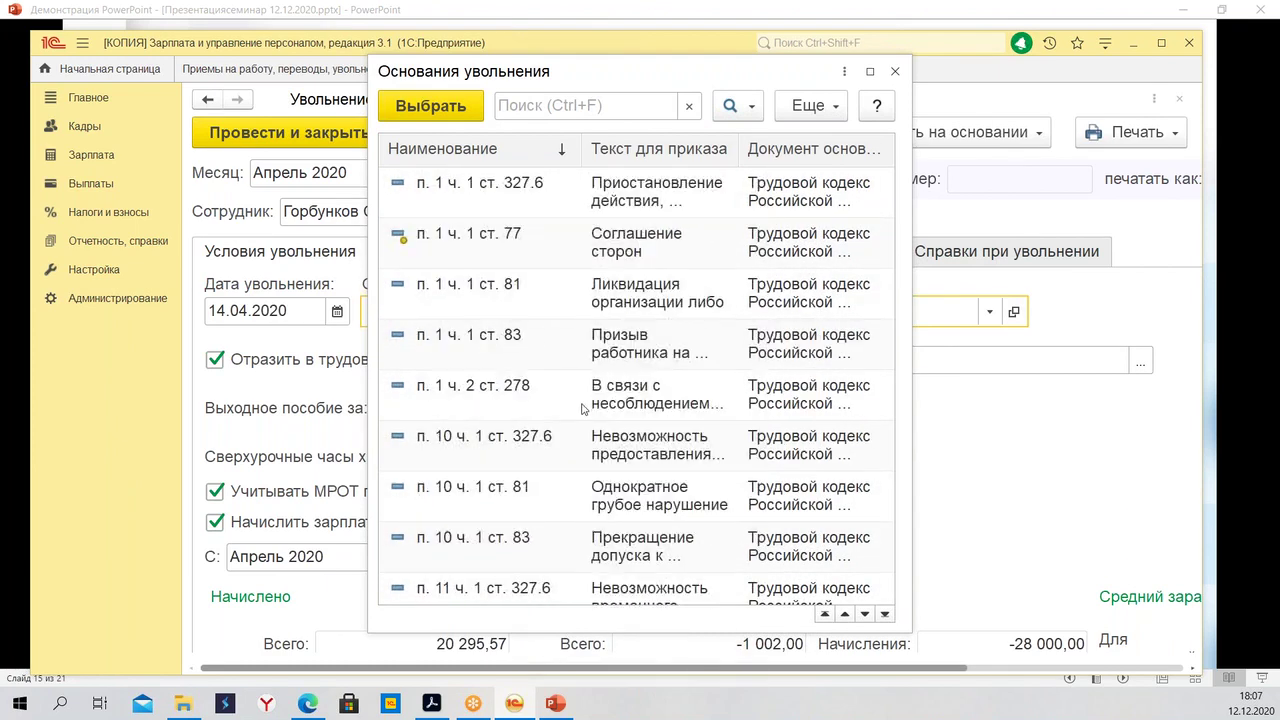
double_click(618, 248)
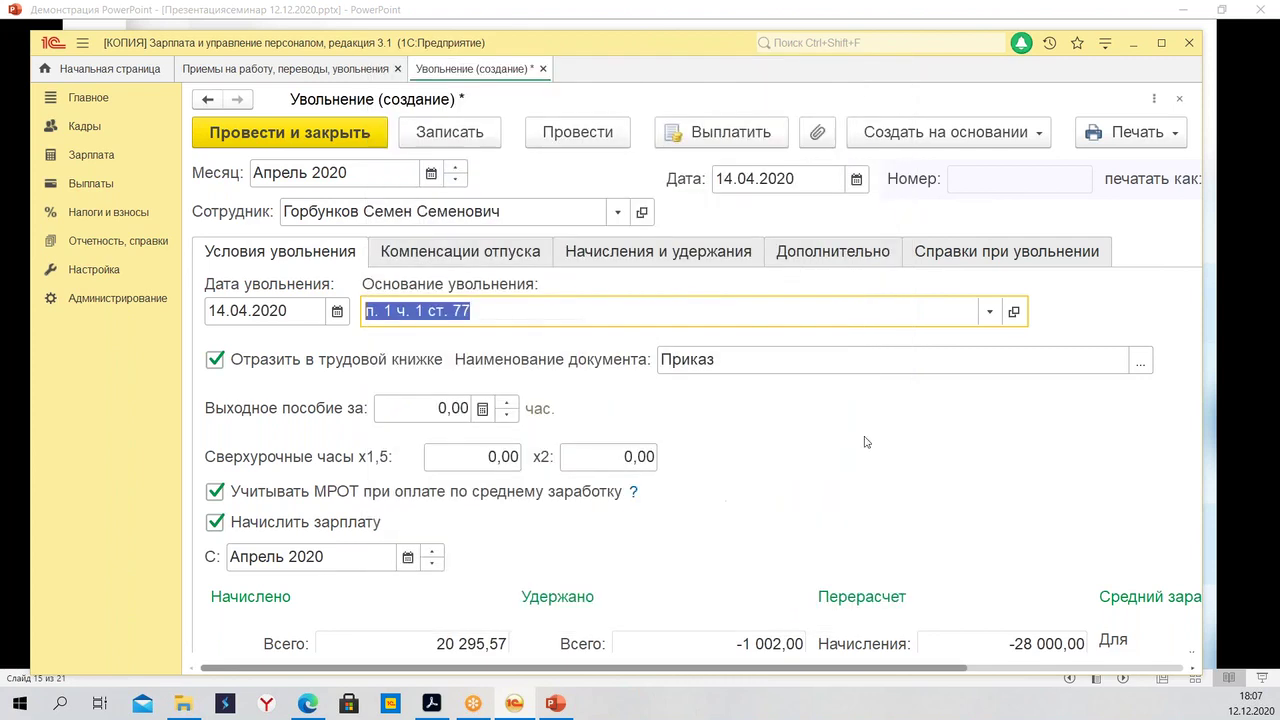
click(1015, 313)
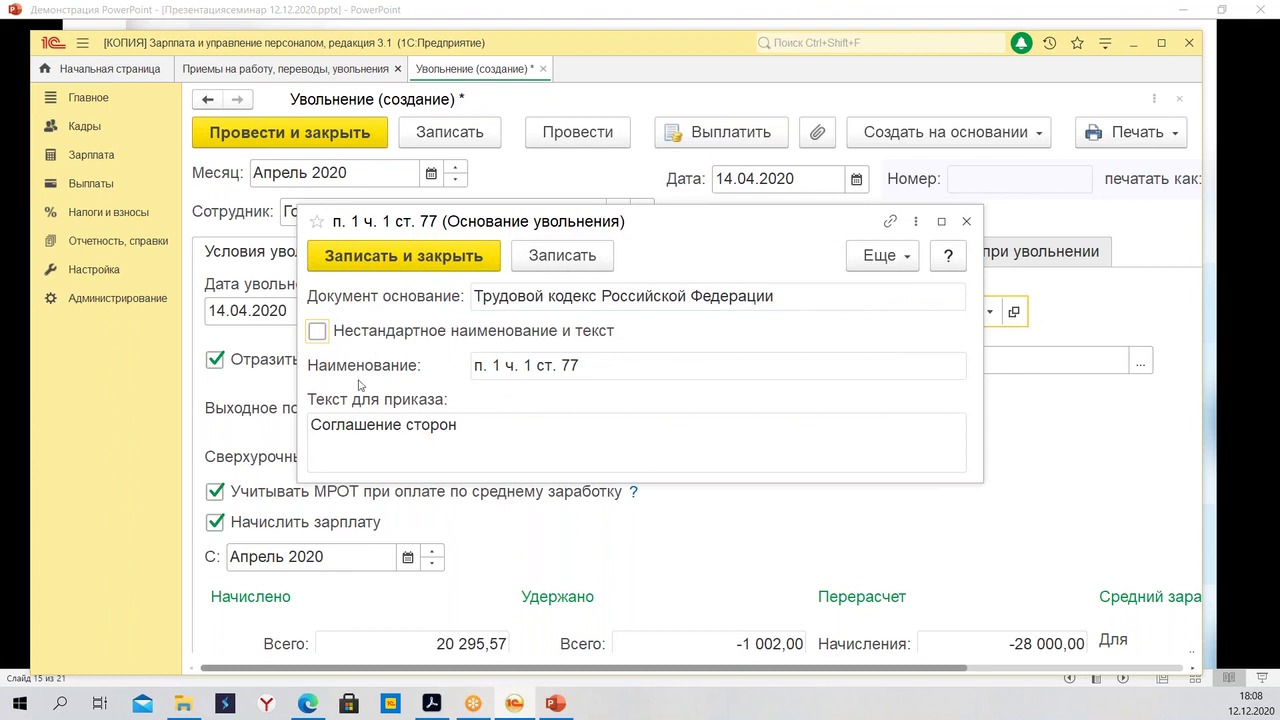
click(965, 222)
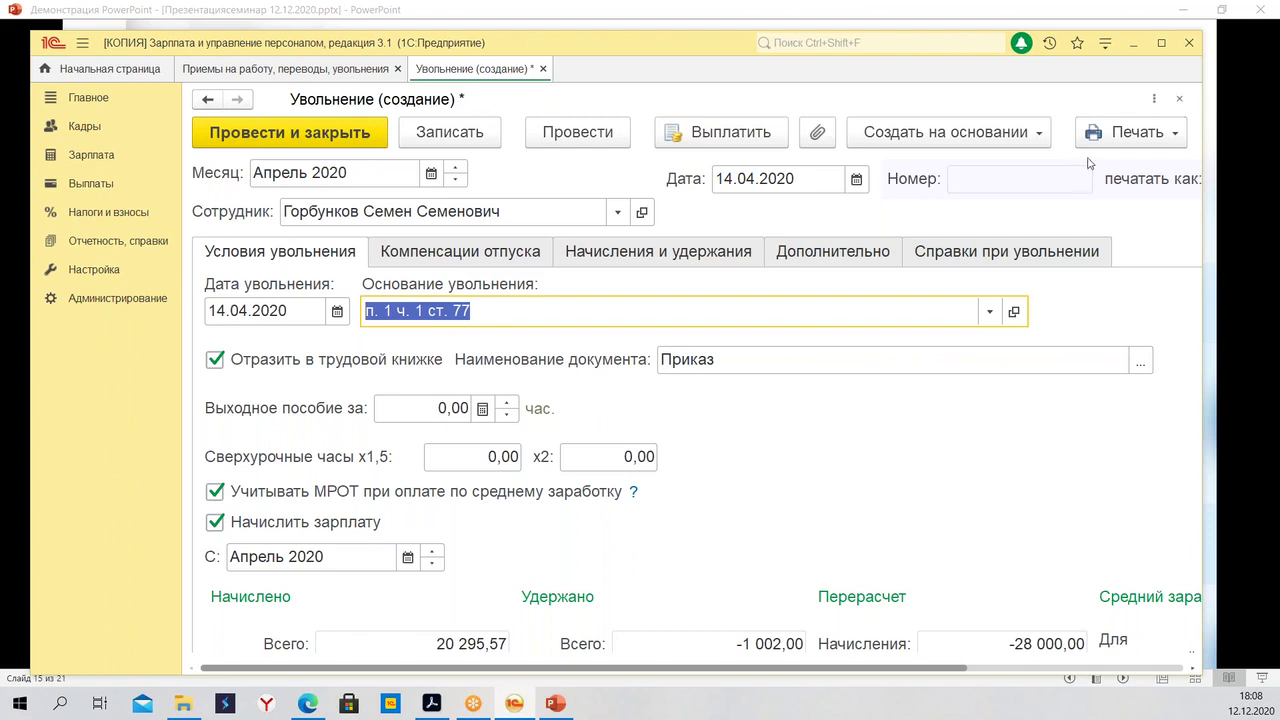
Save the document and generate the Приказ об увольнении (Т-8) form, check its dismissal ground wording, and close the form
click(1128, 132)
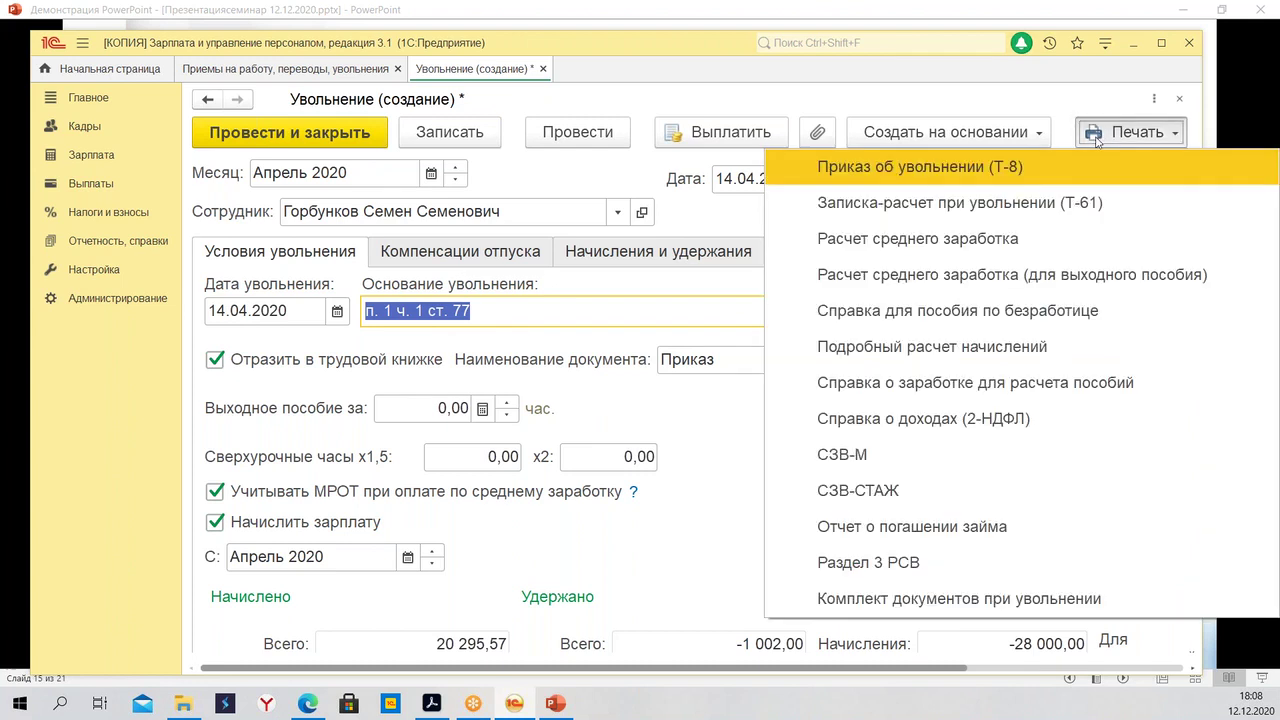
click(1005, 177)
click(545, 410)
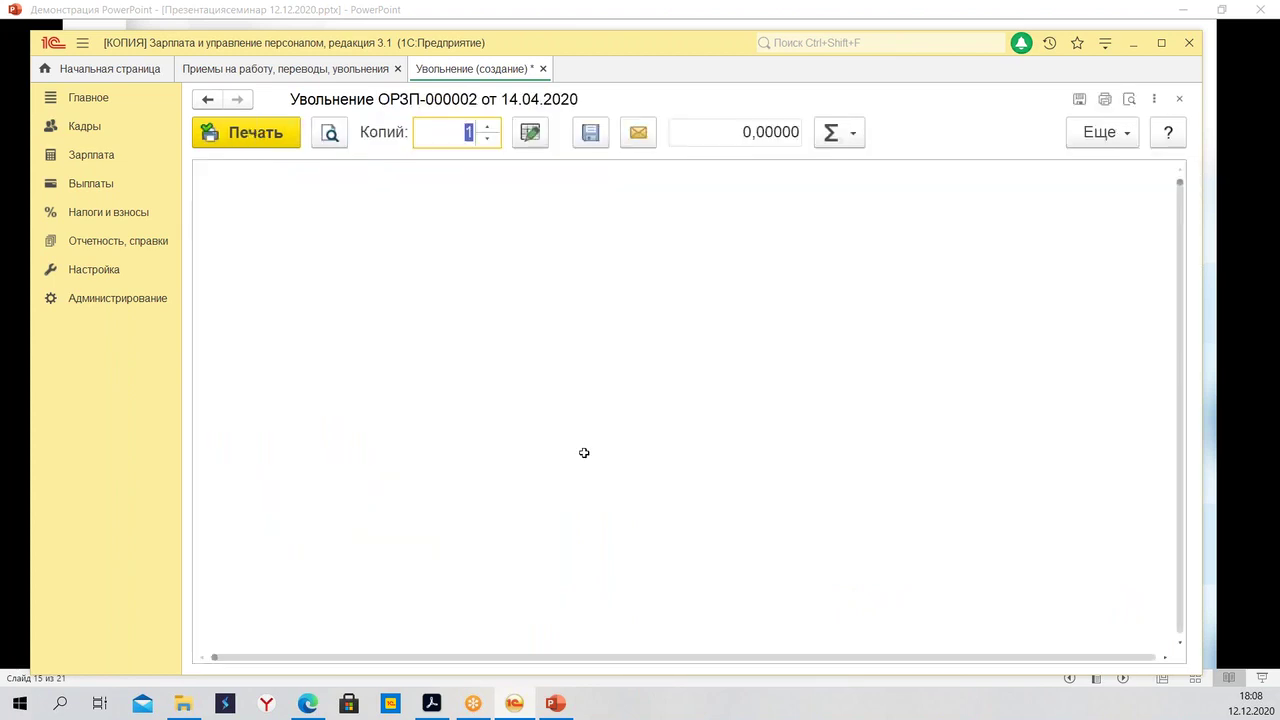
scroll(690, 396, down, 5)
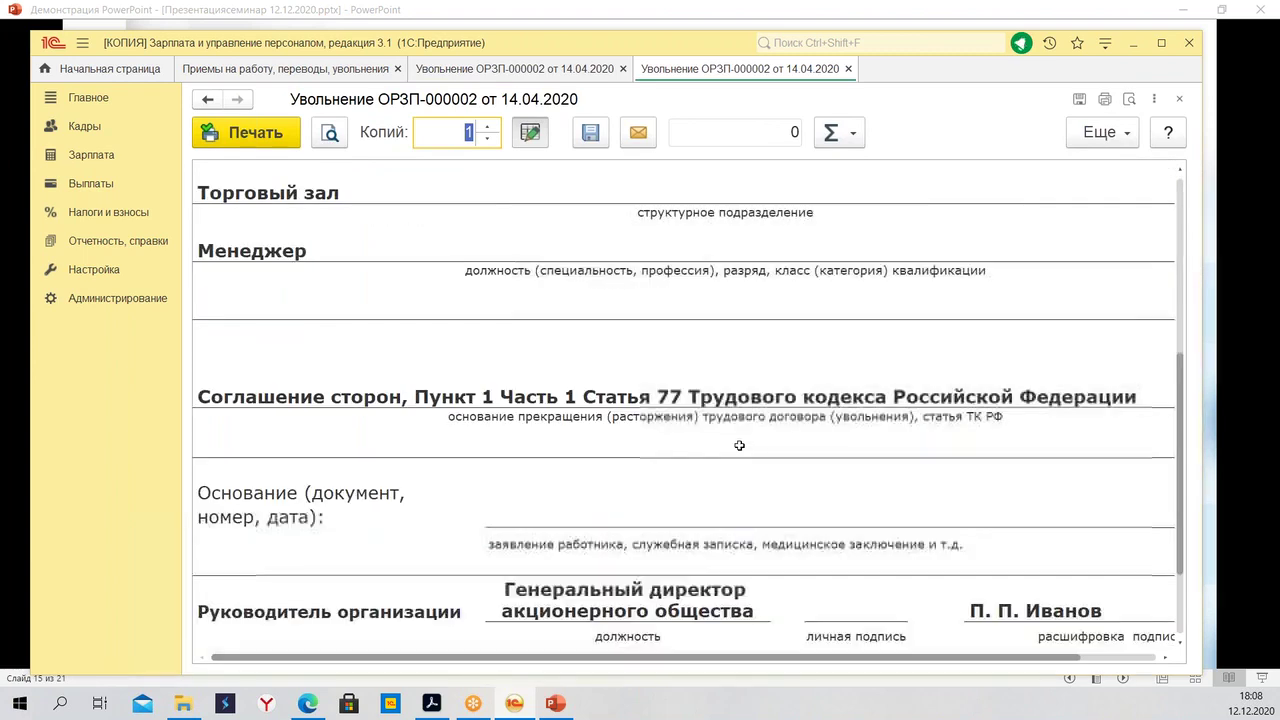
click(400, 398)
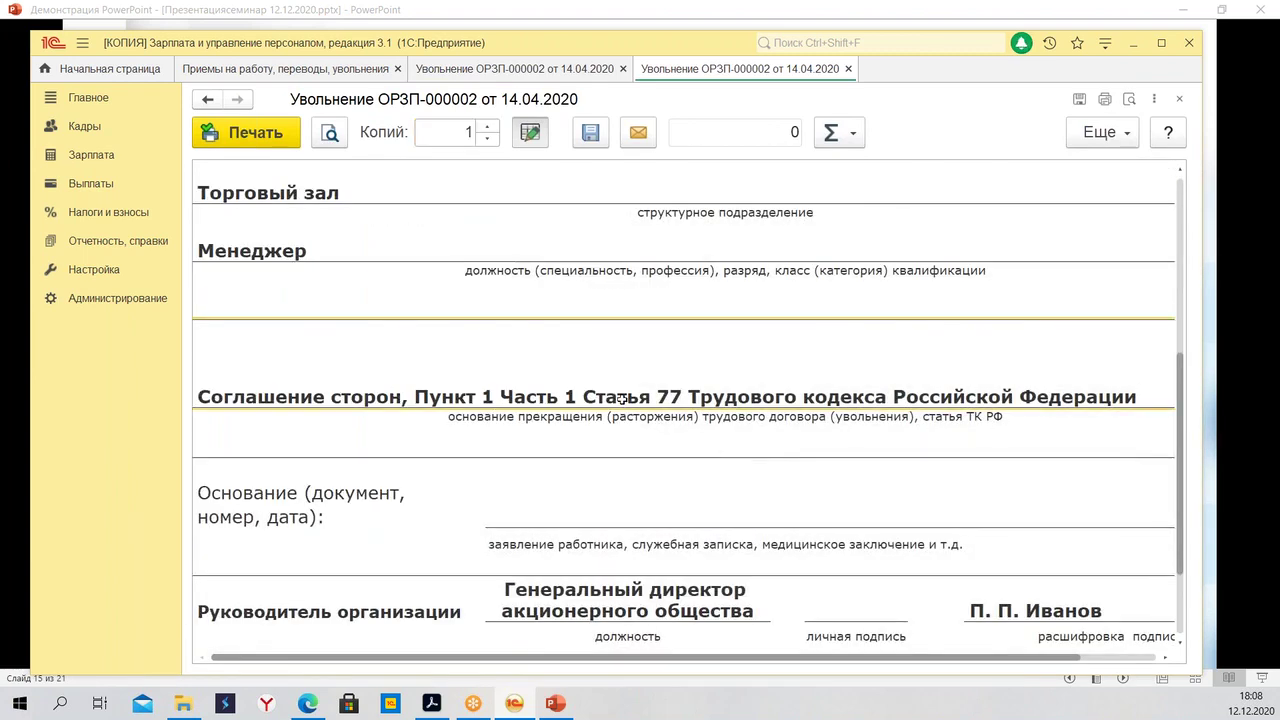
click(1179, 99)
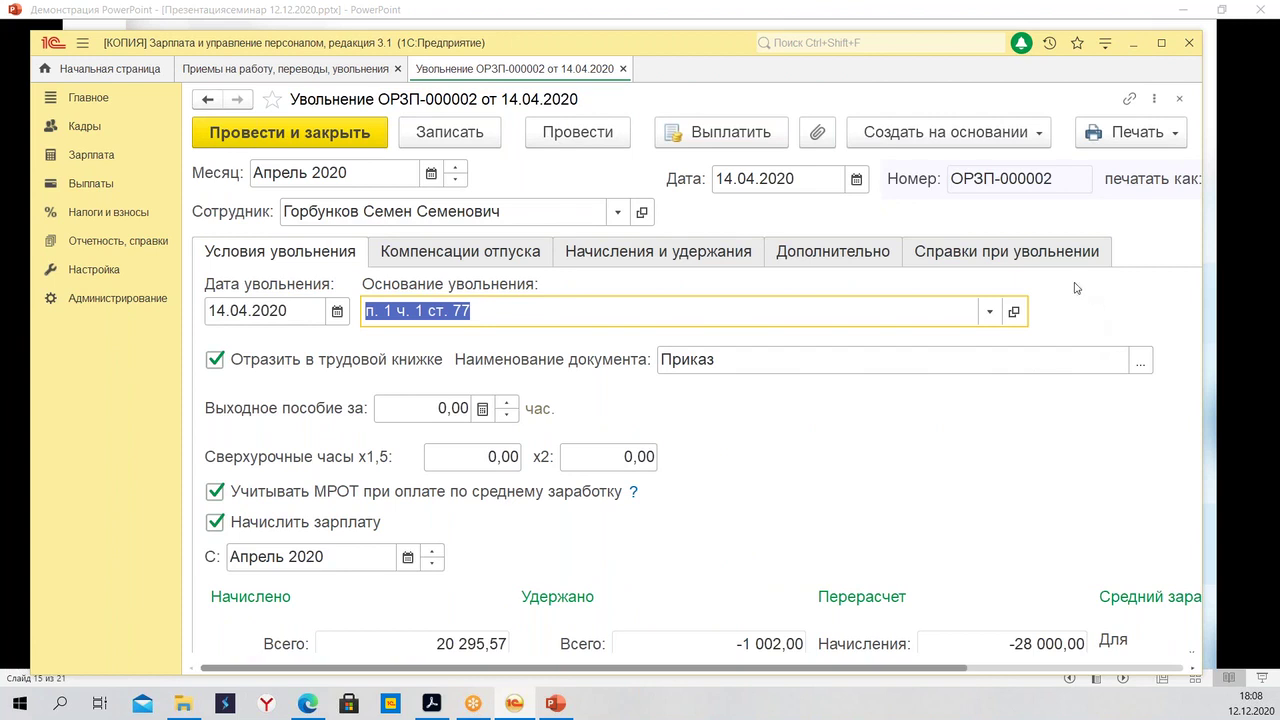
Enable nonstandard wording for the dismissal ground, append "поелнлнн234235" to its name and "поаолпнварооолд" to its order text, and save the record
click(1014, 313)
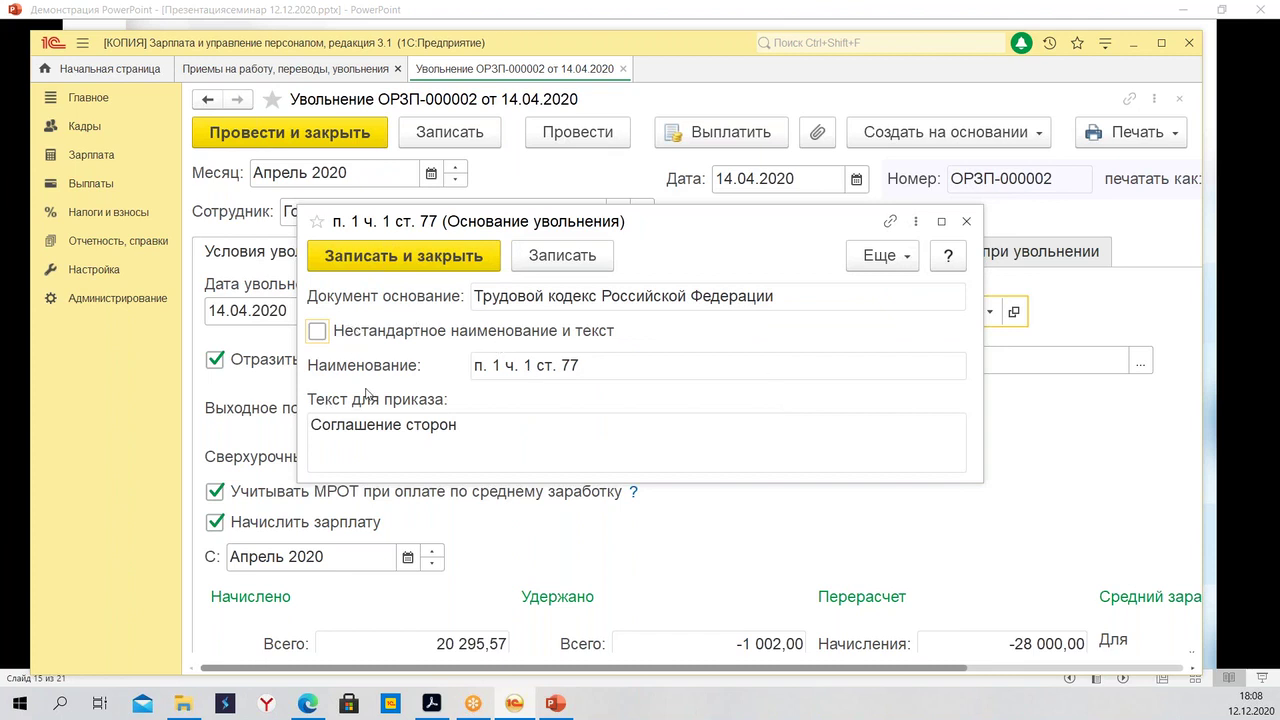
click(317, 332)
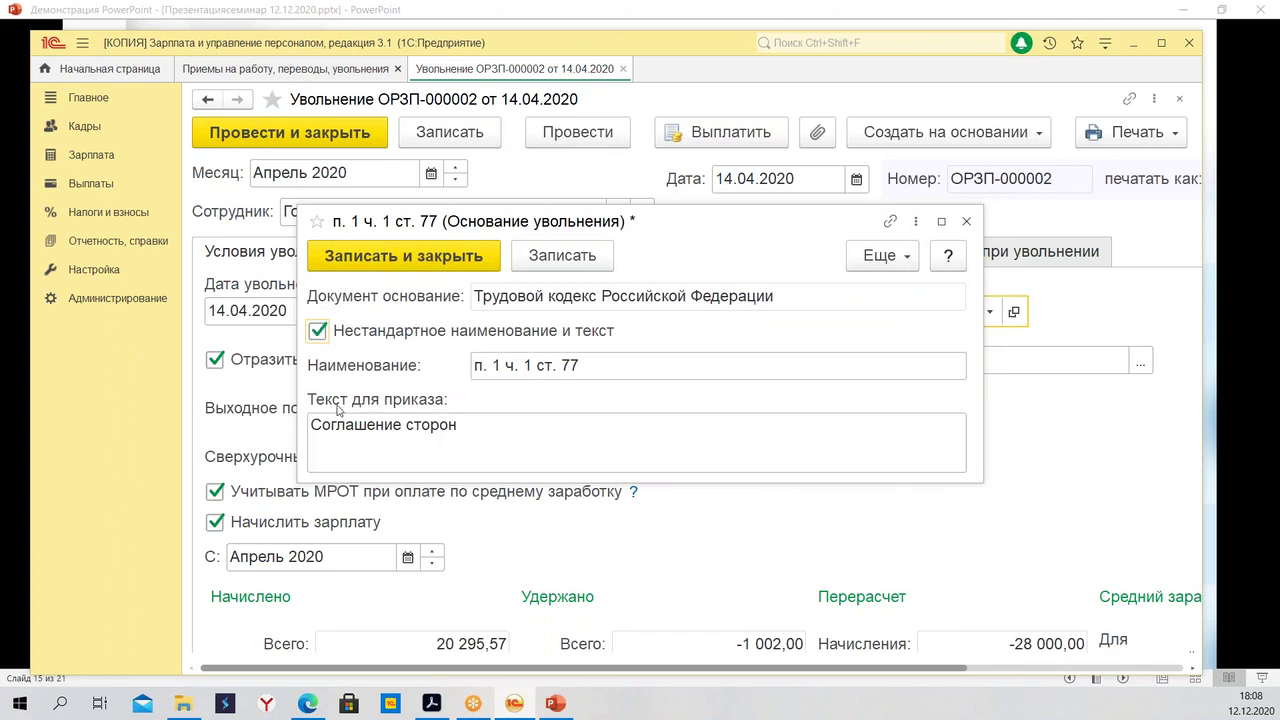
click(516, 434)
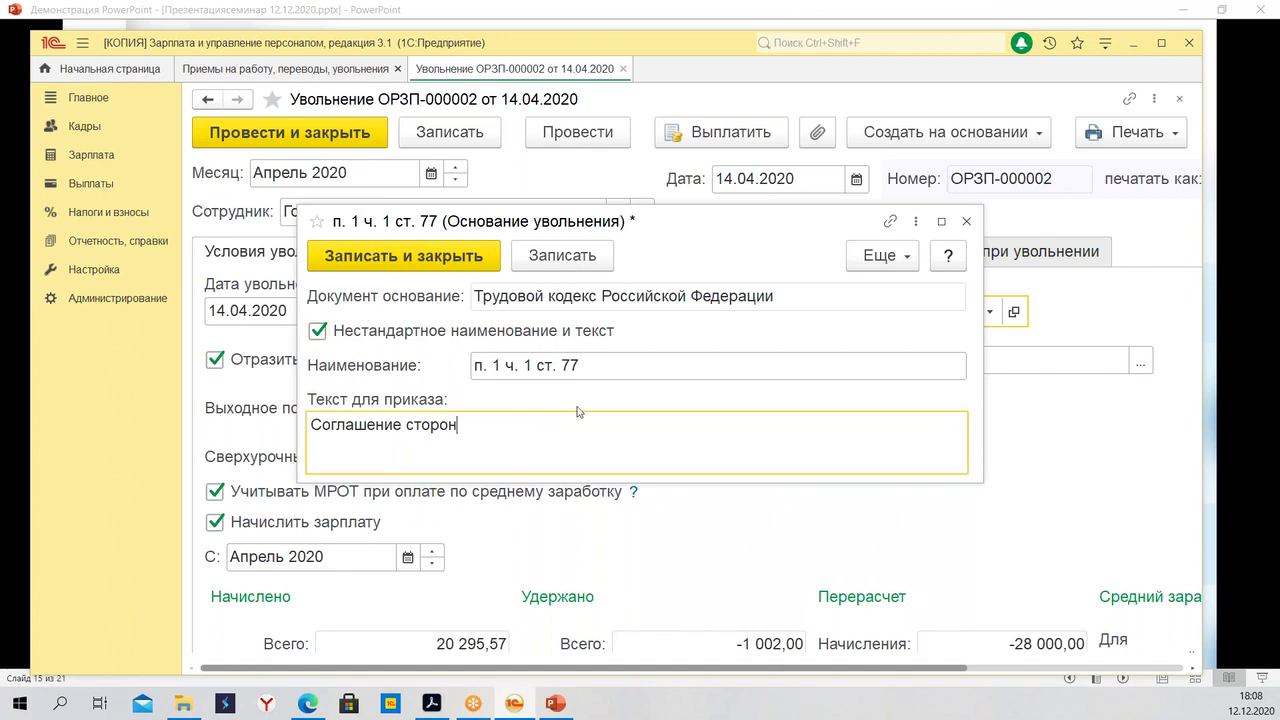
text(поаолпнварооолд)
click(634, 366)
click(650, 366)
text(пое)
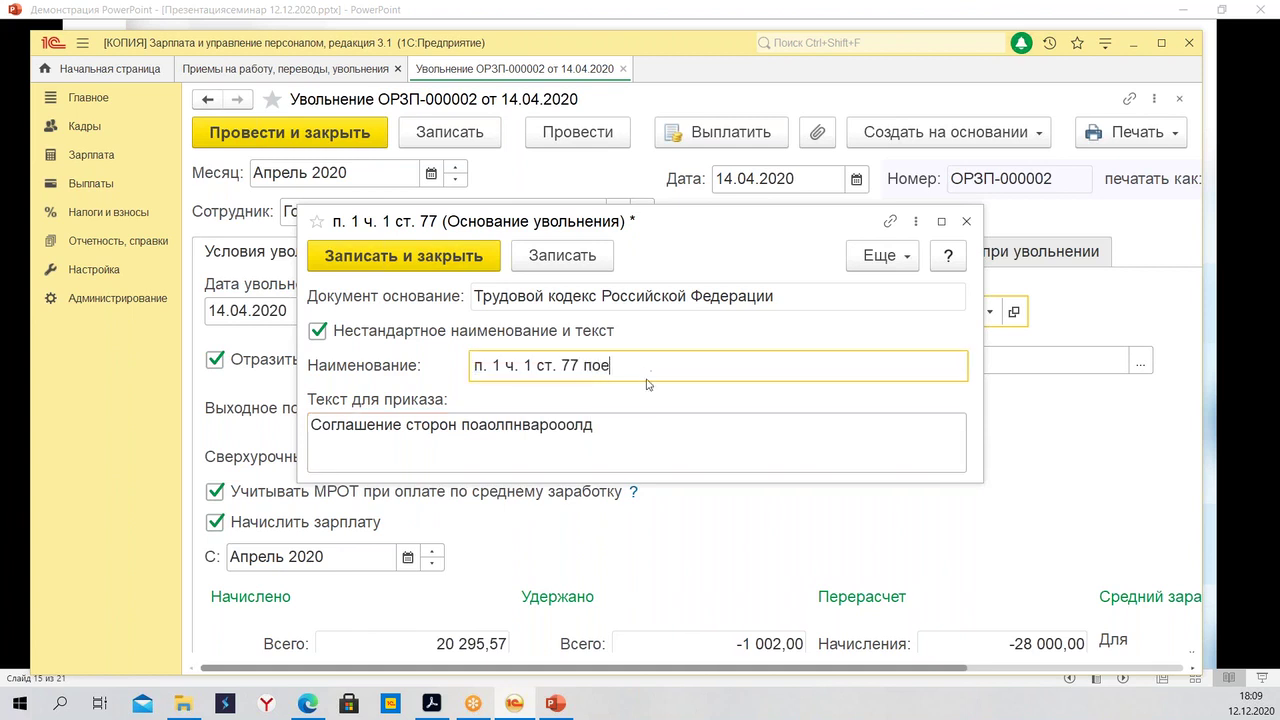
text(лнлнн234235)
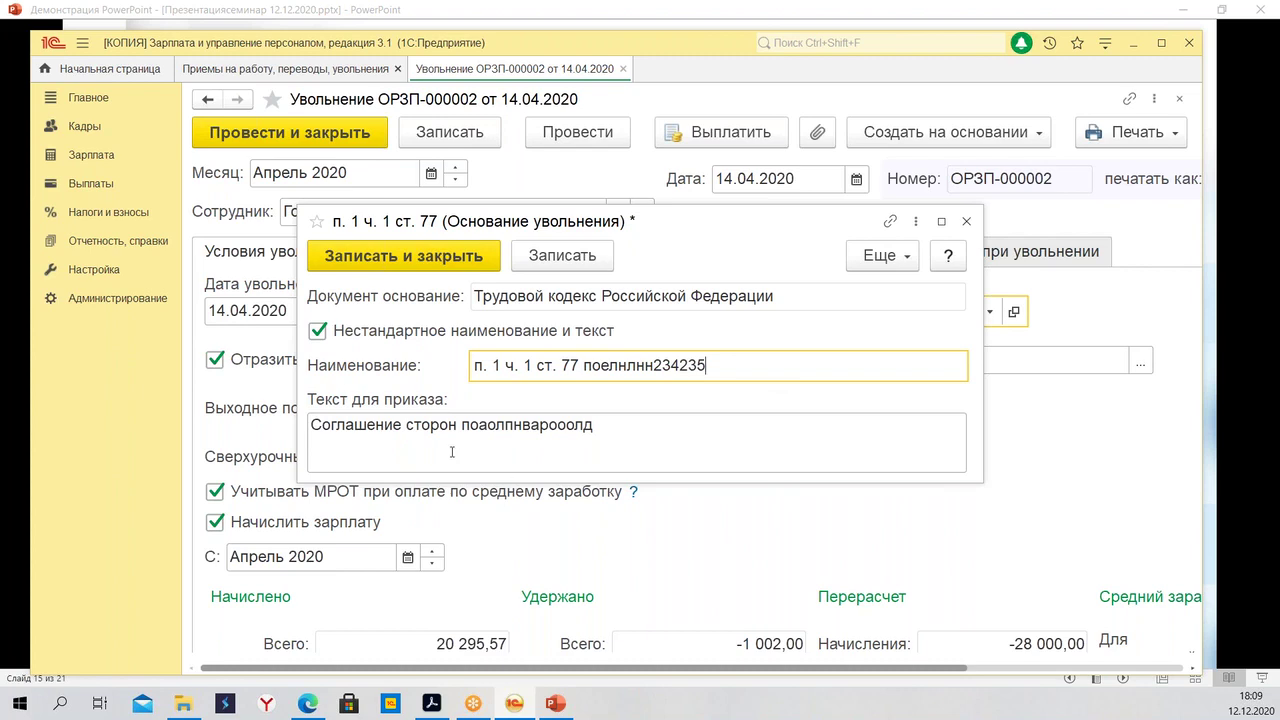
click(385, 265)
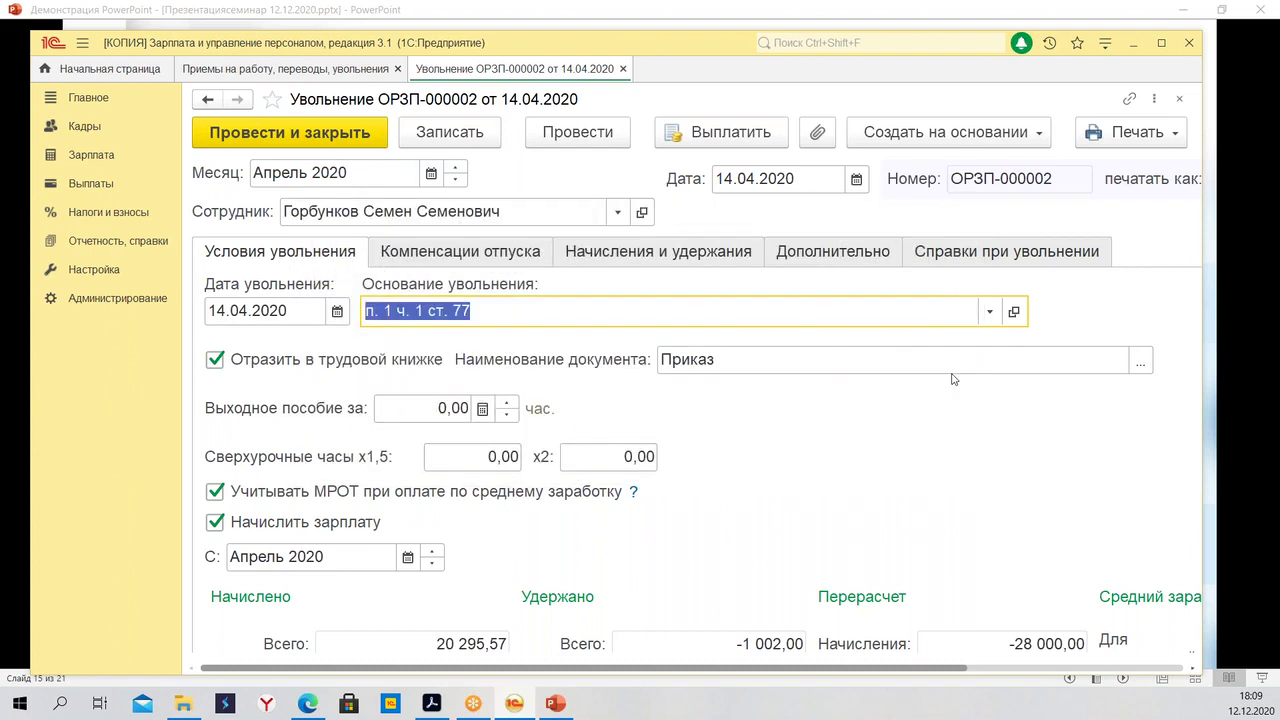
Generate the Приказ об увольнении (Т-8) form again, examine the customised dismissal ground wording, and close the form
click(1128, 136)
click(1018, 168)
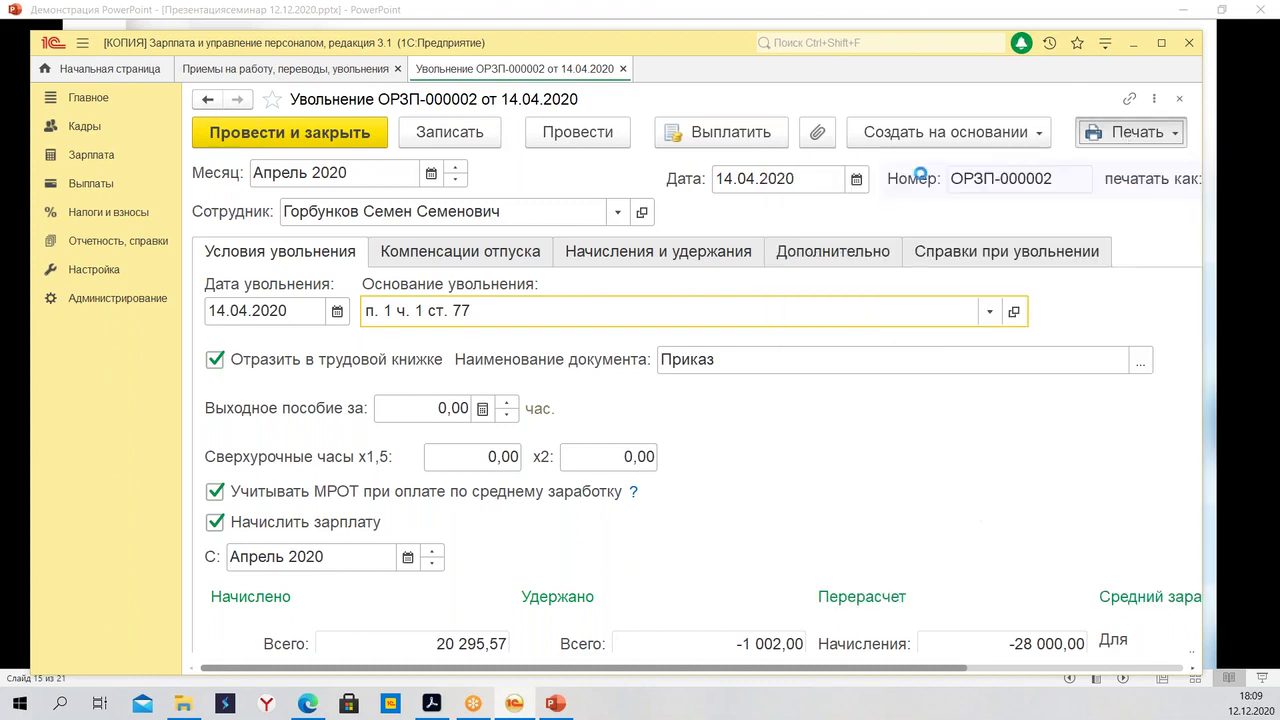
scroll(443, 346, down, 5)
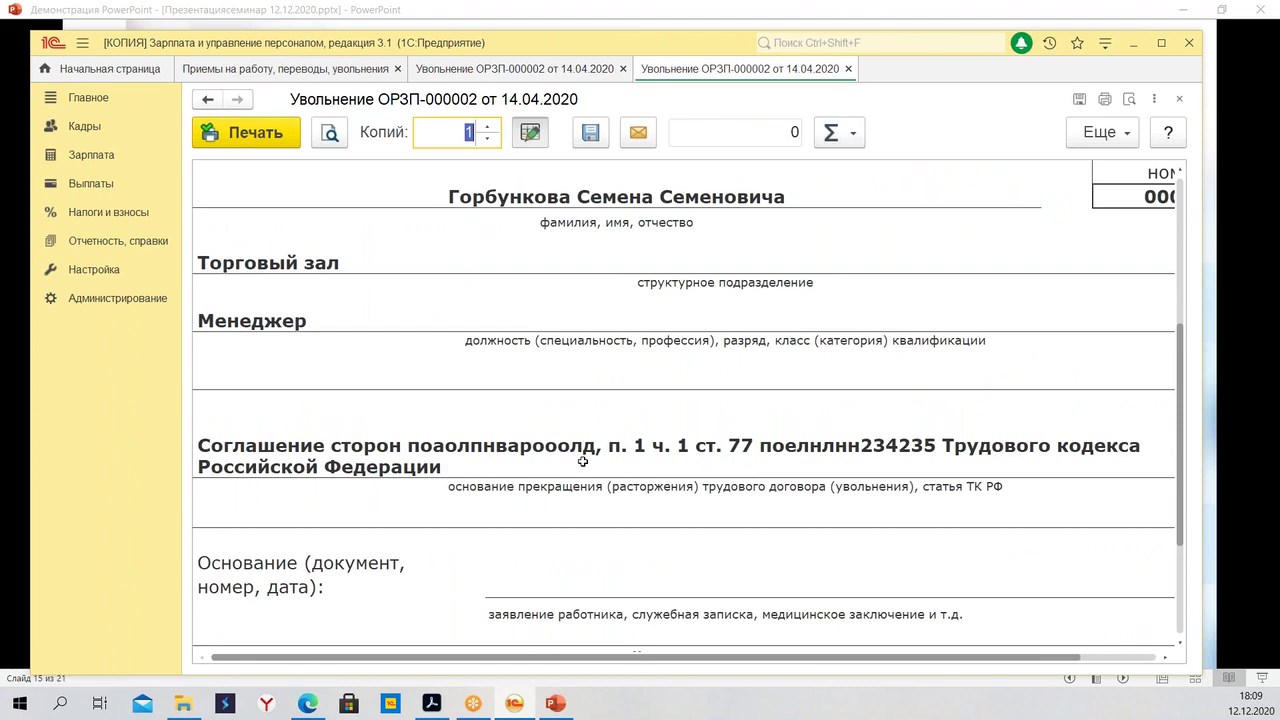
click(1179, 99)
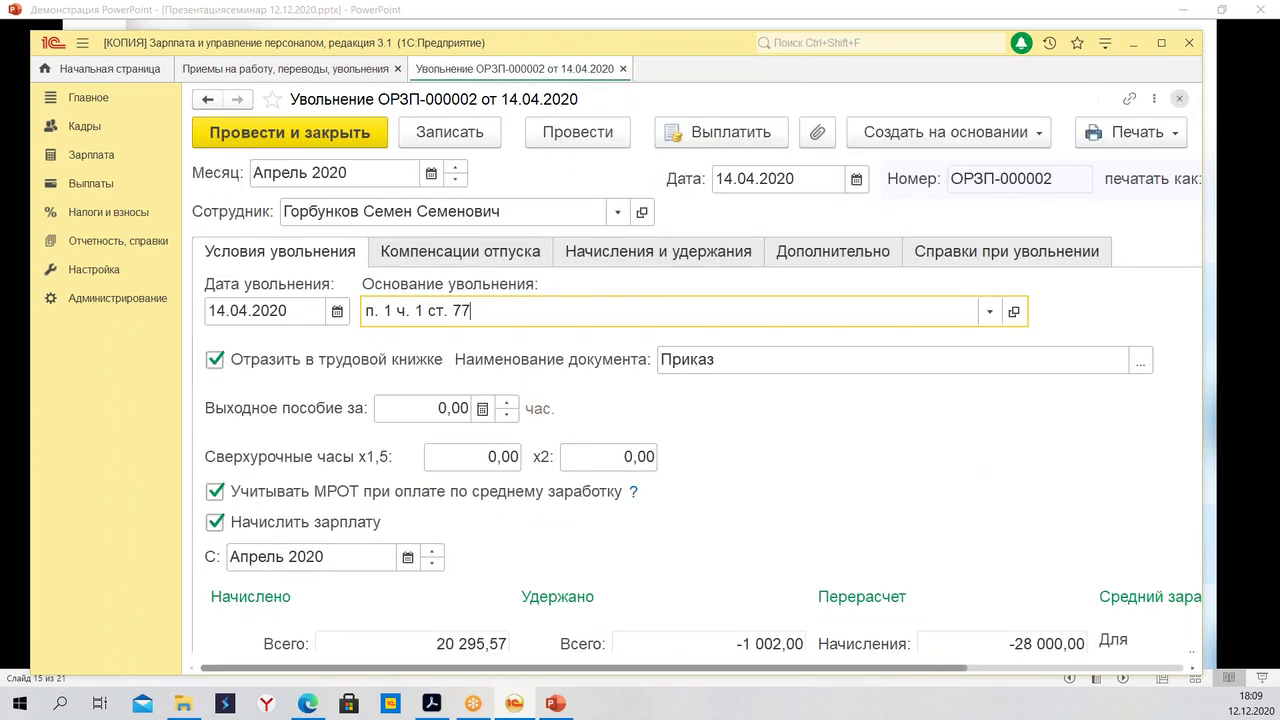
Remove "поелнлнн234235" from the dismissal ground's name and "поаолпнварооолд" from its order text, and save the record
click(1013, 311)
click(655, 366)
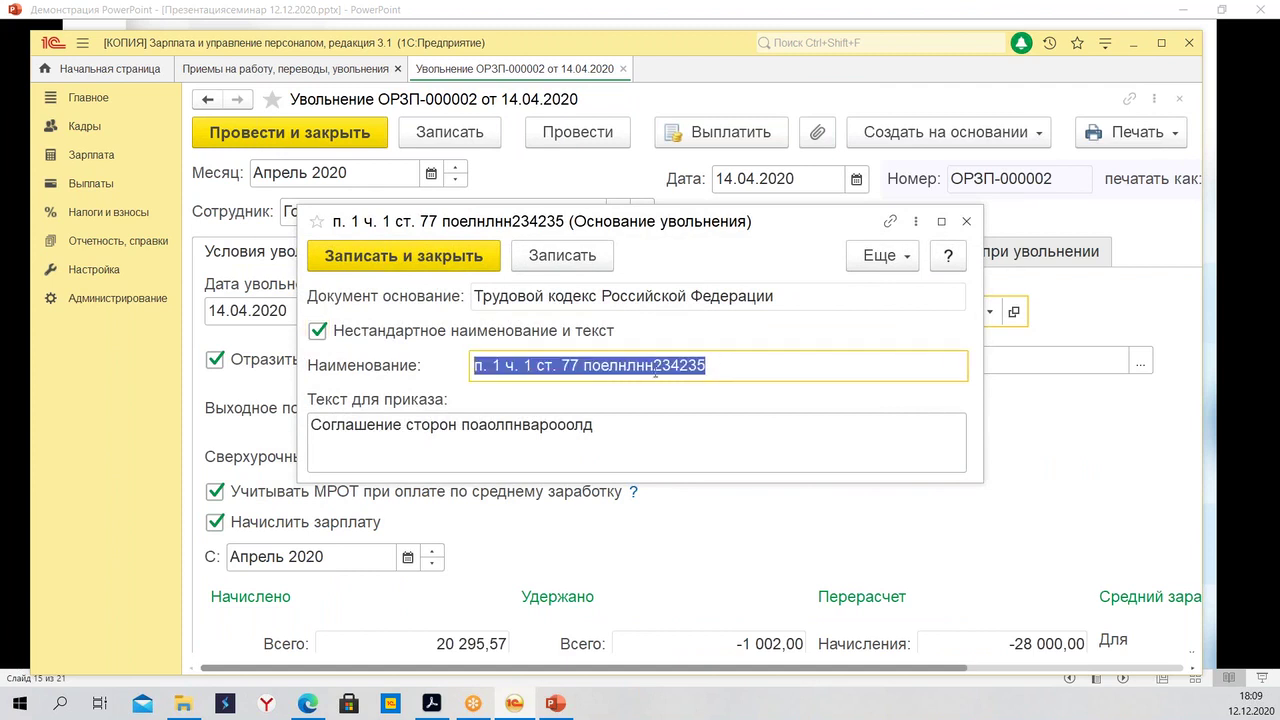
click(583, 366)
drag(654, 370, 769, 370)
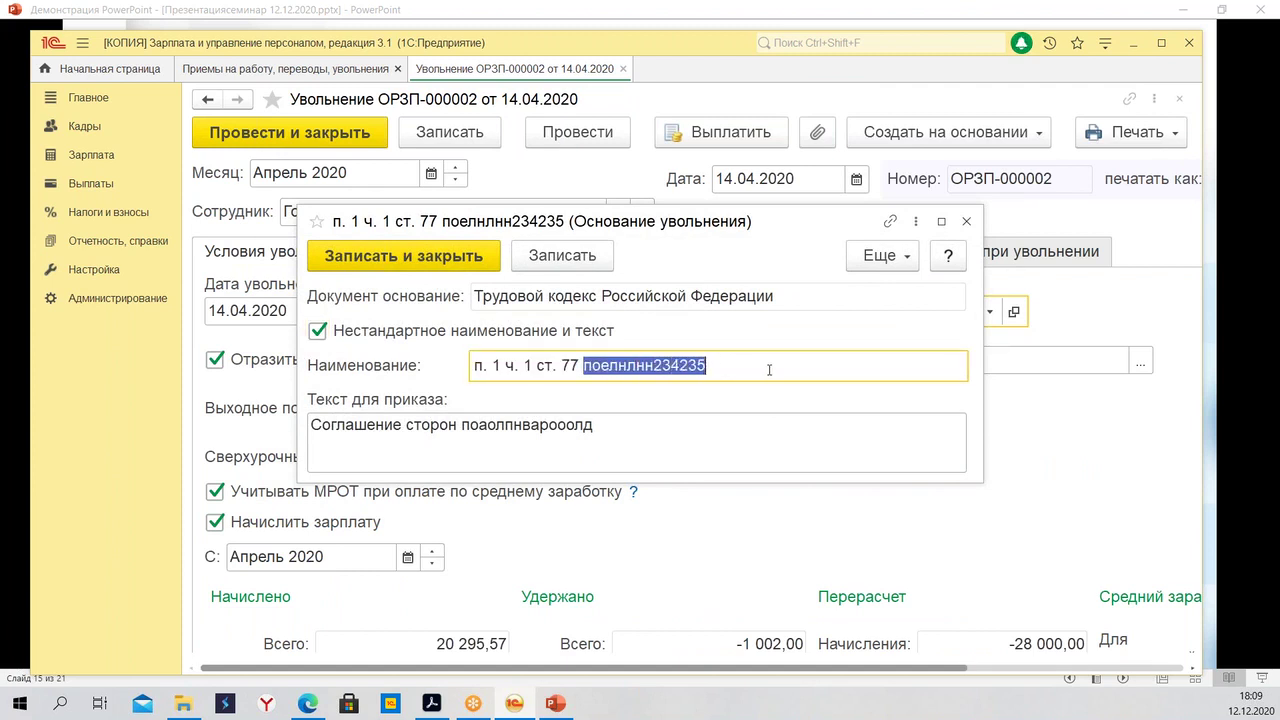
key(BackSpace)
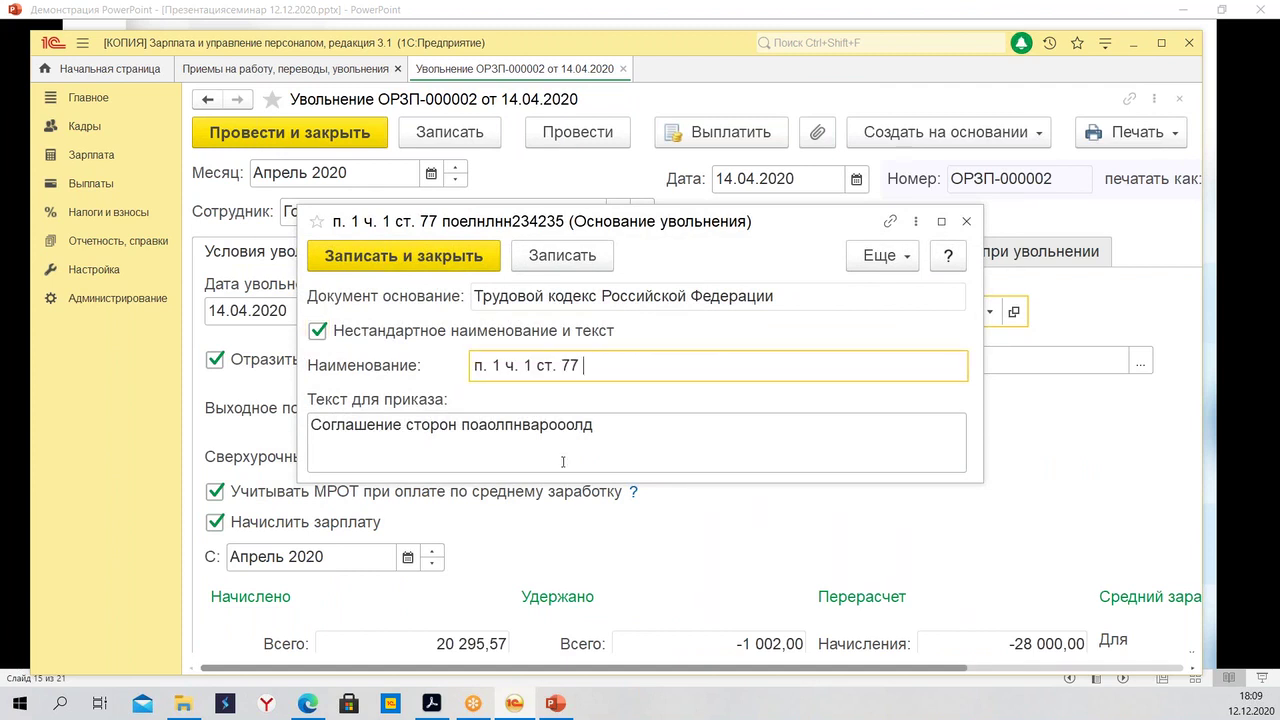
drag(632, 433, 461, 428)
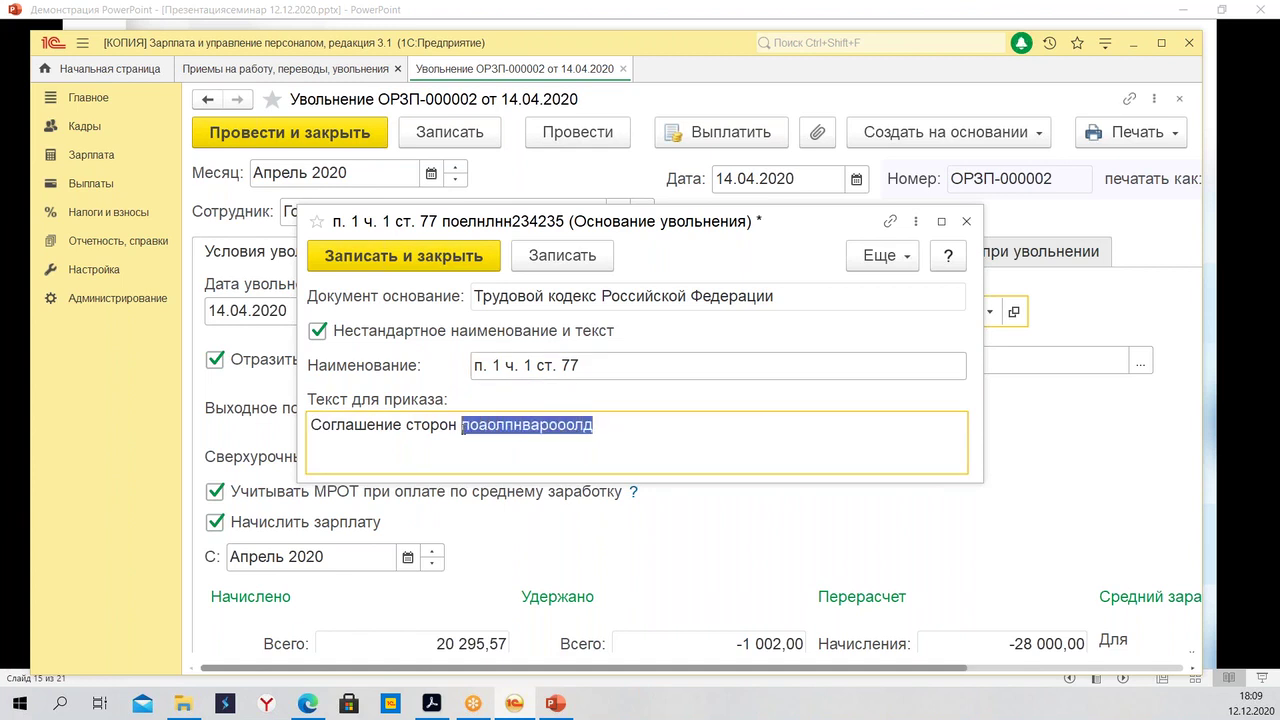
key(BackSpace)
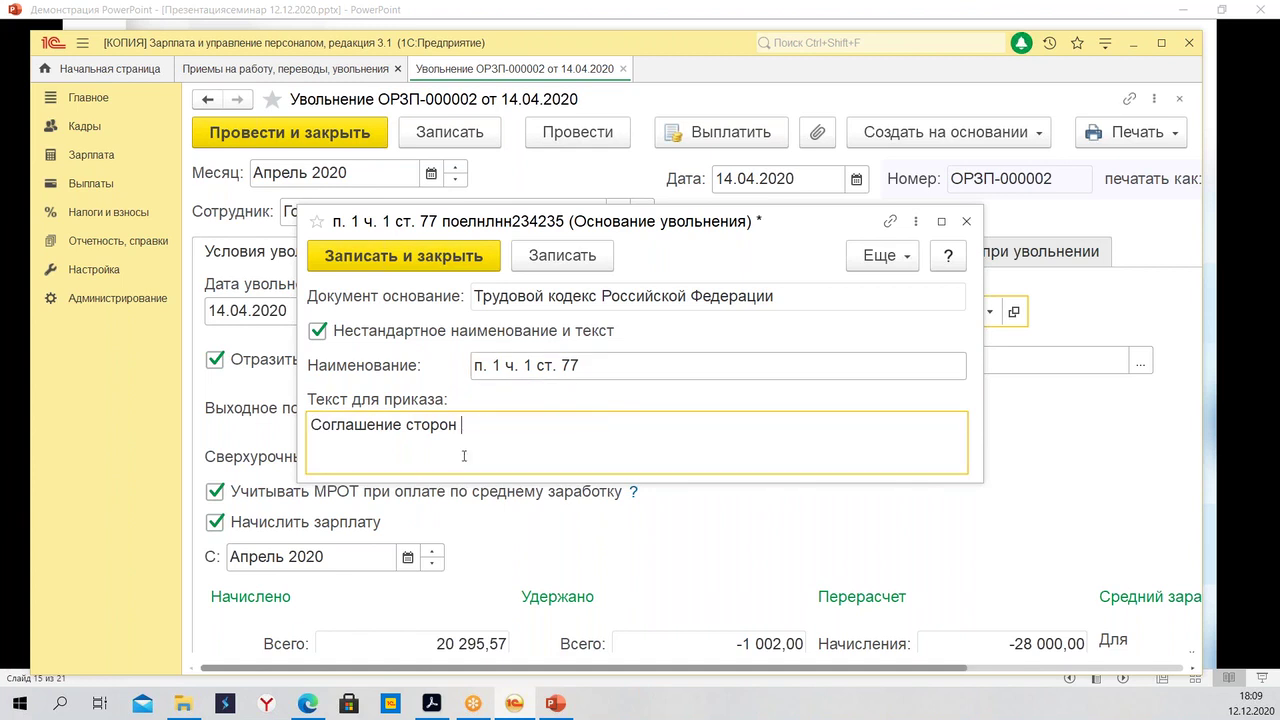
click(406, 264)
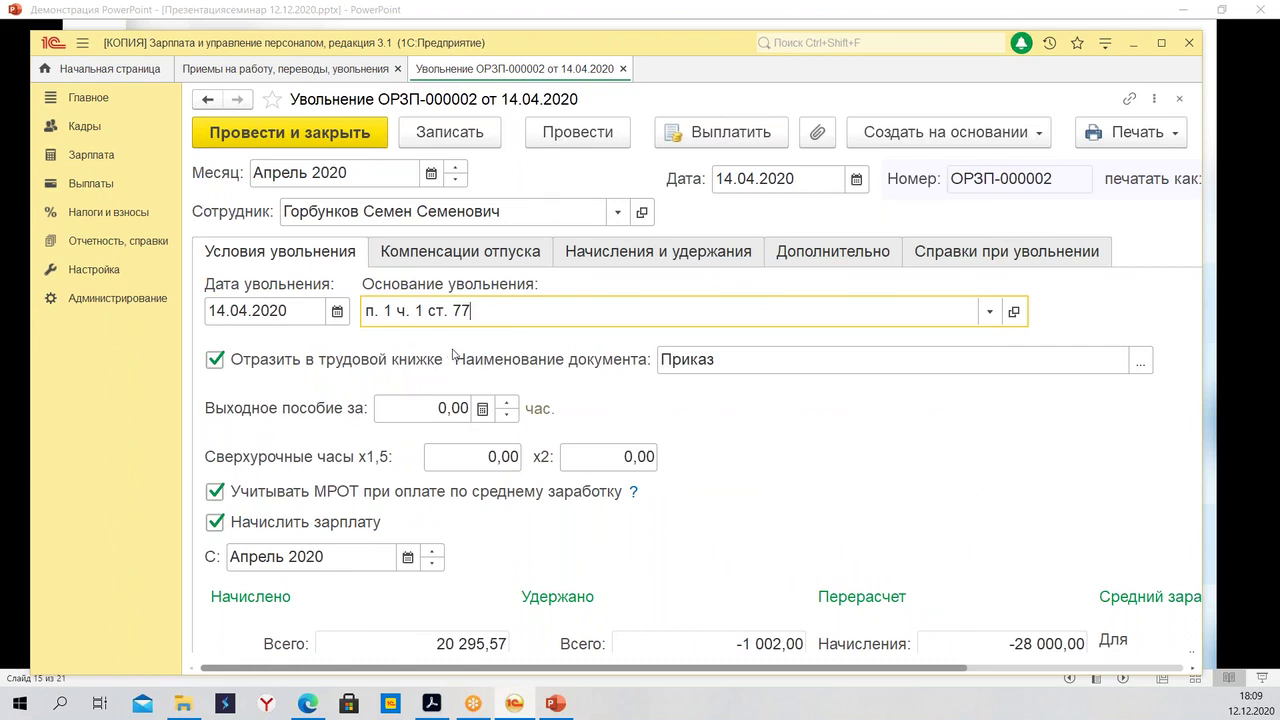
Examine the dismissal document's accrued, withheld and recalculation totals, and locate the April 2020 document in the Начисление зарплаты и взносов list
scroll(829, 475, down, 3)
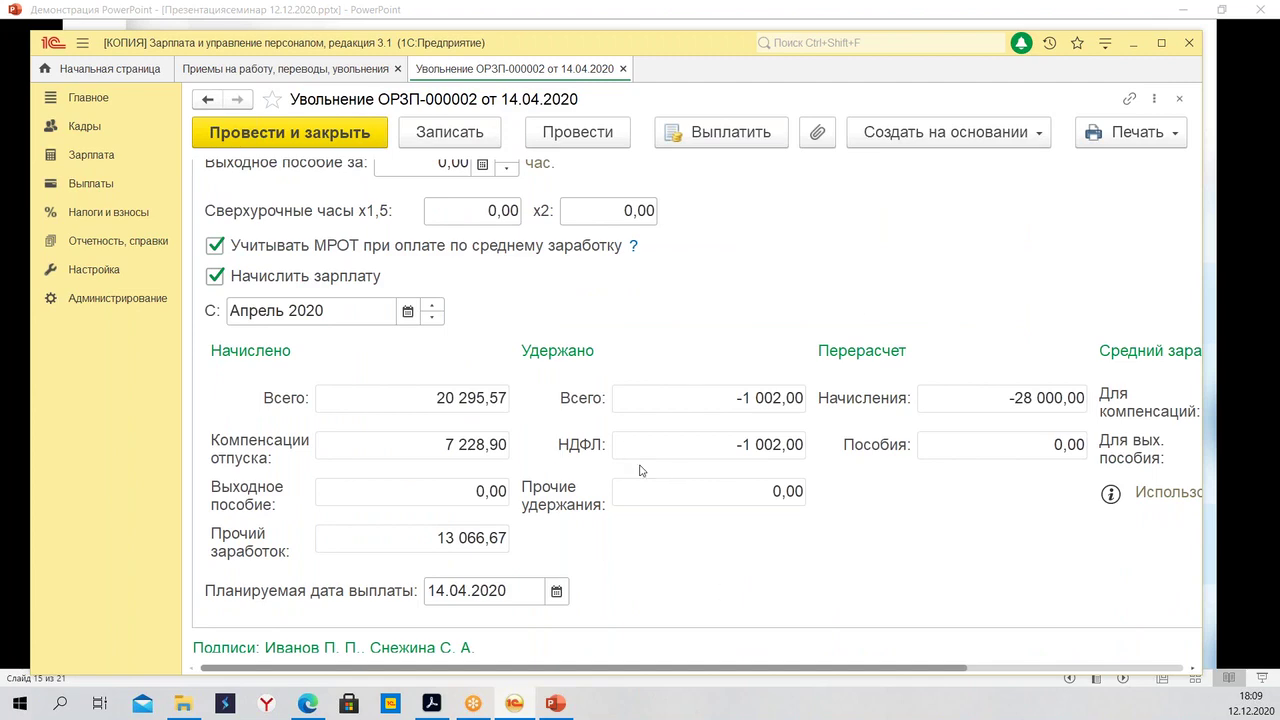
scroll(729, 369, up, 3)
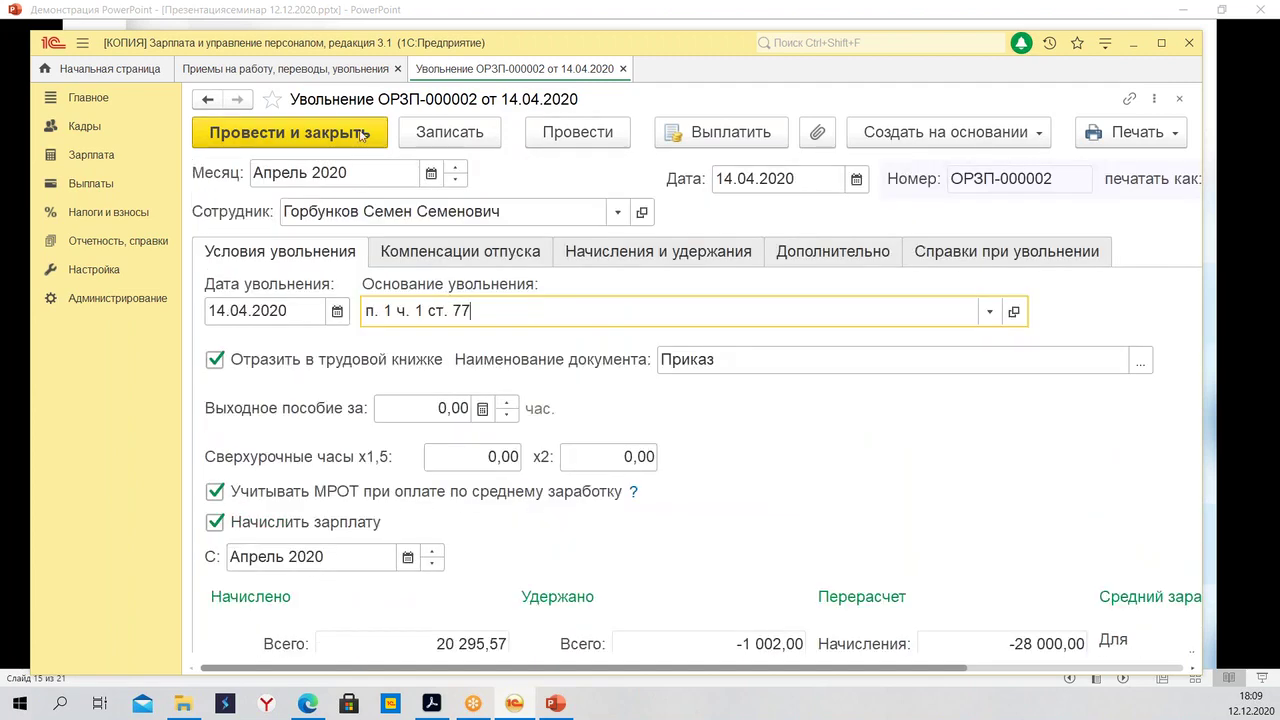
click(103, 160)
click(292, 246)
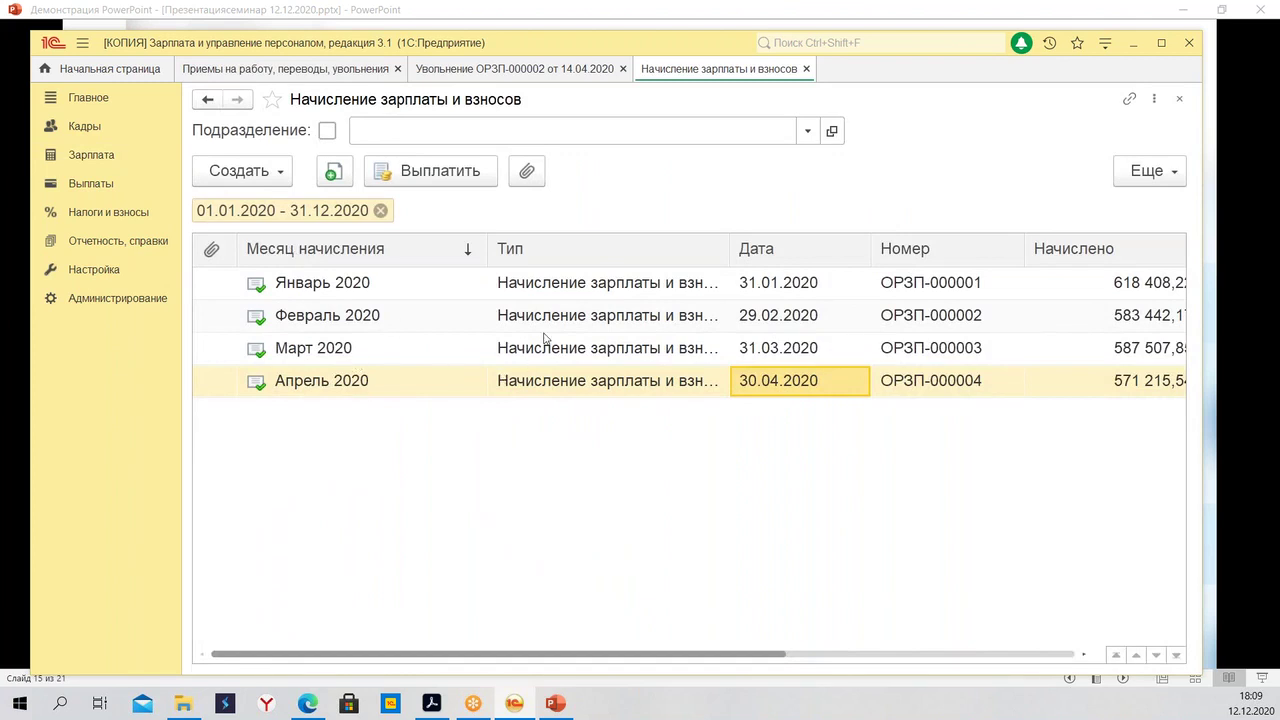
click(590, 388)
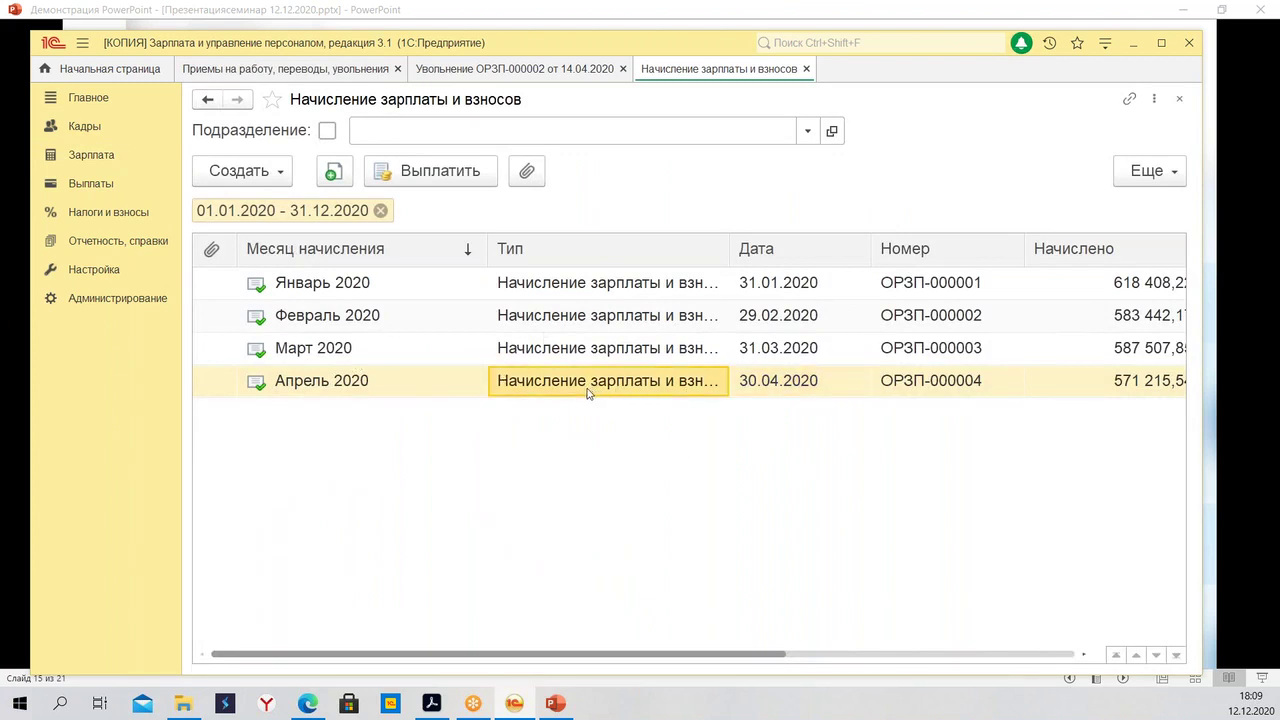
click(471, 72)
scroll(920, 546, down, 3)
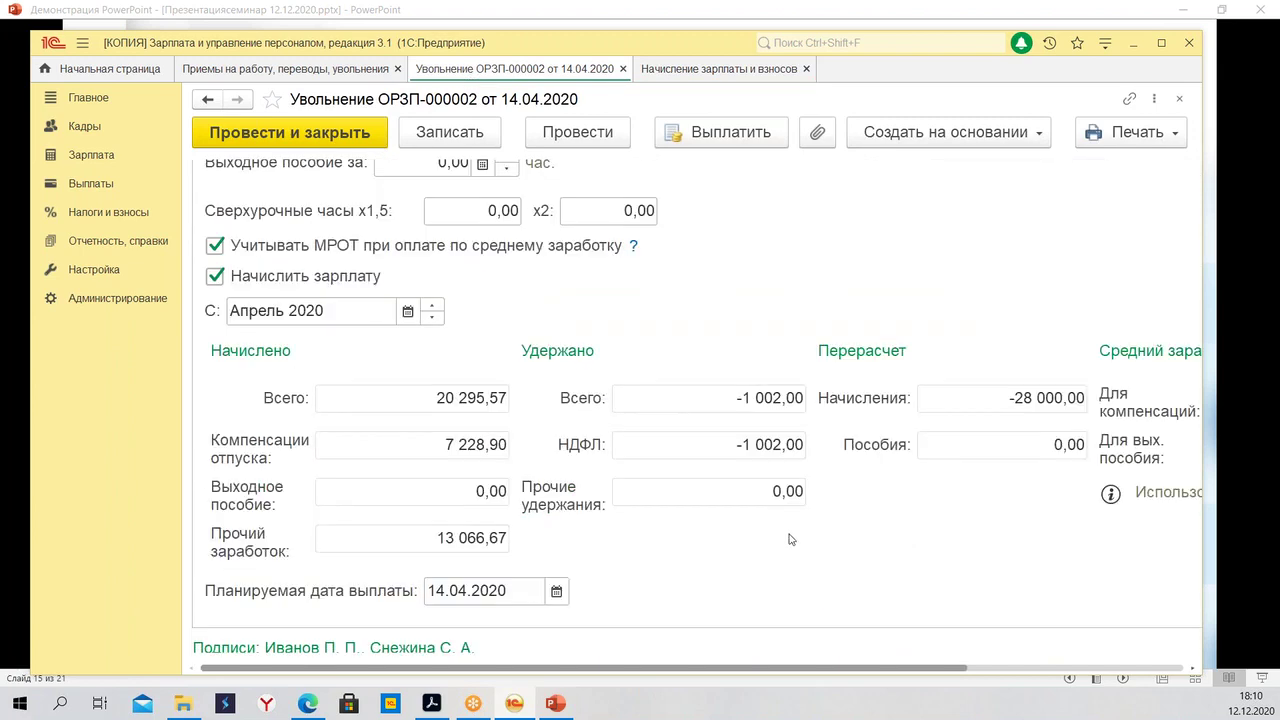
click(686, 398)
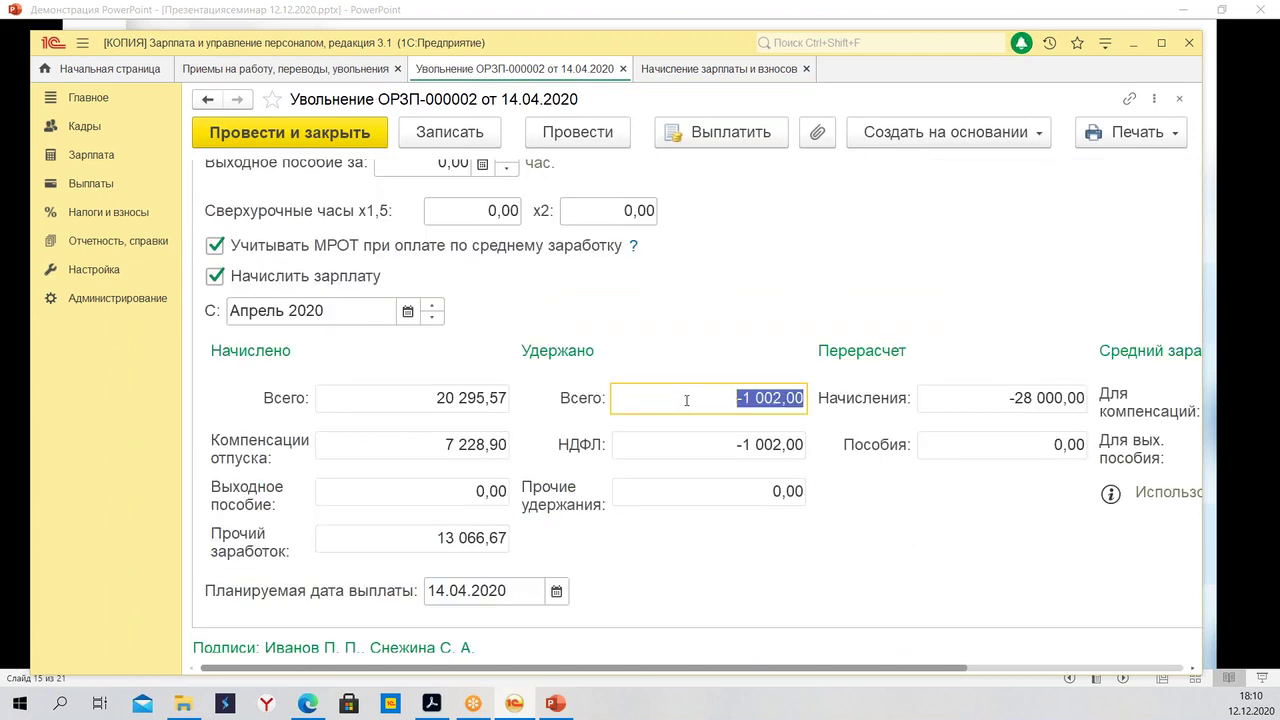
click(686, 445)
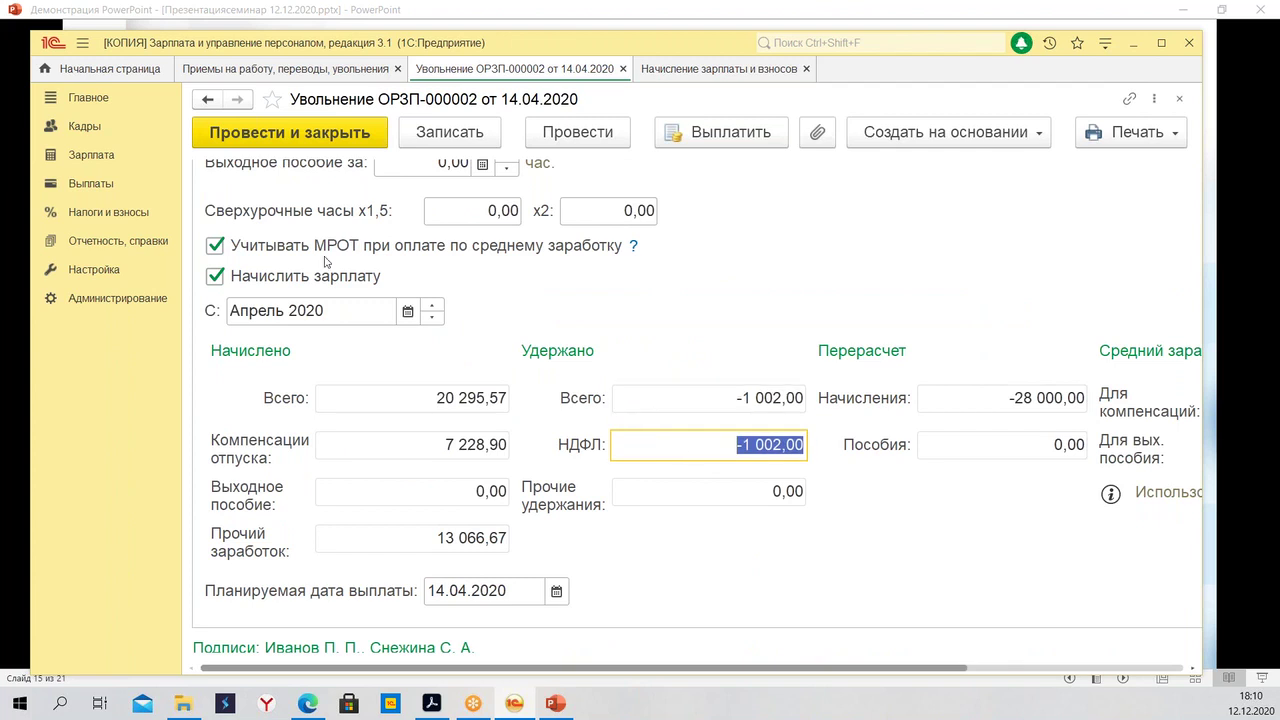
Cancel the posting of the April 2020 Начисление зарплаты и взносов document
click(672, 68)
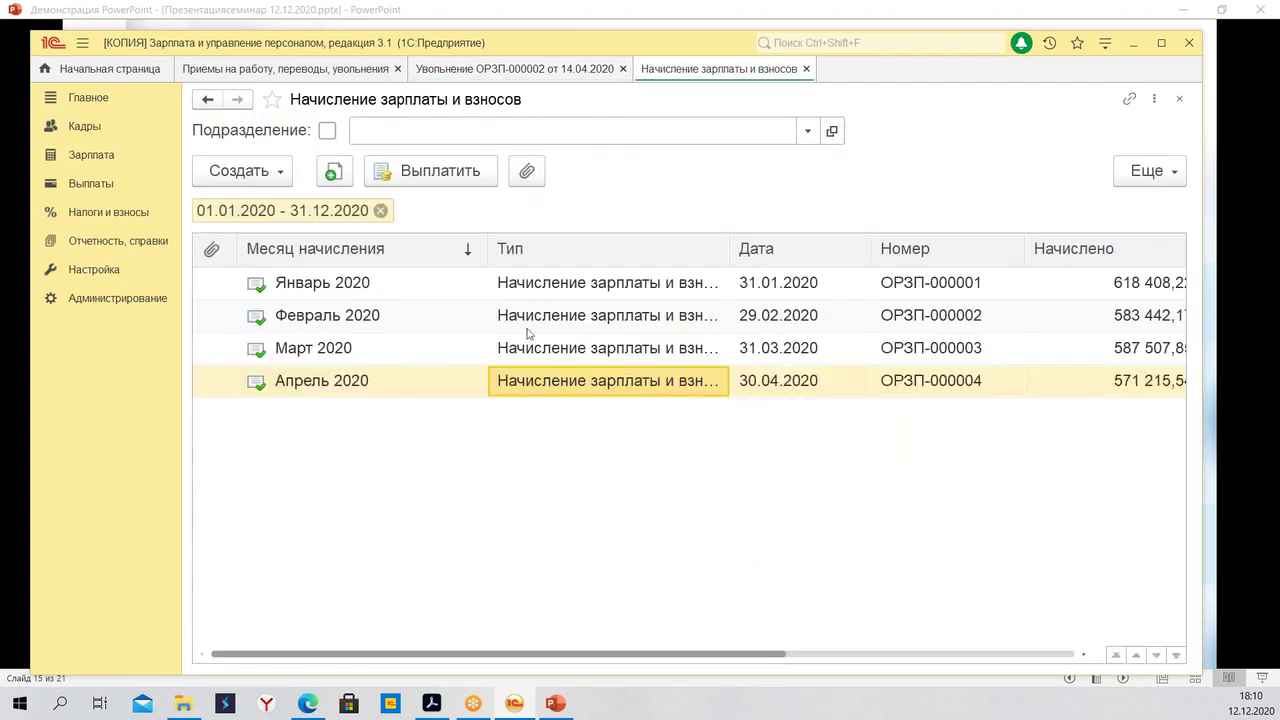
right_click(548, 390)
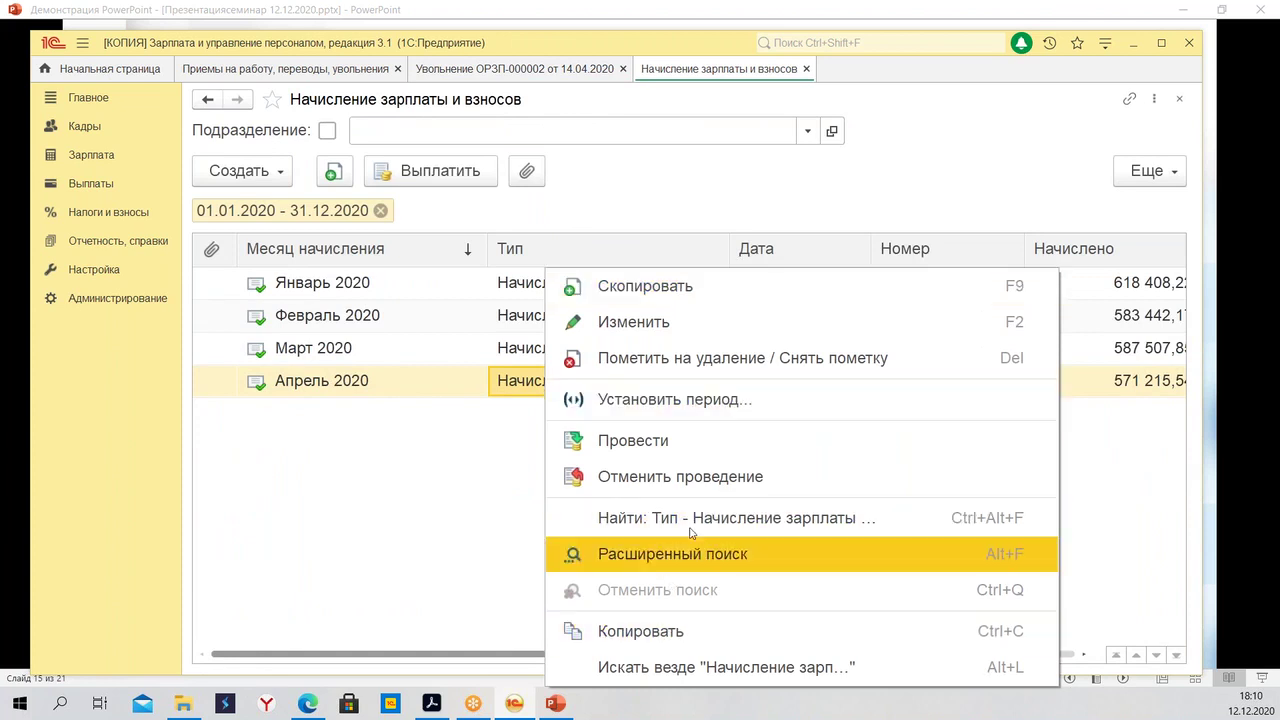
click(716, 484)
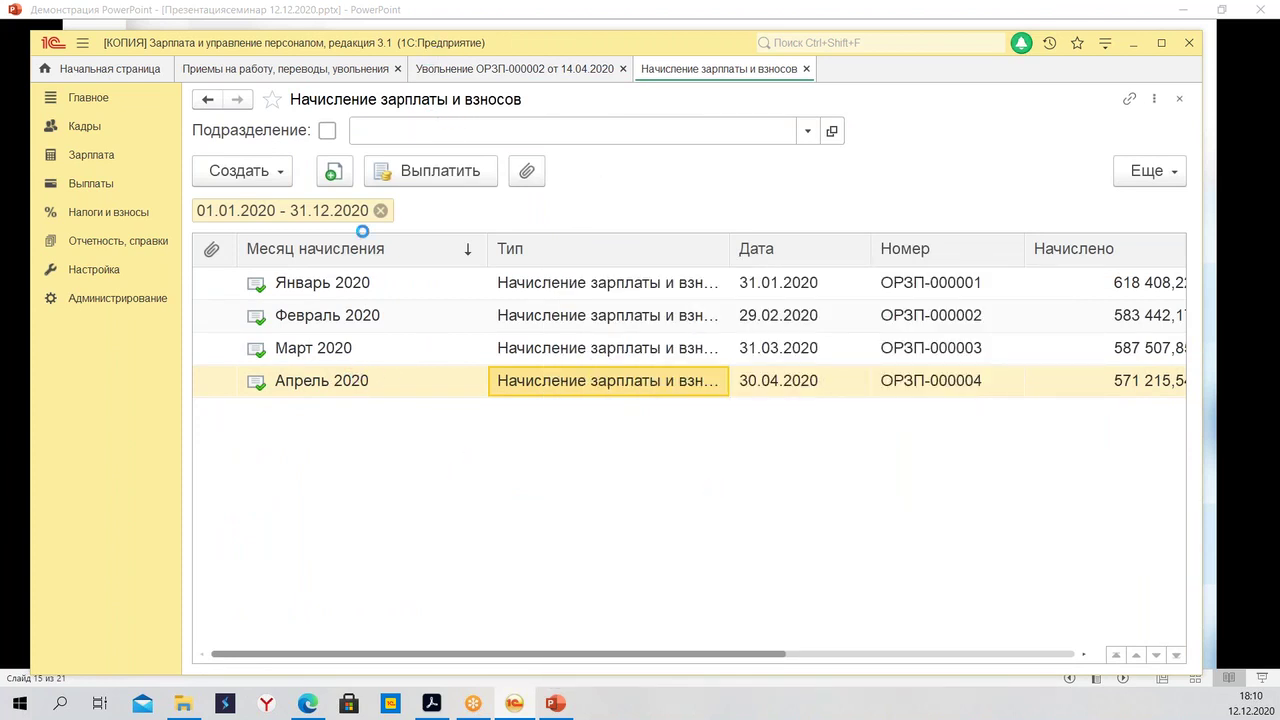
Return to the dismissal document and recalculate its accruals and deductions
click(469, 76)
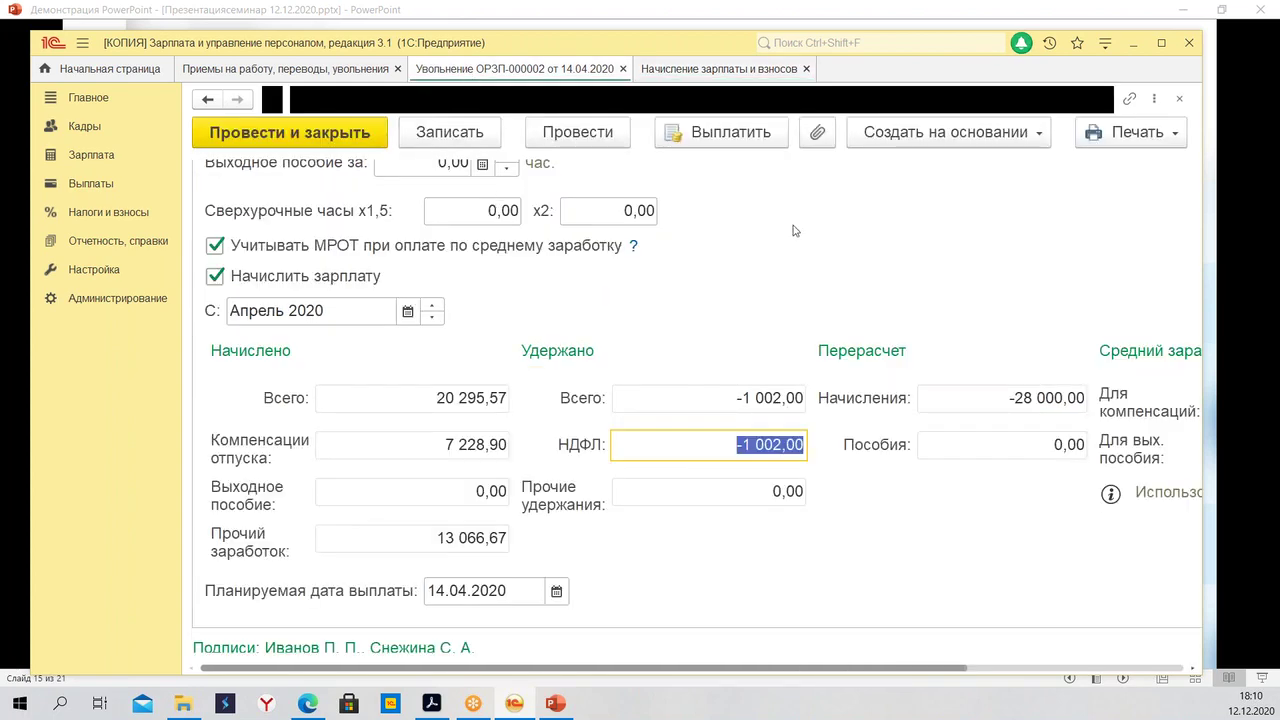
scroll(794, 229, up, 3)
scroll(505, 285, down, 5)
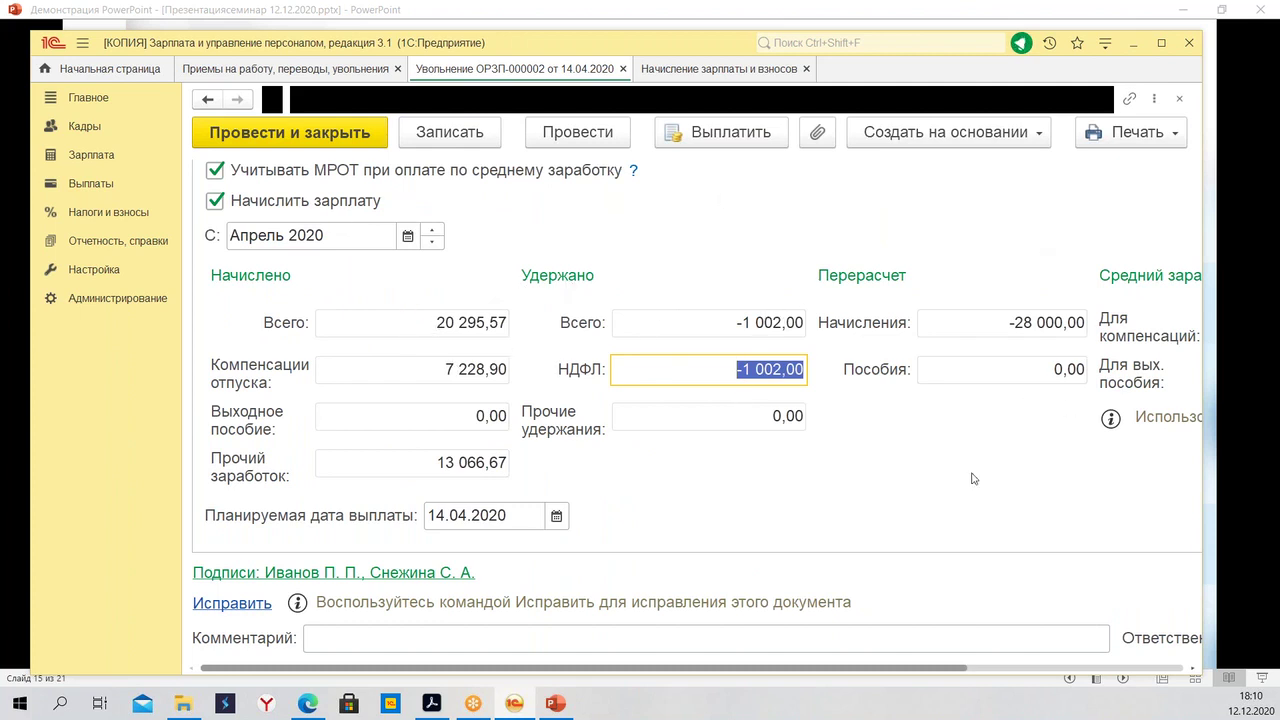
click(1028, 668)
drag(1028, 668, 1128, 668)
click(1171, 283)
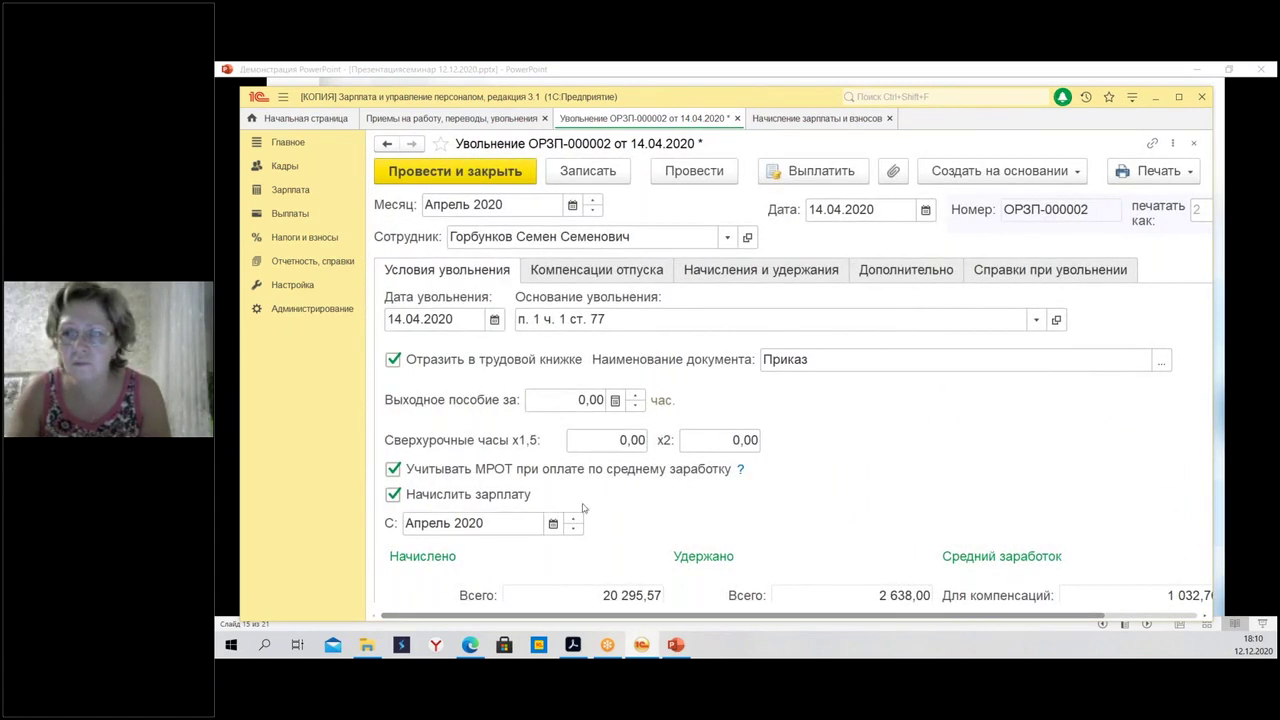
Switch the vacation compensation option to Удержать за использованный авансом отпуск and back to Компенсировать неиспользованный отпуск
click(625, 270)
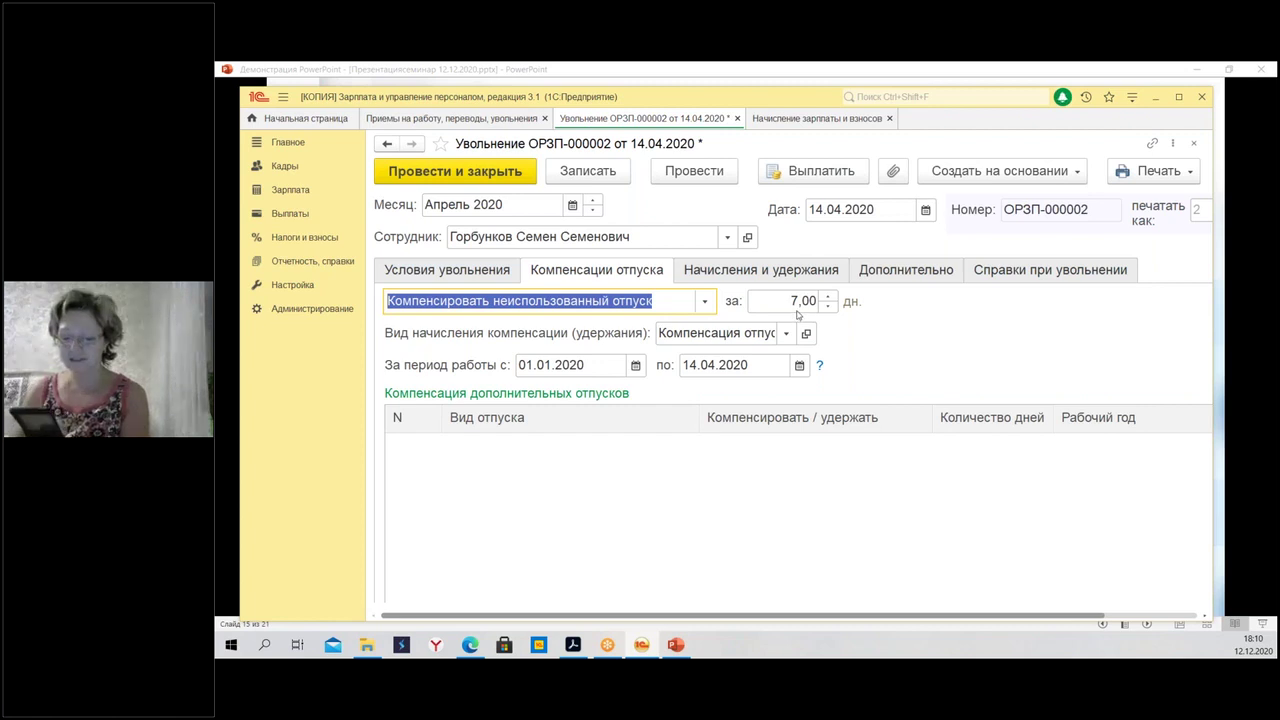
click(708, 303)
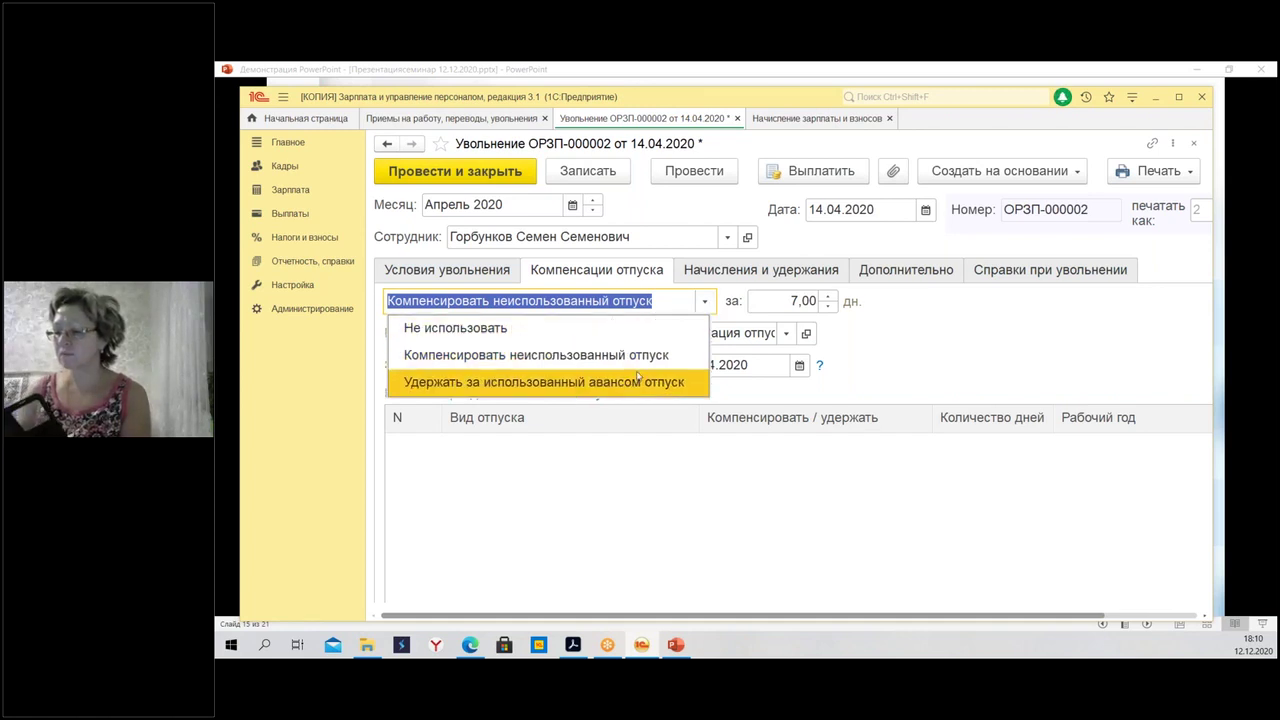
click(548, 382)
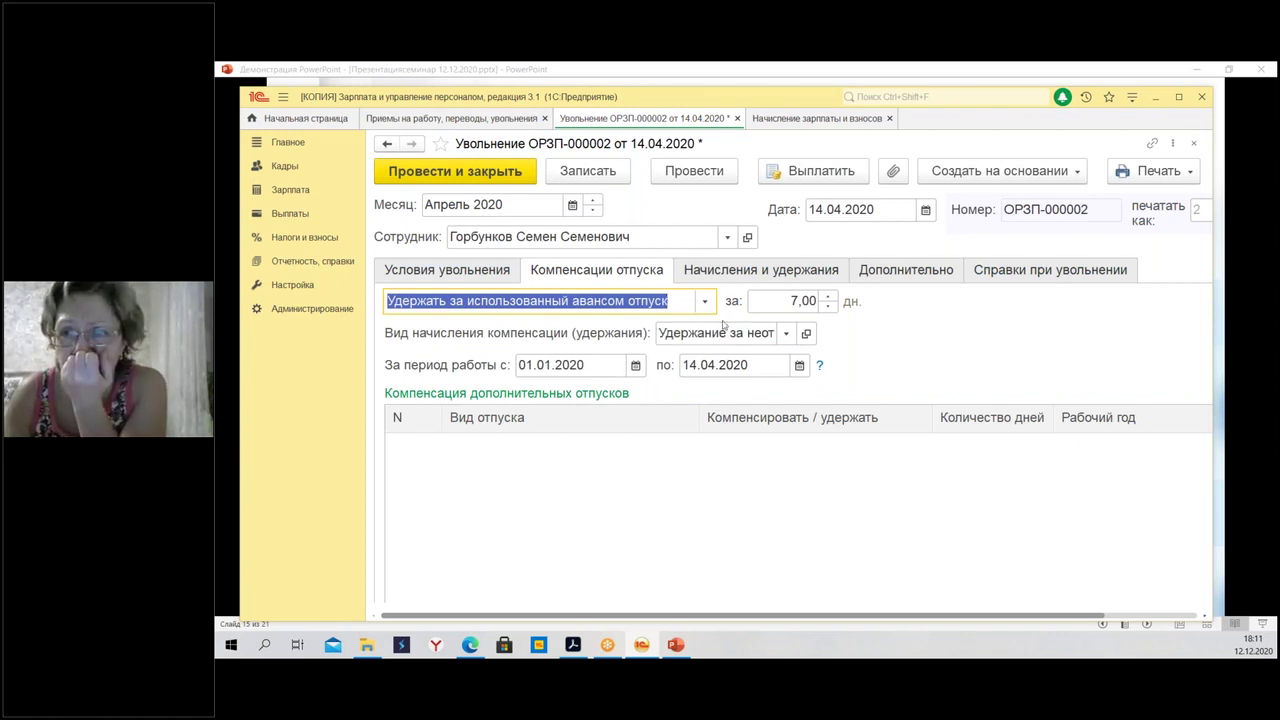
click(704, 301)
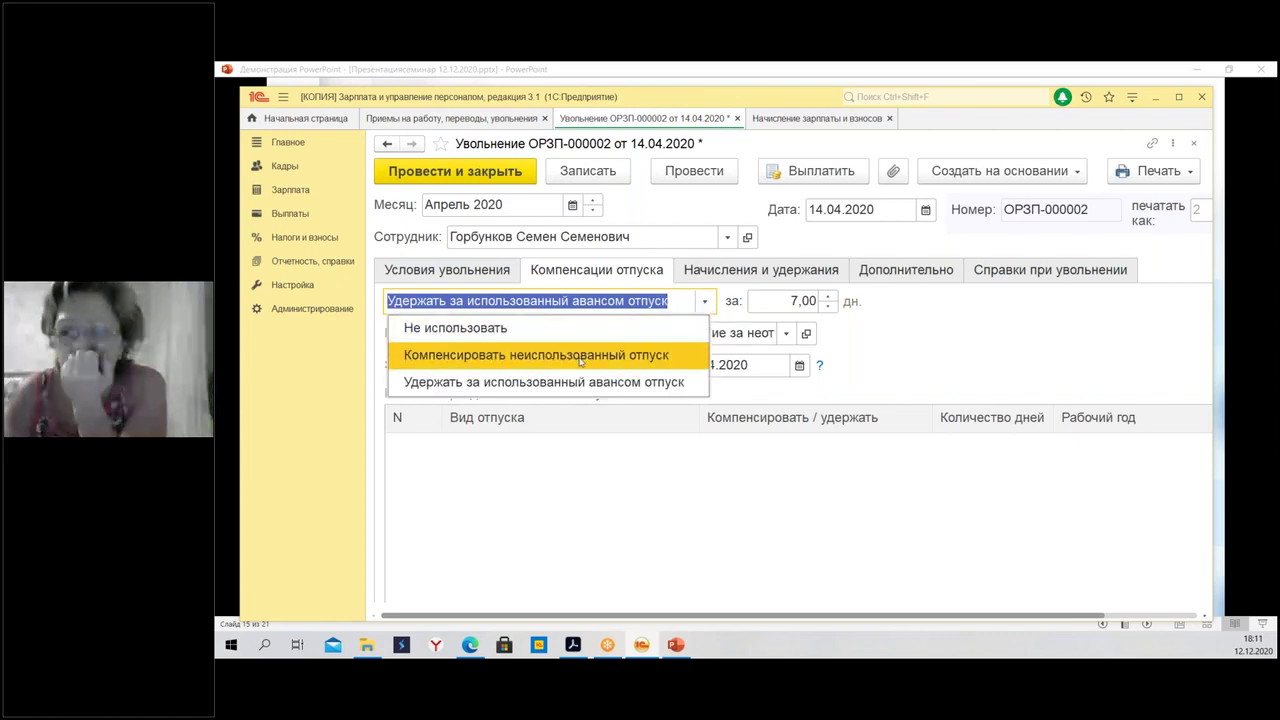
click(580, 356)
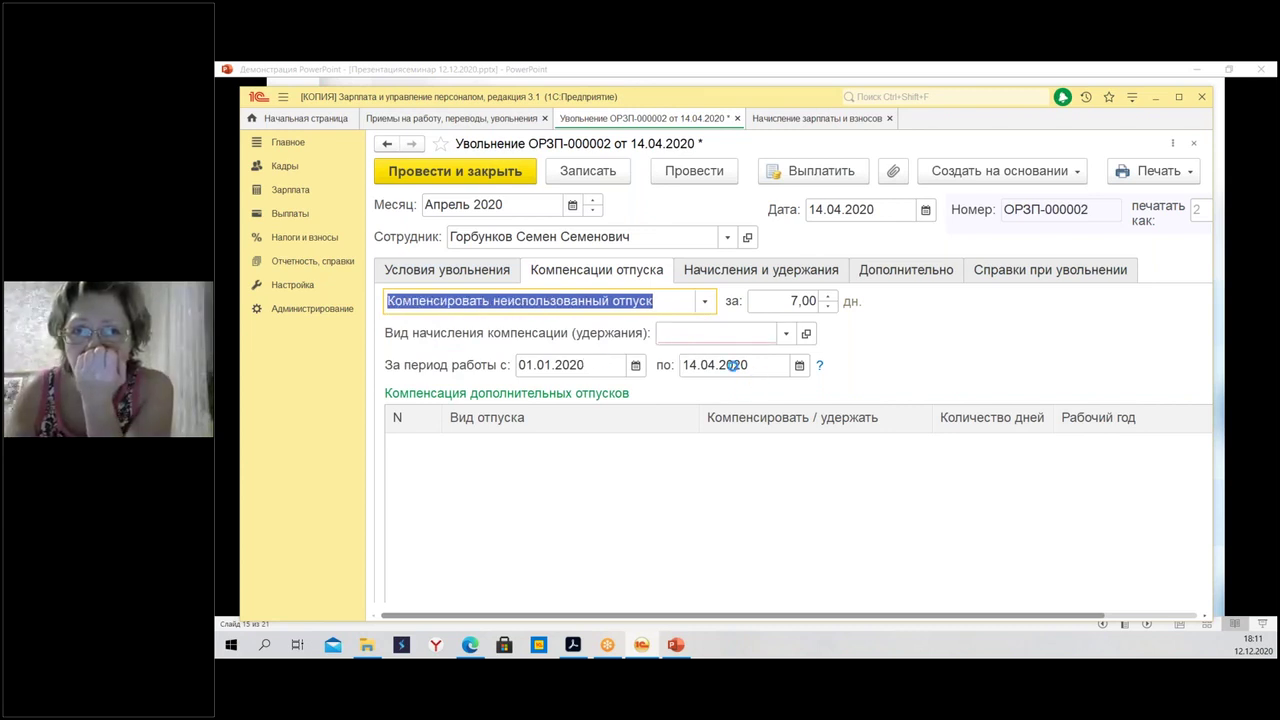
Examine the dismissal document's accrual lines for Оплата по окладу and the vacation compensation, including results and period
click(765, 272)
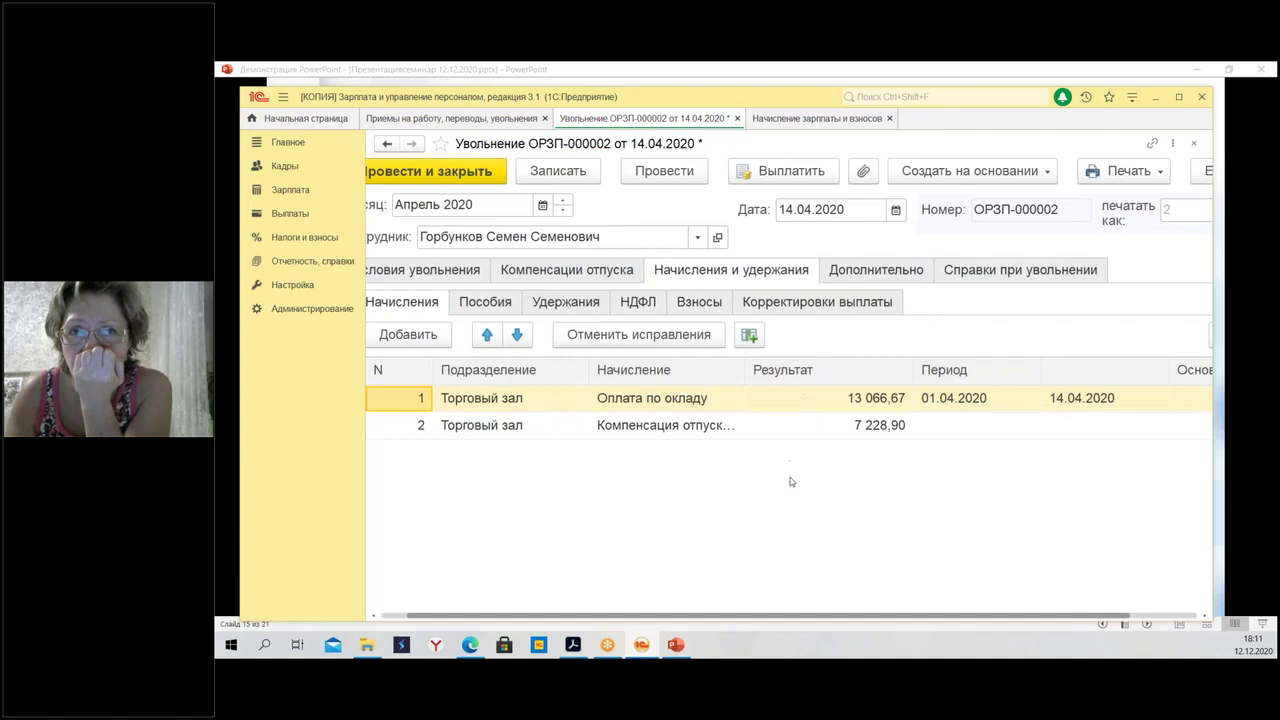
click(900, 398)
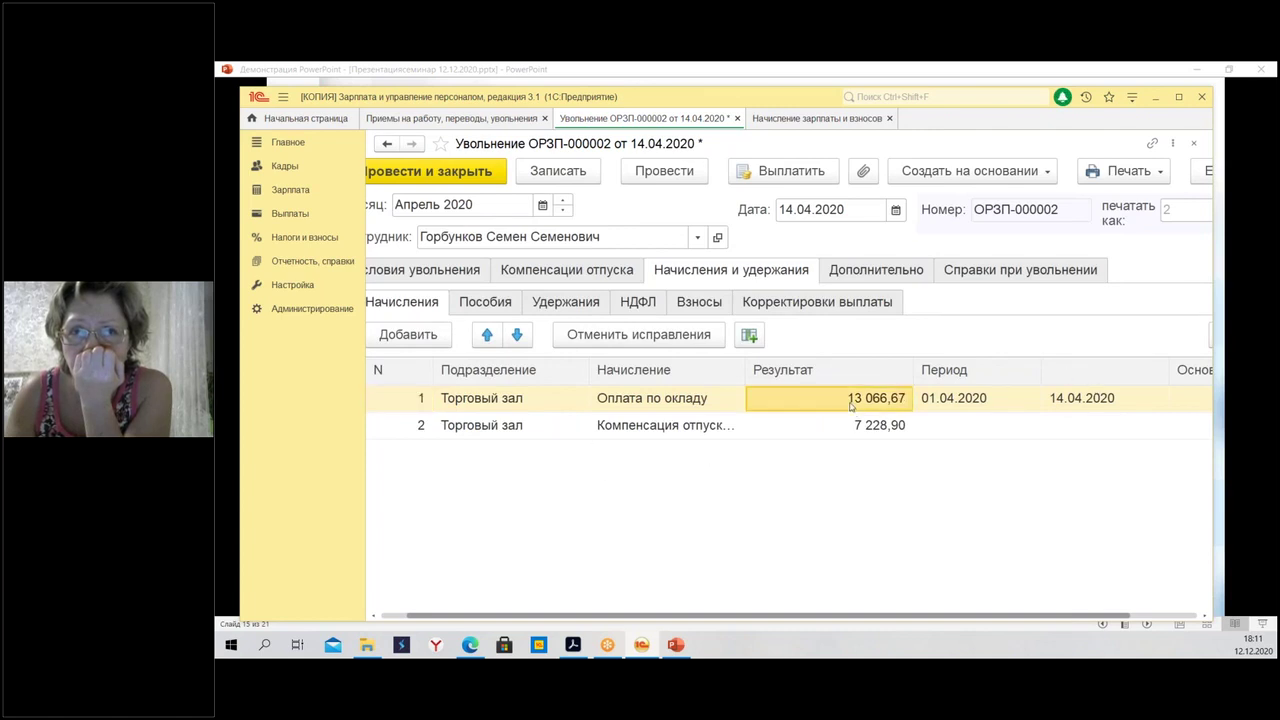
click(1024, 398)
click(640, 395)
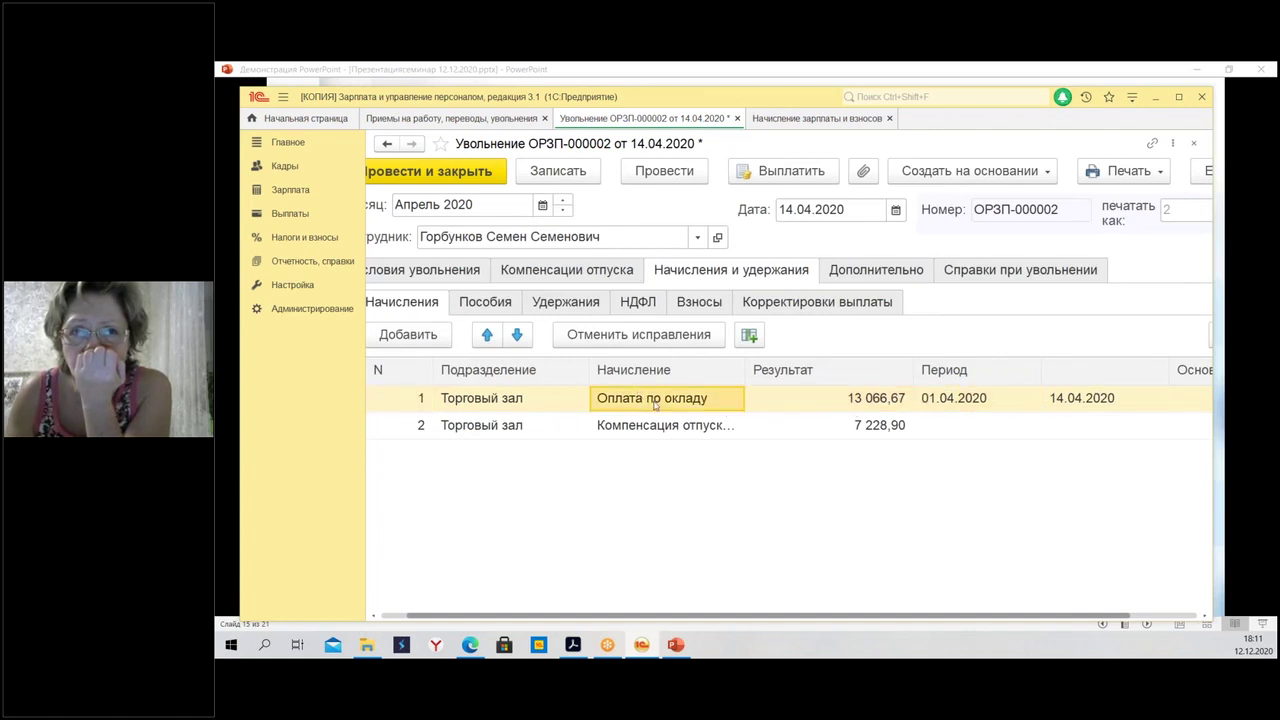
click(845, 405)
click(670, 428)
click(866, 428)
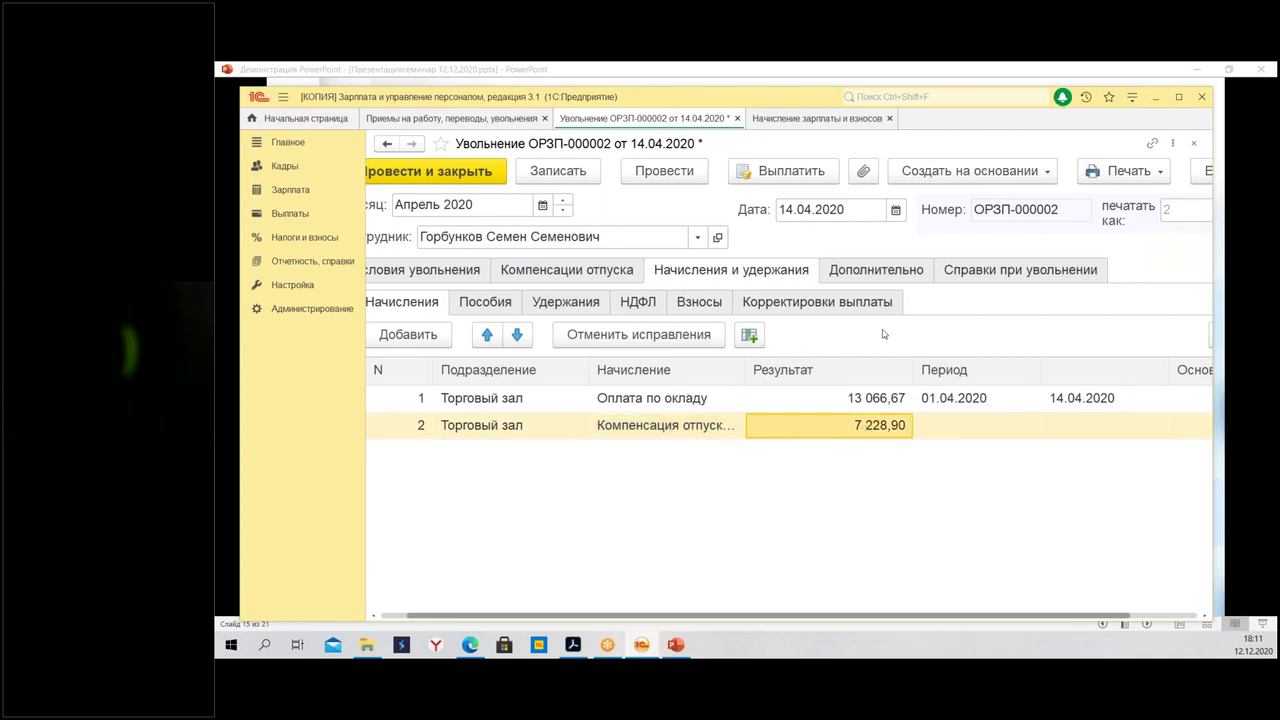
Review the dismissal document's additional details and the certificates that can be issued on dismissal
click(874, 272)
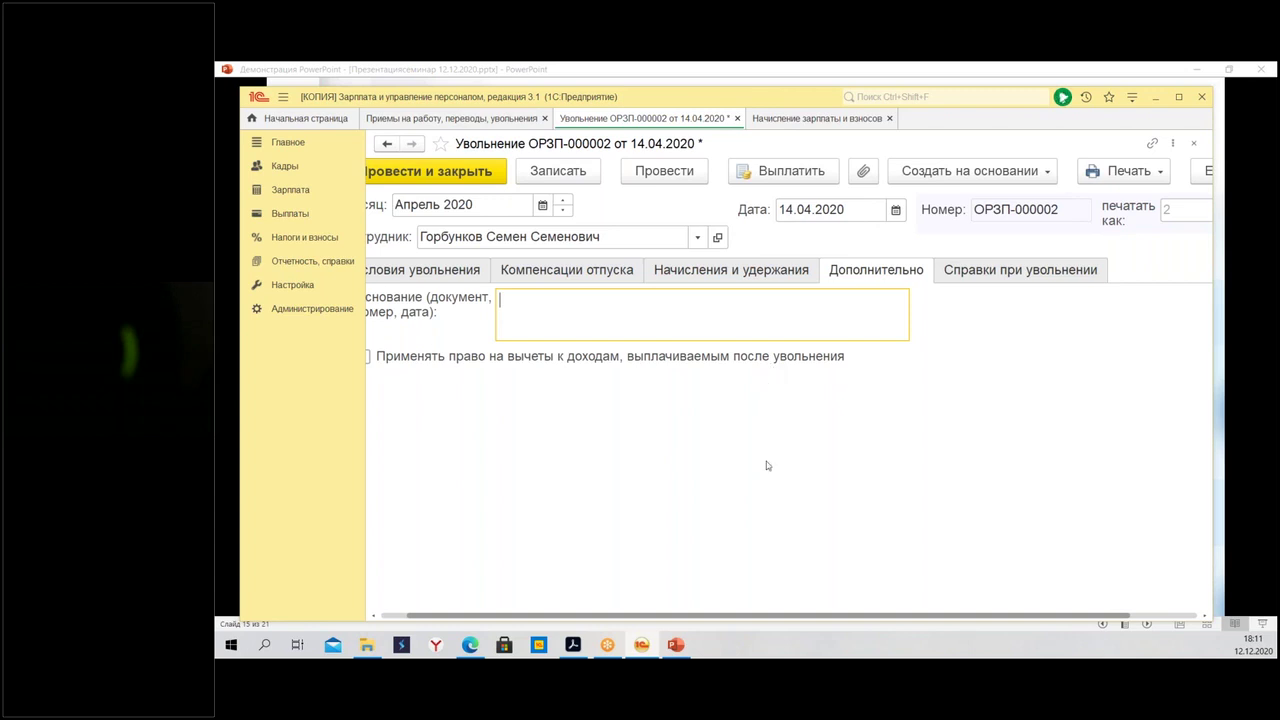
scroll(750, 617, left, 2)
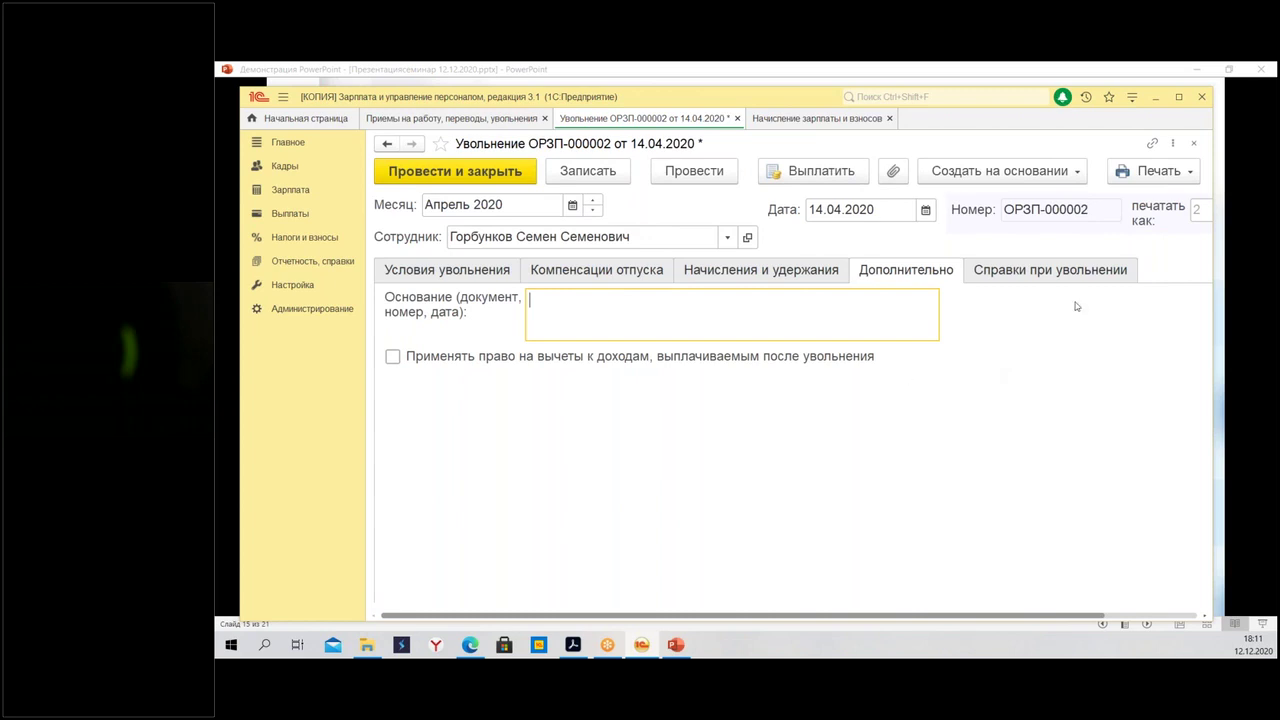
click(1027, 283)
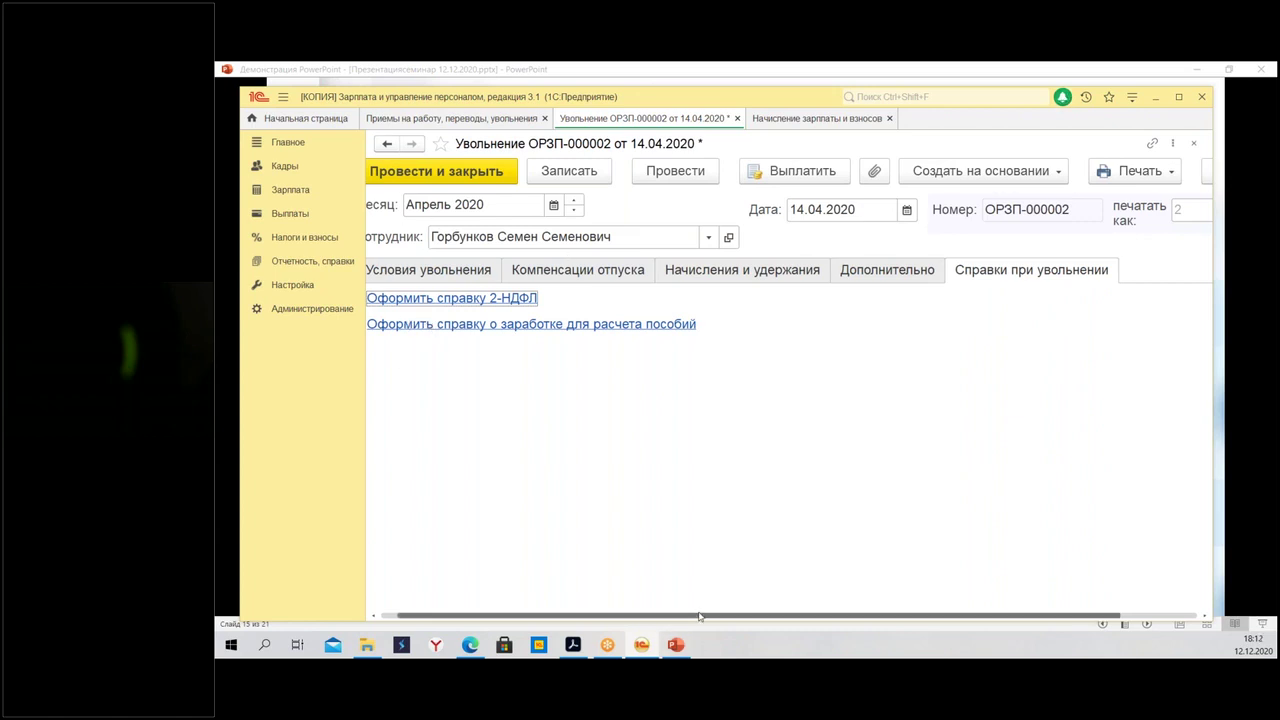
drag(605, 616, 587, 633)
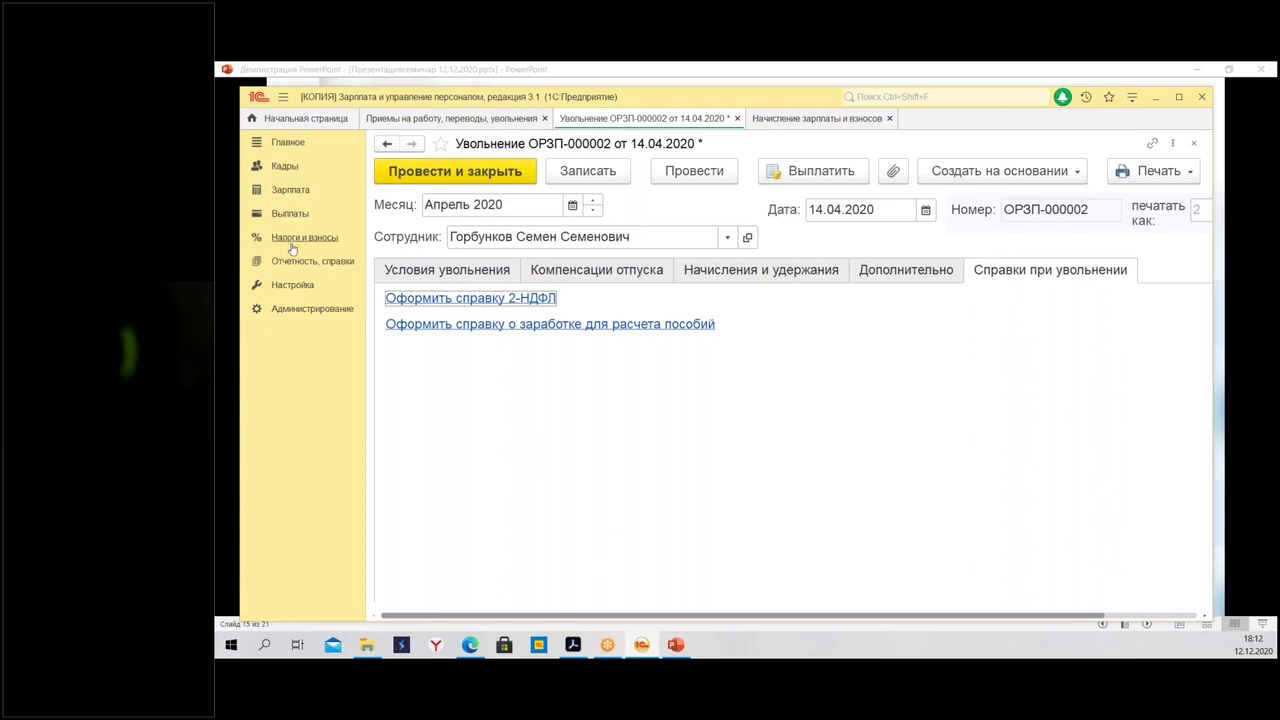
Create a Заявления о предоставлении сведений о трудовой деятельности document from Электронные трудовые книжки and date it 01.01.2020
click(291, 192)
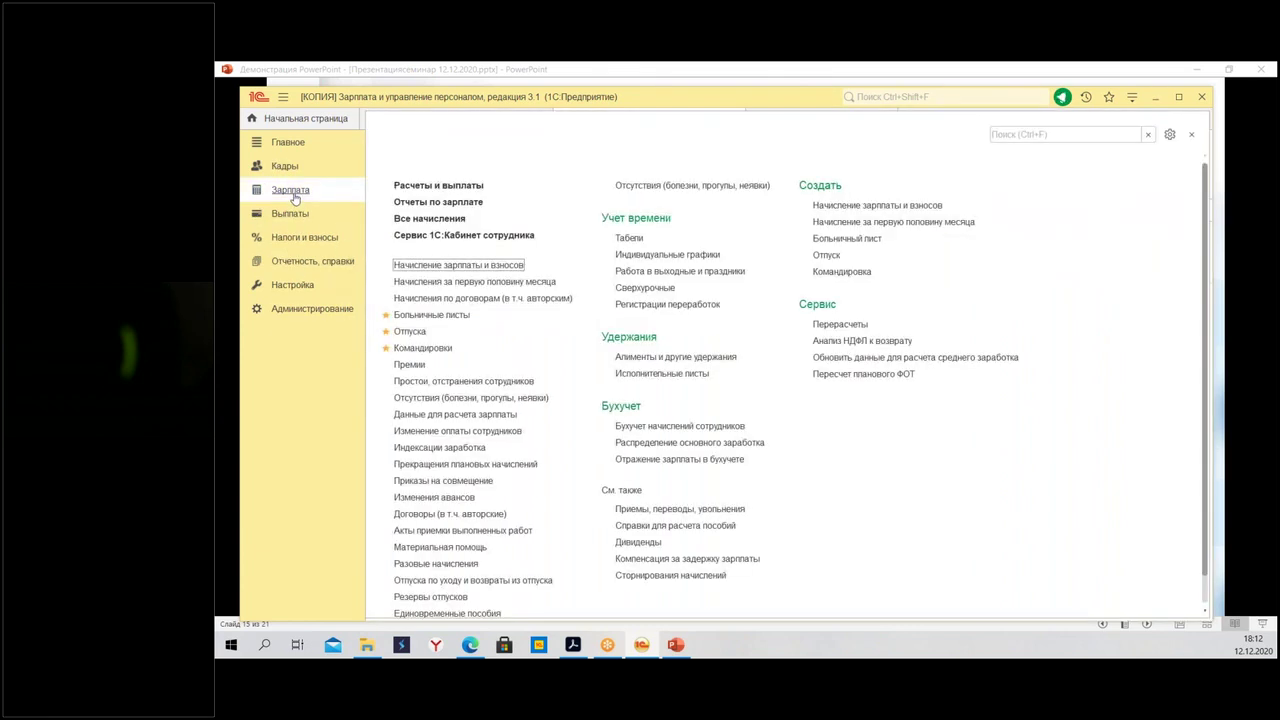
click(285, 166)
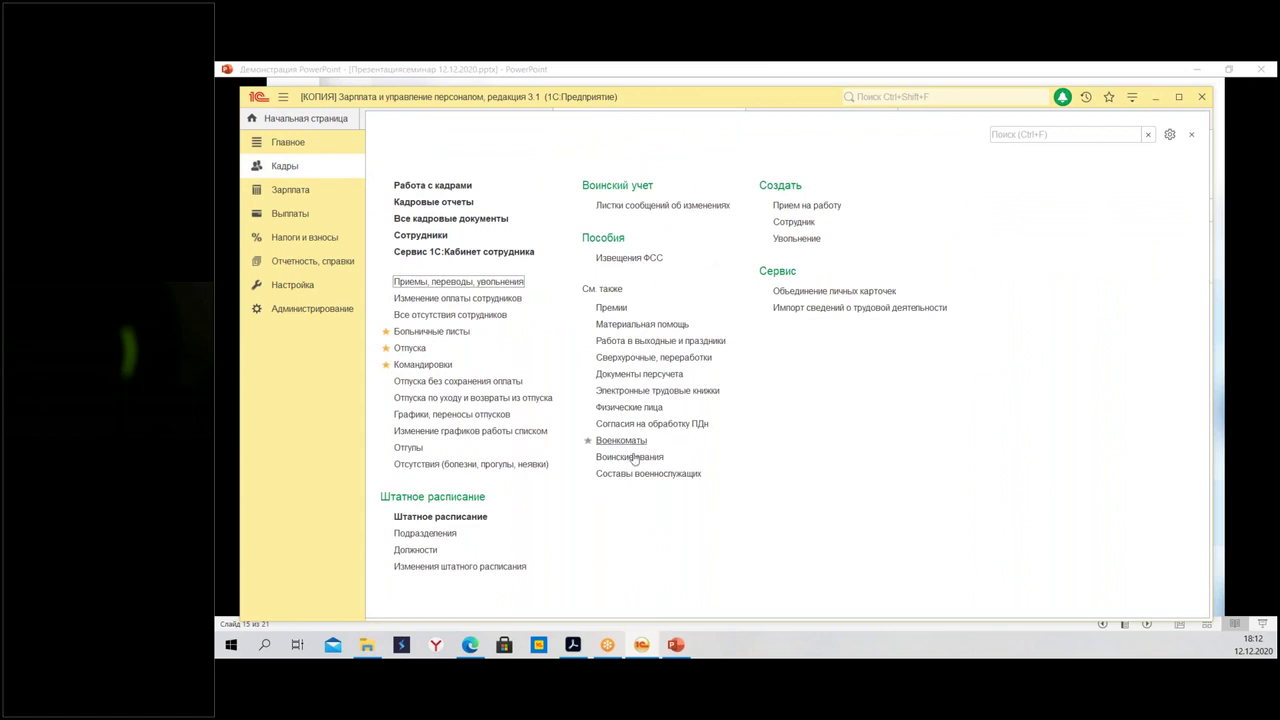
click(690, 396)
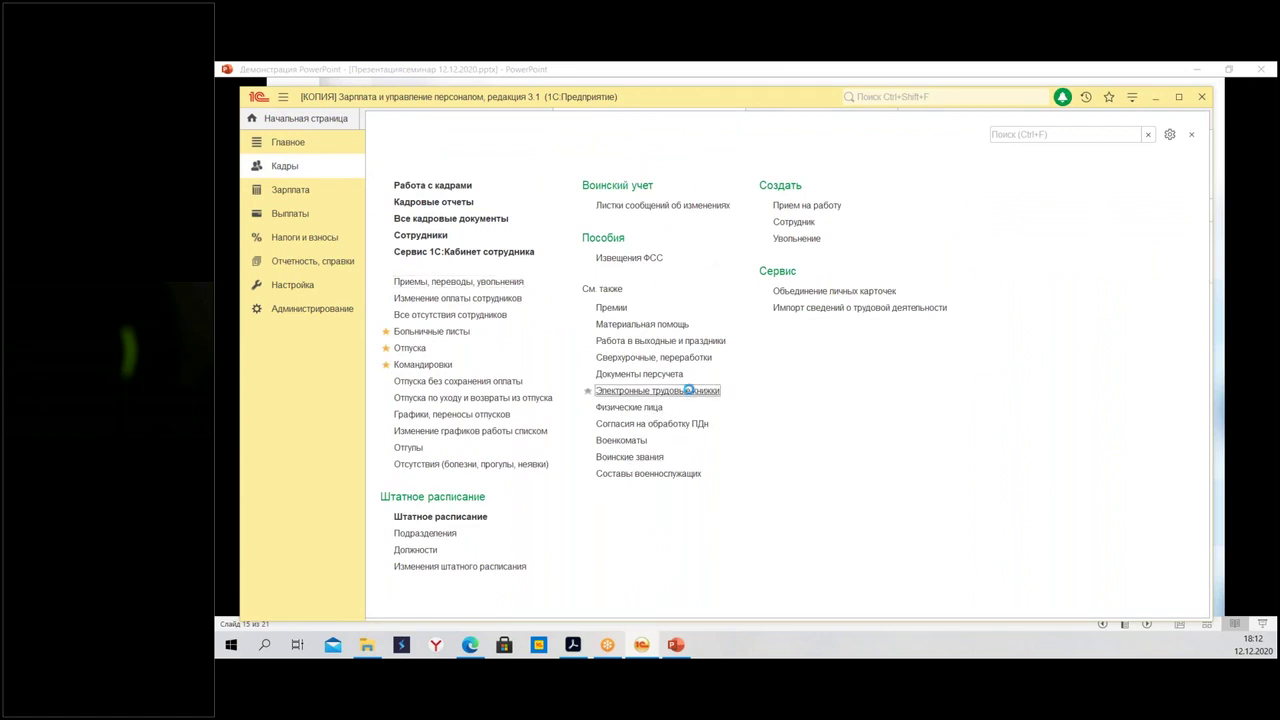
click(410, 203)
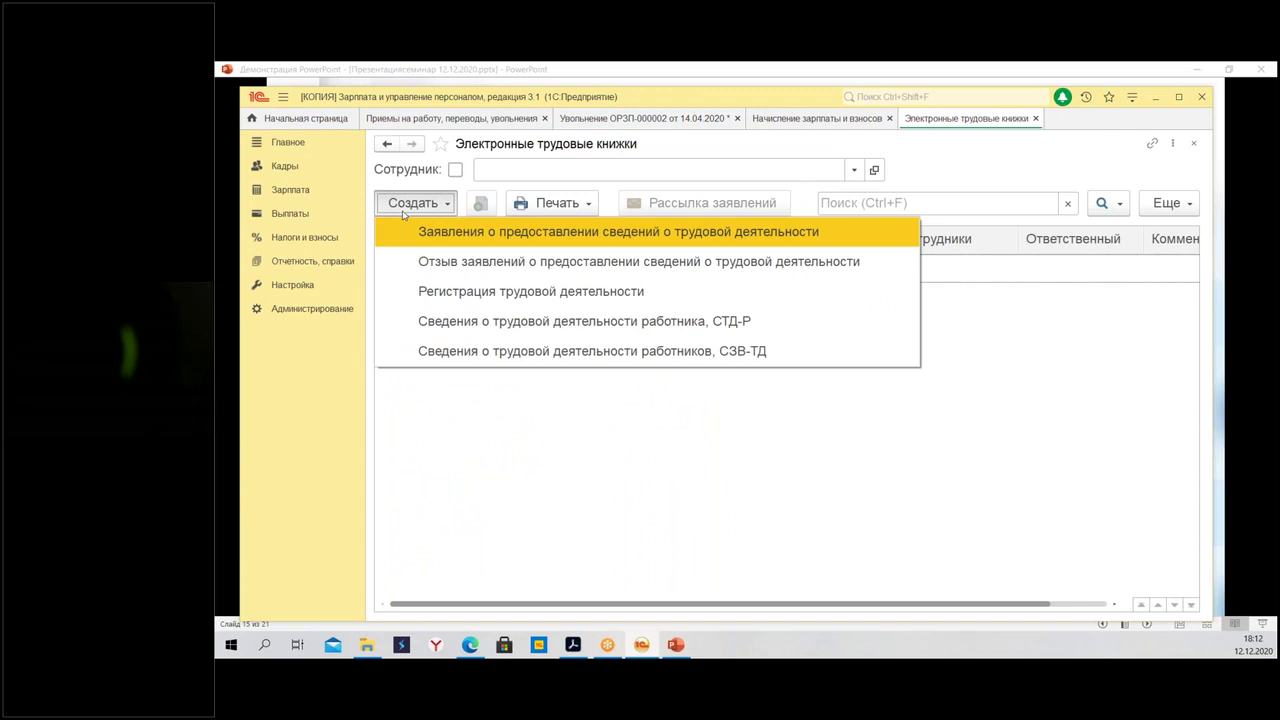
click(420, 235)
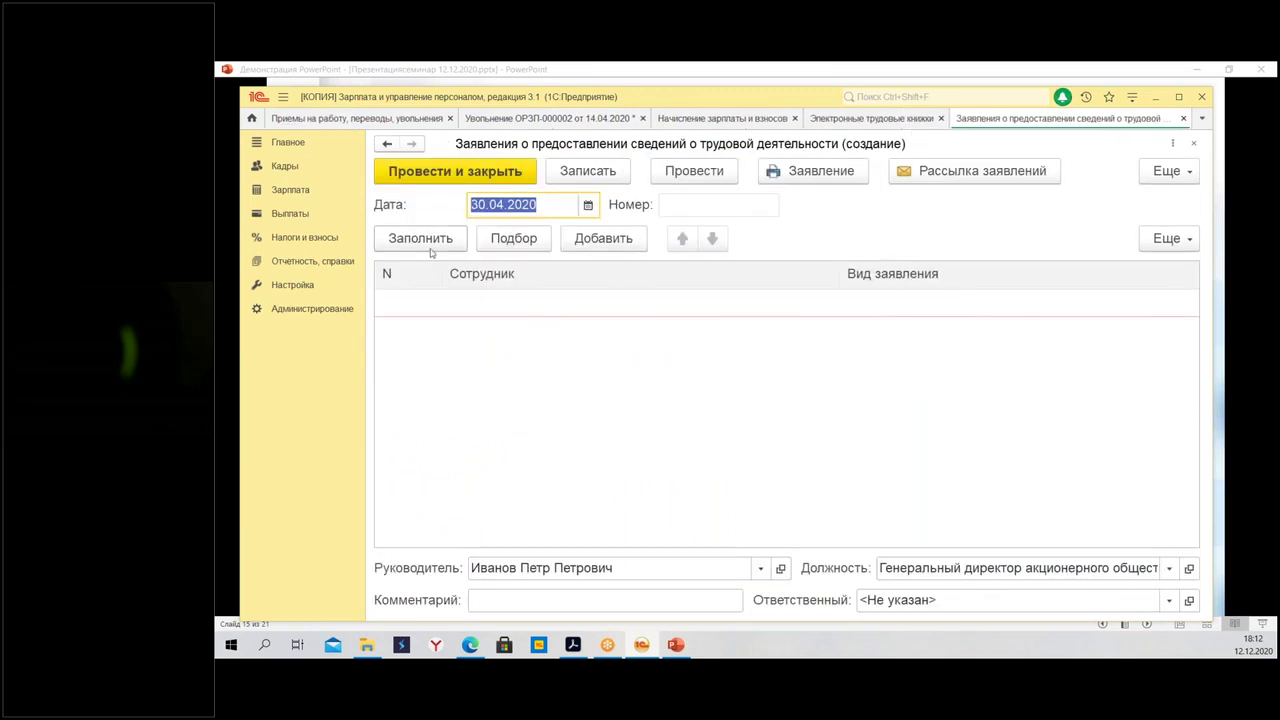
text(0101)
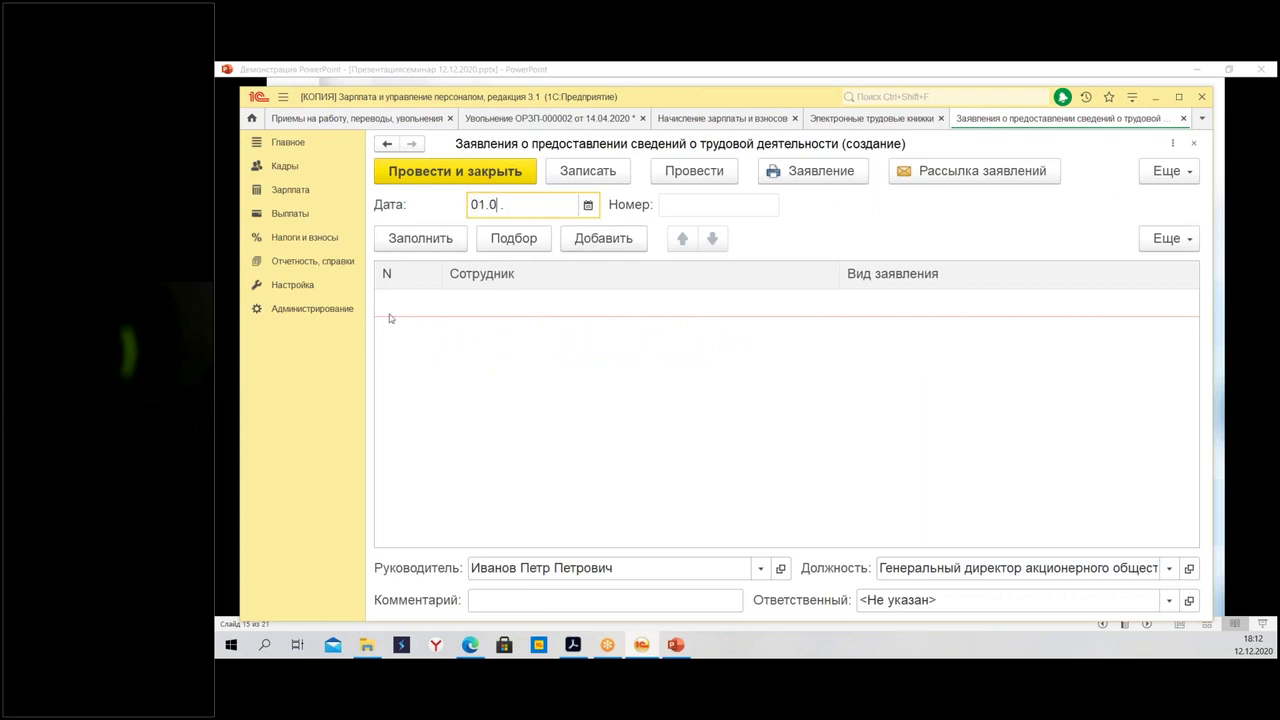
Add the employee from the dismissal document to the application, with the electronic-form Сведения о трудовой деятельности as the application type
double_click(390, 318)
click(440, 378)
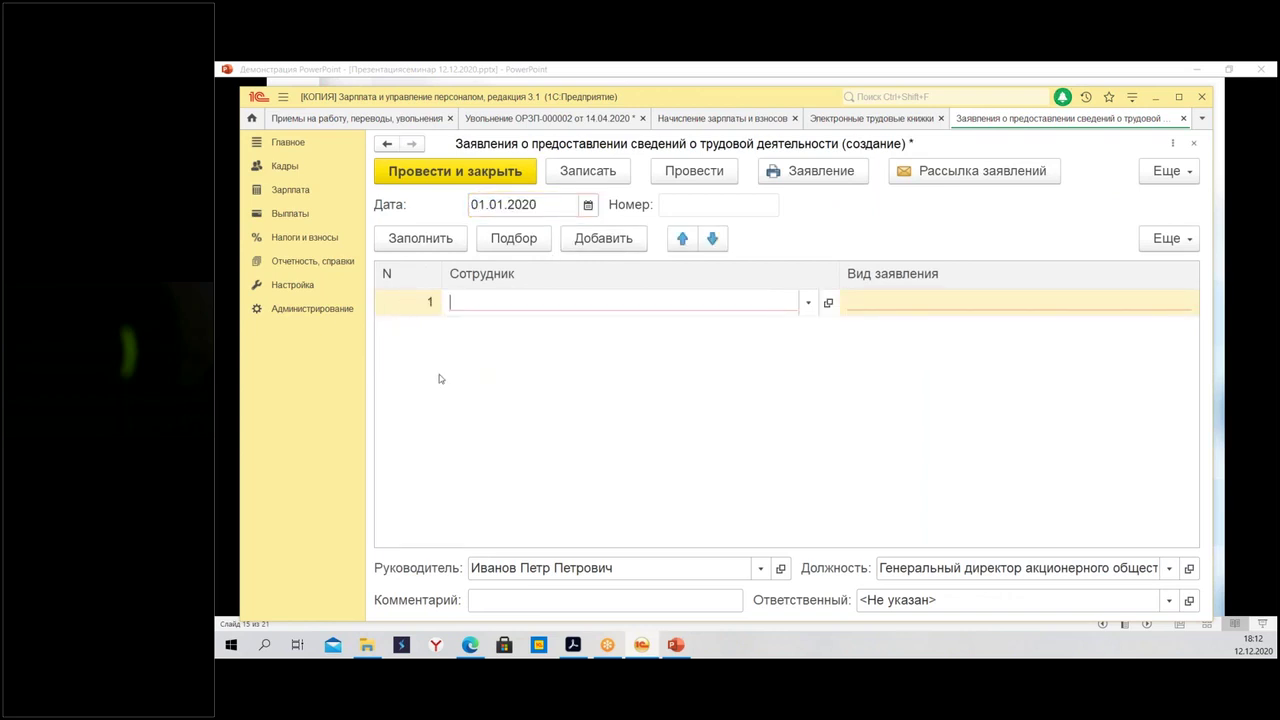
click(506, 301)
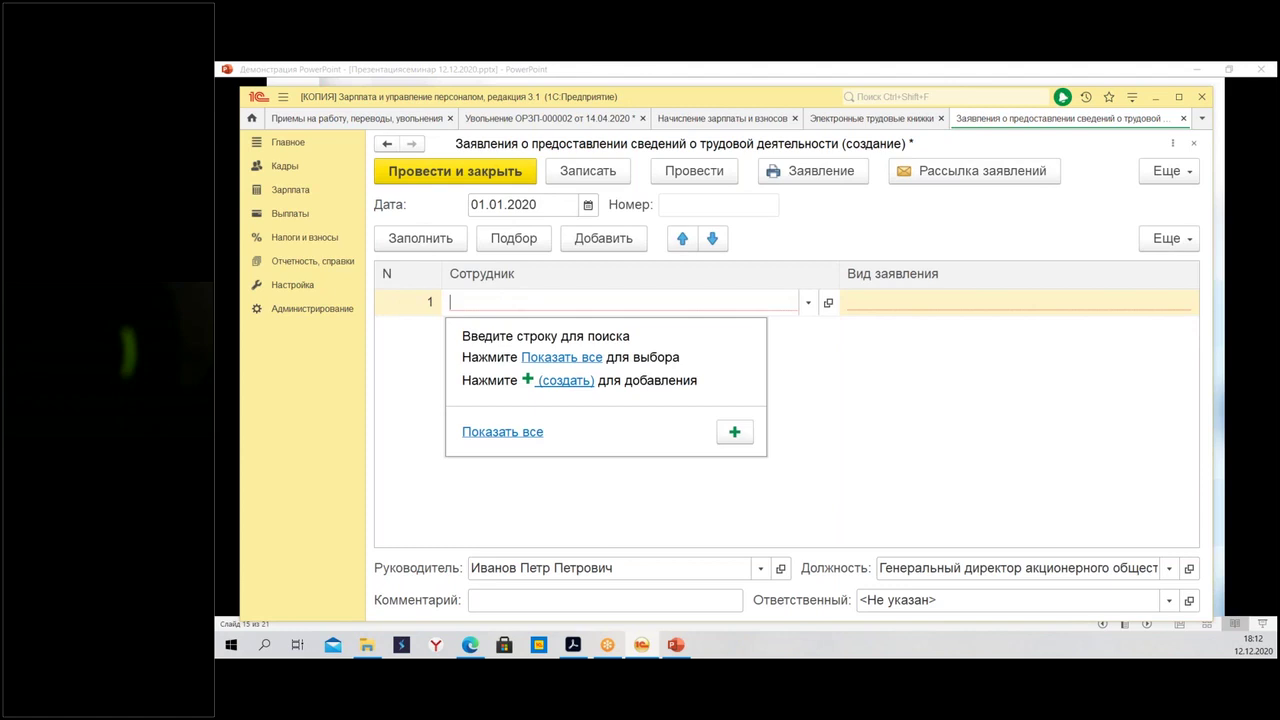
text(г)
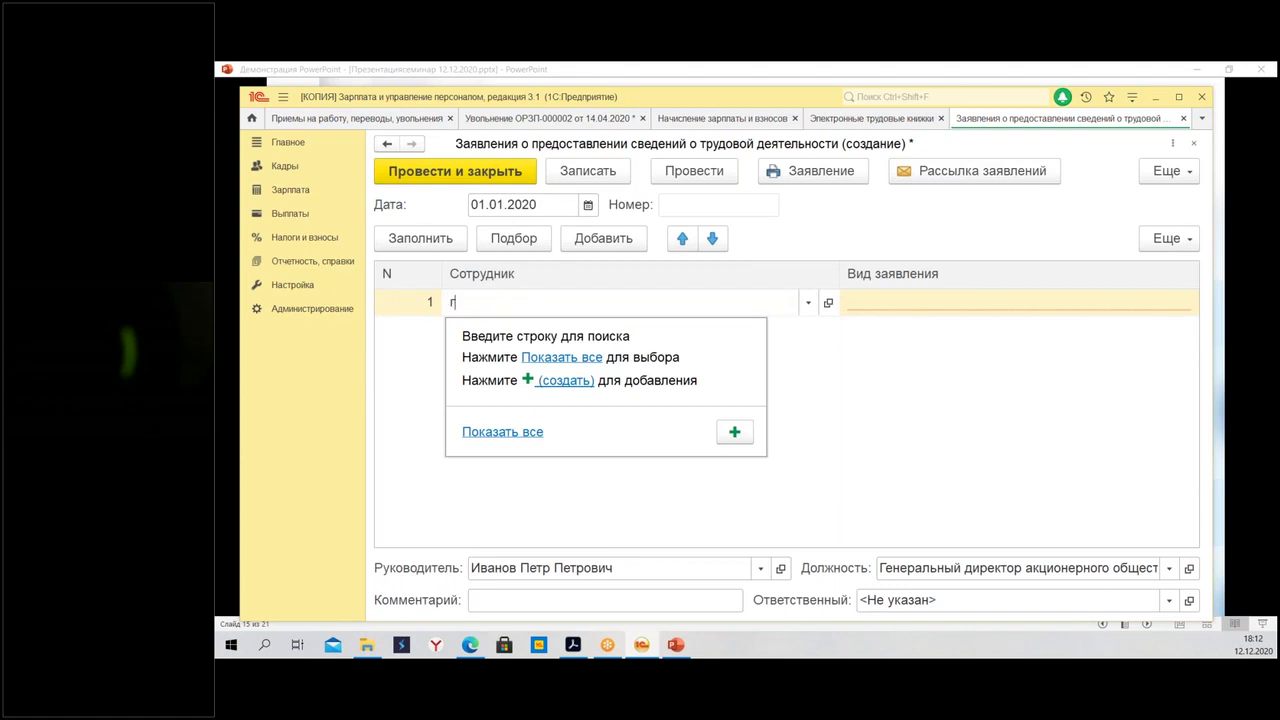
click(854, 120)
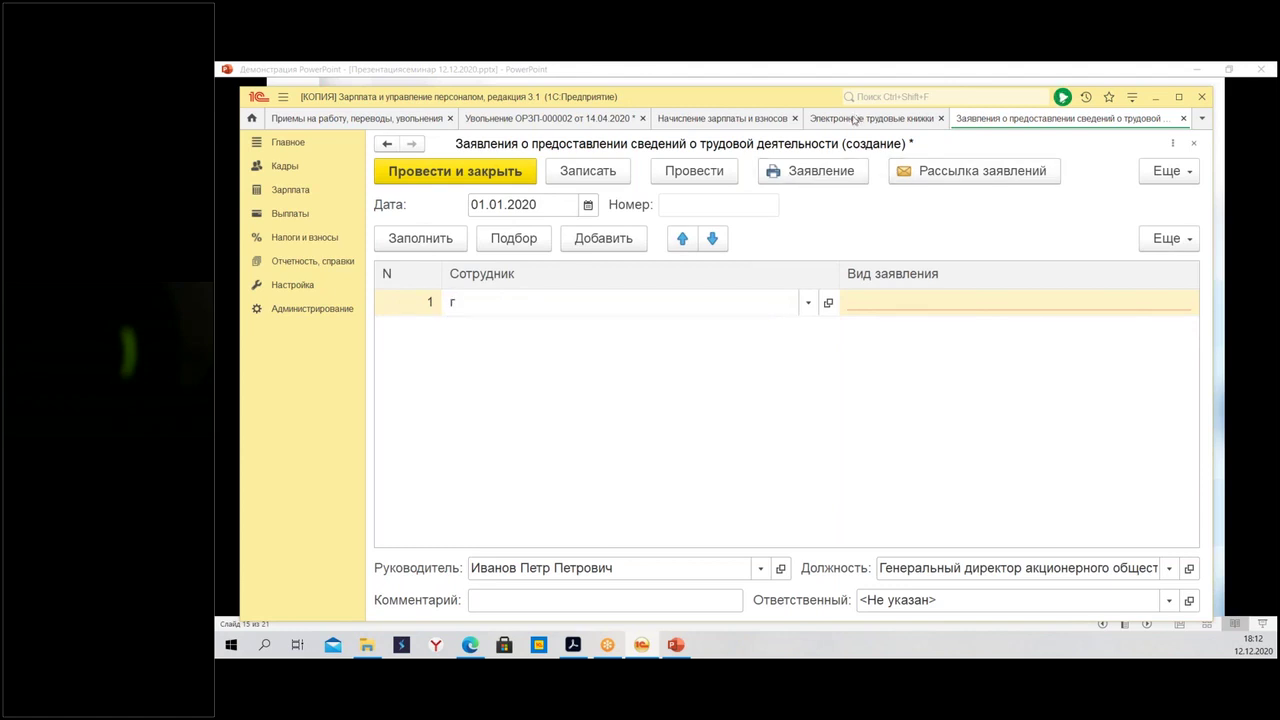
click(693, 120)
click(575, 121)
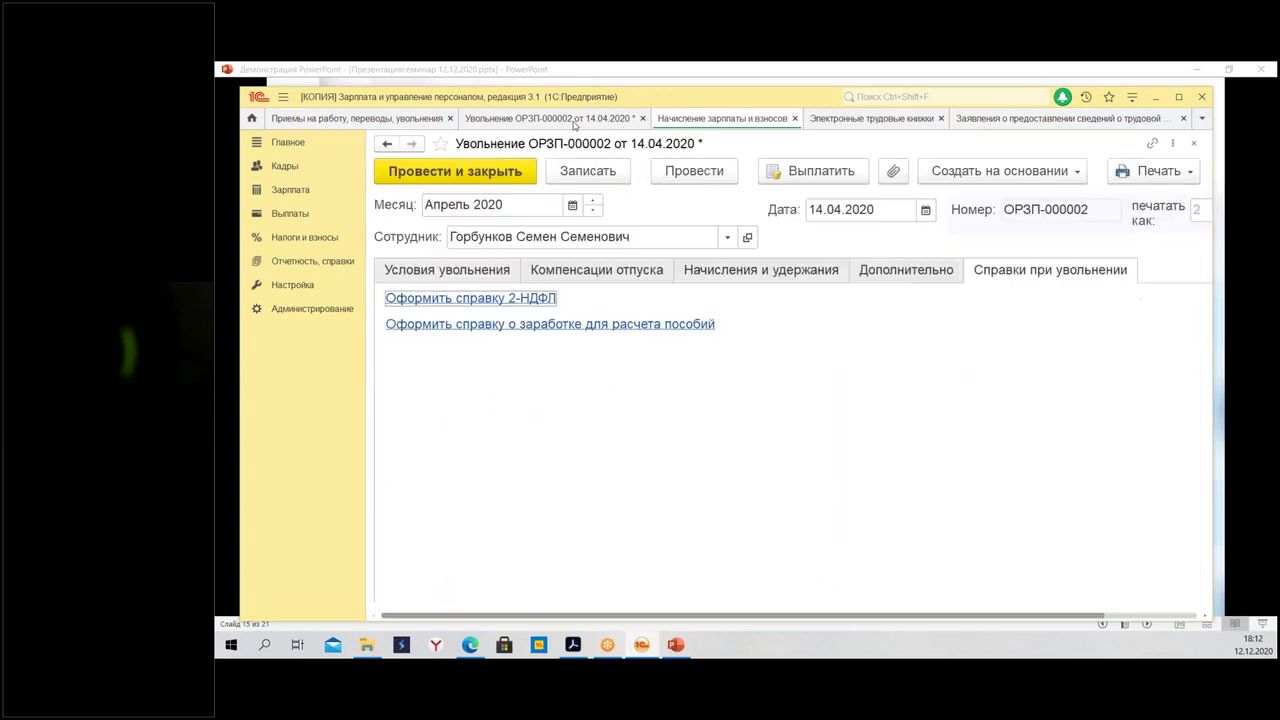
click(991, 118)
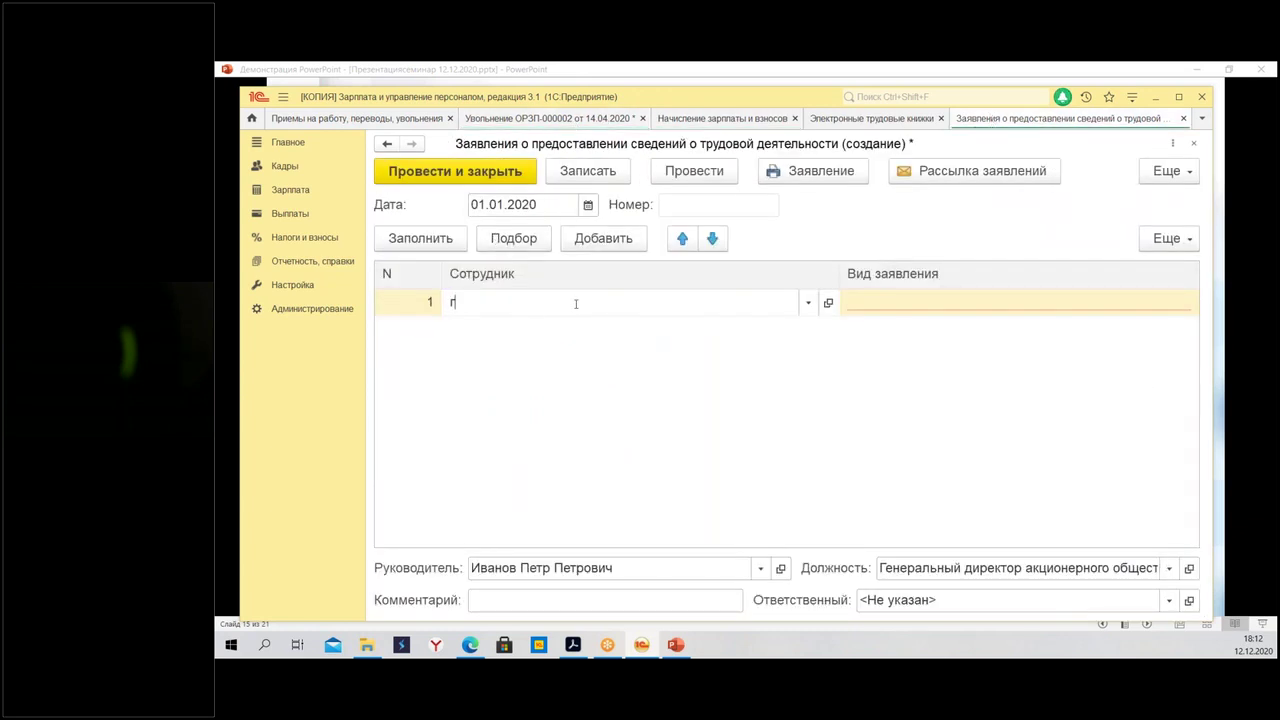
text(о)
click(630, 332)
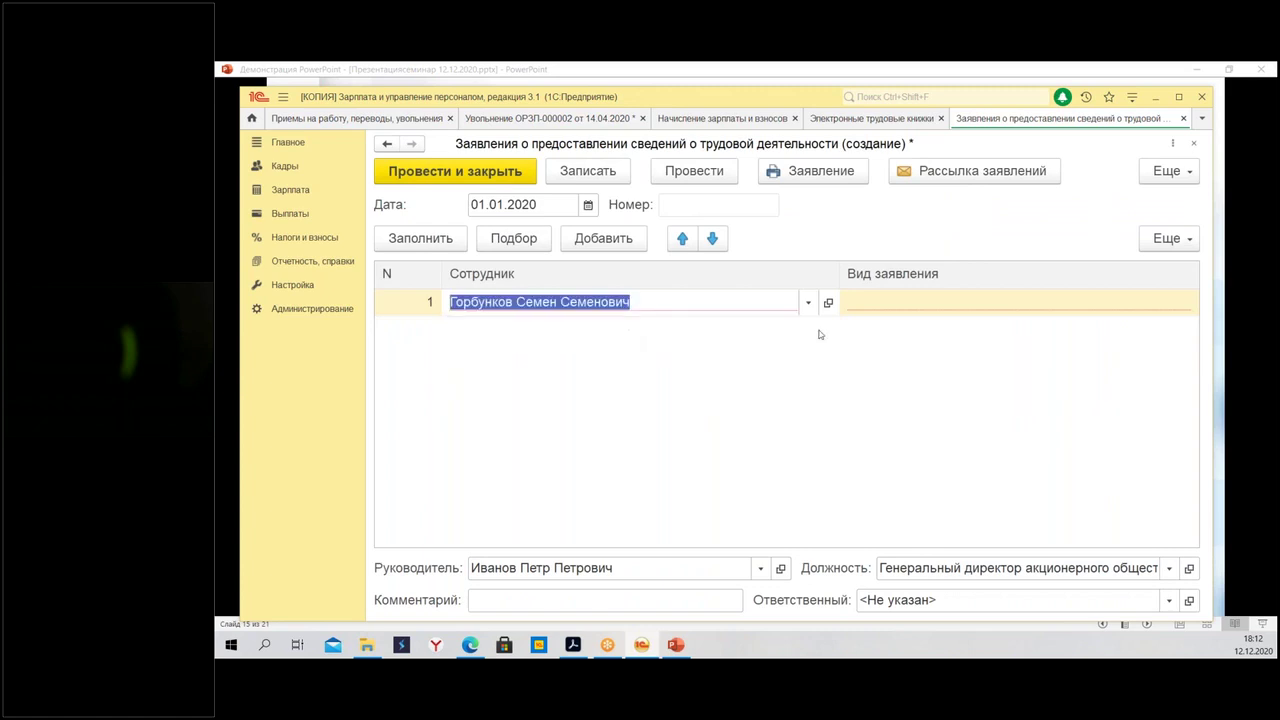
click(912, 302)
click(975, 358)
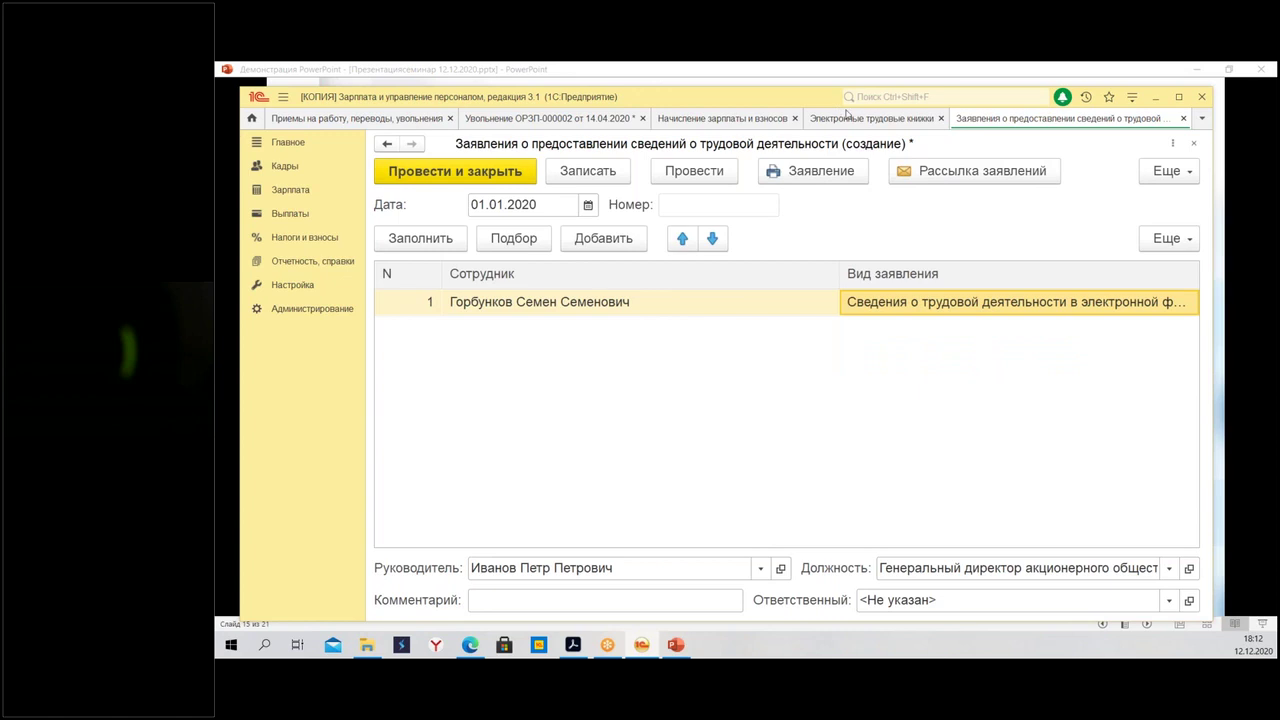
Look back at the dismissal document's certificates, and close the employment-information application without saving it
click(545, 119)
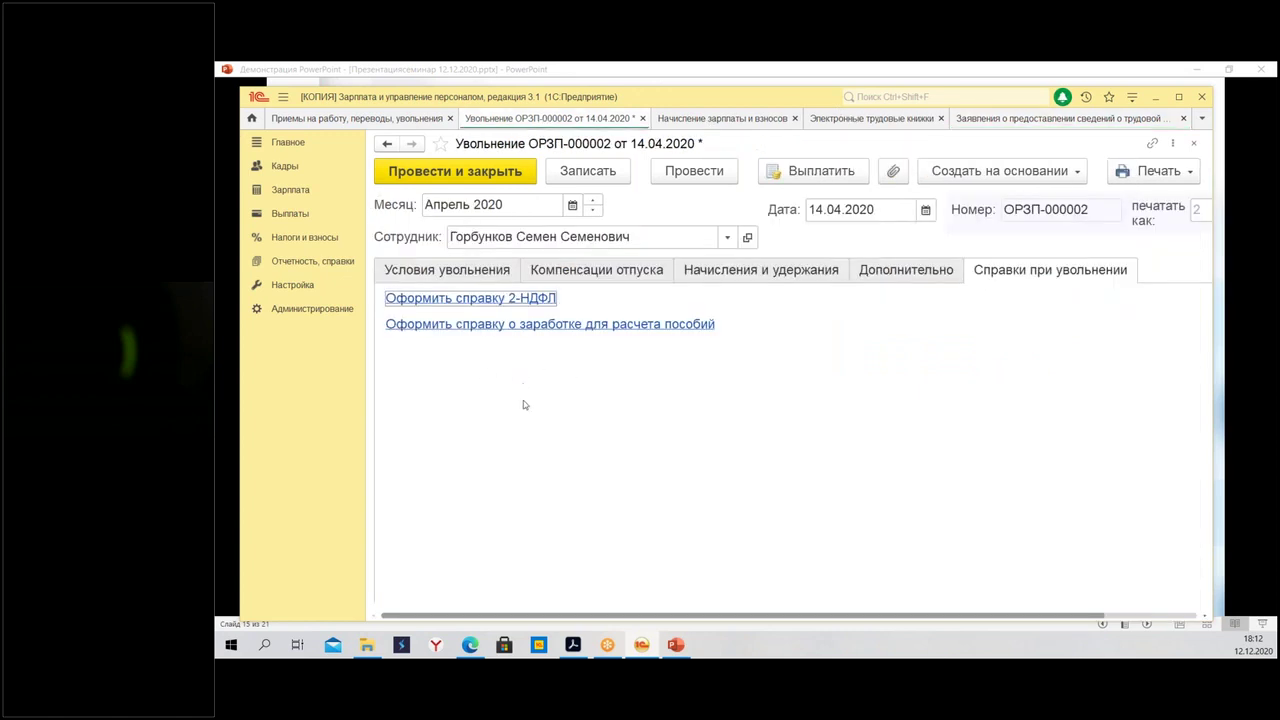
click(1000, 121)
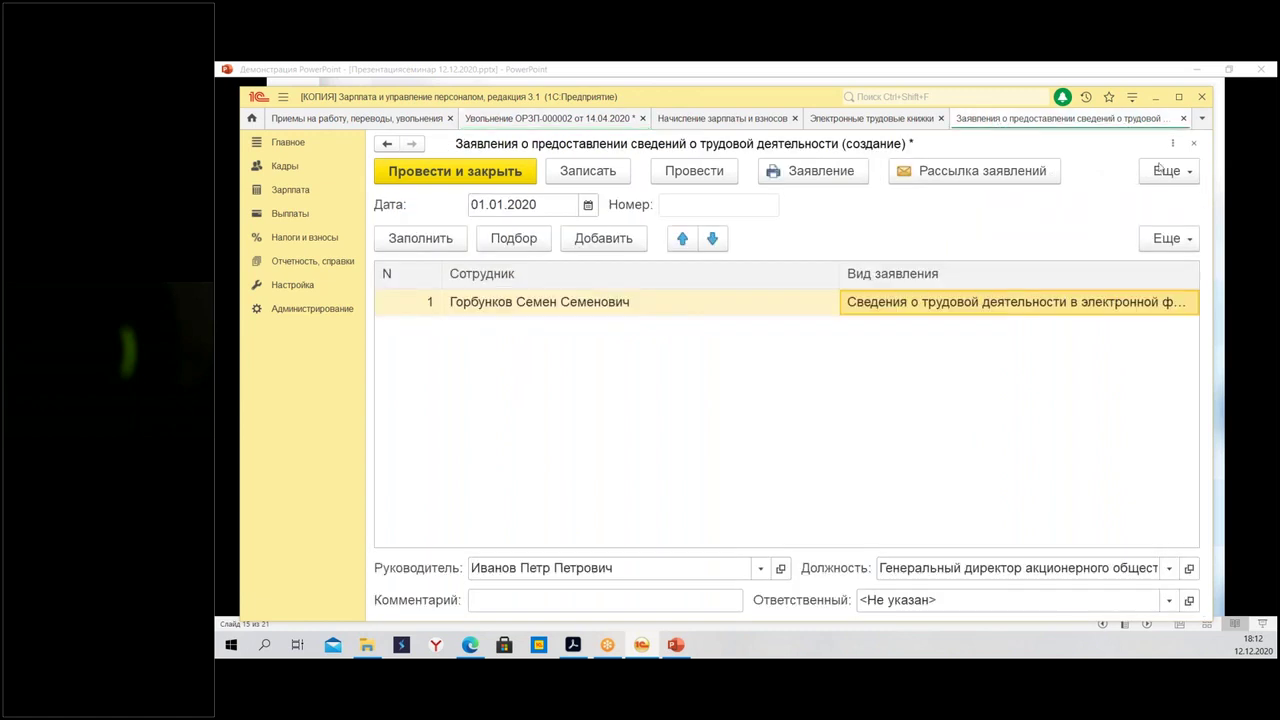
click(1183, 119)
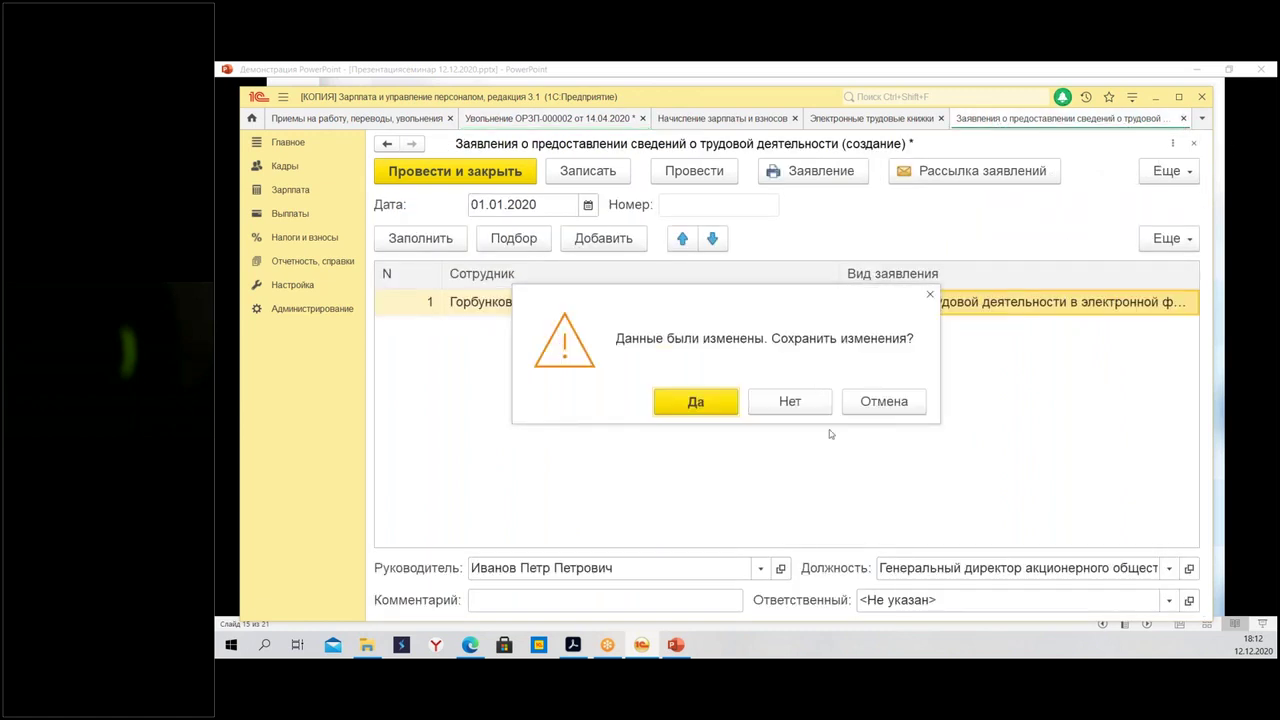
click(786, 404)
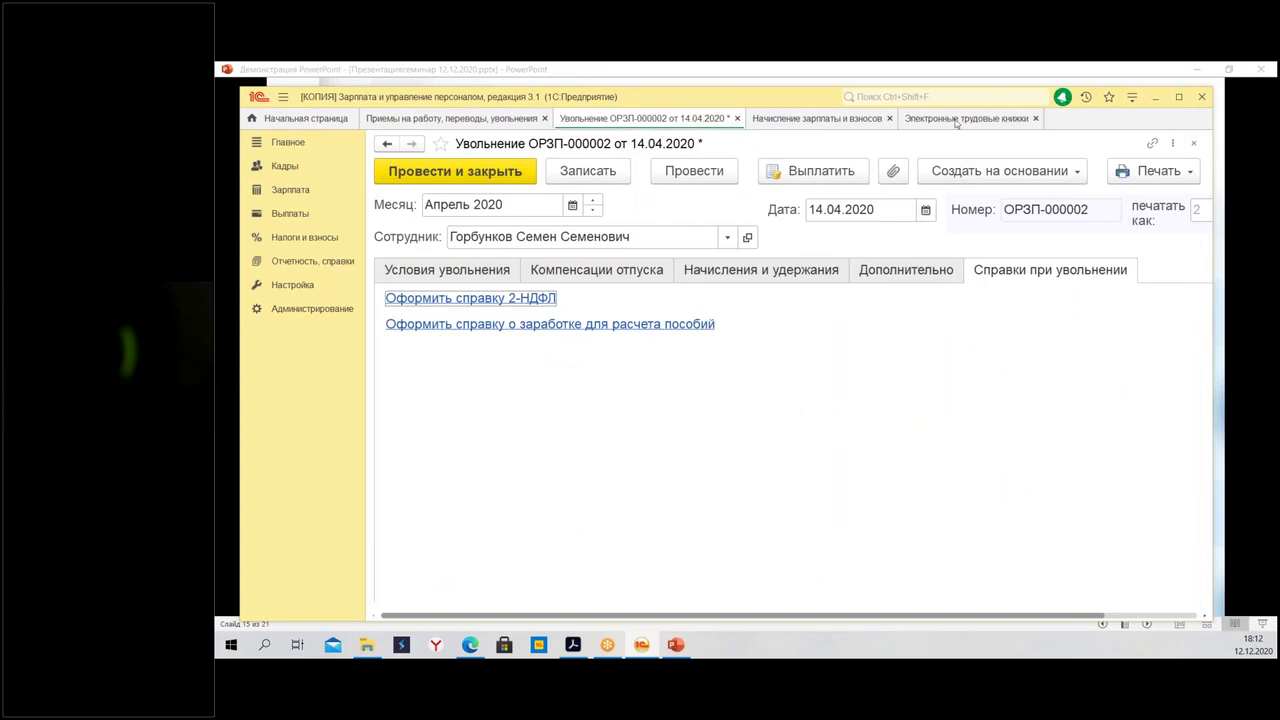
Set the dismissal basis to п. 1 ч. 1 ст. 83 in the dismissal document's Условия увольнения
click(445, 272)
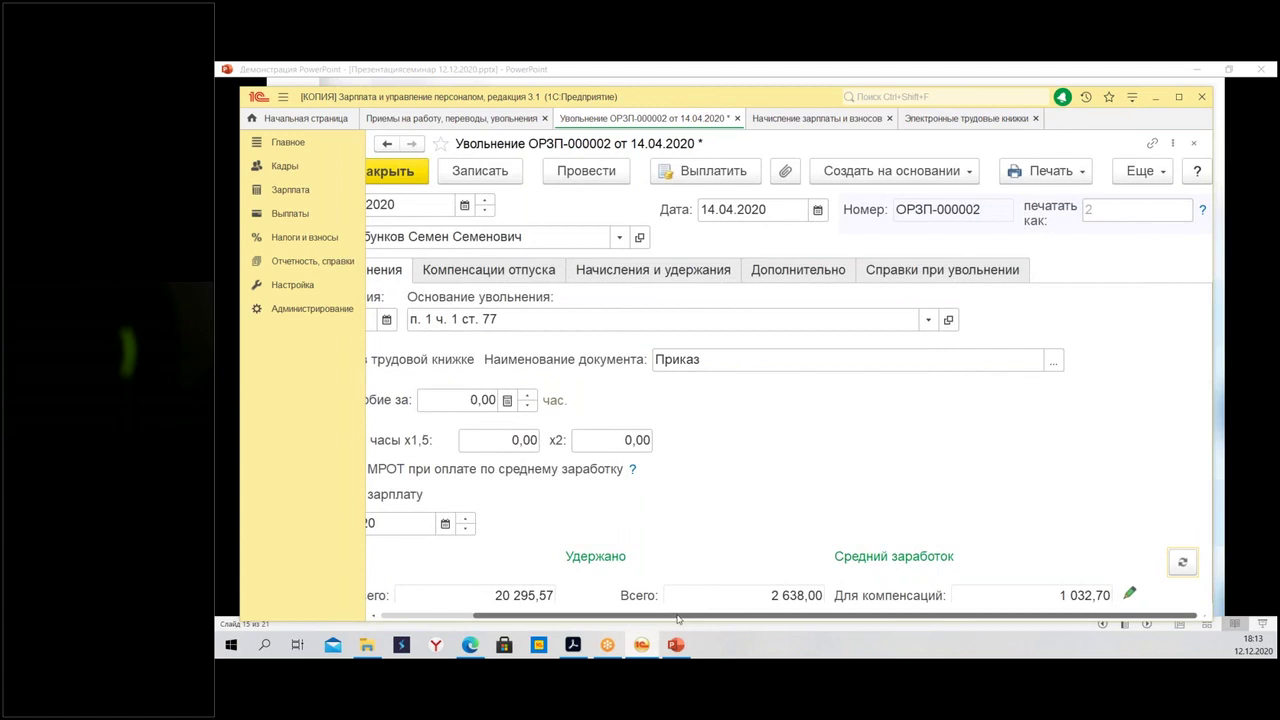
drag(677, 618, 585, 618)
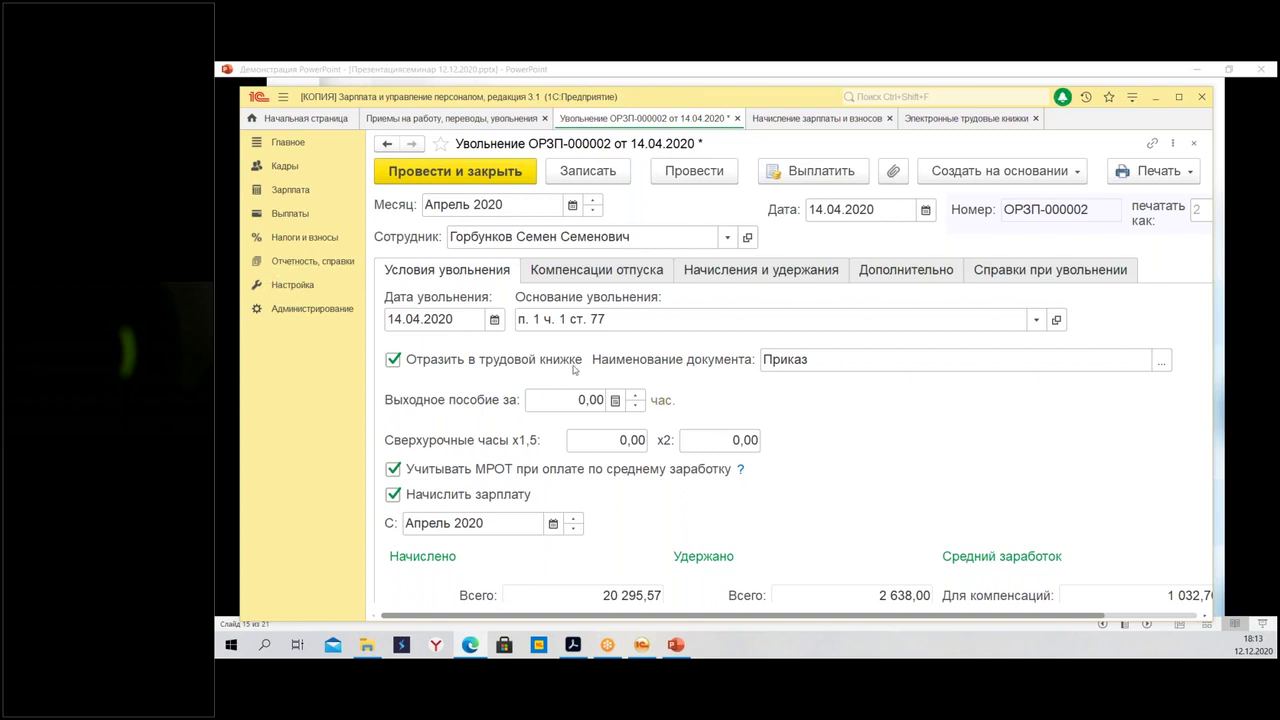
click(1025, 323)
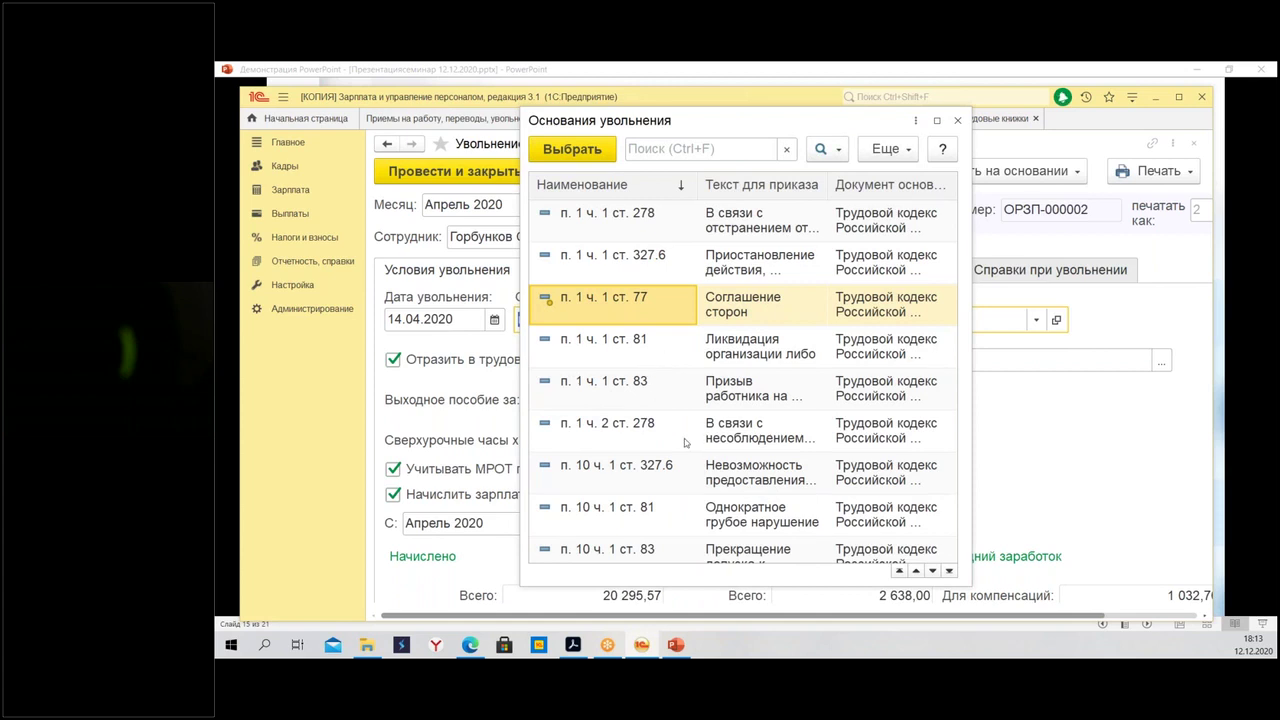
click(638, 390)
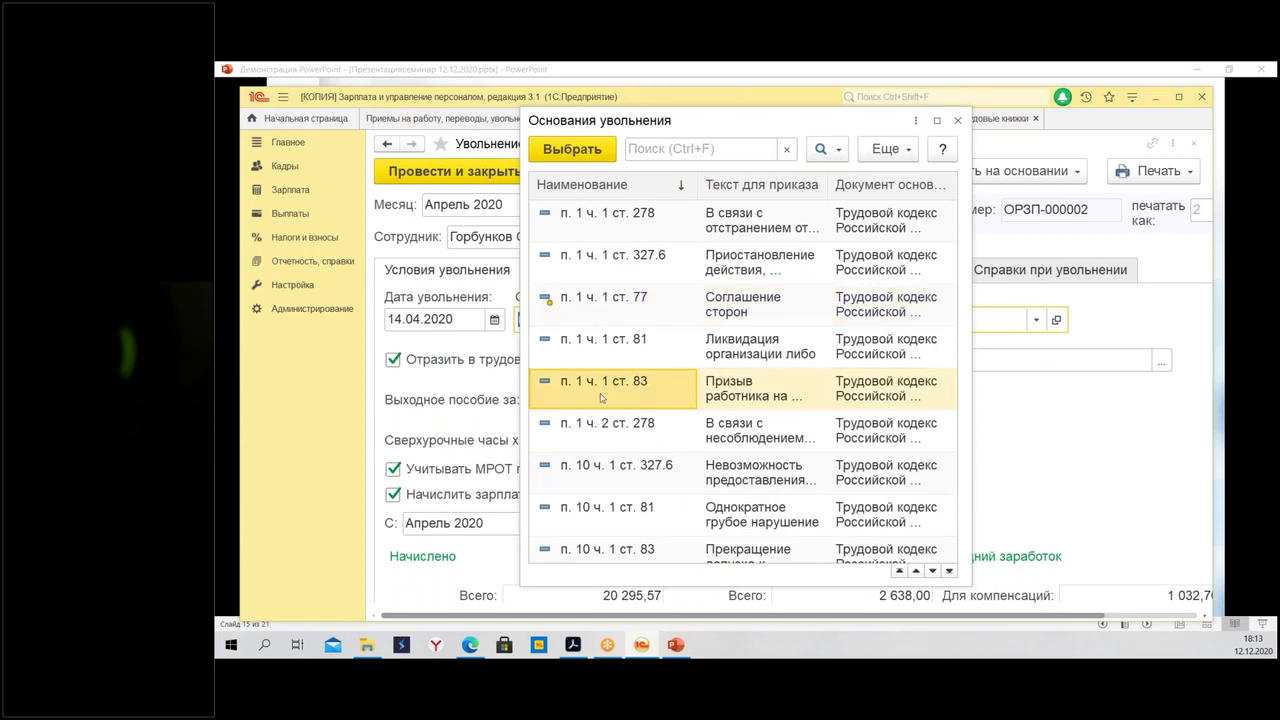
double_click(758, 400)
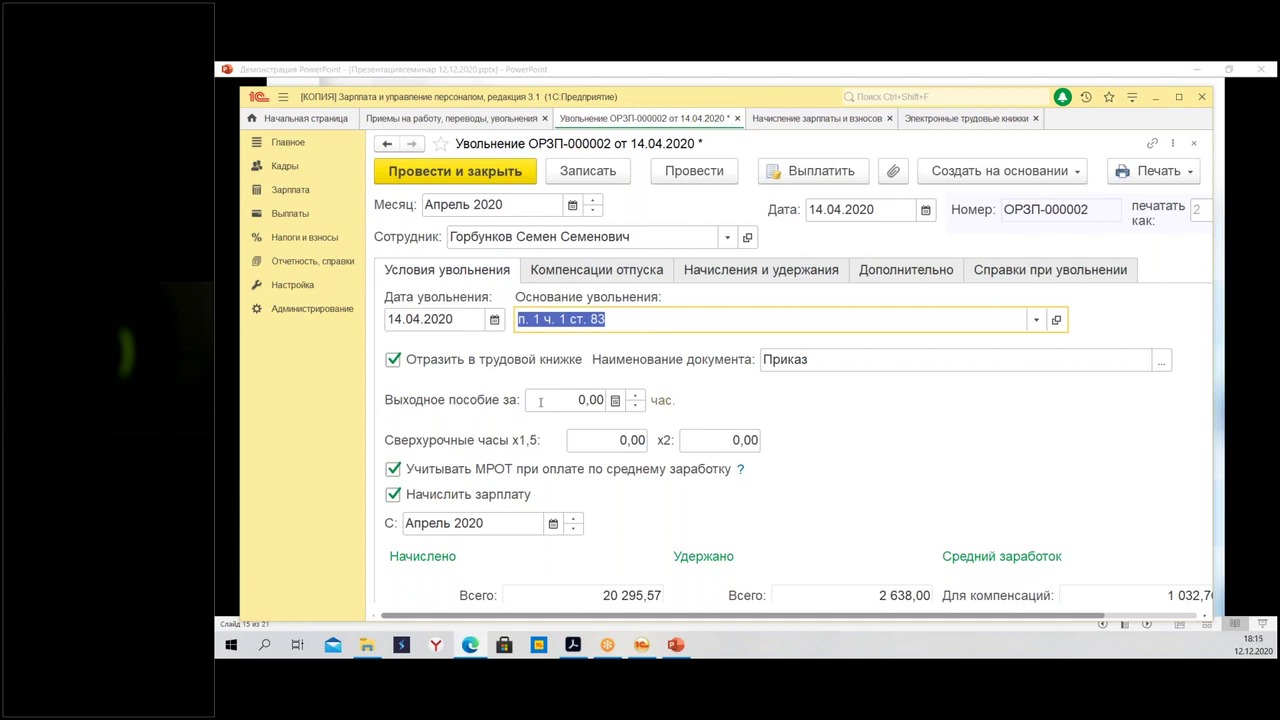
Set the severance pay (Выходное пособие за) in the dismissal document to 1,00 hour
click(541, 410)
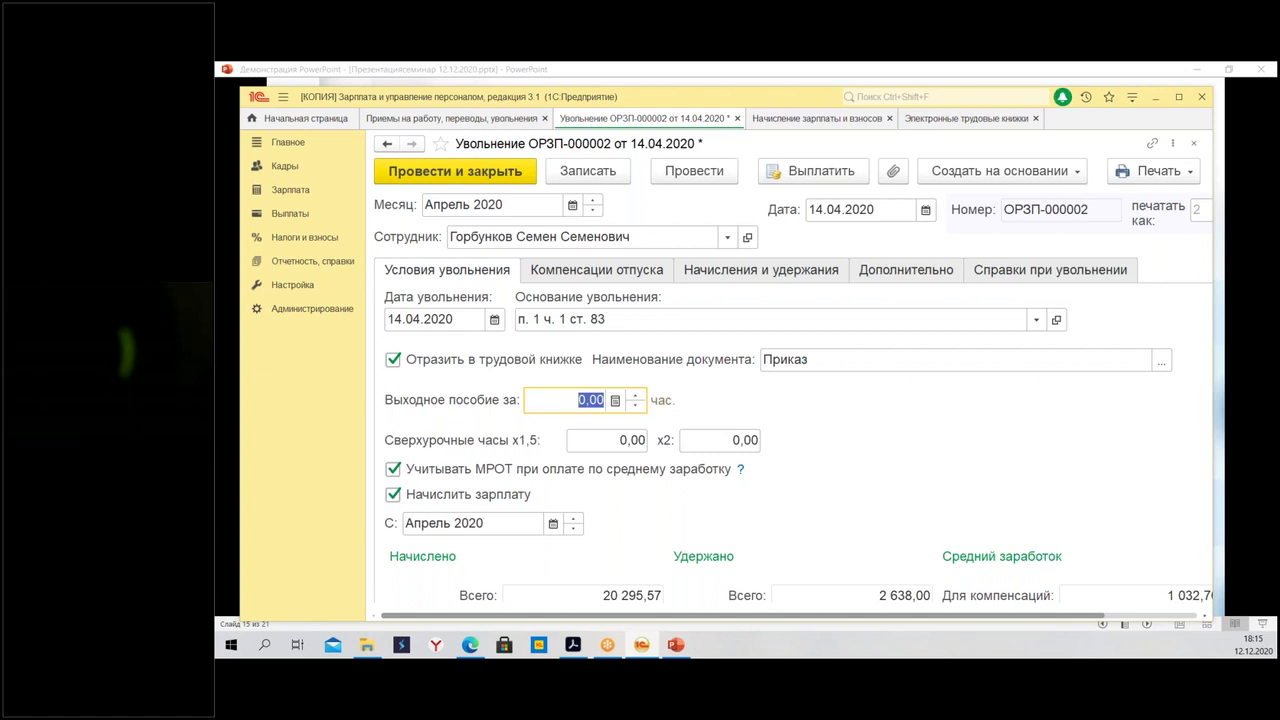
click(635, 396)
click(635, 396)
key(Down)
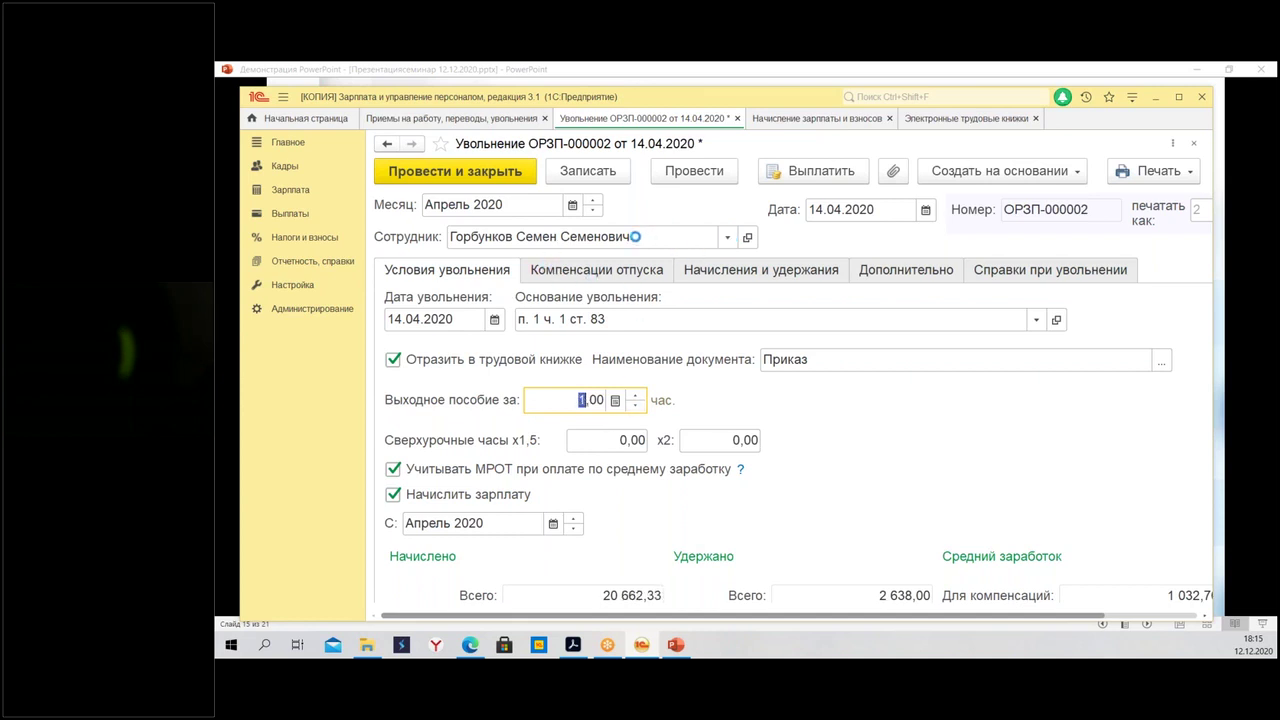
Replace the employee in the dismissal document with the company's general director
click(668, 235)
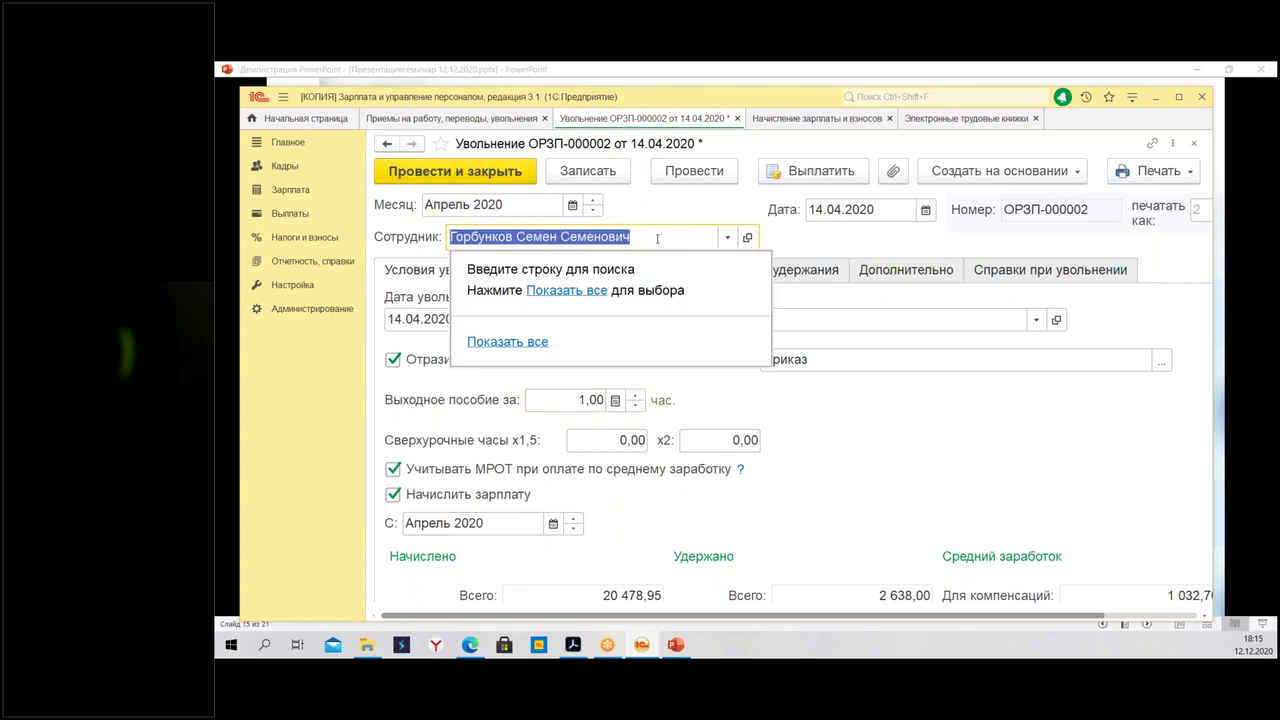
text(ива)
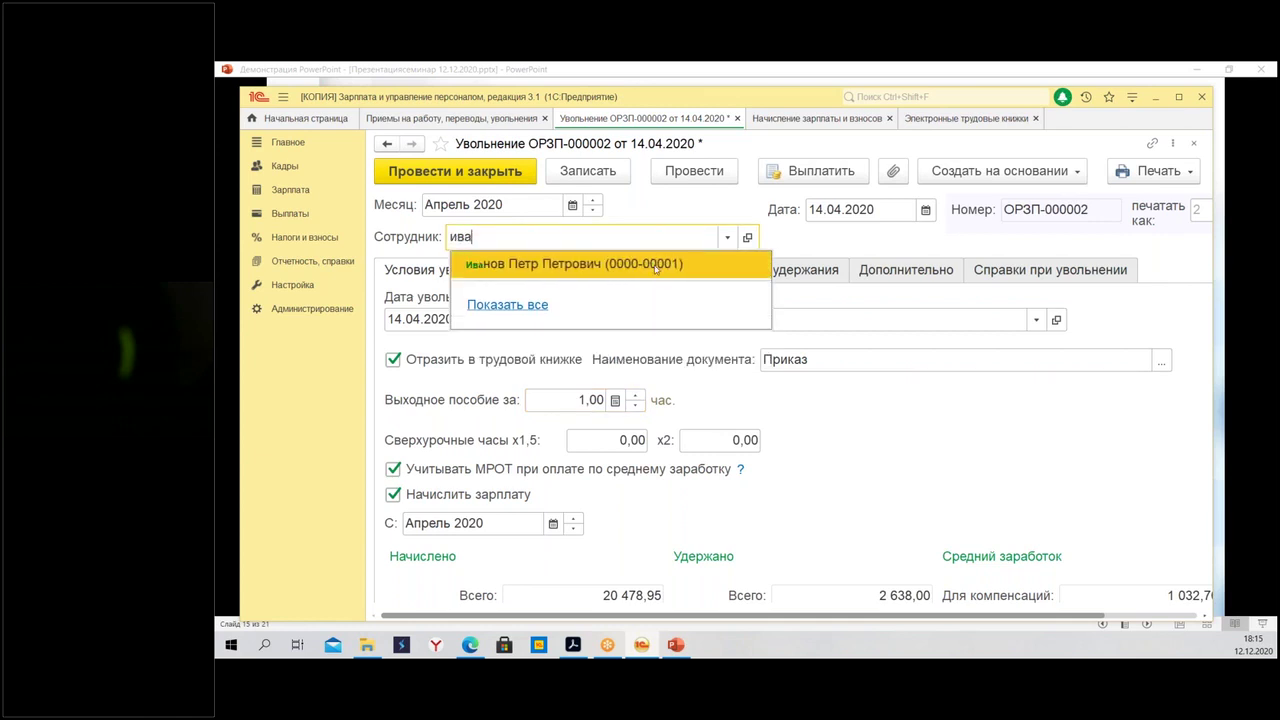
click(655, 266)
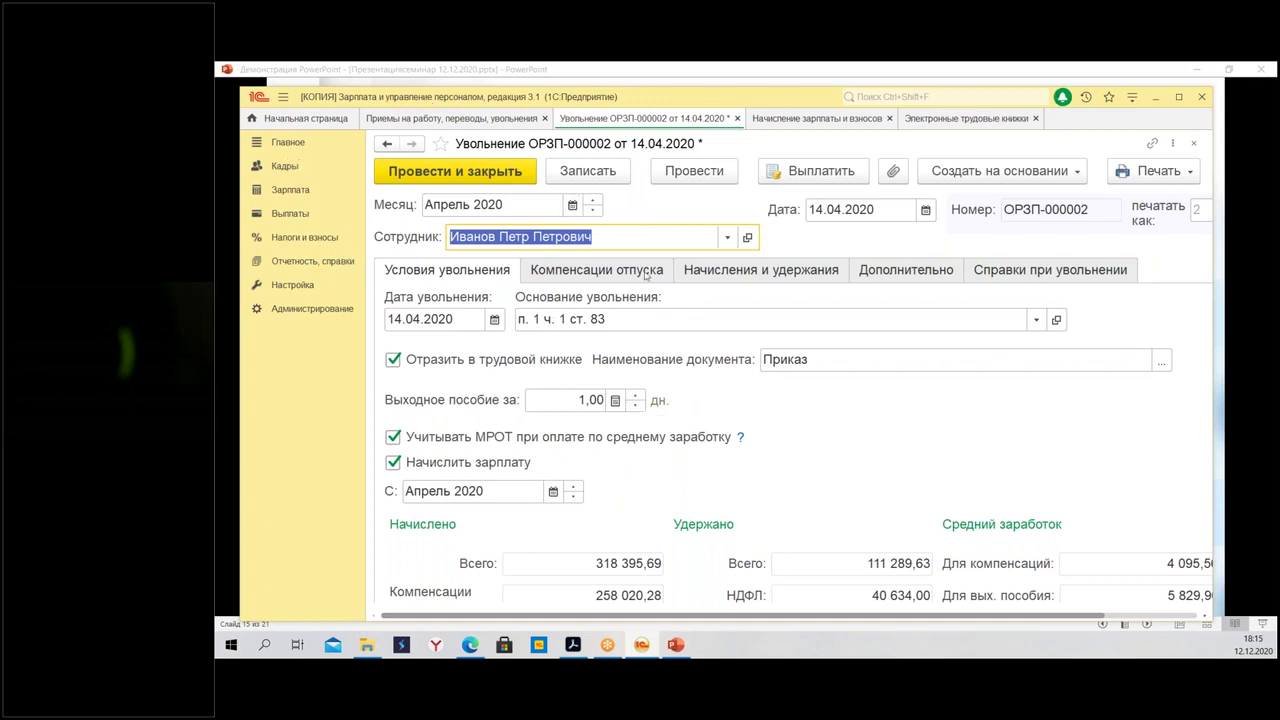
Find the originally selected manager, hired 01.01.2020, in the Сотрудники list and open all of that employee's personnel documents
click(286, 168)
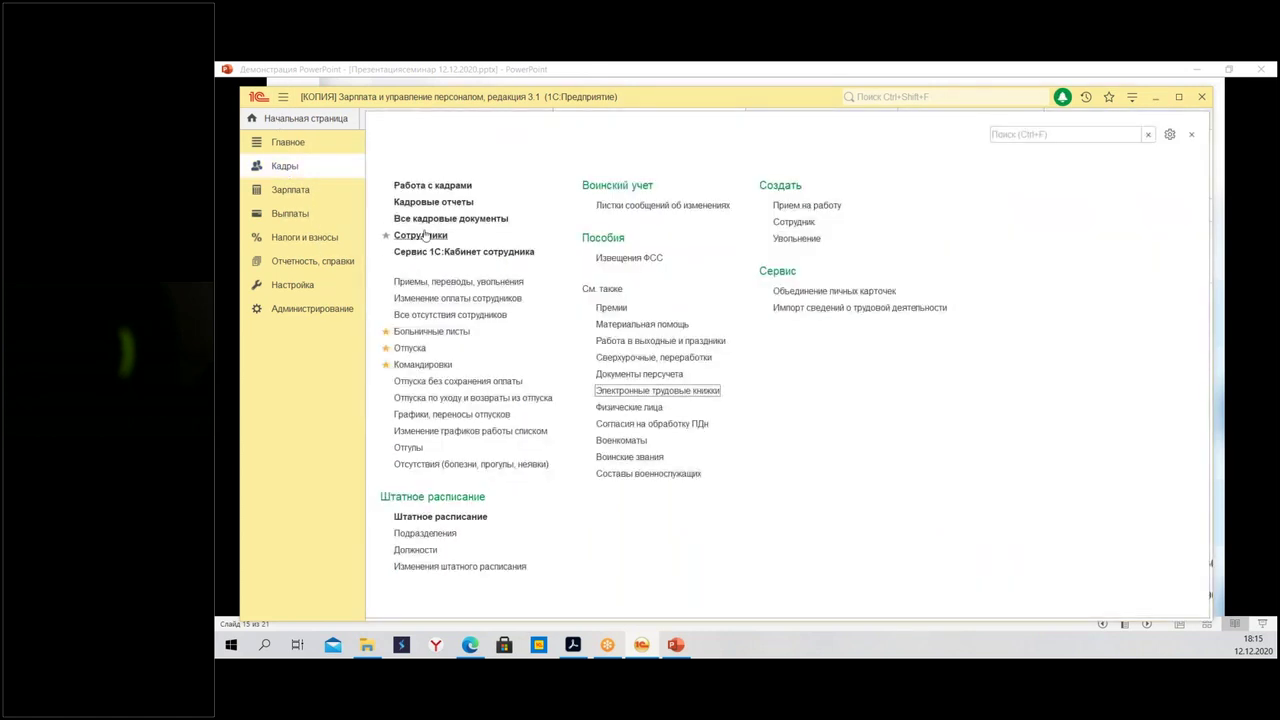
click(423, 239)
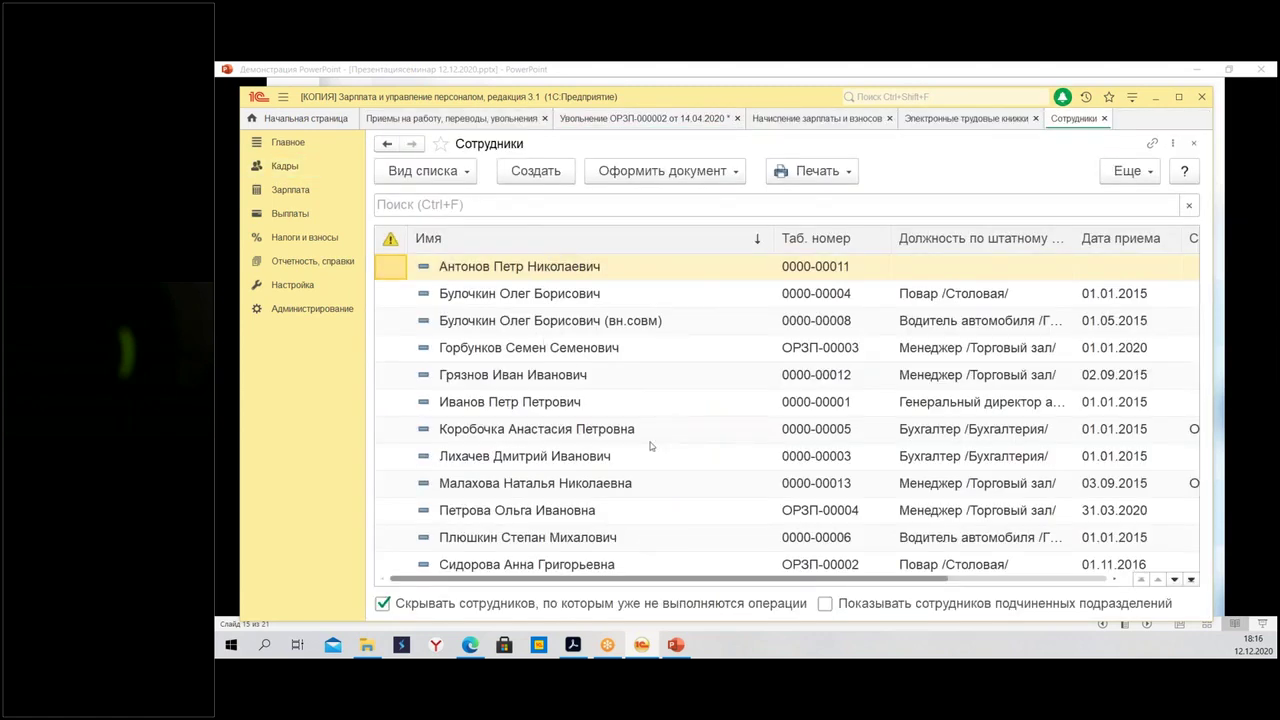
click(565, 349)
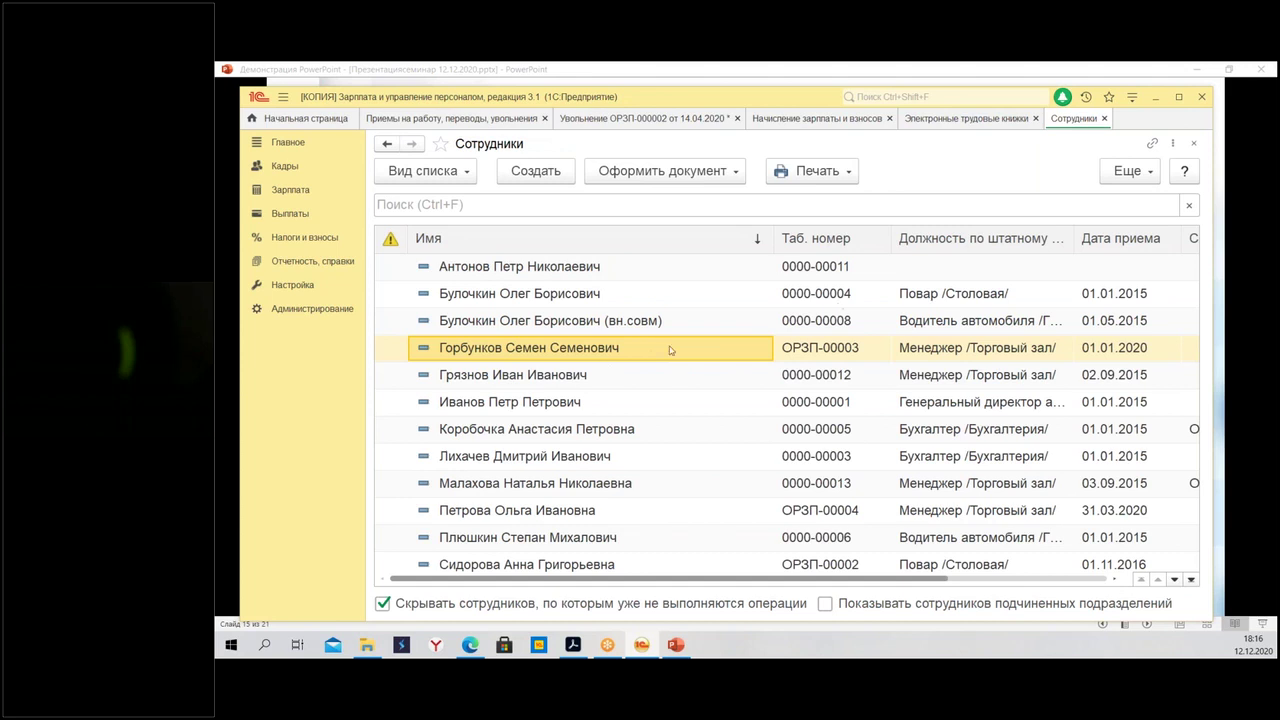
click(862, 353)
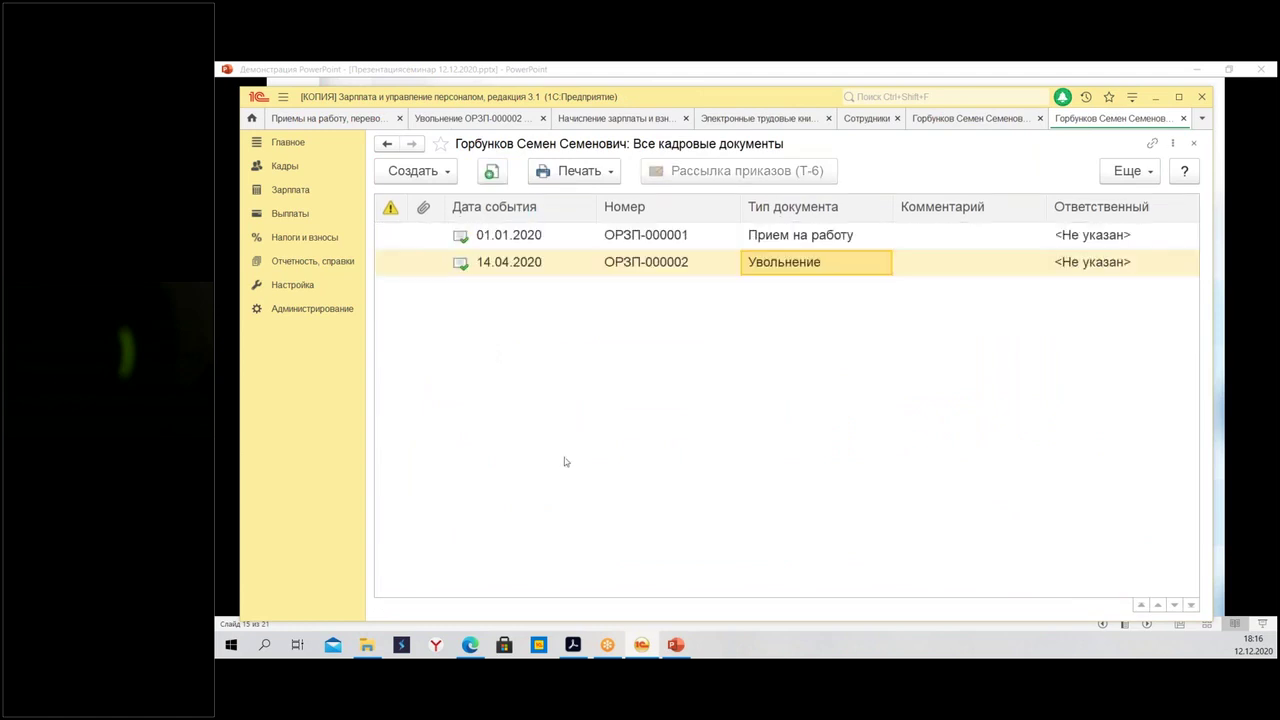
Open the employee's Прием на работу document of 01.01.2020 and examine its pay terms and work schedule
click(800, 240)
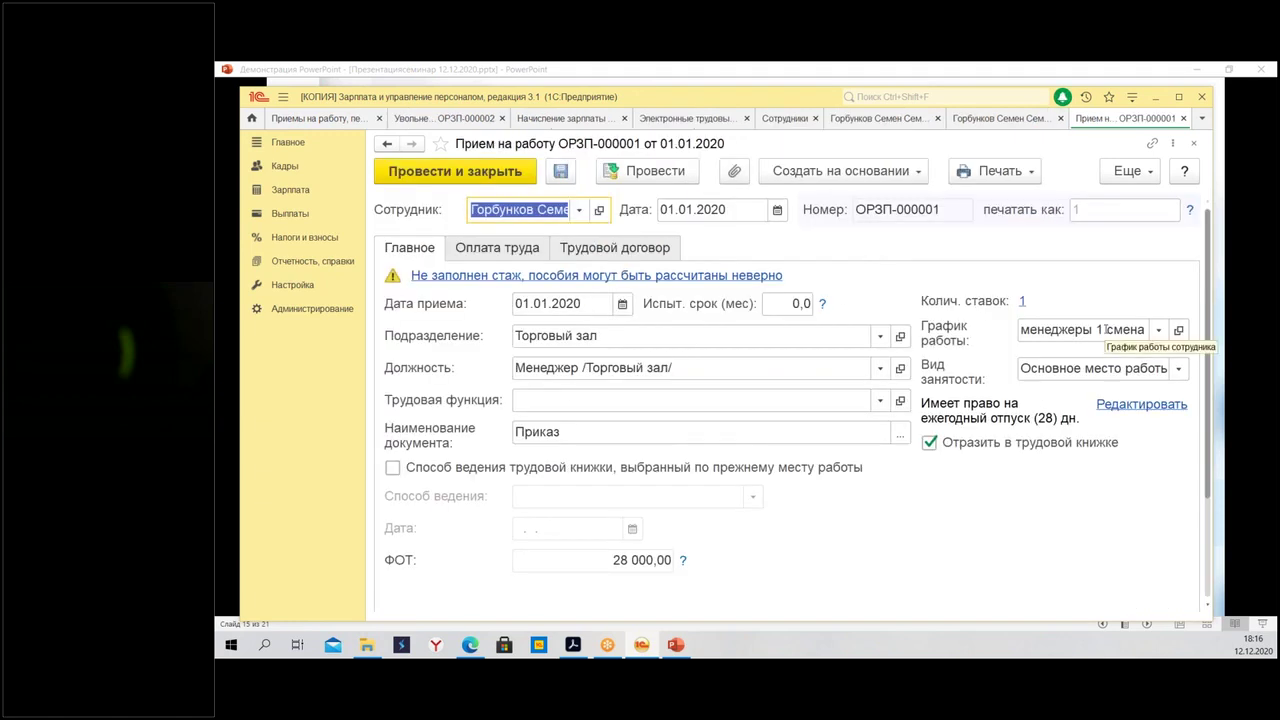
click(467, 246)
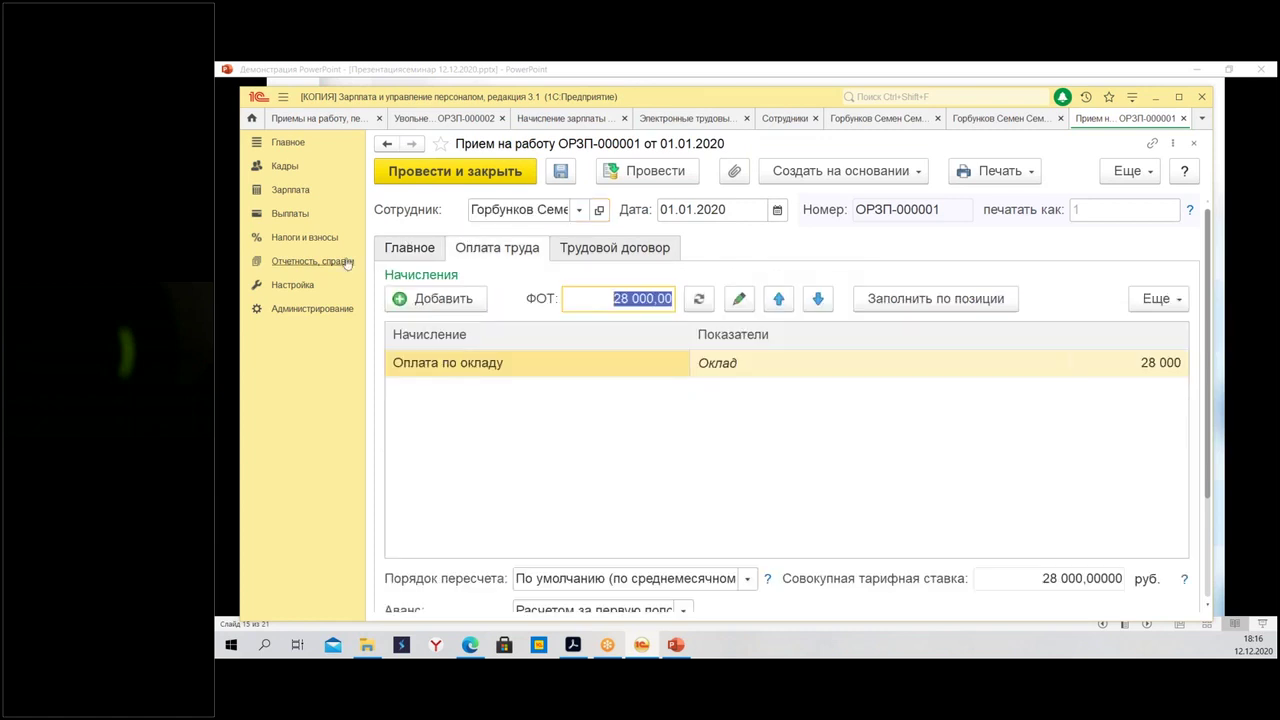
click(413, 250)
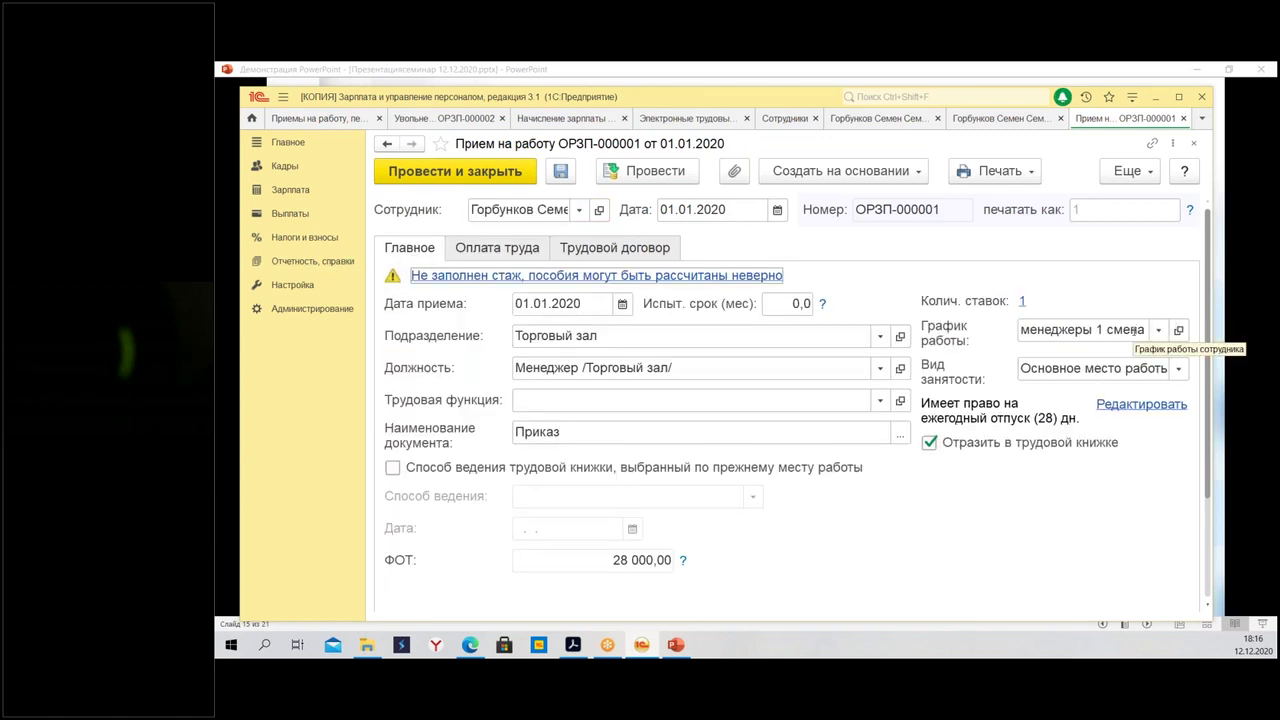
Close the manager's hiring document, personnel documents list and employee card, returning to the Сотрудники list
click(1194, 143)
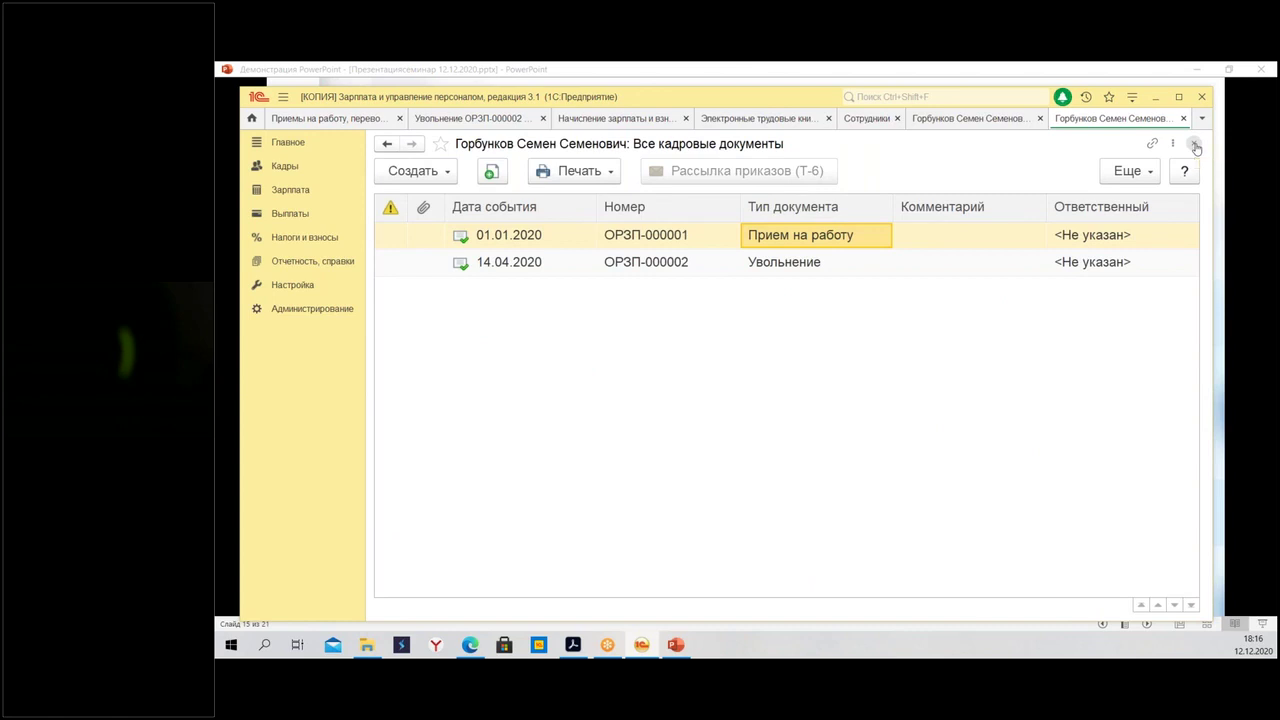
click(1195, 145)
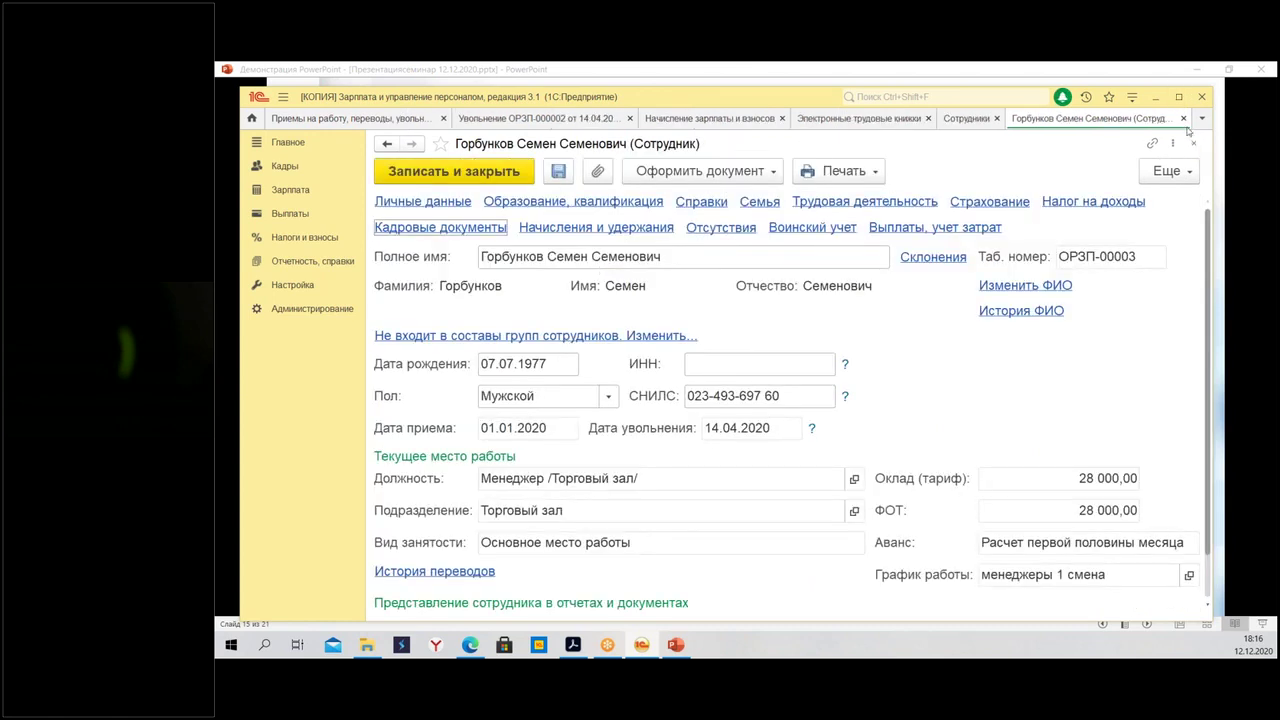
click(1184, 119)
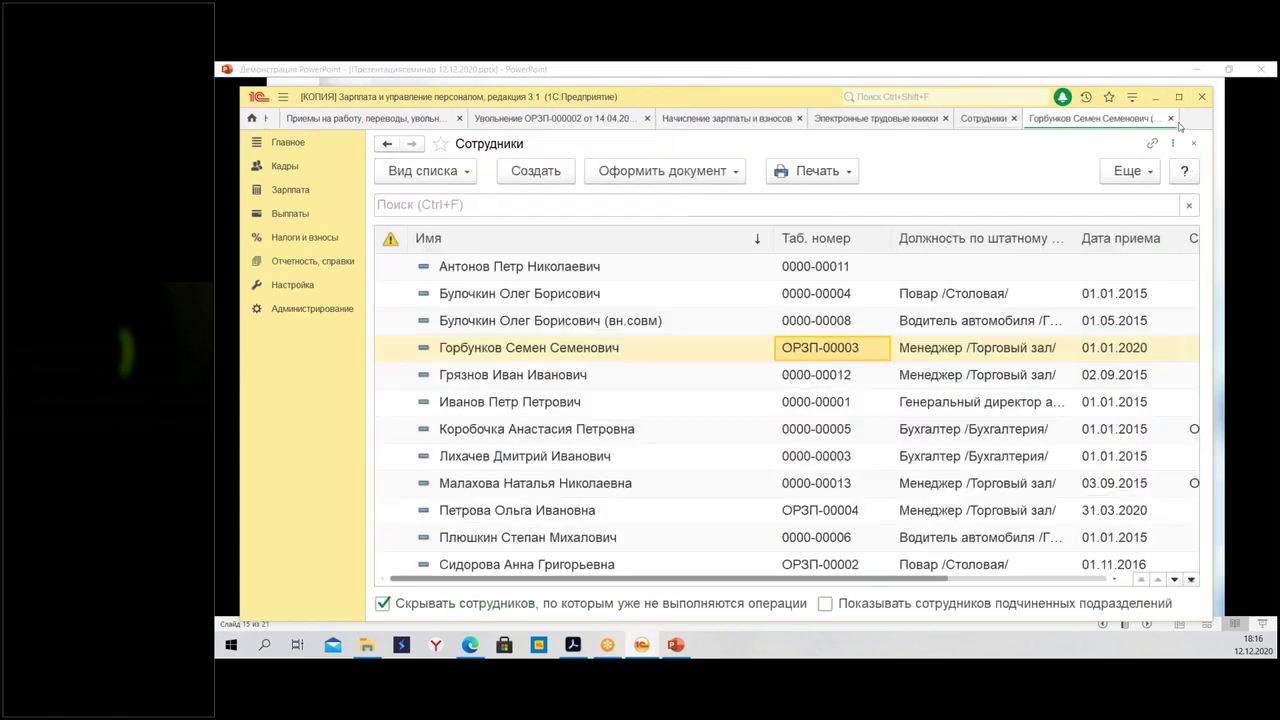
Open the general director's personnel documents and remove the 01.01.2016 - 31.12.2016 period filter
click(540, 405)
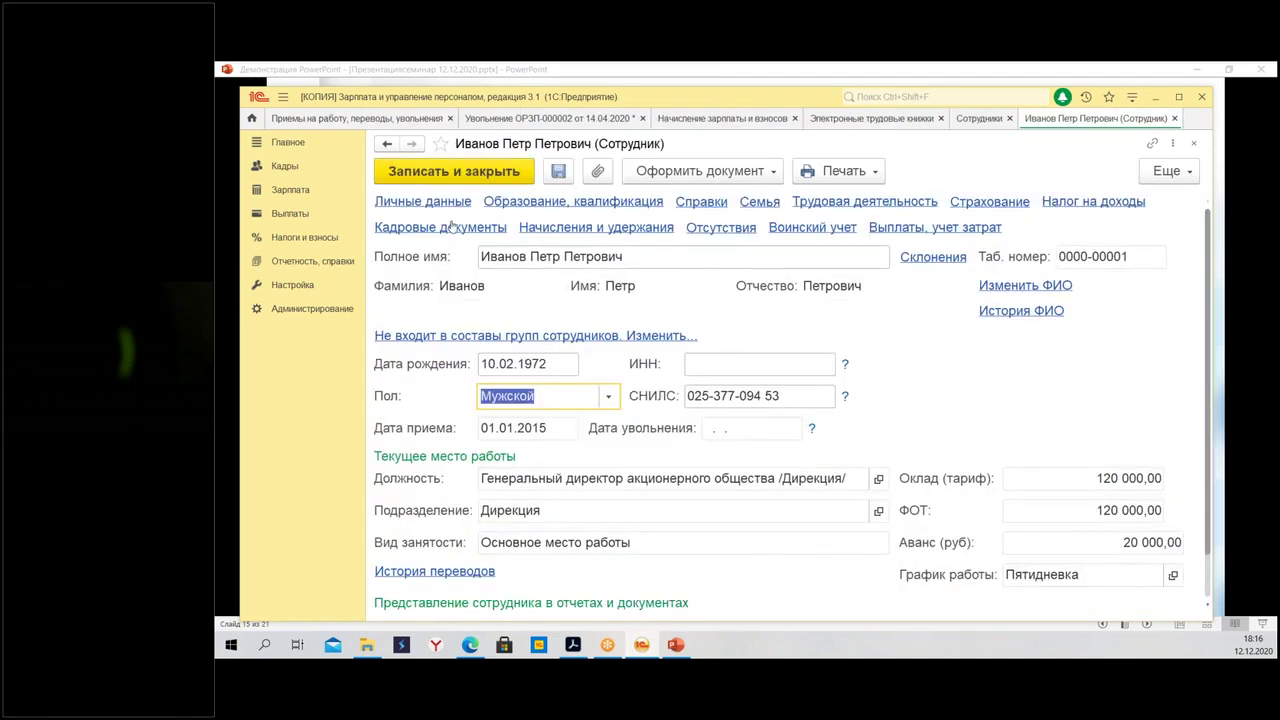
click(447, 229)
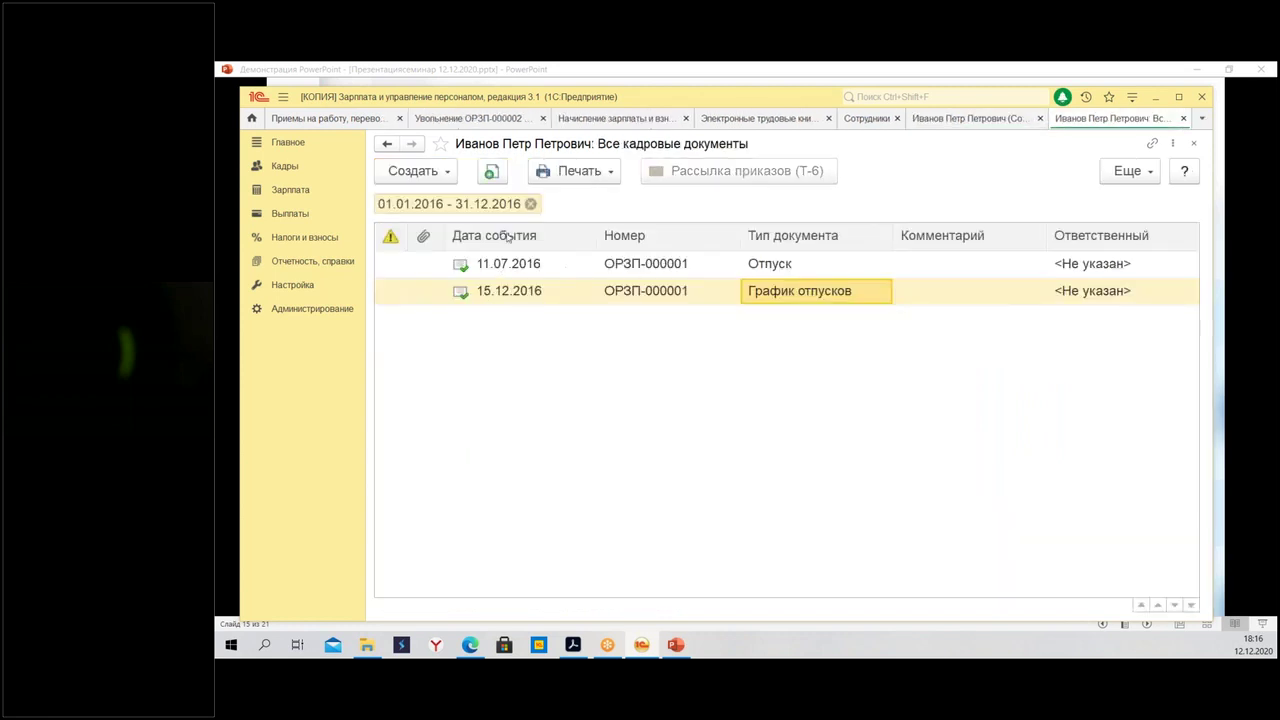
click(530, 203)
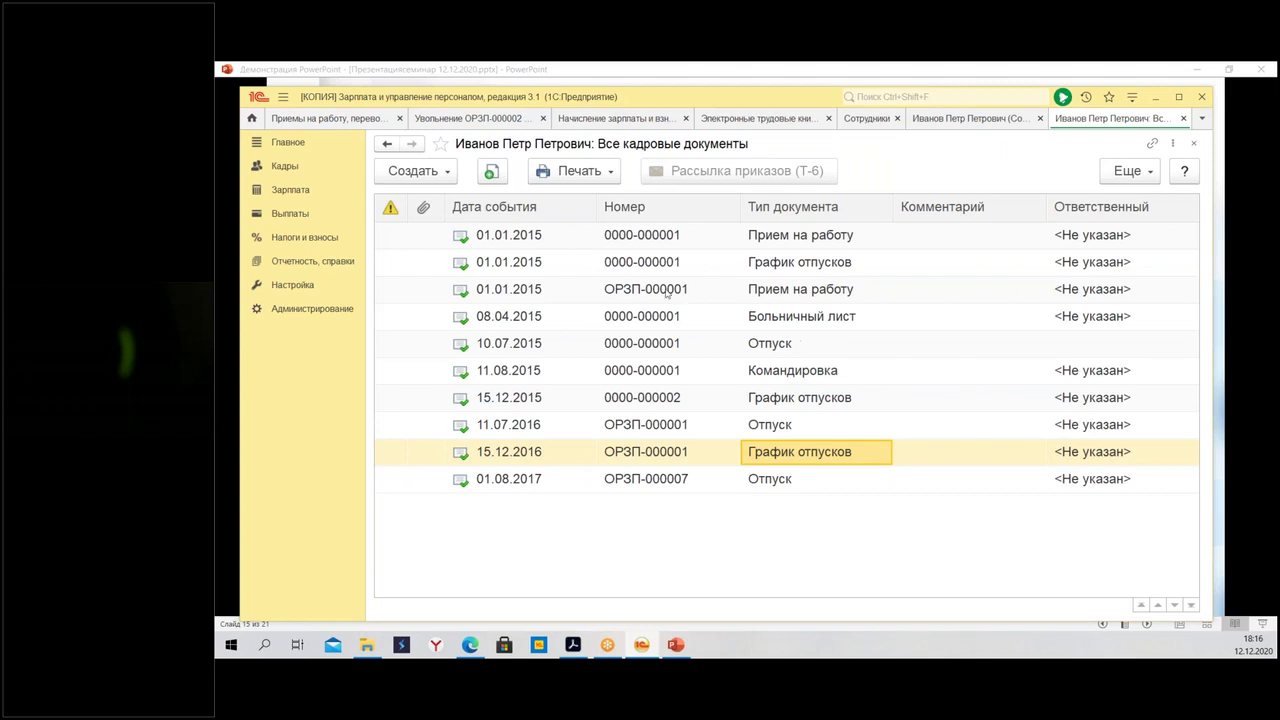
Examine the general director's first Прием на работу document of 01.01.2015 and return to the dismissal document
click(787, 240)
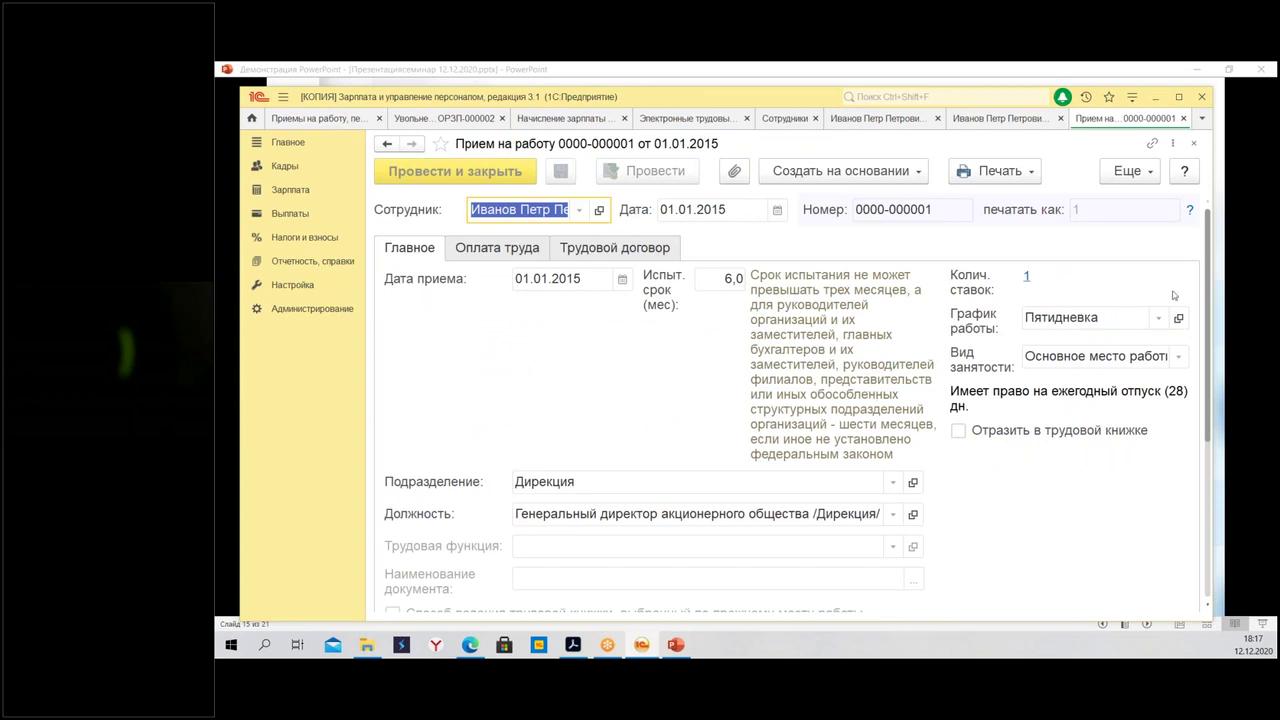
click(1194, 144)
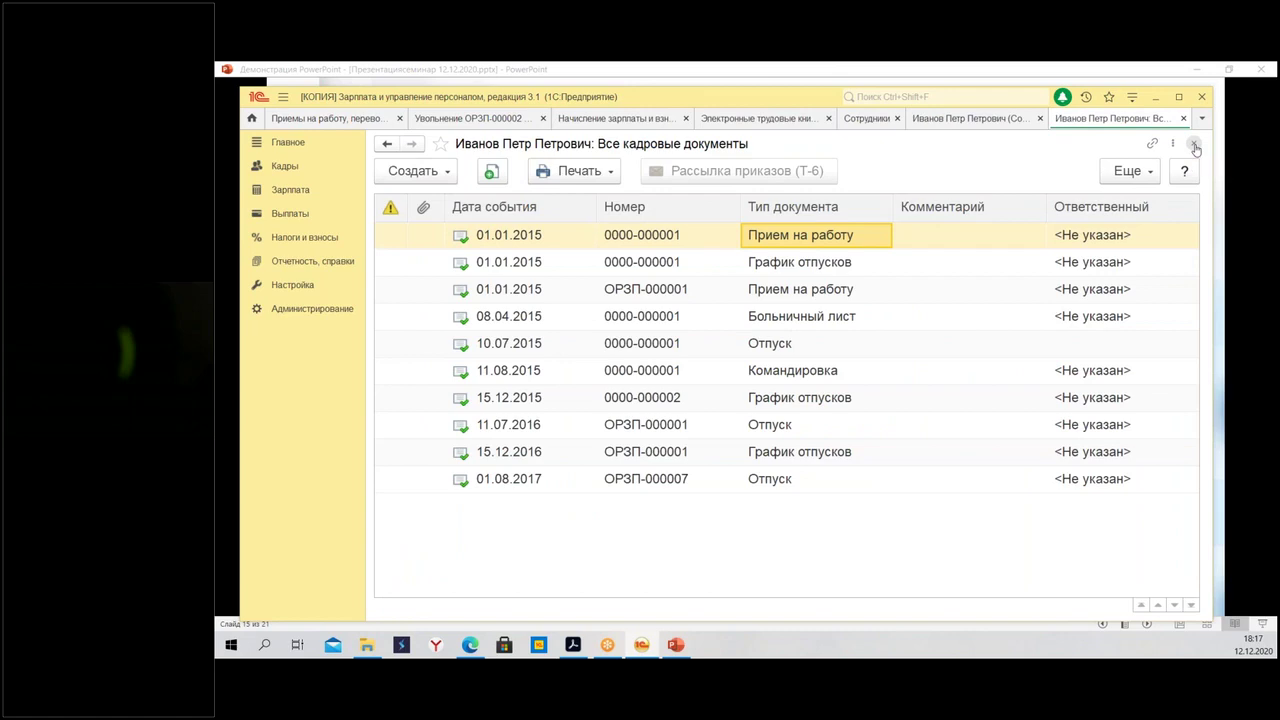
click(1194, 145)
click(1194, 146)
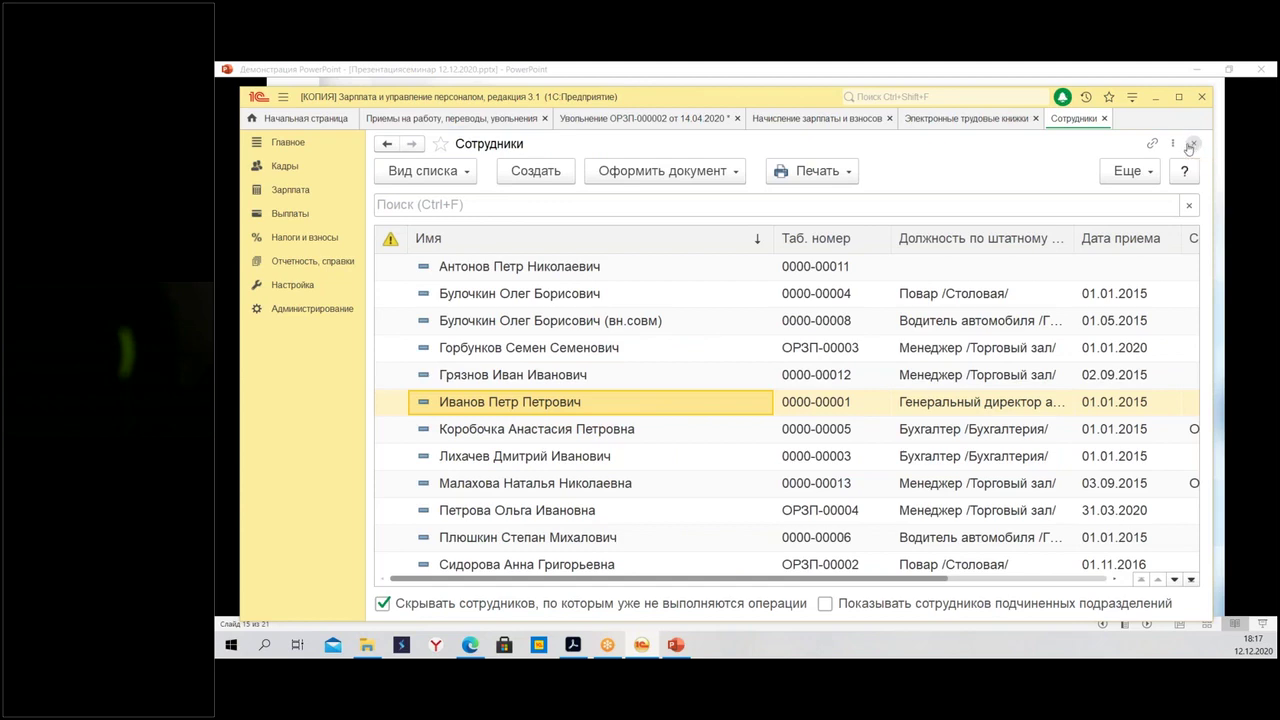
click(1192, 145)
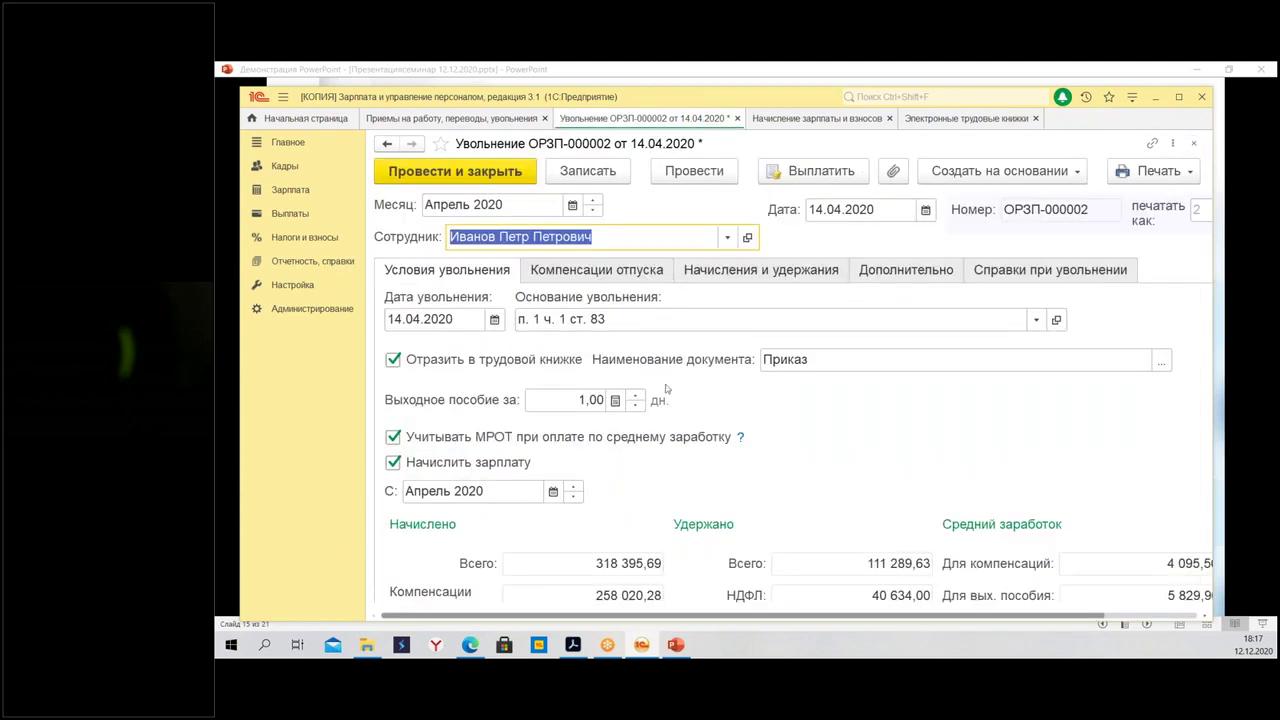
Replace the employee in the dismissal document with the accountant found by «л», and check that employee's card
click(730, 239)
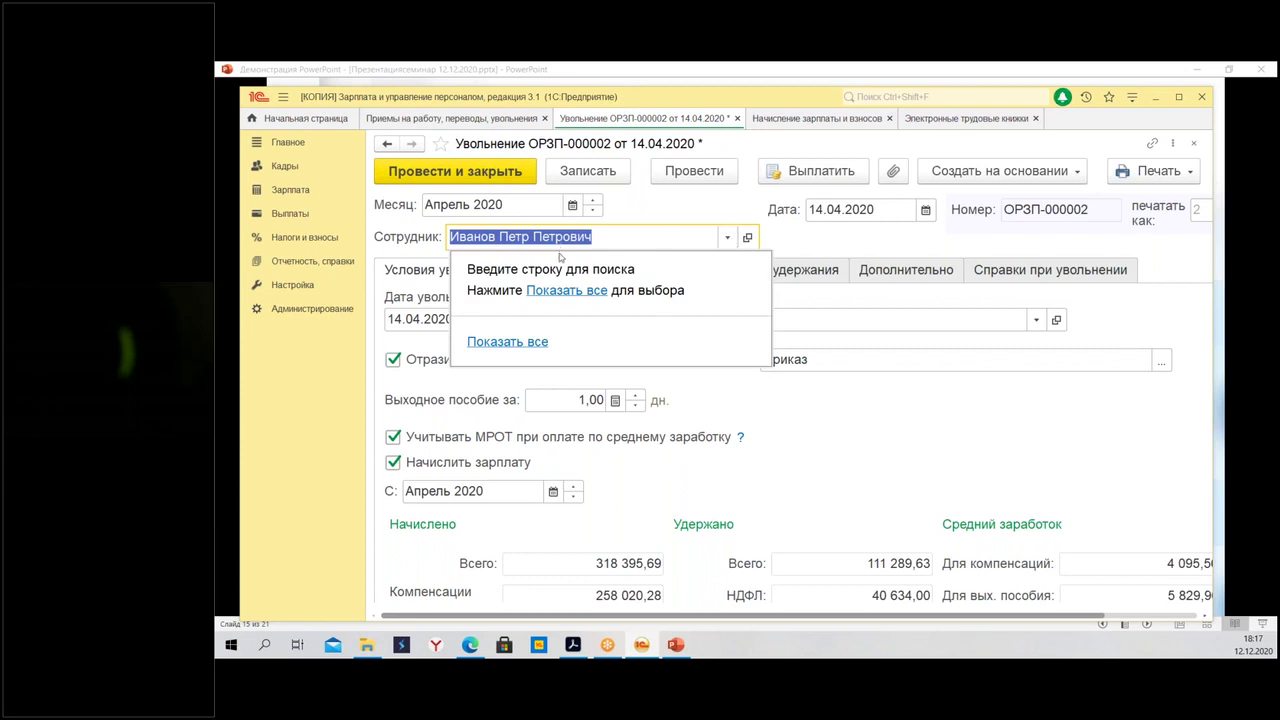
text(л)
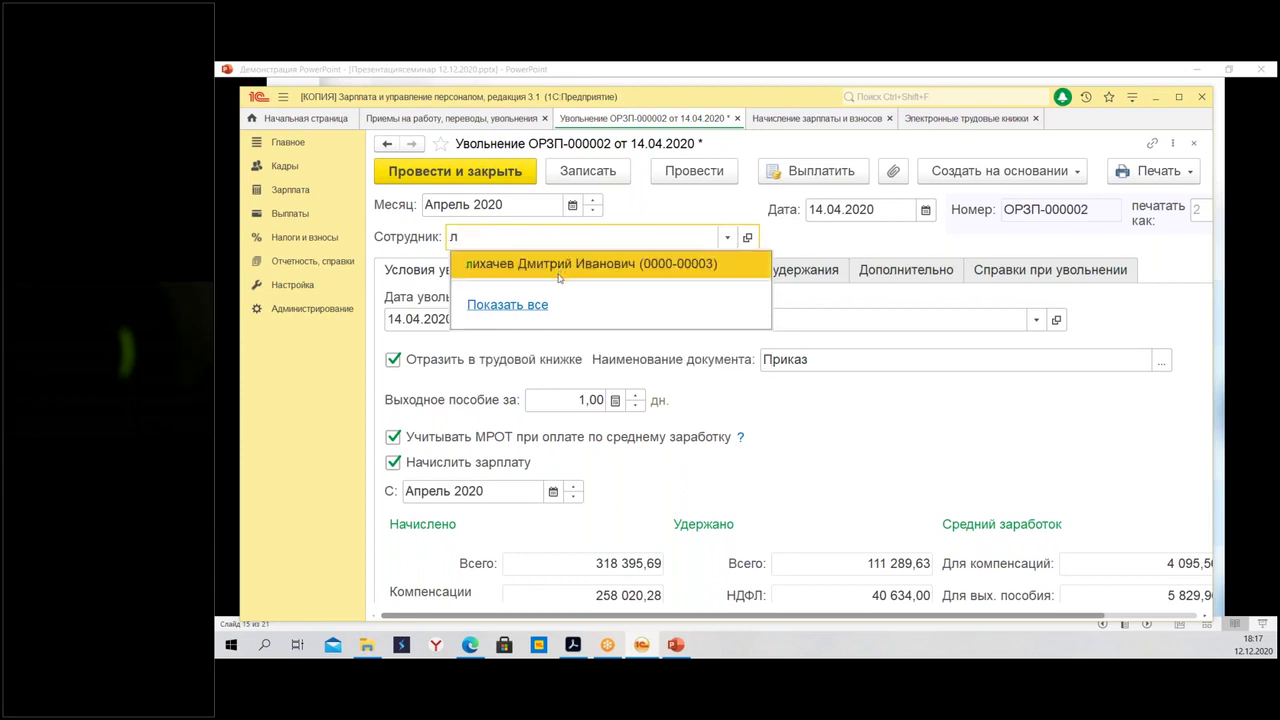
click(568, 268)
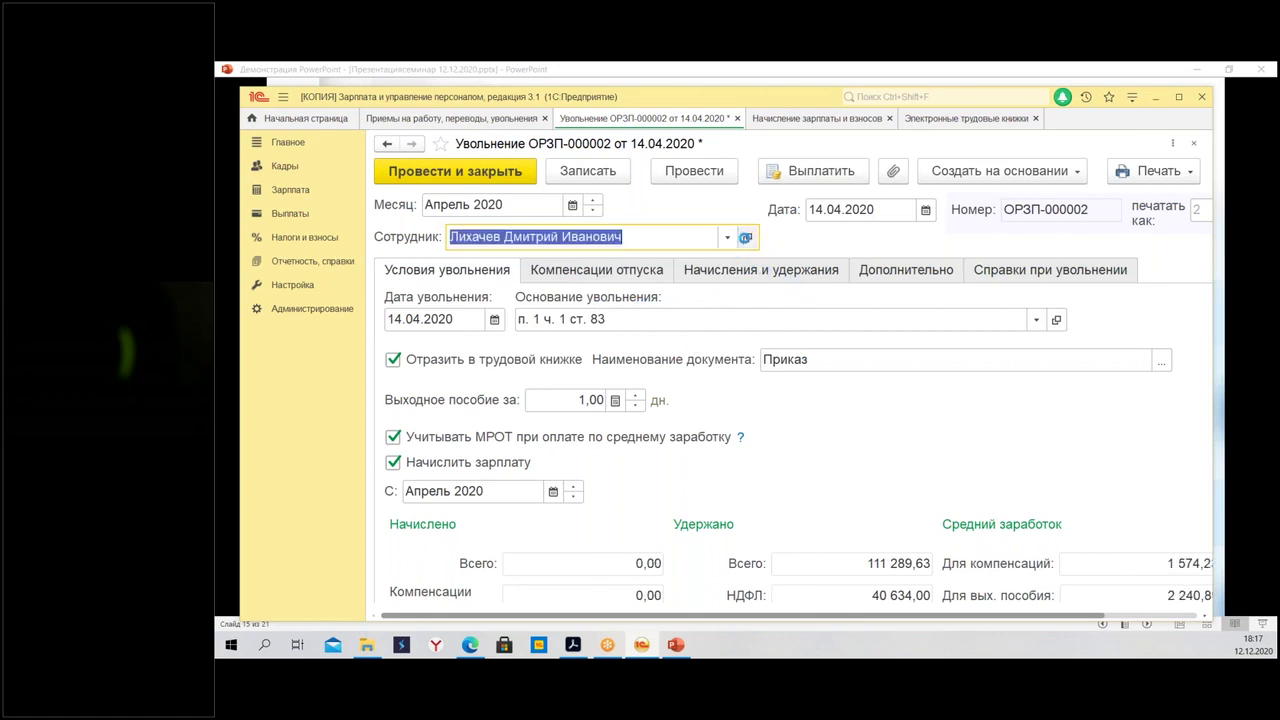
click(747, 238)
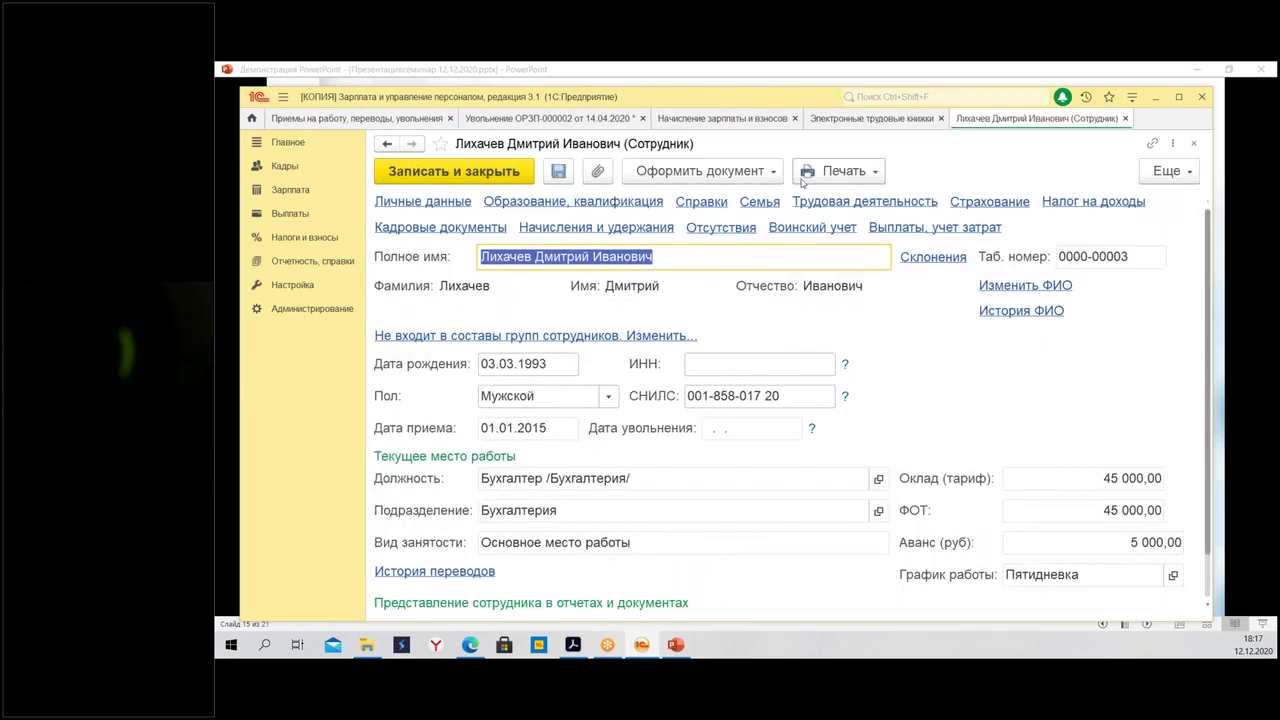
click(1125, 119)
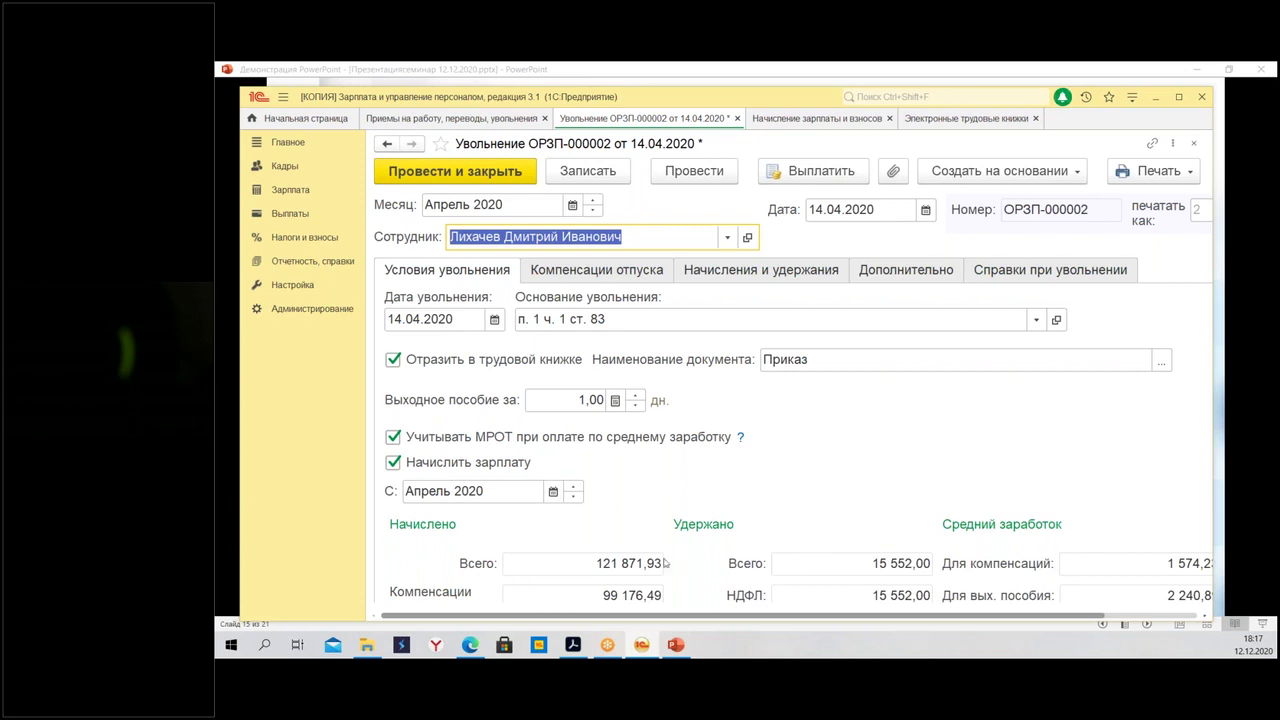
Set the accountant's severance pay (Выходное пособие за) to 10,00 days
click(565, 399)
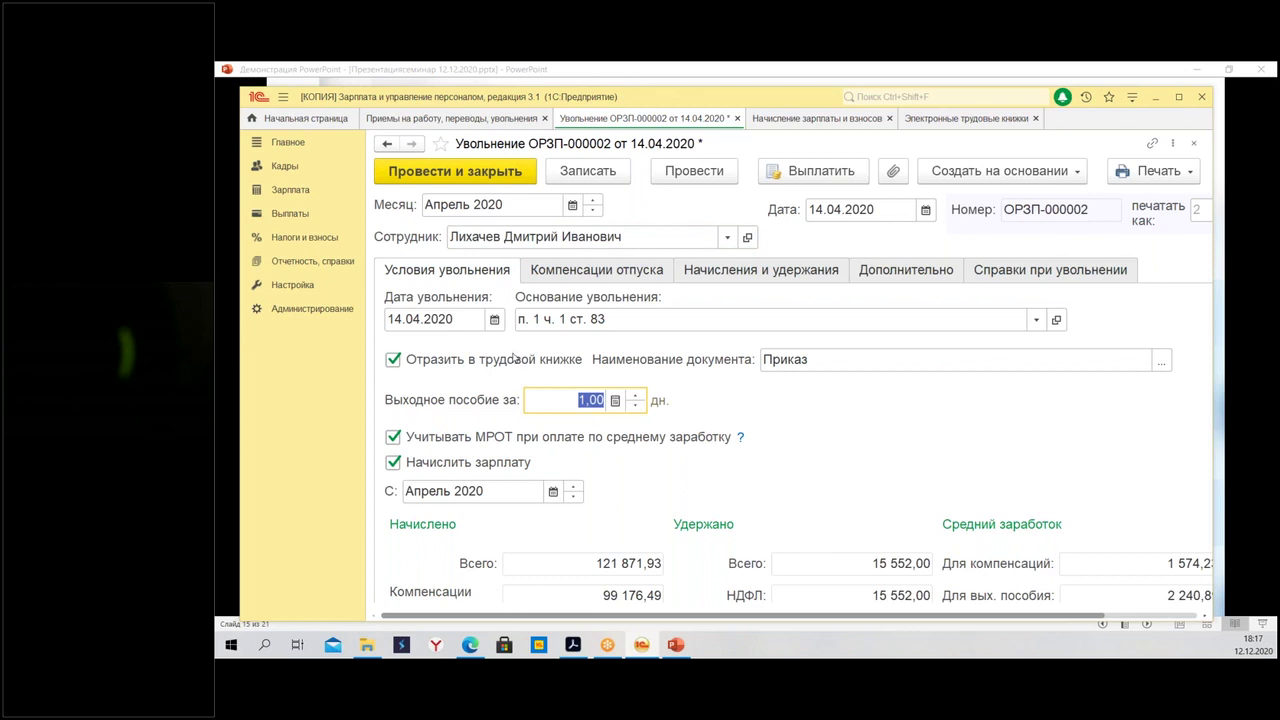
text(10)
scroll(756, 452, down, 3)
key(Tab)
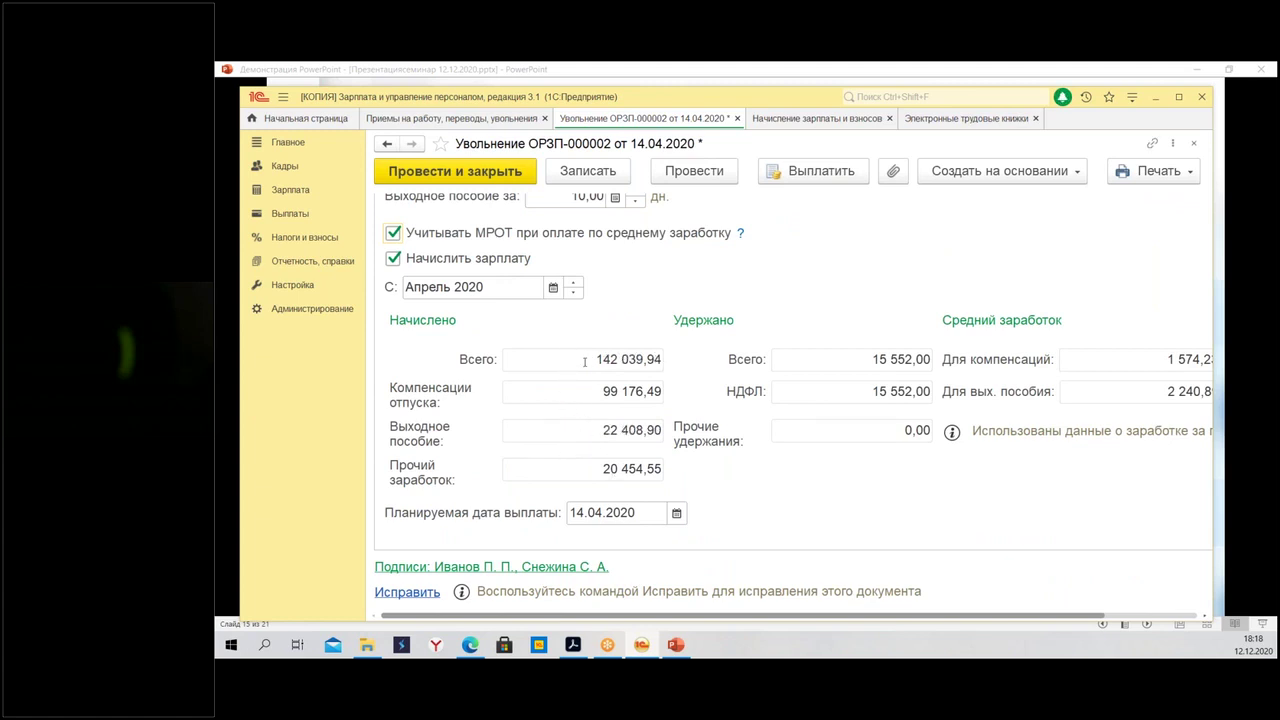
Review the accrued amounts for vacation compensation, severance pay and other earnings in the dismissal document
click(589, 392)
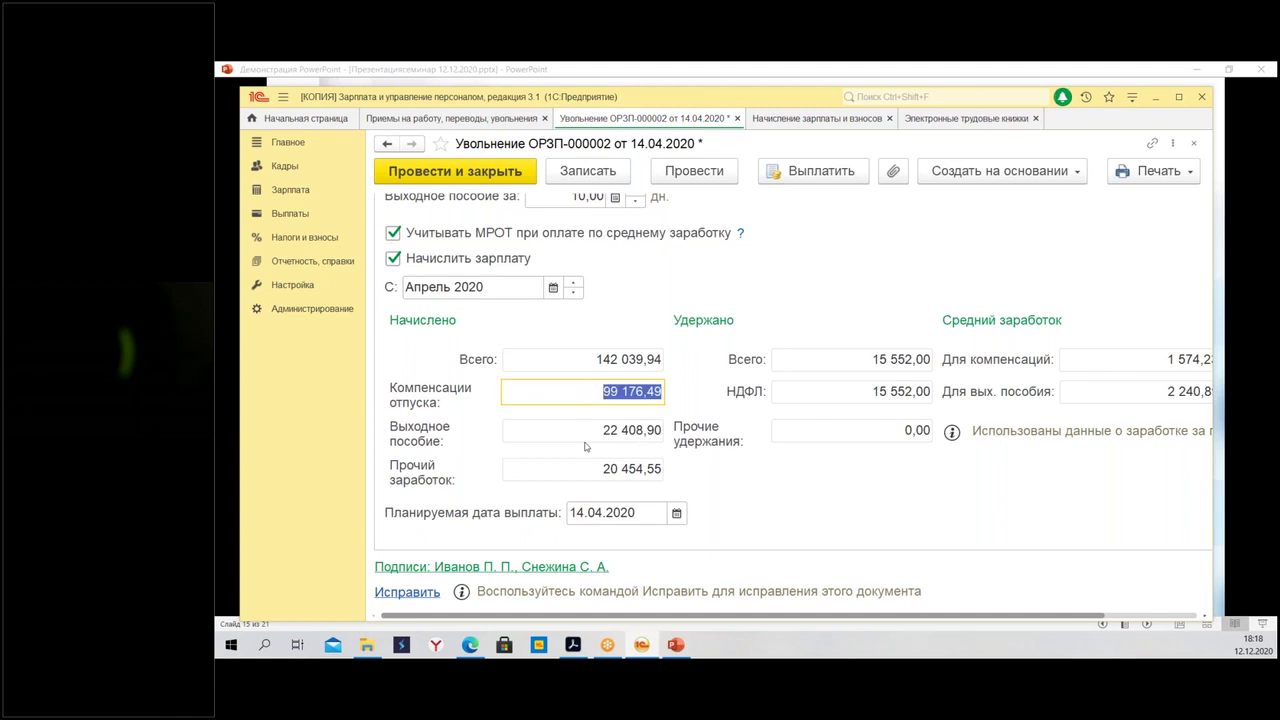
click(589, 432)
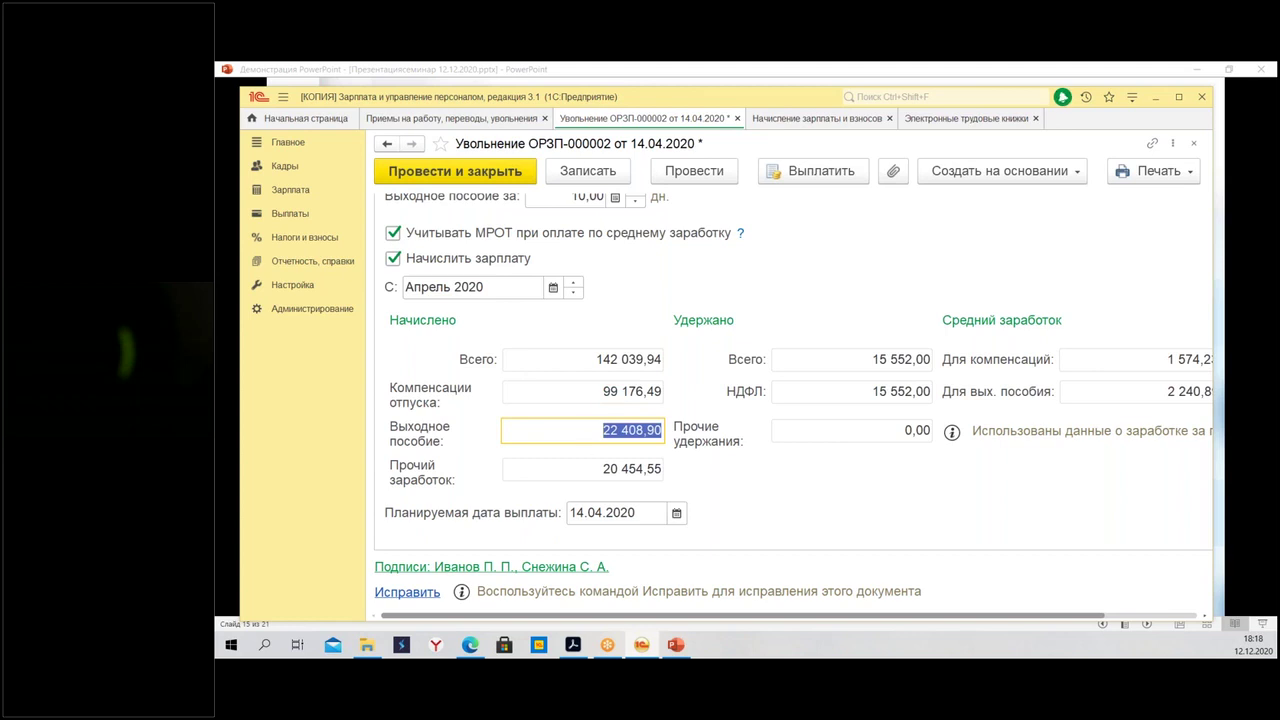
click(571, 478)
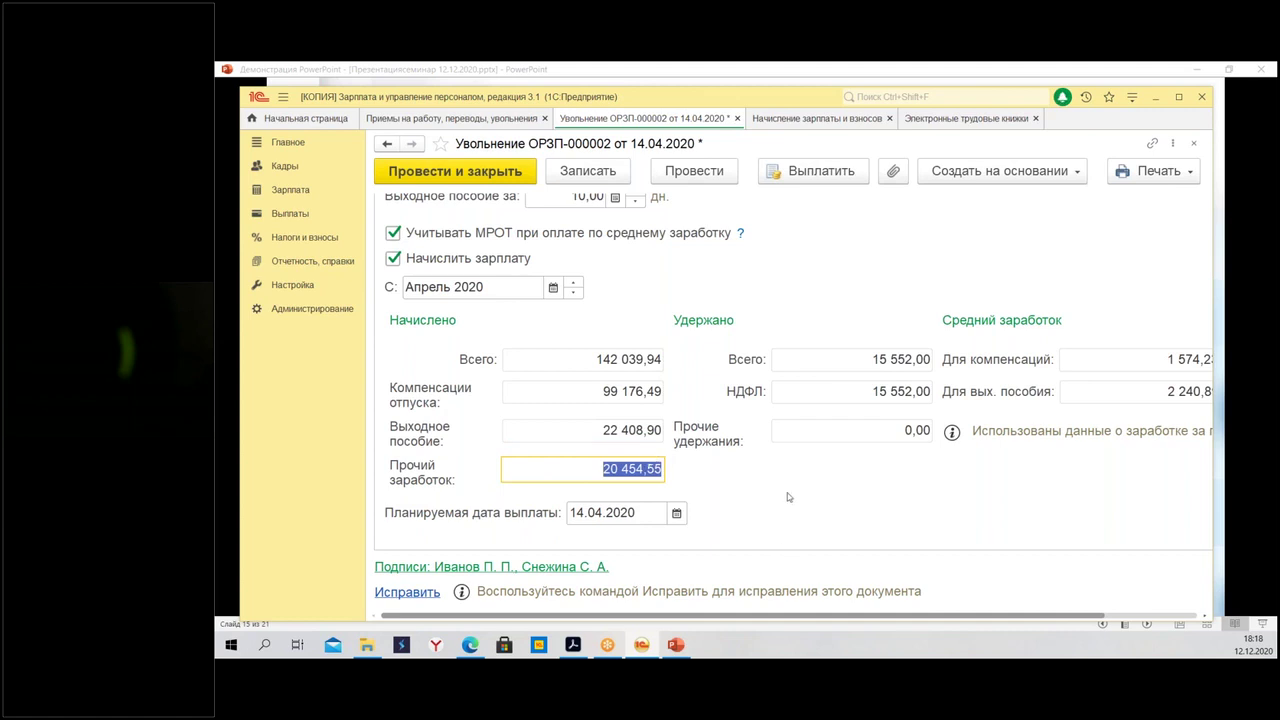
Examine the monthly average-earnings data for severance pay and the manual period option (Задается вручную), closing the data without saving changes
scroll(778, 486, up, 5)
scroll(774, 478, down, 1)
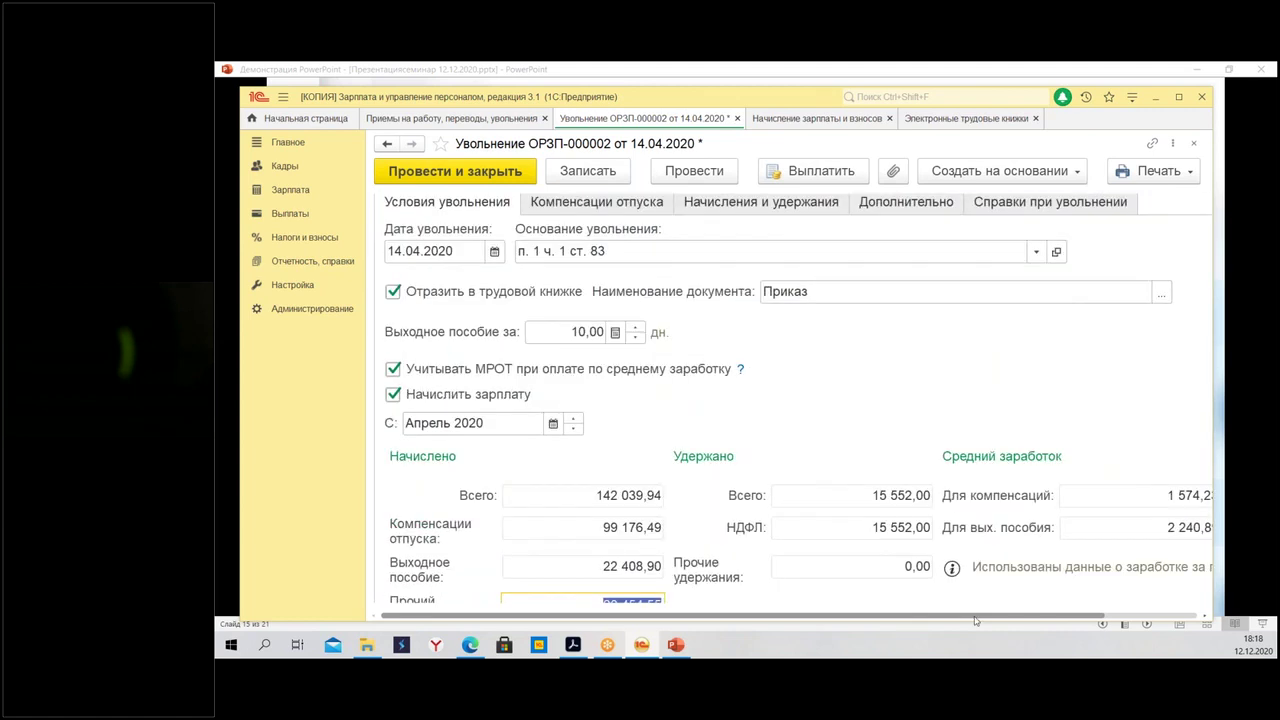
drag(960, 613, 1078, 570)
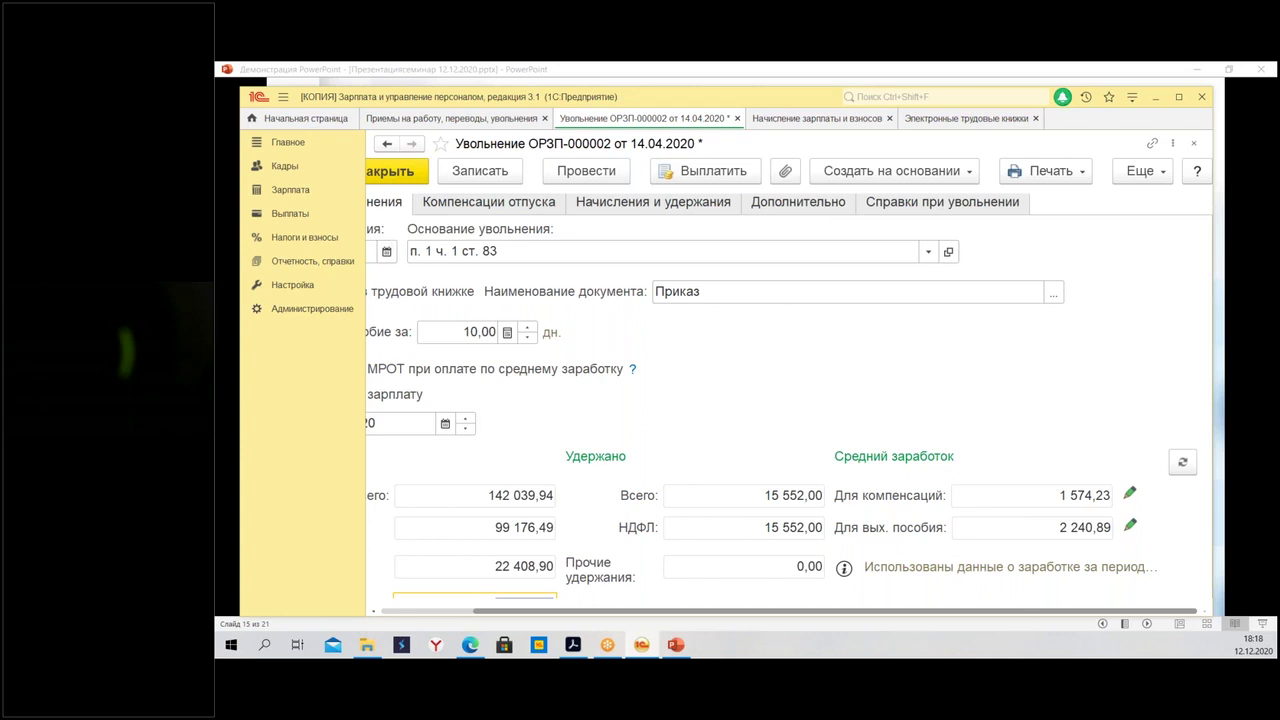
click(1130, 524)
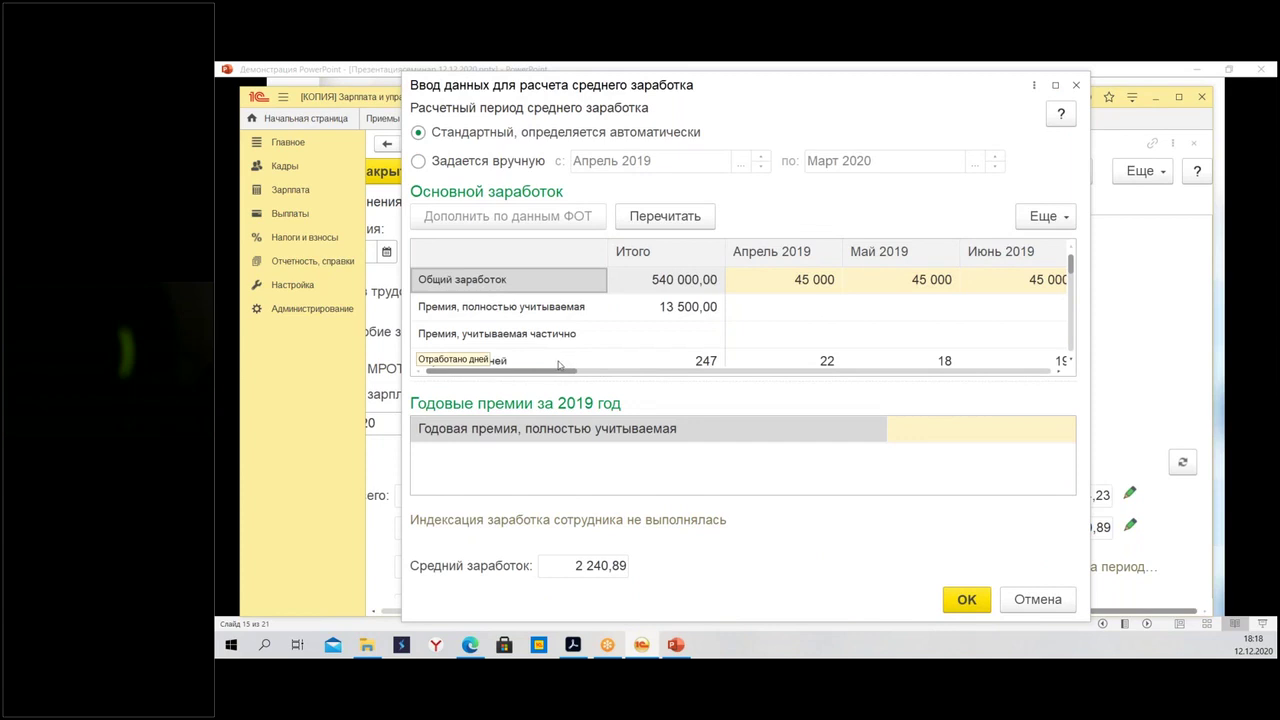
drag(562, 369, 1087, 427)
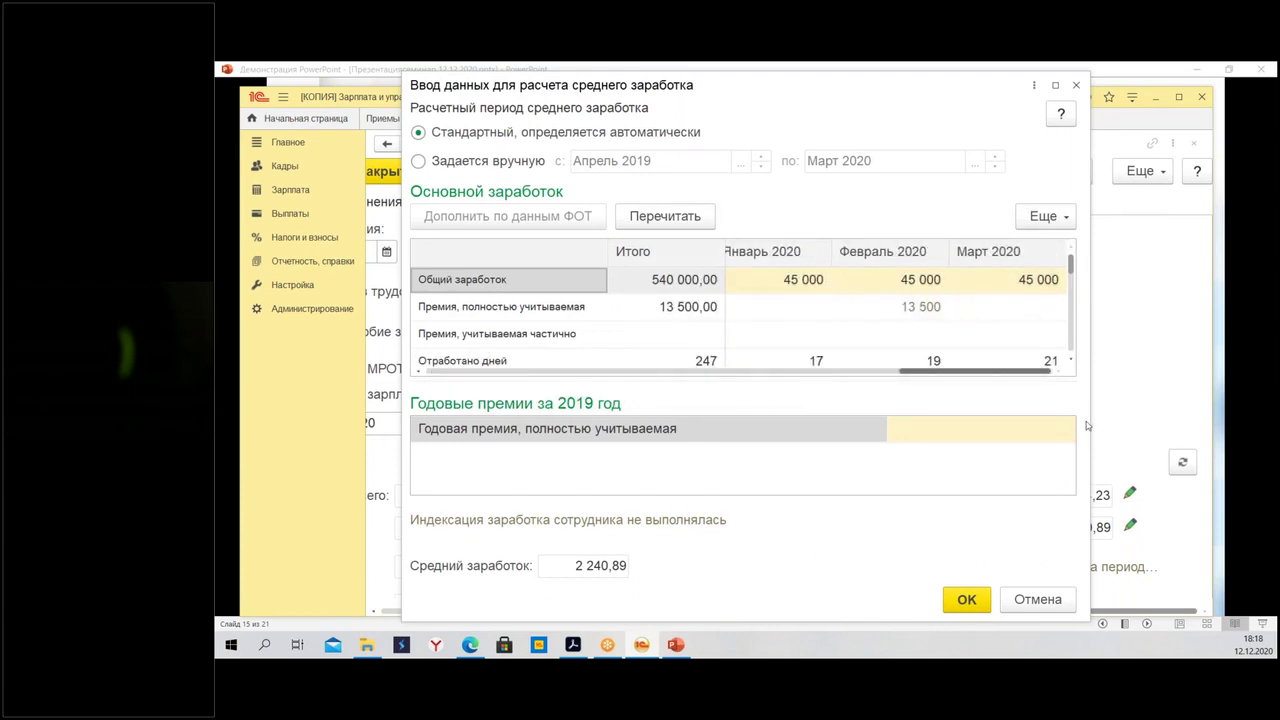
drag(1080, 427, 645, 424)
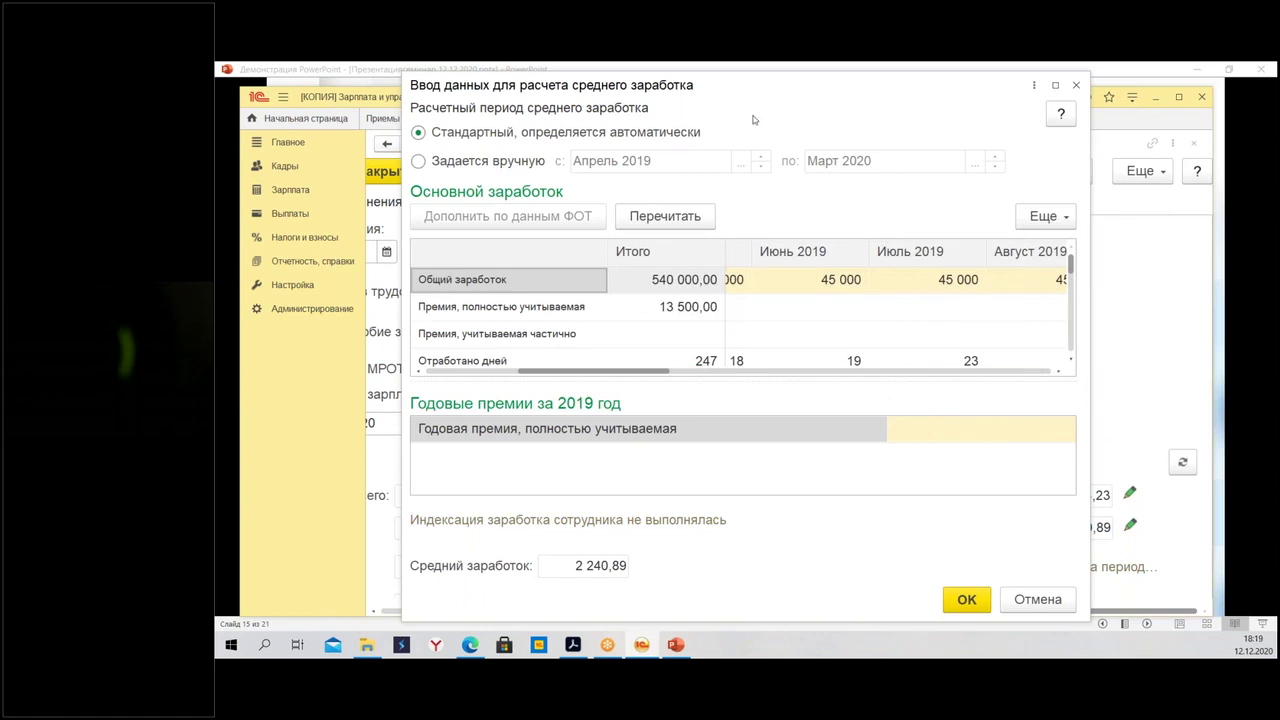
click(489, 168)
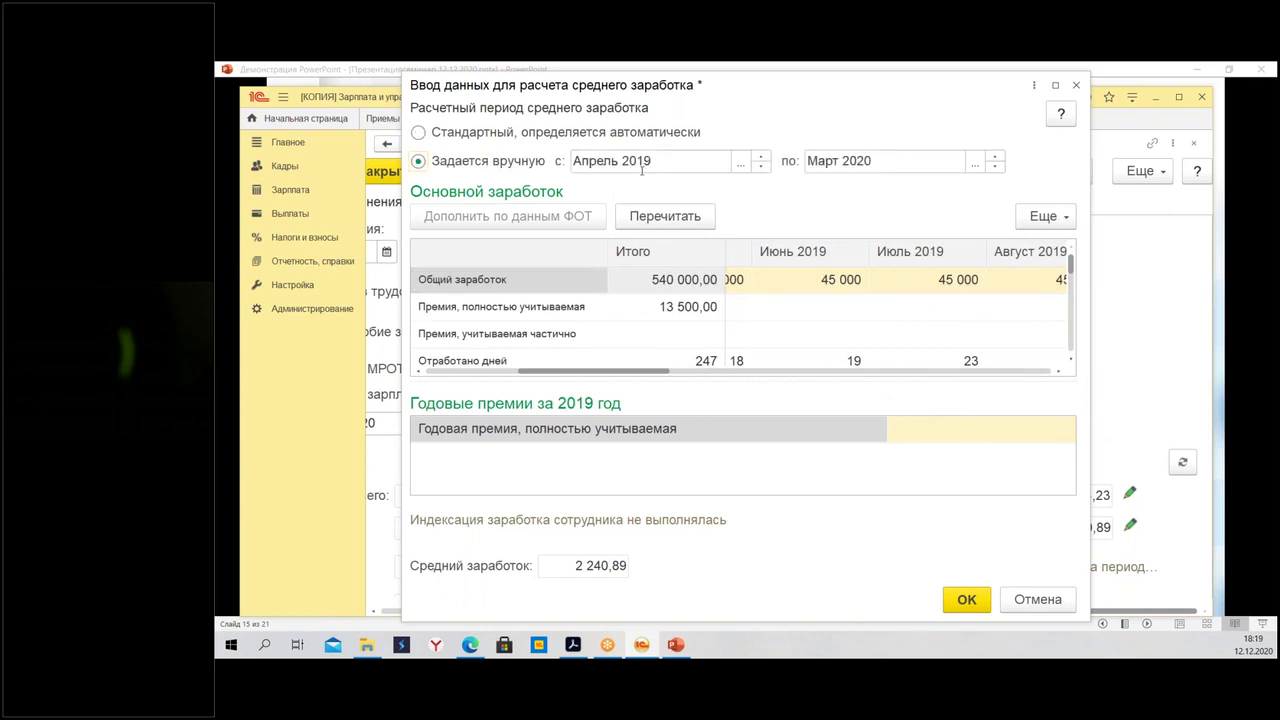
click(1076, 85)
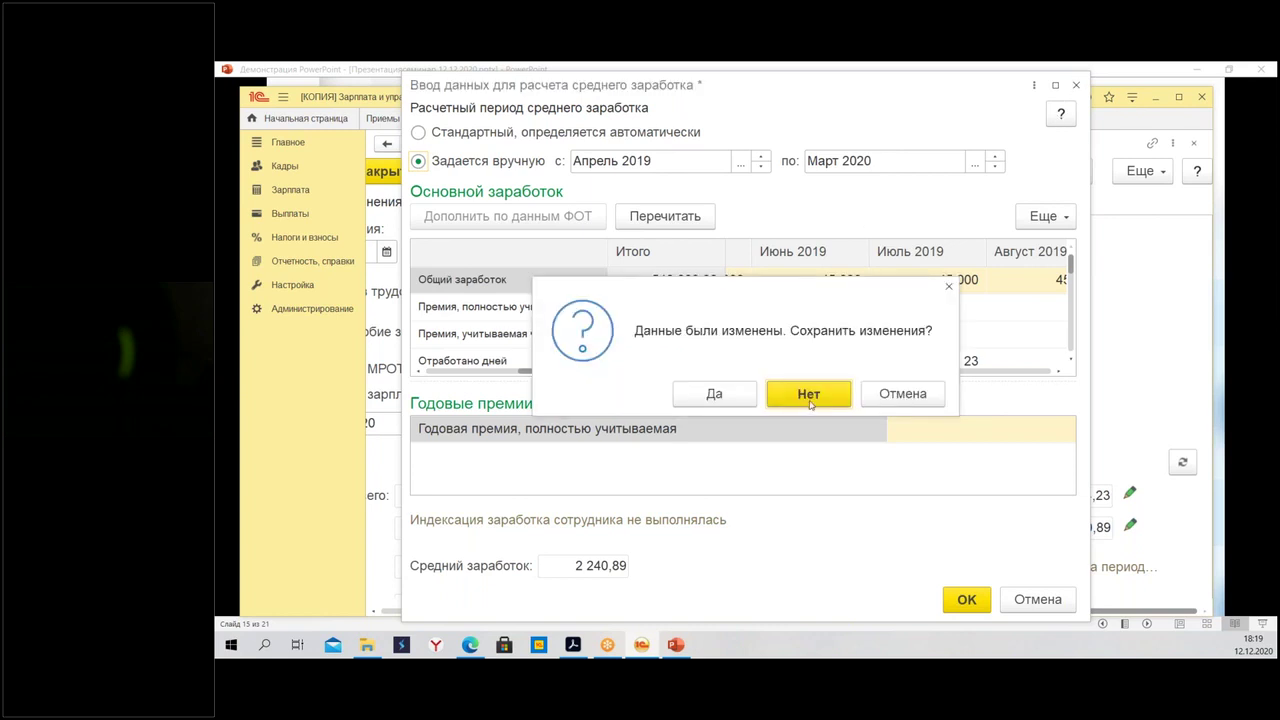
click(809, 395)
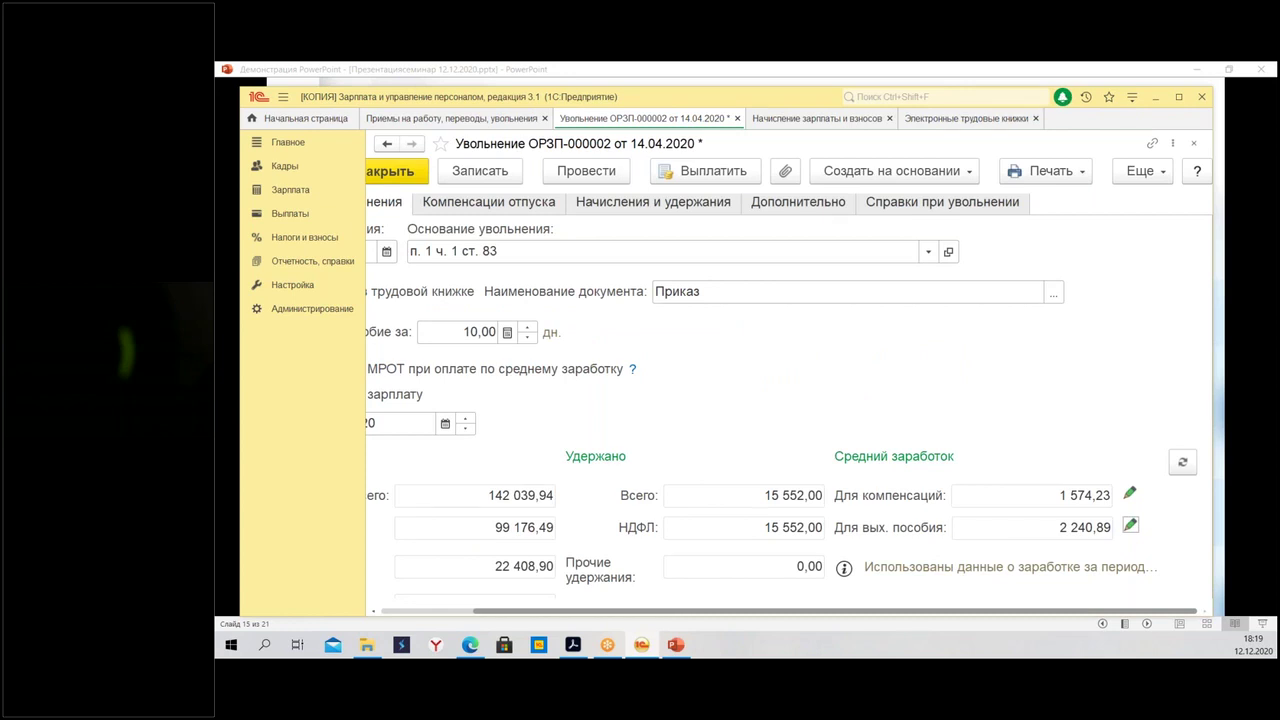
Review the unused-vacation compensation terms and the dismissal accruals, checking the department, accrual type, result and period of the Оплата по окладу line
click(495, 202)
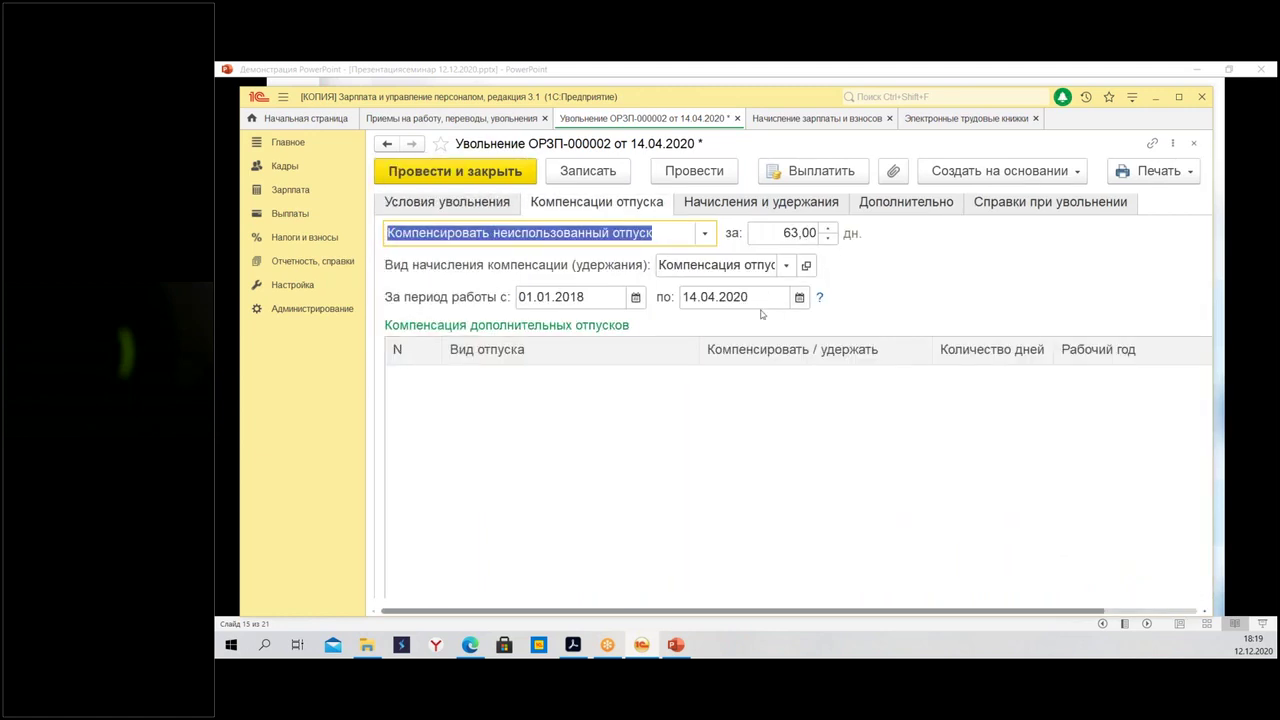
scroll(778, 412, up, 2)
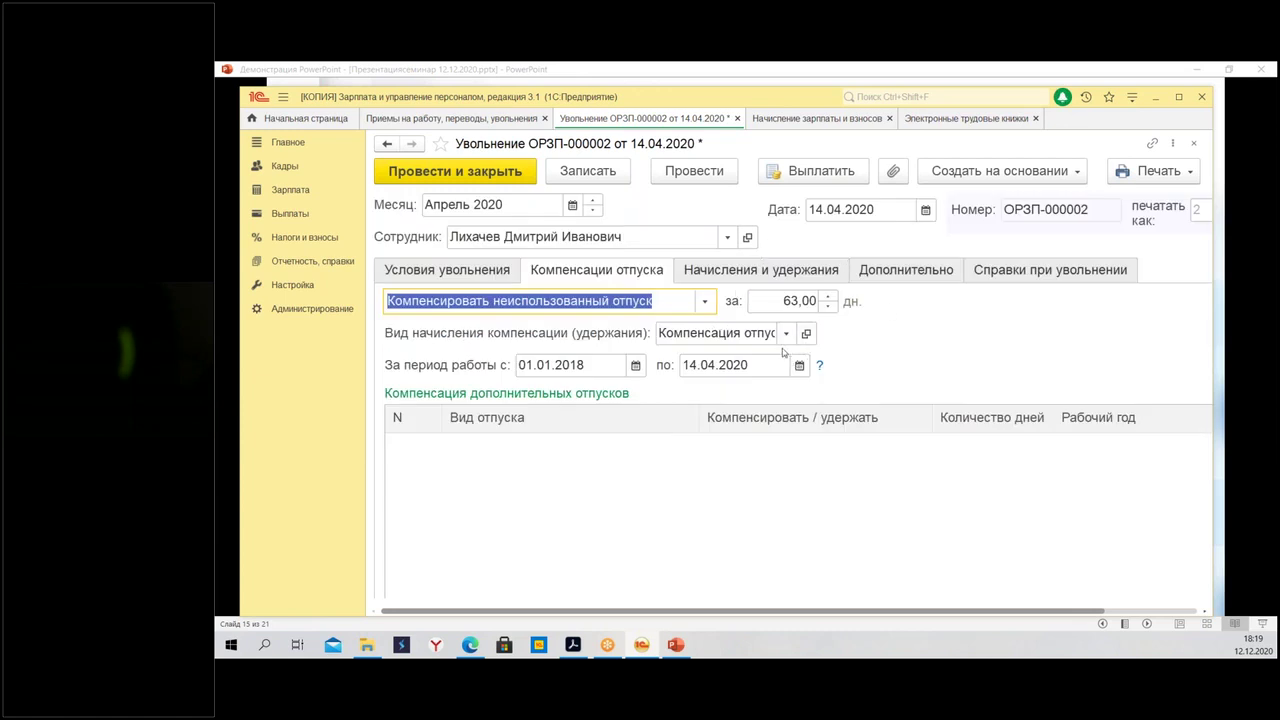
click(764, 278)
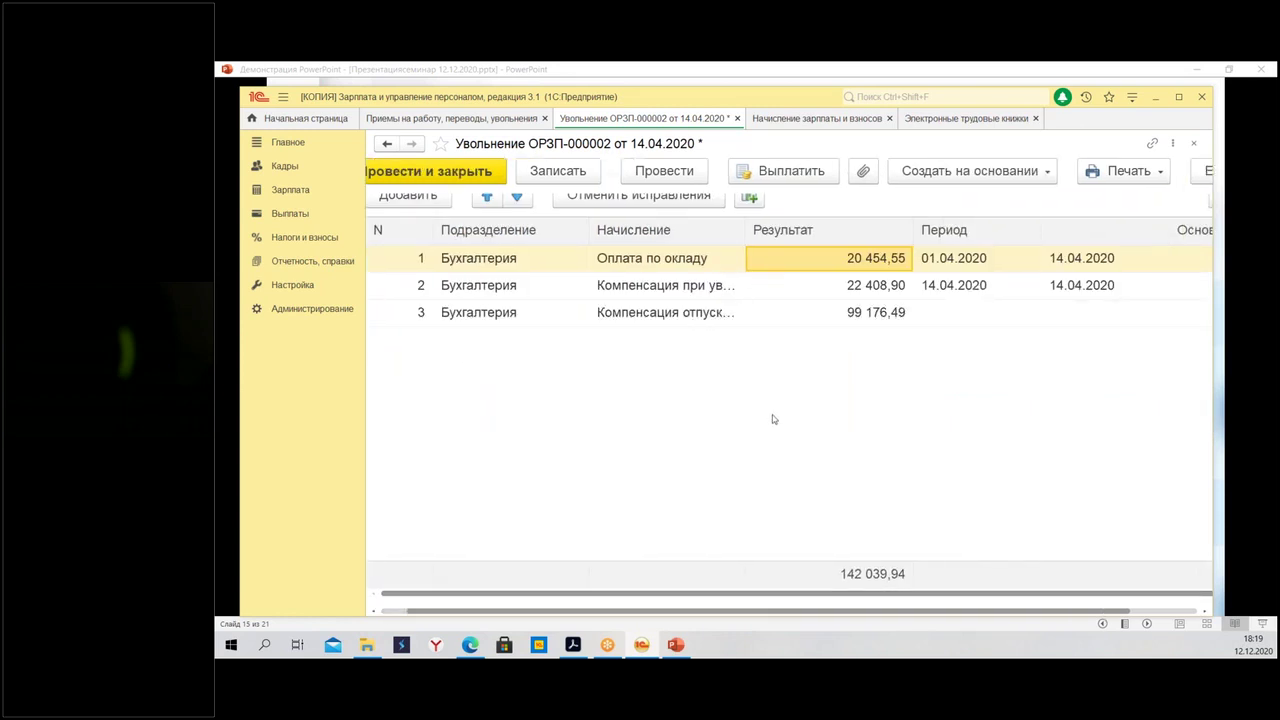
scroll(770, 412, up, 3)
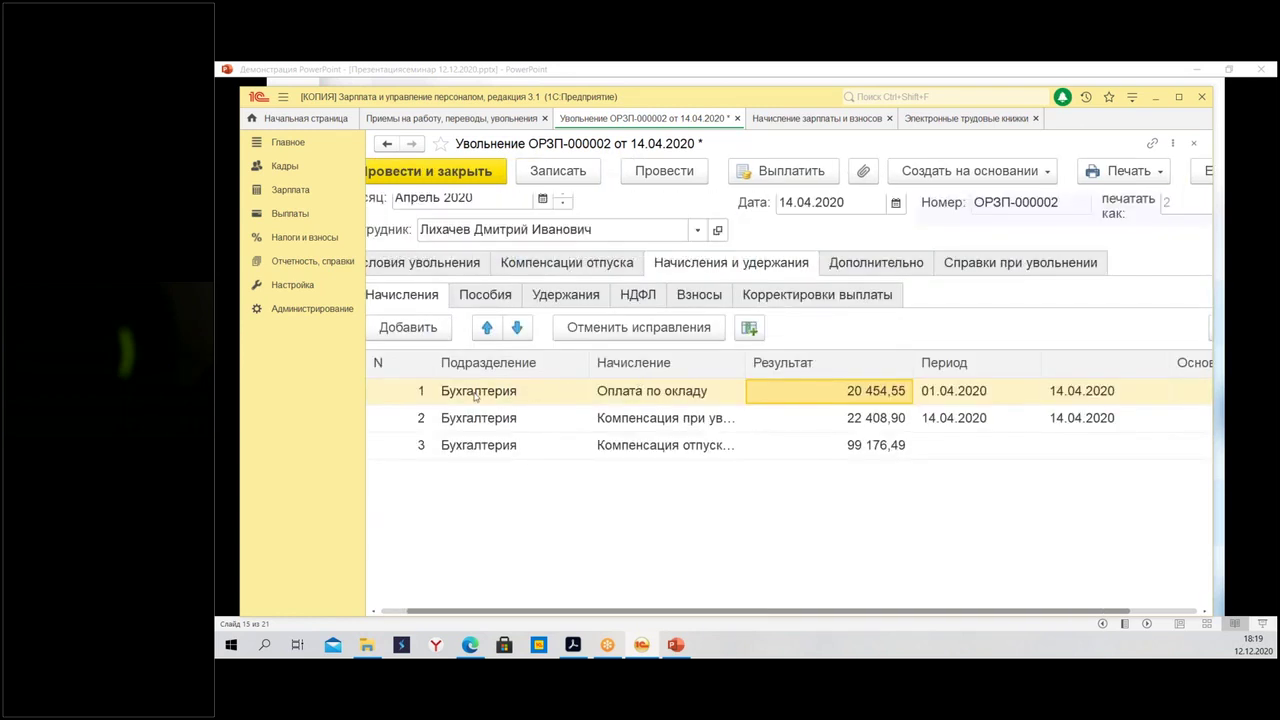
click(477, 396)
click(670, 399)
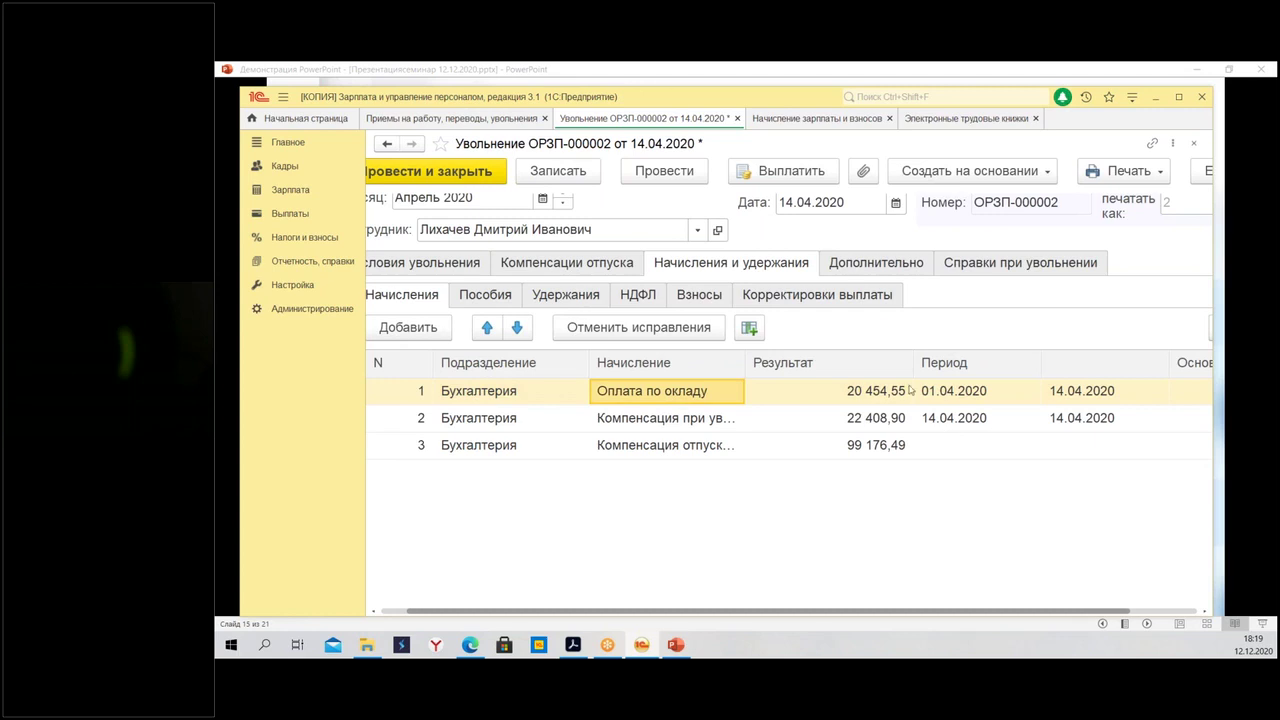
click(855, 392)
click(977, 392)
click(1099, 391)
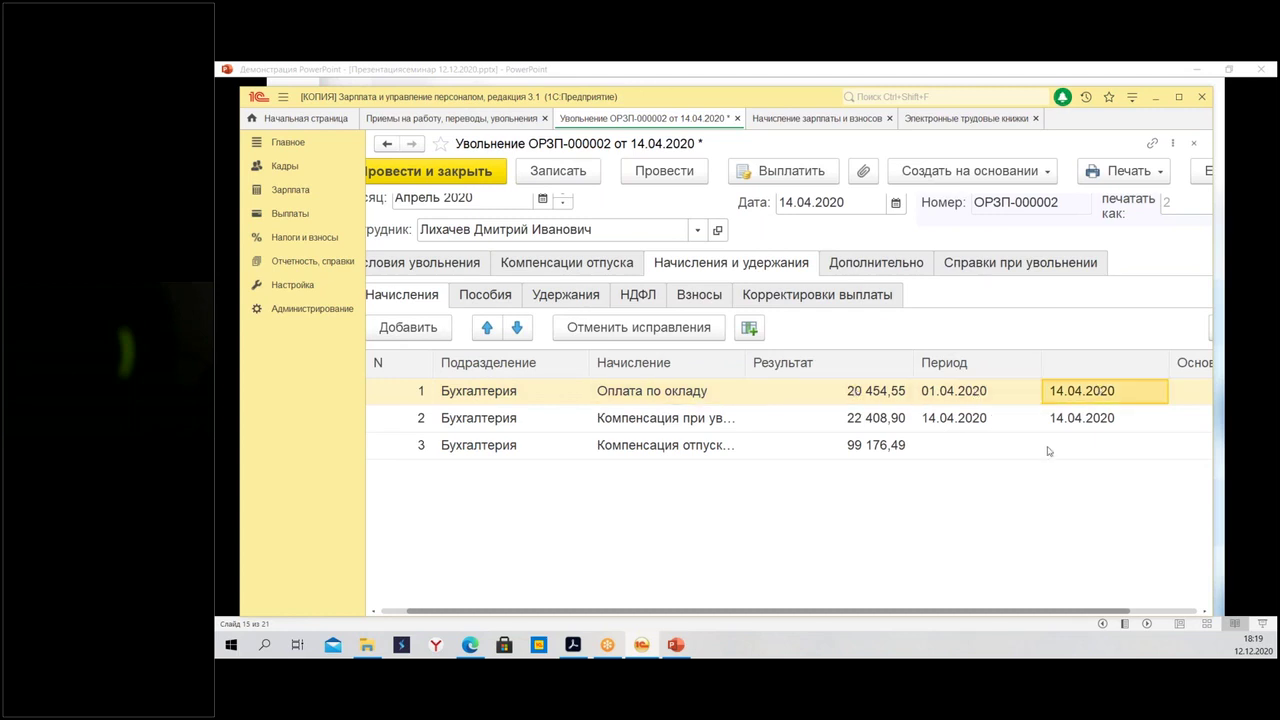
scroll(958, 628, right, 2)
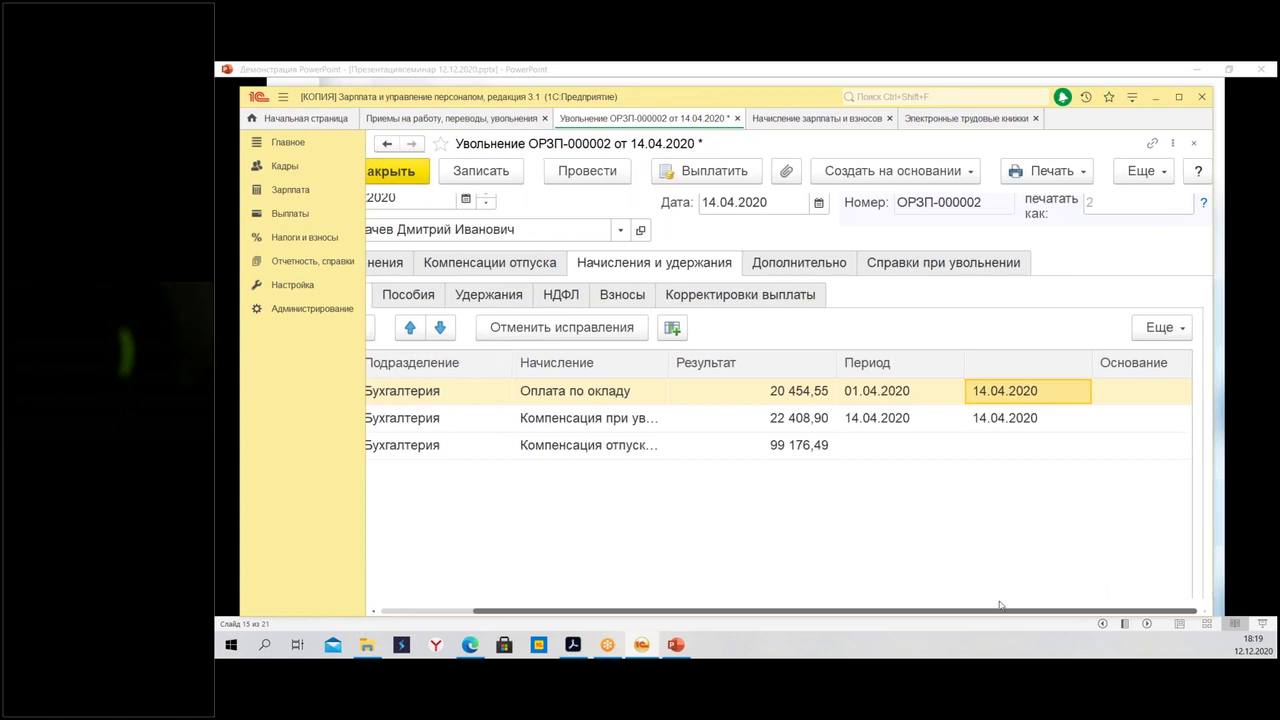
Check the dismissal accrual lines, showing their calculation details to examine the worked (paid) time for salary, severance and vacation compensation
scroll(1019, 601, left, 3)
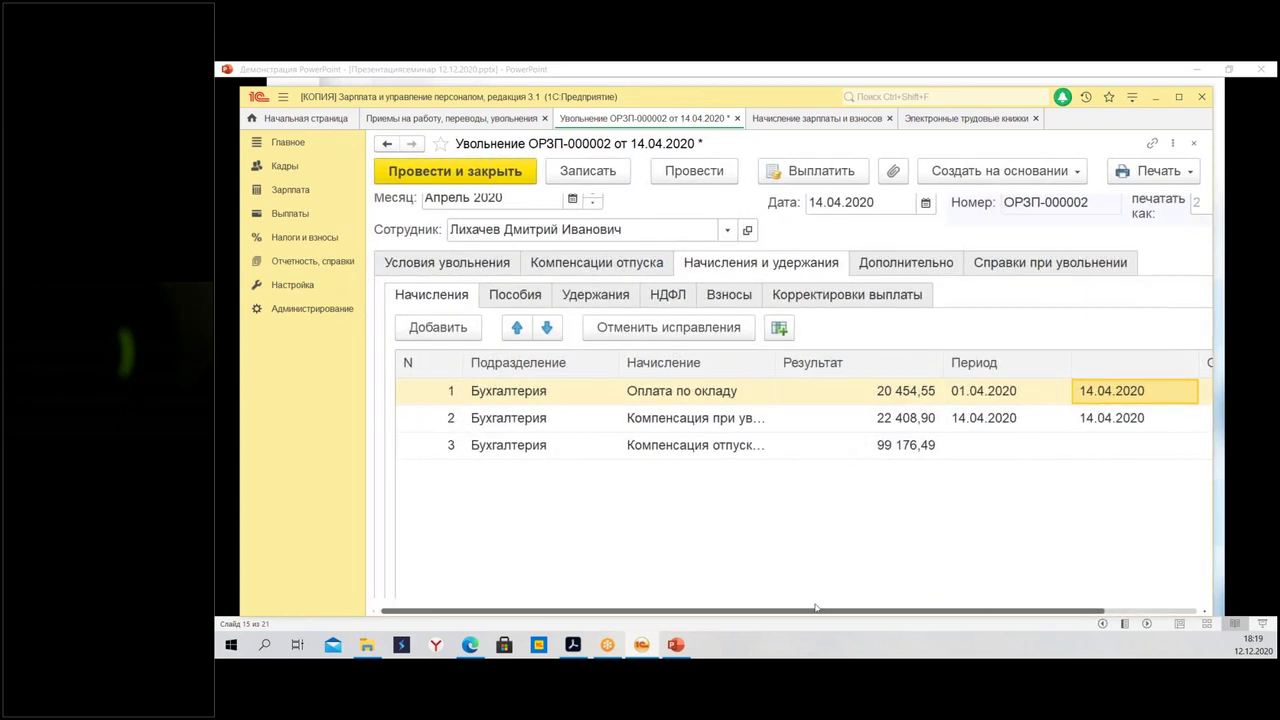
click(696, 420)
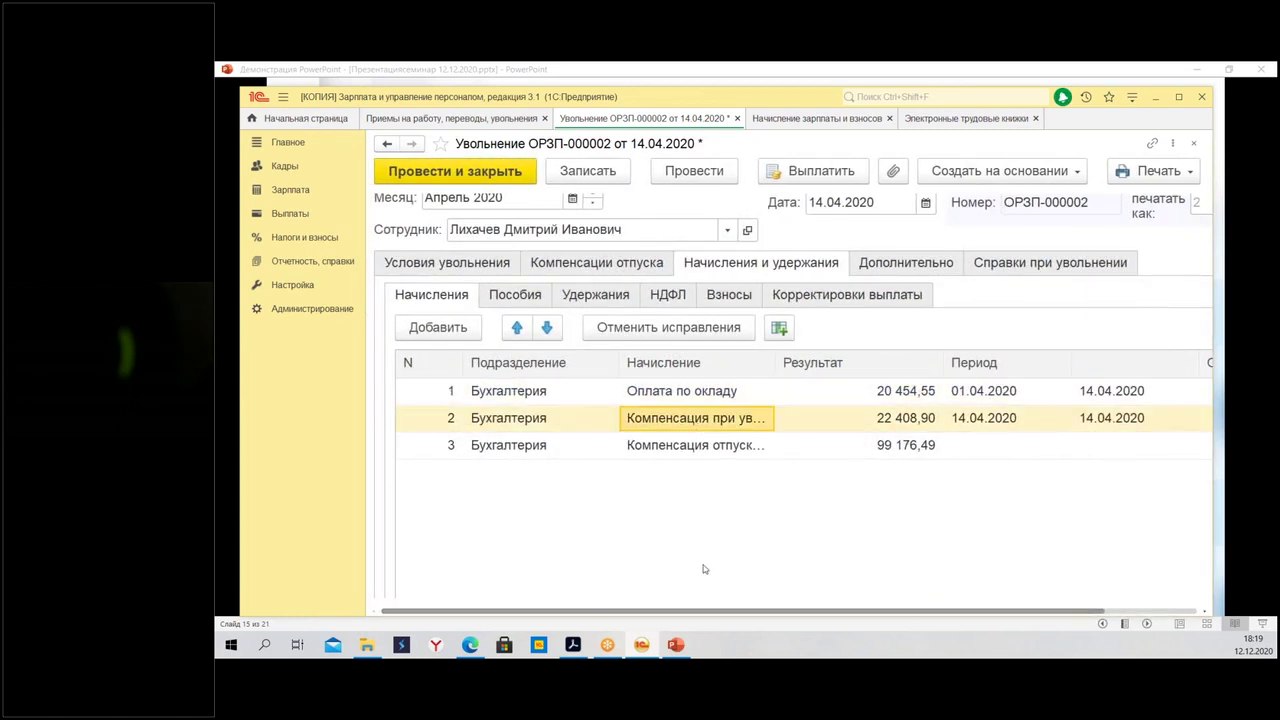
click(731, 452)
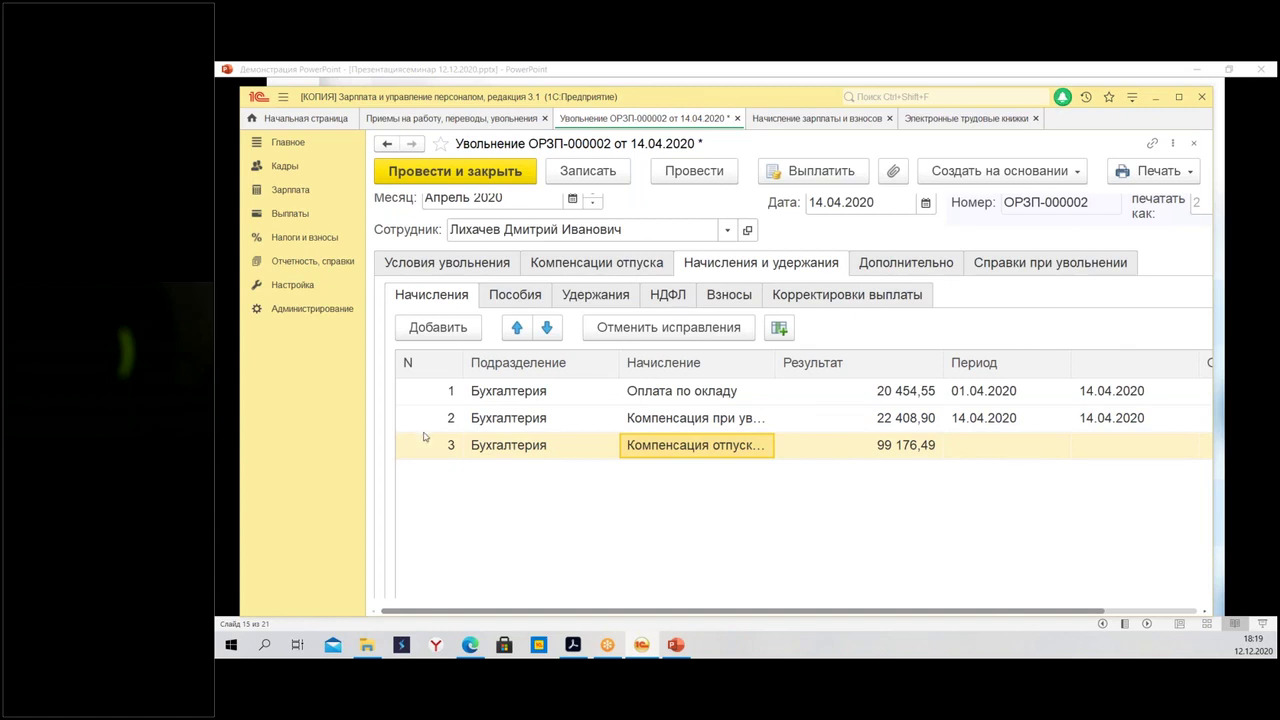
click(779, 327)
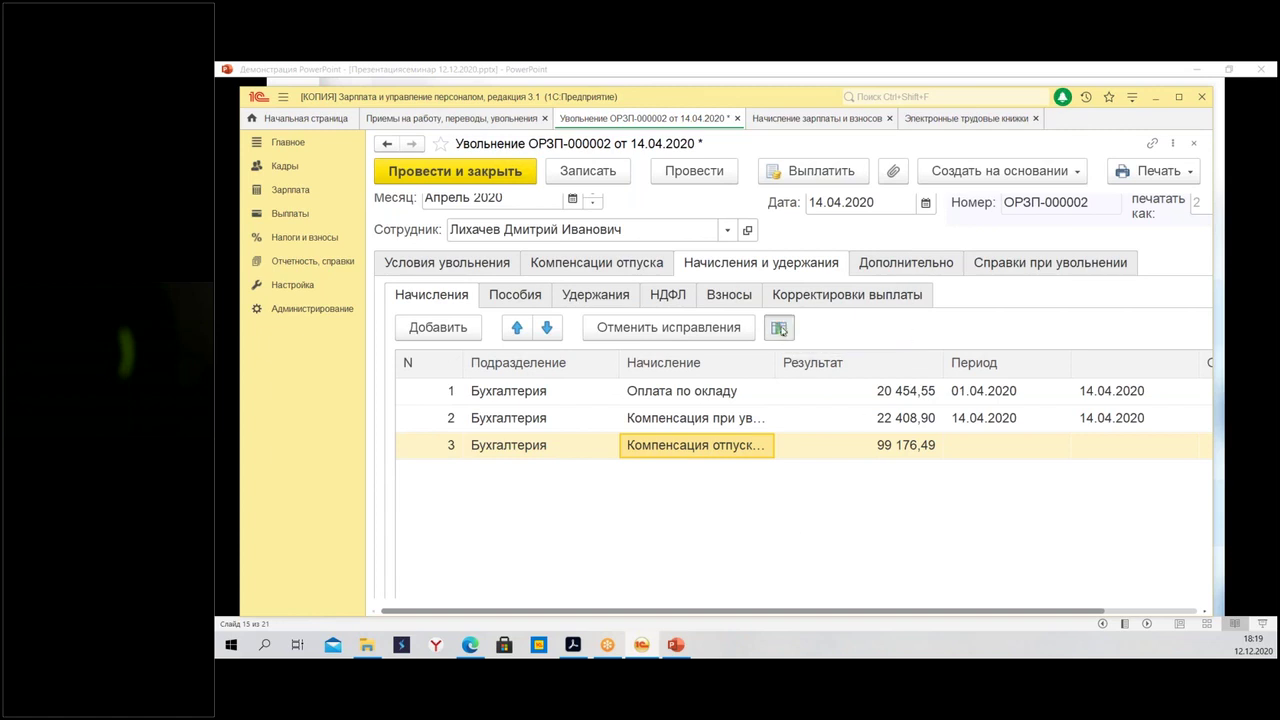
drag(838, 611, 987, 604)
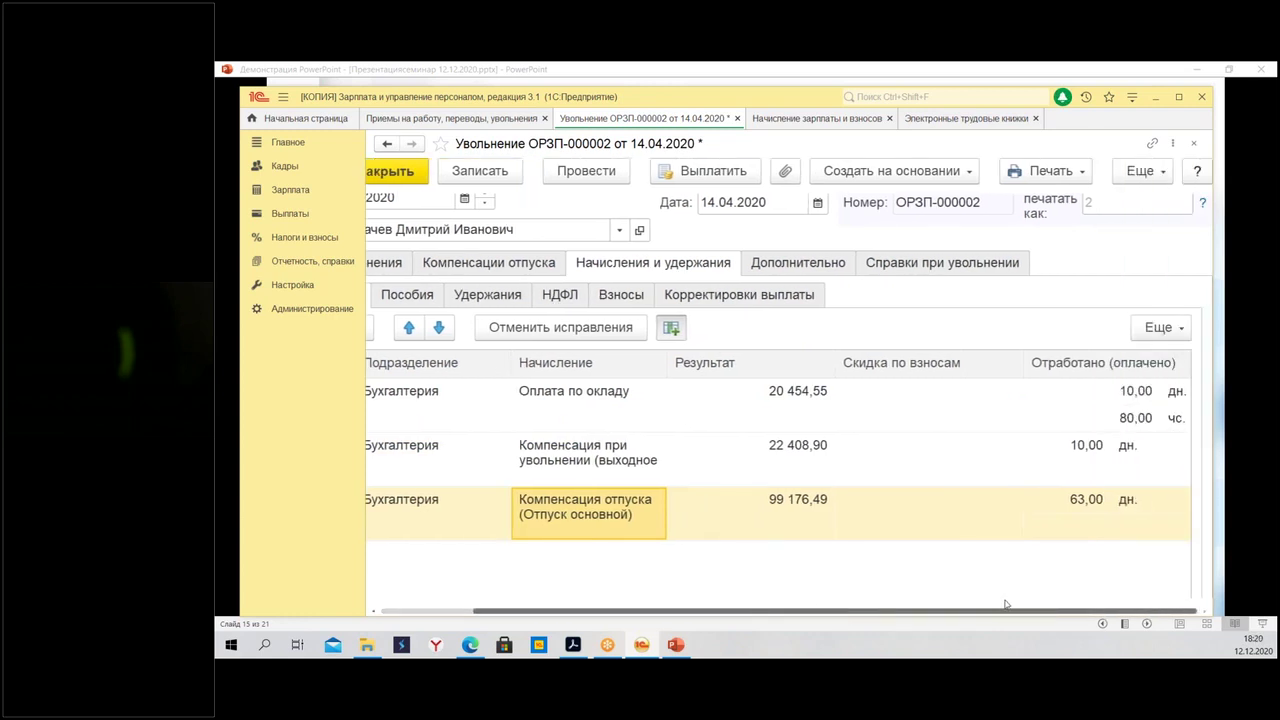
Compare the period dates of the severance line with the Отработано (оплачено) days, switching between the brief and detailed accrual views
click(670, 328)
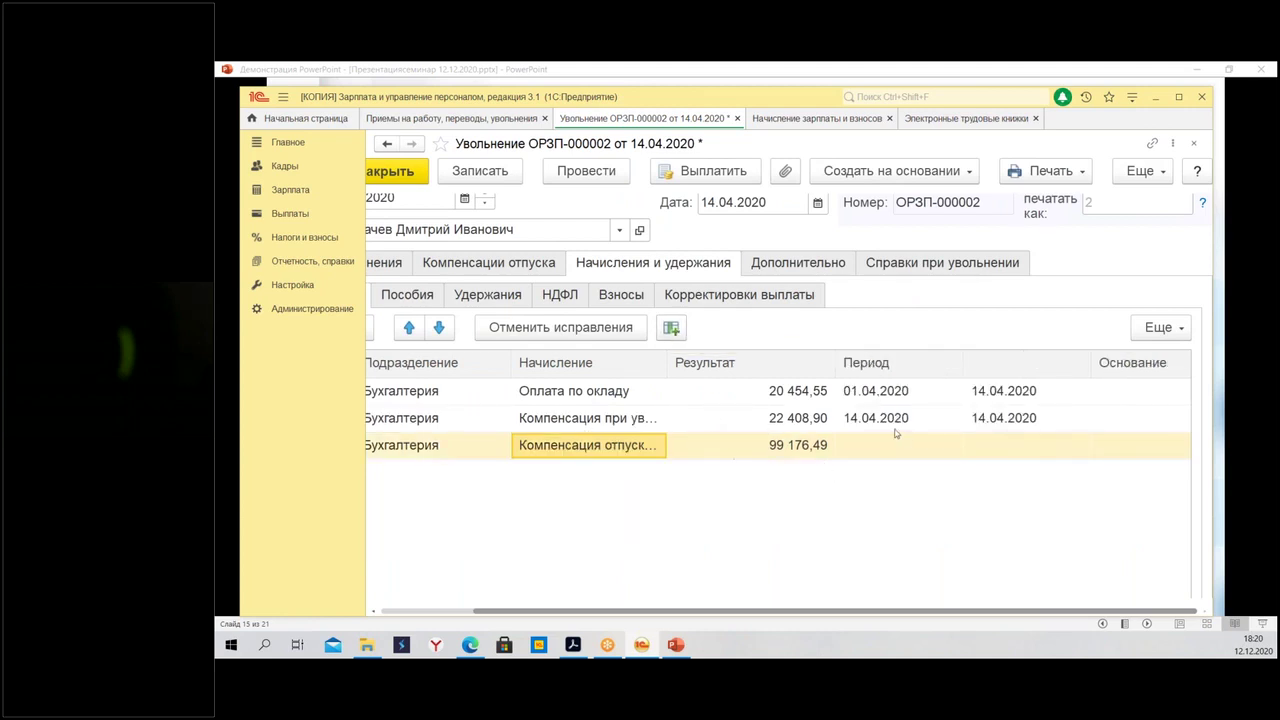
click(884, 421)
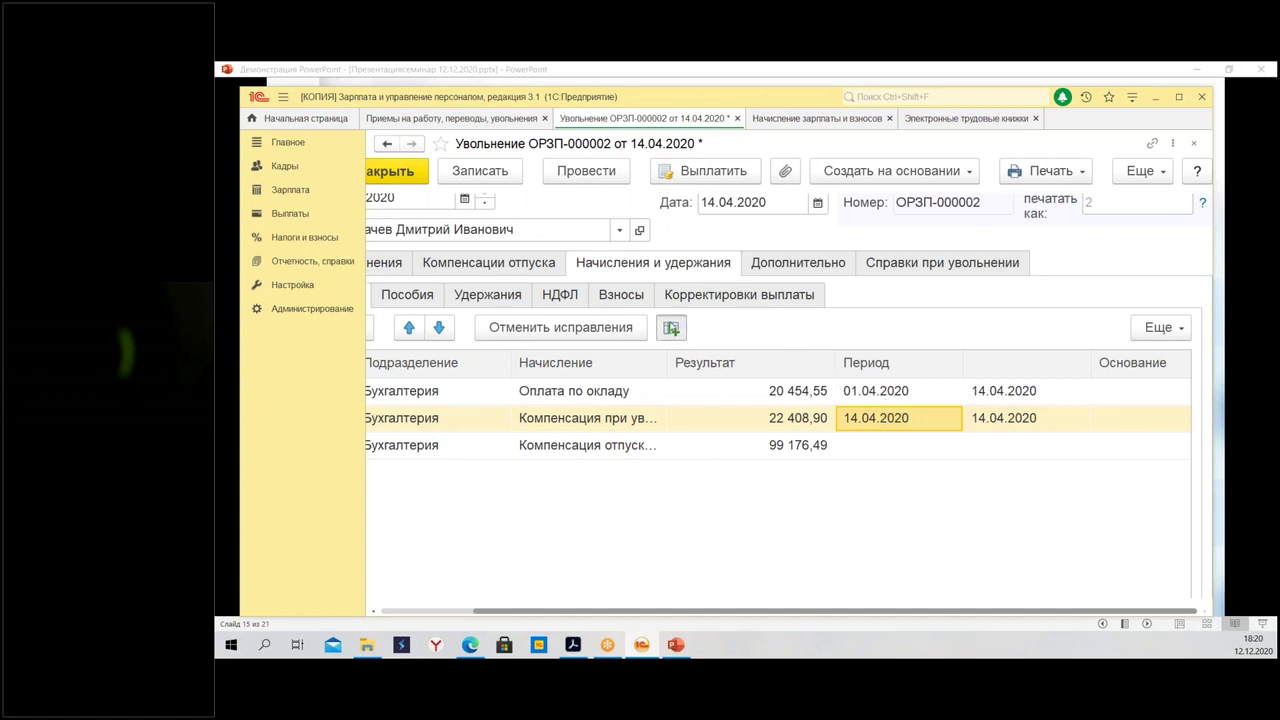
click(671, 328)
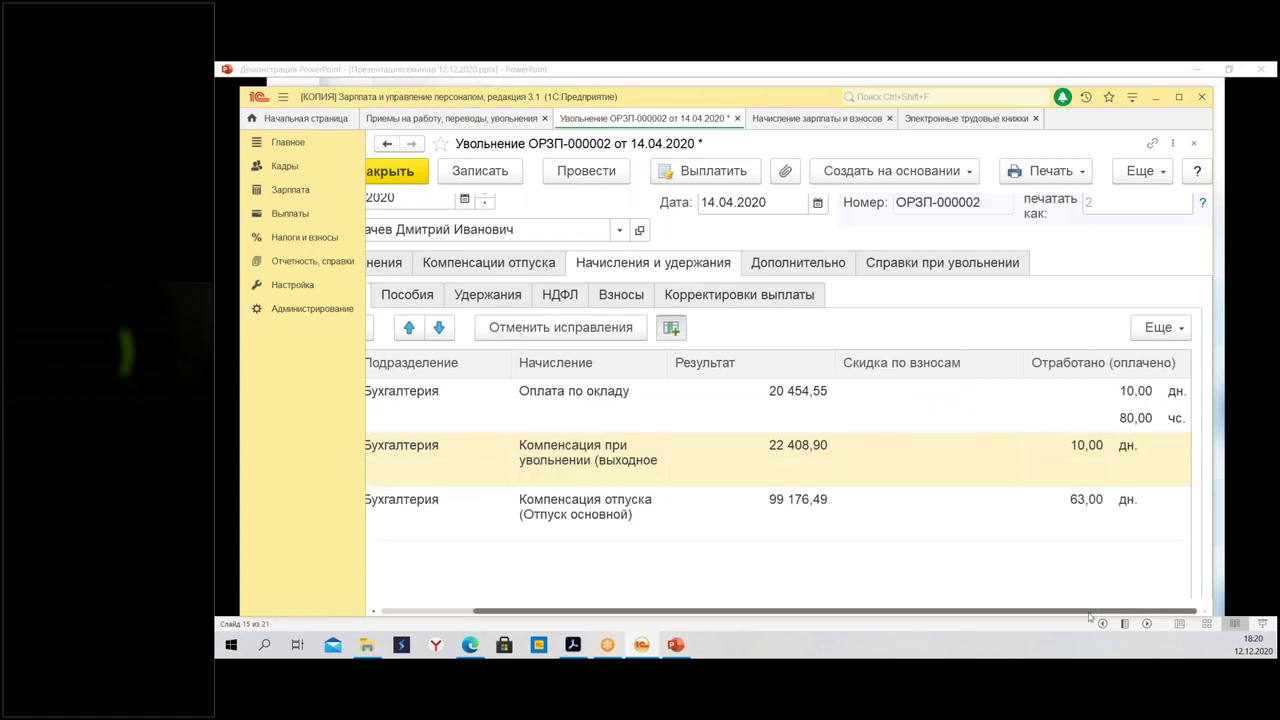
click(1072, 446)
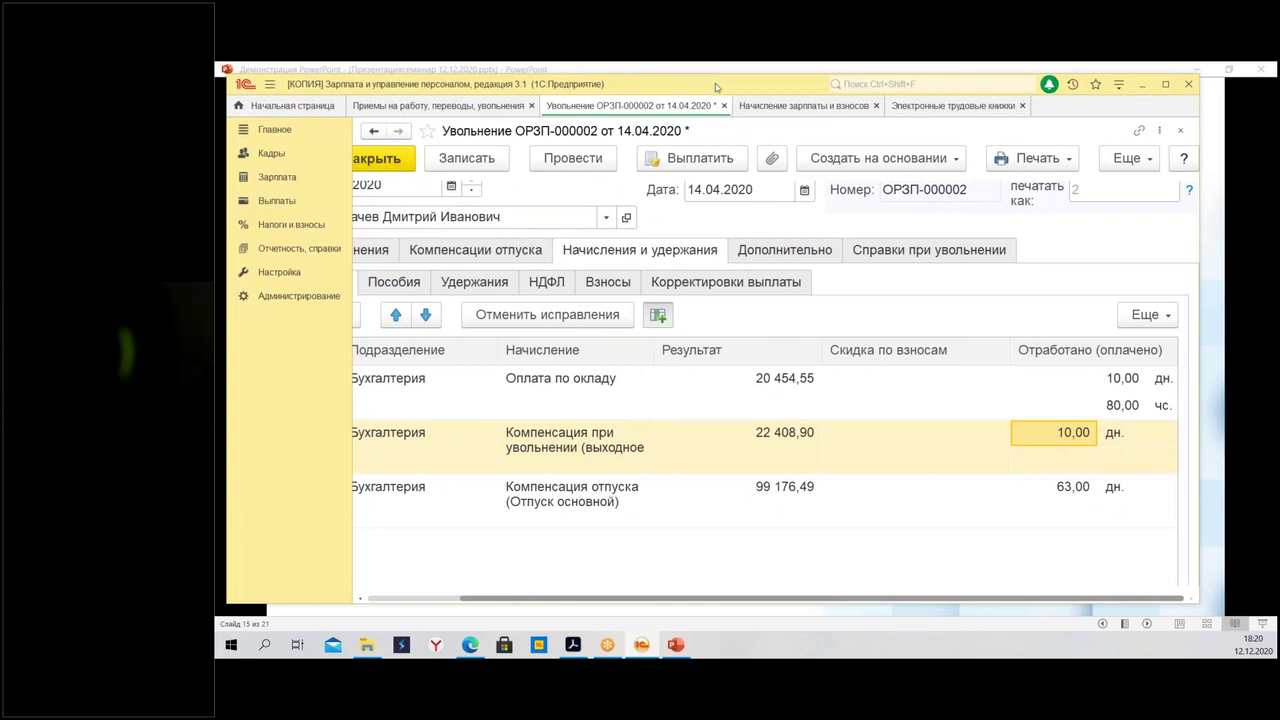
click(1042, 502)
click(995, 446)
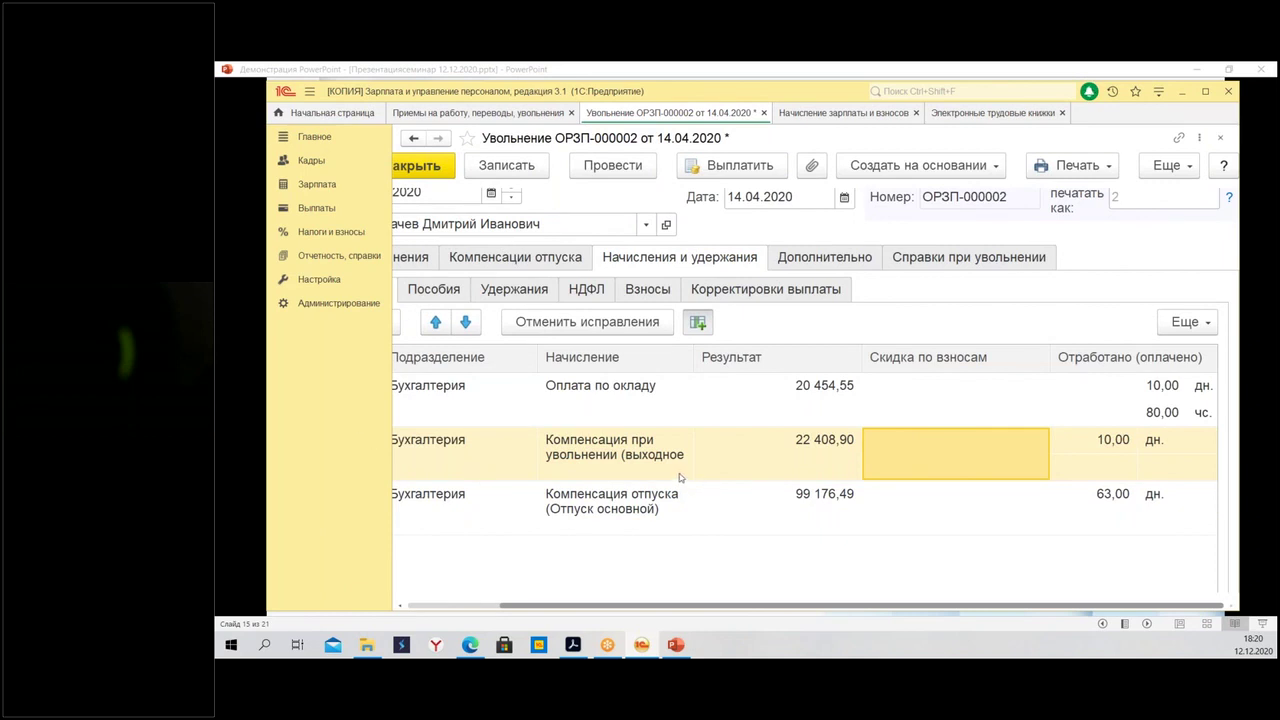
scroll(680, 478, down, 3)
scroll(629, 357, up, 3)
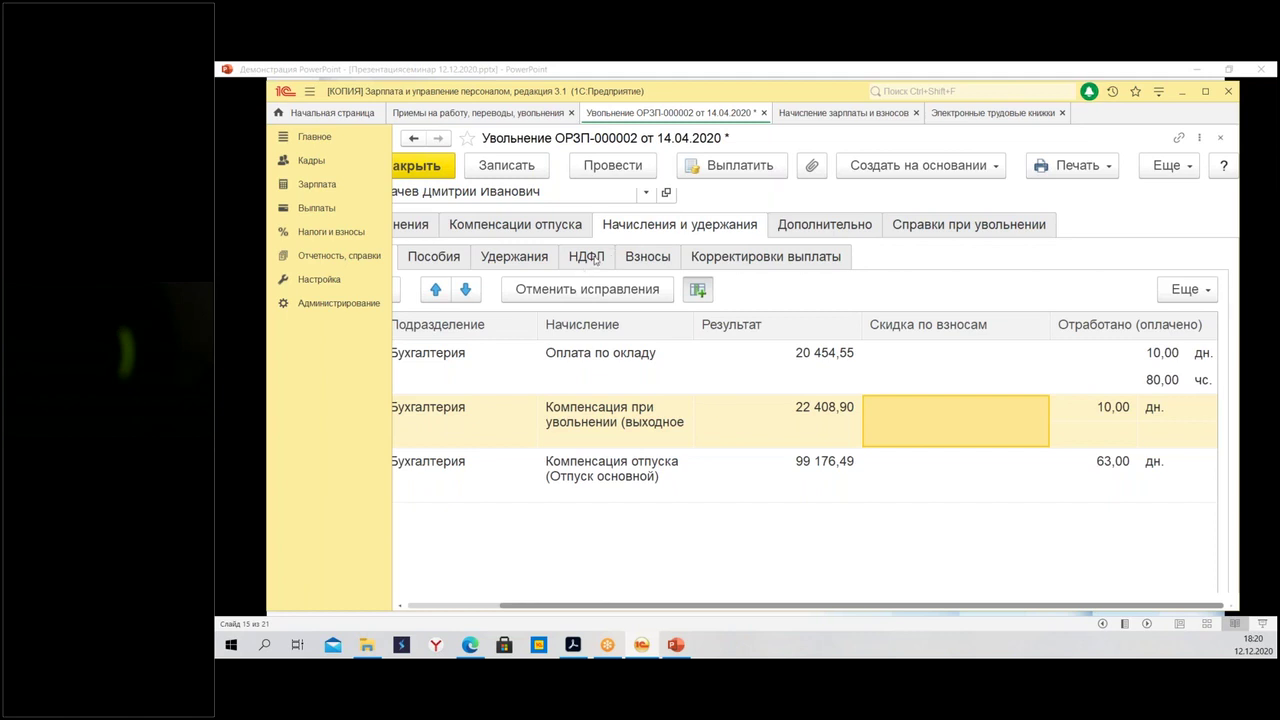
Review the calculated НДФЛ by income type and the insurance contributions (Взносы) to ПФР, ФСС and ФФОМС in the dismissal document
click(594, 258)
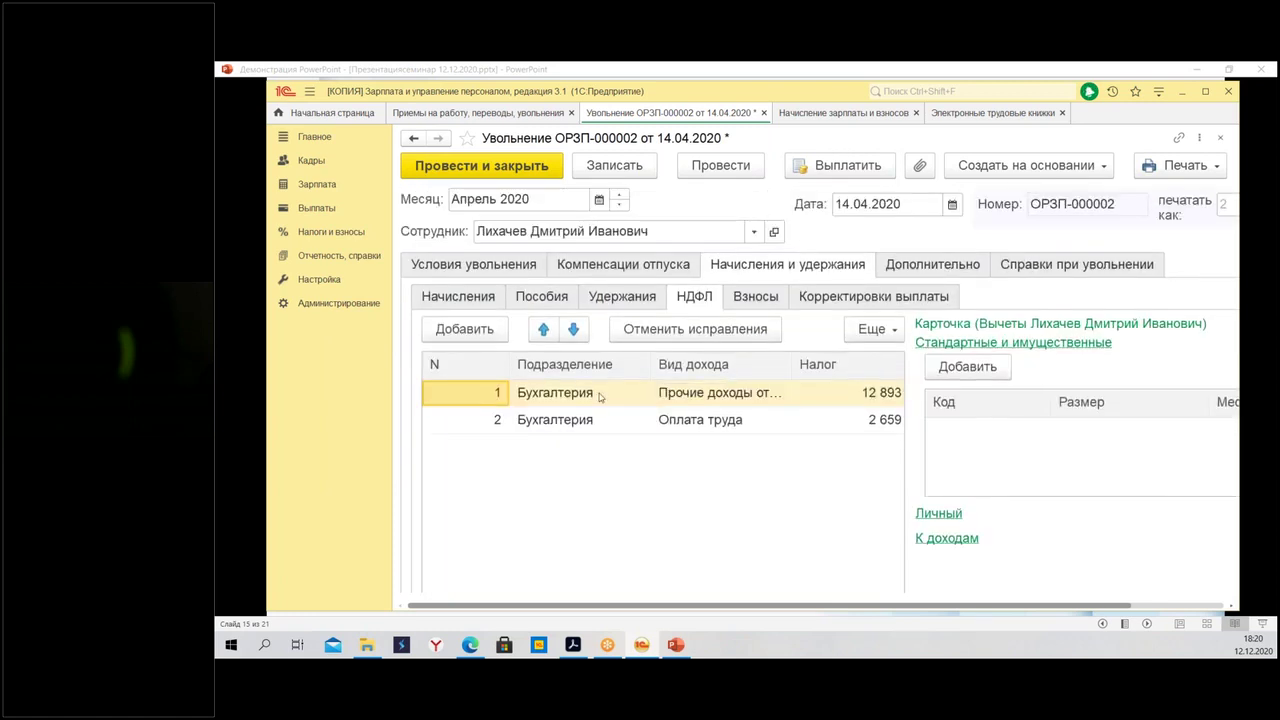
click(752, 298)
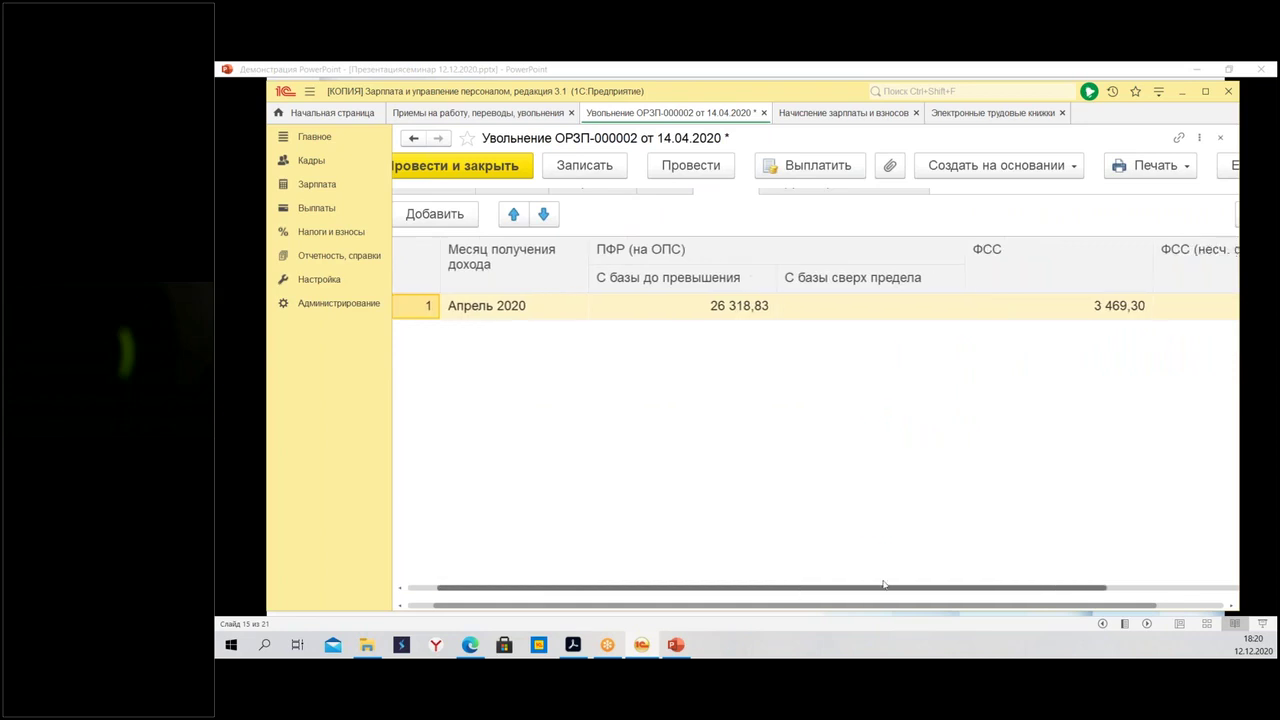
scroll(1022, 574, right, 3)
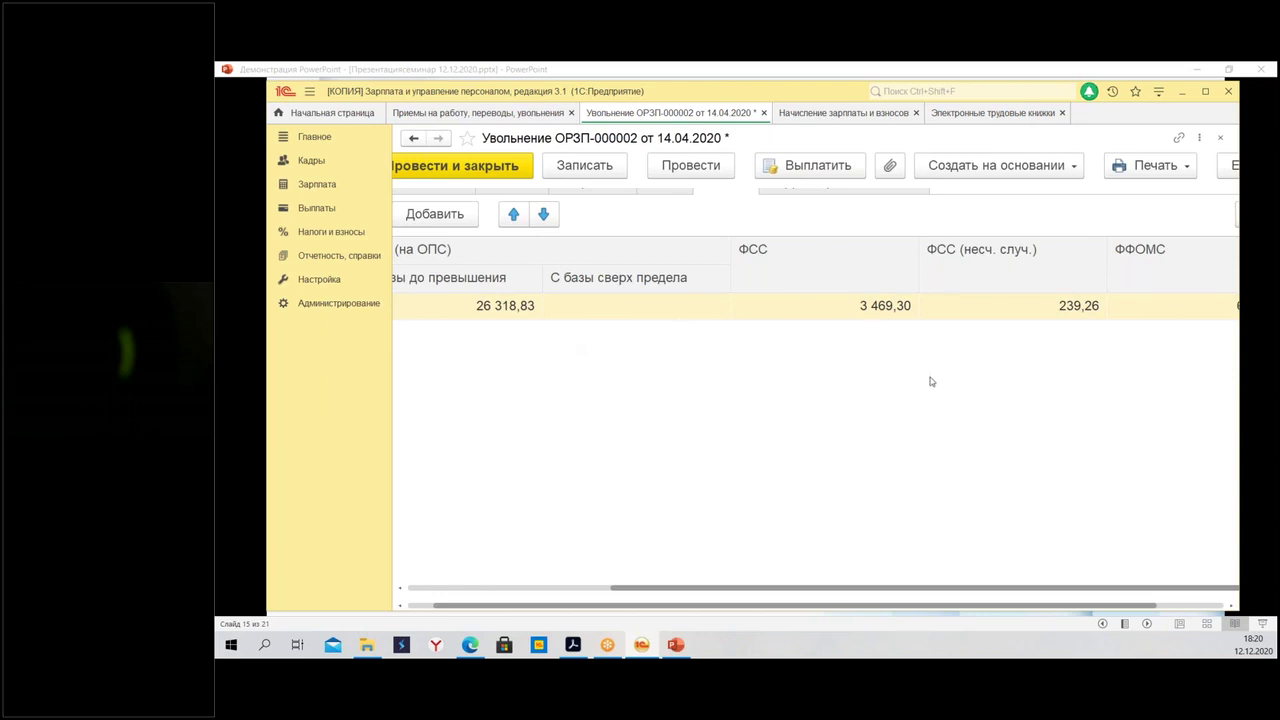
Enter "повестка" as the dismissal's supporting document (Основание) among its additional details
scroll(929, 380, up, 2)
click(905, 268)
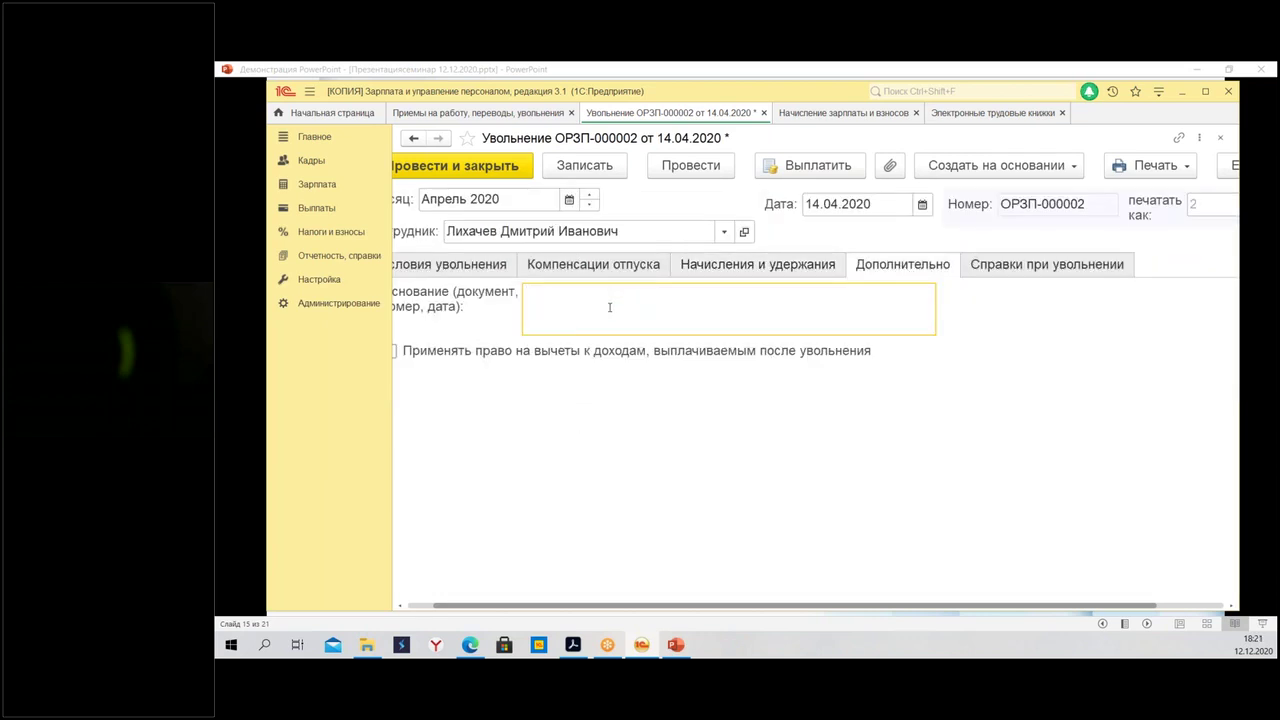
text(повестка)
Generate the printed form Записка-расчет при увольнении (Т-61), posting the dismissal document to proceed
click(1150, 170)
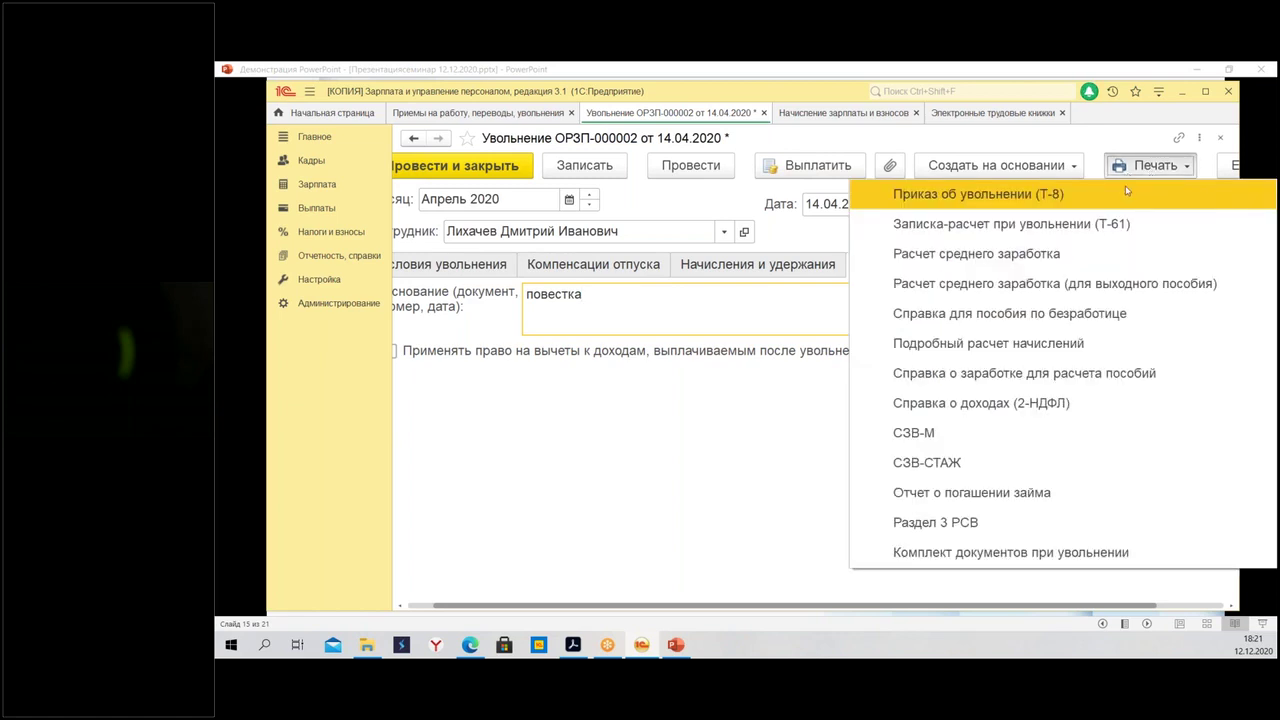
click(1061, 226)
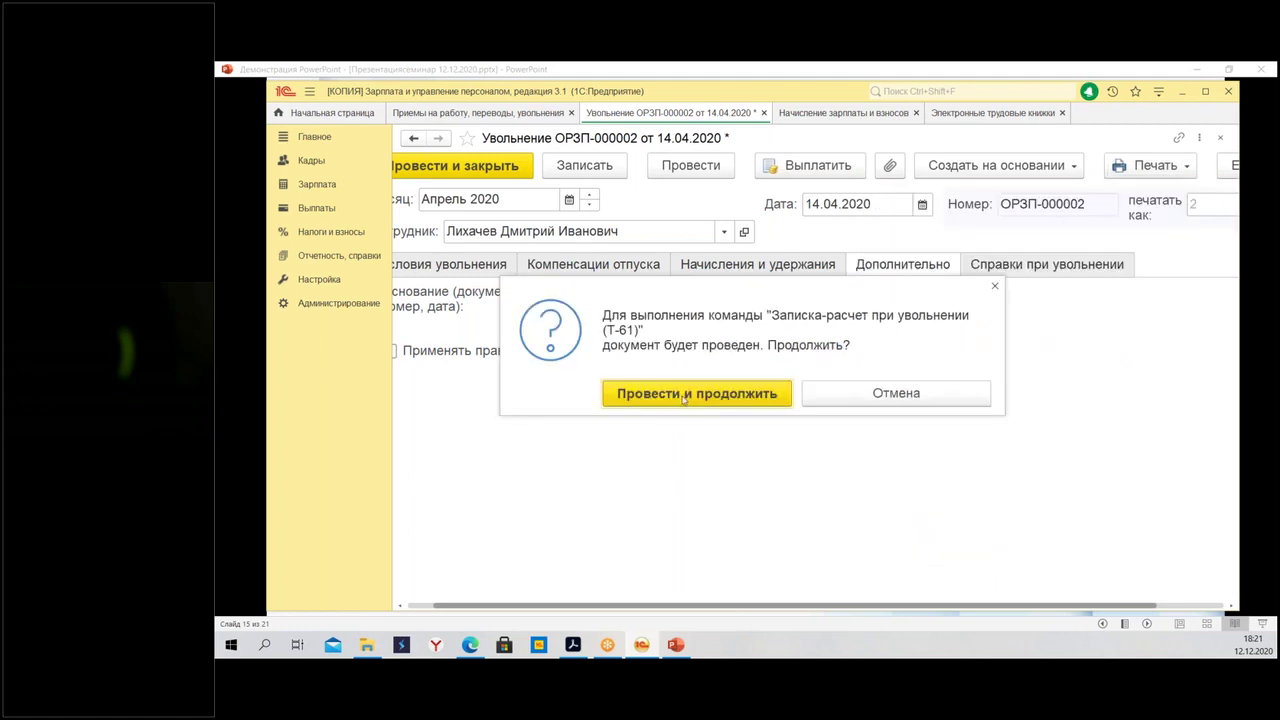
click(679, 393)
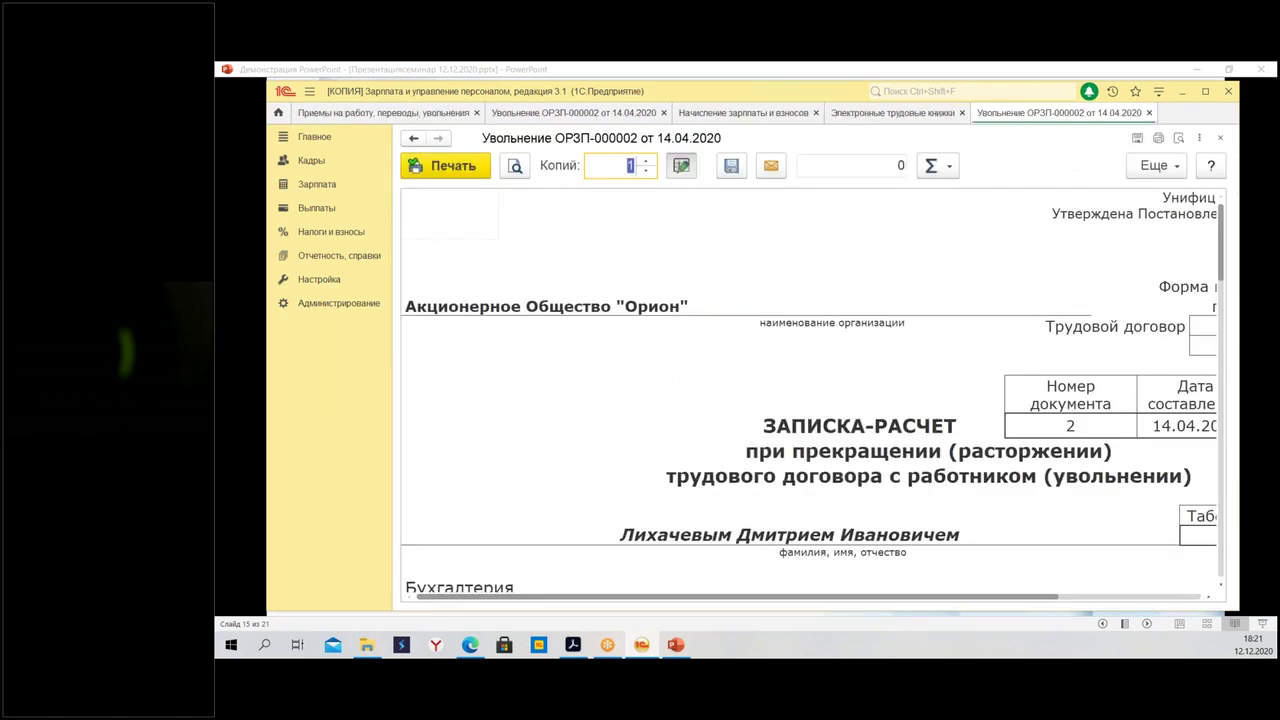
Examine the Т-61 form's dismissal basis, unused vacation days, vacation pay calculation, payments and deductions, and close the form
scroll(745, 303, down, 6)
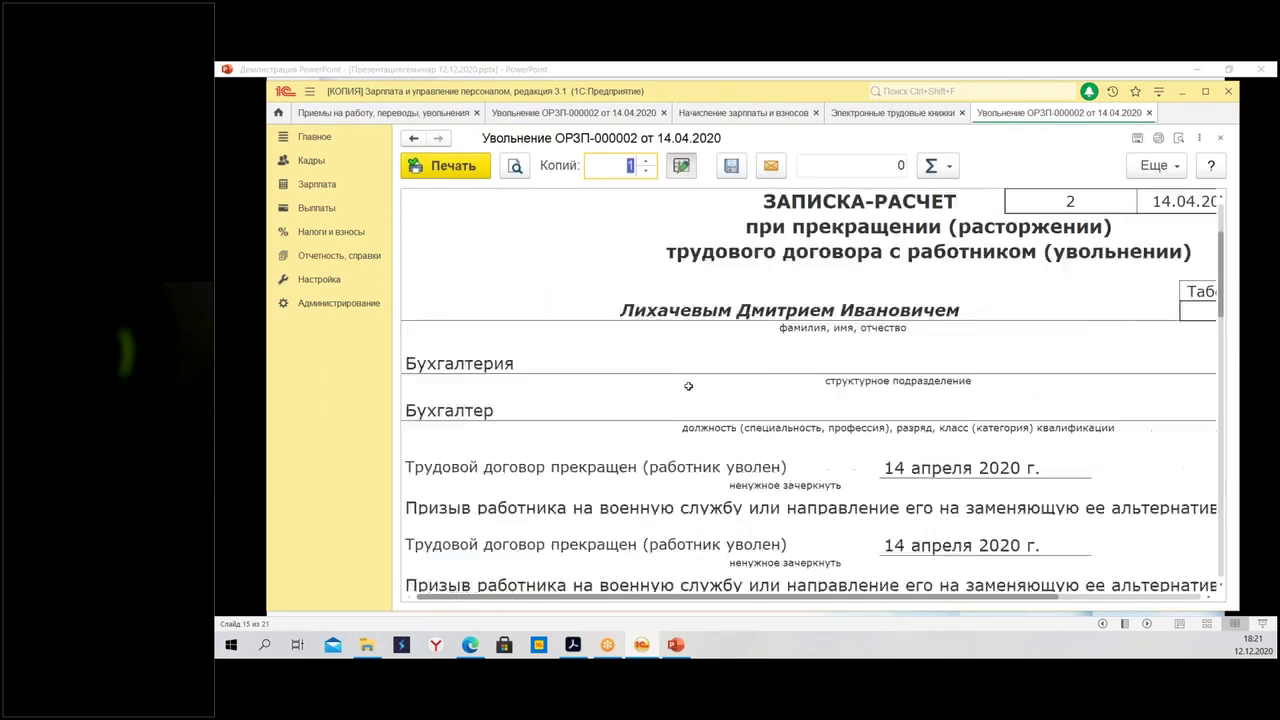
scroll(691, 407, down, 9)
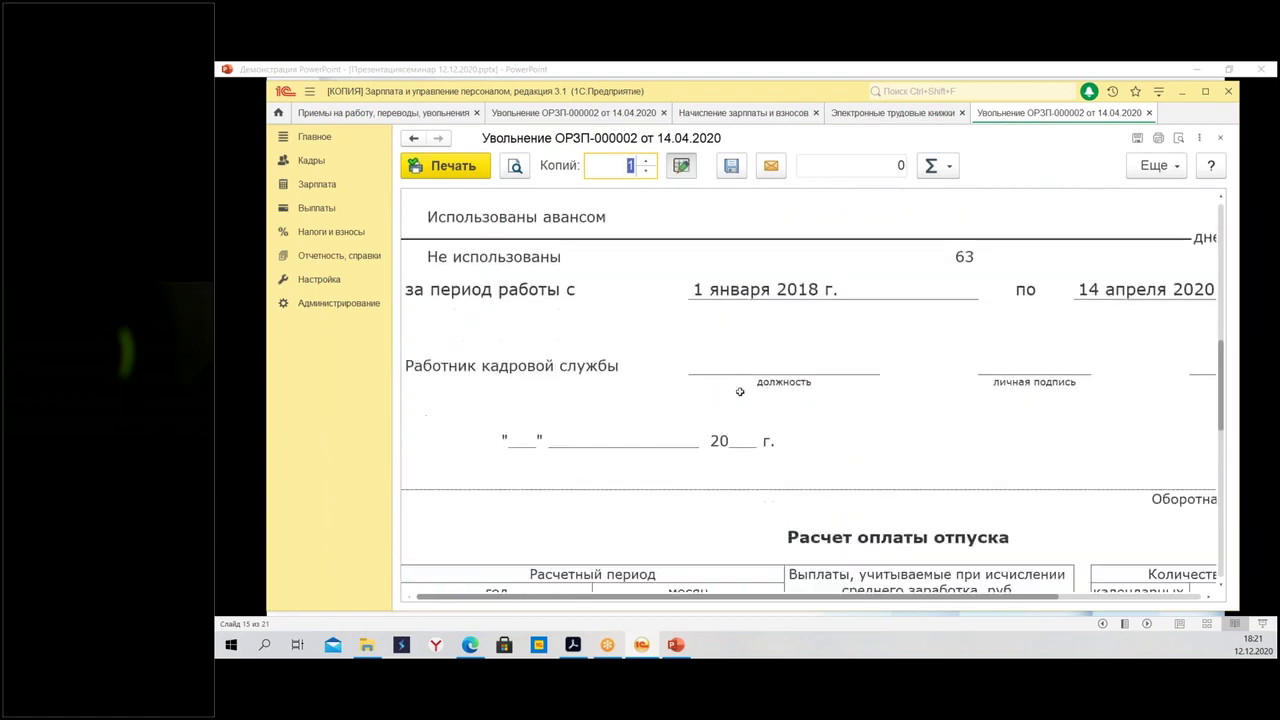
scroll(745, 396, down, 4)
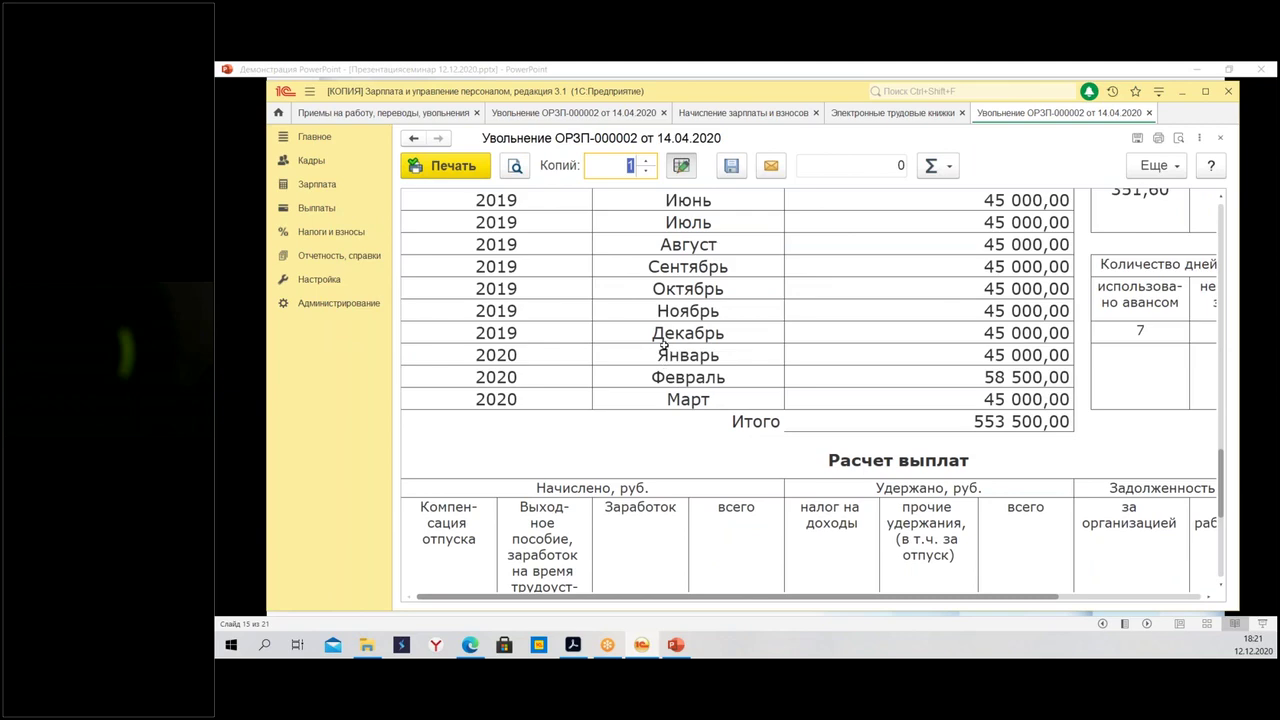
scroll(723, 353, up, 4)
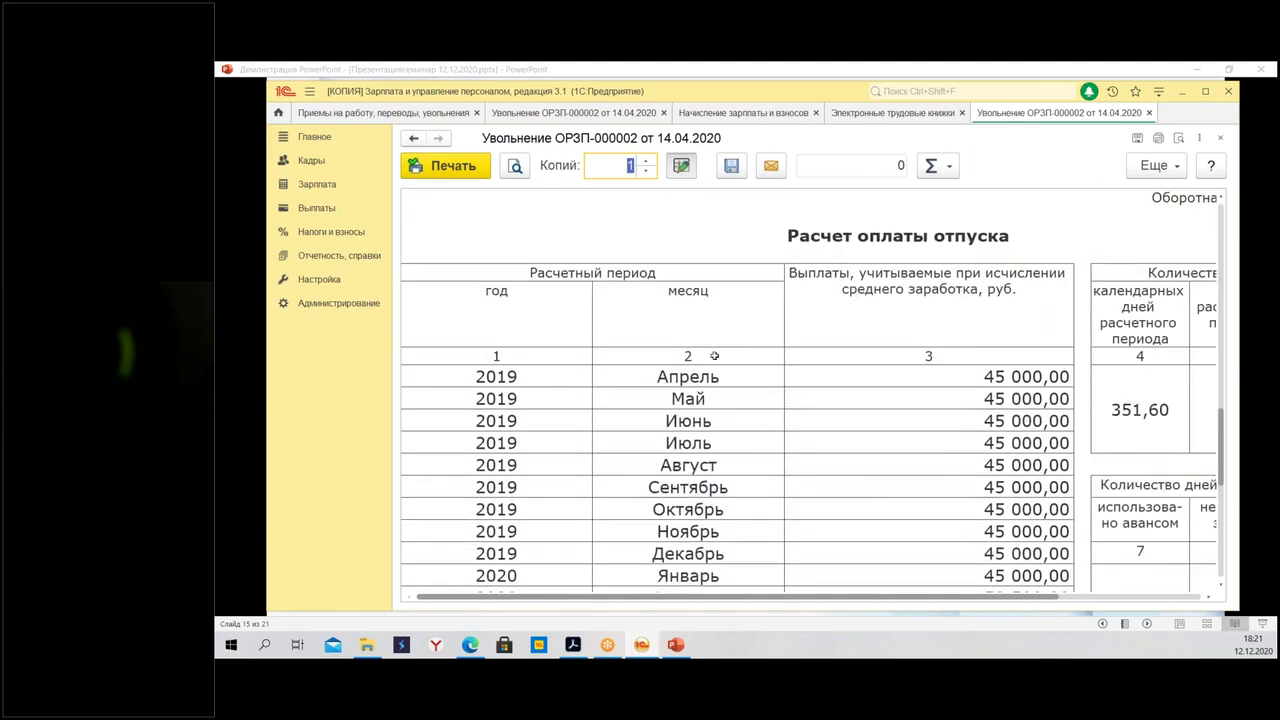
scroll(714, 360, down, 4)
scroll(730, 357, down, 4)
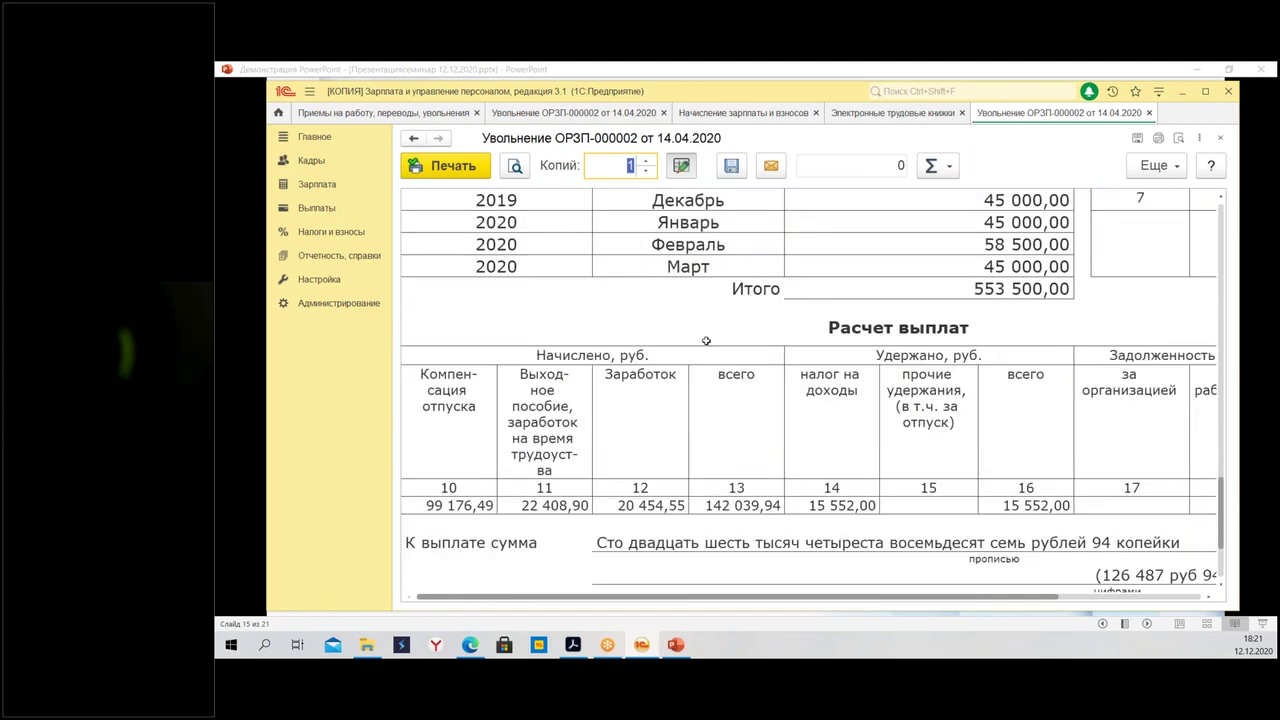
scroll(703, 338, down, 5)
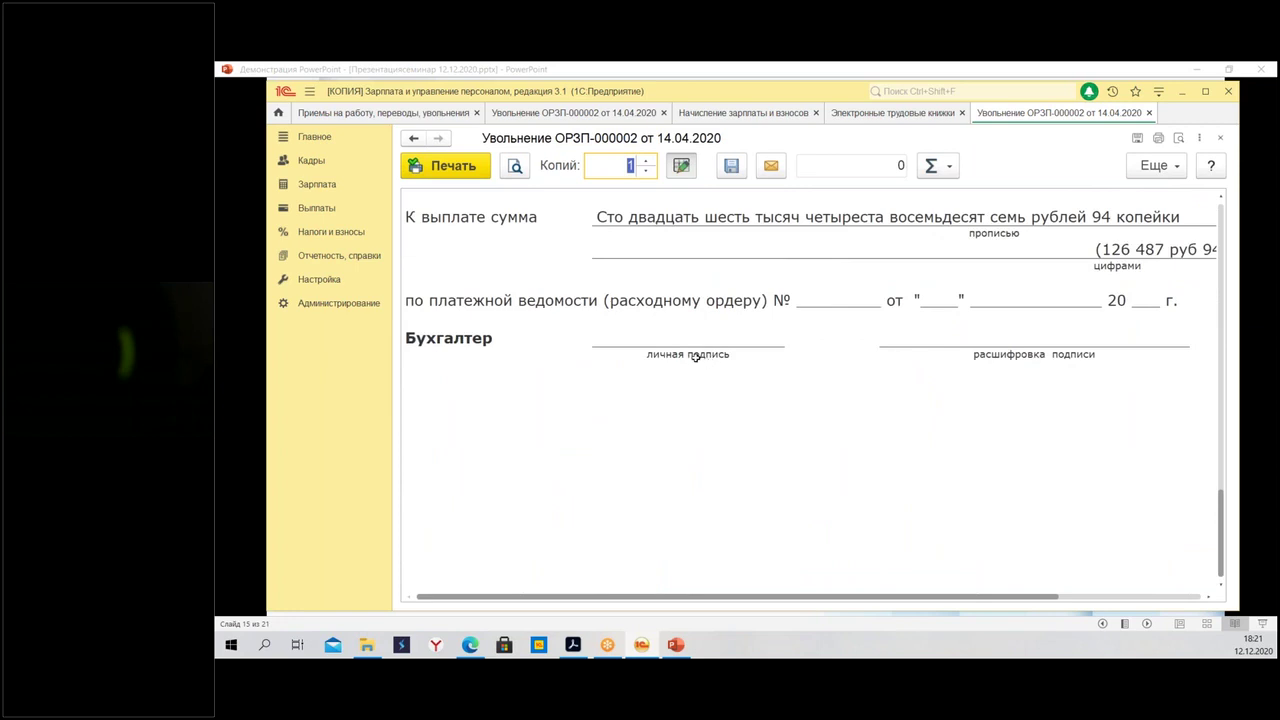
scroll(733, 343, up, 5)
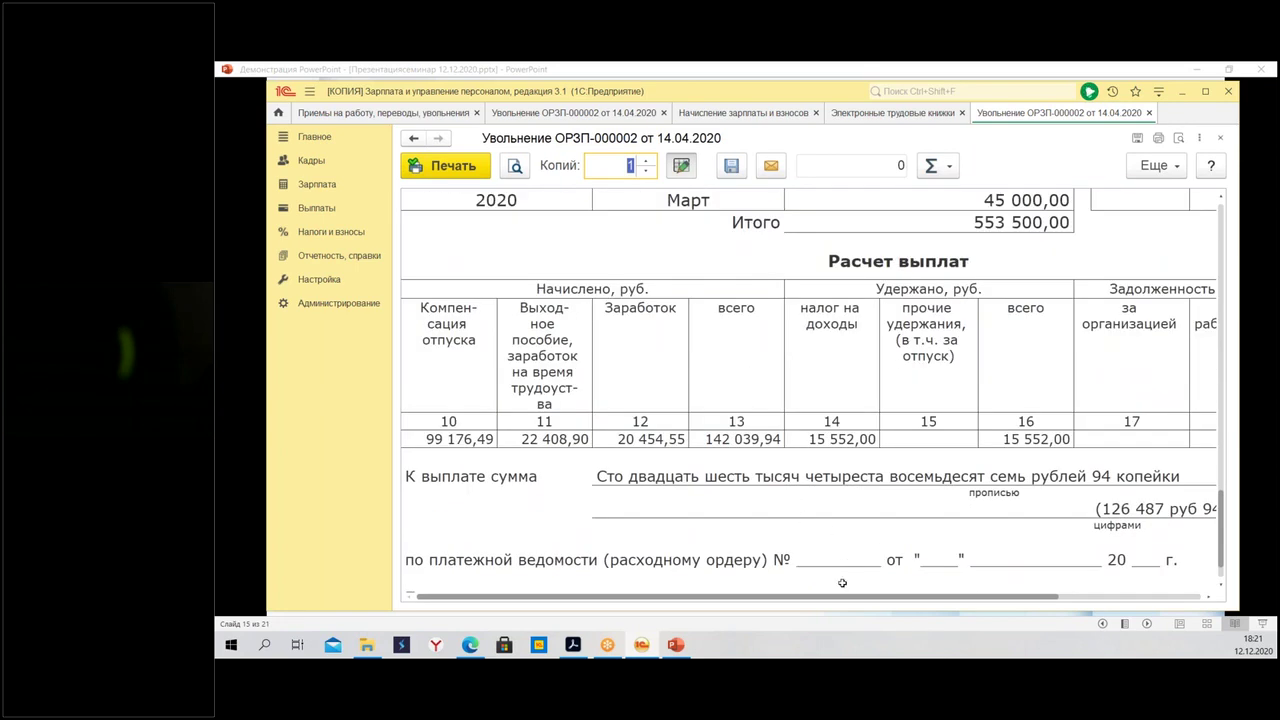
scroll(715, 505, down, 1)
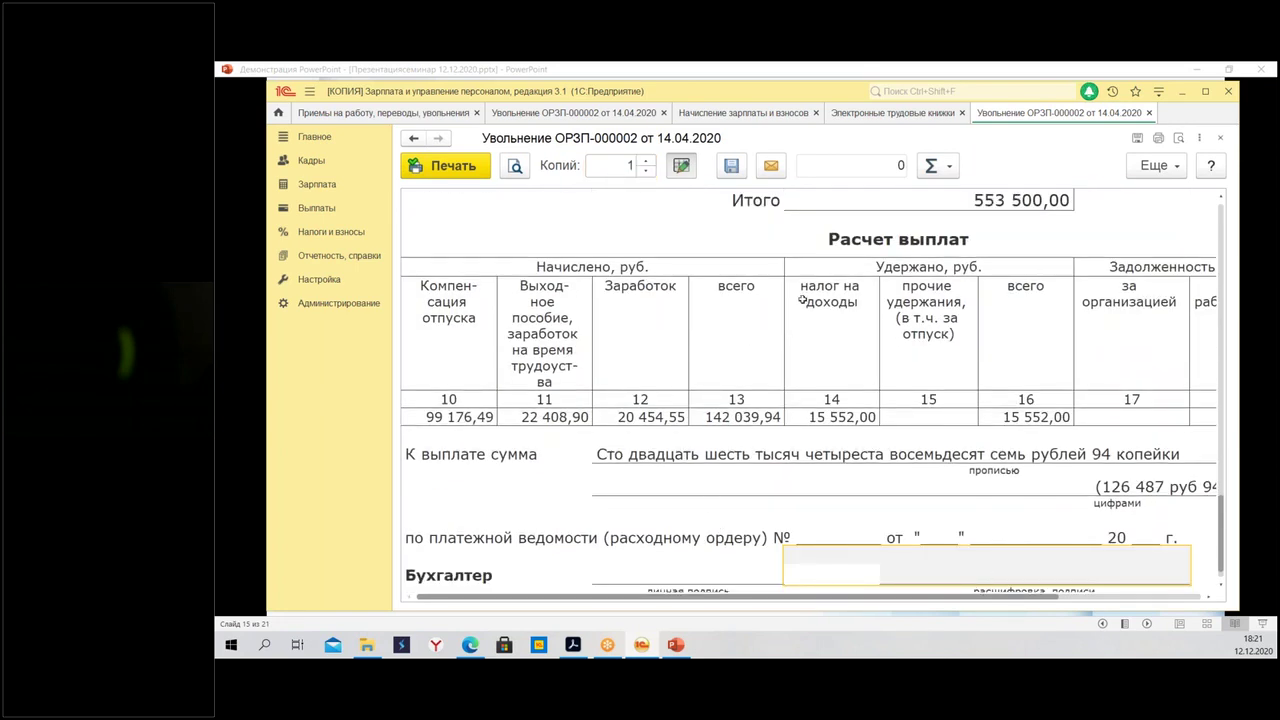
click(1150, 113)
Open the printed form Расчет среднего заработка, review its earnings, worked time, bonuses and daily average sections, and close it
click(1129, 171)
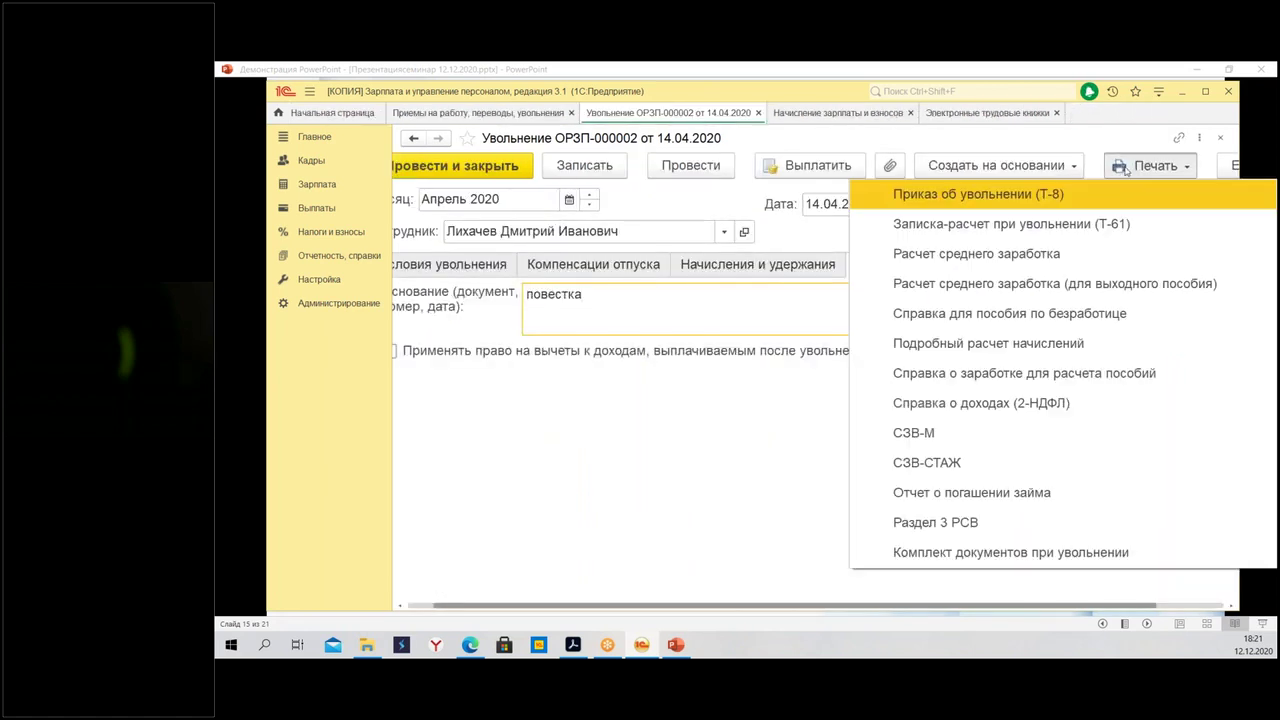
click(1002, 262)
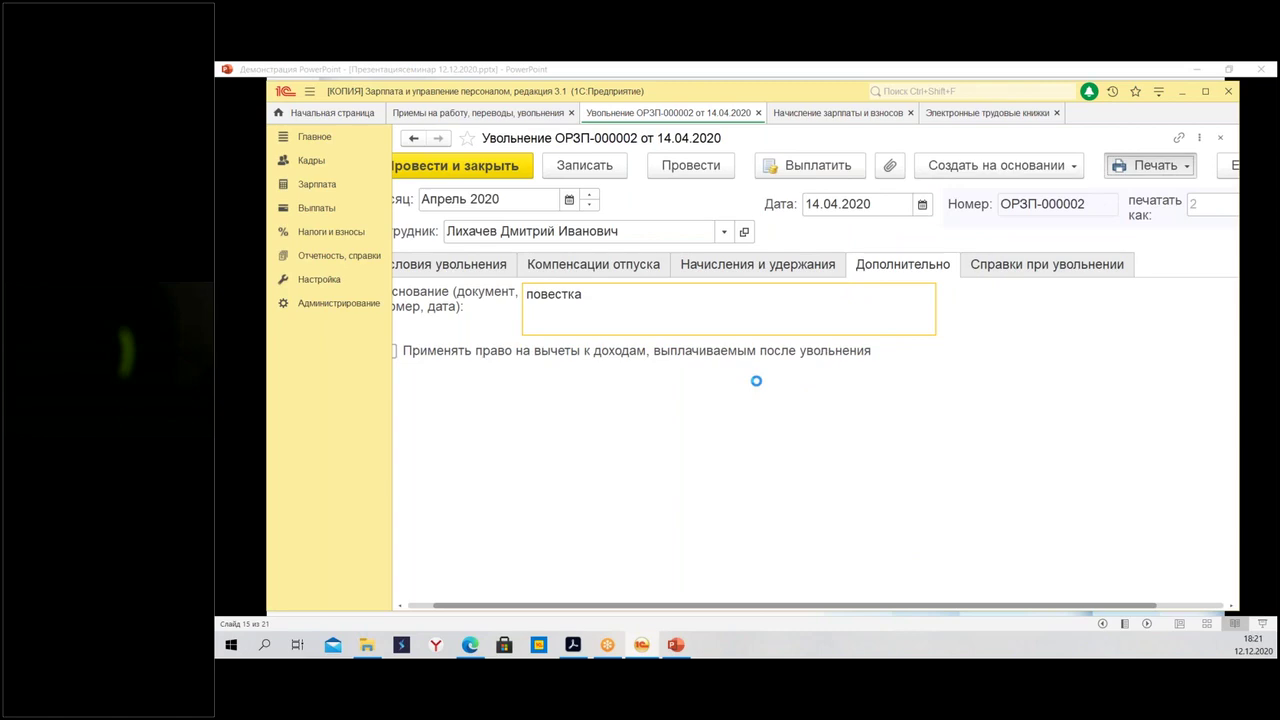
scroll(791, 424, down, 5)
scroll(791, 424, down, 2)
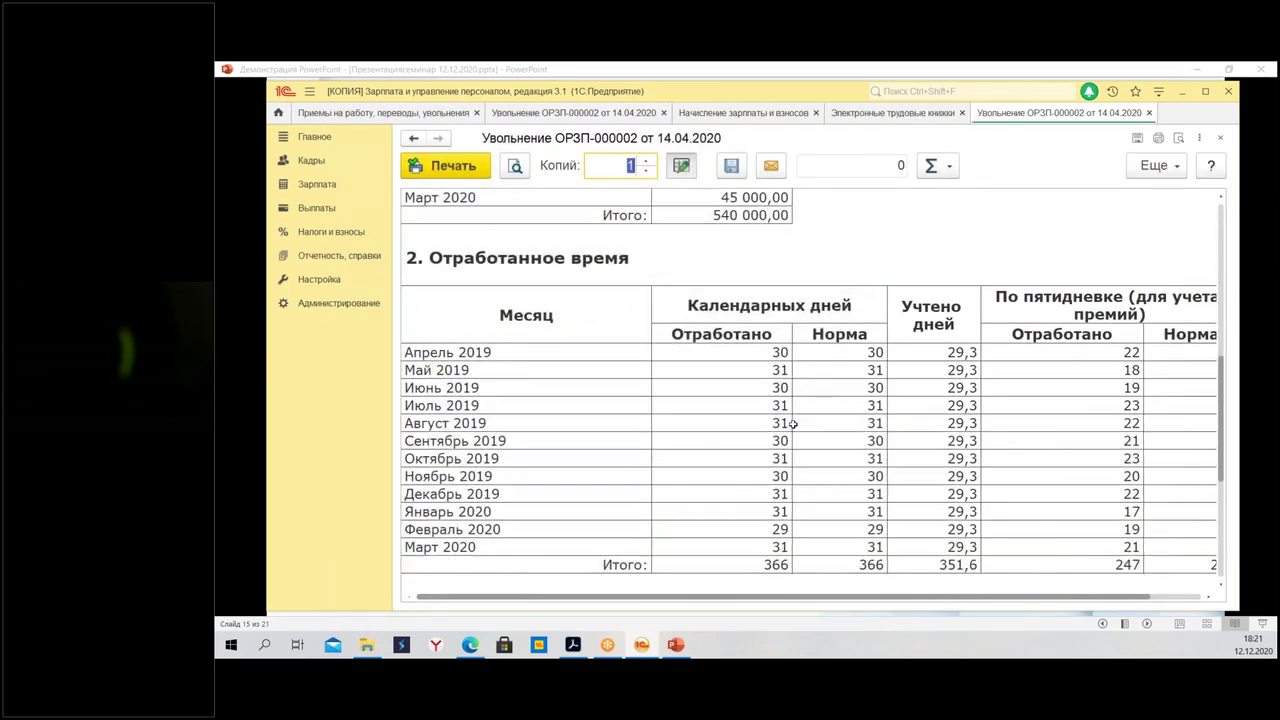
scroll(790, 440, down, 3)
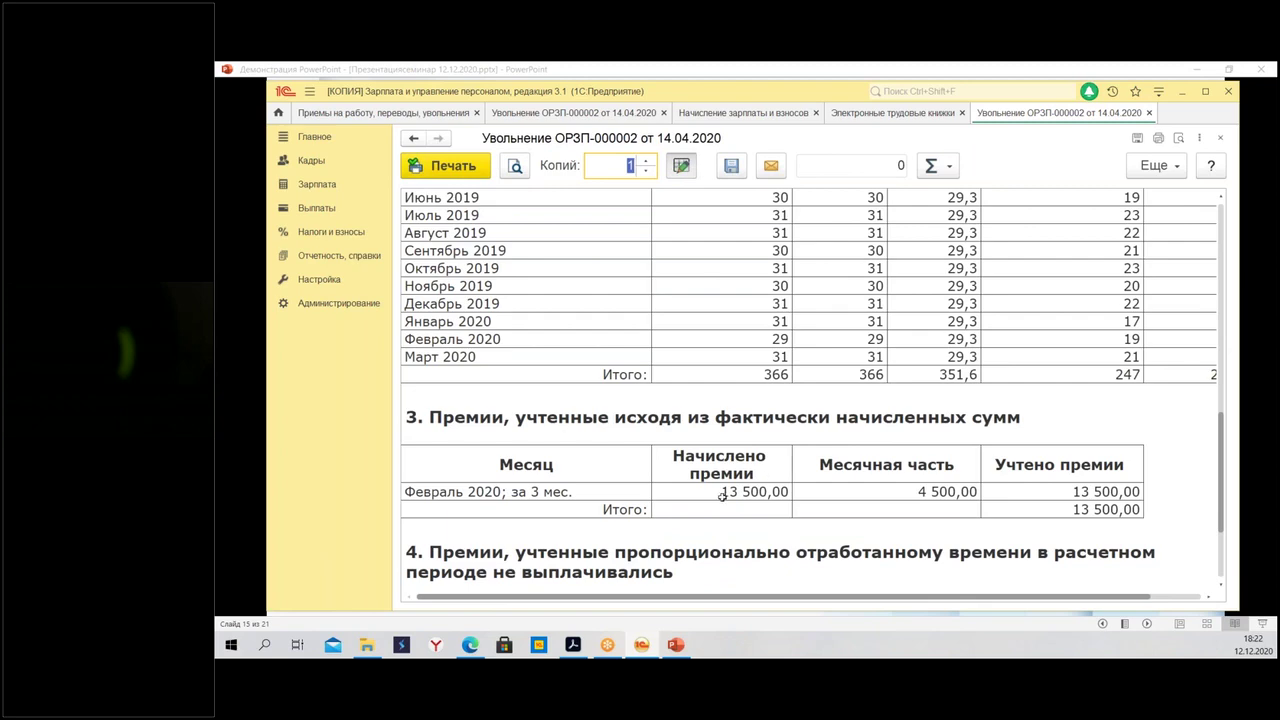
scroll(730, 490, down, 3)
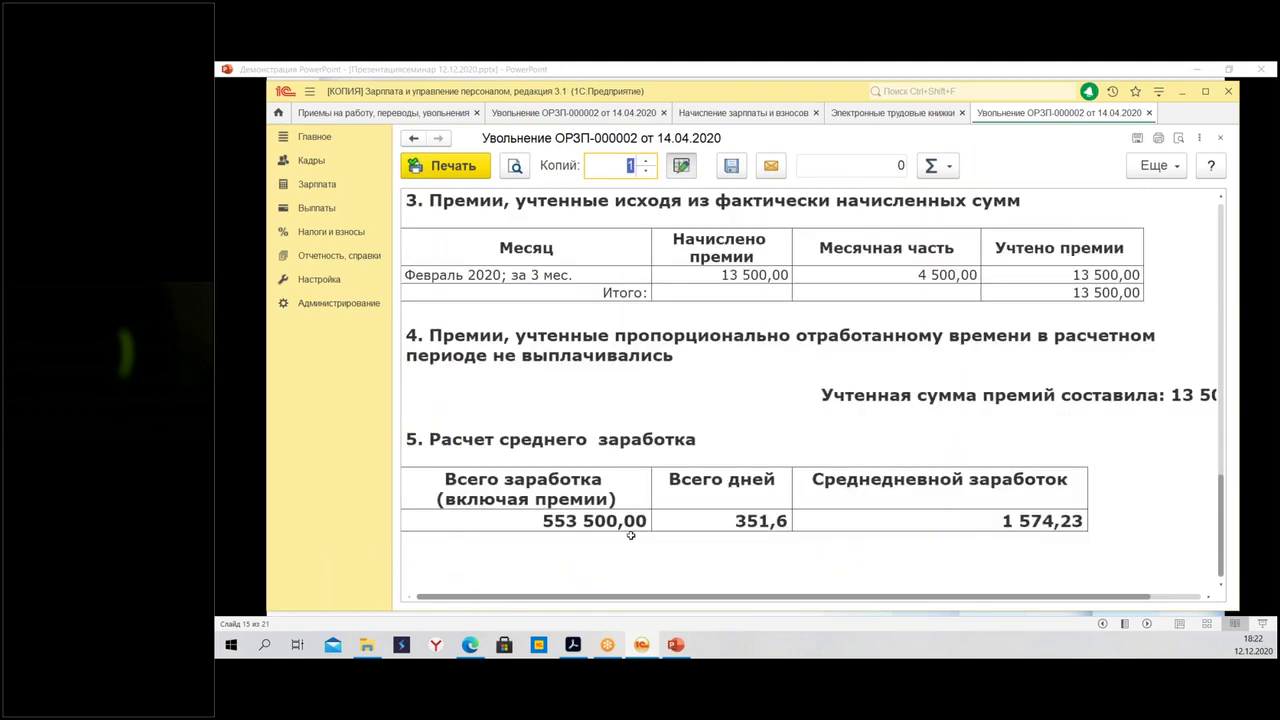
scroll(1103, 258, up, 7)
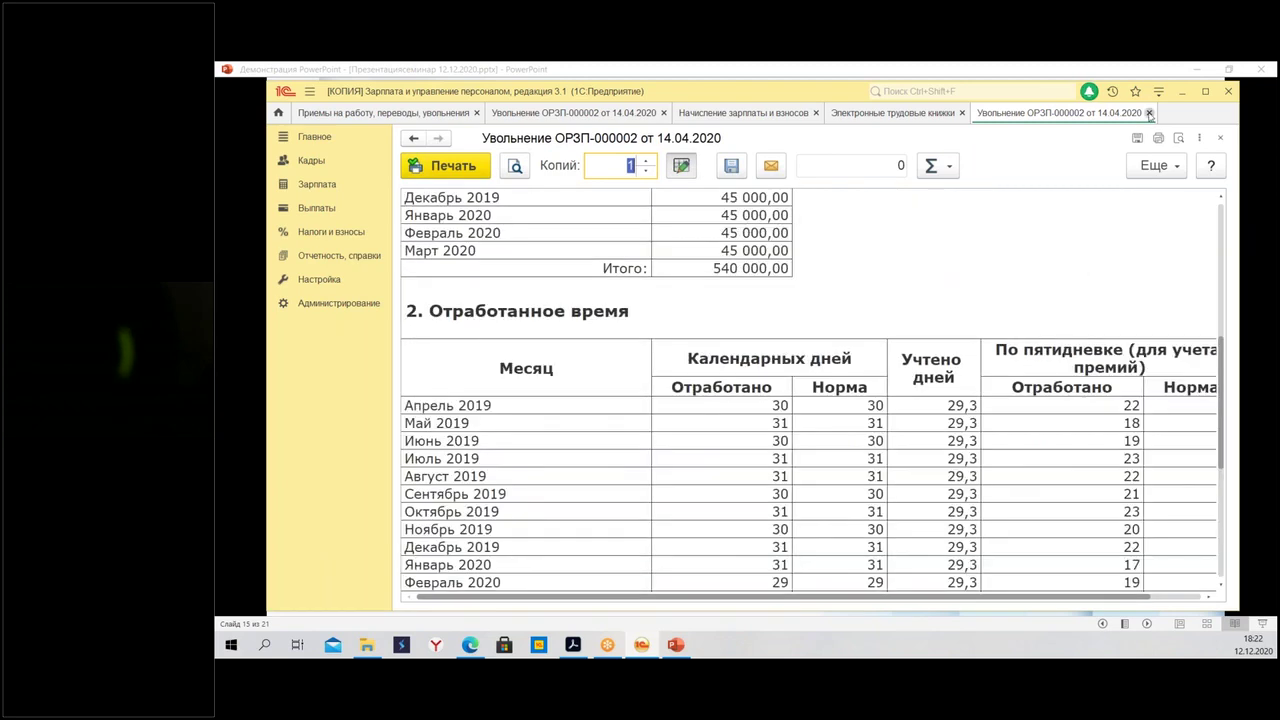
click(1149, 113)
Open the printed form Расчет среднего заработка (для выходного пособия), review its calculation period, earnings, worked days and bonuses, and close it
click(1148, 167)
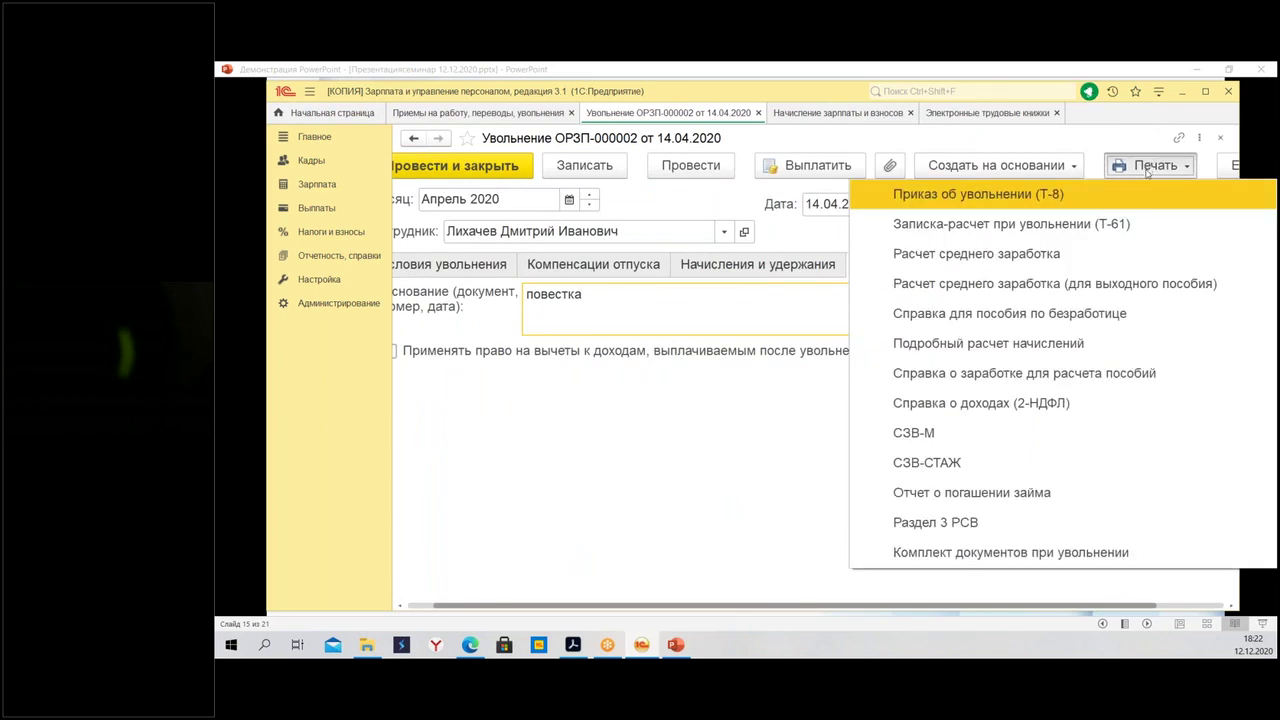
click(1000, 283)
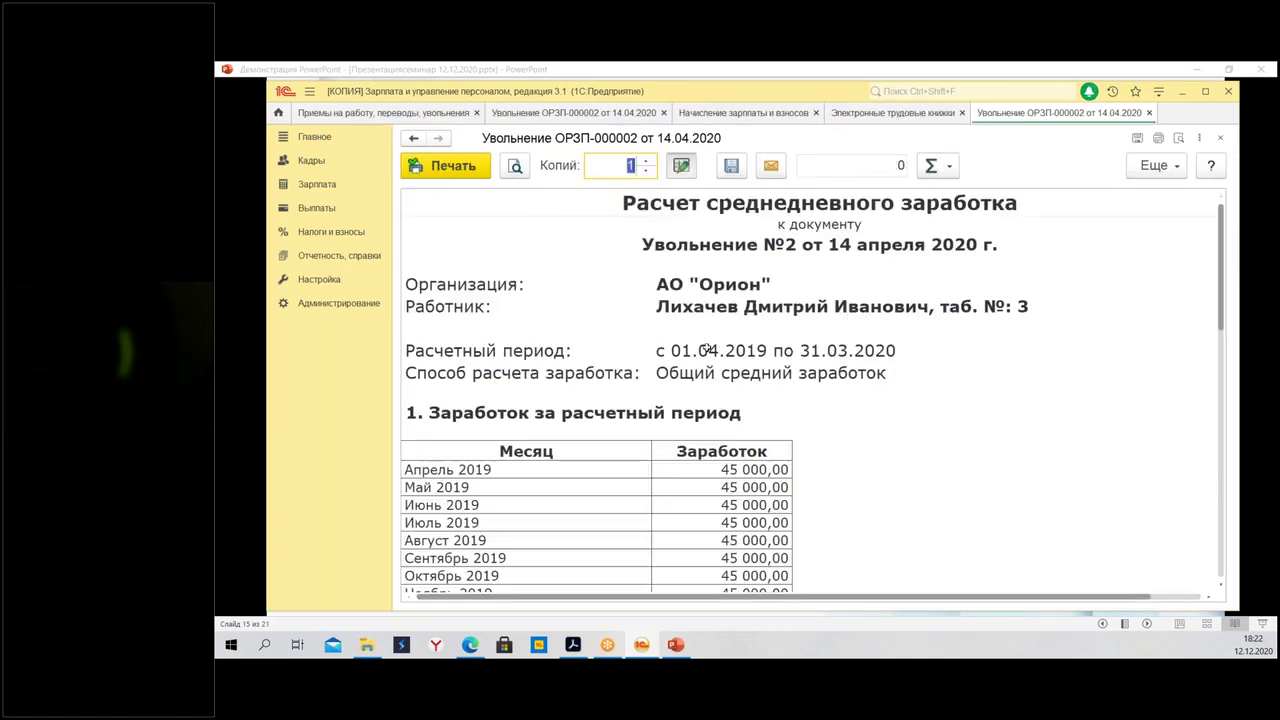
scroll(866, 340, down, 6)
scroll(862, 362, up, 5)
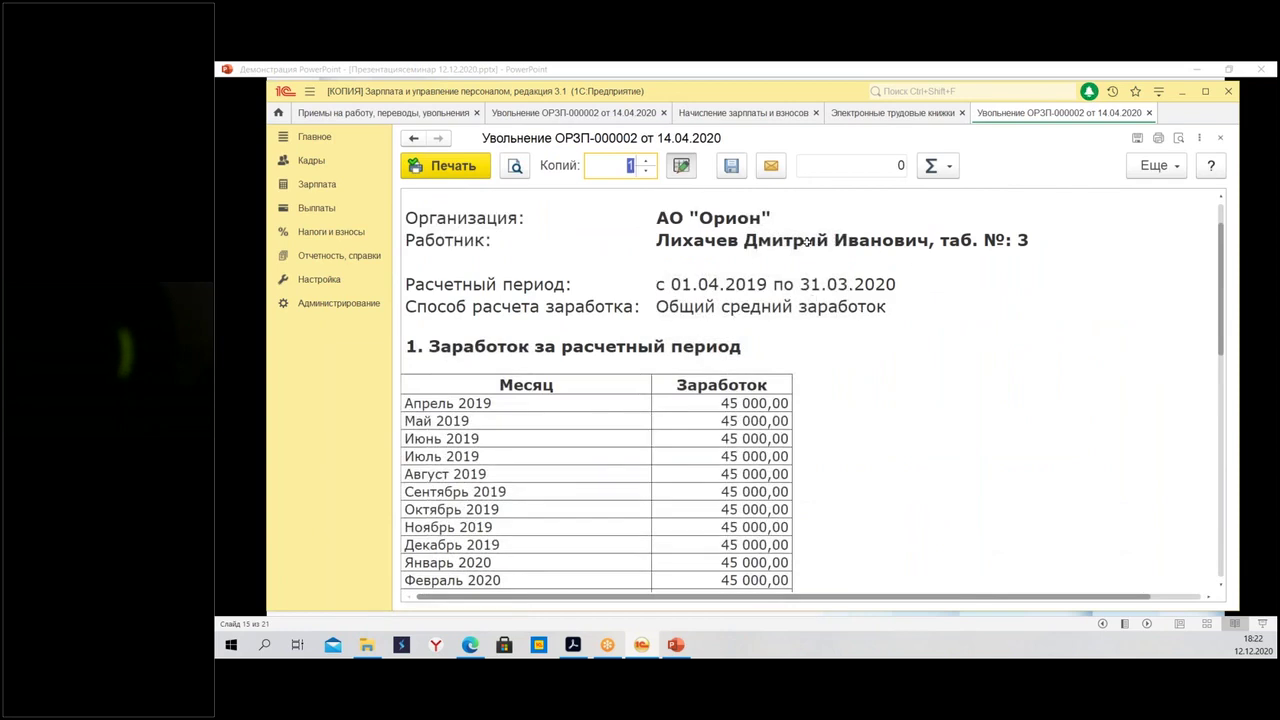
click(737, 280)
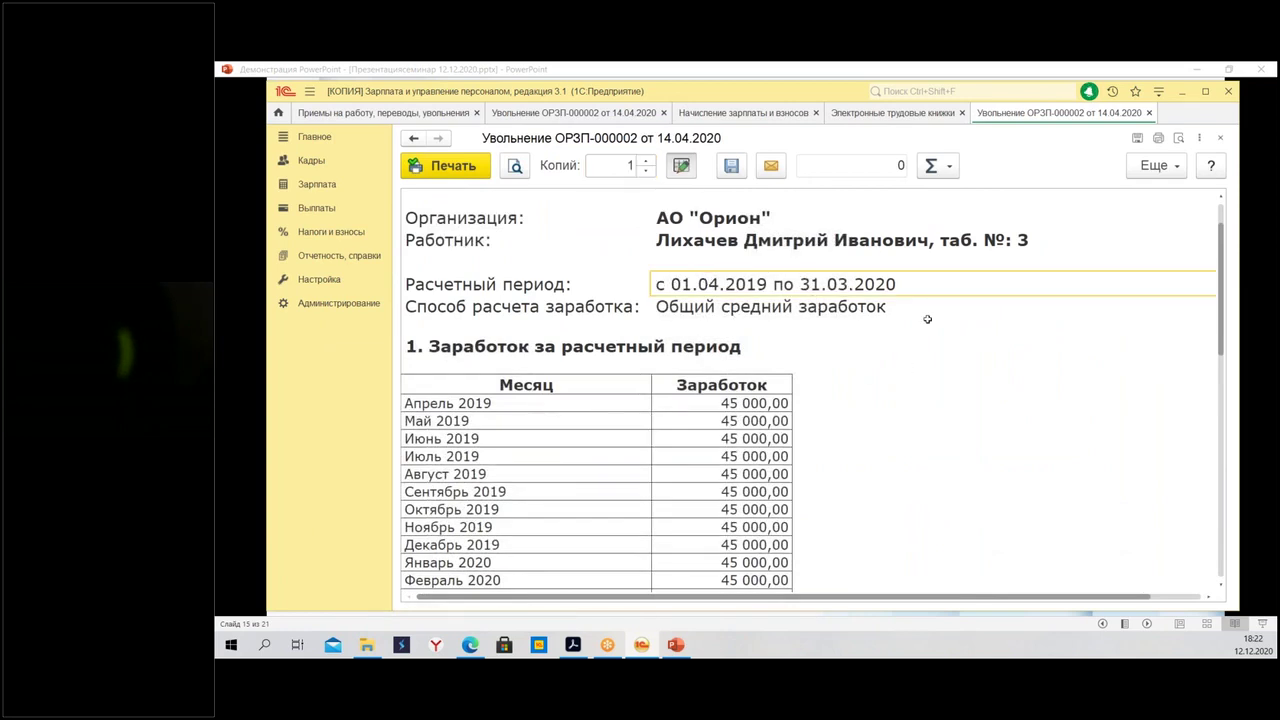
scroll(891, 336, down, 3)
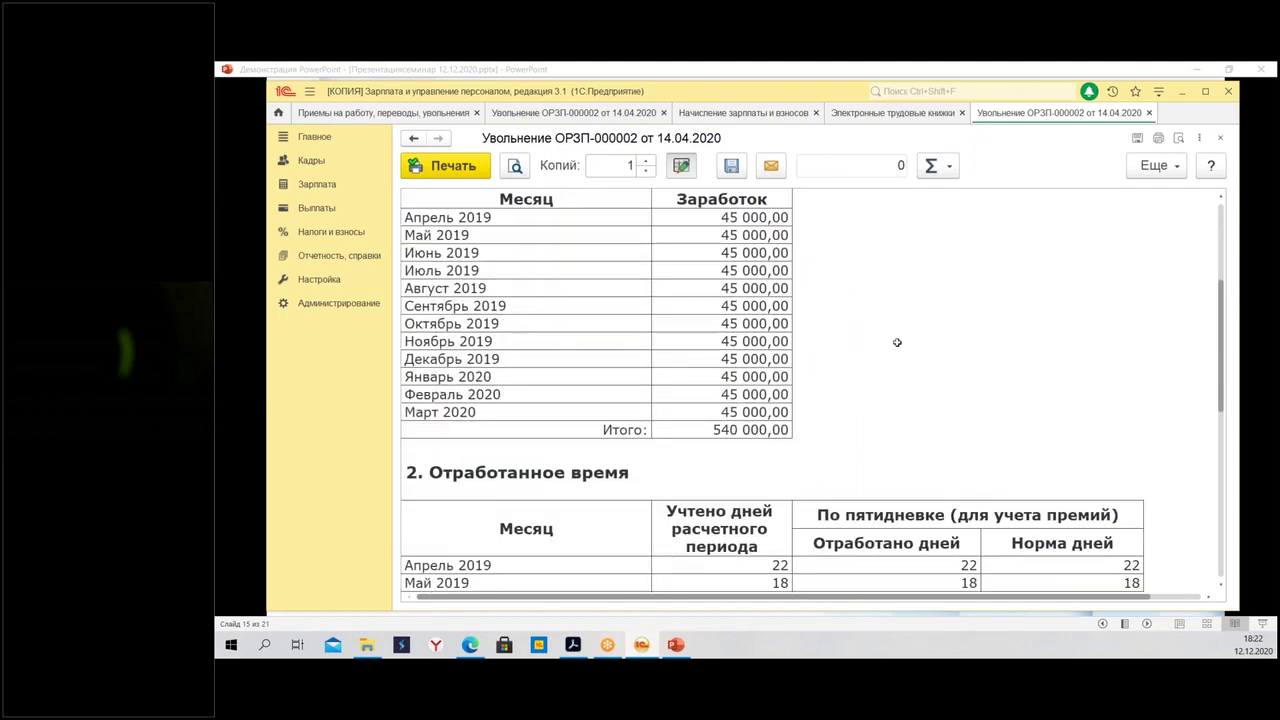
scroll(897, 342, up, 4)
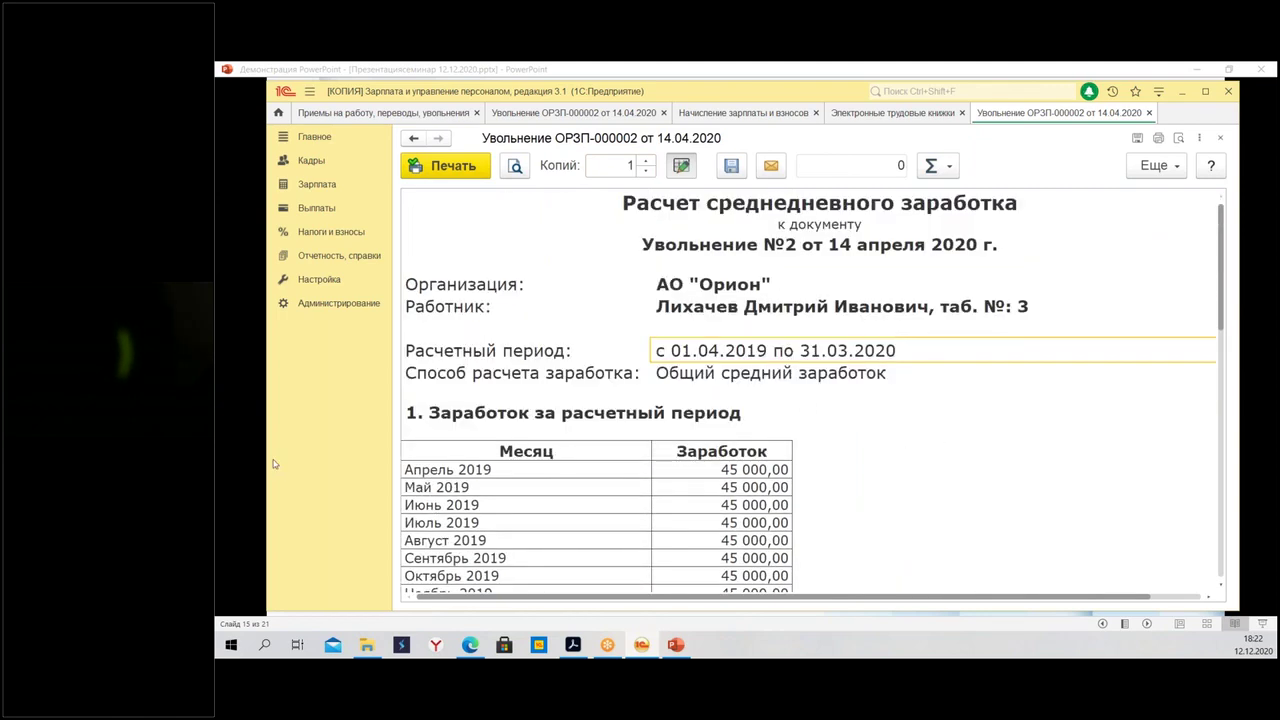
scroll(891, 534, down, 6)
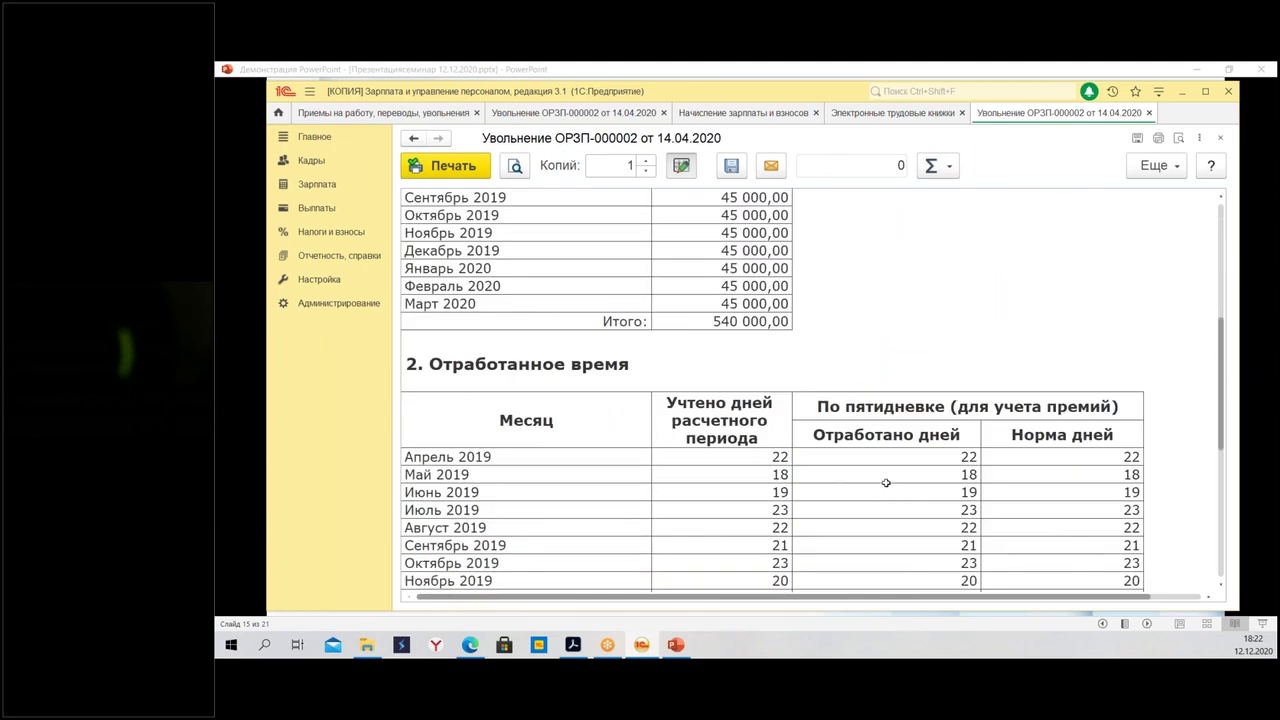
scroll(881, 487, down, 6)
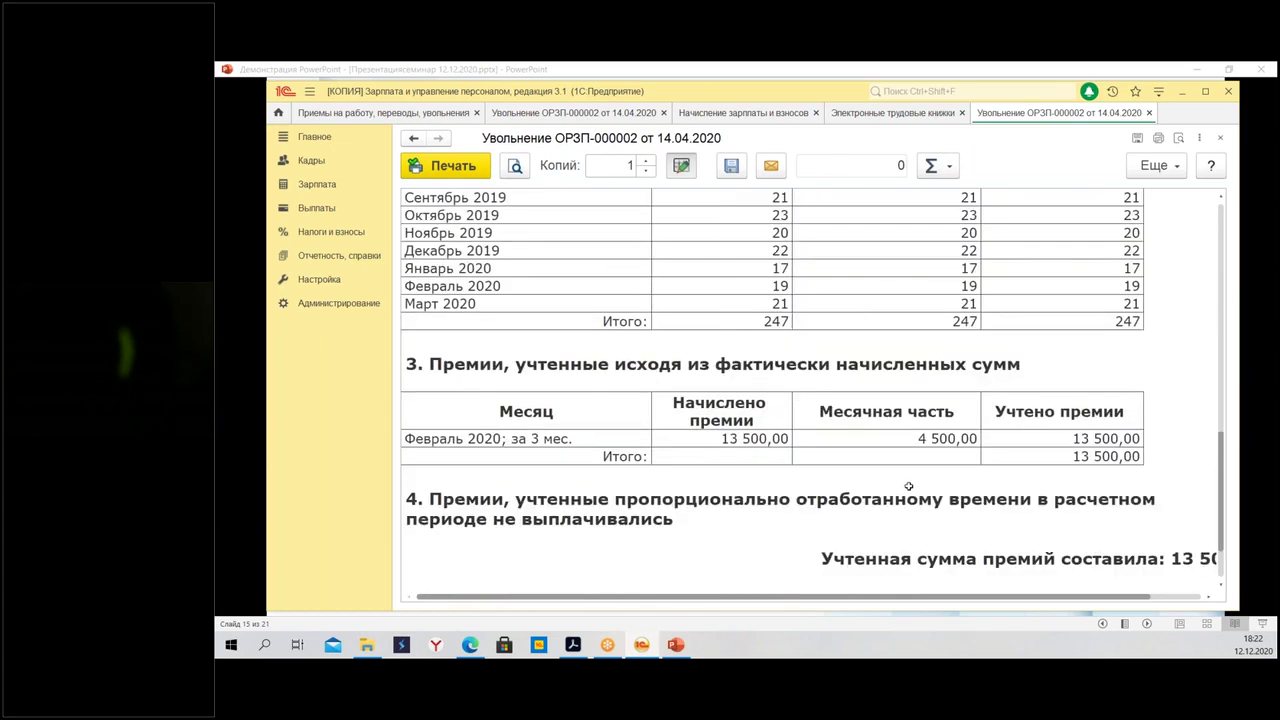
scroll(908, 486, up, 5)
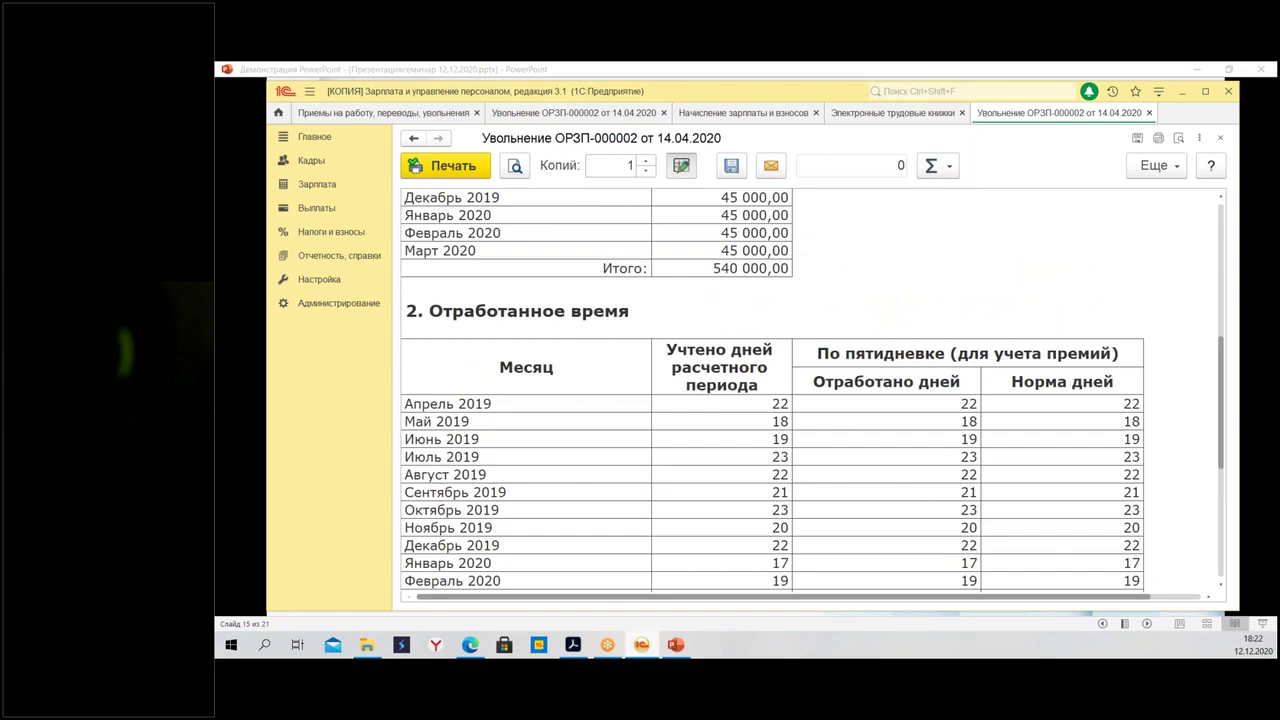
click(1150, 113)
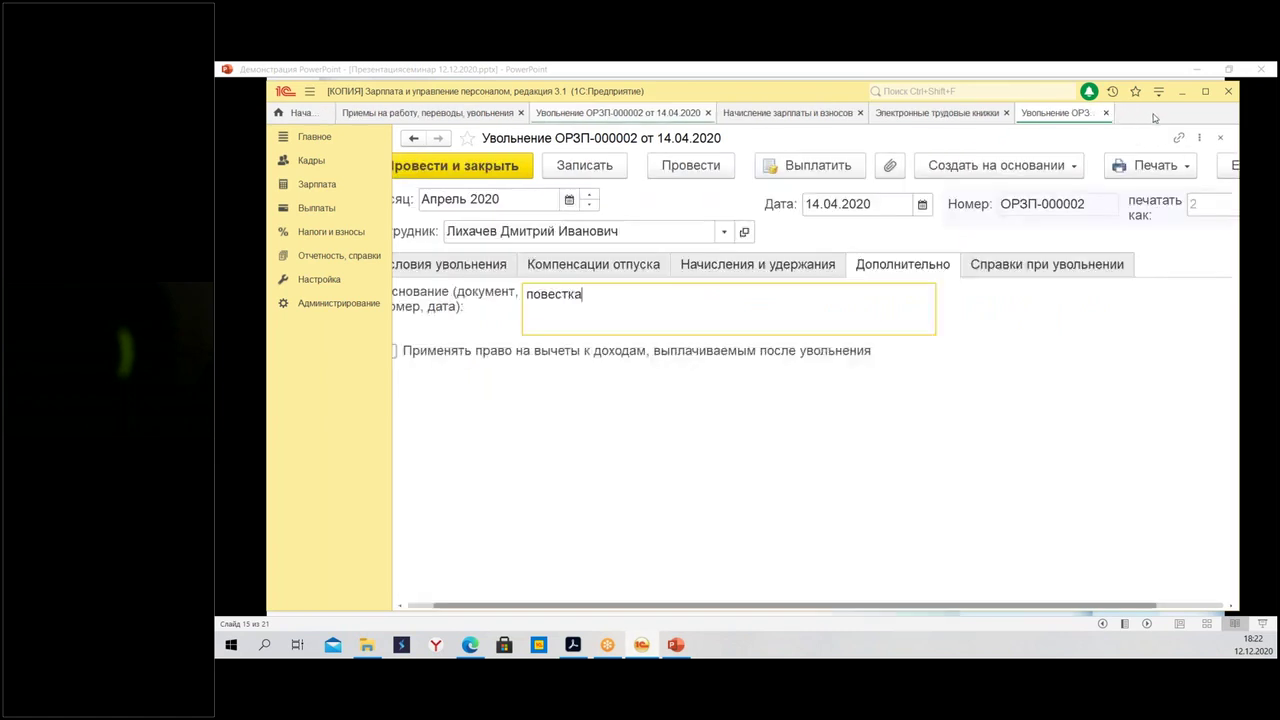
Open the printed form Подробный расчет начислений, examine its average earnings, severance and vacation compensation periods and paid days, and close it
click(1122, 172)
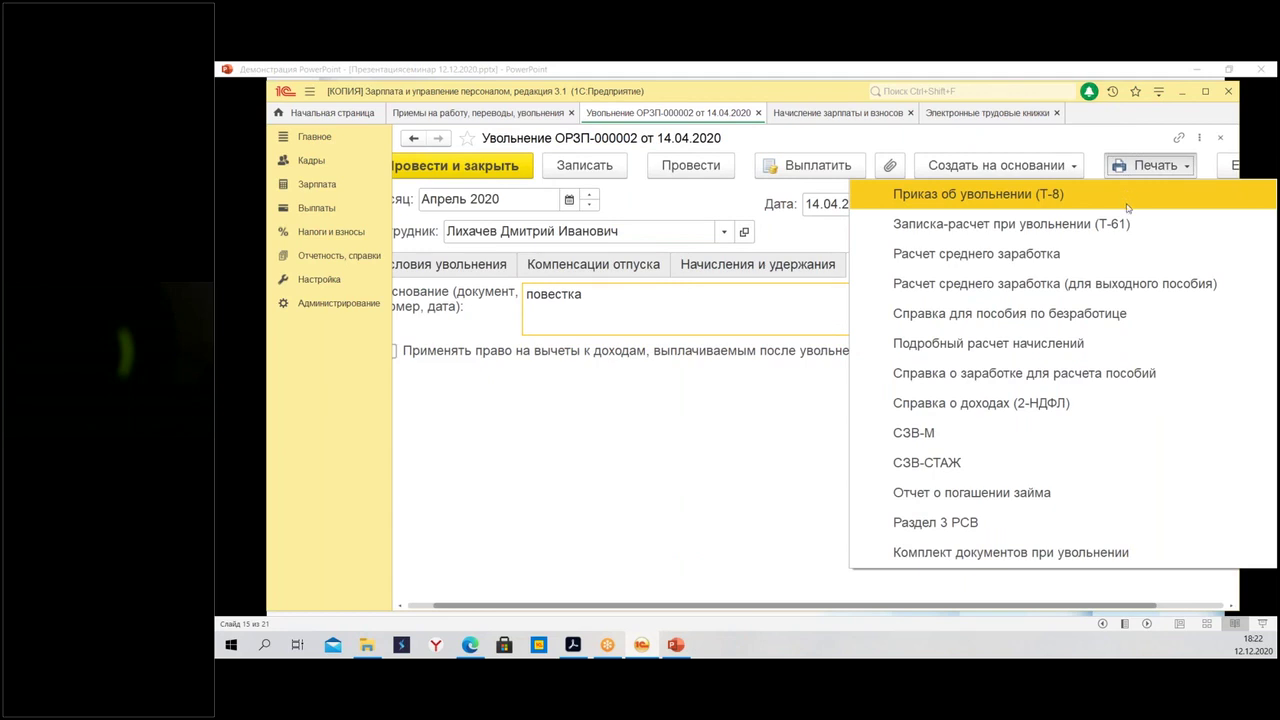
click(1012, 344)
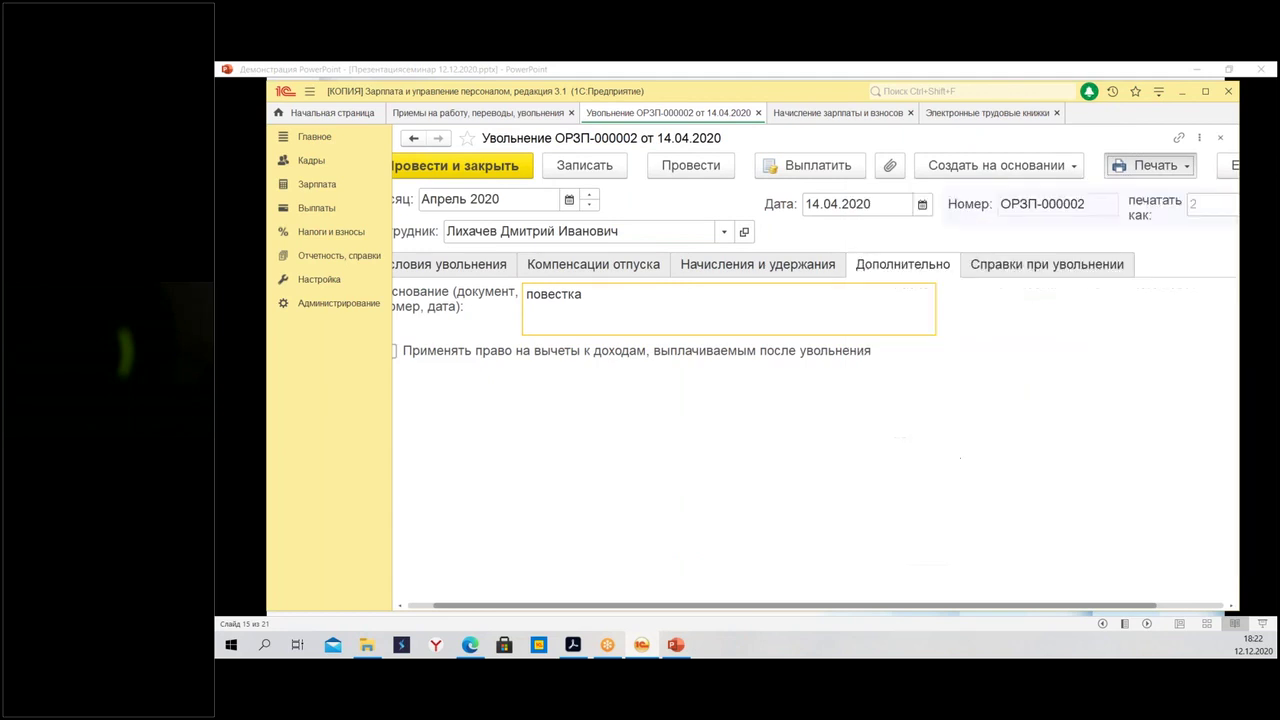
scroll(793, 340, down, 3)
scroll(793, 340, down, 8)
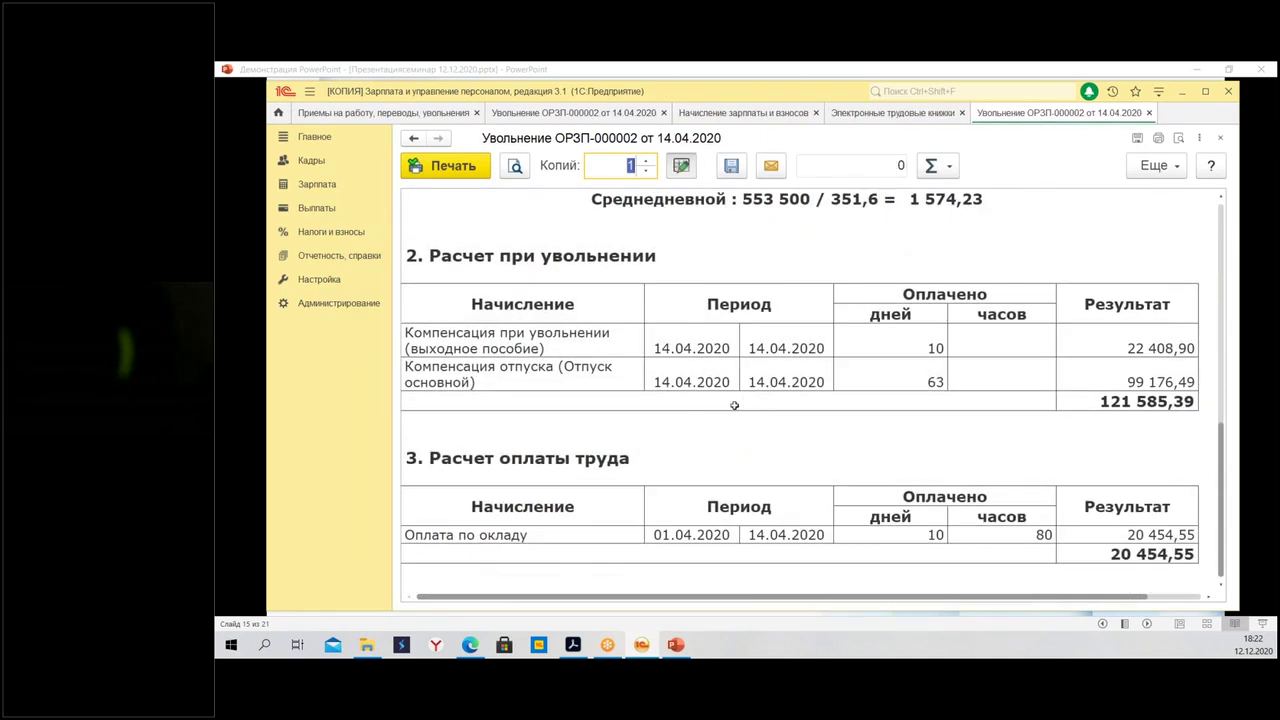
click(505, 342)
click(703, 348)
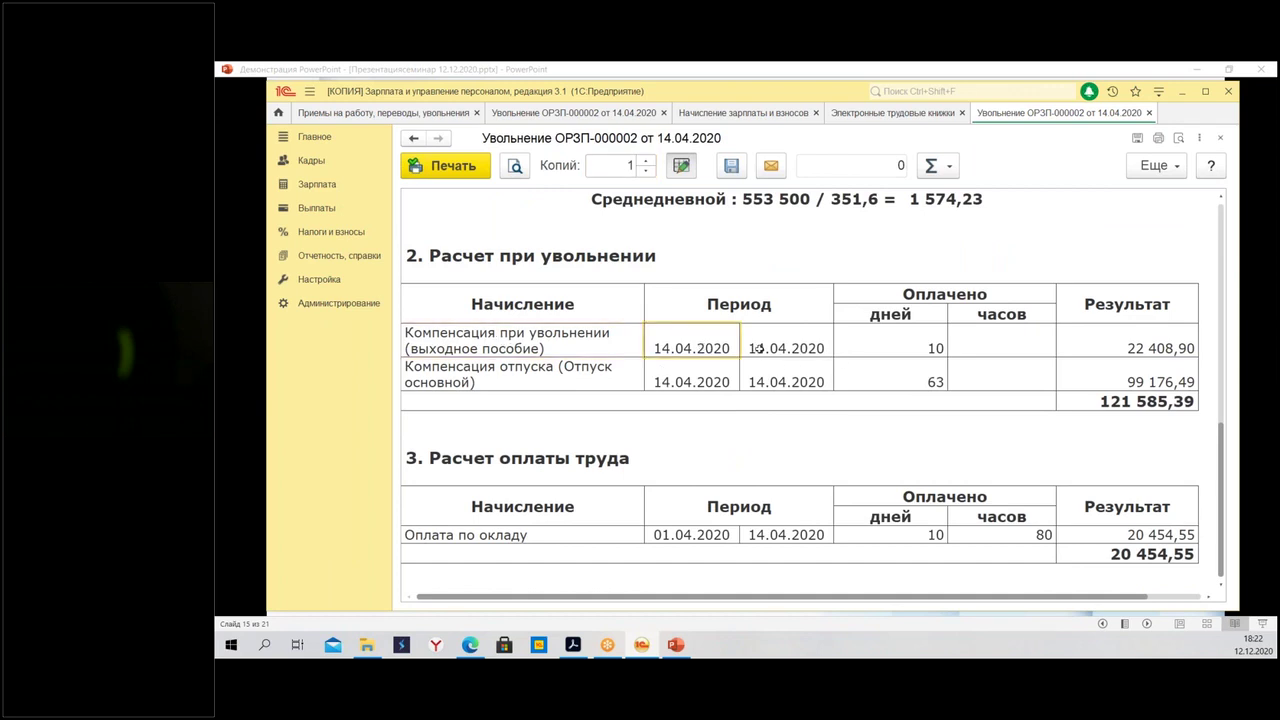
drag(675, 343, 790, 353)
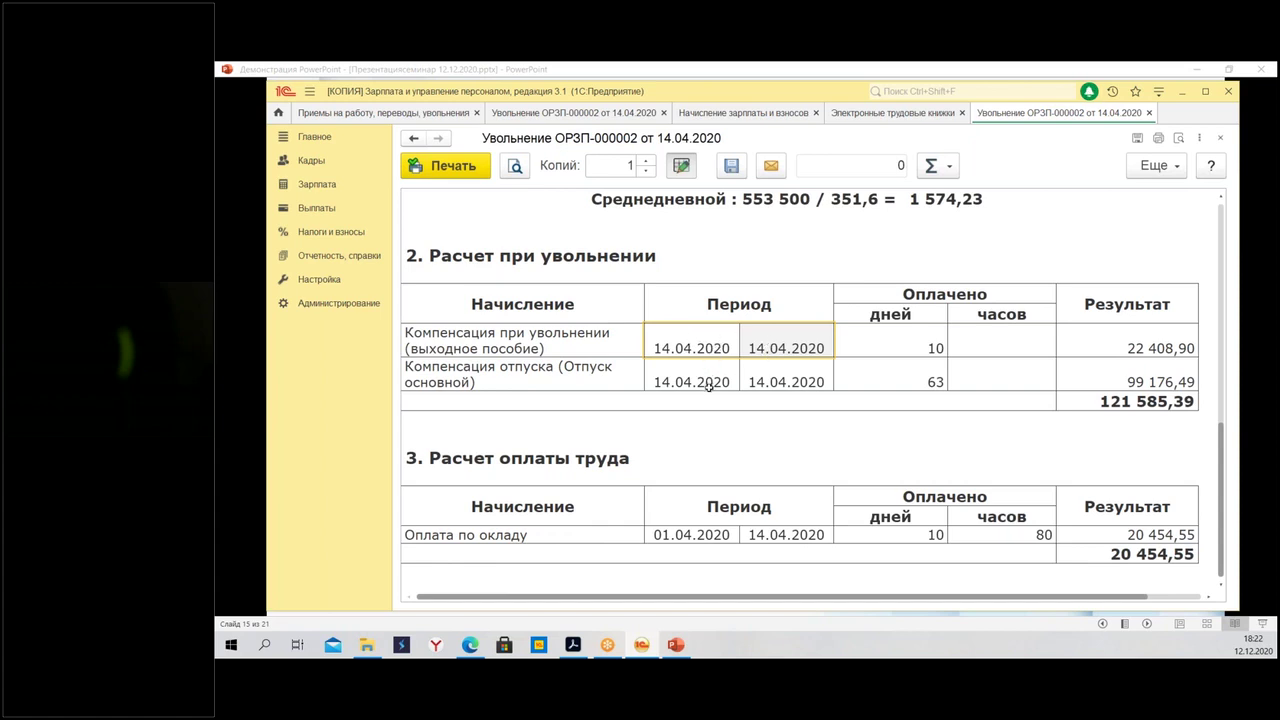
click(901, 343)
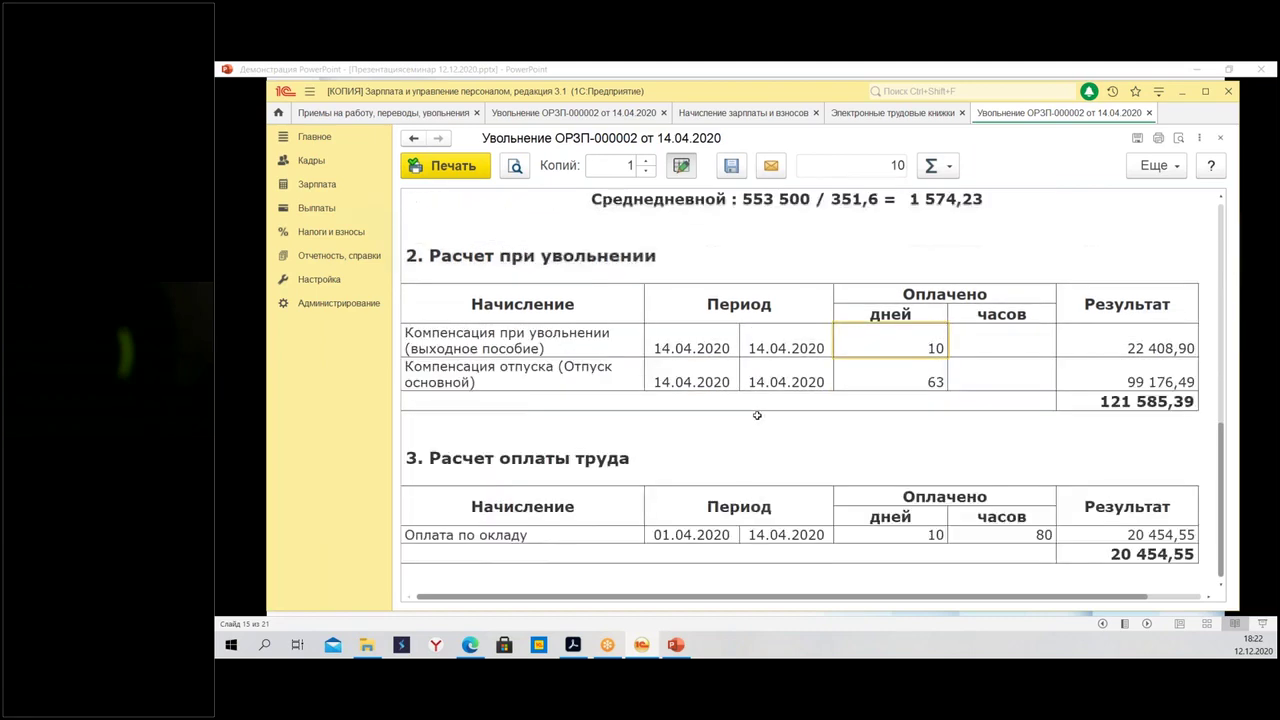
scroll(757, 414, up, 1)
scroll(1002, 268, up, 6)
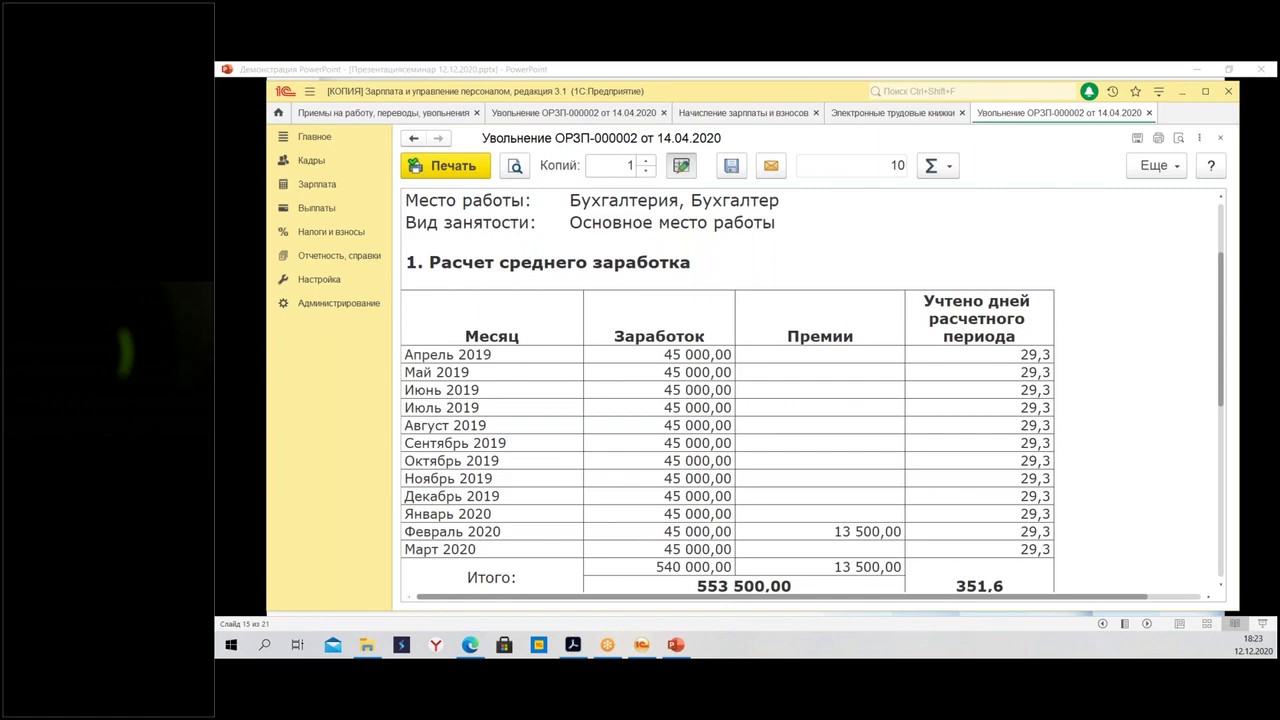
scroll(1030, 332, down, 15)
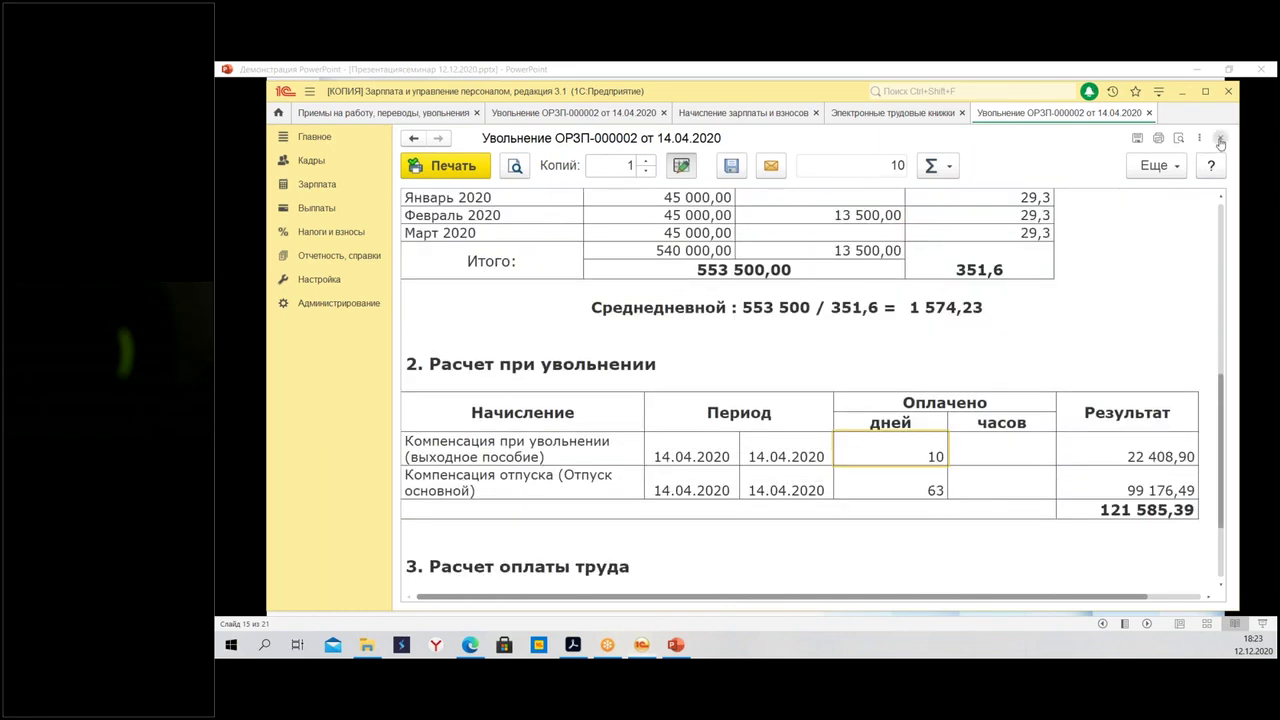
click(1220, 137)
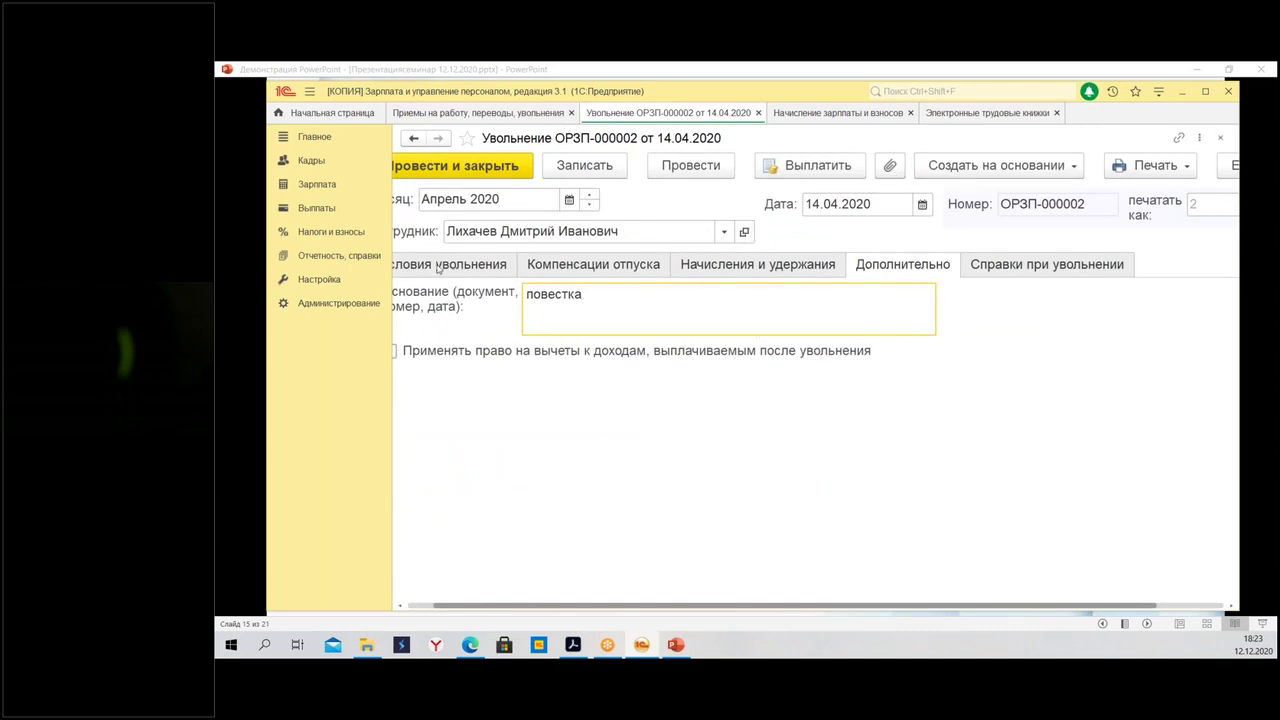
Check the dismissal's contributions among its accruals and deductions, and return to the additional details
click(732, 266)
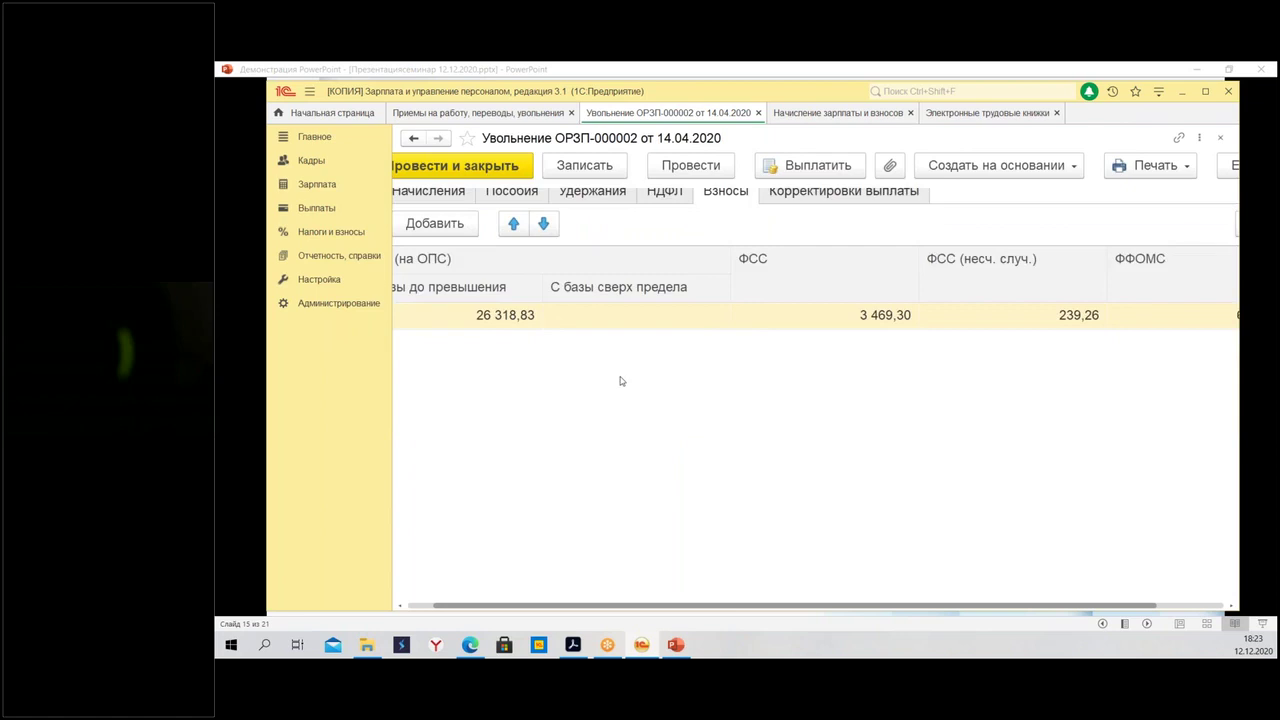
scroll(620, 374, up, 2)
click(943, 268)
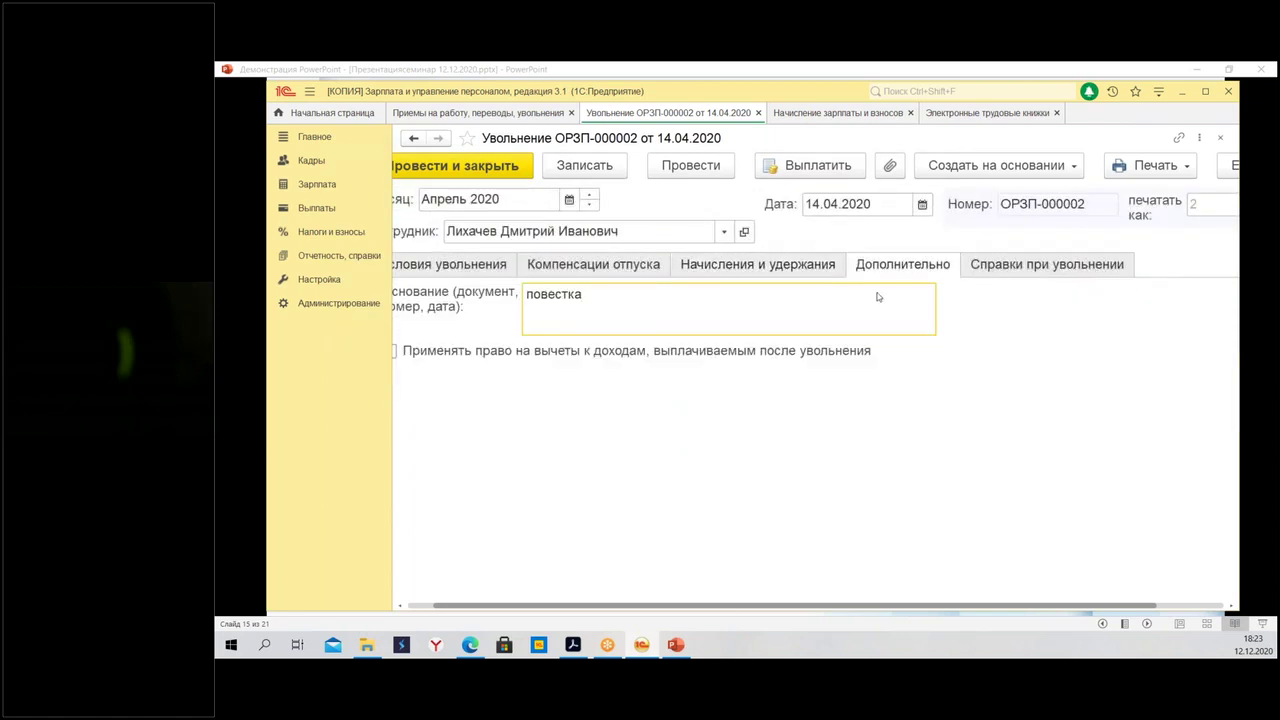
Generate the print set Комплект документов при увольнении for the dismissal and dismiss the messages
click(1140, 166)
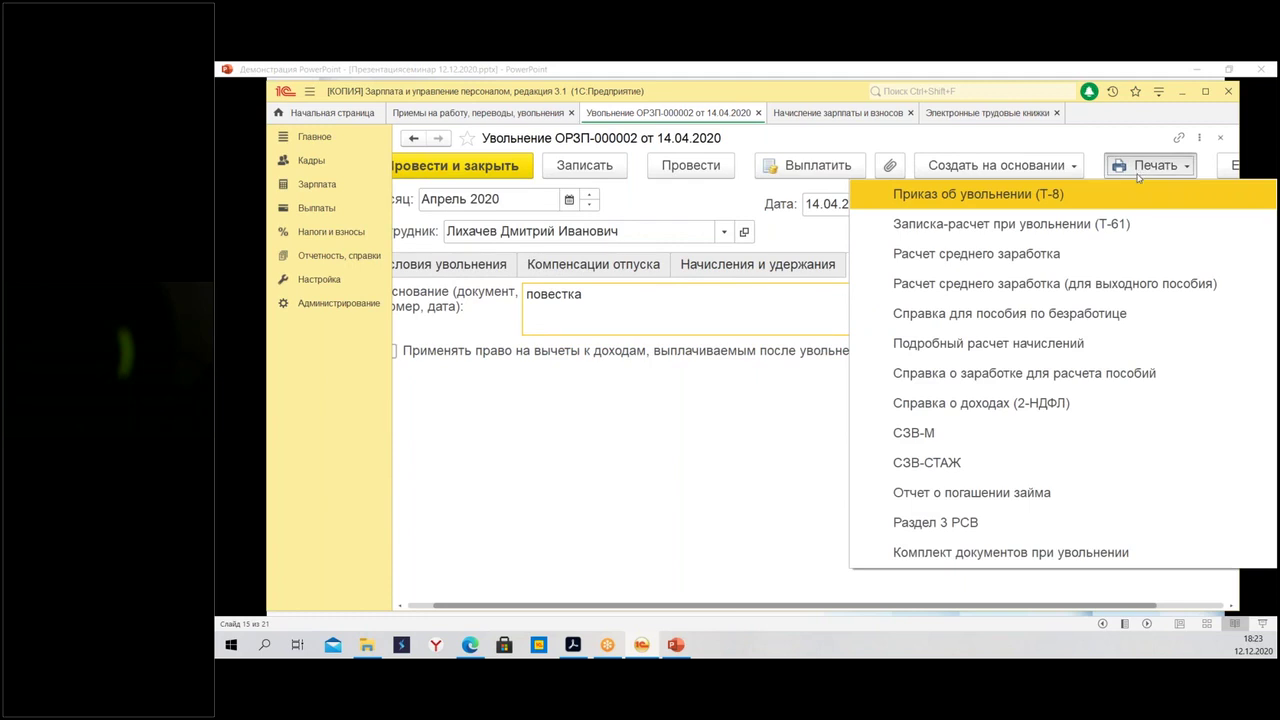
click(1020, 555)
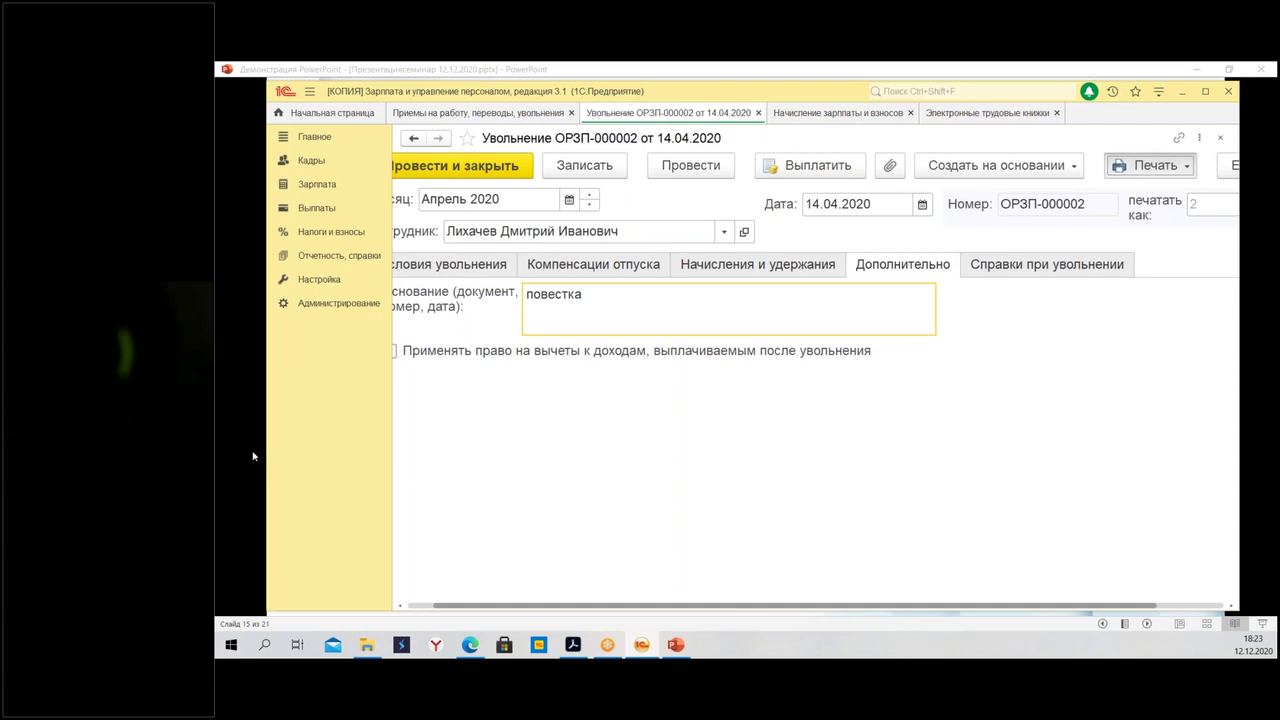
click(1150, 165)
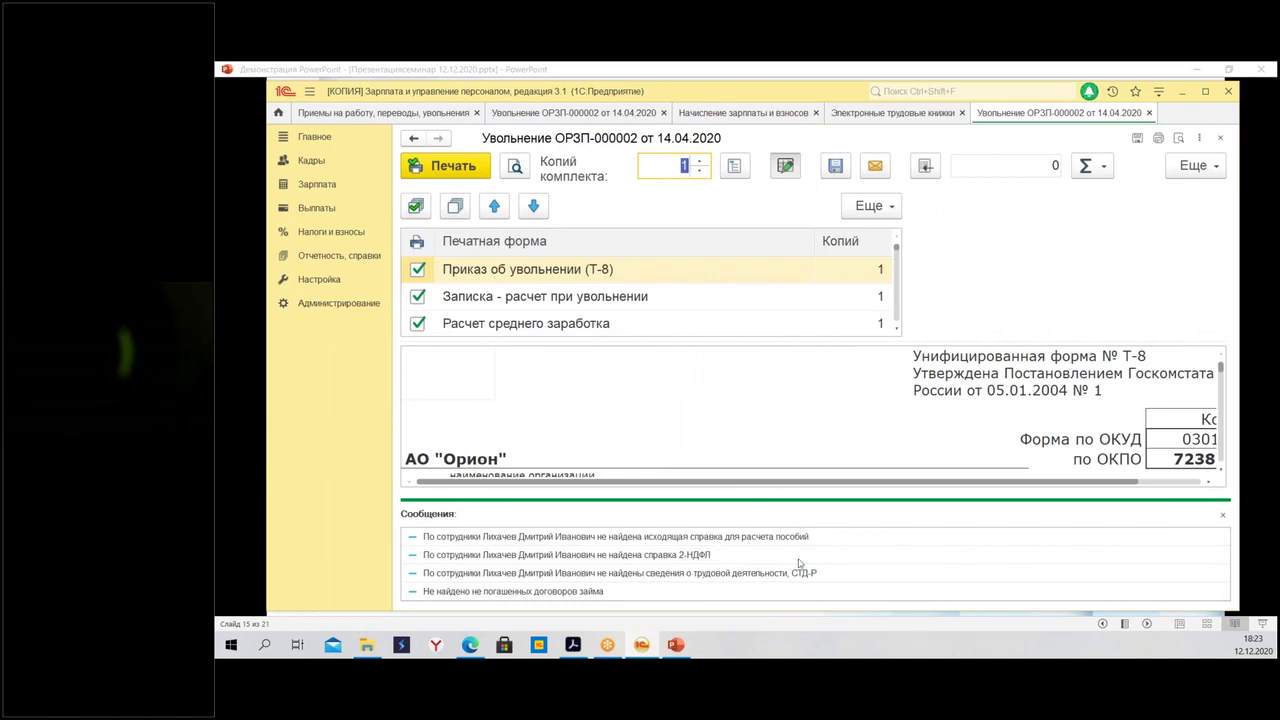
click(1220, 518)
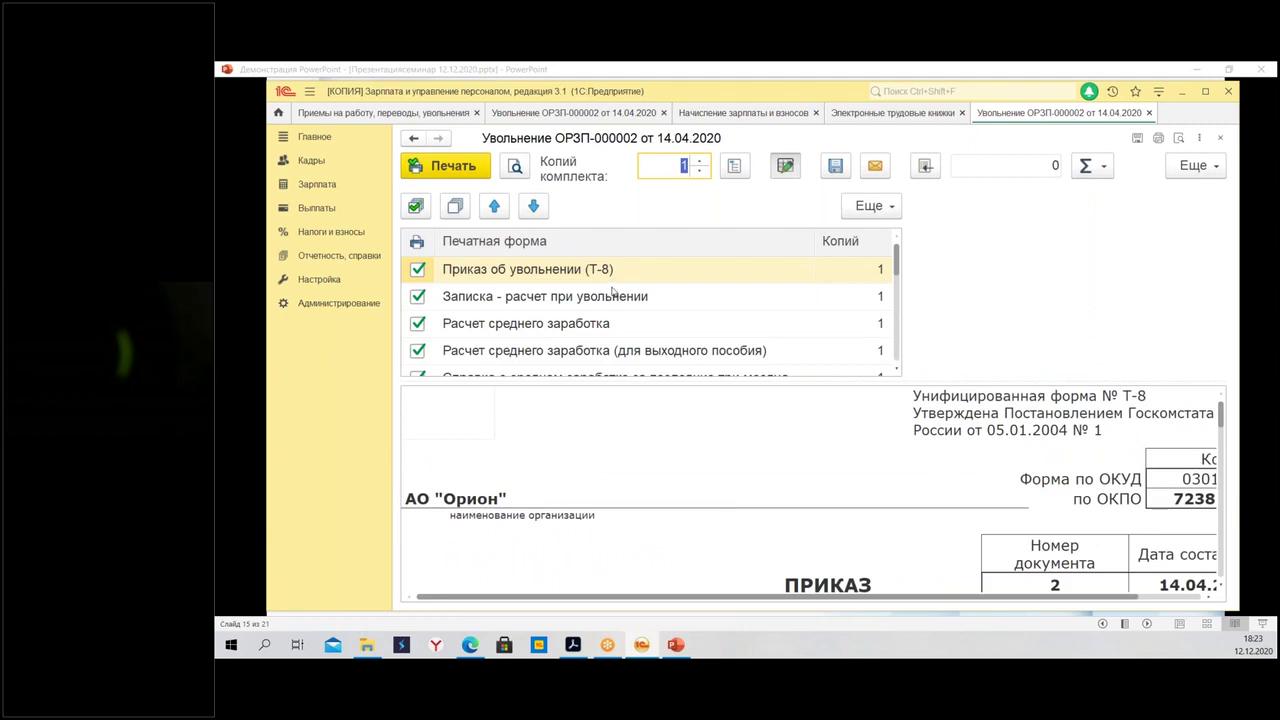
Review the list of forms in the dismissal print set, preview Записка - расчет при увольнении and Расчет среднего заработка, and close the set
scroll(620, 296, down, 3)
scroll(620, 296, down, 5)
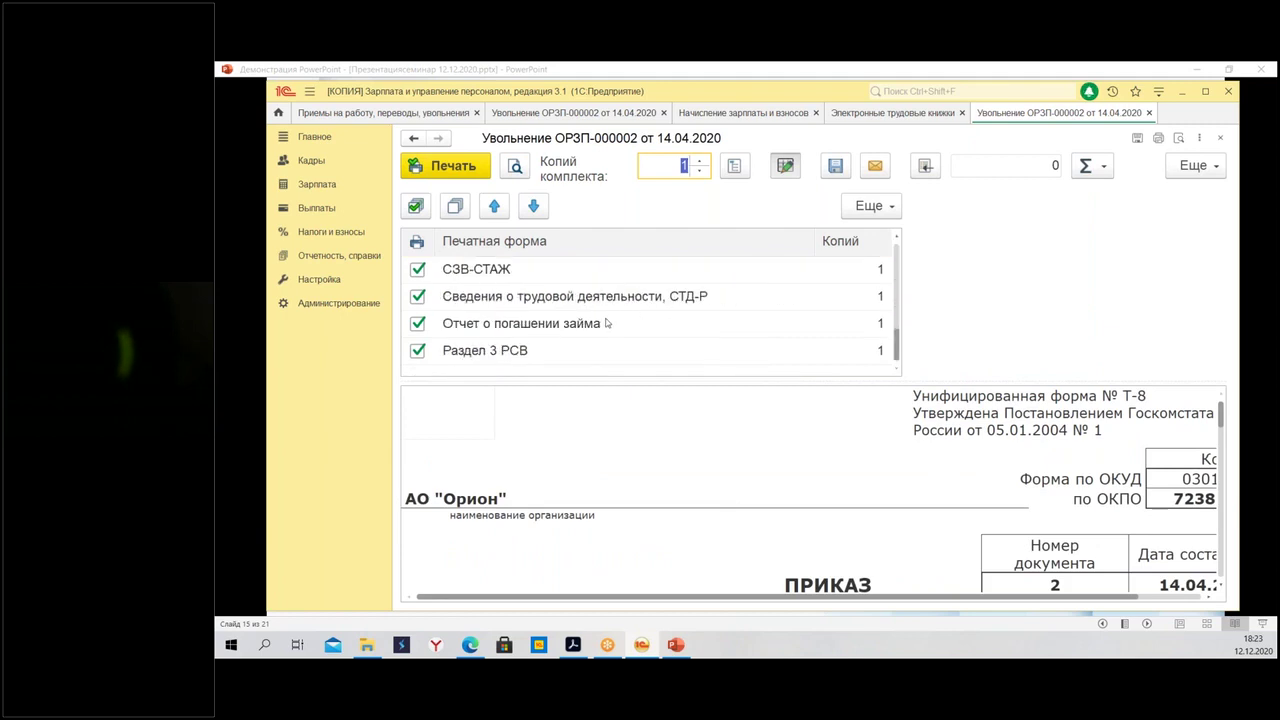
scroll(613, 328, up, 8)
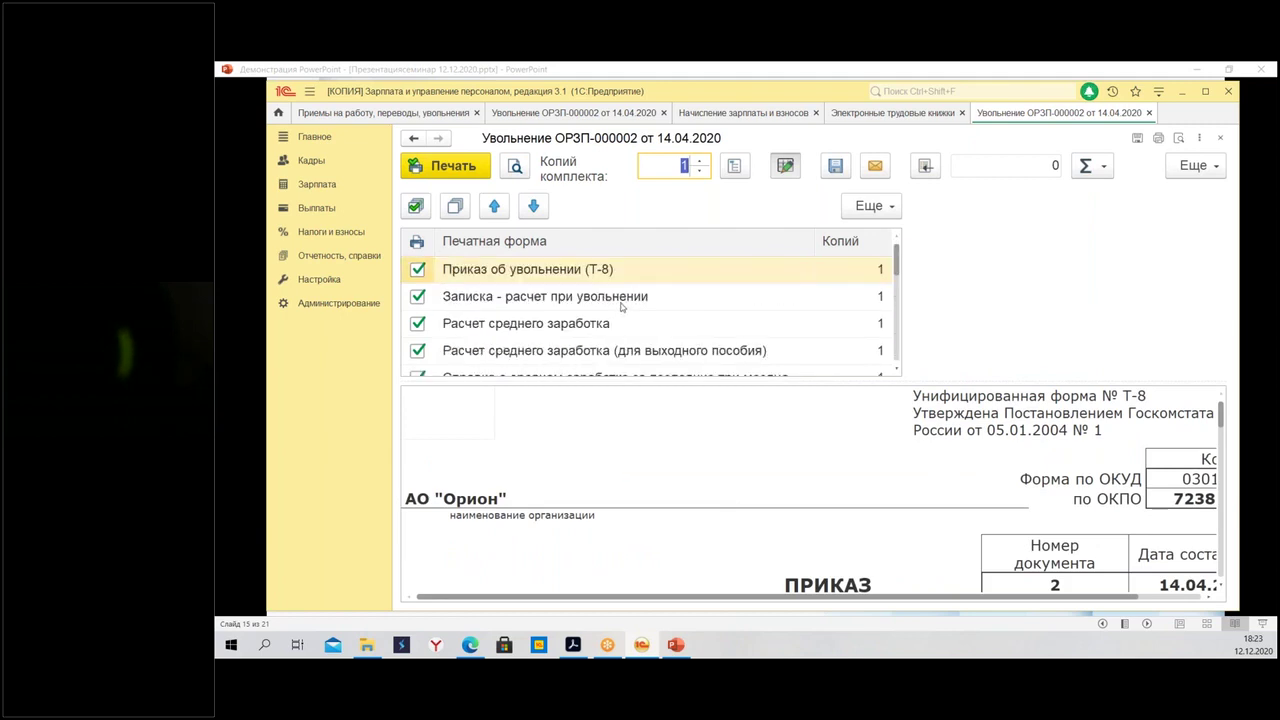
scroll(857, 481, down, 5)
click(595, 300)
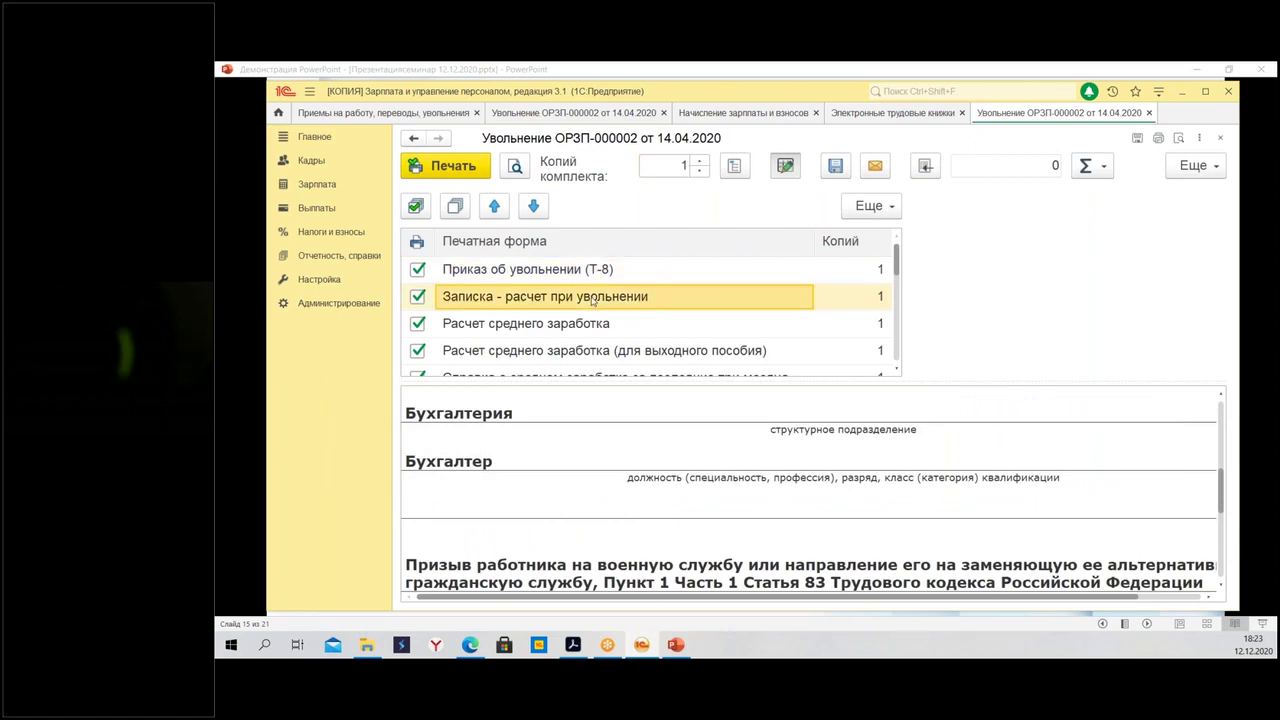
click(610, 325)
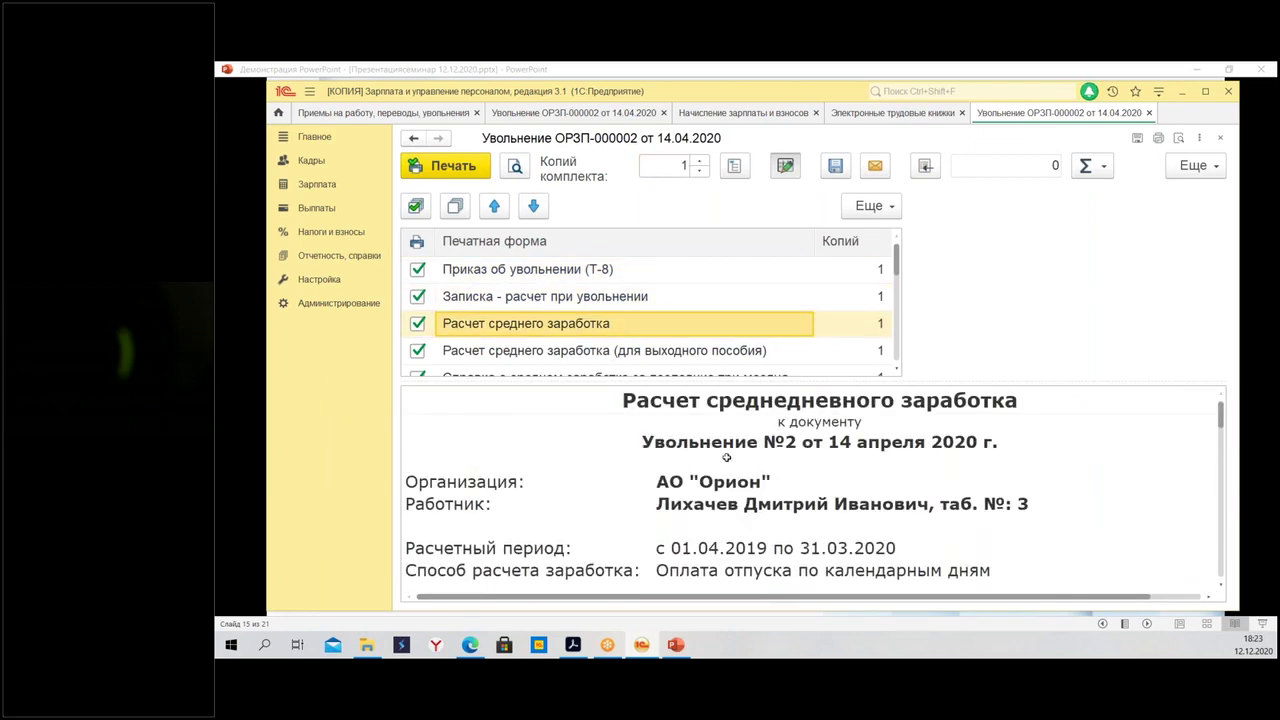
scroll(700, 465, down, 12)
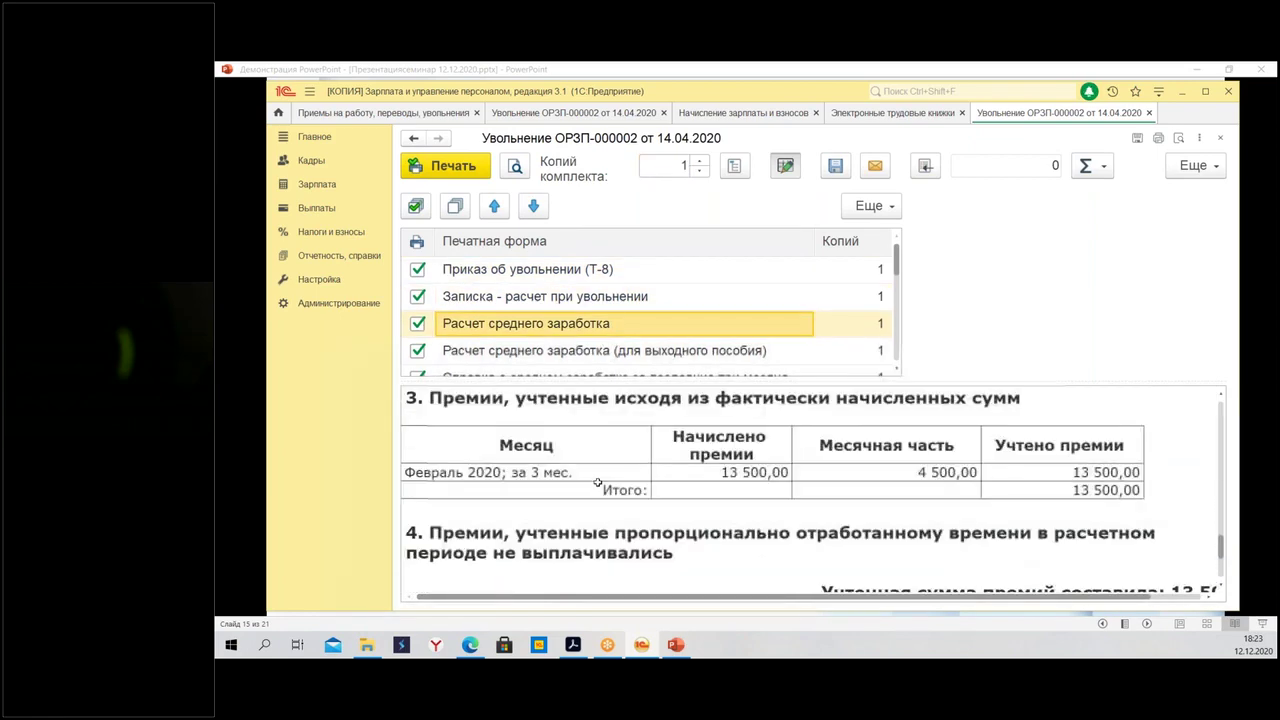
click(1149, 113)
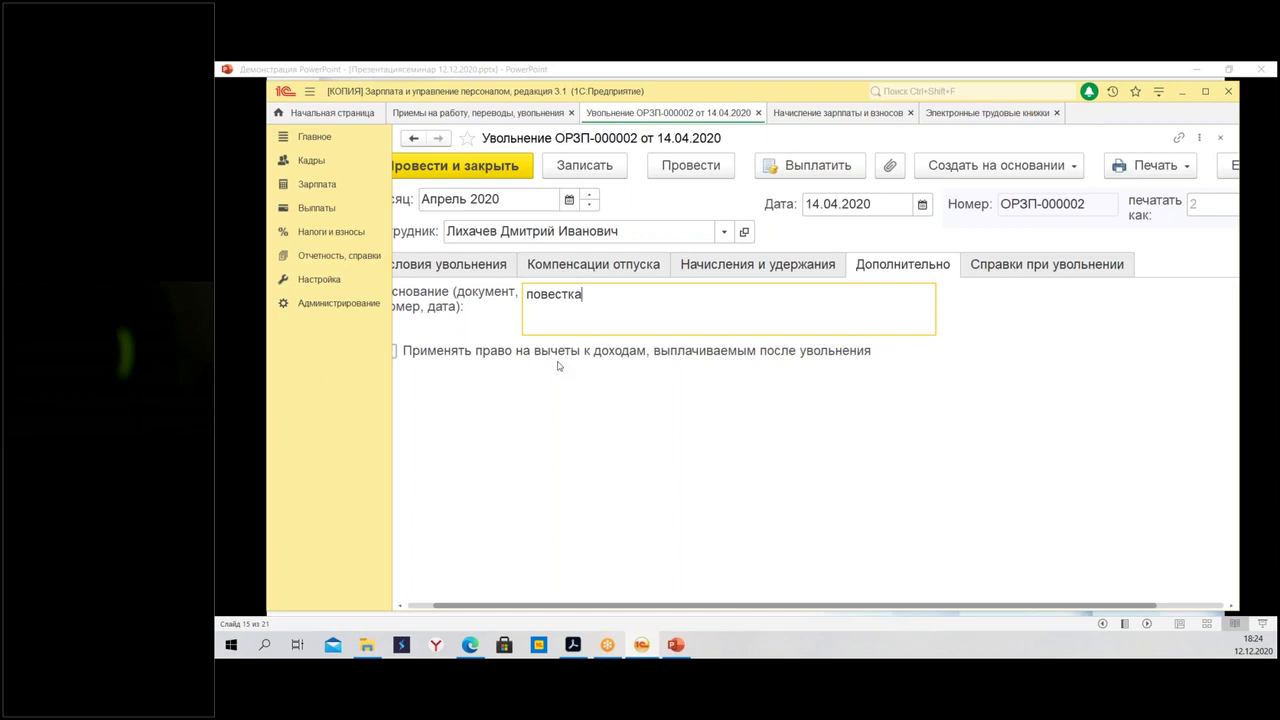
Return to the dismissal conditions and inspect the number of severance pay days
drag(650, 607, 622, 607)
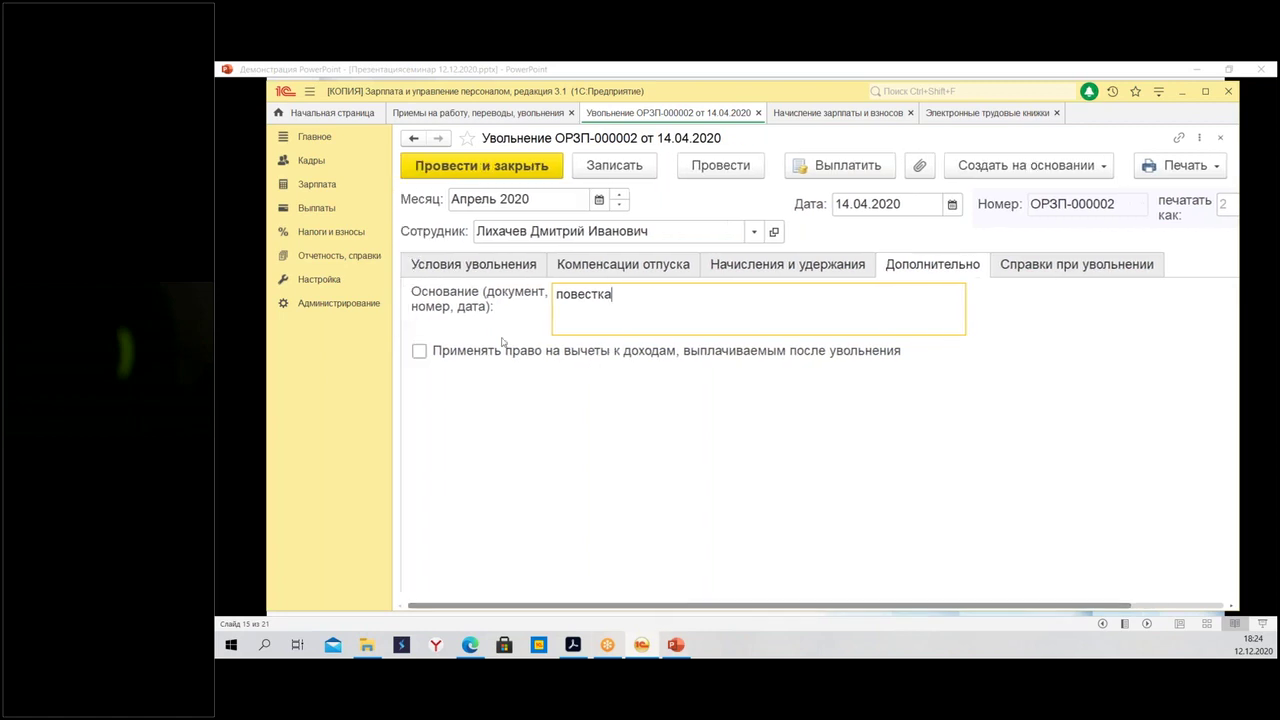
click(476, 264)
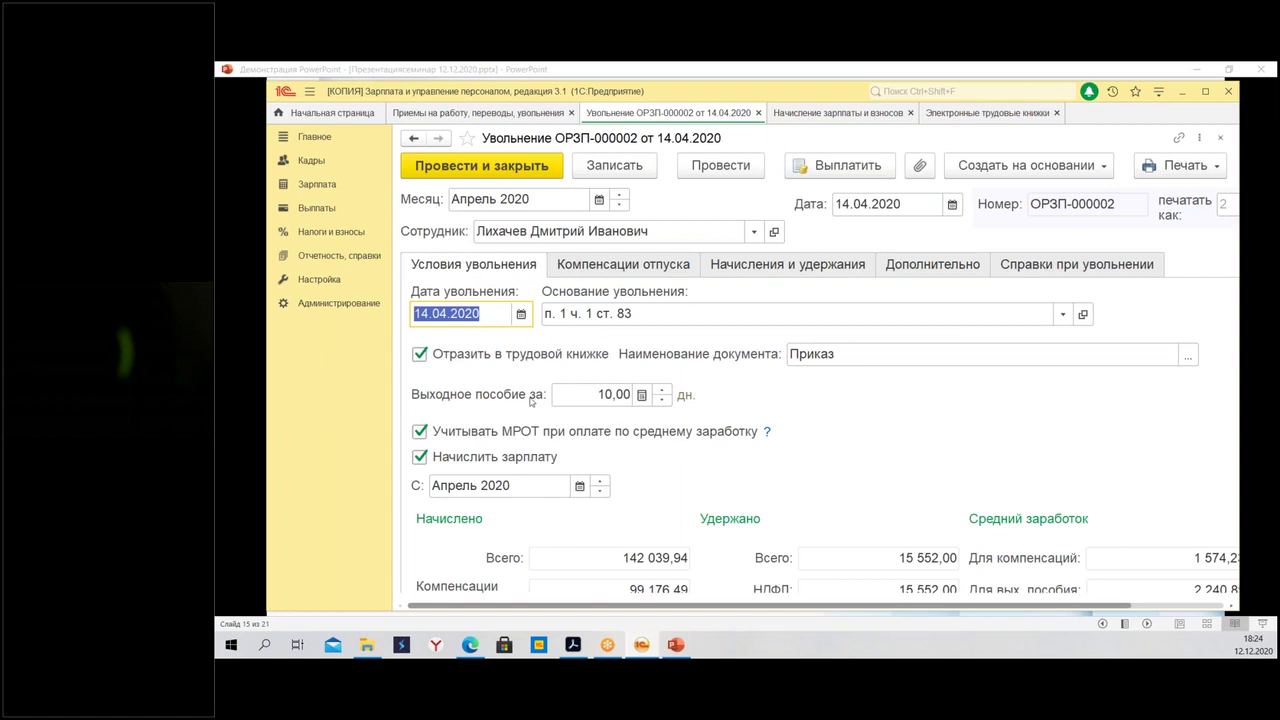
click(590, 399)
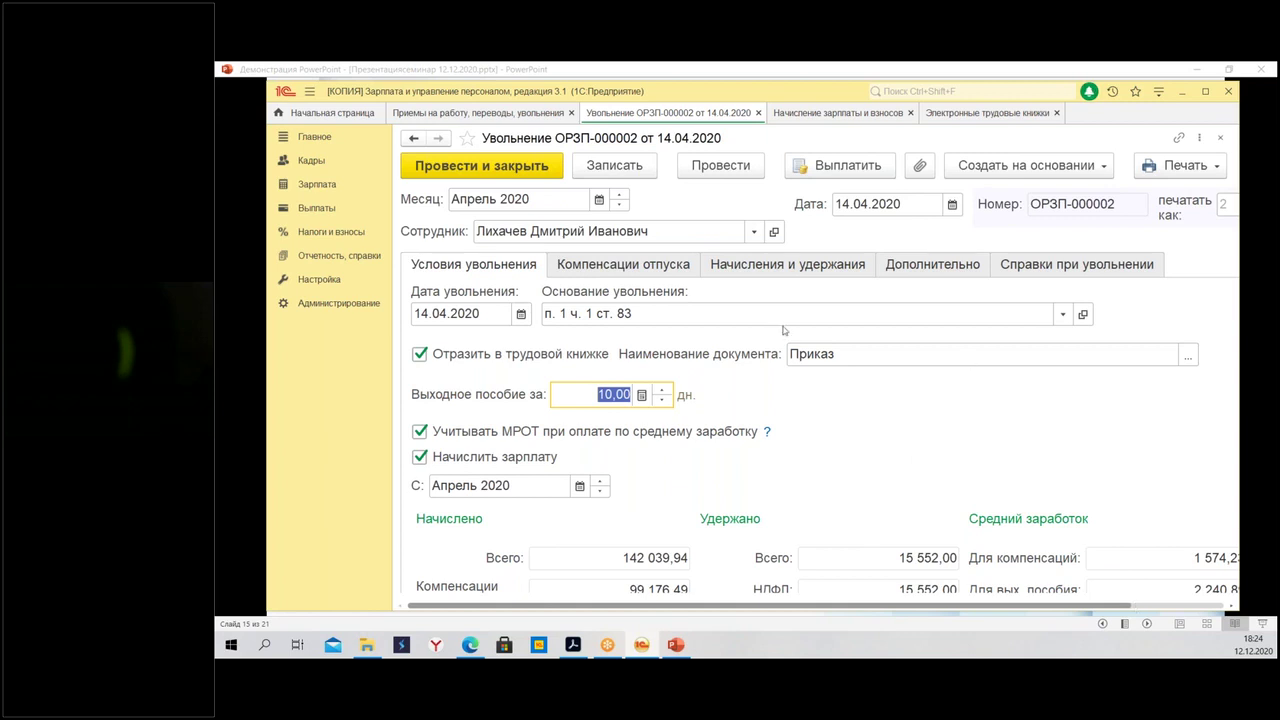
Save and post the dismissal document, and open the payout of its accrued salary
click(637, 167)
click(716, 168)
click(826, 168)
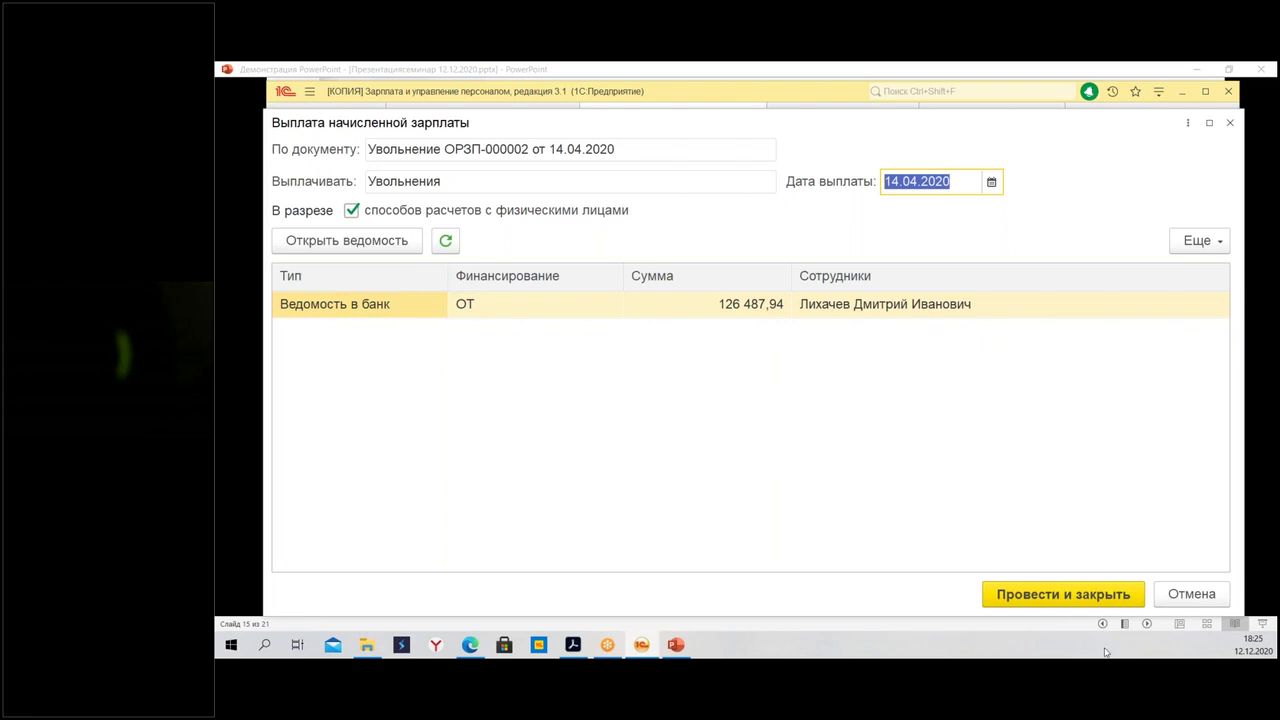
Post and close the dismissal payout, and return to the list Приемы на работу, переводы, увольнения
click(1042, 597)
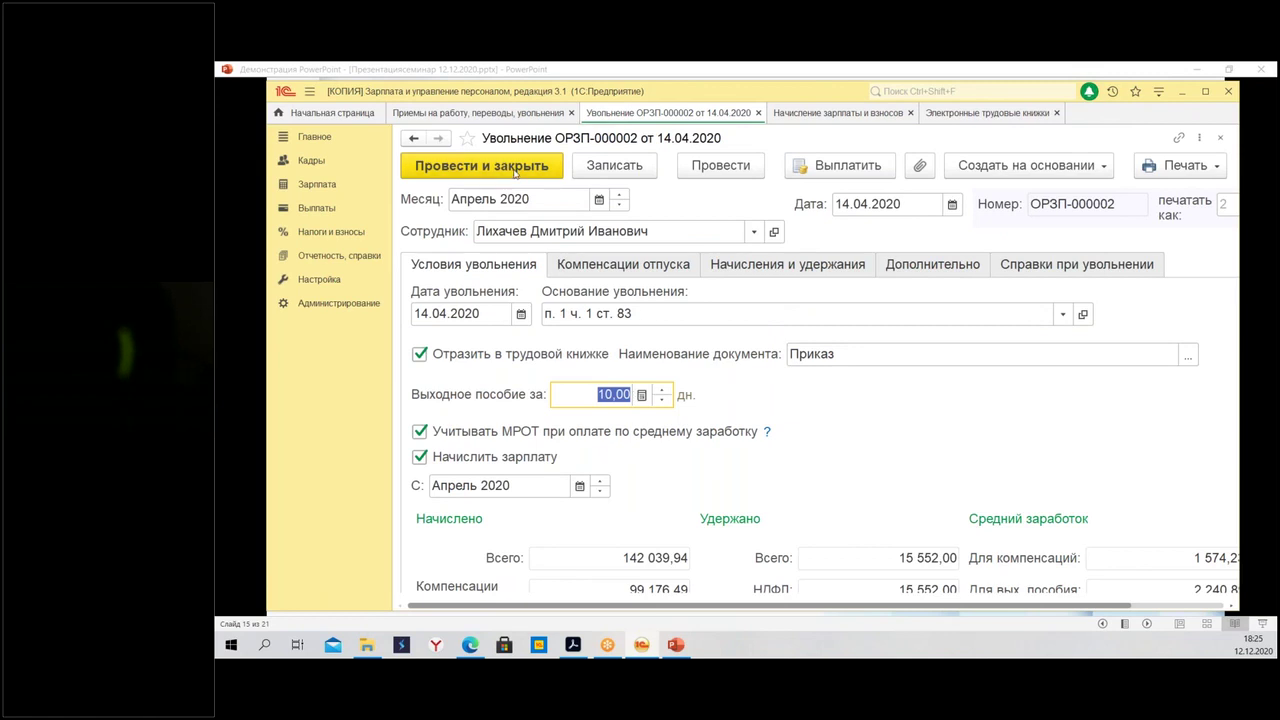
click(621, 396)
double_click(577, 398)
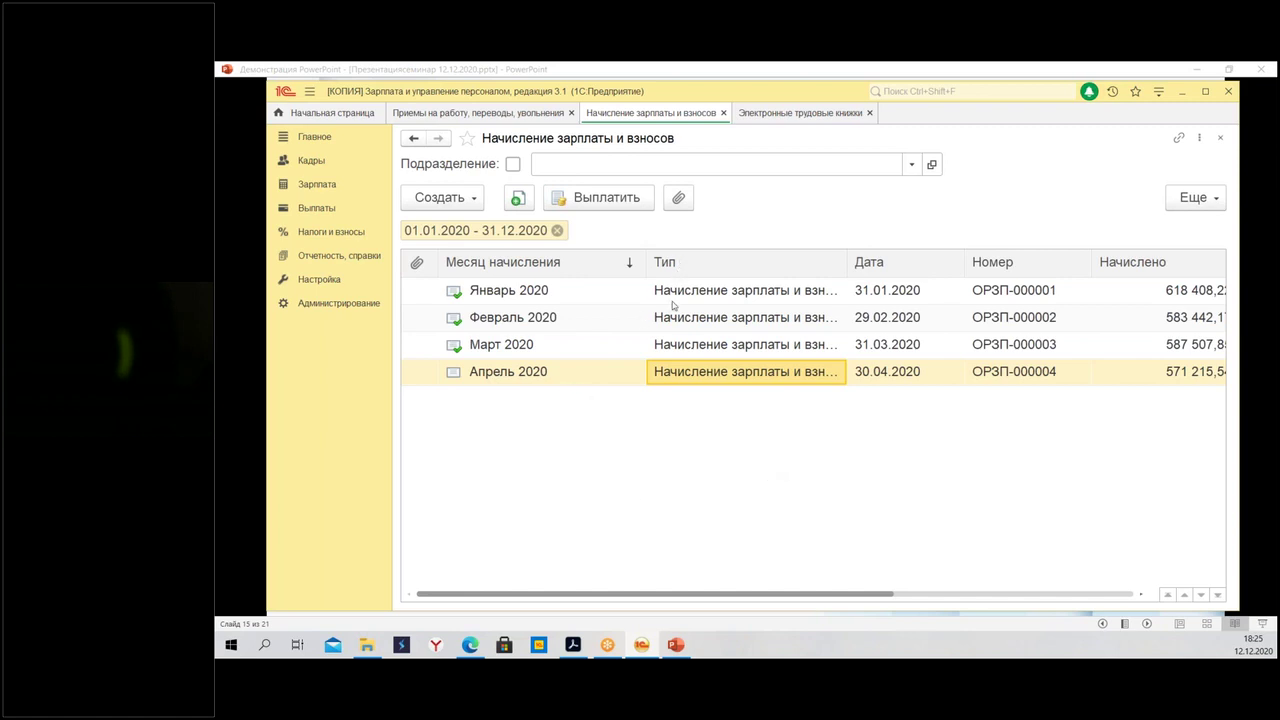
click(410, 118)
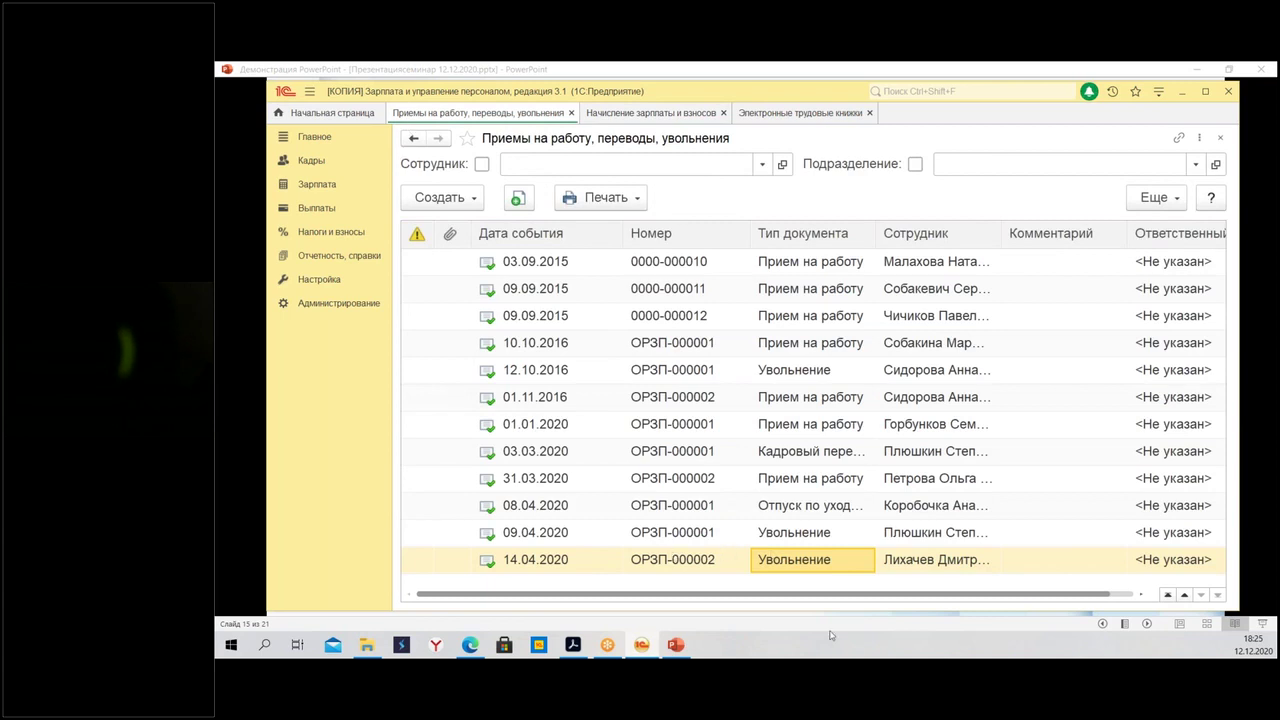
click(446, 199)
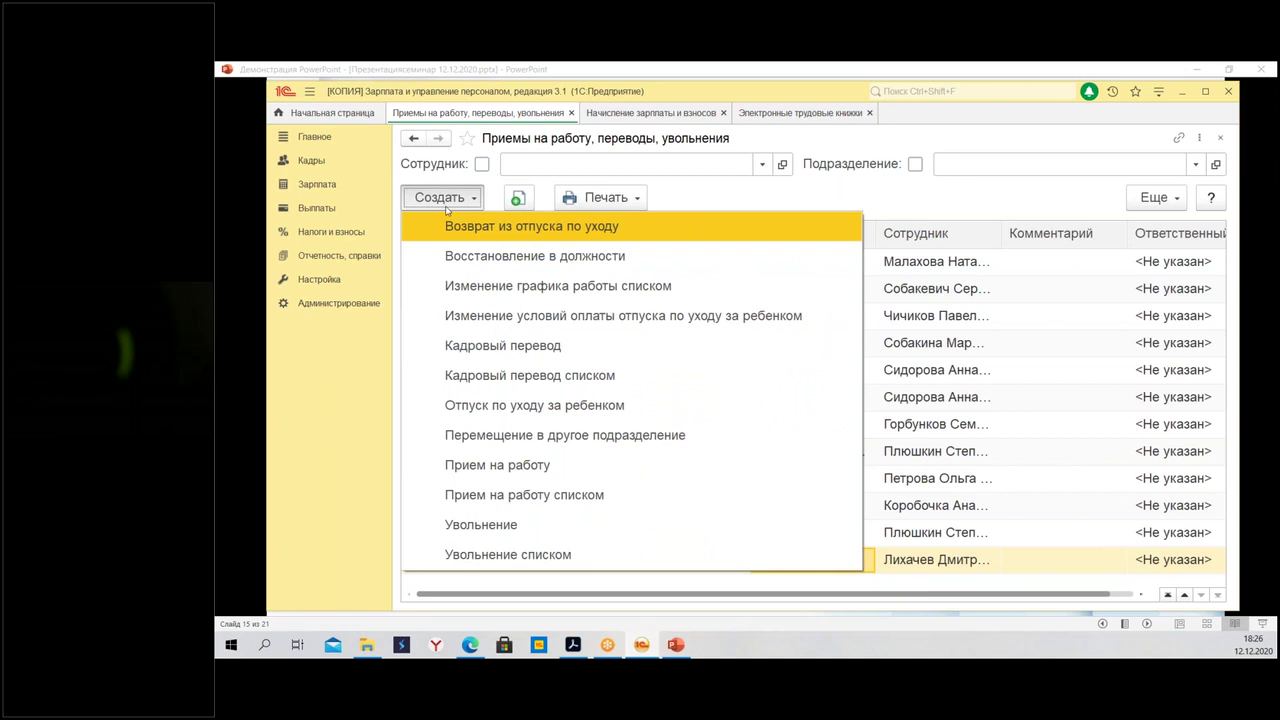
click(570, 466)
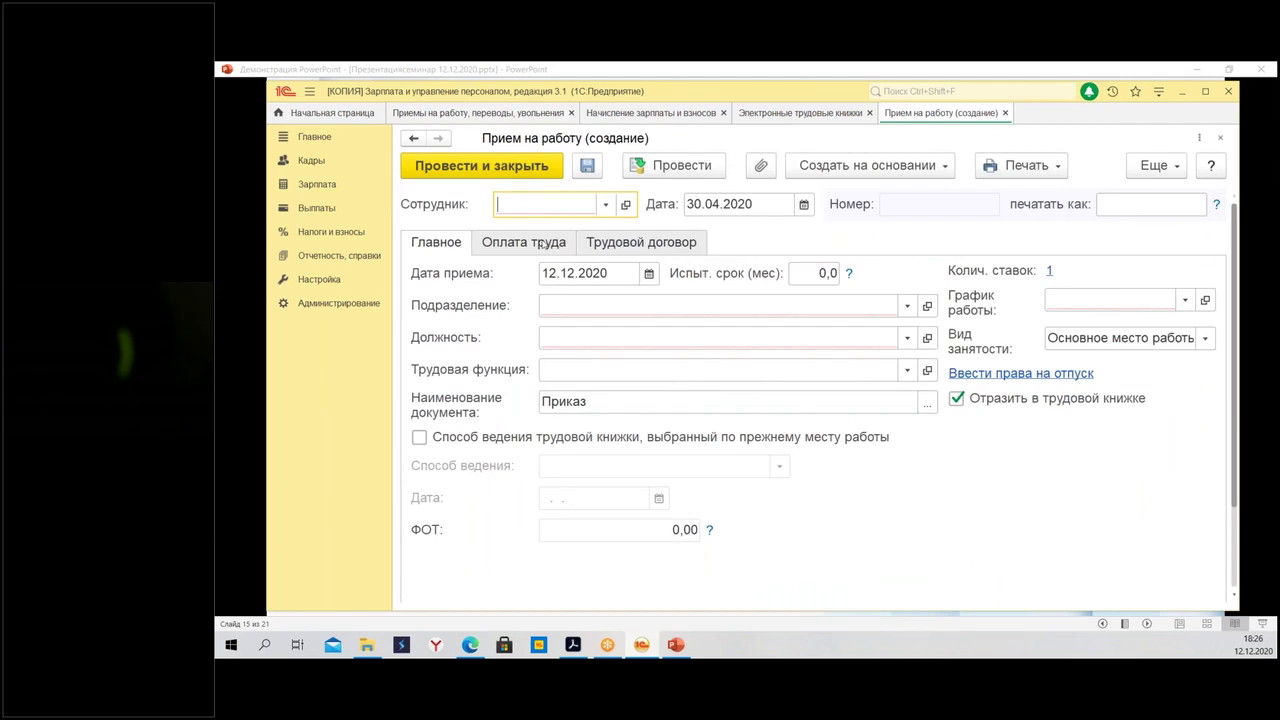
click(605, 205)
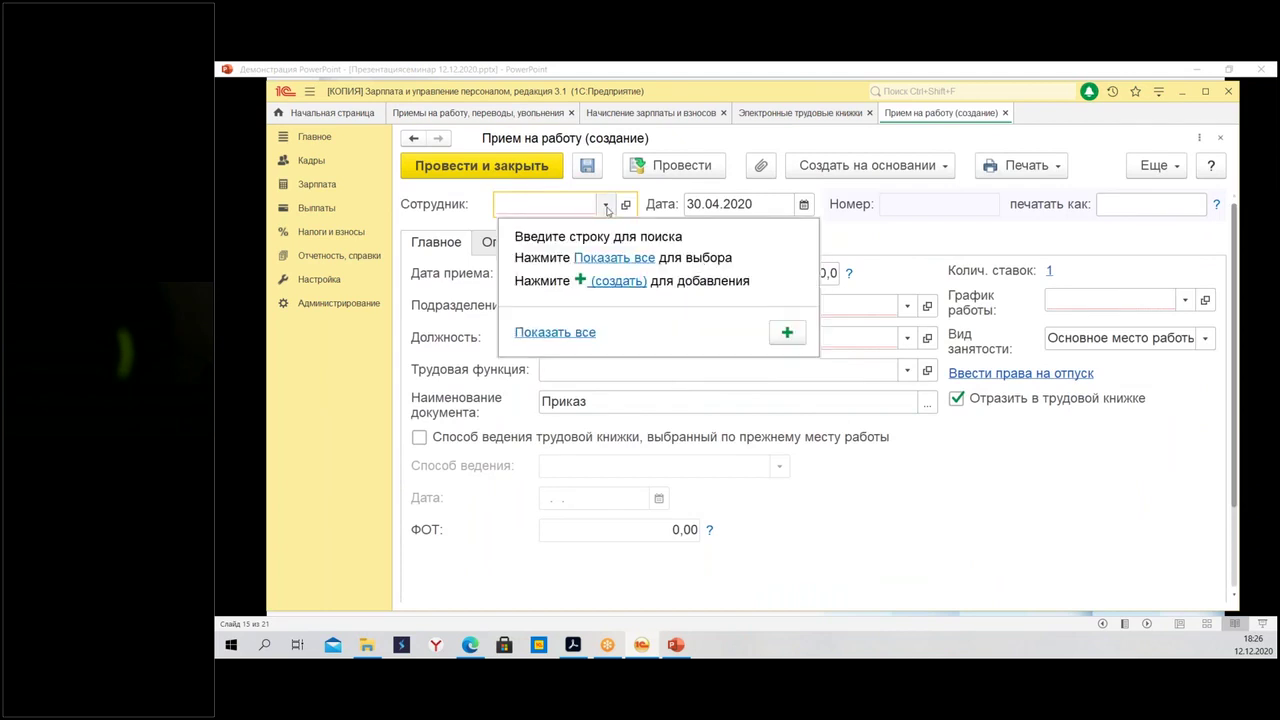
click(618, 258)
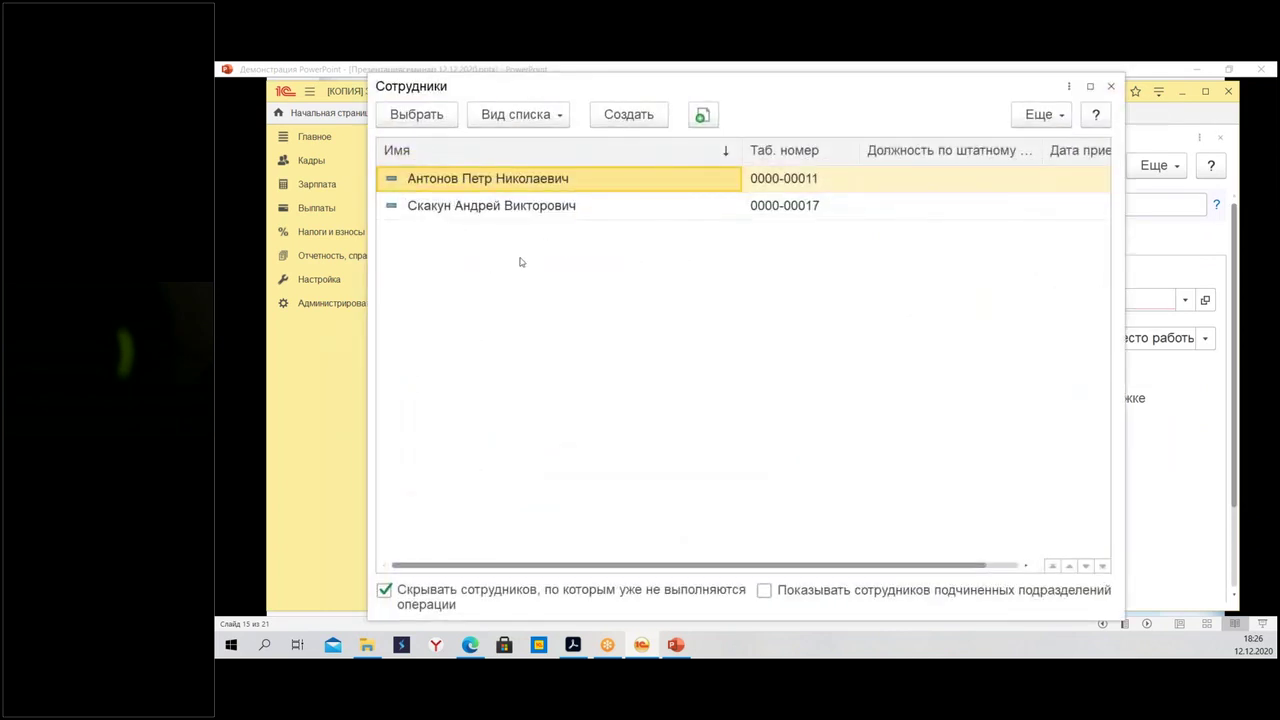
click(1109, 89)
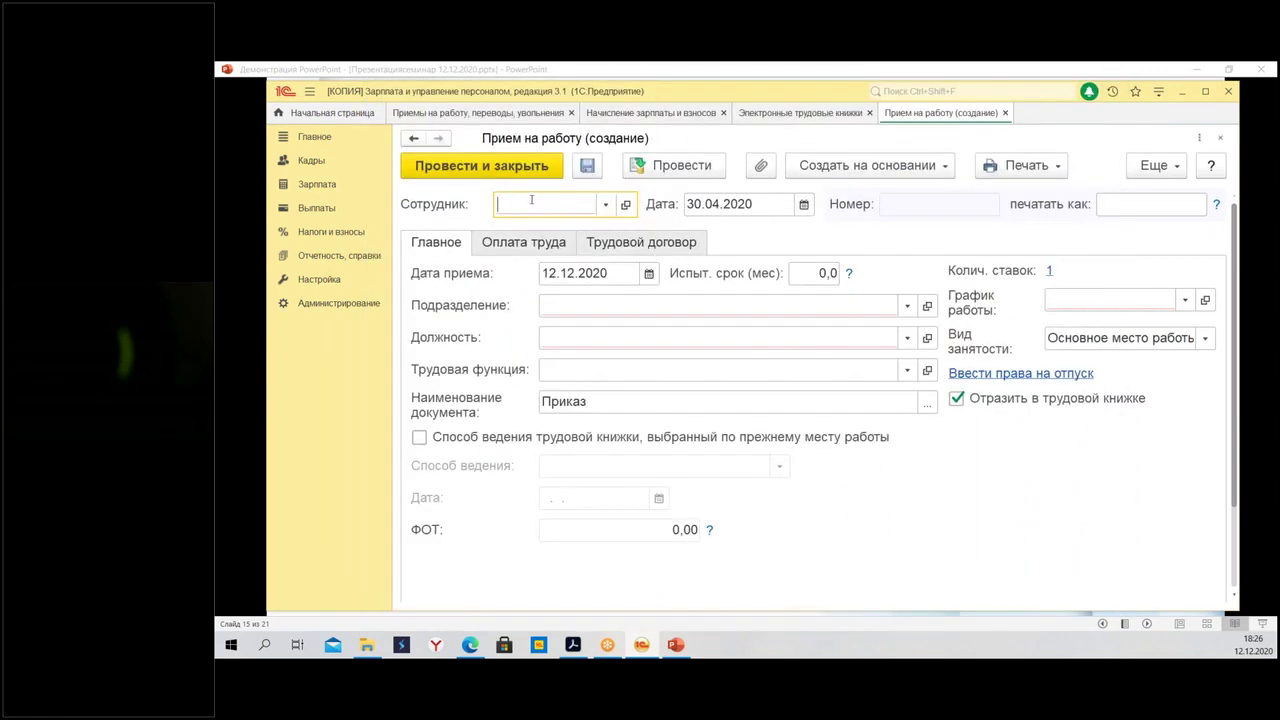
click(1005, 114)
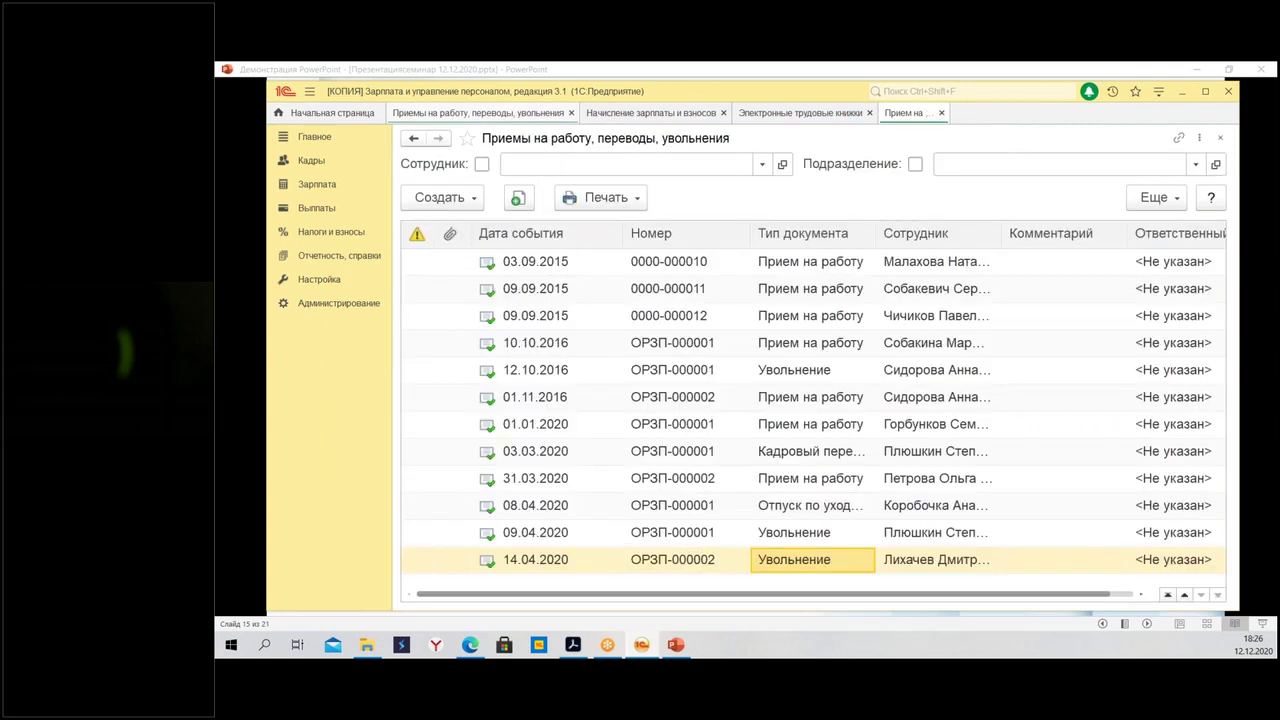
Create an Увольнение document for Апрель 2020, select the employee to dismiss, and check the employee's card
click(443, 200)
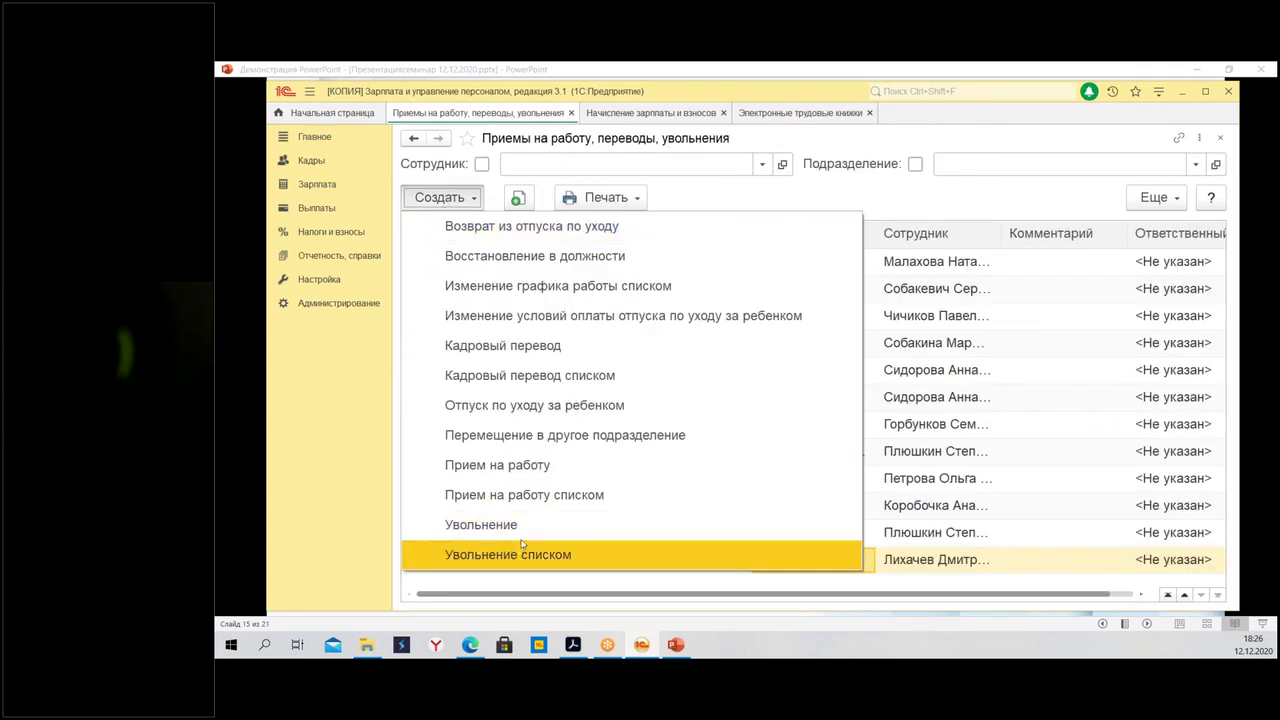
click(481, 524)
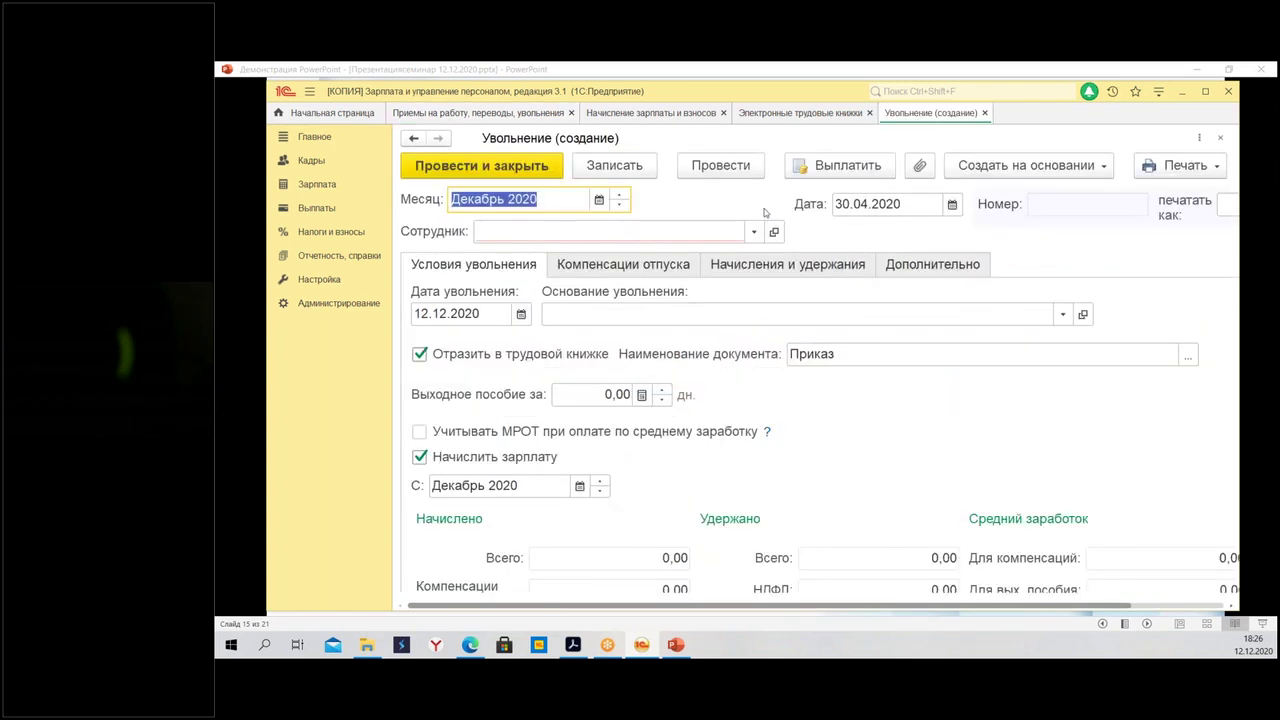
text(ап)
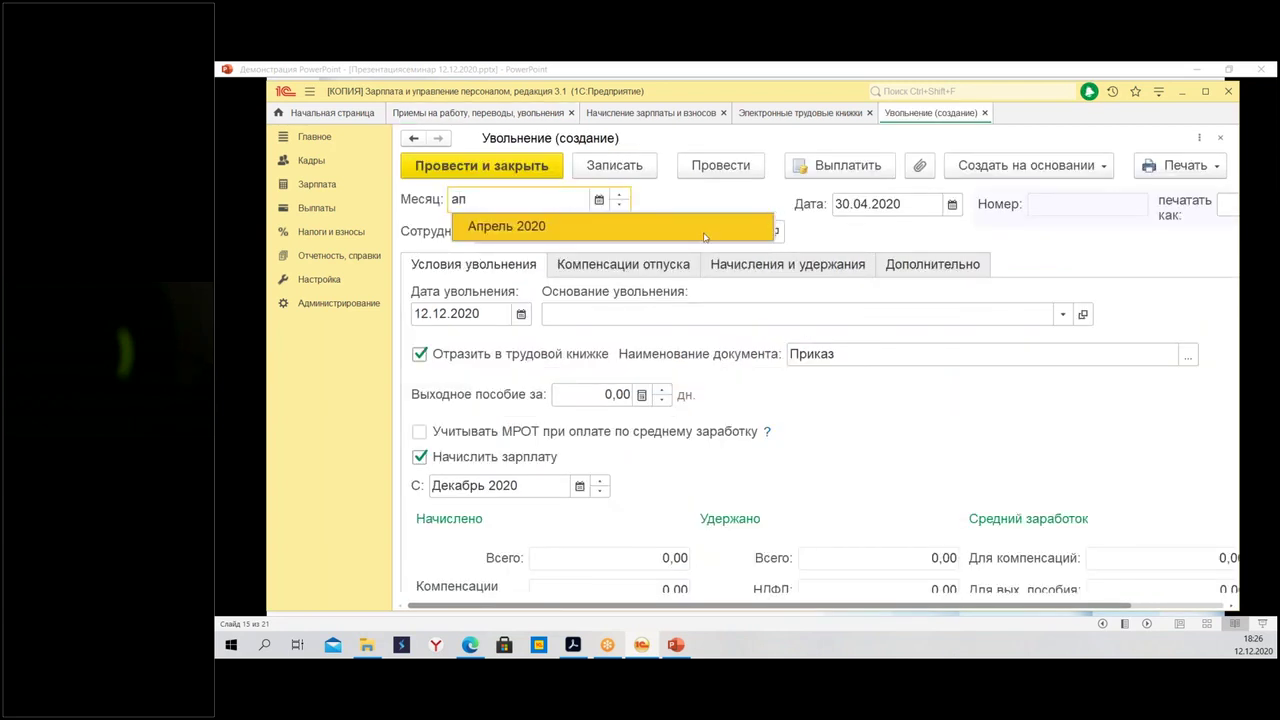
click(594, 232)
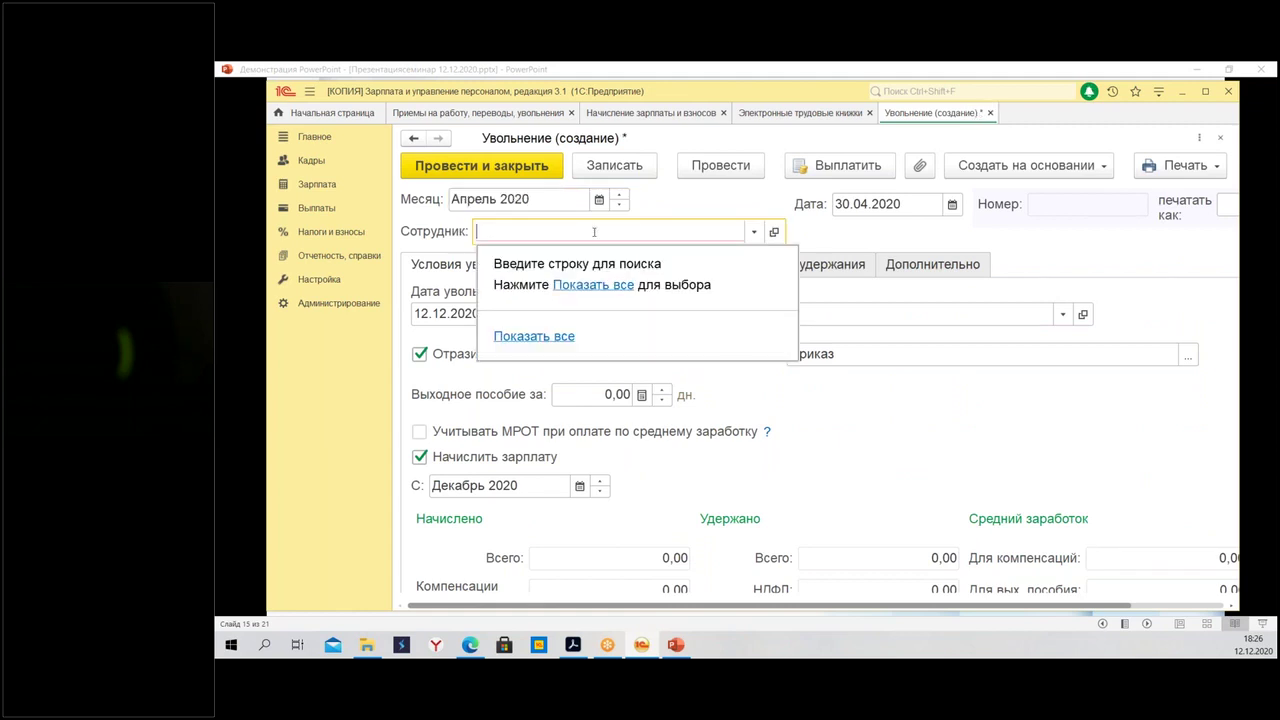
text(и)
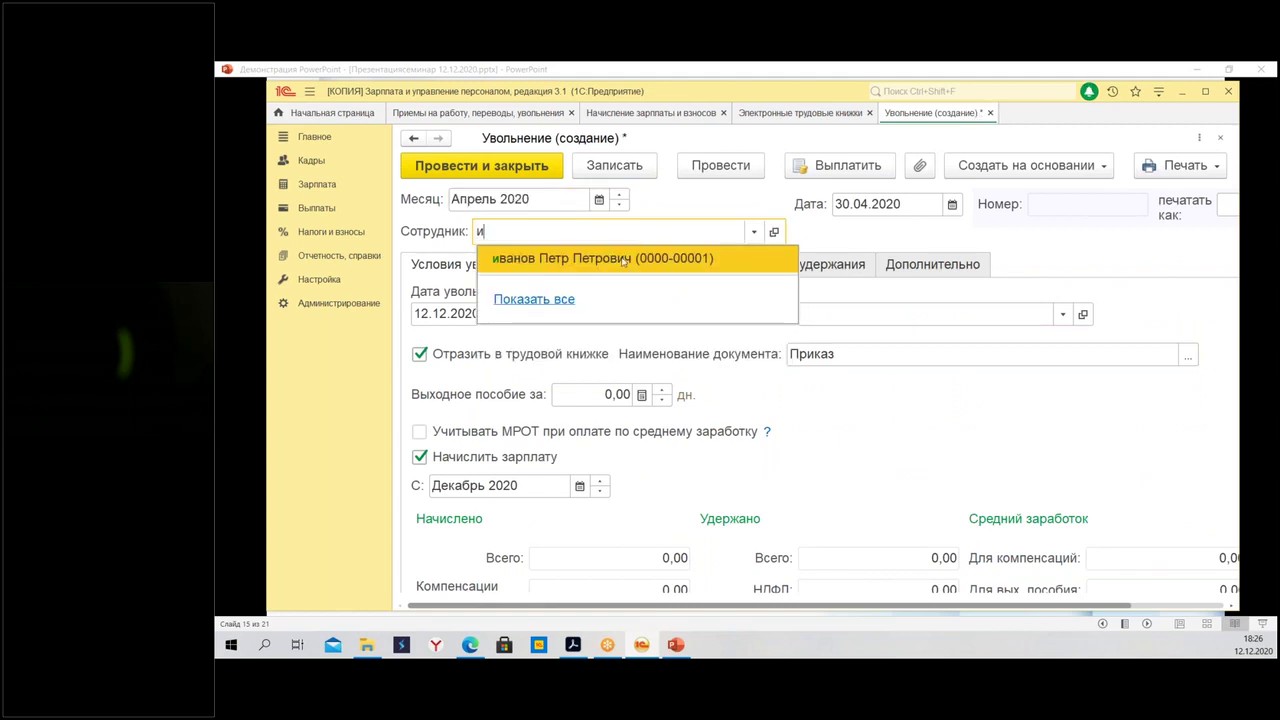
key(Escape)
click(768, 232)
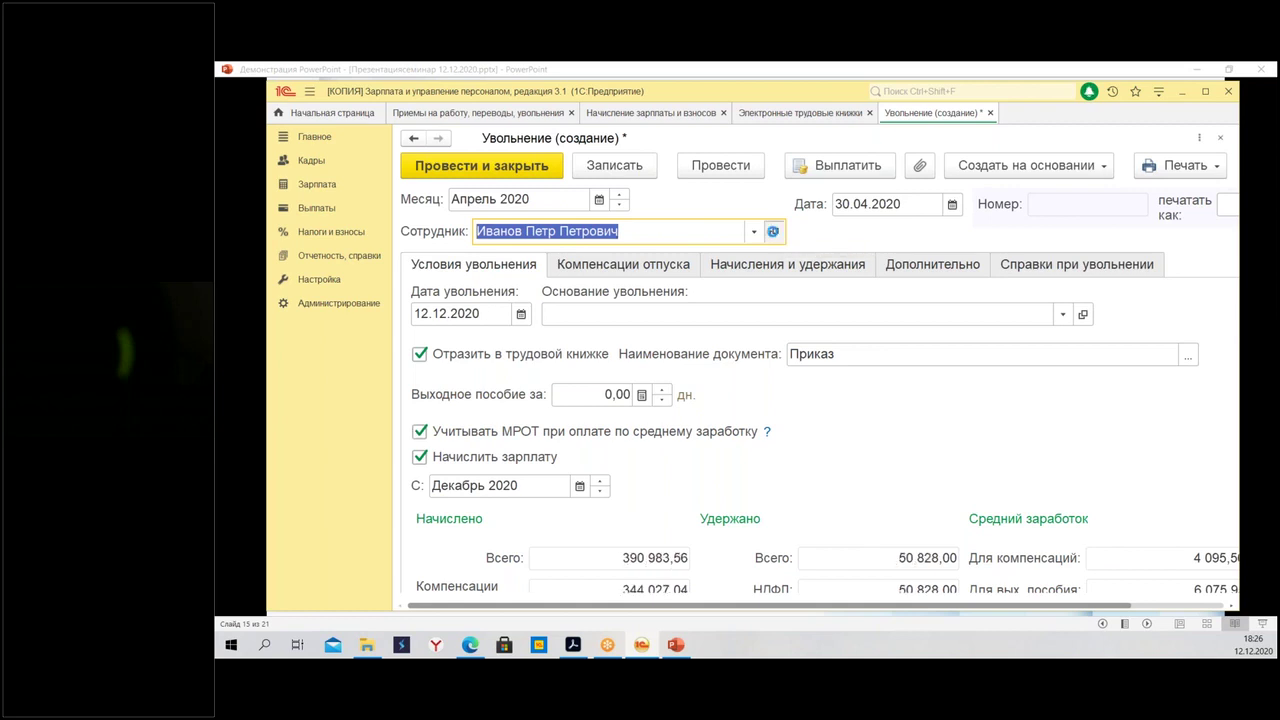
click(772, 232)
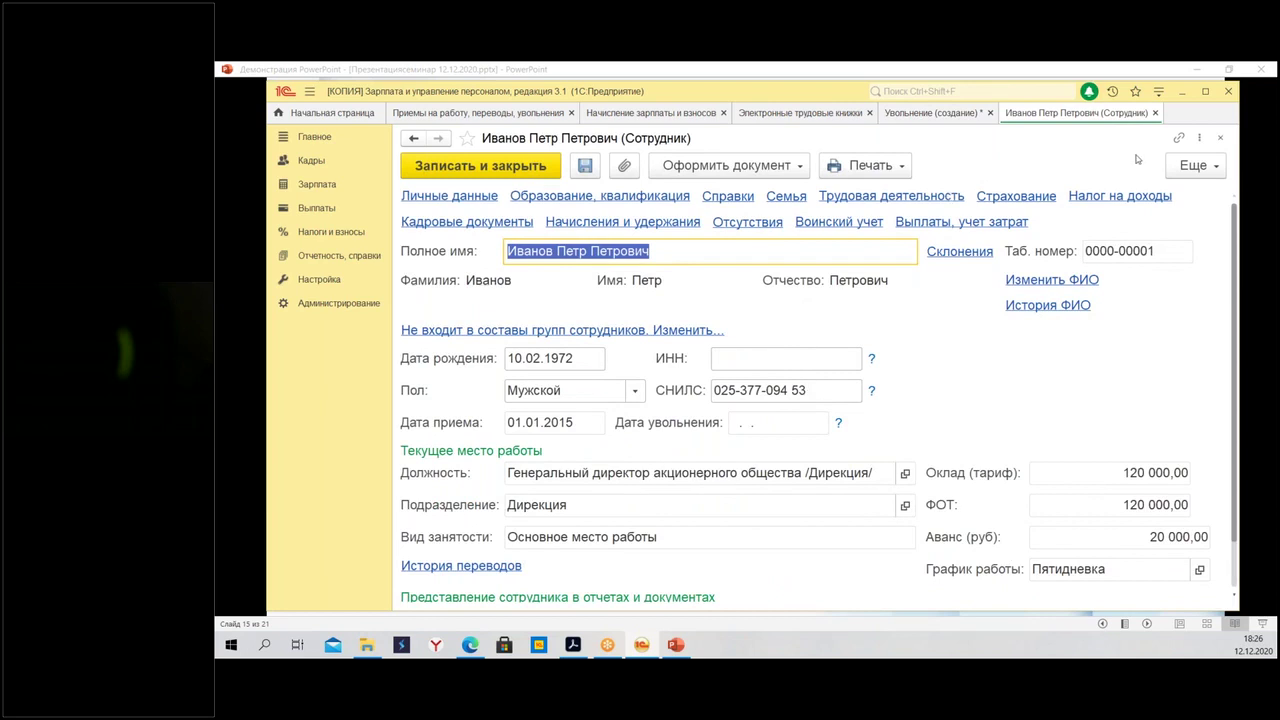
click(1155, 113)
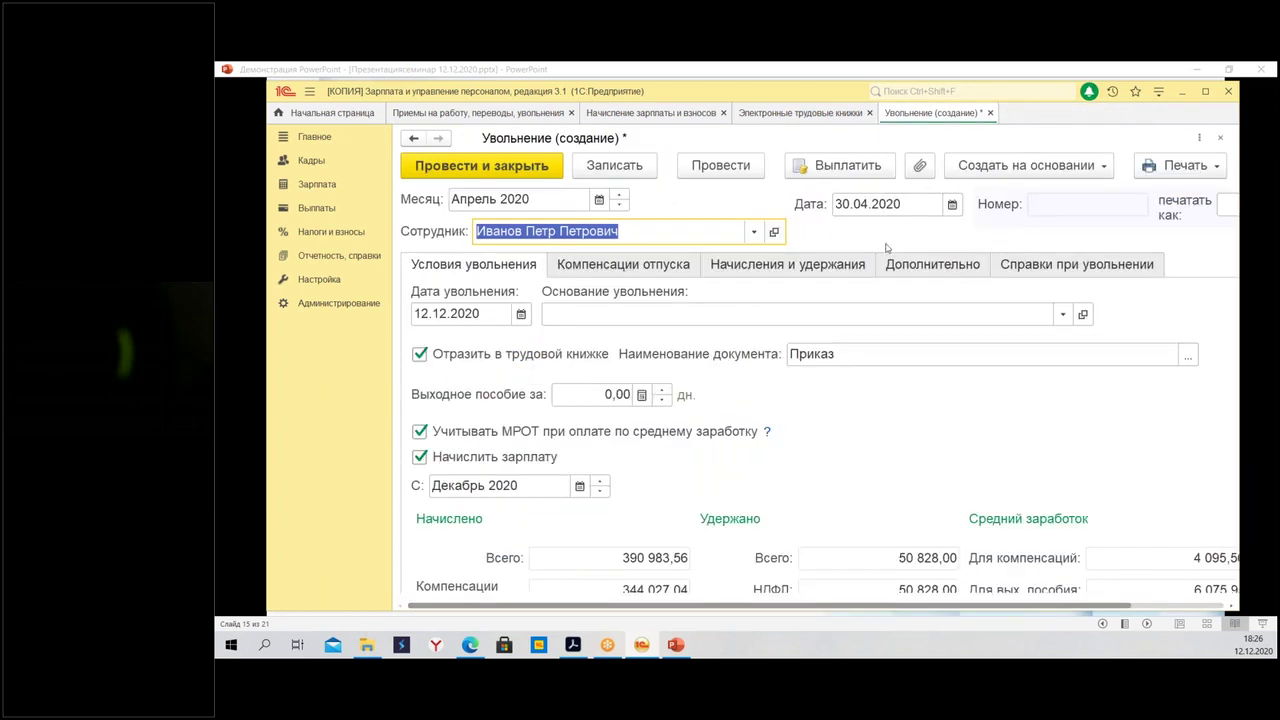
Set both the document date and the dismissal date of the new dismissal to 21.04.2020
click(953, 205)
click(953, 205)
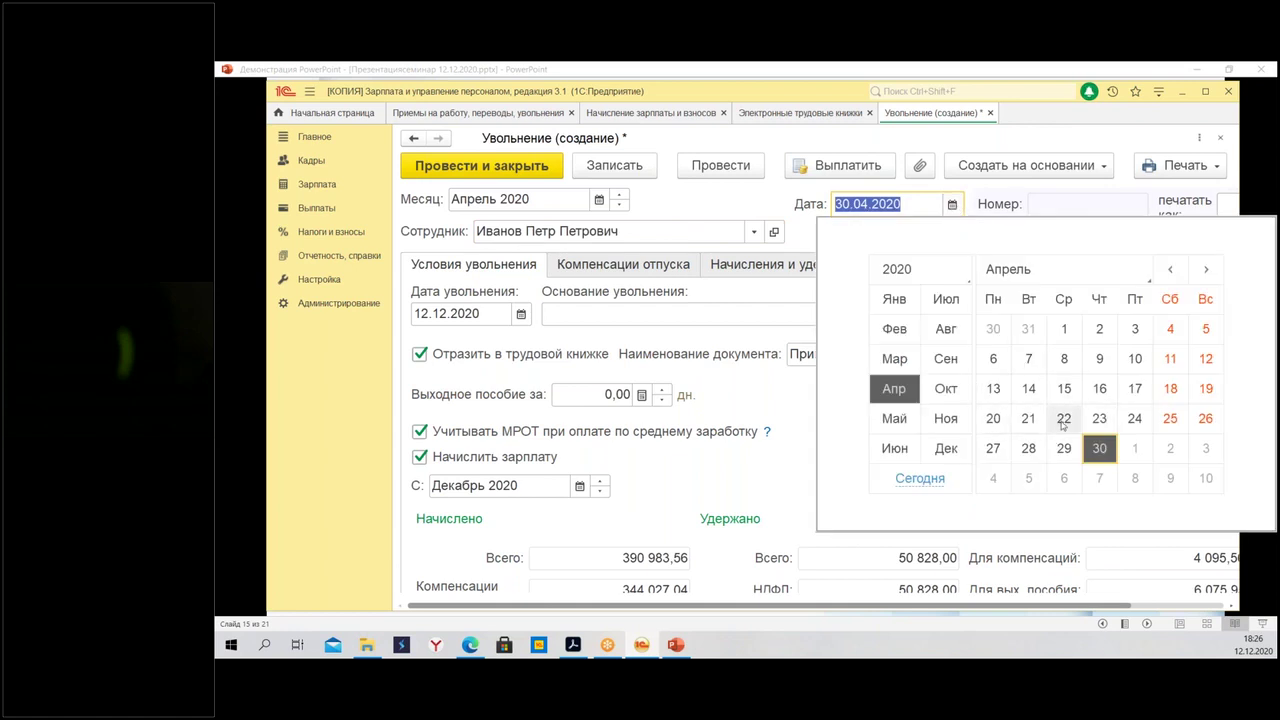
click(1028, 418)
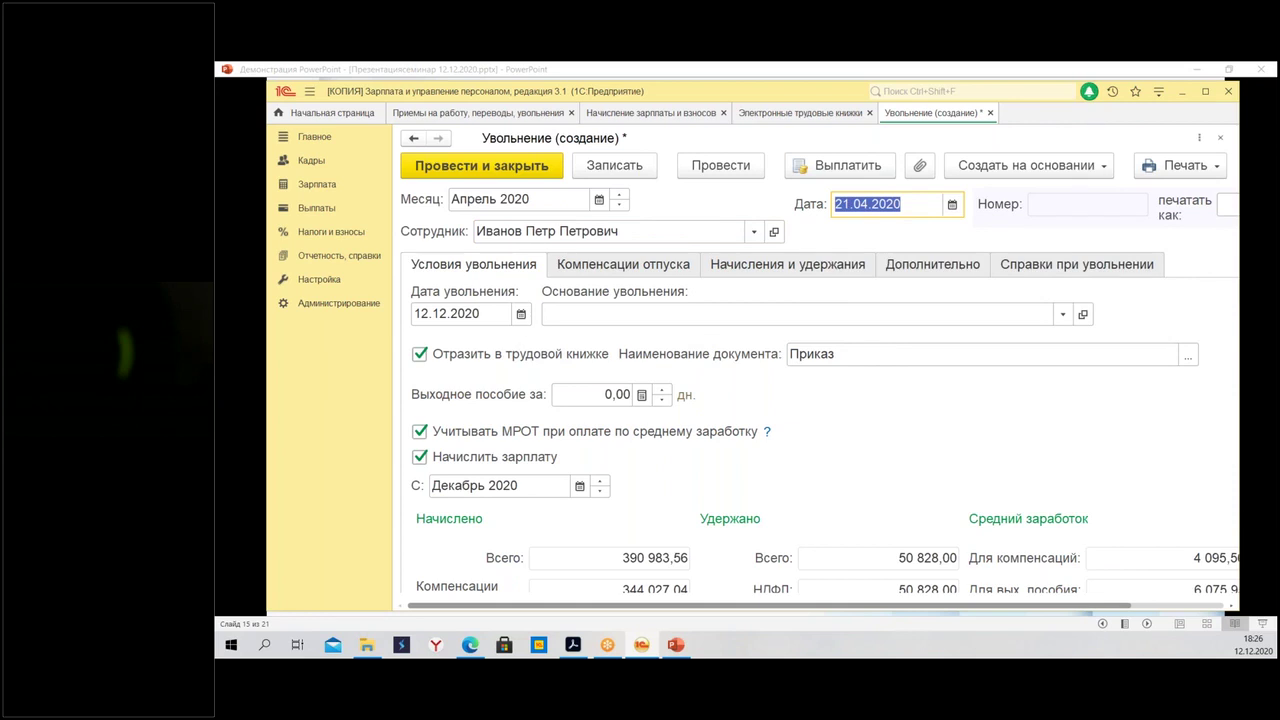
click(520, 318)
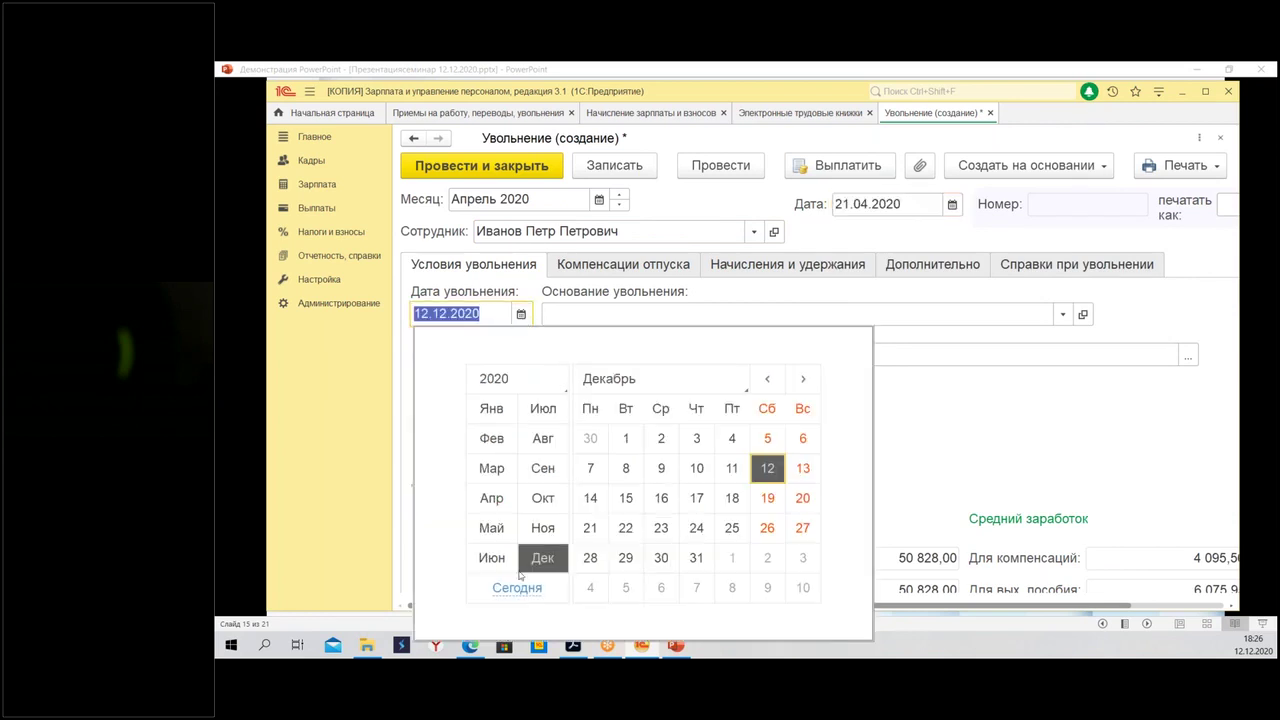
click(487, 508)
key(Escape)
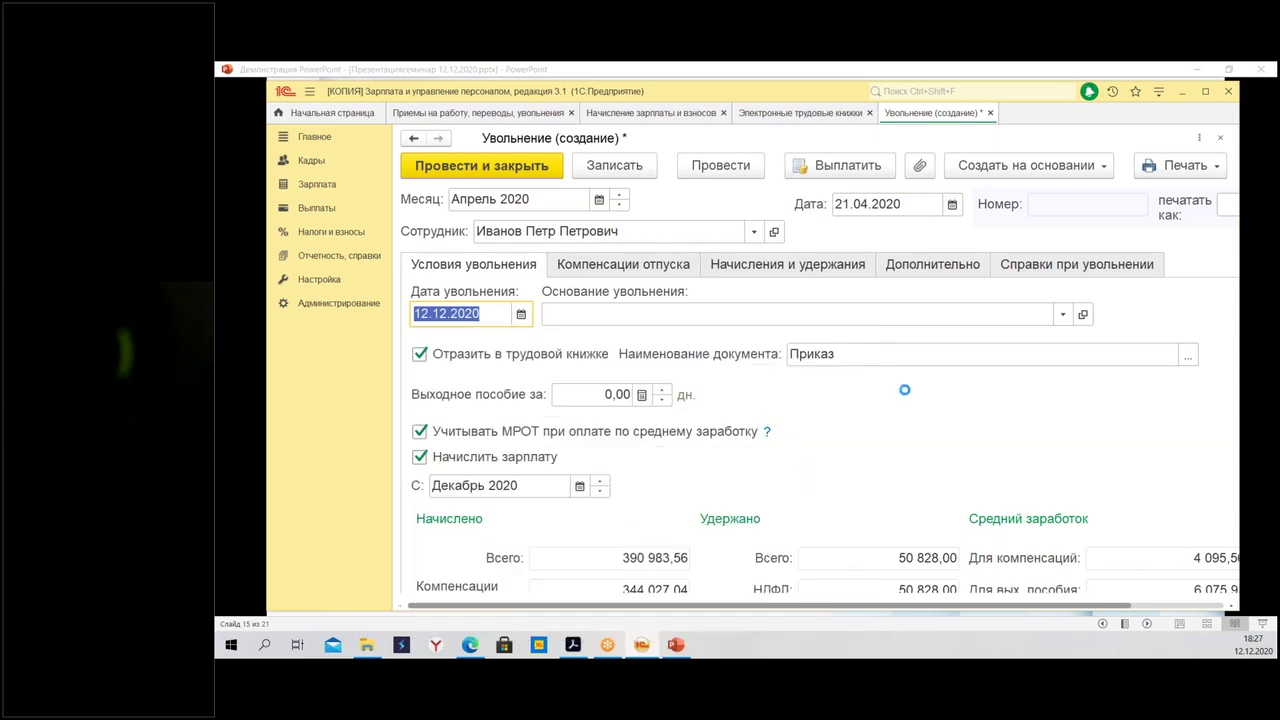
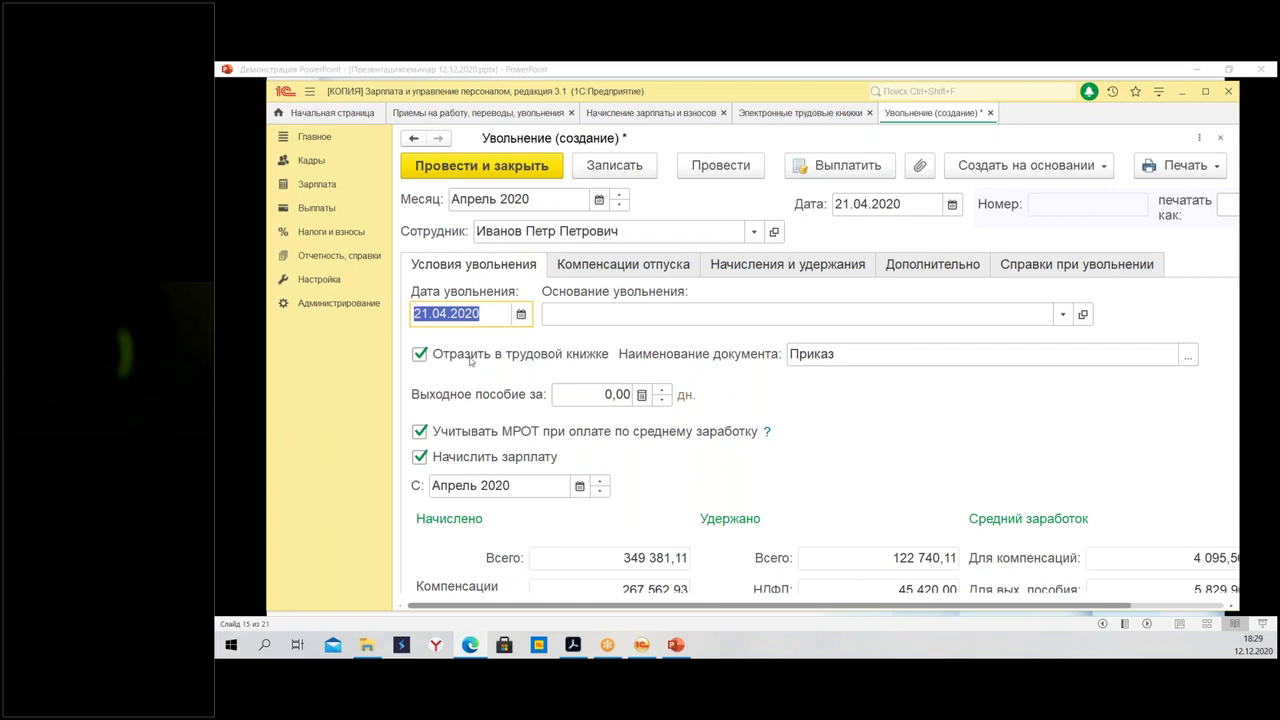
Set the dismissal basis to п. 2 ч. 1 ст. 81, staff reduction under the Labour Code
click(680, 313)
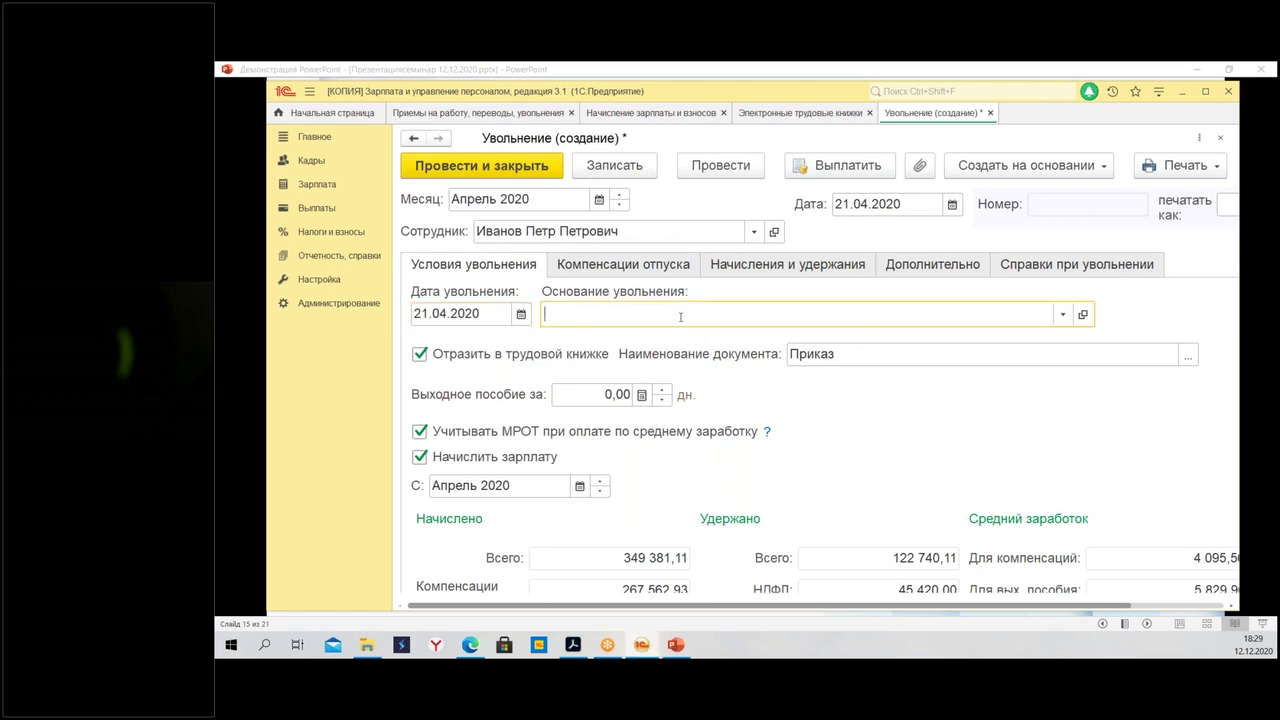
click(1063, 314)
click(661, 367)
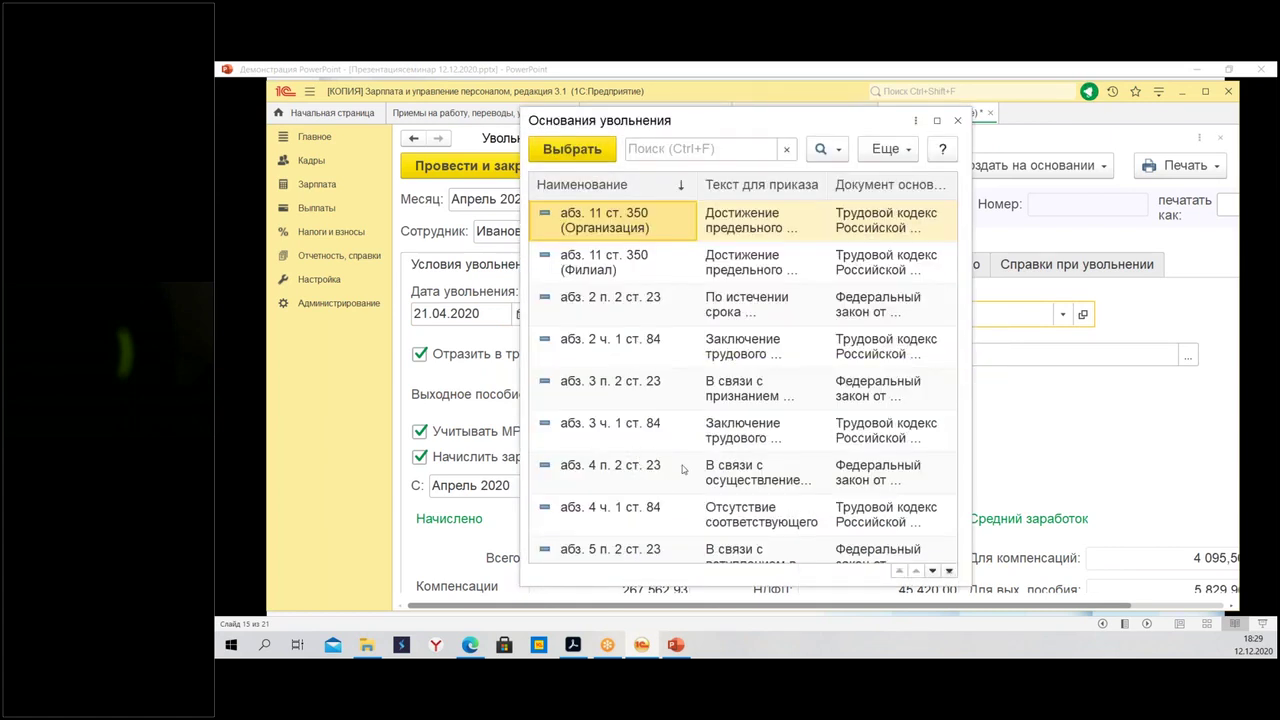
scroll(652, 460, down, 5)
scroll(672, 452, up, 3)
scroll(668, 453, down, 3)
scroll(660, 457, down, 4)
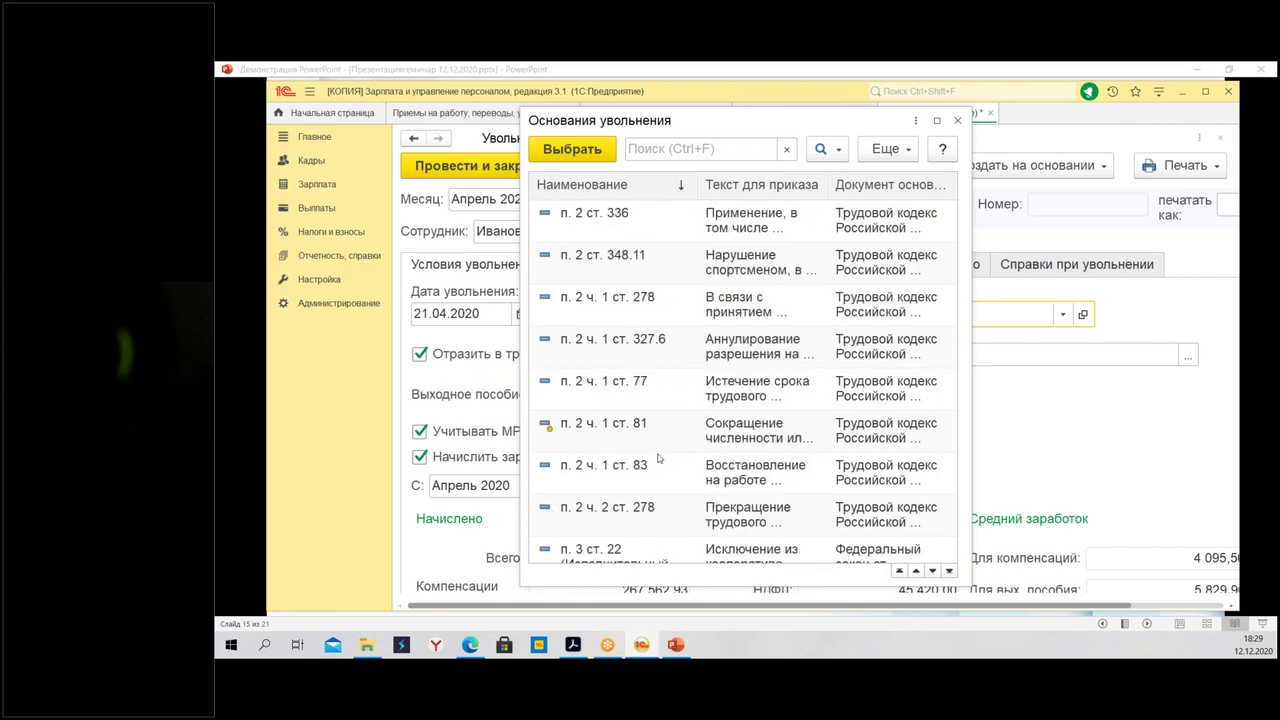
click(642, 430)
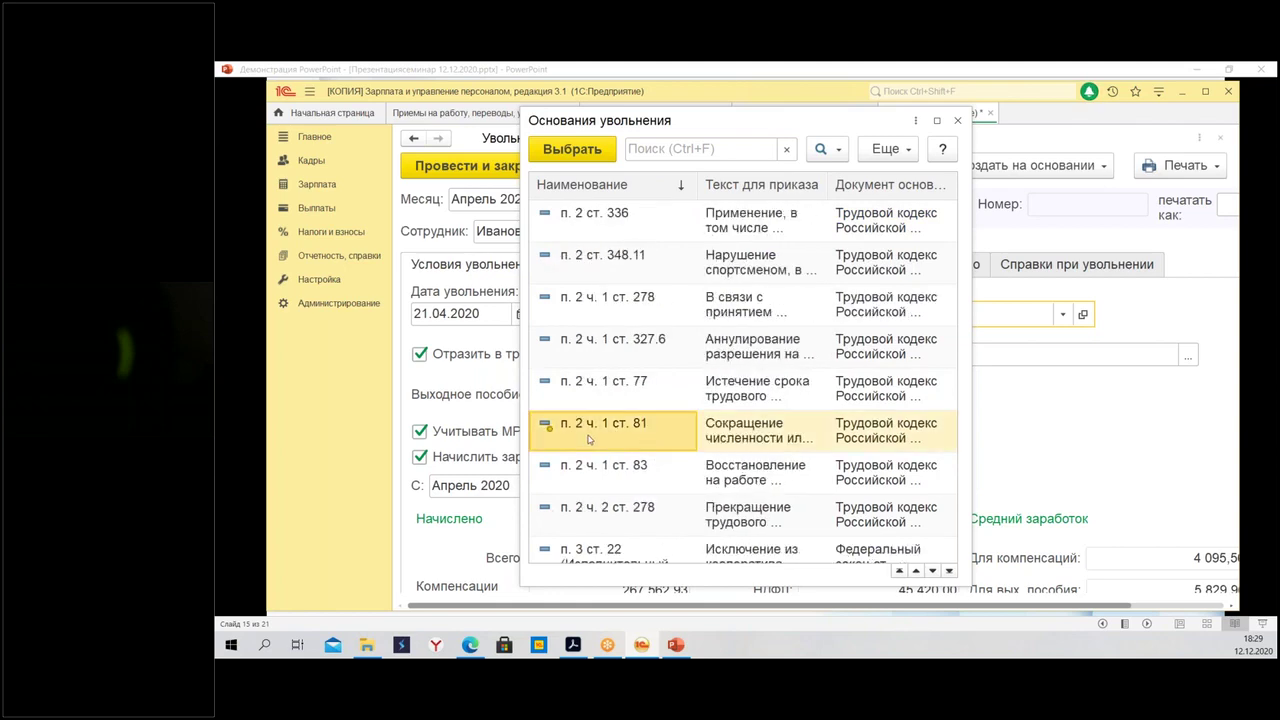
double_click(770, 432)
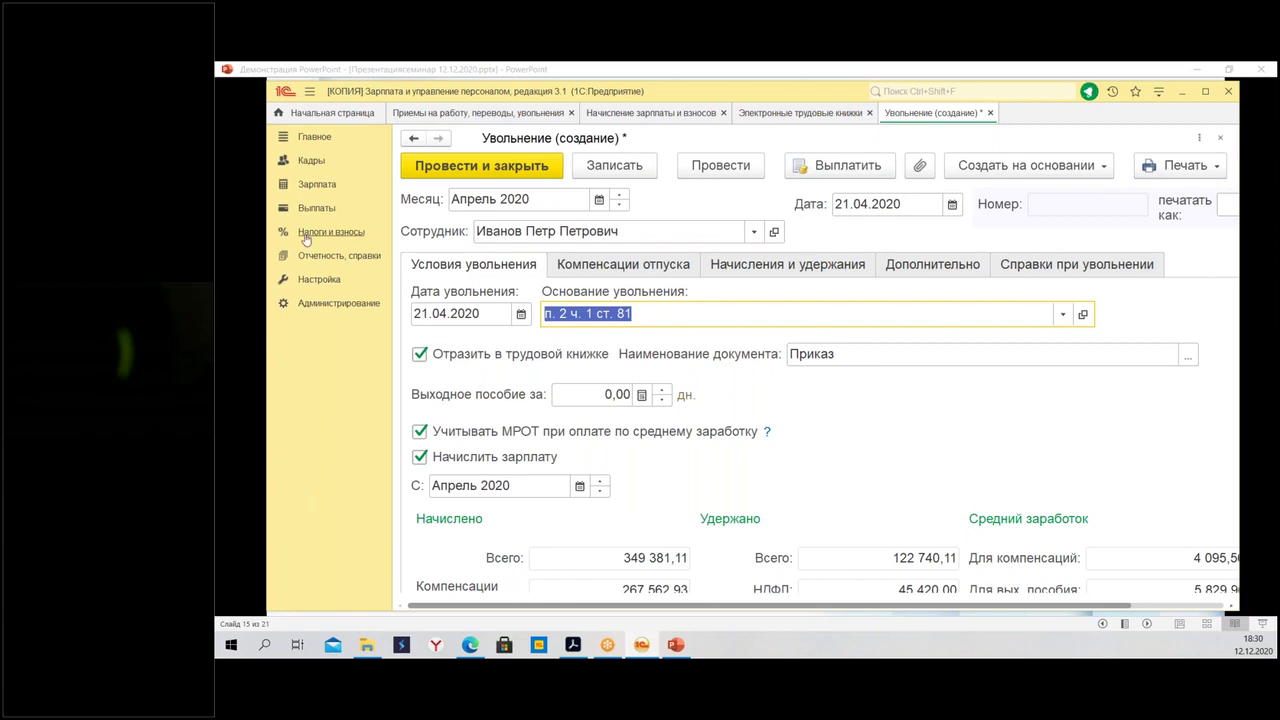
Open the production calendar Российская Федерация for 2020 and generate its printed form
click(319, 281)
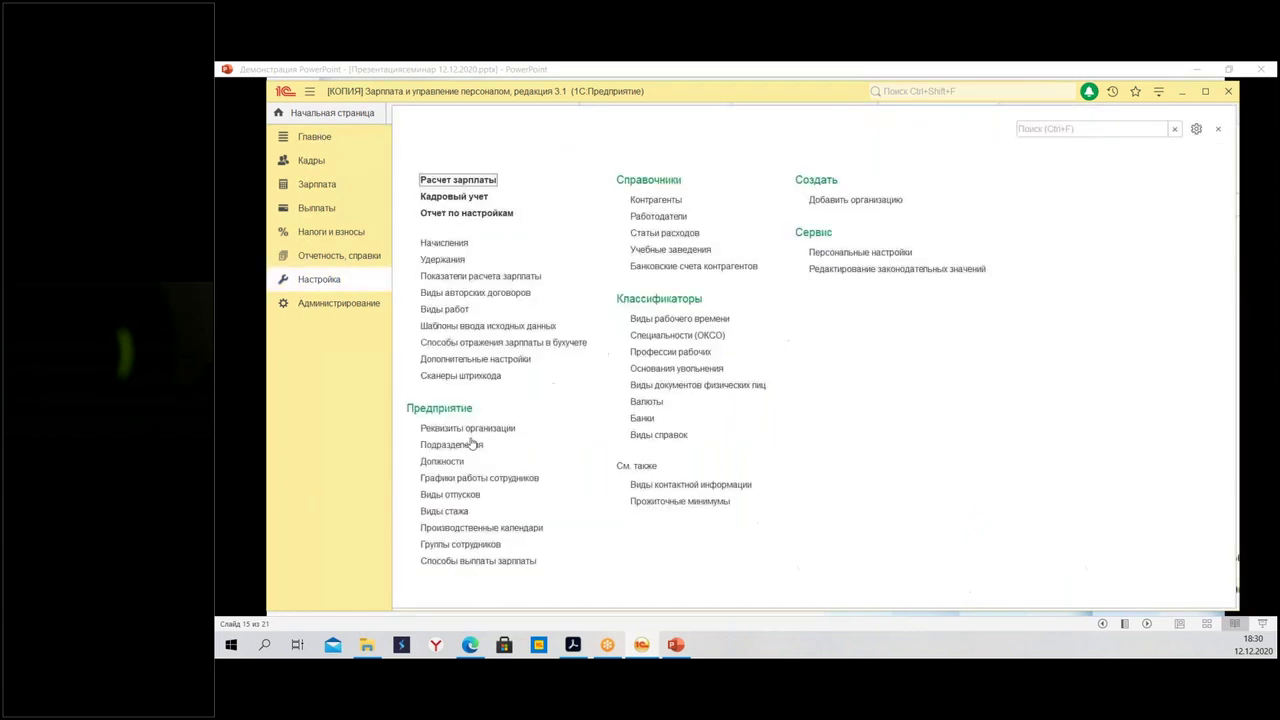
click(465, 530)
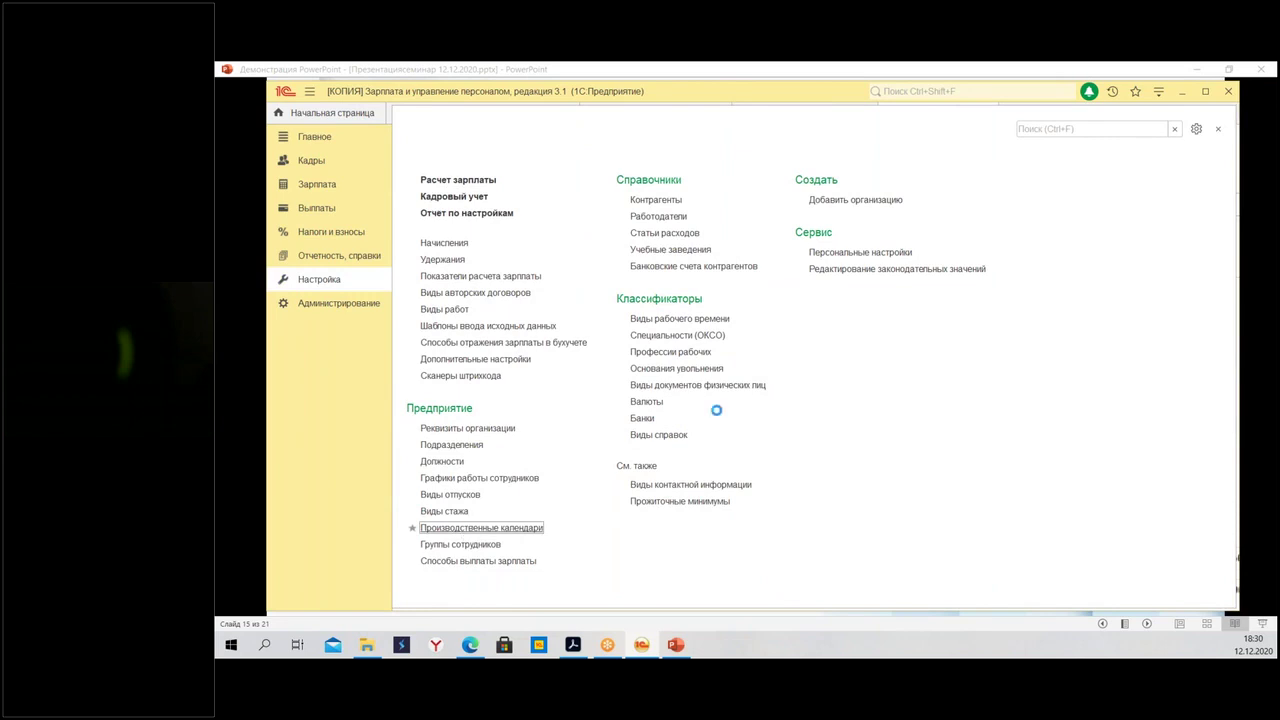
double_click(505, 230)
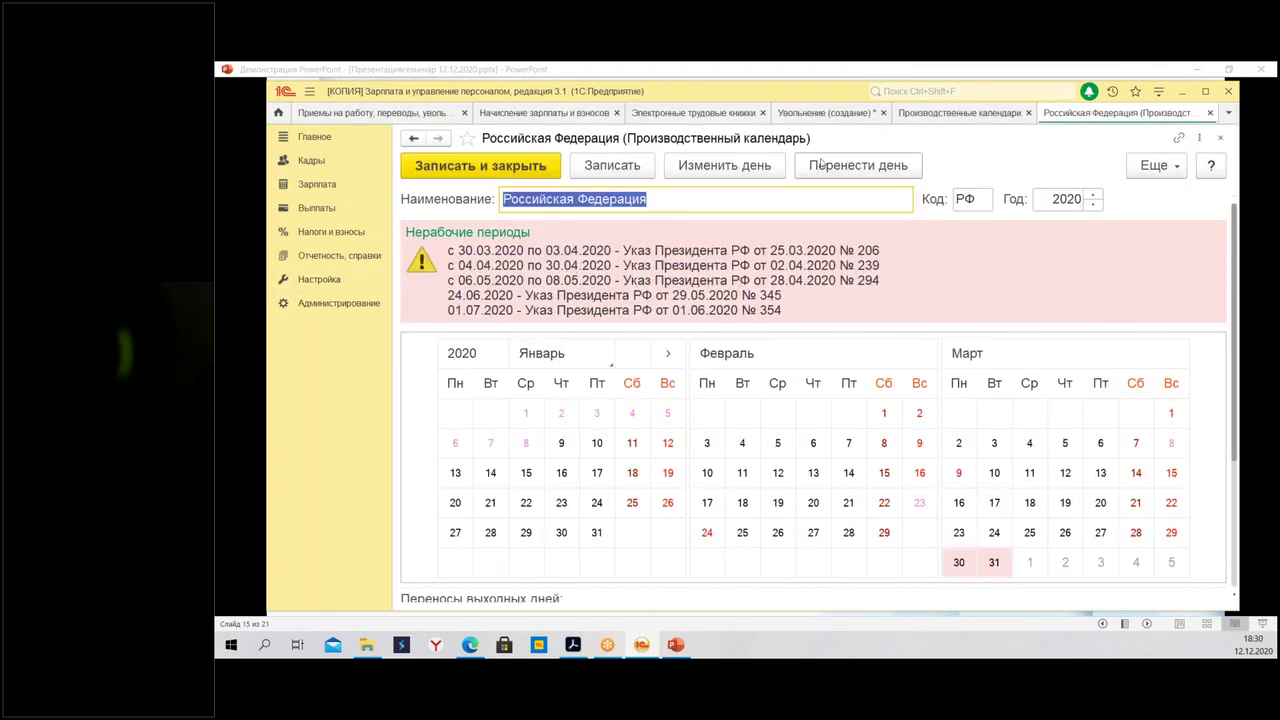
click(1158, 165)
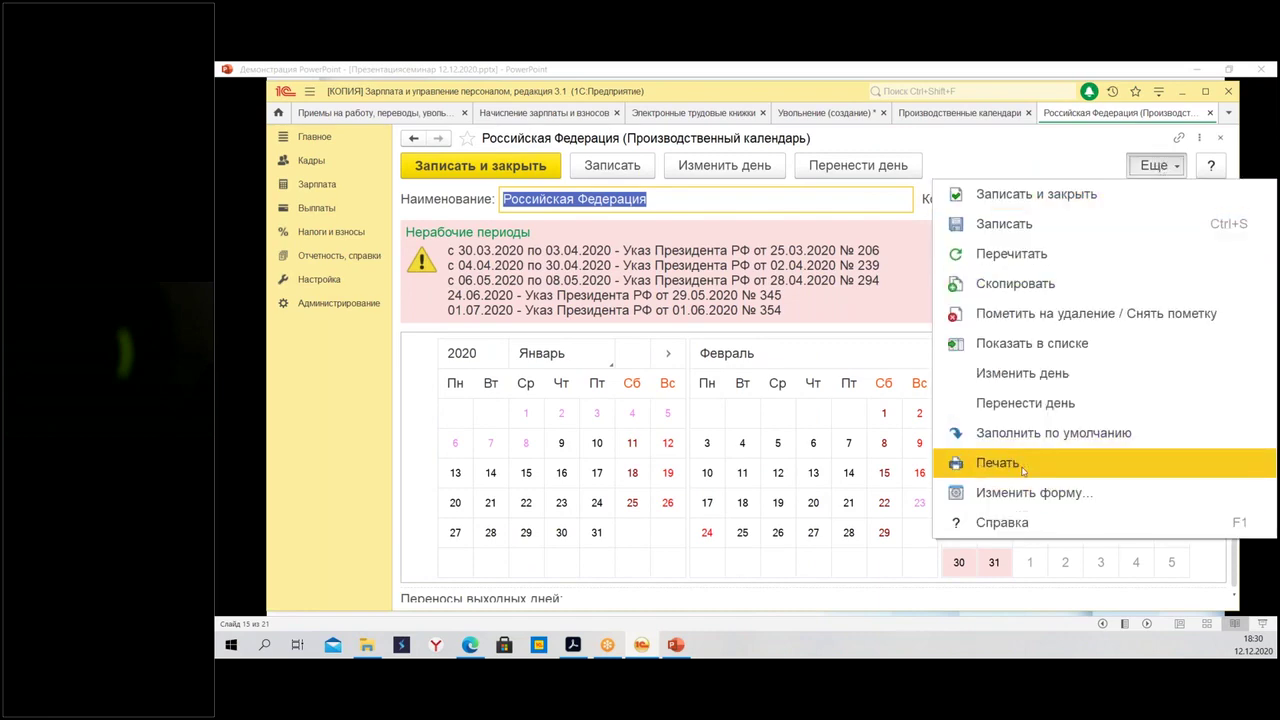
click(1025, 474)
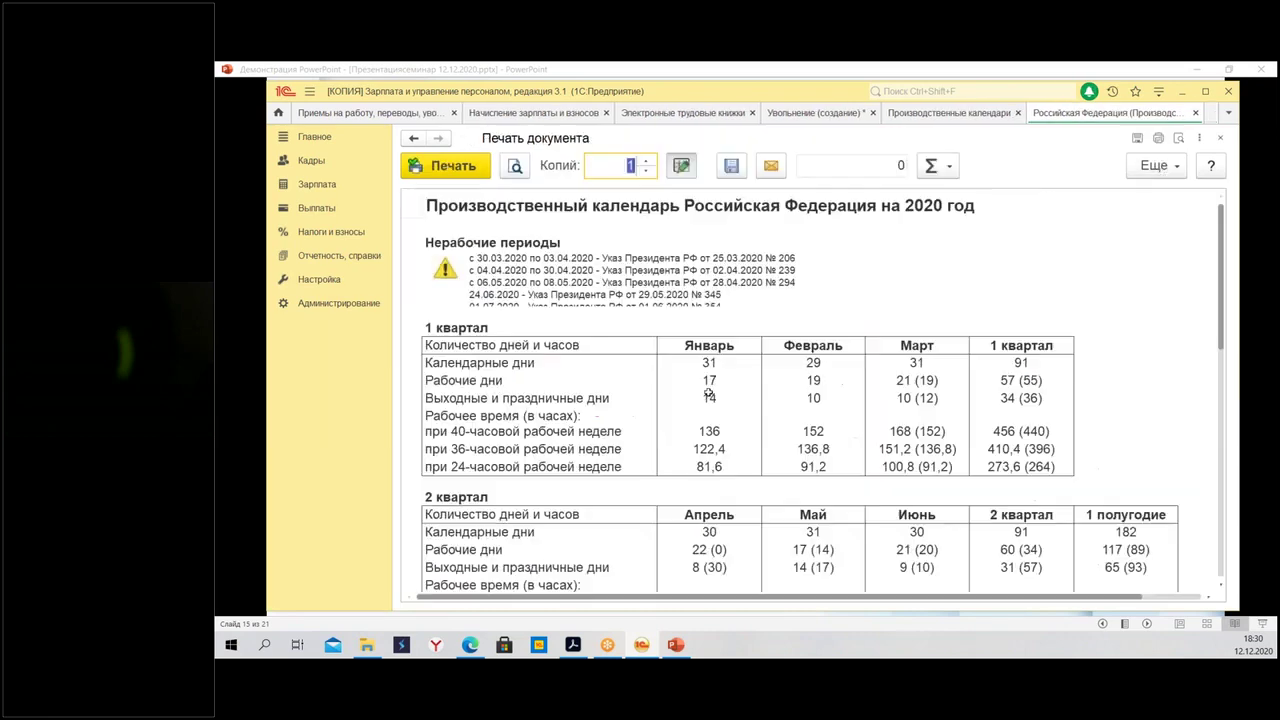
Examine the working days for May, June, the second quarter and July in the printed production calendar
scroll(855, 425, down, 4)
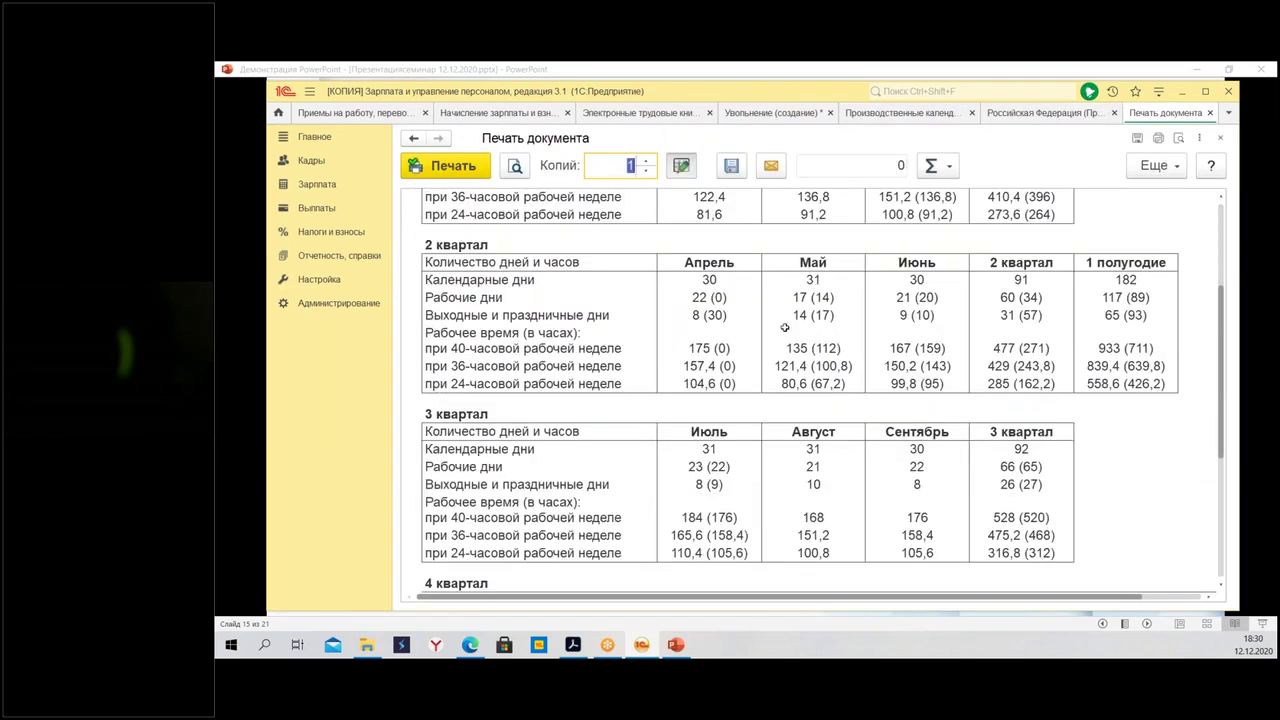
click(798, 297)
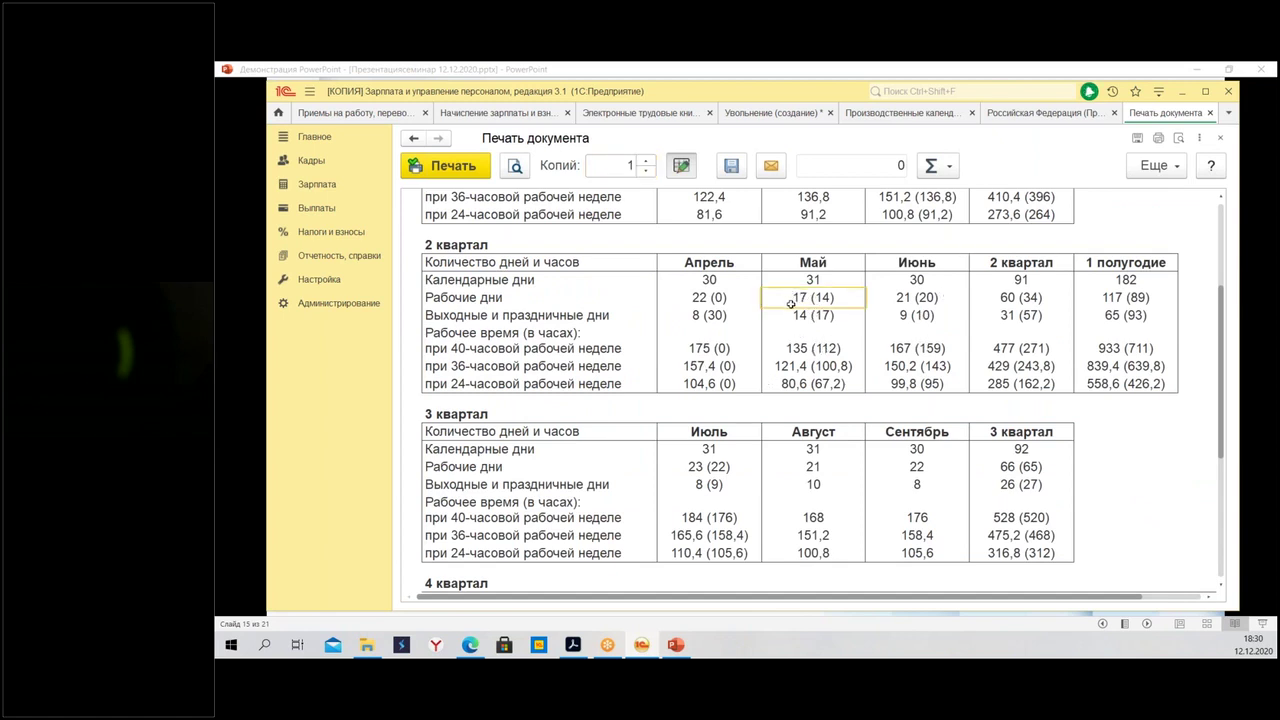
click(880, 303)
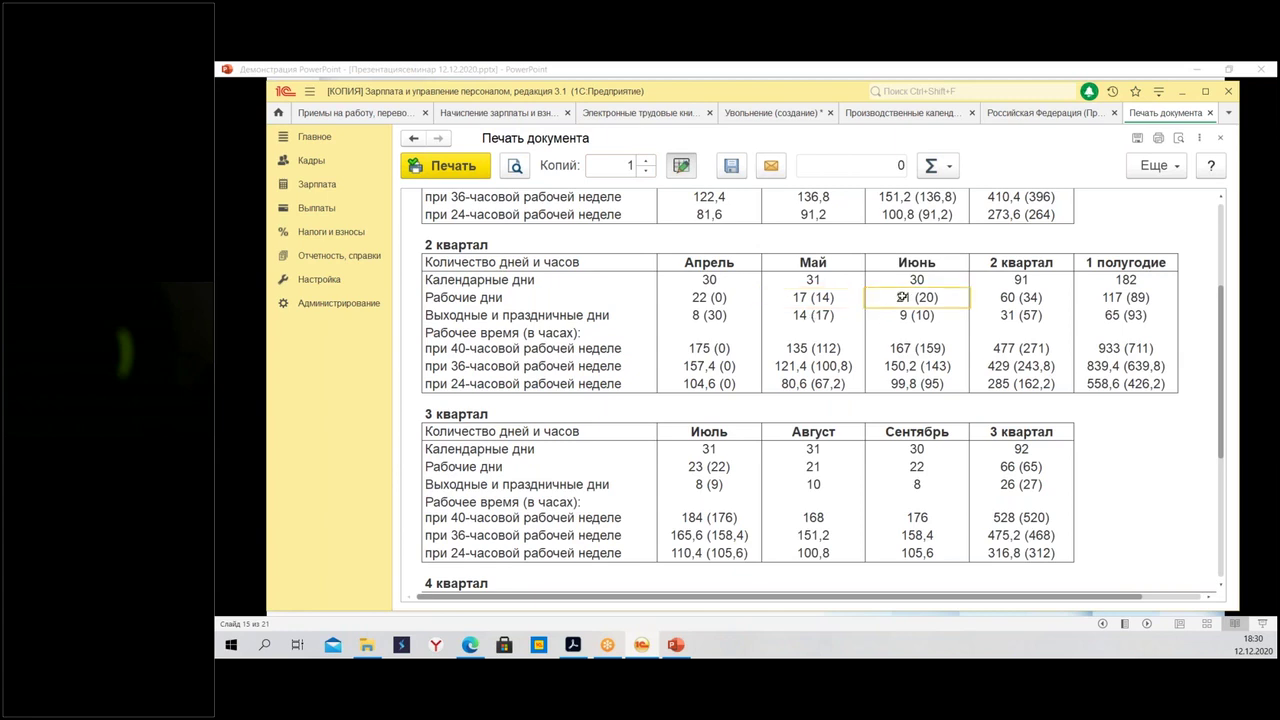
click(1003, 302)
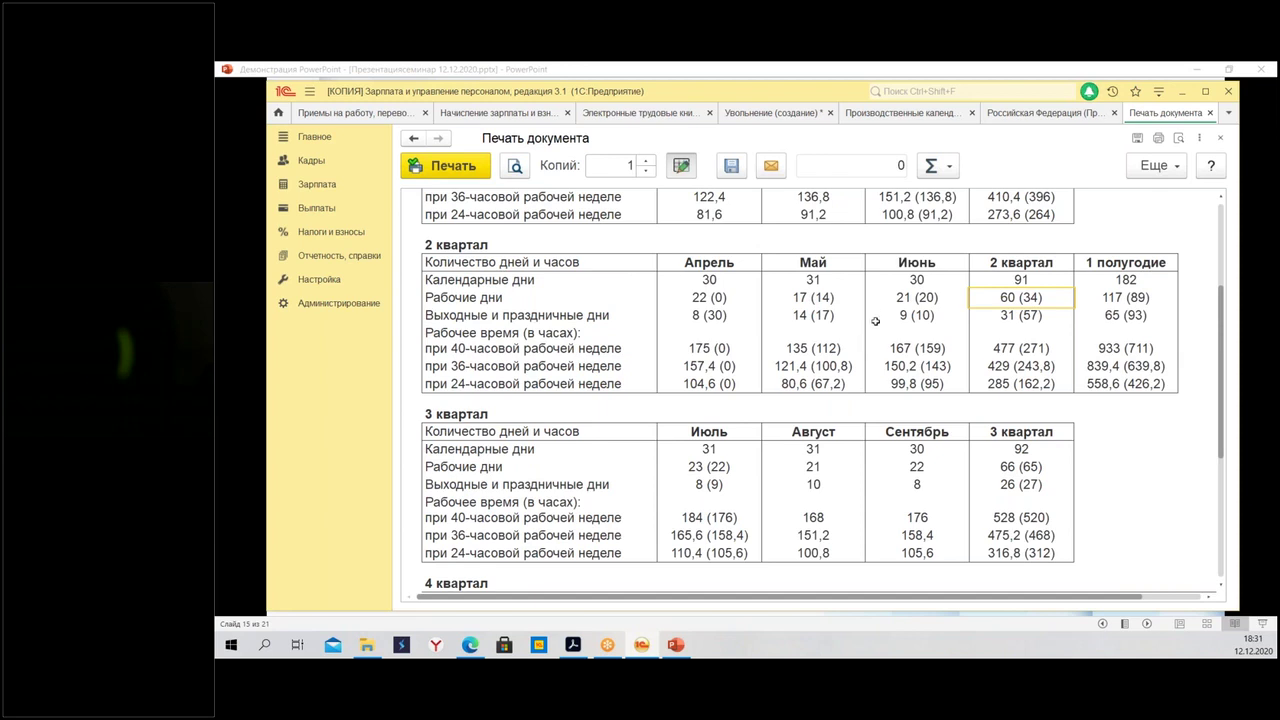
click(822, 297)
click(930, 297)
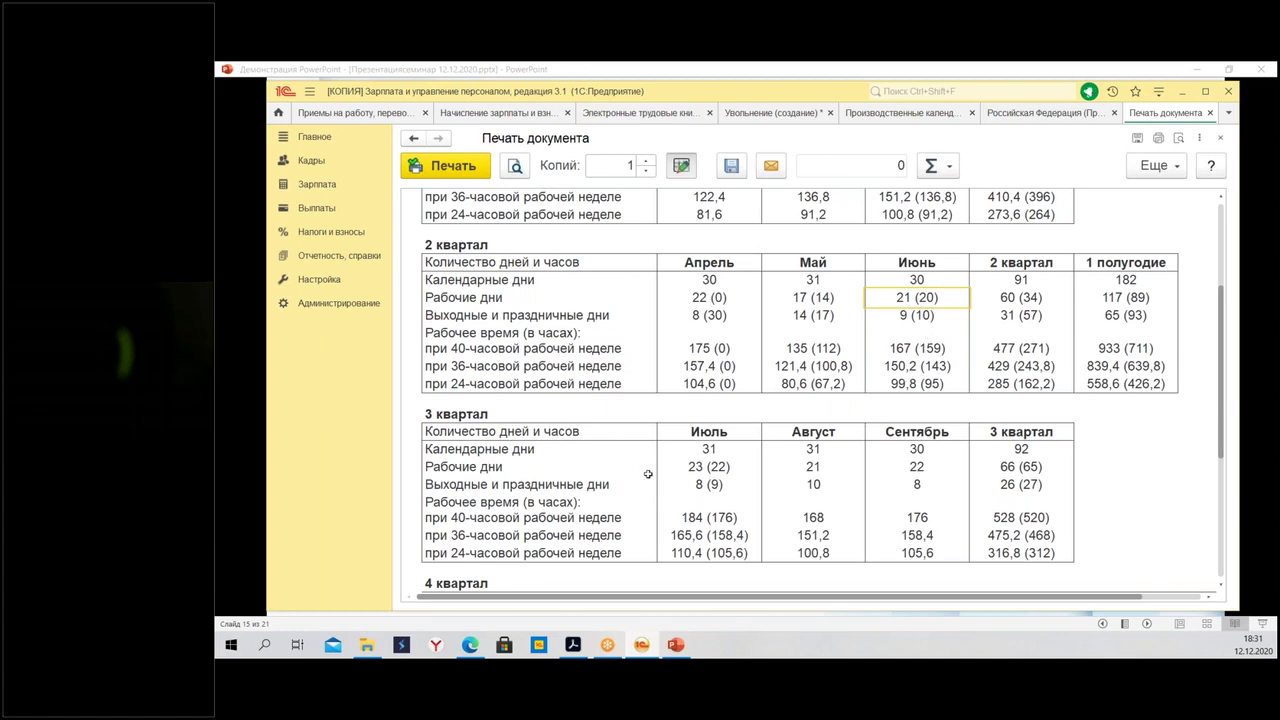
click(714, 466)
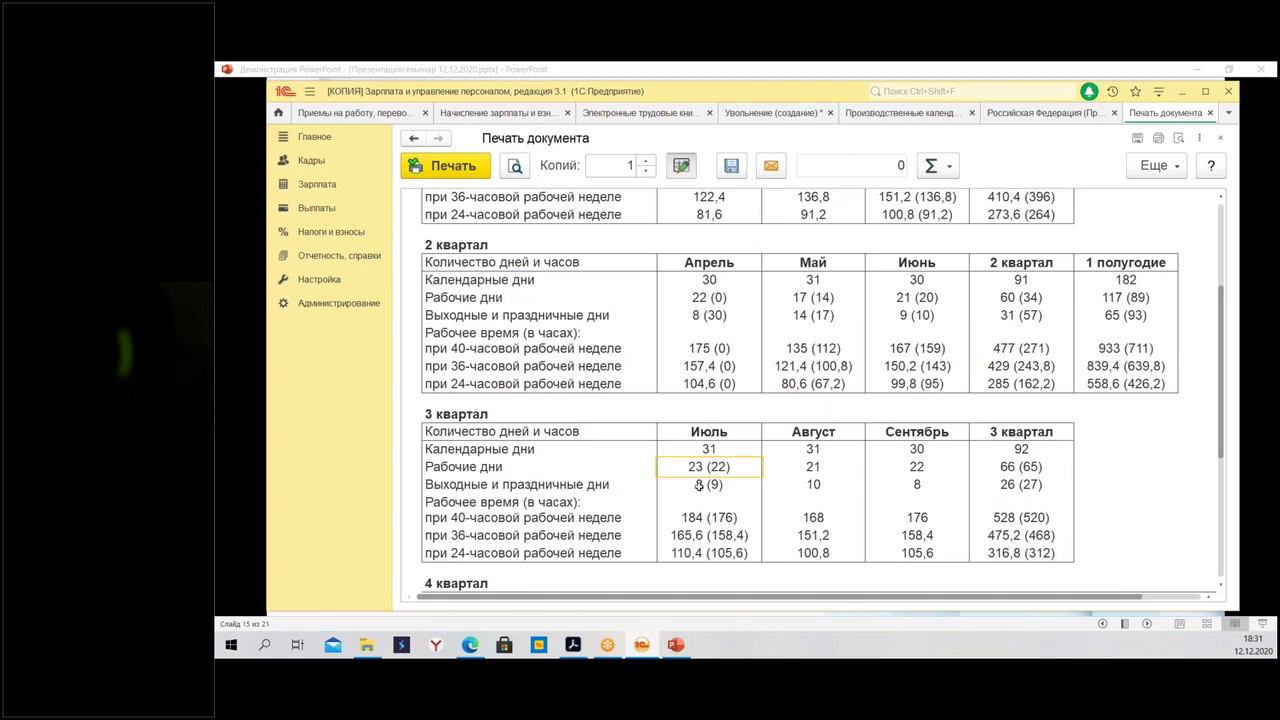
scroll(738, 452, up, 5)
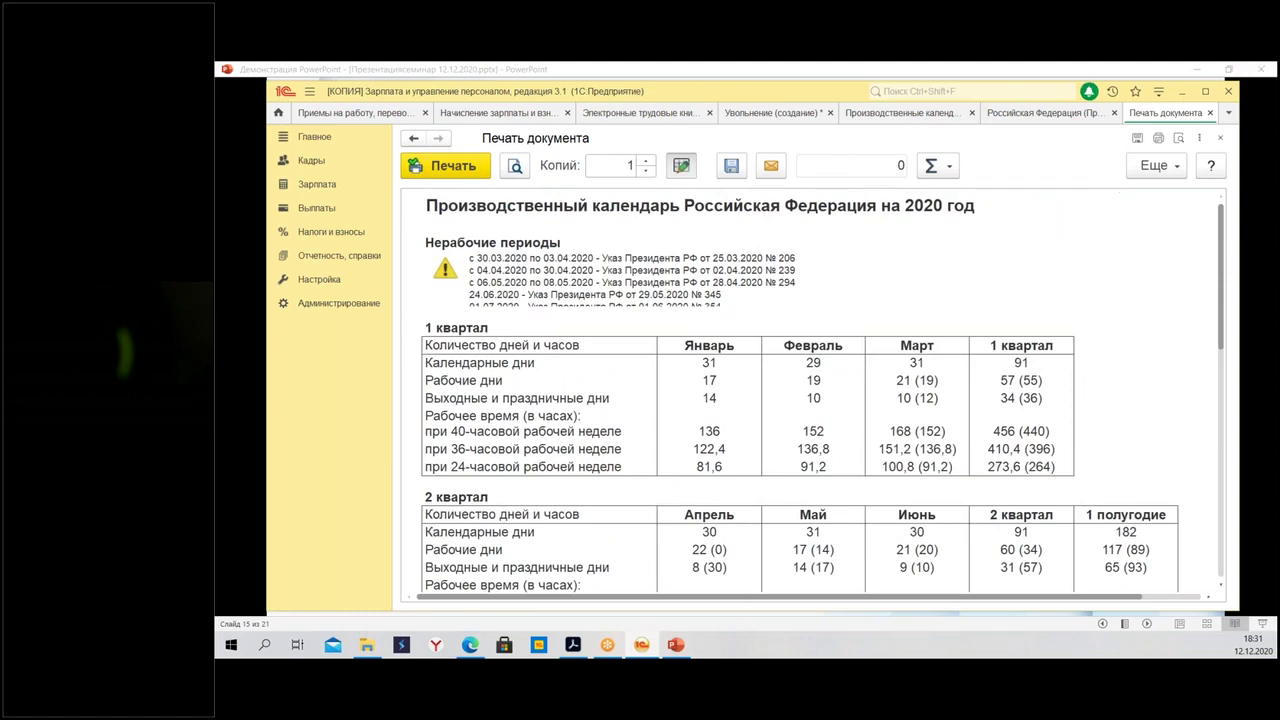
Review the working days for the third and fourth quarters in the 2020 production calendar
scroll(1077, 278, down, 3)
scroll(1077, 278, down, 1)
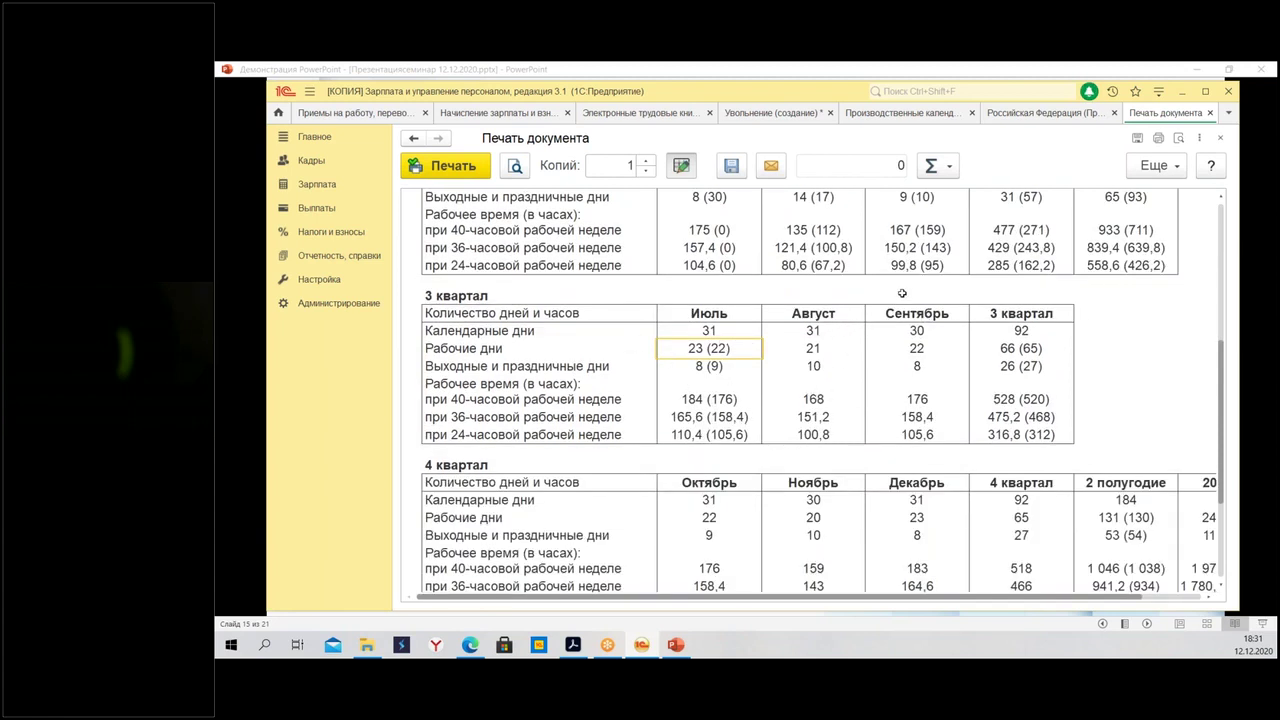
click(806, 352)
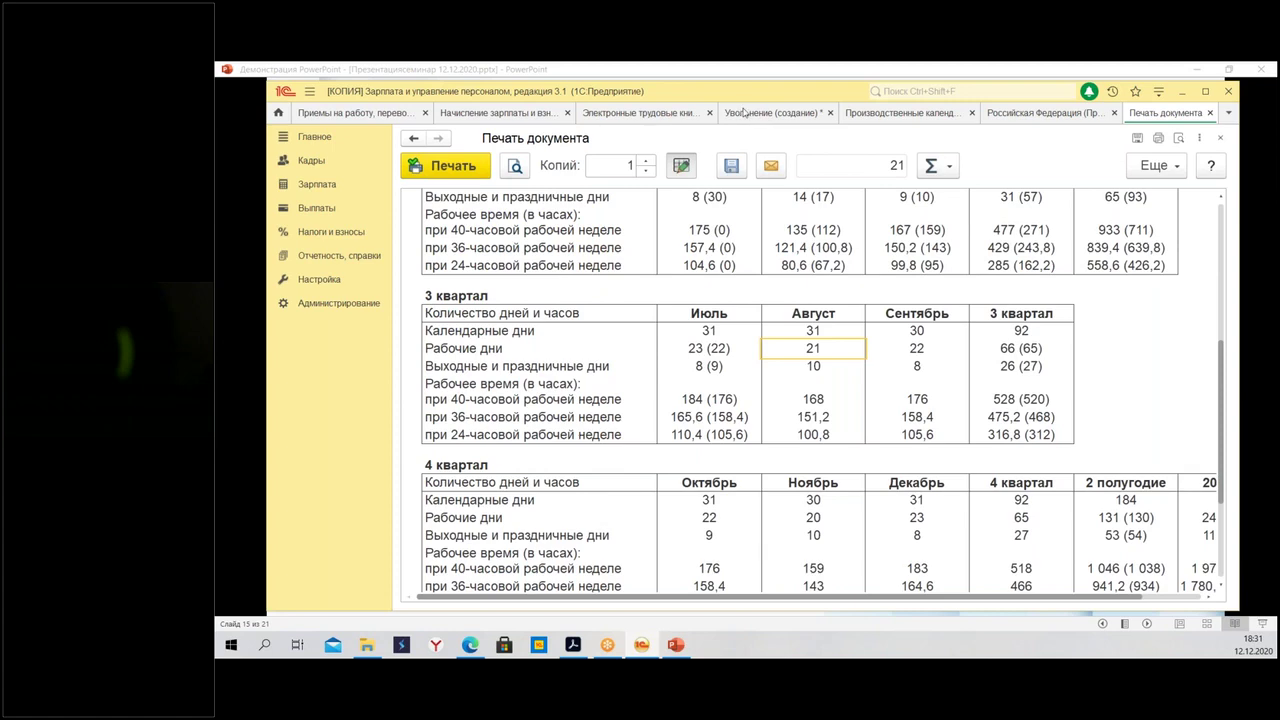
In the open dismissal document, set the severance pay (Выходное пособие) to 56 days
click(743, 112)
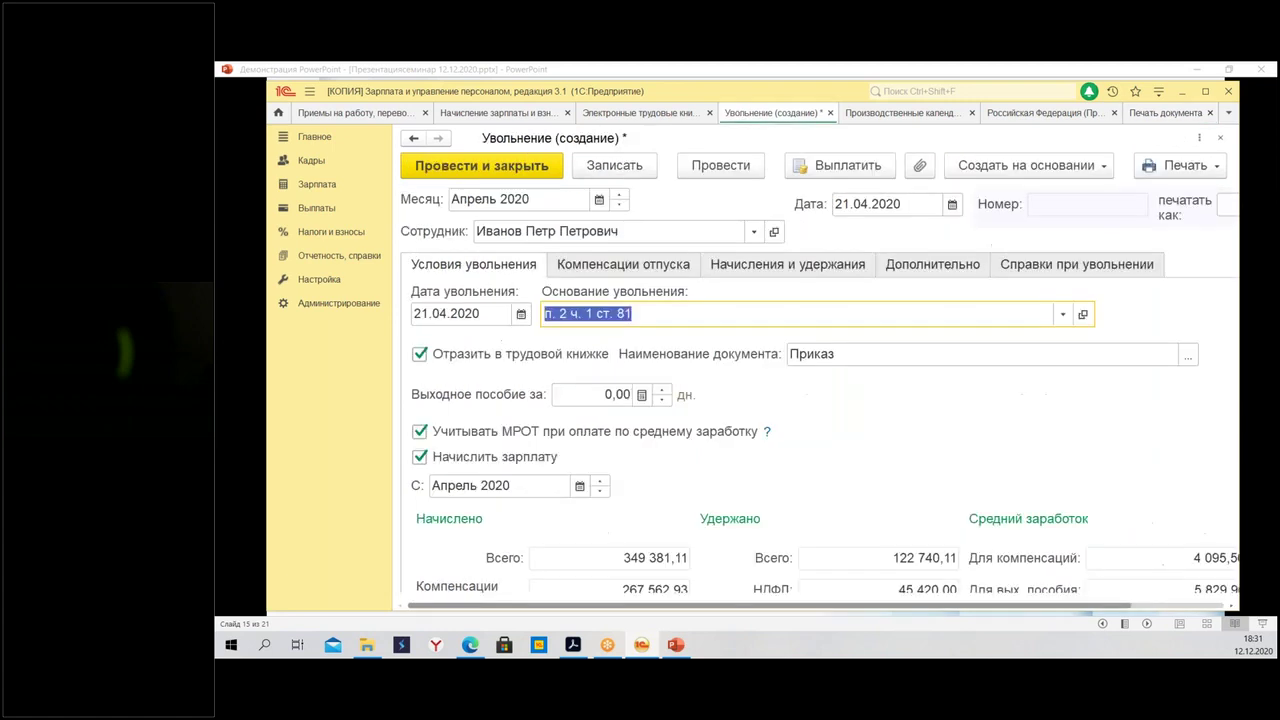
click(572, 399)
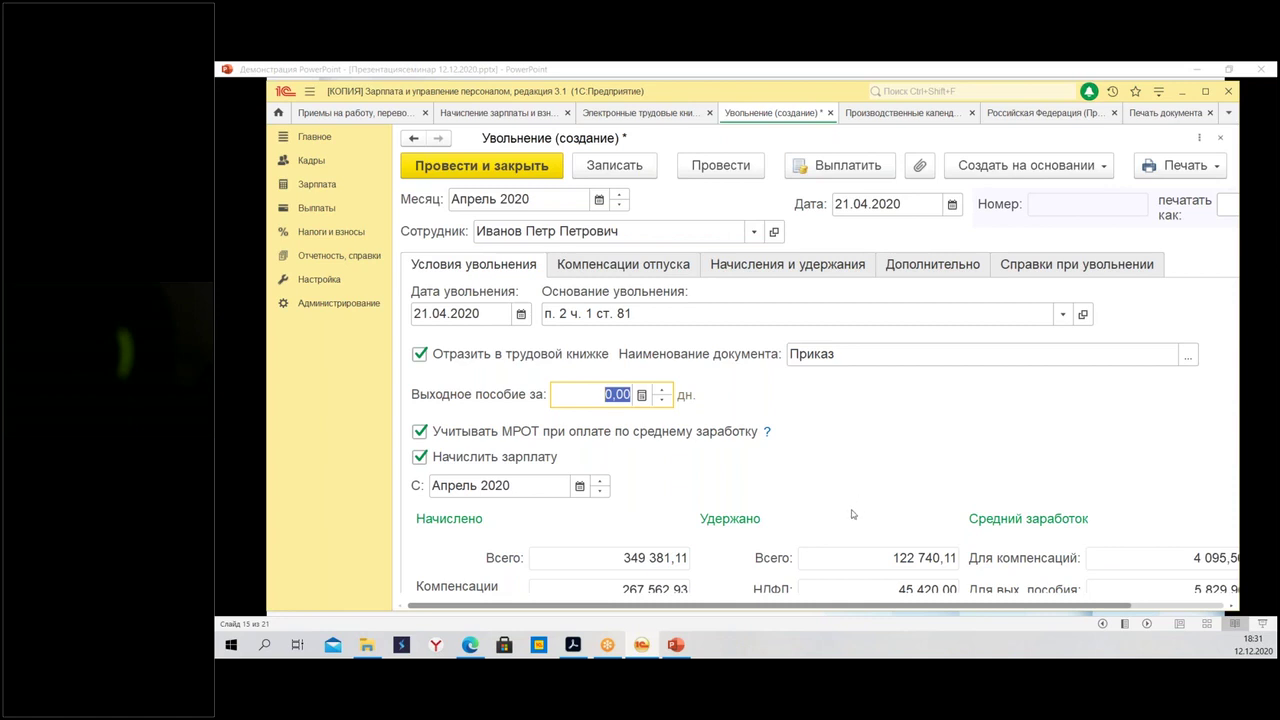
text(56)
Inspect the monthly data behind the severance average earnings through March 2020, leaving it unchanged
scroll(850, 460, down, 3)
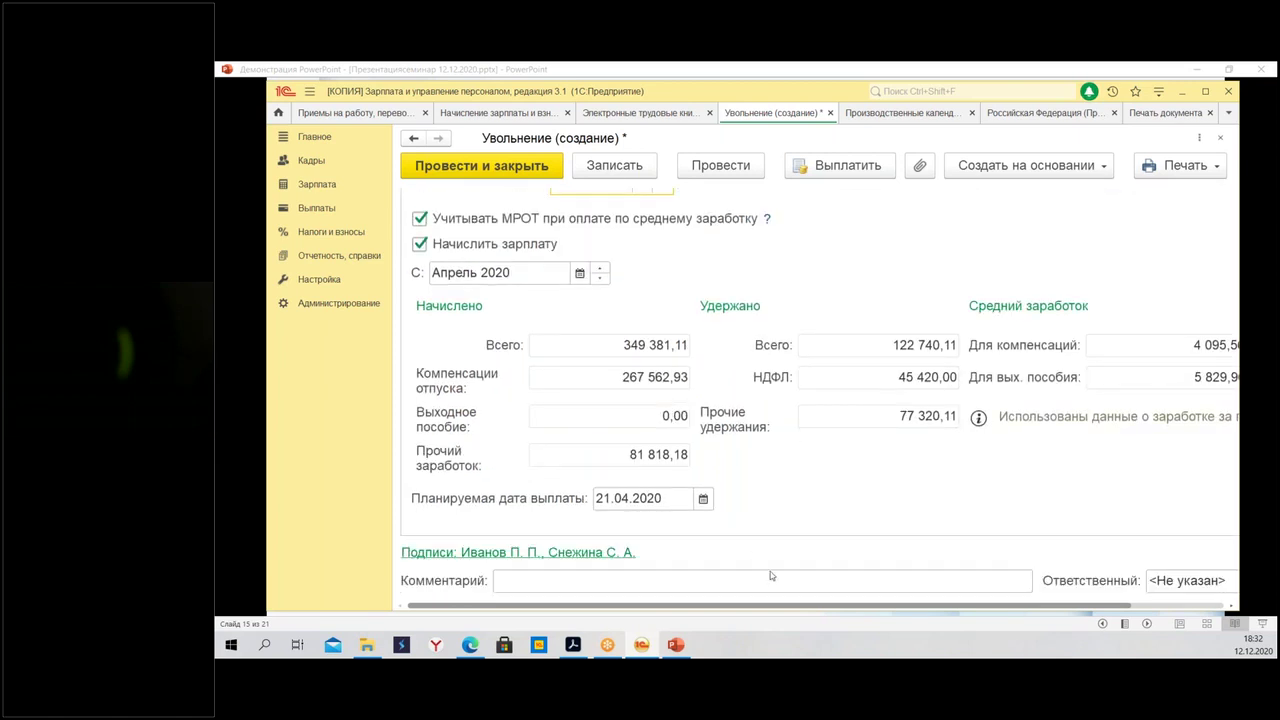
drag(727, 611, 819, 611)
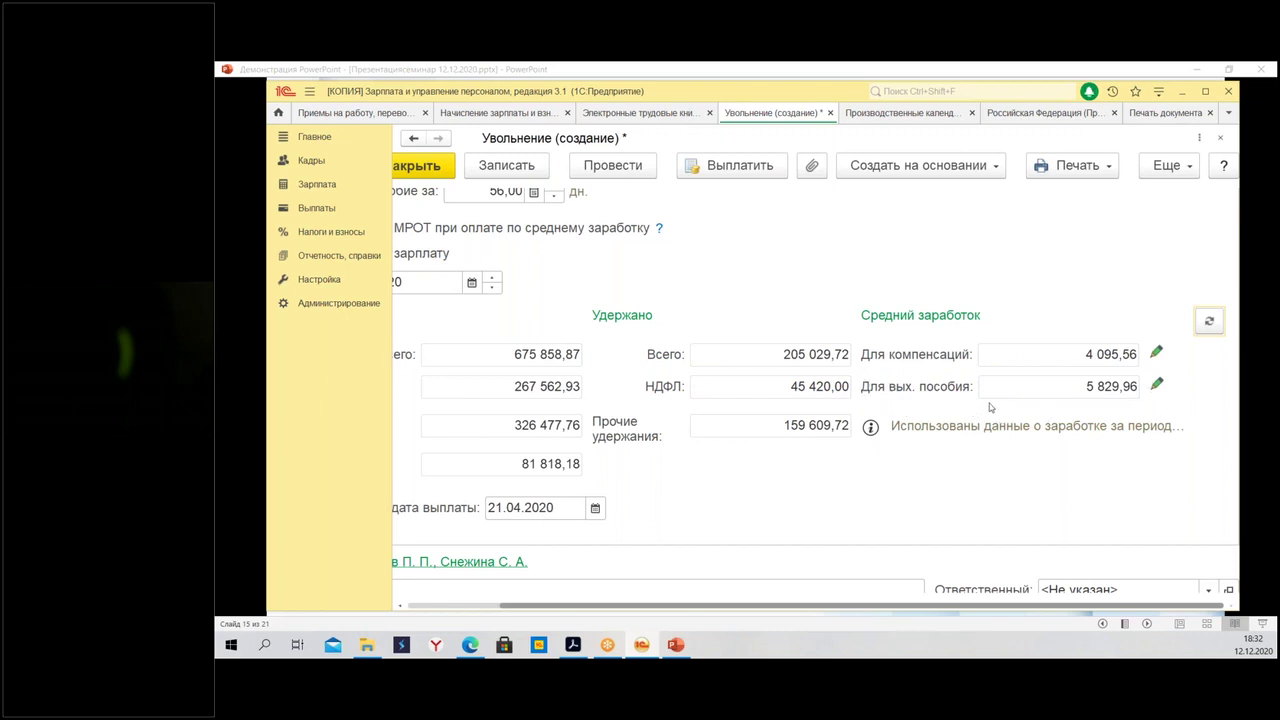
click(1157, 386)
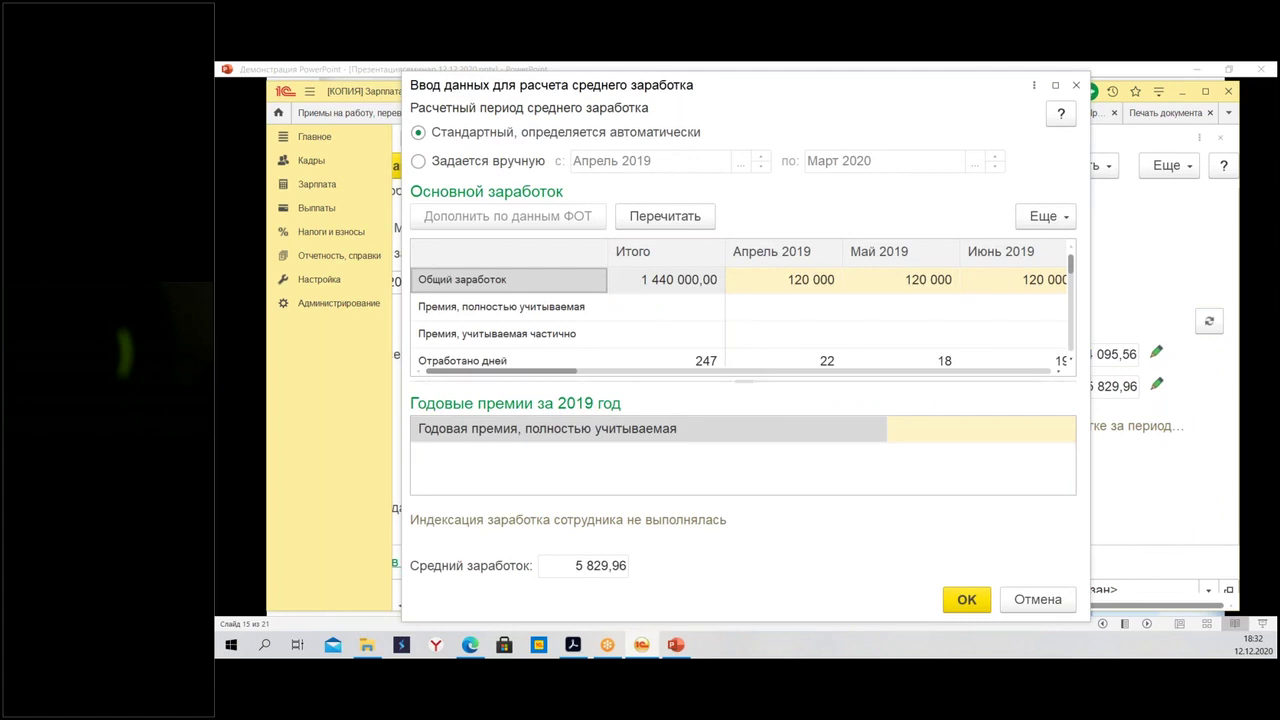
drag(578, 374, 1063, 378)
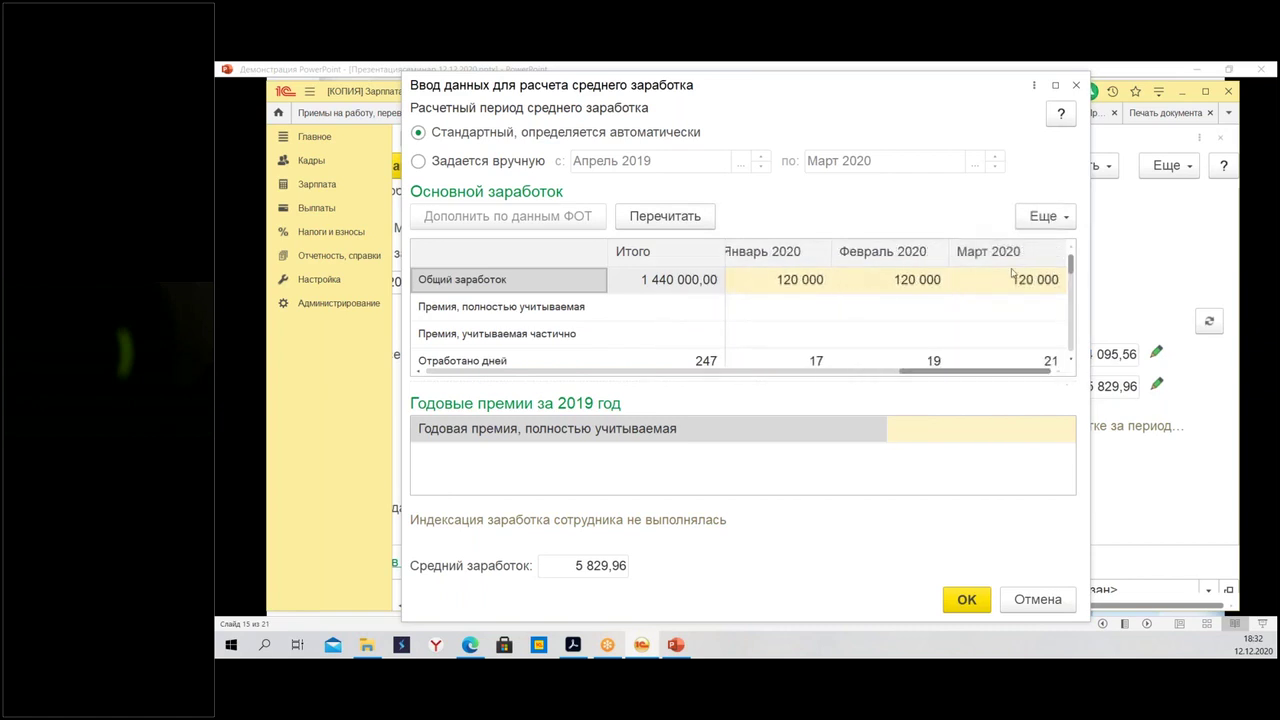
click(990, 278)
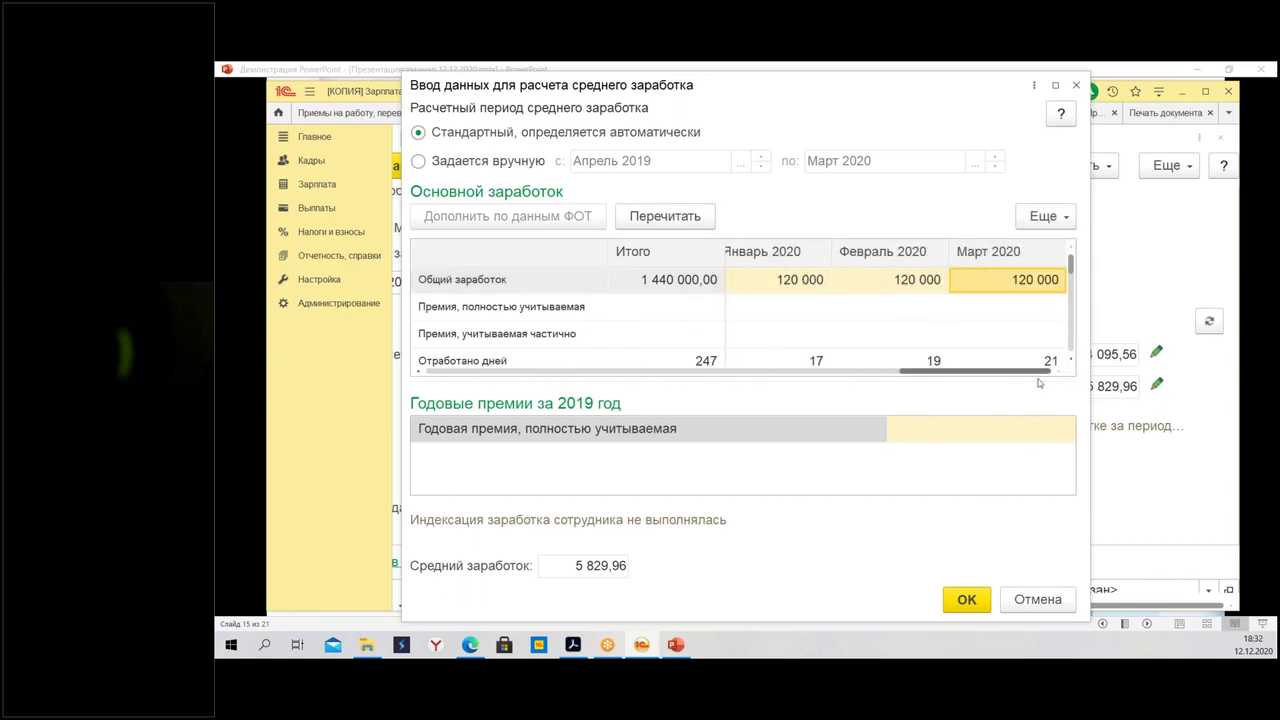
click(1038, 600)
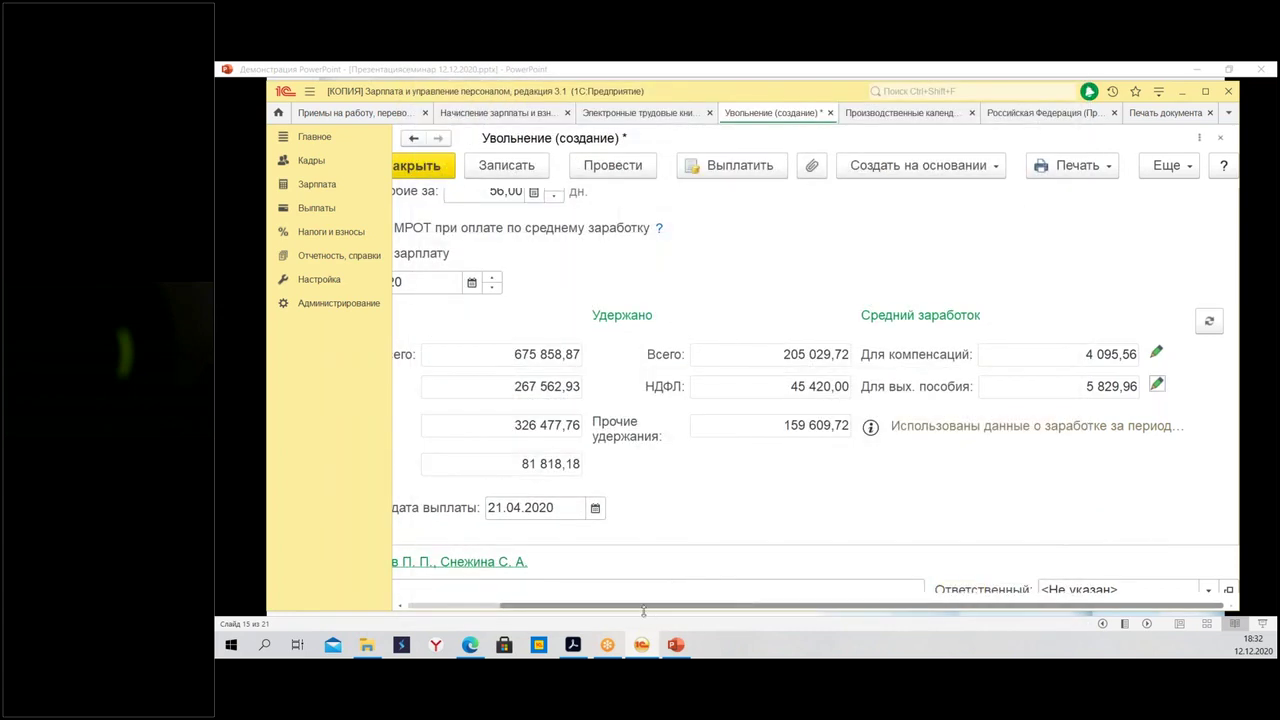
Review the dismissal's vacation compensation terms and the results for salary, severance and vacation compensation in the accruals
drag(660, 615, 570, 616)
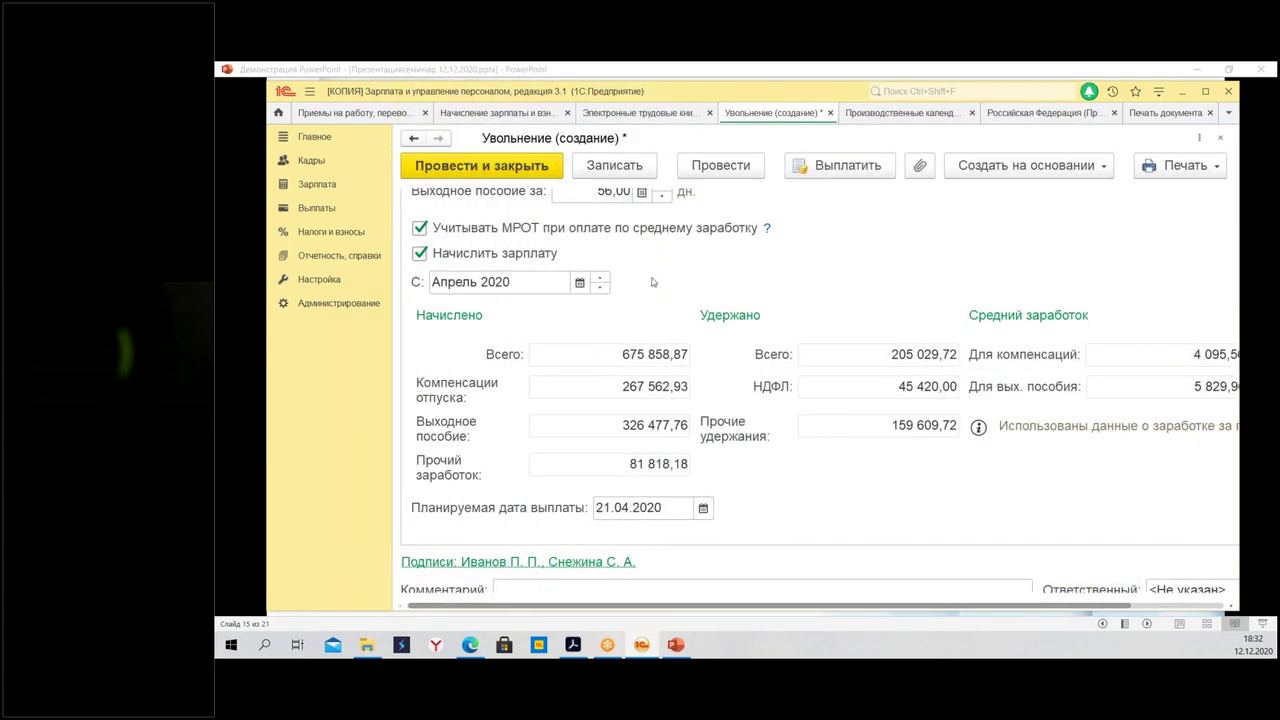
scroll(760, 351, up, 3)
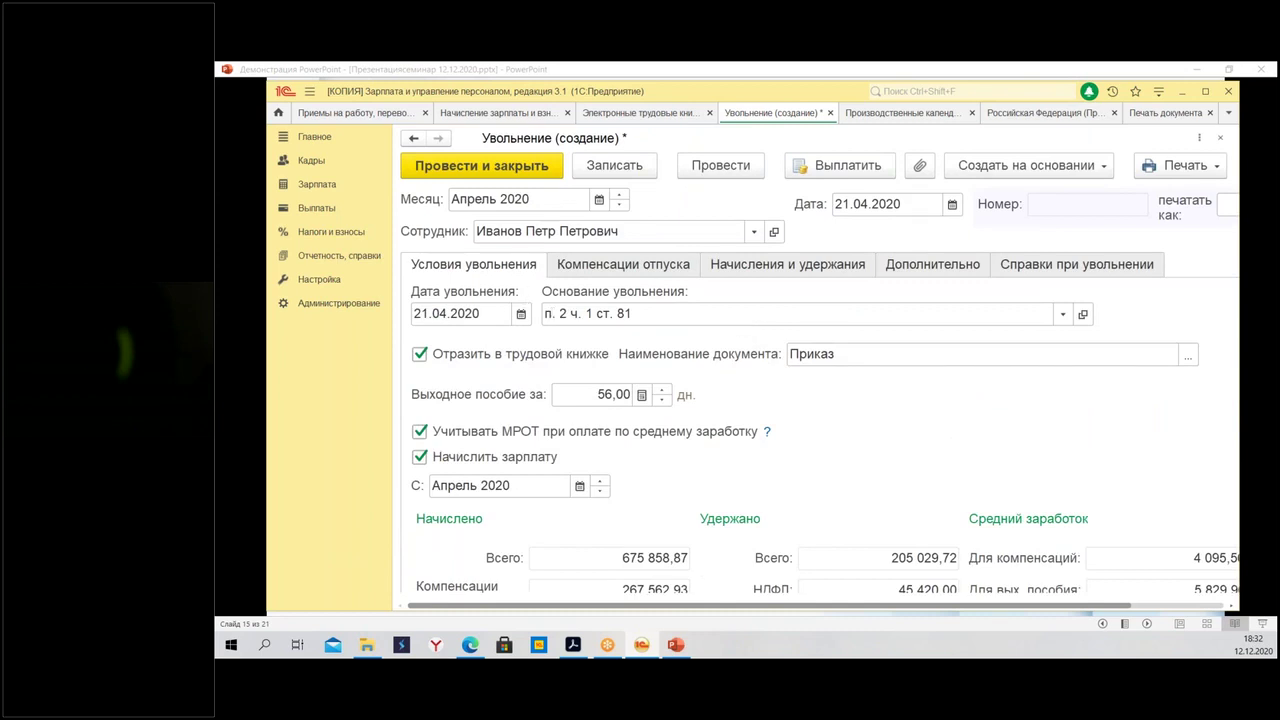
click(634, 266)
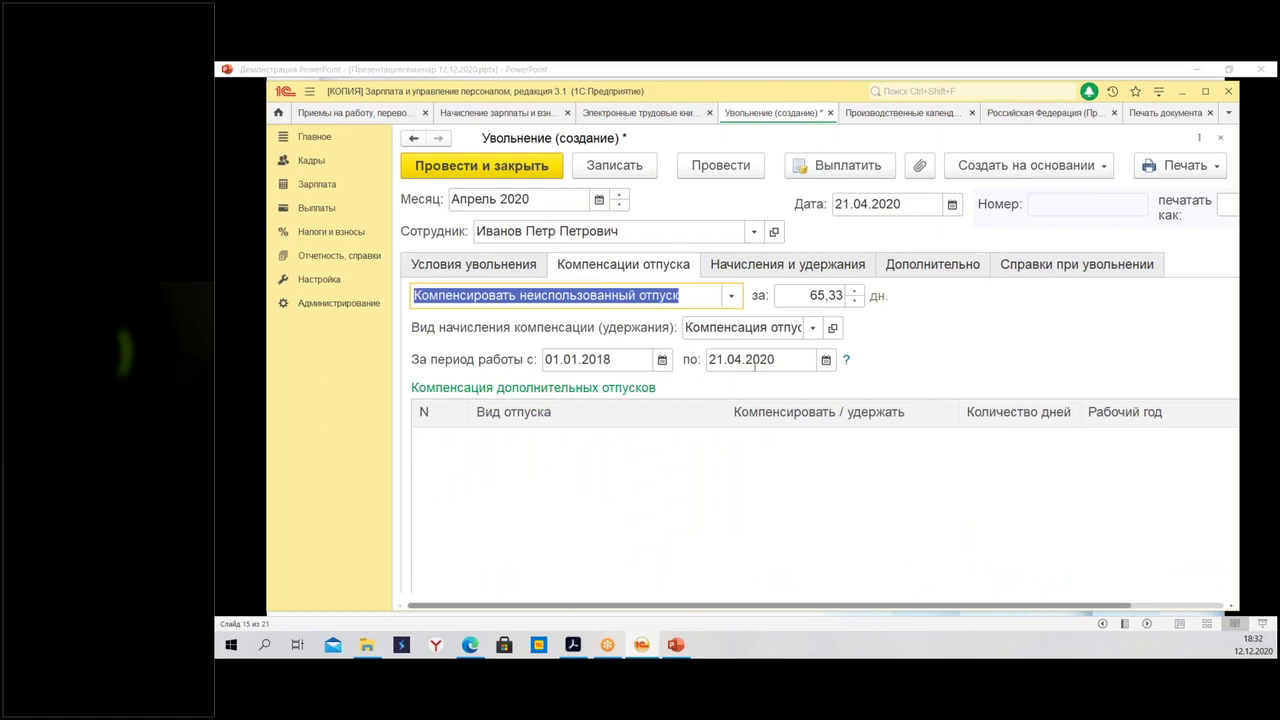
click(748, 268)
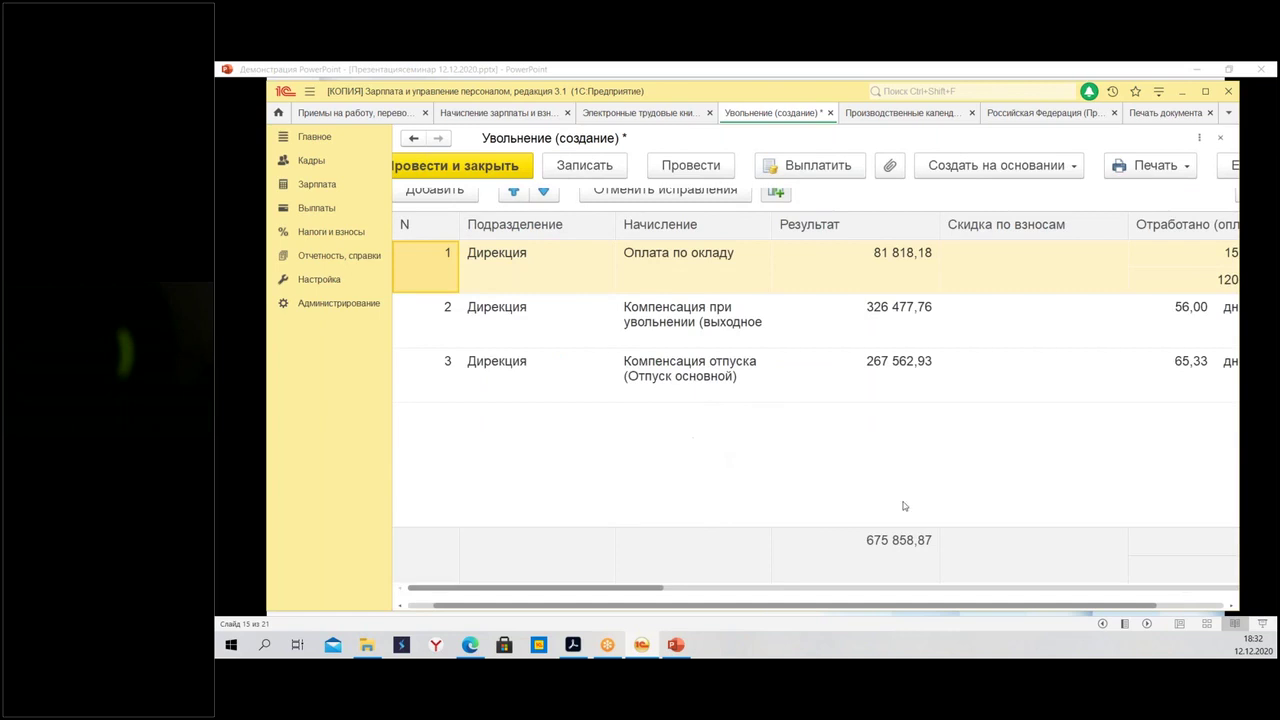
scroll(790, 413, up, 3)
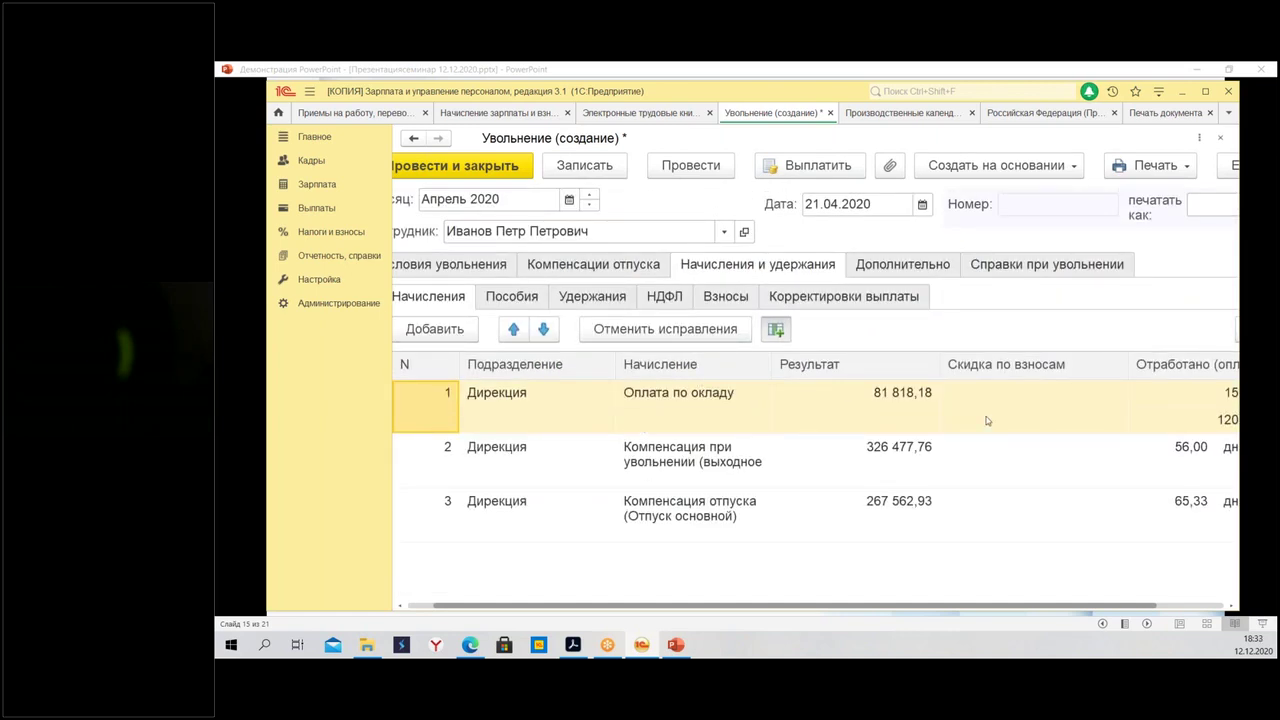
click(886, 410)
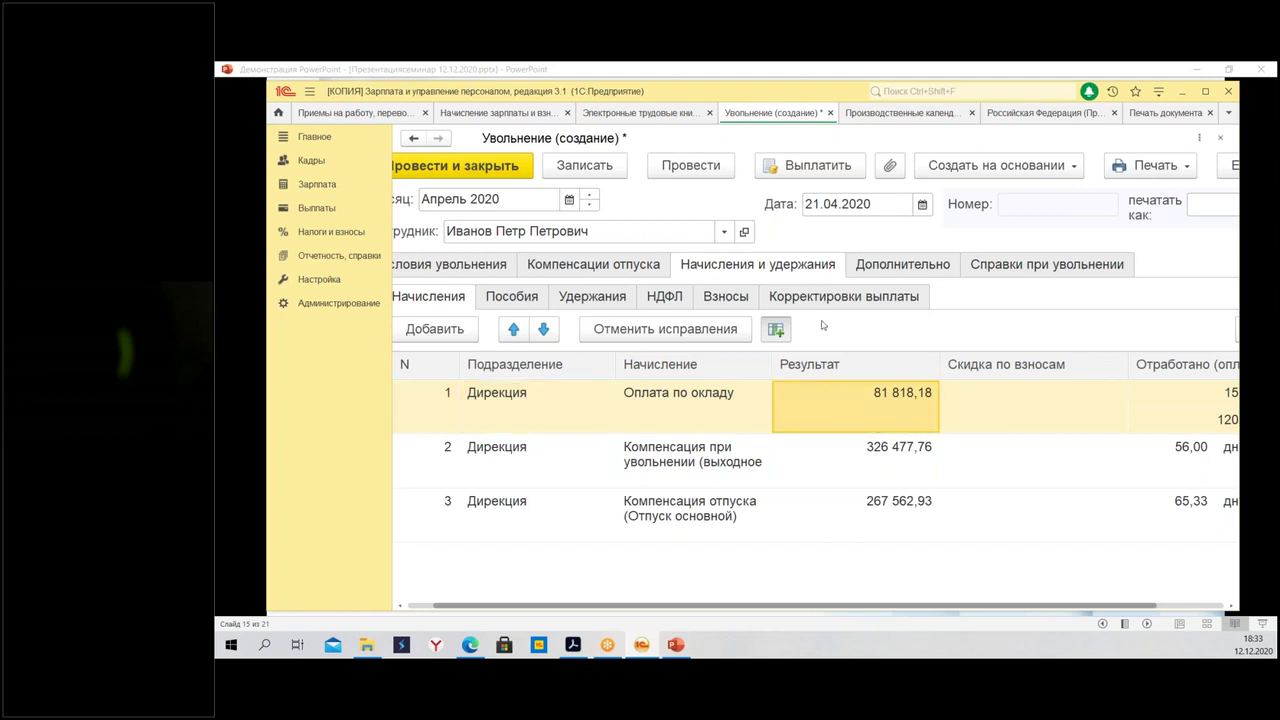
click(866, 468)
click(897, 509)
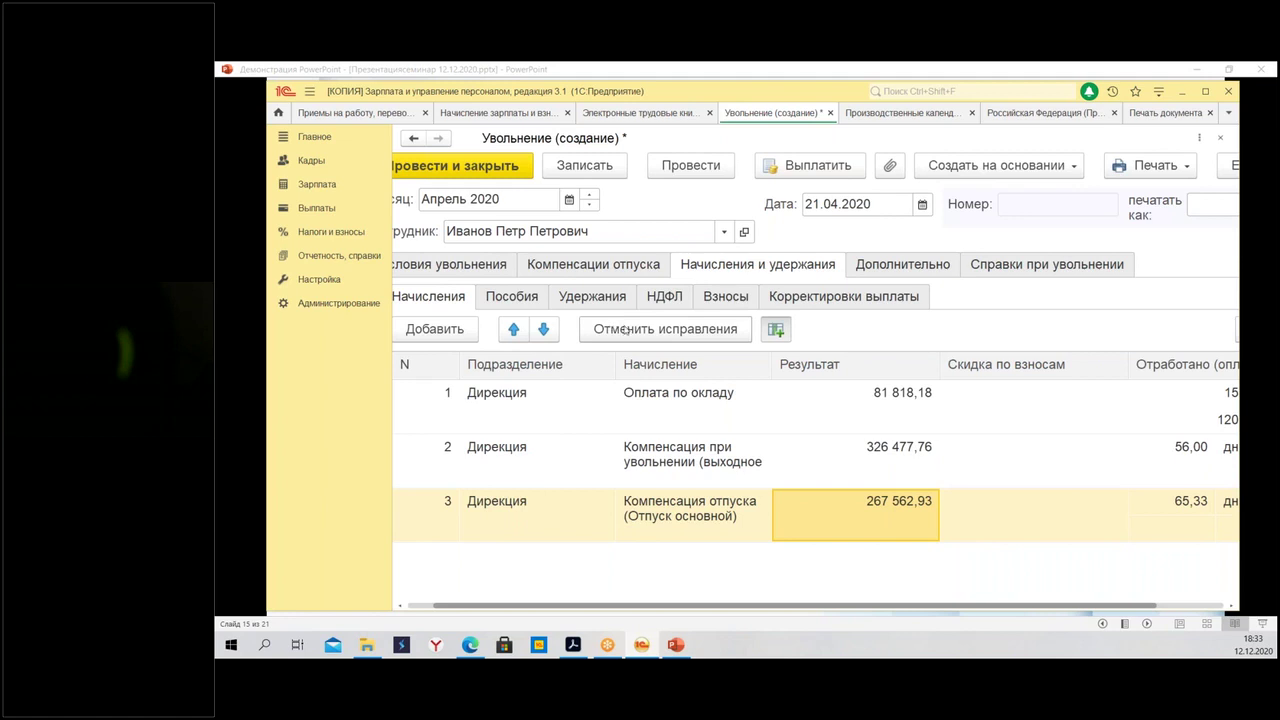
Check the dismissal's НДФЛ, contributions and payment corrections, plus its additional data and the available dismissal certificates
click(665, 298)
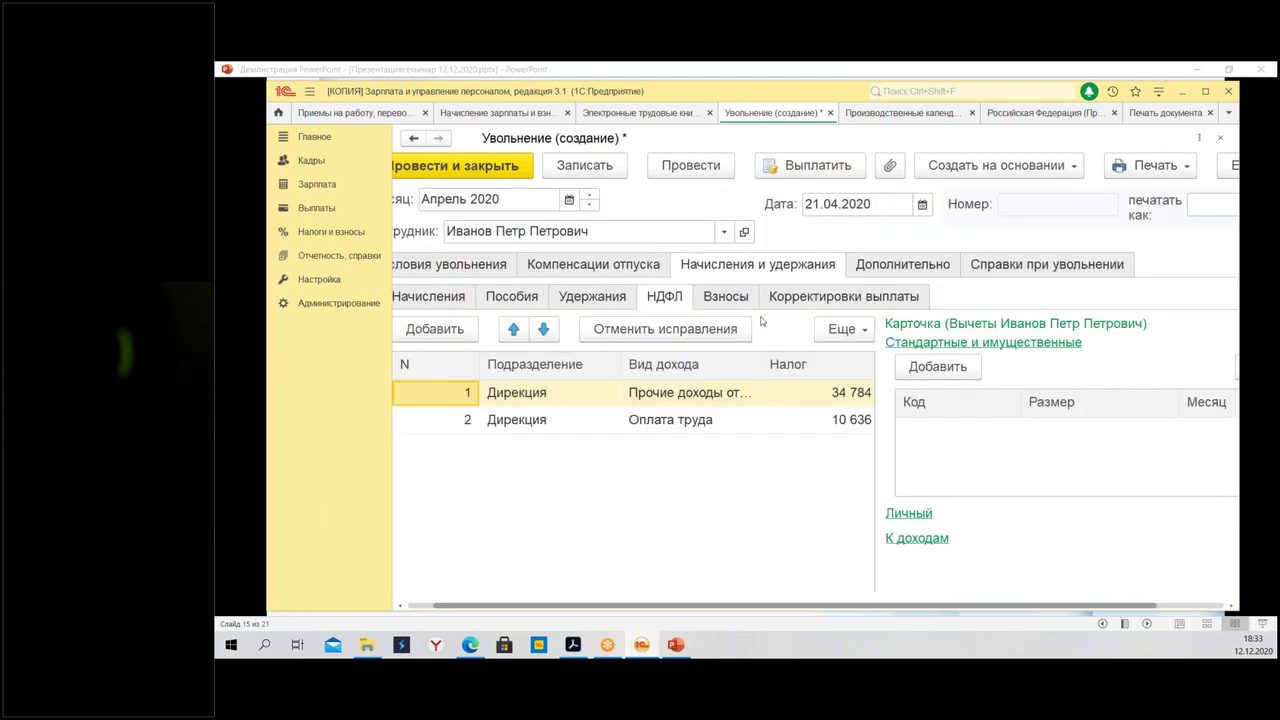
click(735, 297)
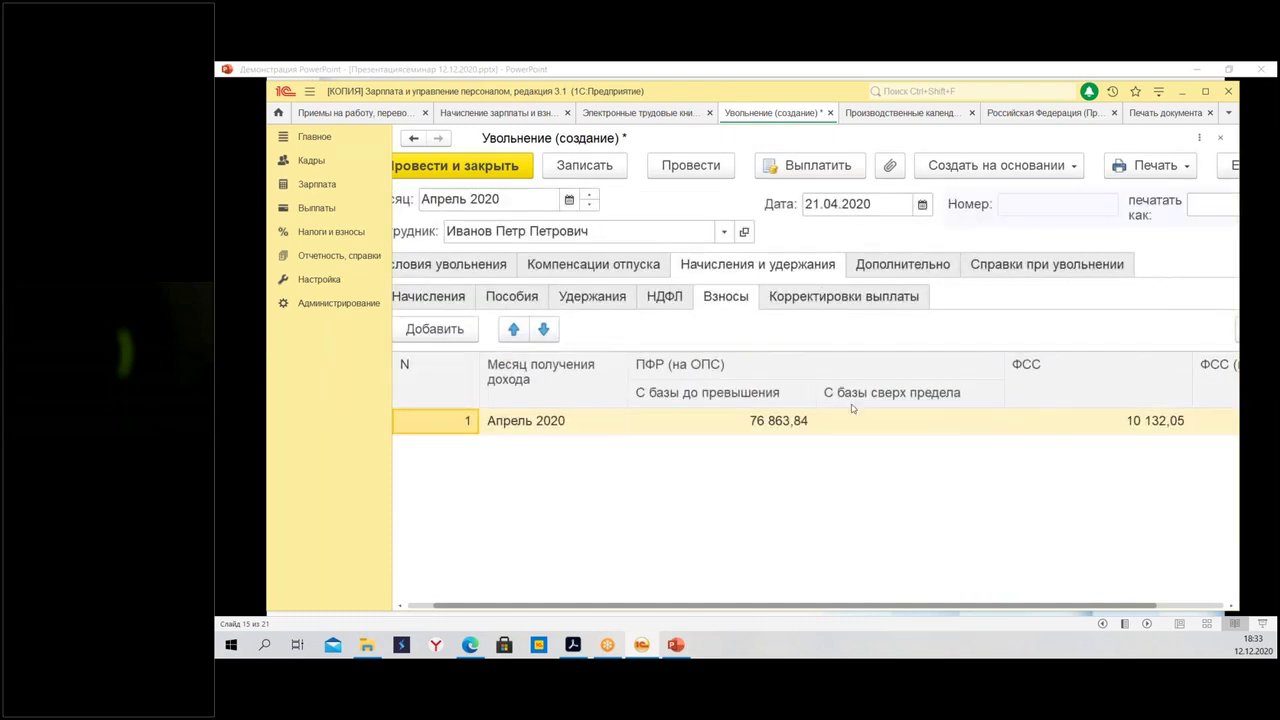
click(883, 297)
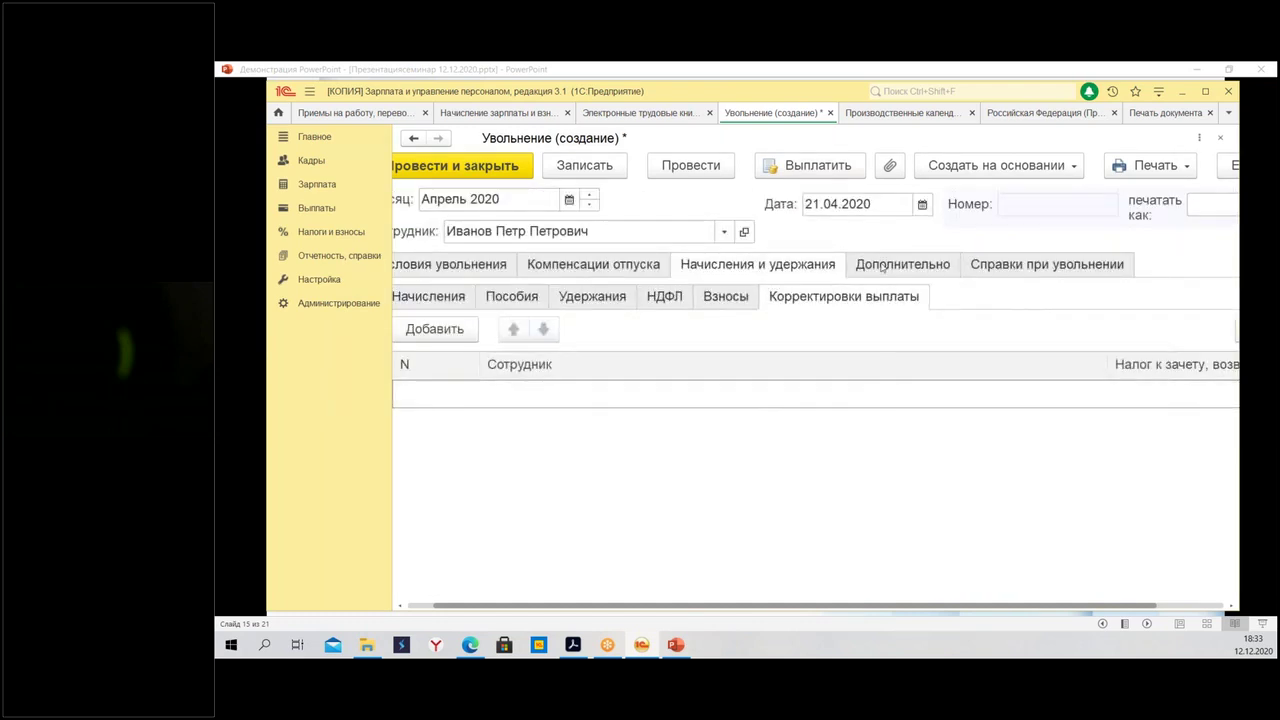
click(883, 266)
click(1040, 266)
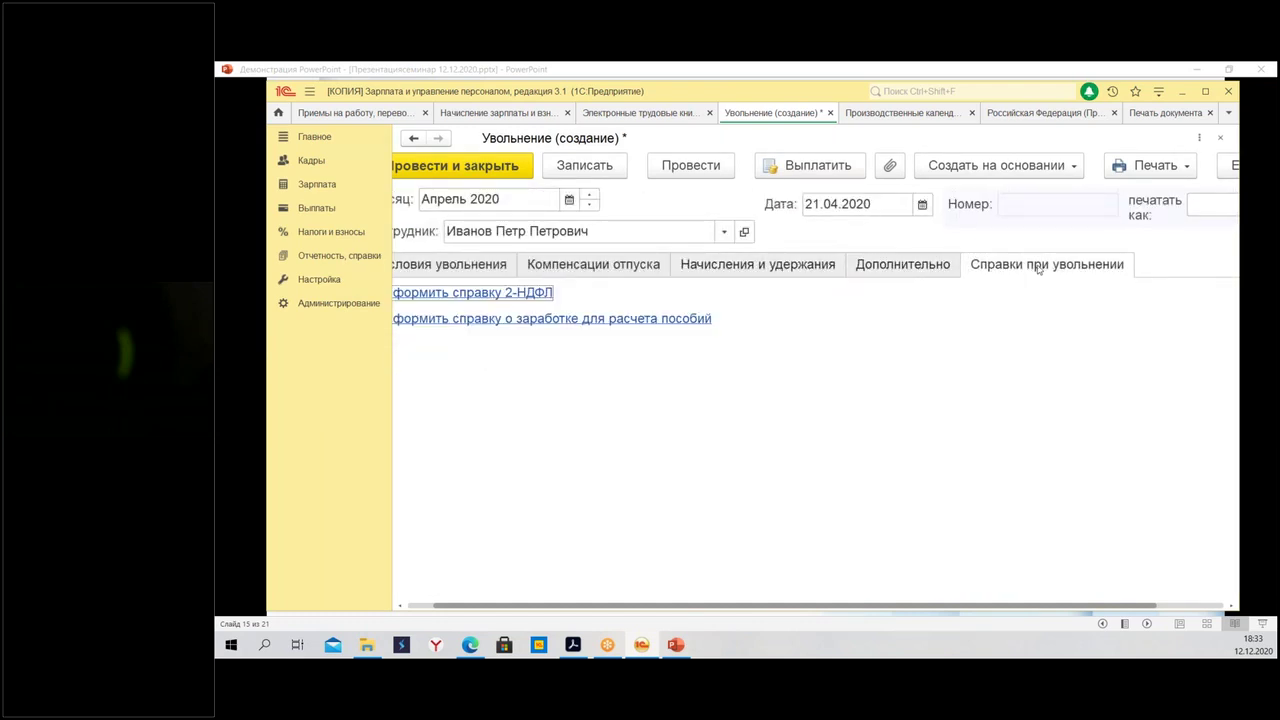
Review the accrued and withheld totals in the dismissal conditions (Условия увольнения)
click(422, 266)
drag(732, 604, 509, 607)
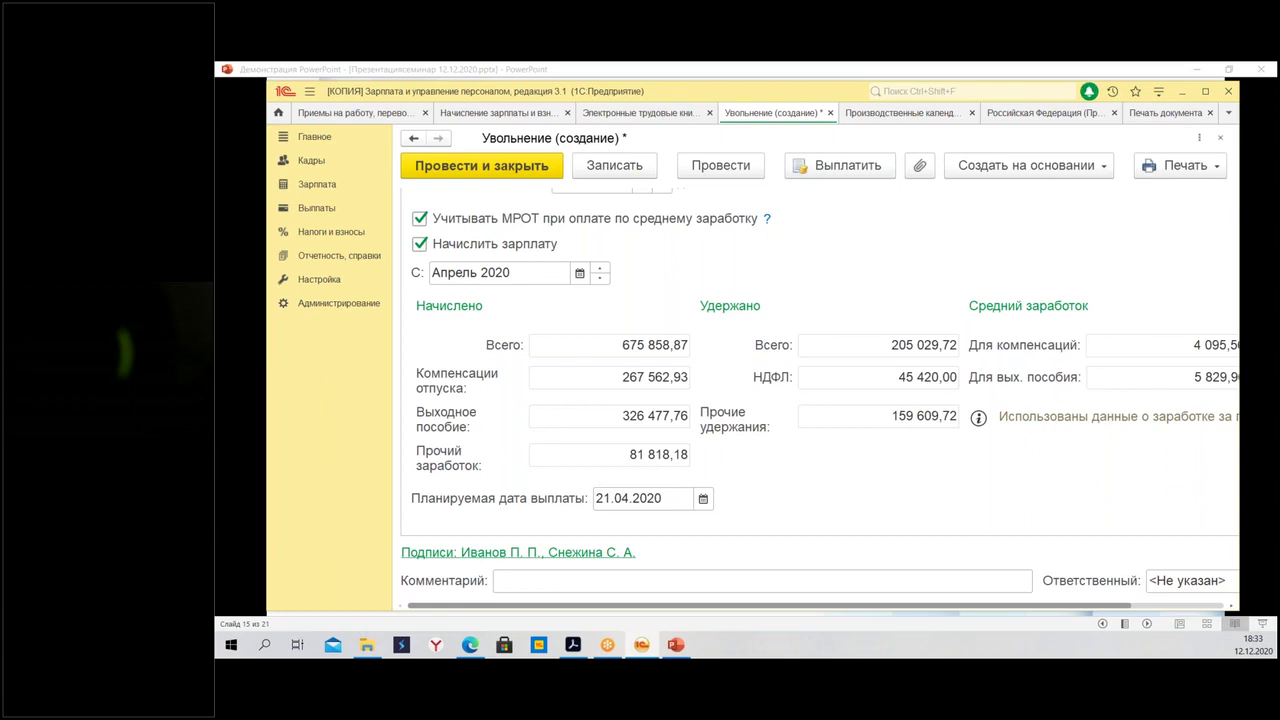
scroll(837, 314, up, 4)
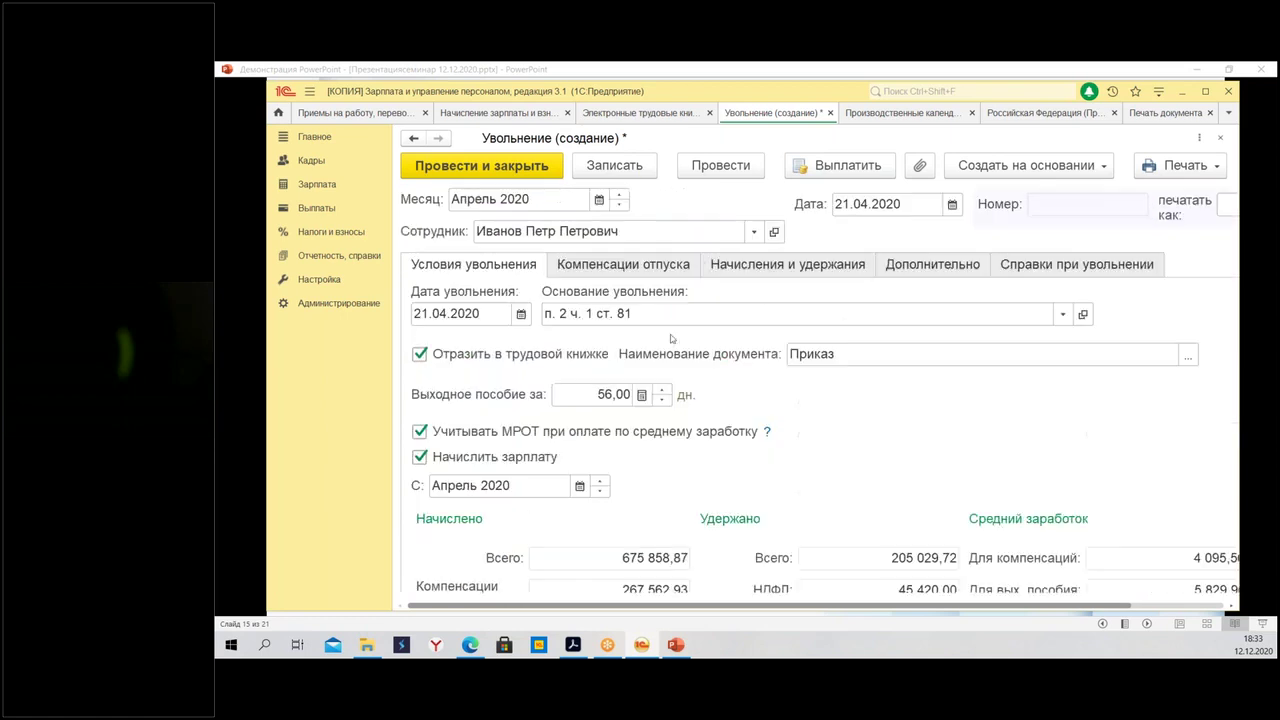
Inspect the severance compensation row among the accruals and hide the detailed calculation view
click(787, 264)
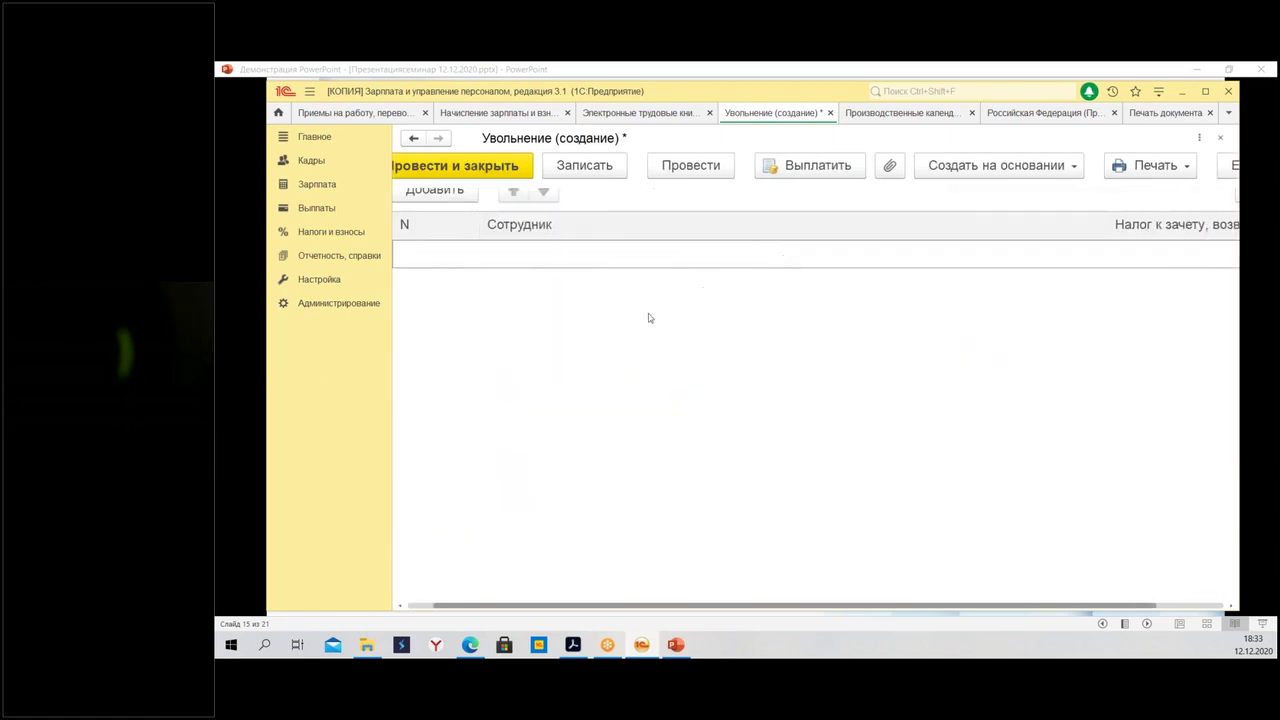
scroll(703, 494, up, 3)
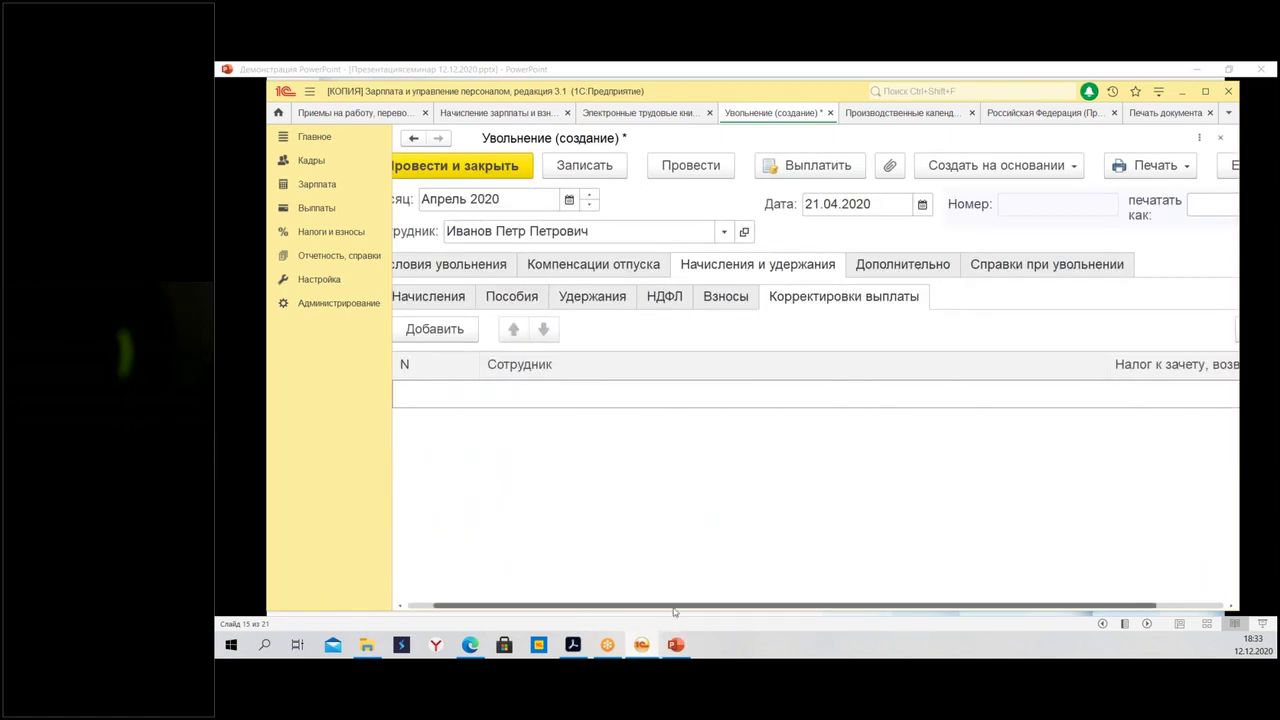
drag(676, 606, 650, 606)
click(462, 296)
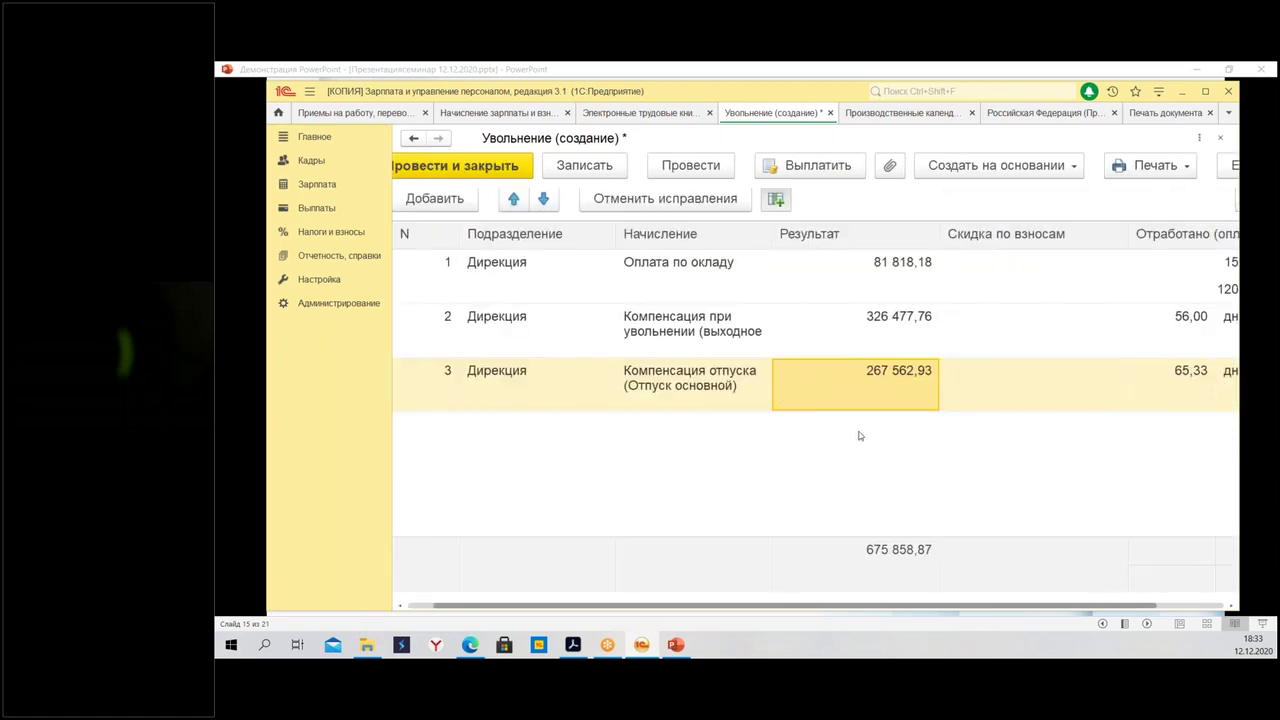
scroll(855, 437, up, 2)
click(910, 452)
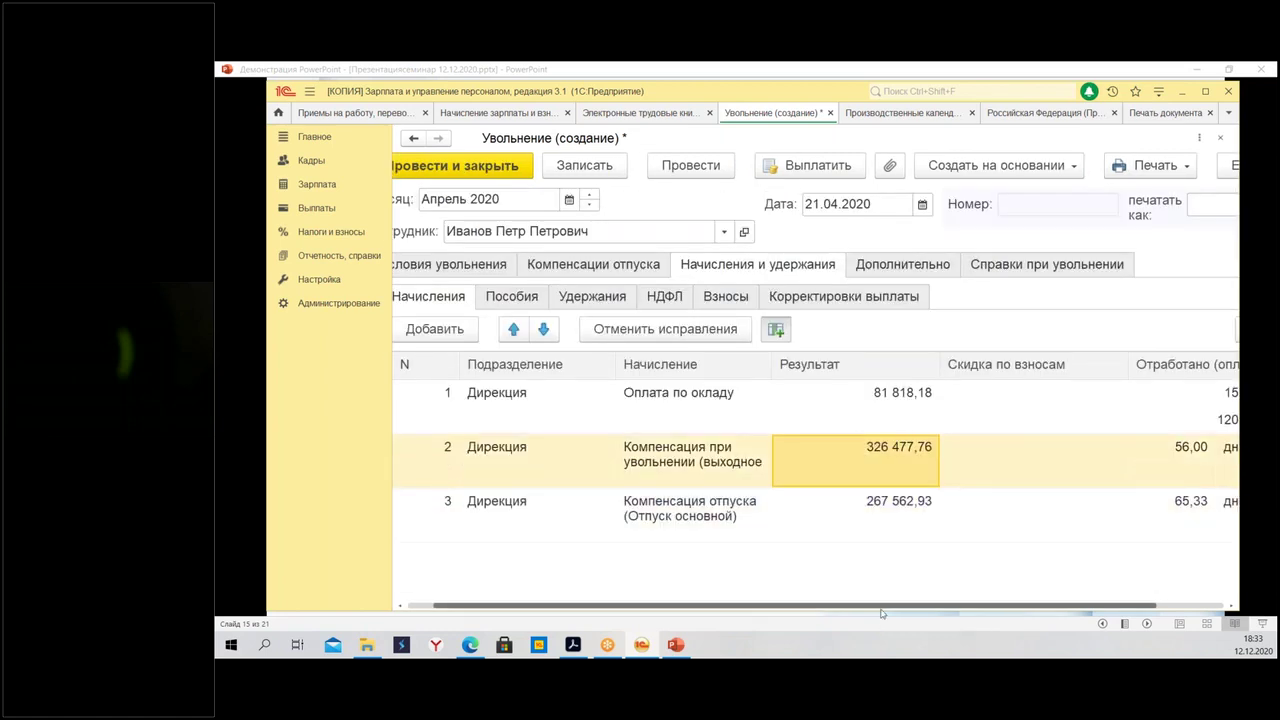
drag(876, 606, 1022, 592)
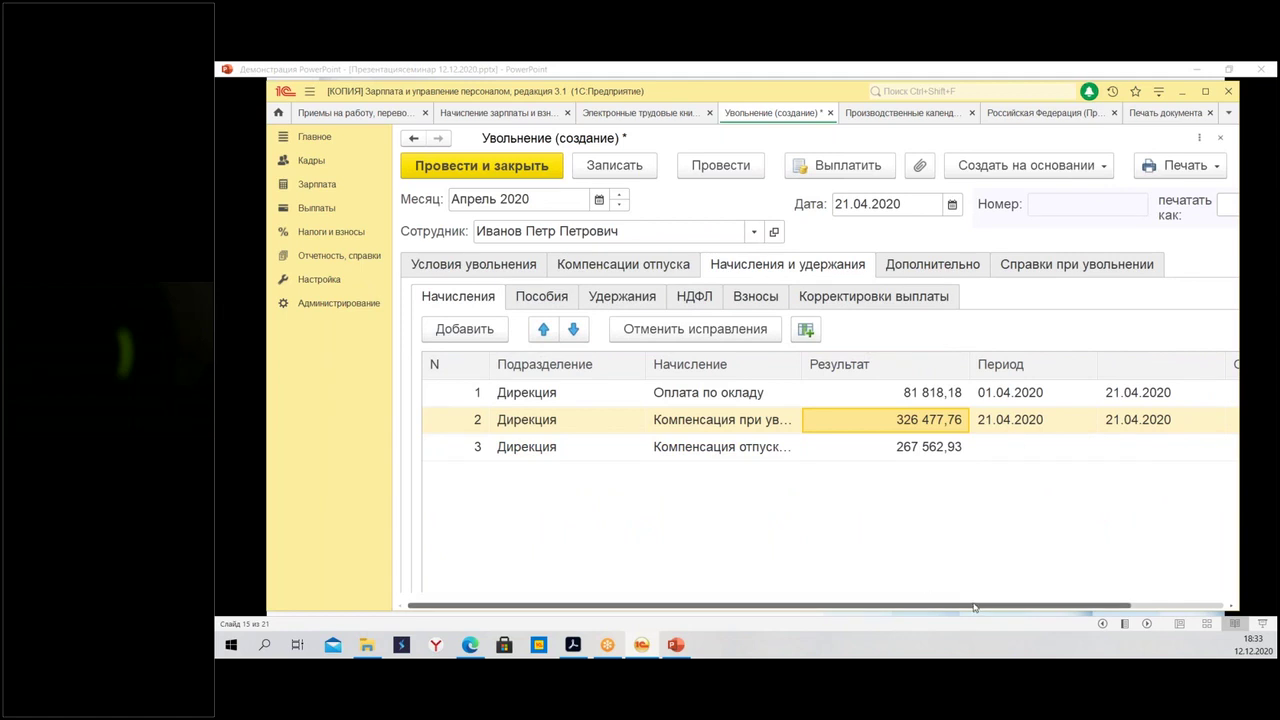
Generate the print form "Расчет среднего заработка (для выходного пособия)" from the dismissal document, agreeing to save the document
click(1178, 165)
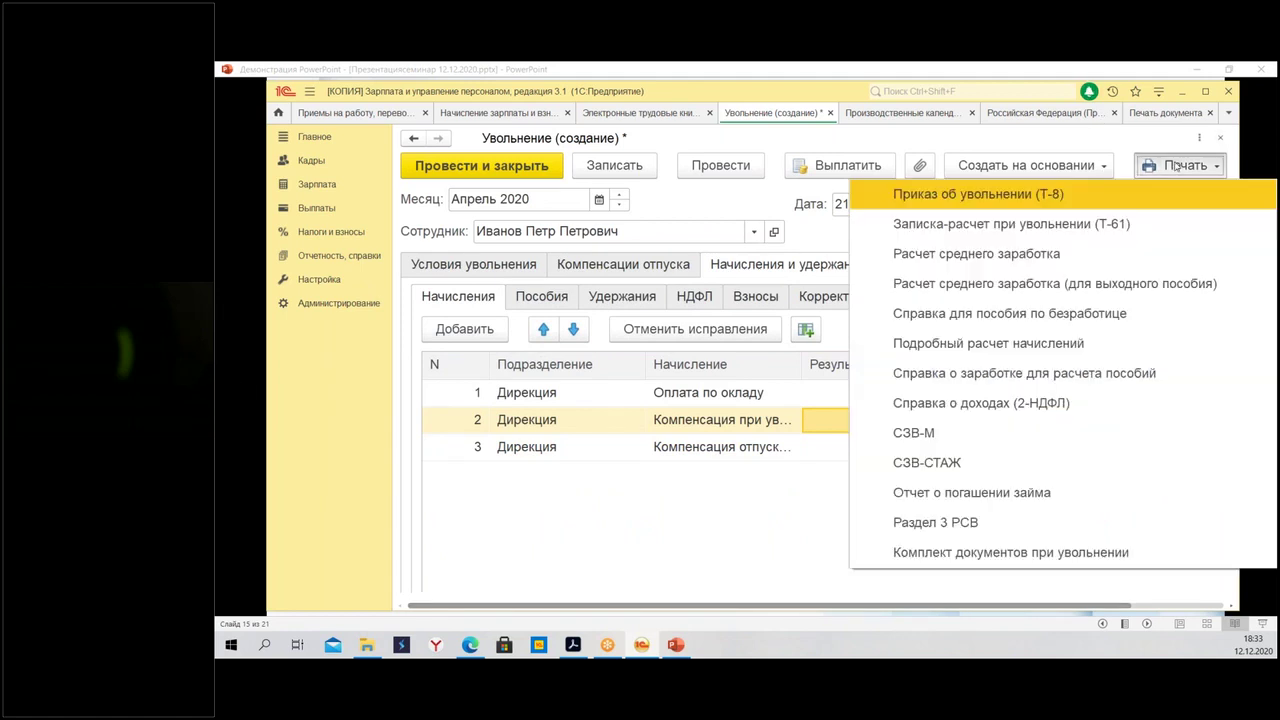
click(970, 287)
click(694, 390)
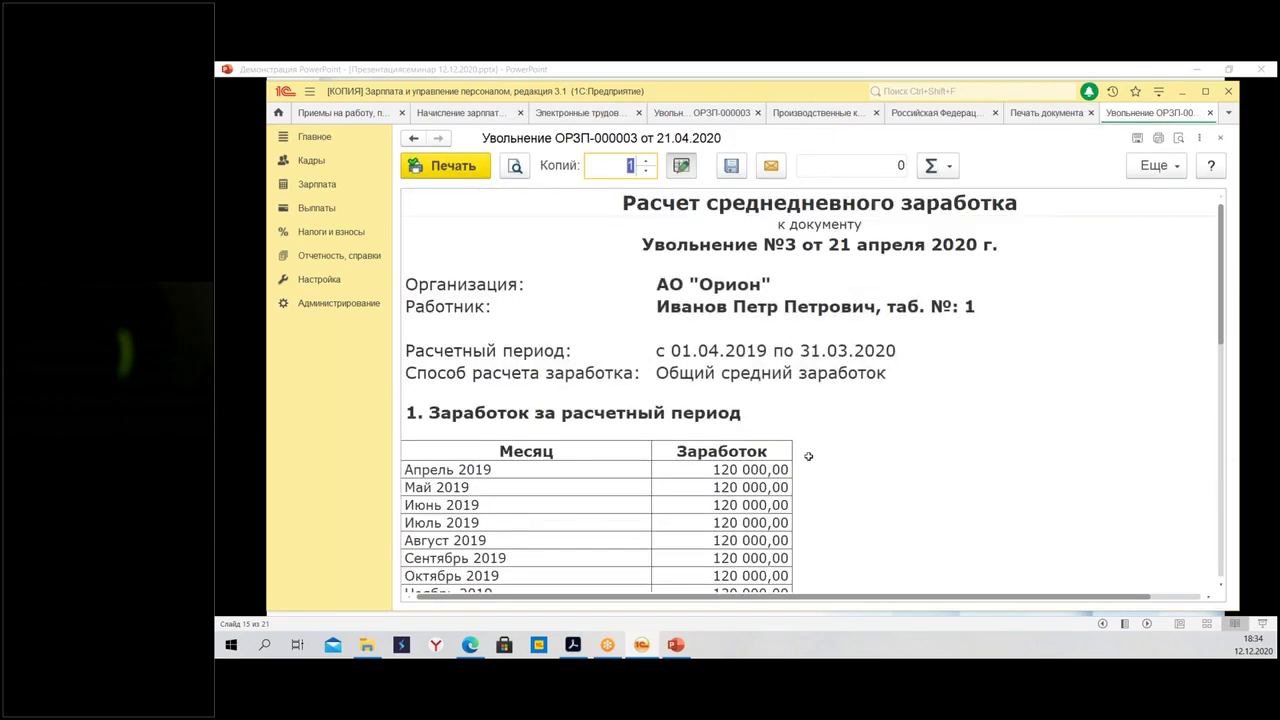
Read the average earnings calculation's earnings and worked-time tables, close the form and dismiss the responsible-persons notice
scroll(830, 440, down, 5)
scroll(843, 425, down, 5)
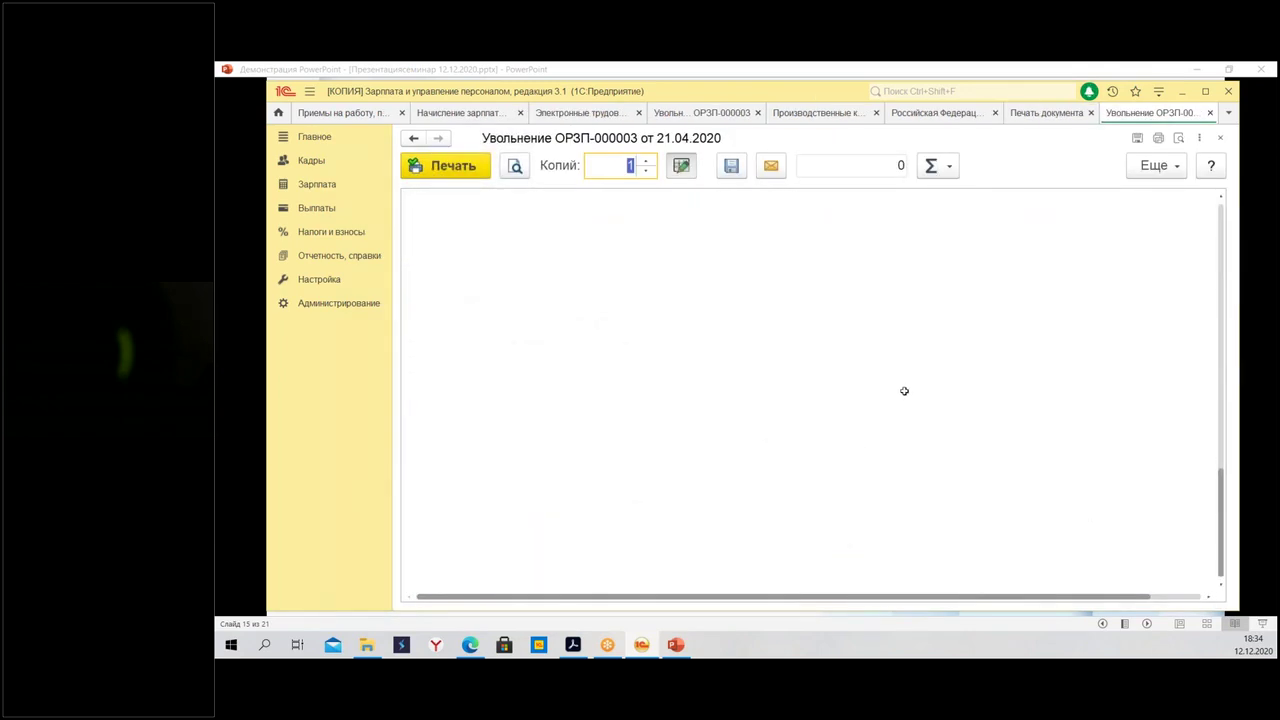
scroll(899, 393, up, 8)
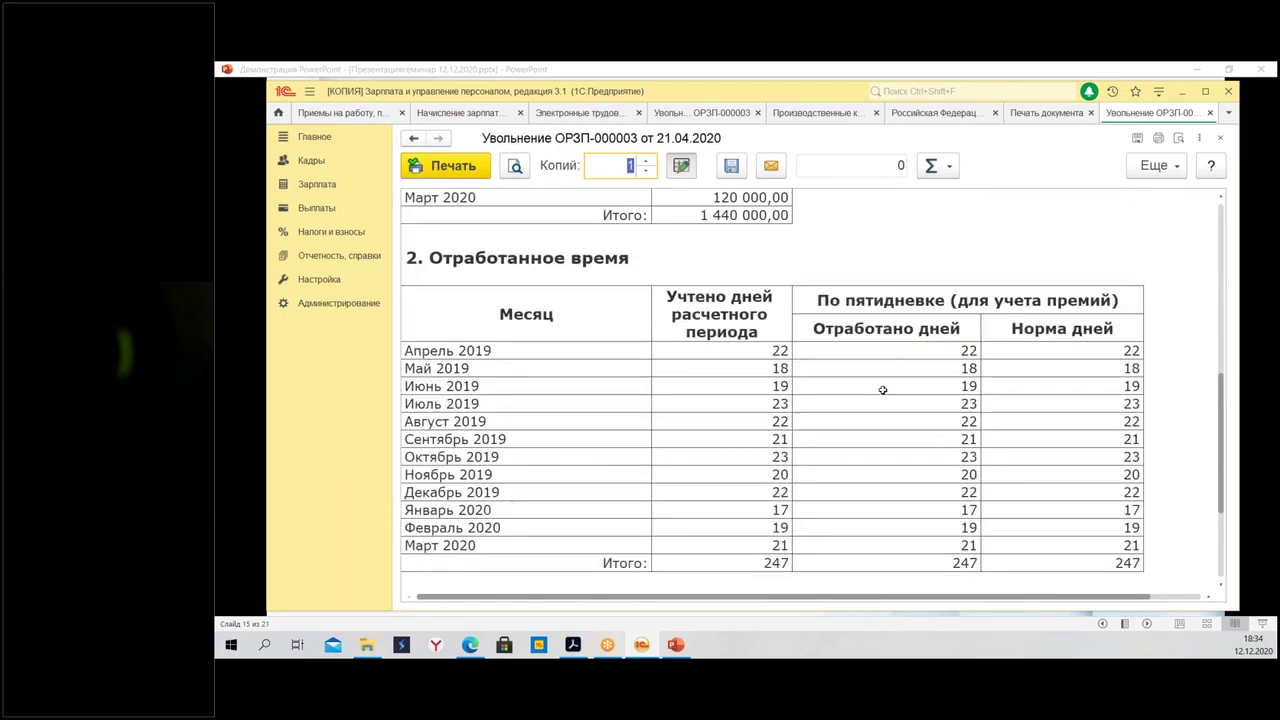
click(1220, 137)
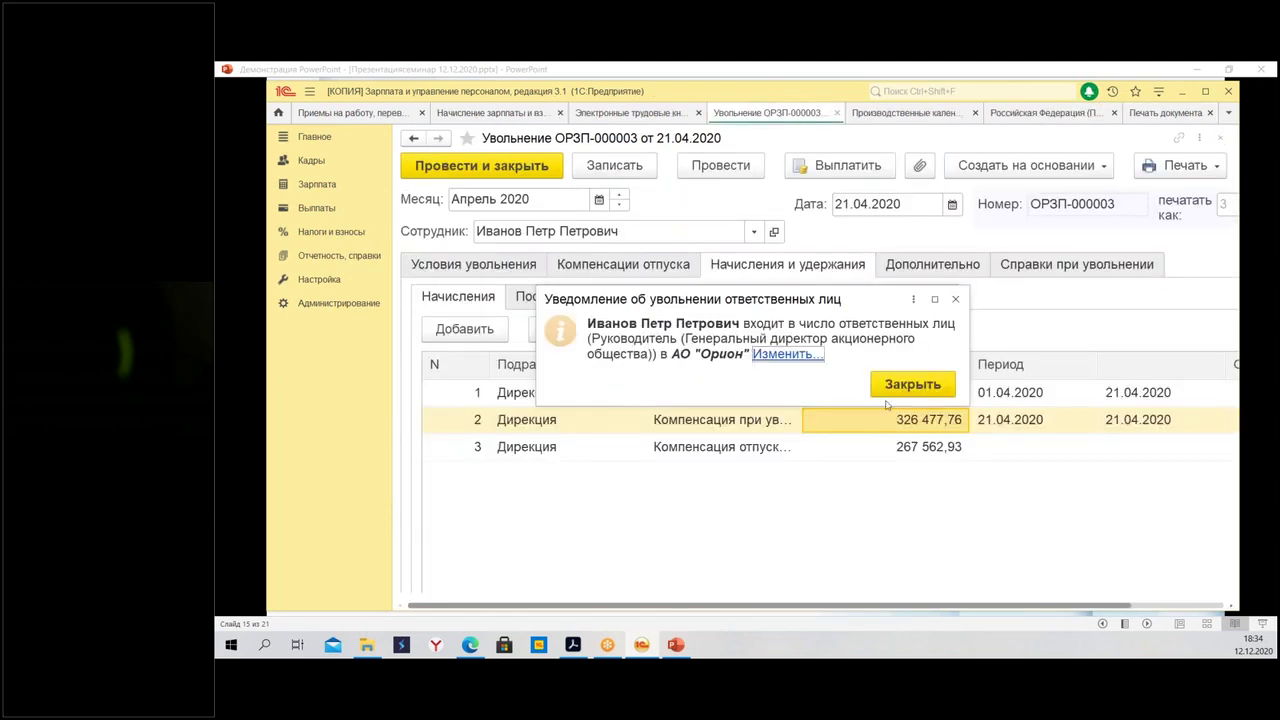
click(955, 299)
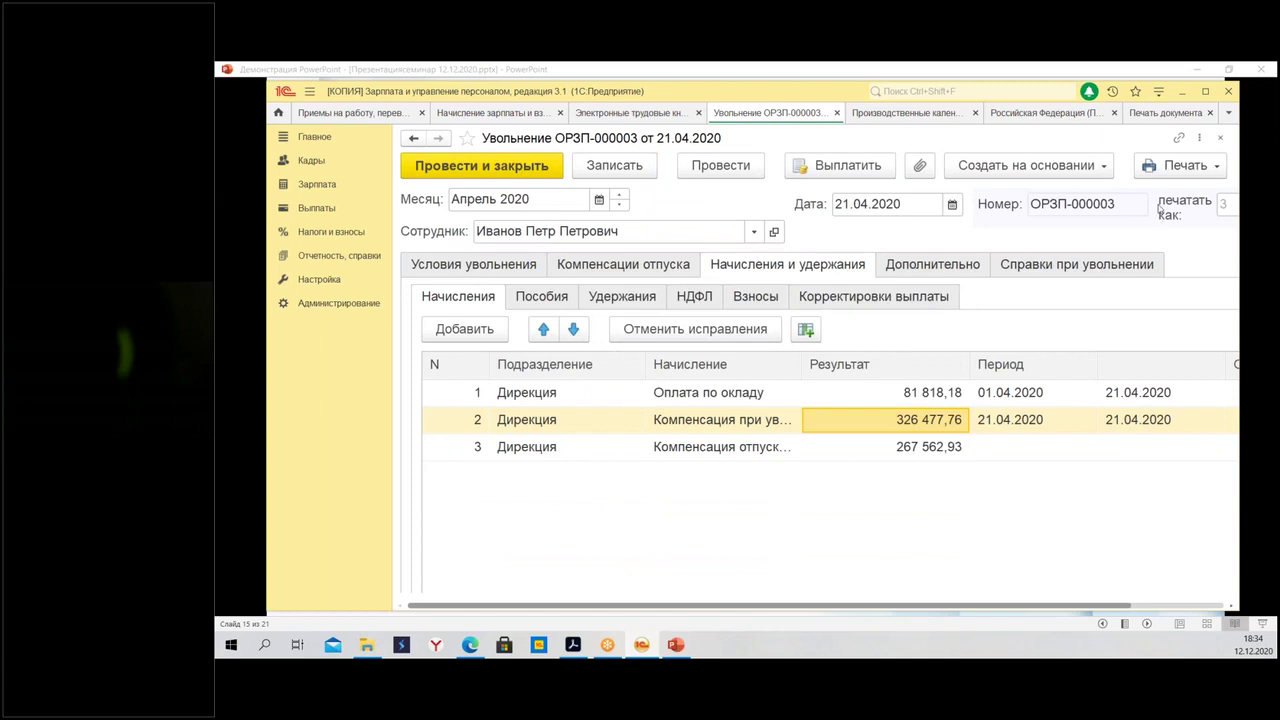
Generate the dismissal's detailed accrual calculation print form (Подробный расчет начислений) and read through its average earnings section
click(1160, 170)
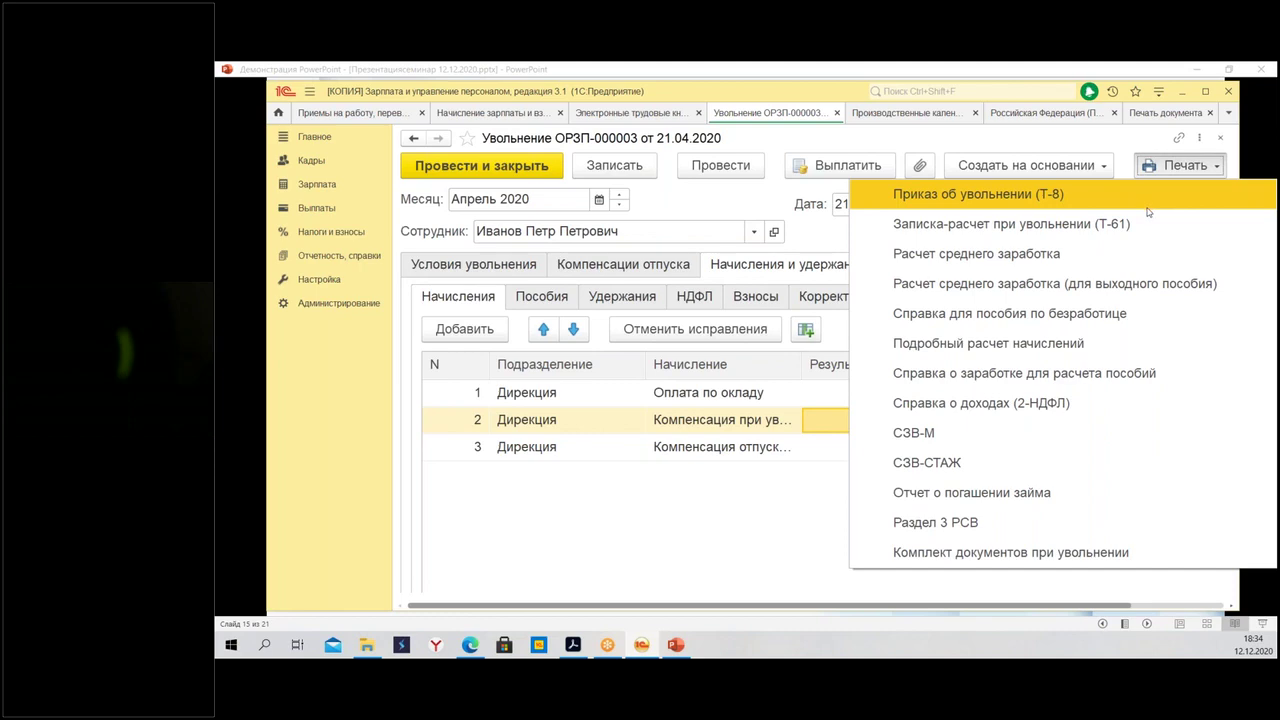
click(1046, 350)
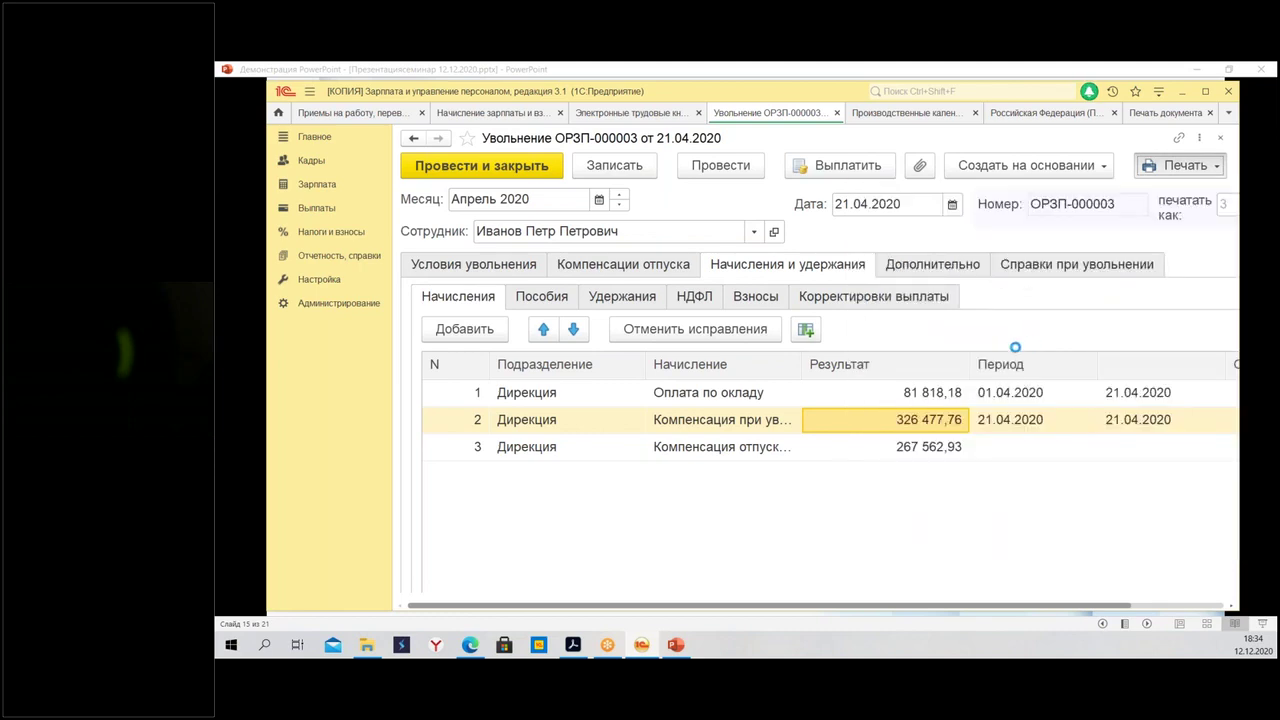
scroll(722, 327, down, 3)
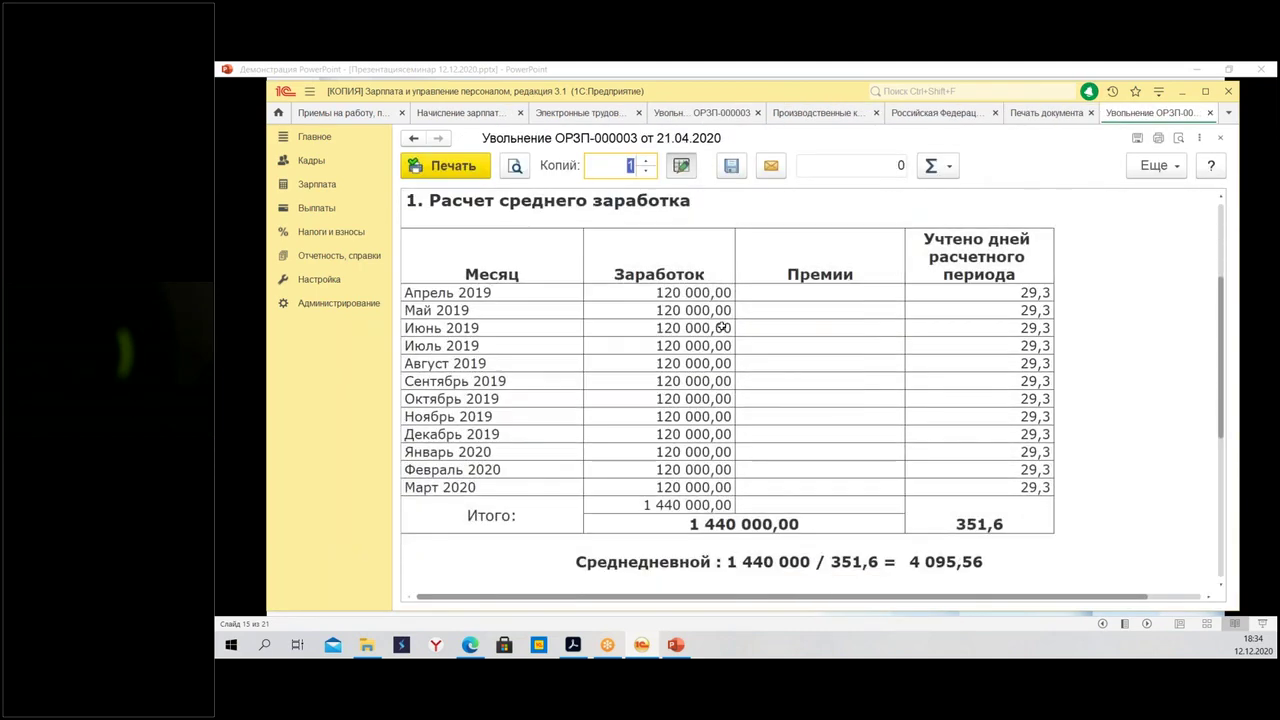
scroll(724, 340, down, 3)
scroll(756, 378, up, 4)
scroll(683, 398, down, 7)
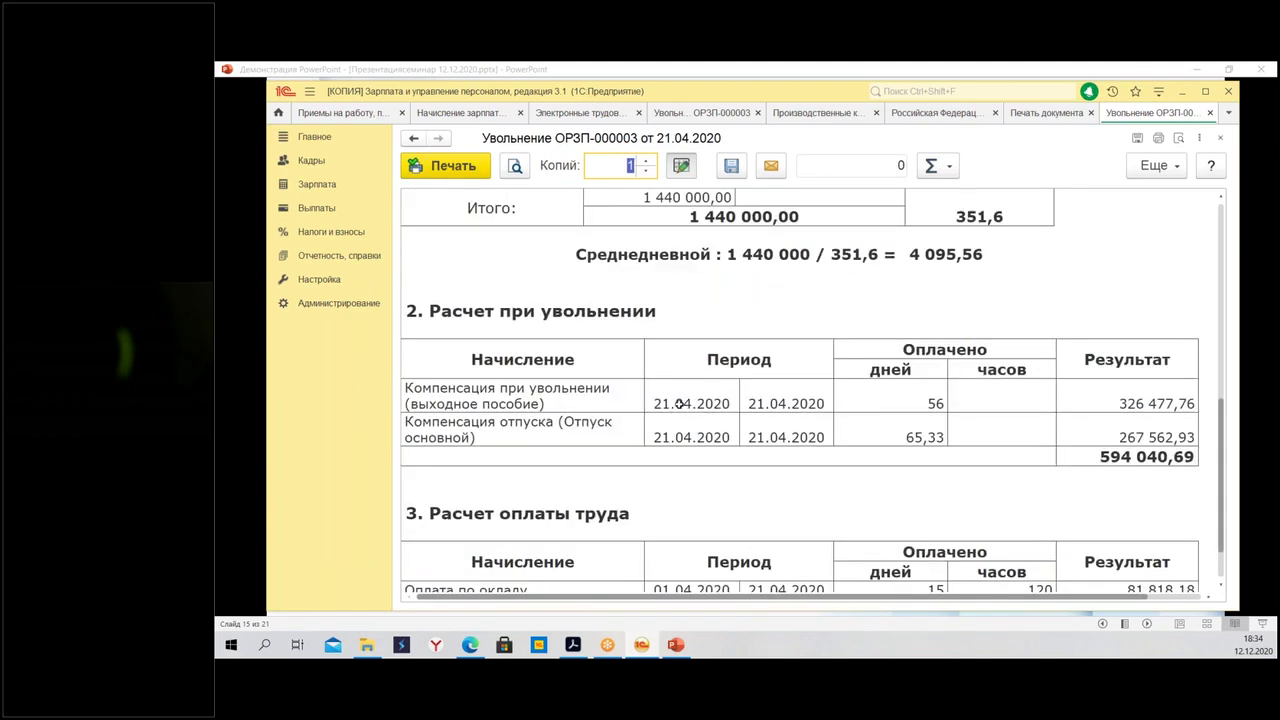
Examine the severance, vacation compensation and salary rows in the detailed accrual calculation and close the form
drag(480, 312, 481, 436)
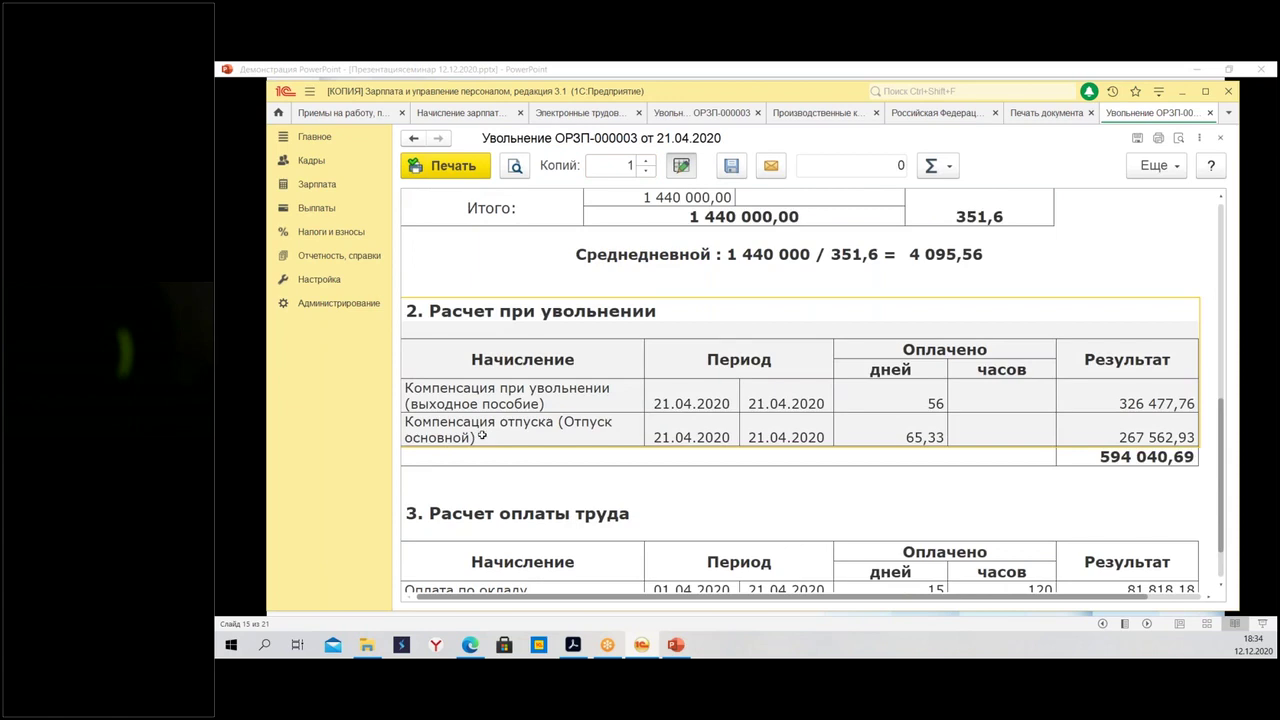
click(529, 392)
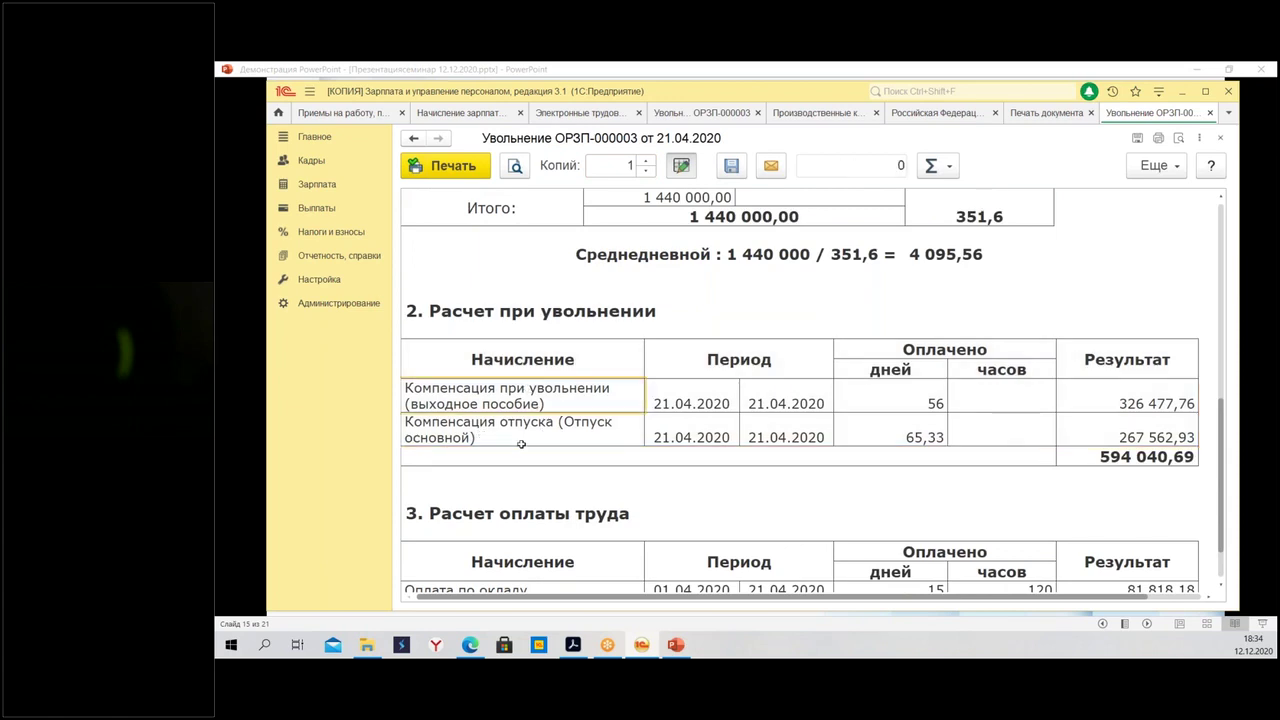
click(541, 431)
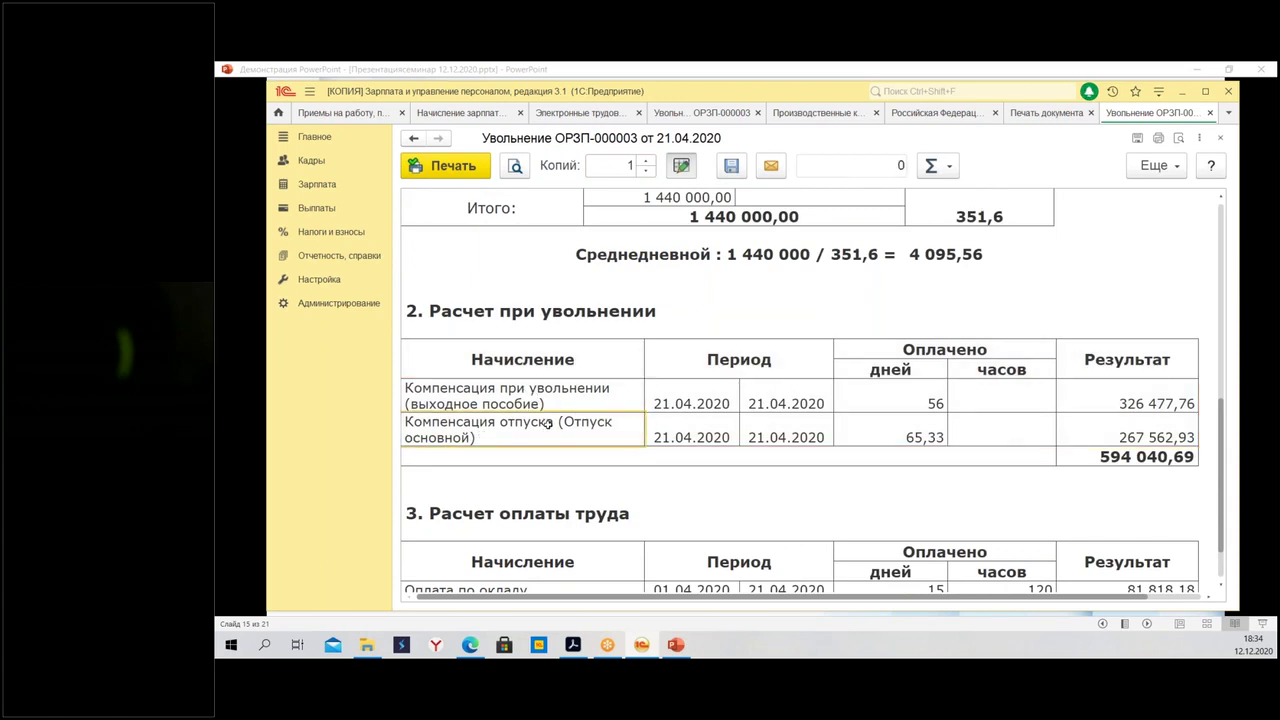
click(866, 405)
click(878, 438)
scroll(857, 486, down, 3)
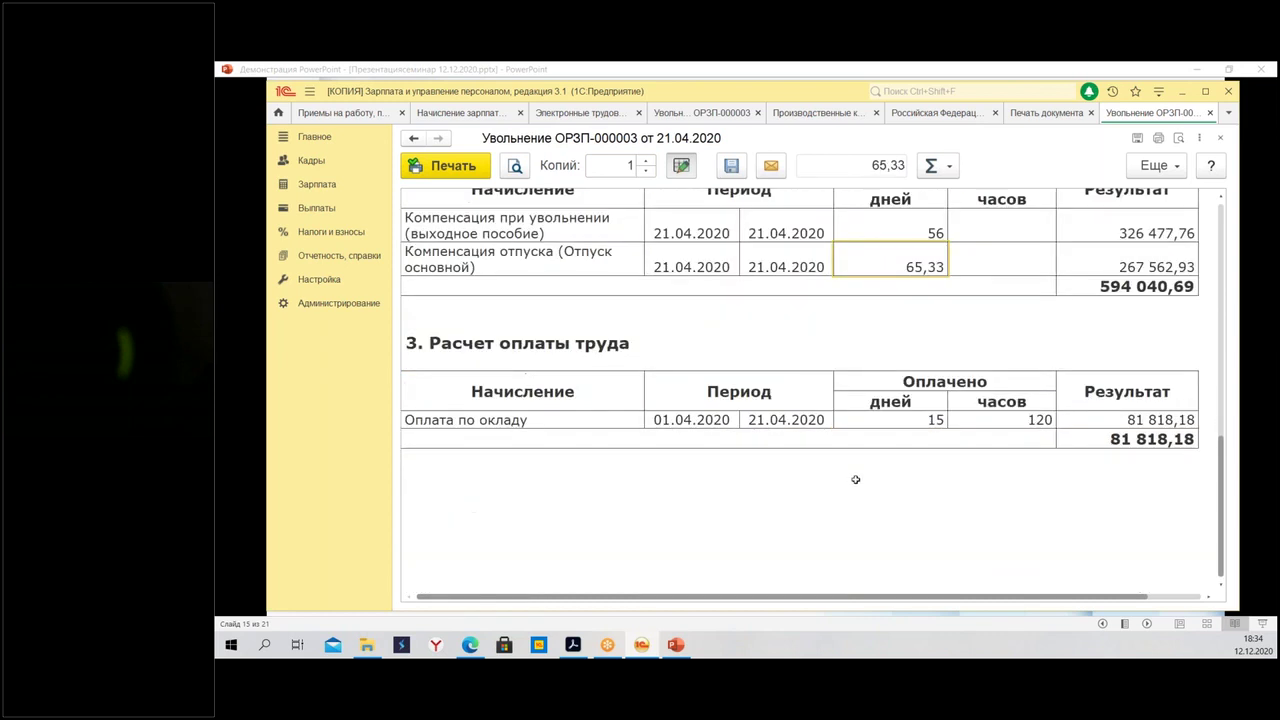
click(1119, 418)
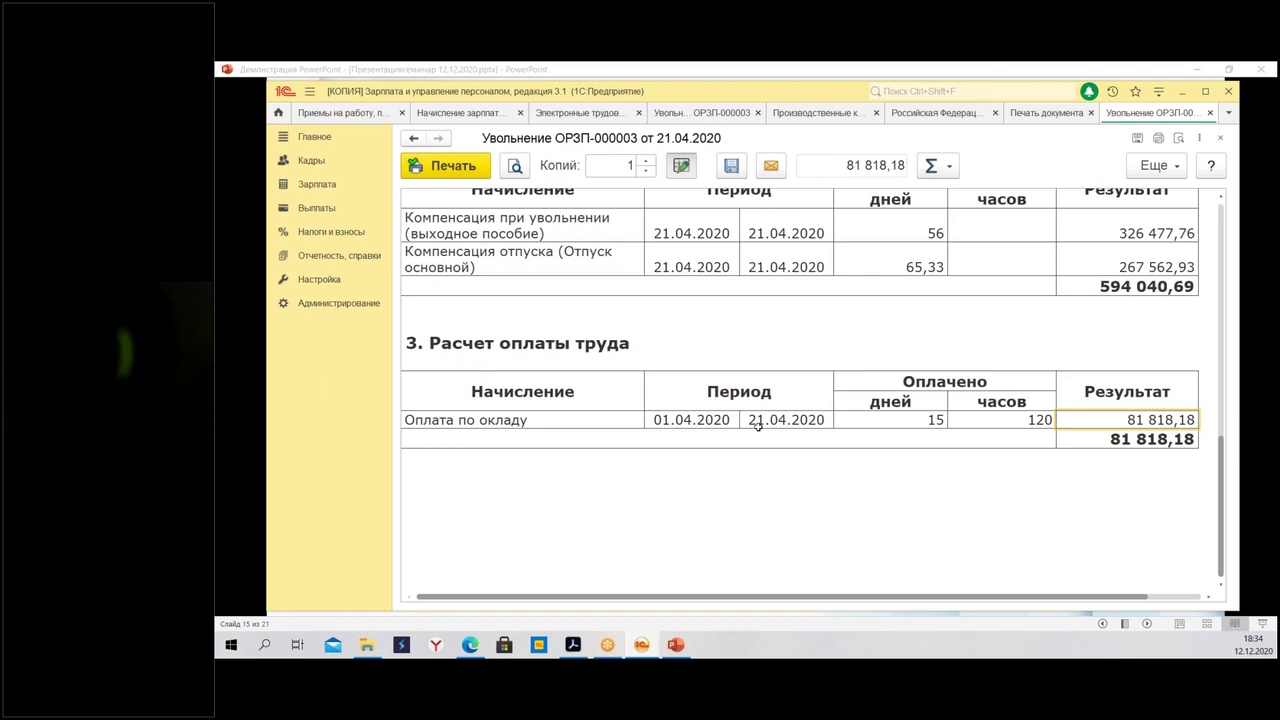
click(1221, 139)
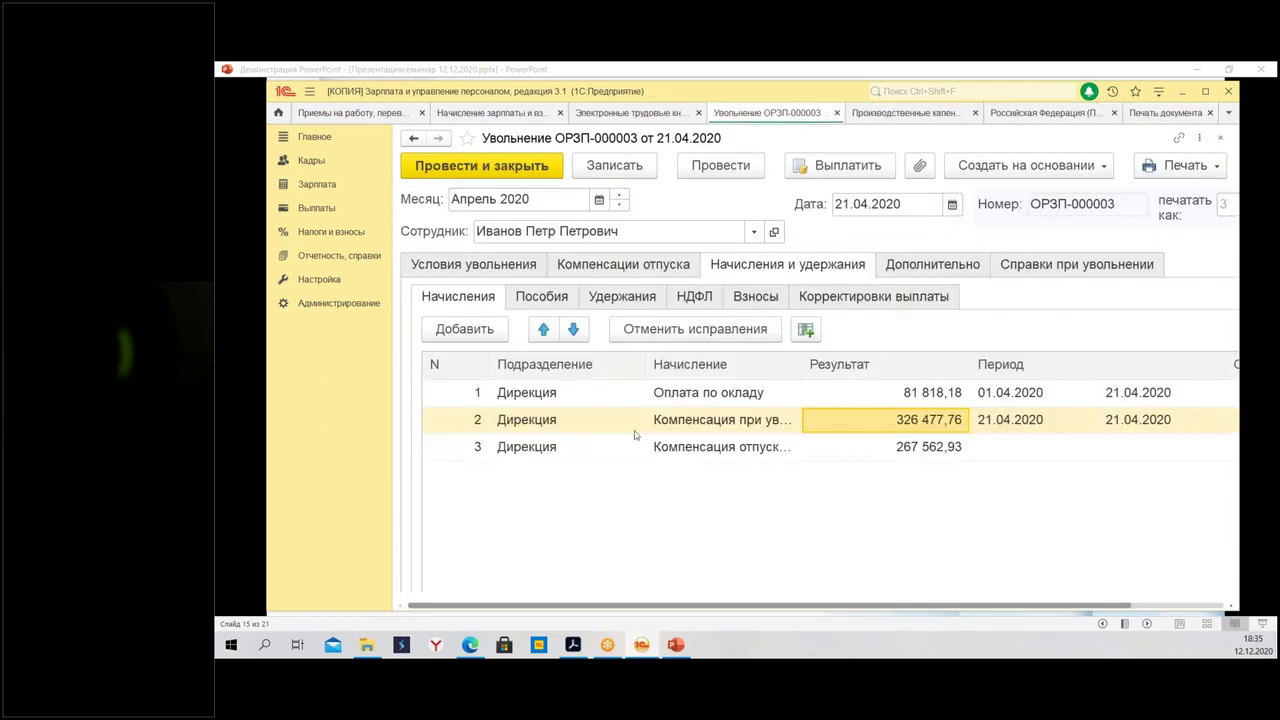
Post and close the dismissal document, acknowledging the responsible-persons notice, and close the production calendar printout
click(454, 266)
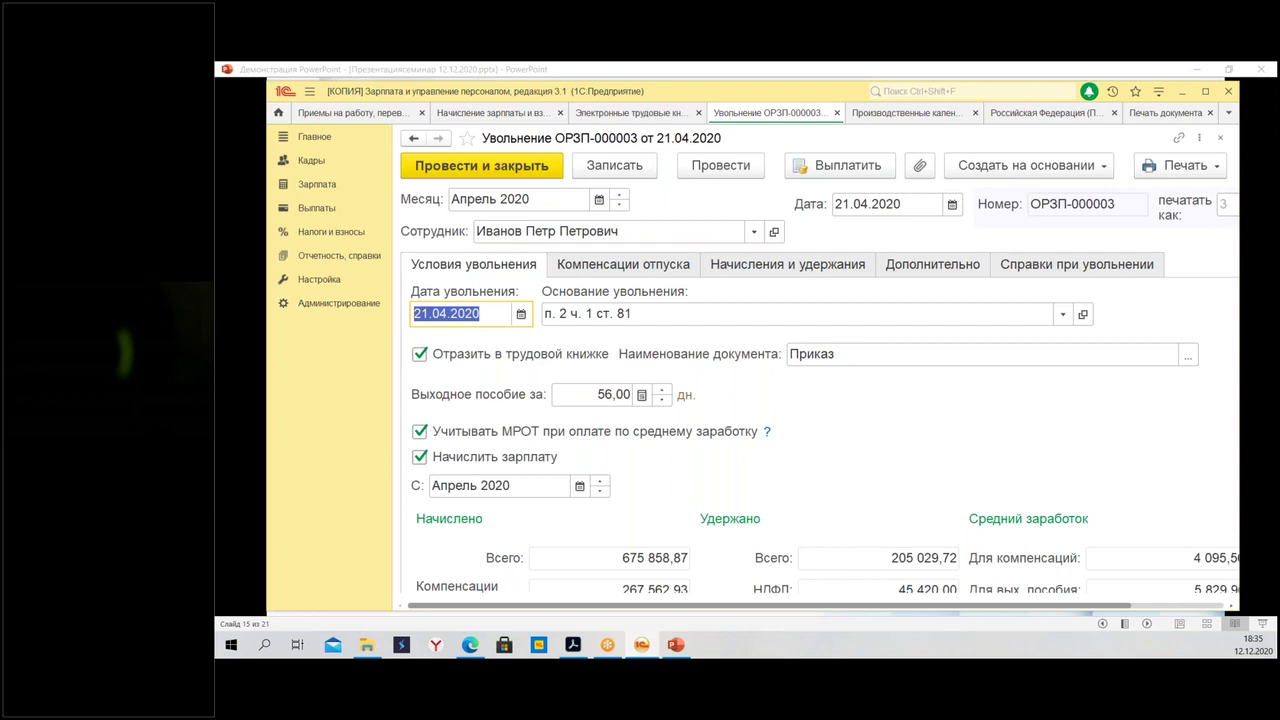
click(484, 168)
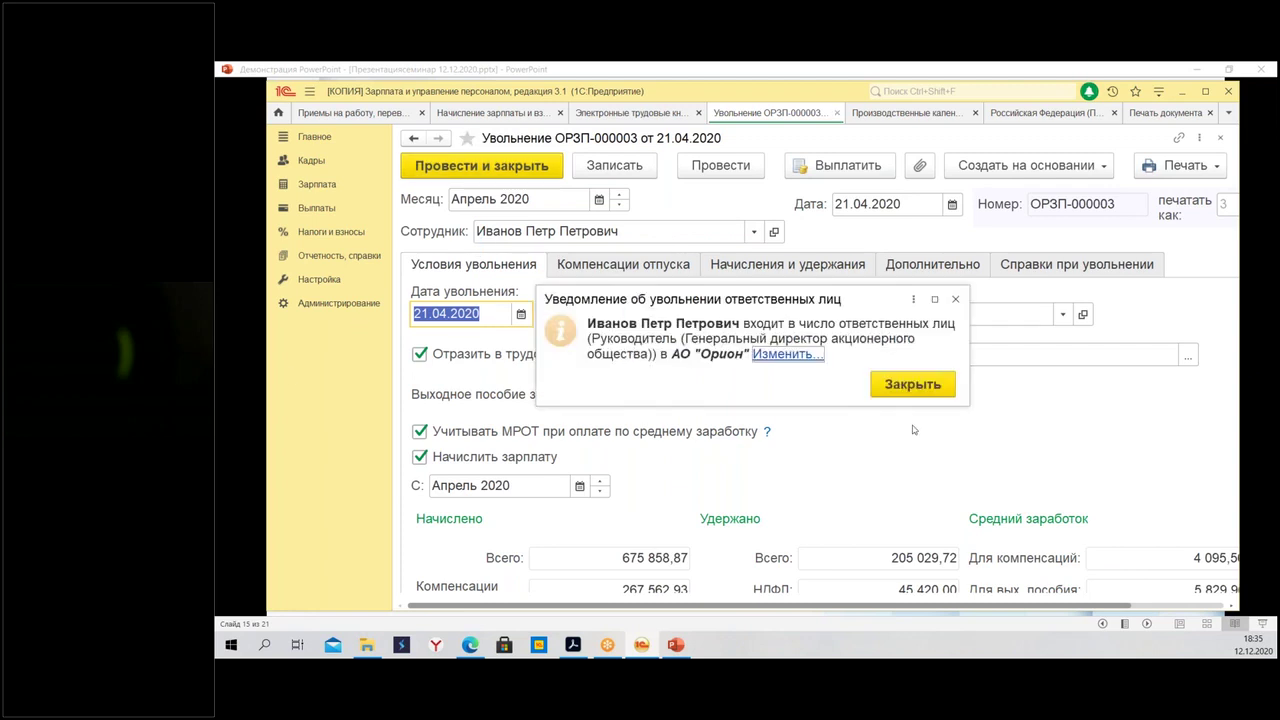
click(920, 385)
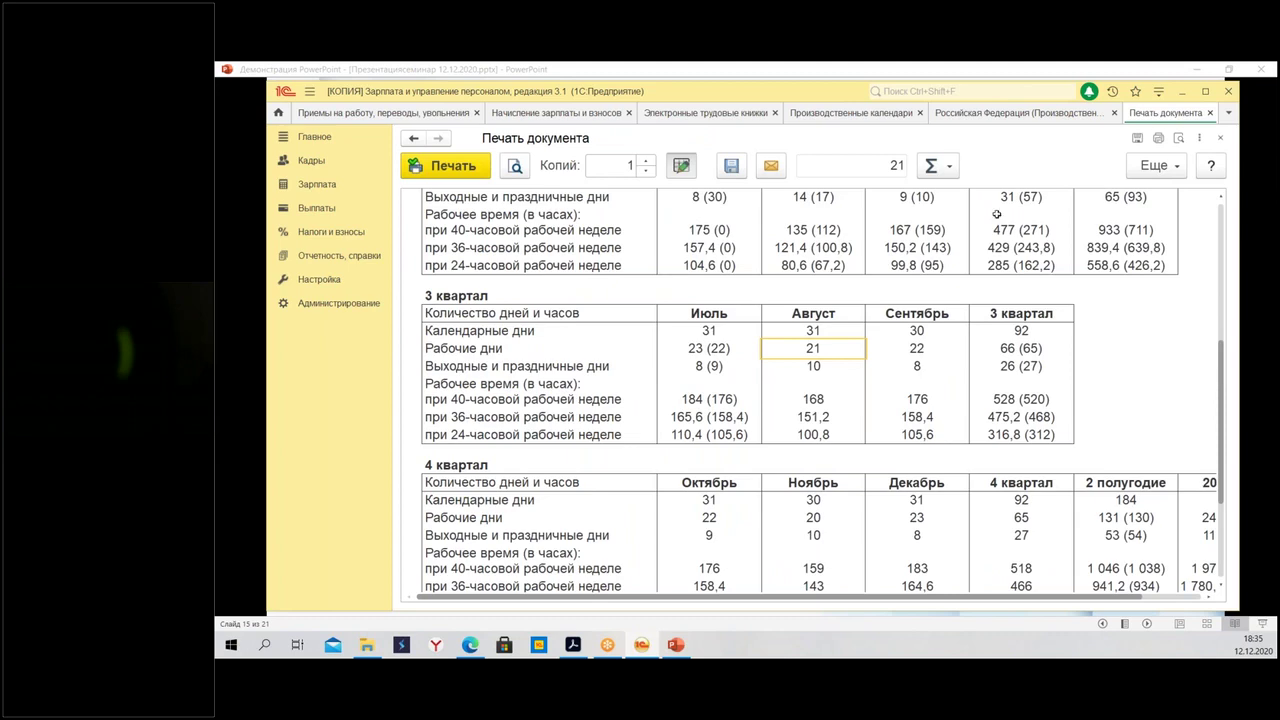
click(1209, 112)
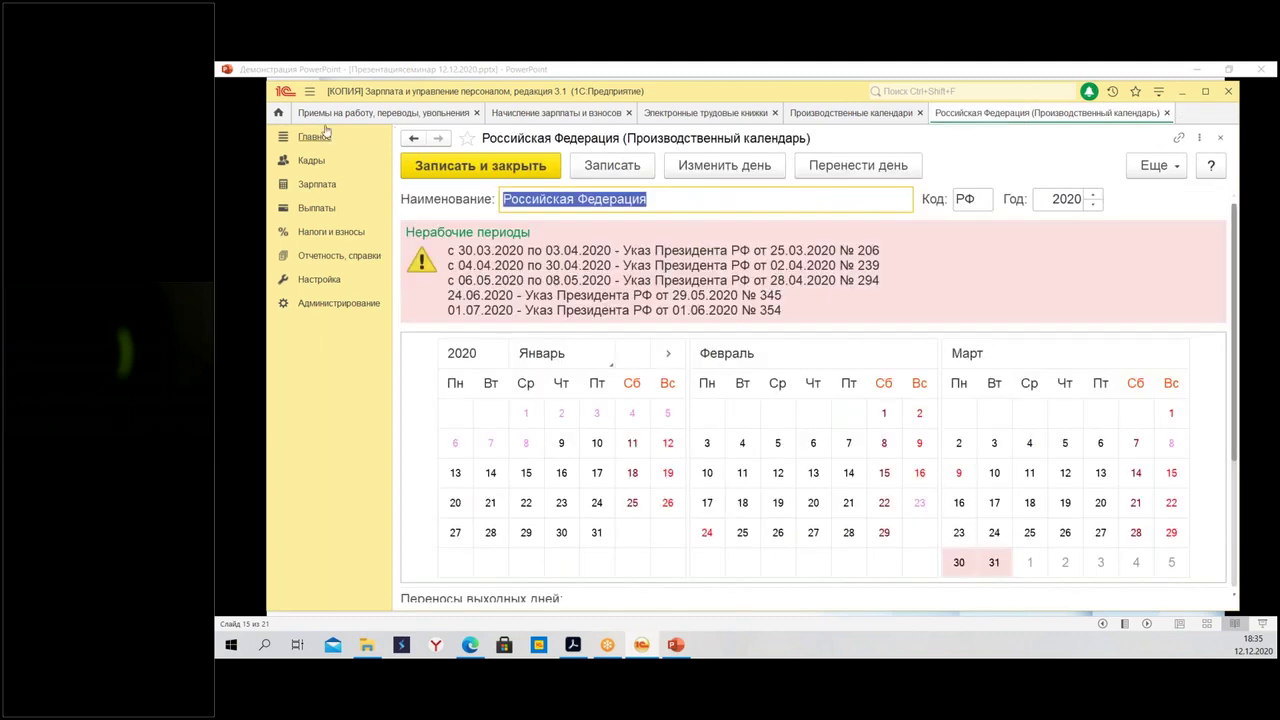
Open the list of accrual types (Начисления) in the settings section and start creating a new accrual
click(279, 112)
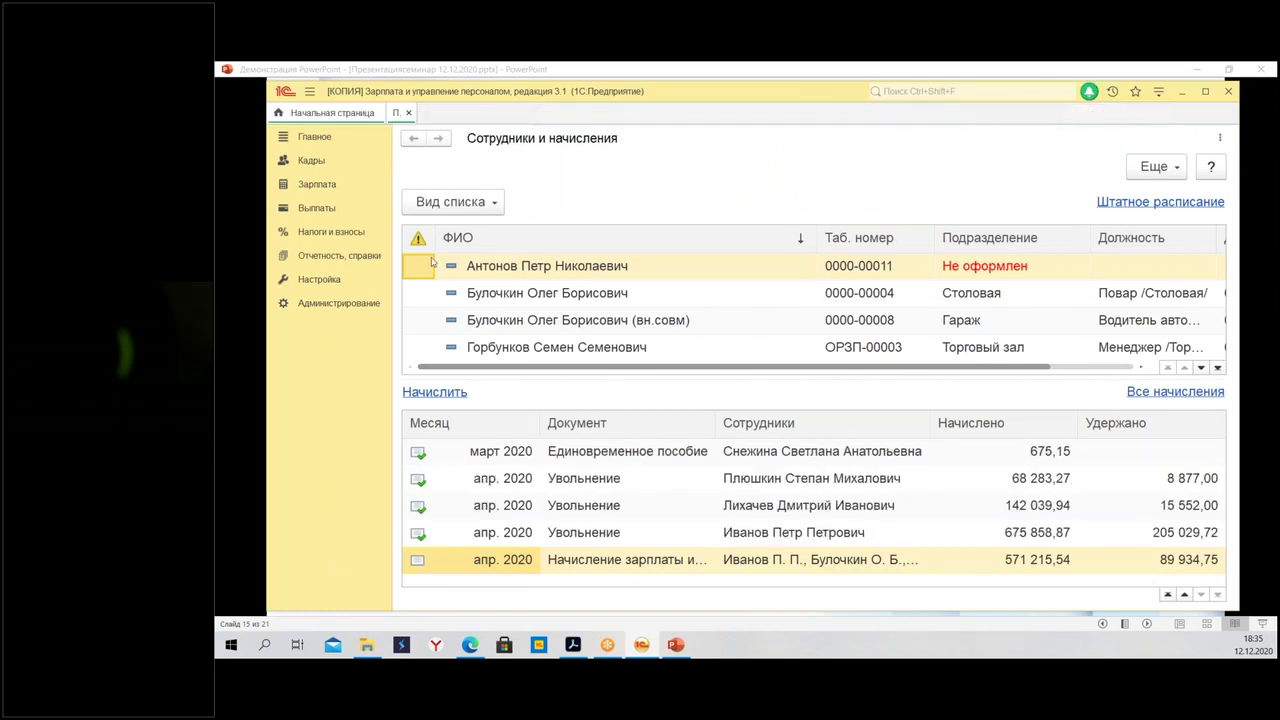
click(333, 283)
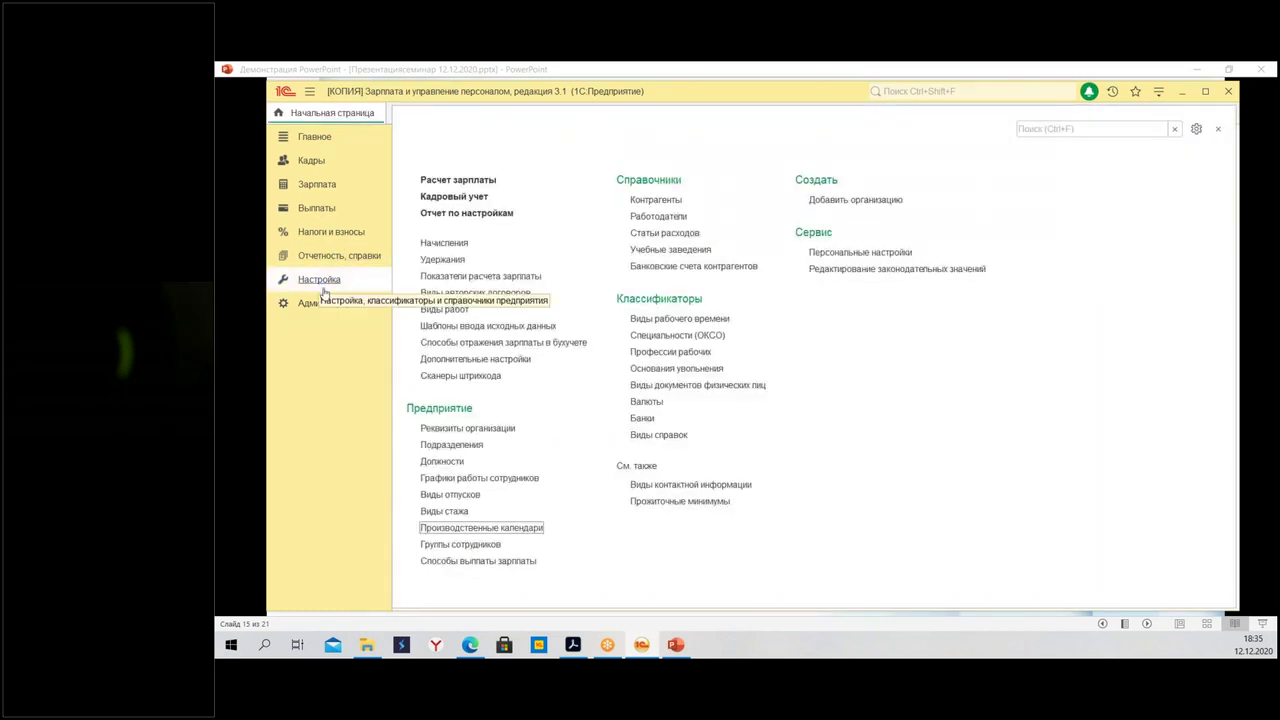
click(446, 248)
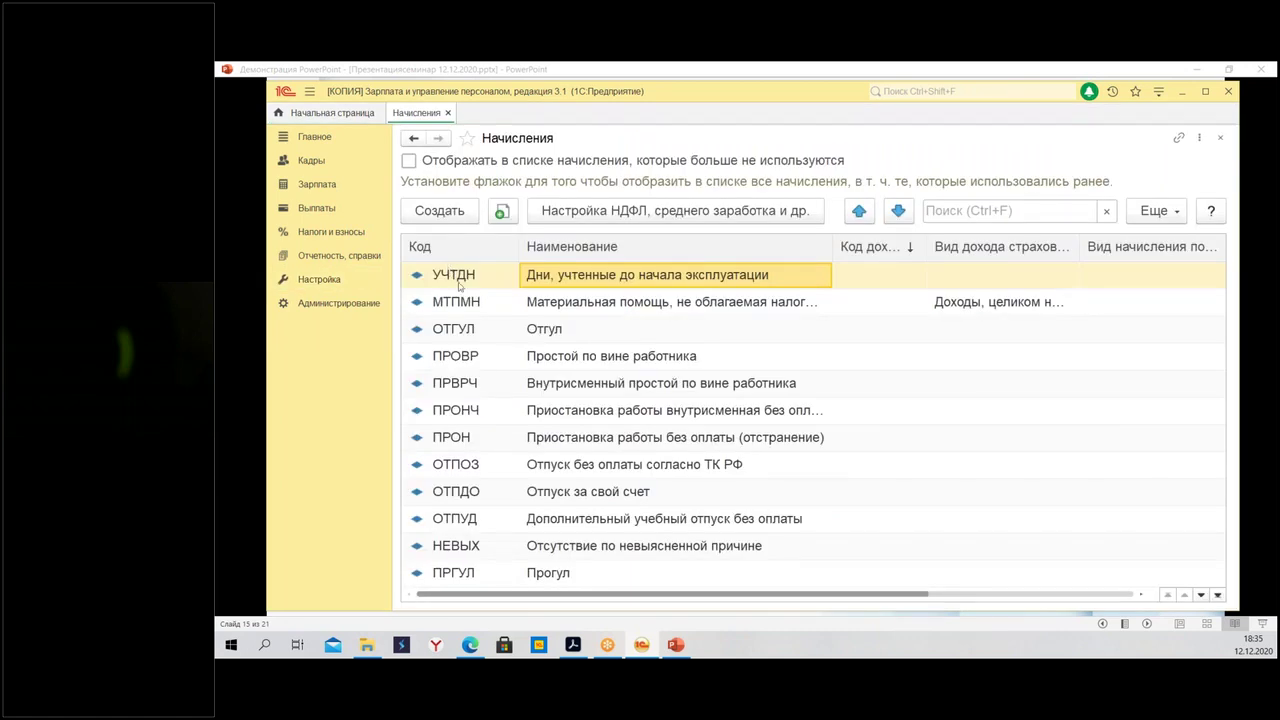
click(437, 211)
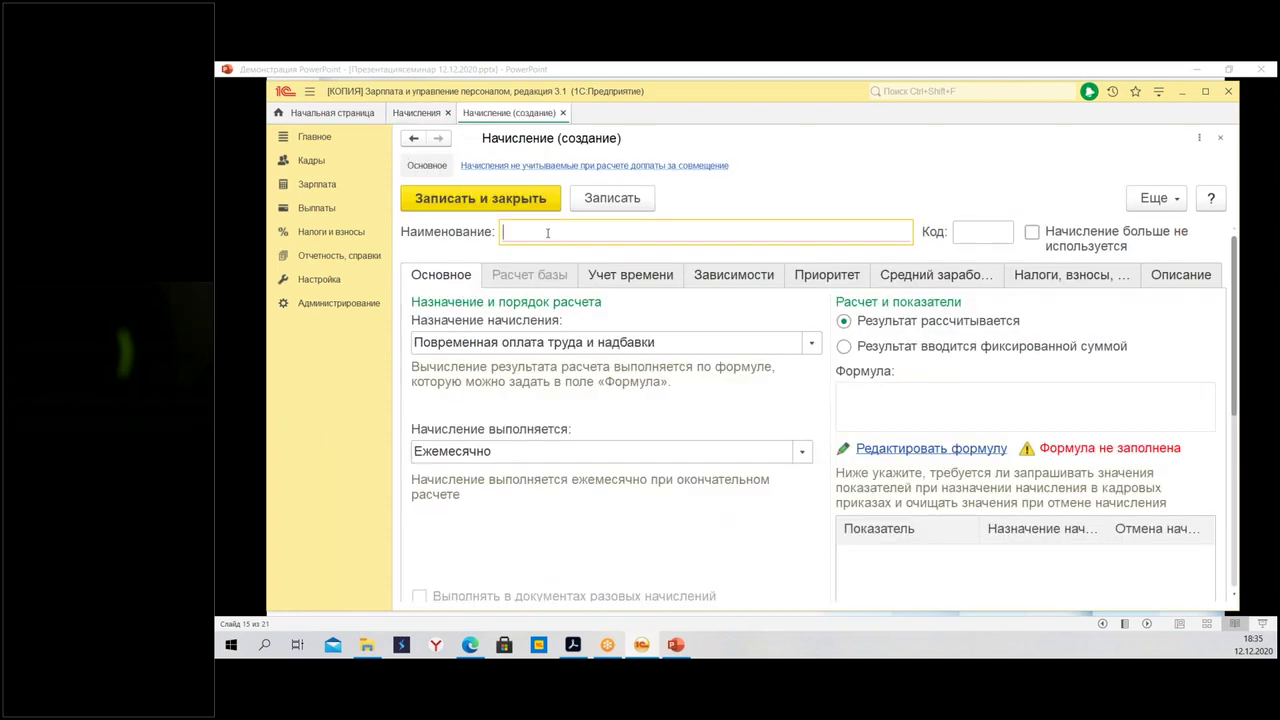
Name the new accrual "компенсация при увольнениии (превыш 3*х кр размер)" and set its code to КУВ
text(компен)
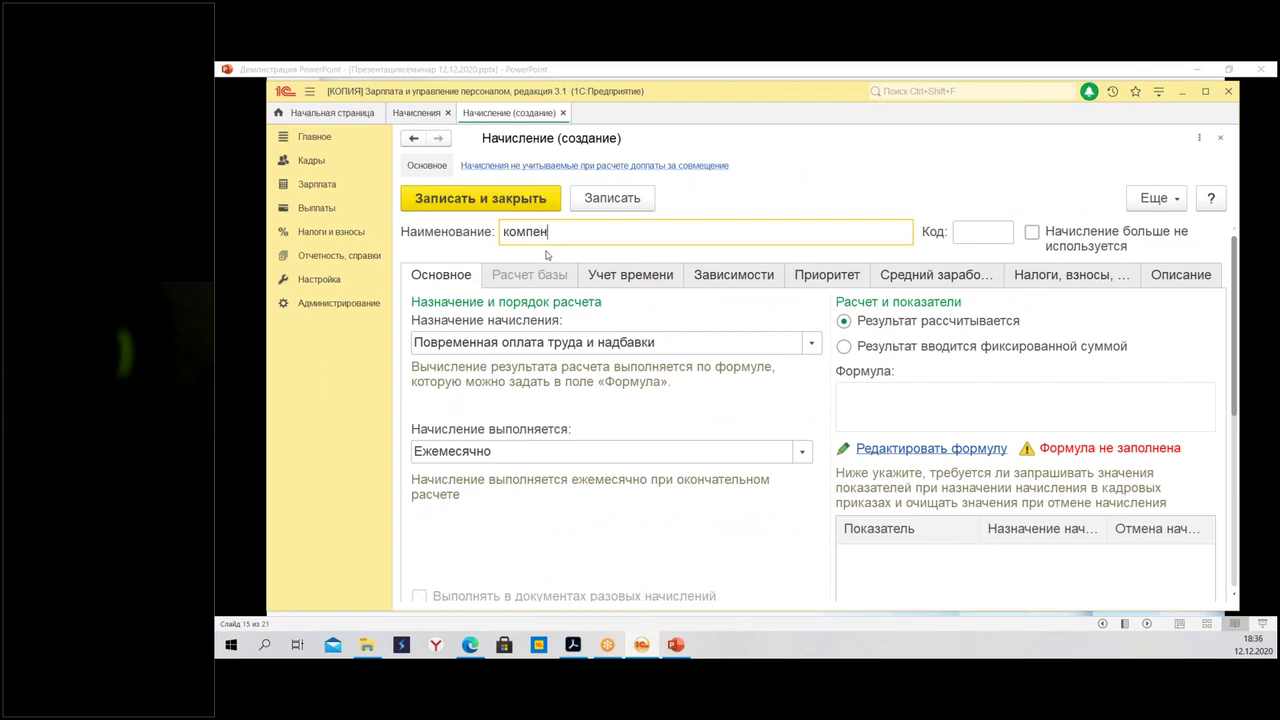
text(сация при вол)
text(ьнениии)
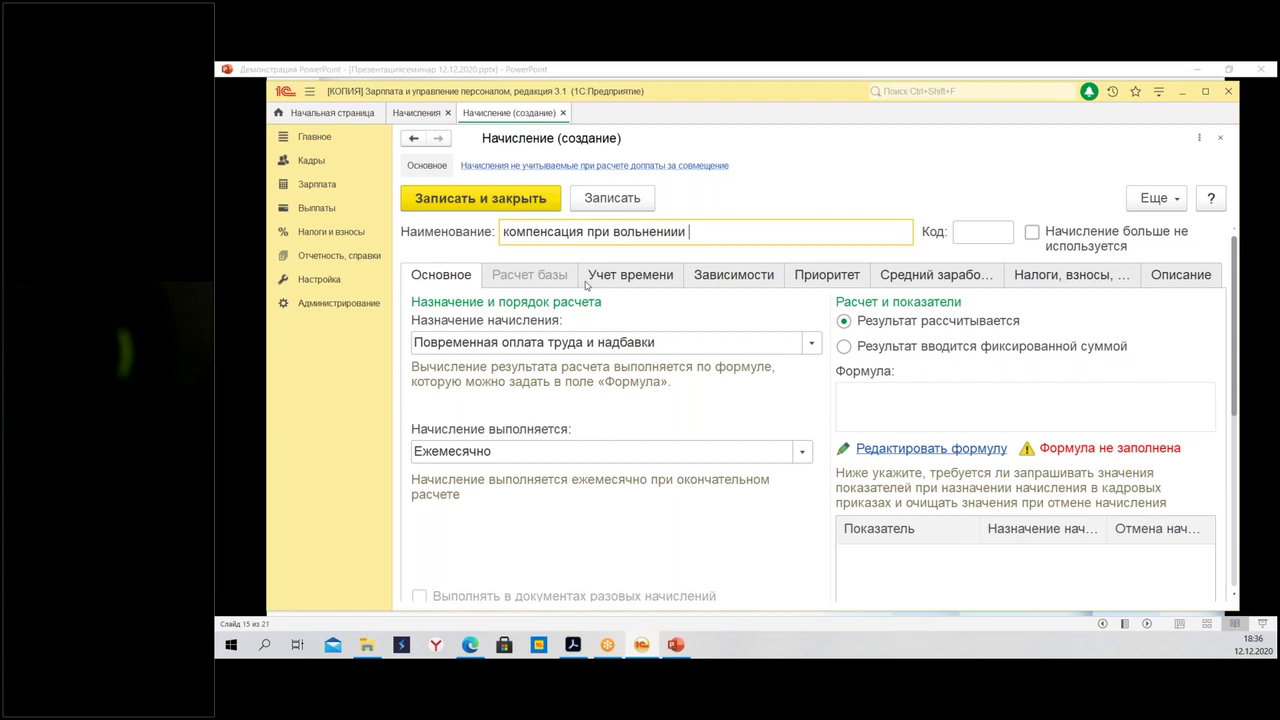
click(614, 231)
text(у)
click(724, 229)
text((пр)
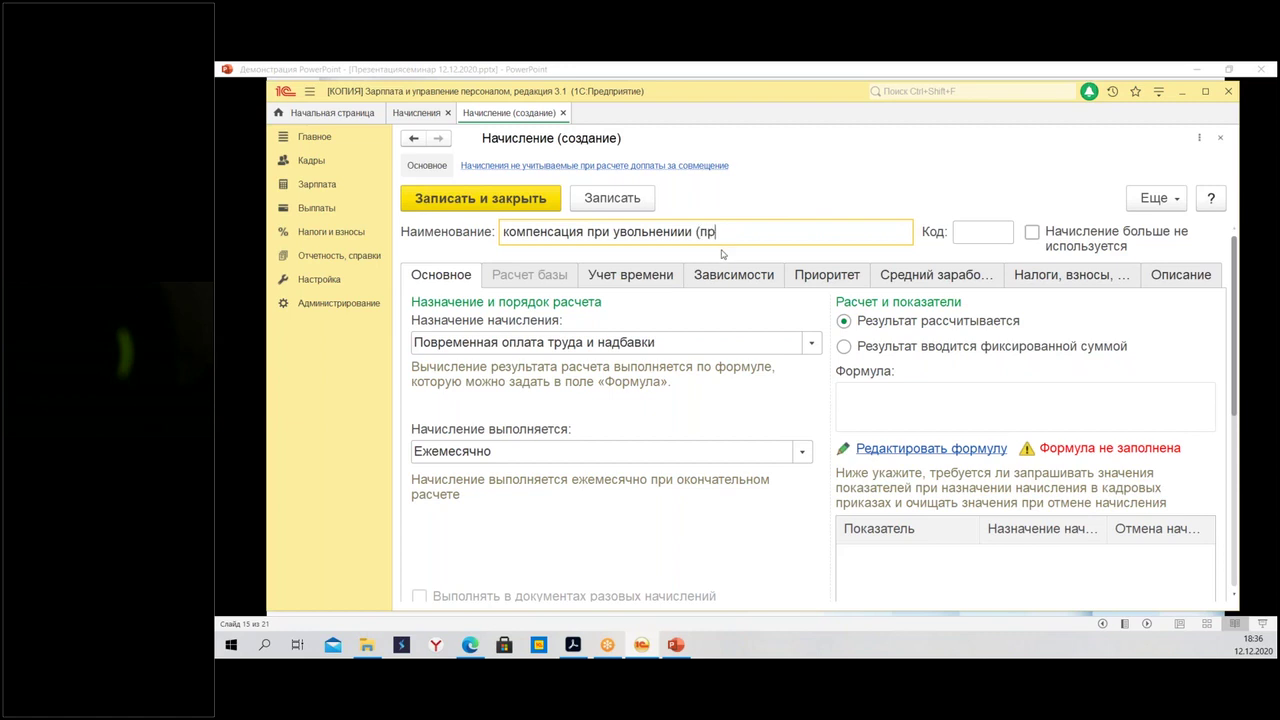
text(евыш 3*х кр разма)
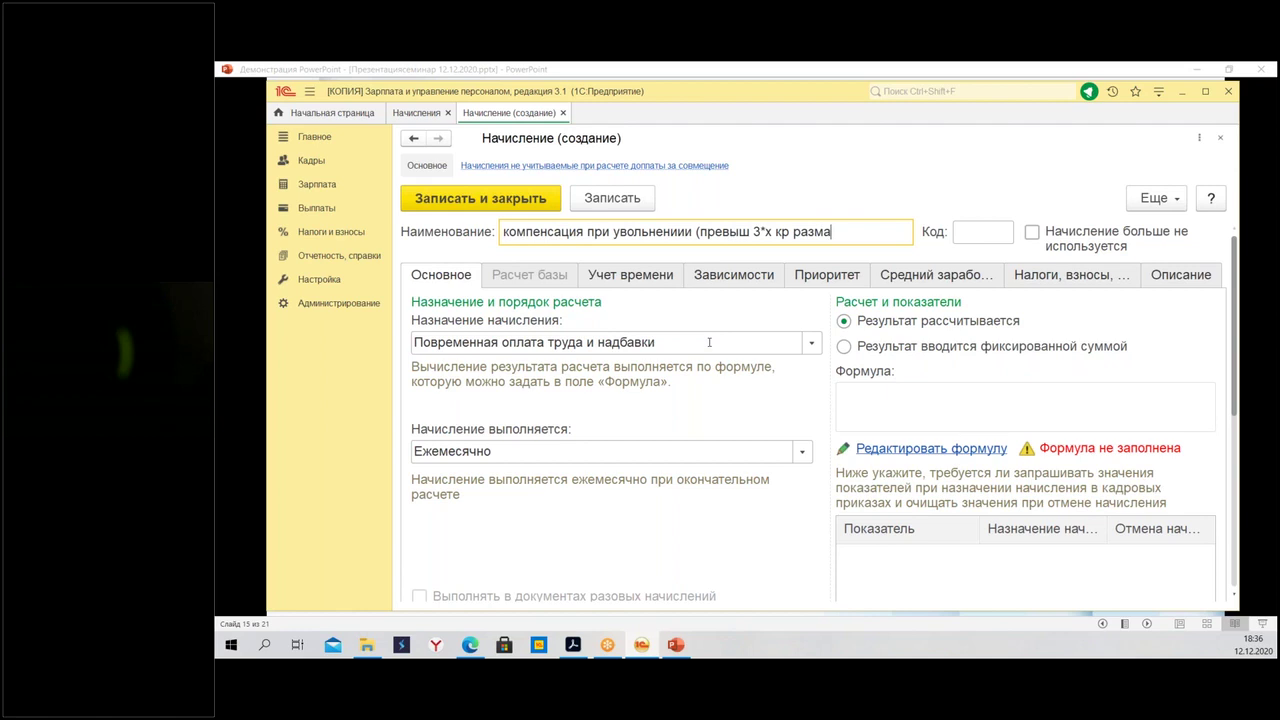
text(ер)
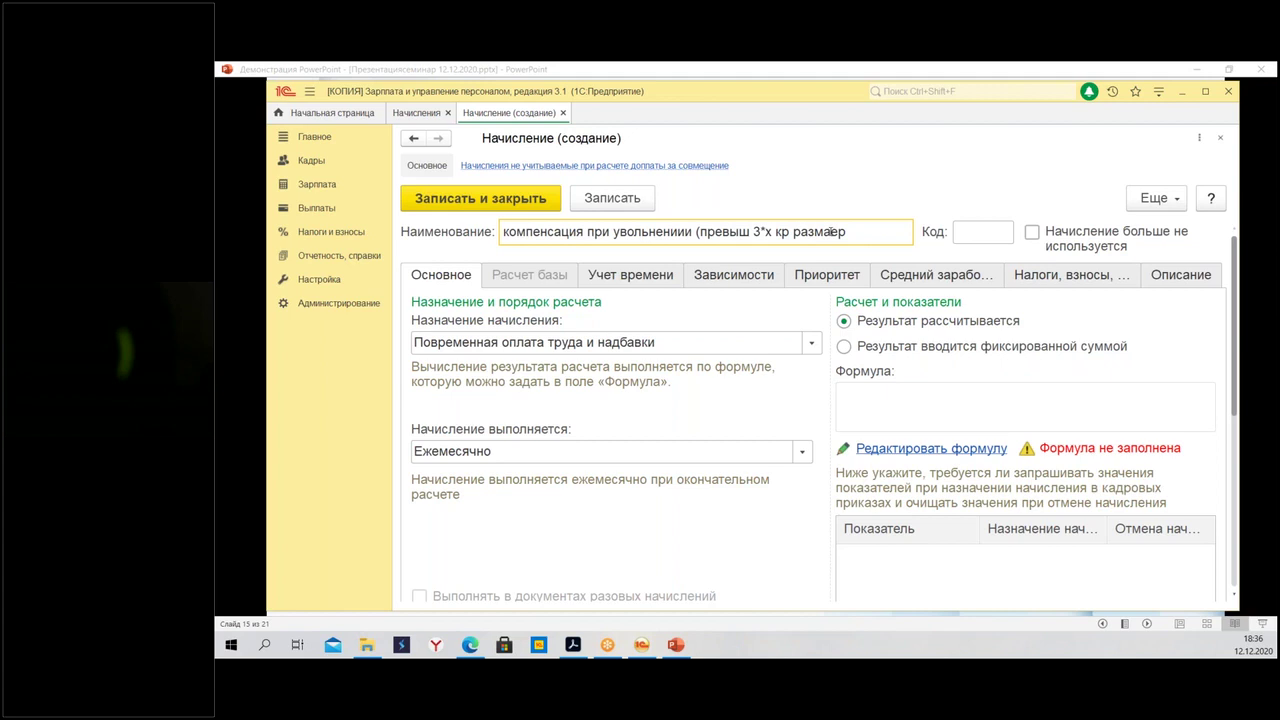
key(BackSpace)
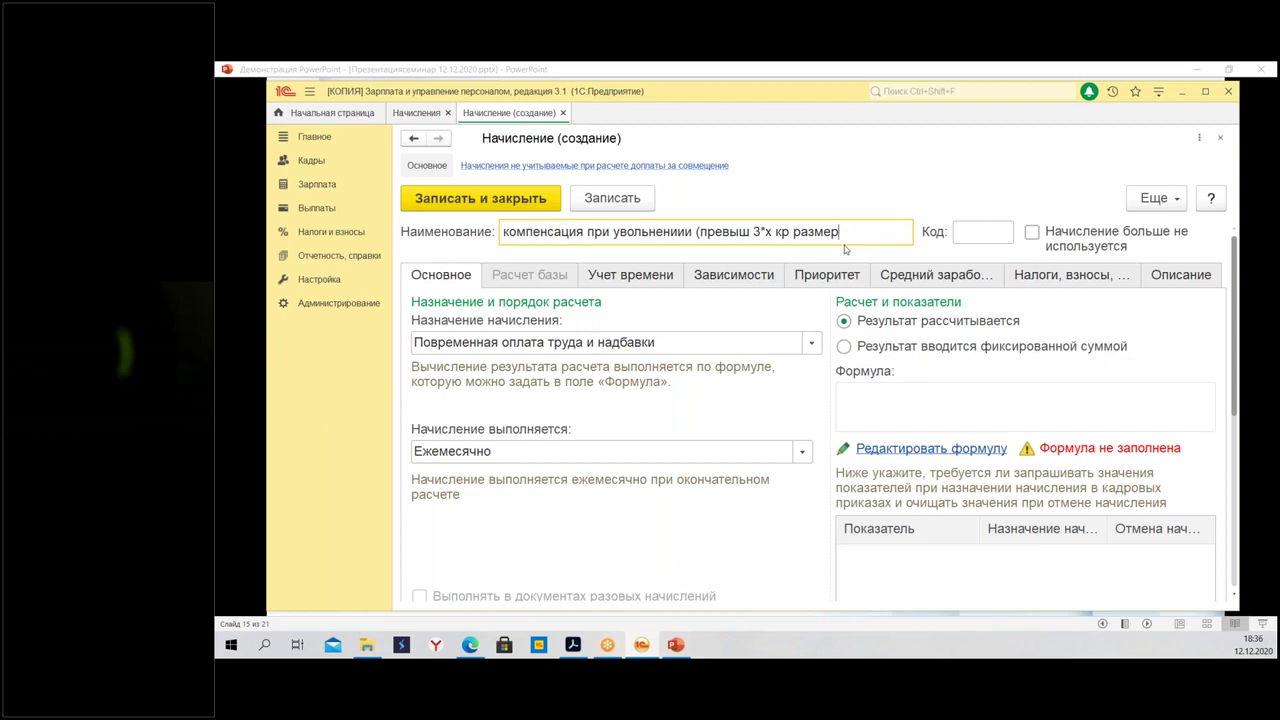
text())
click(965, 233)
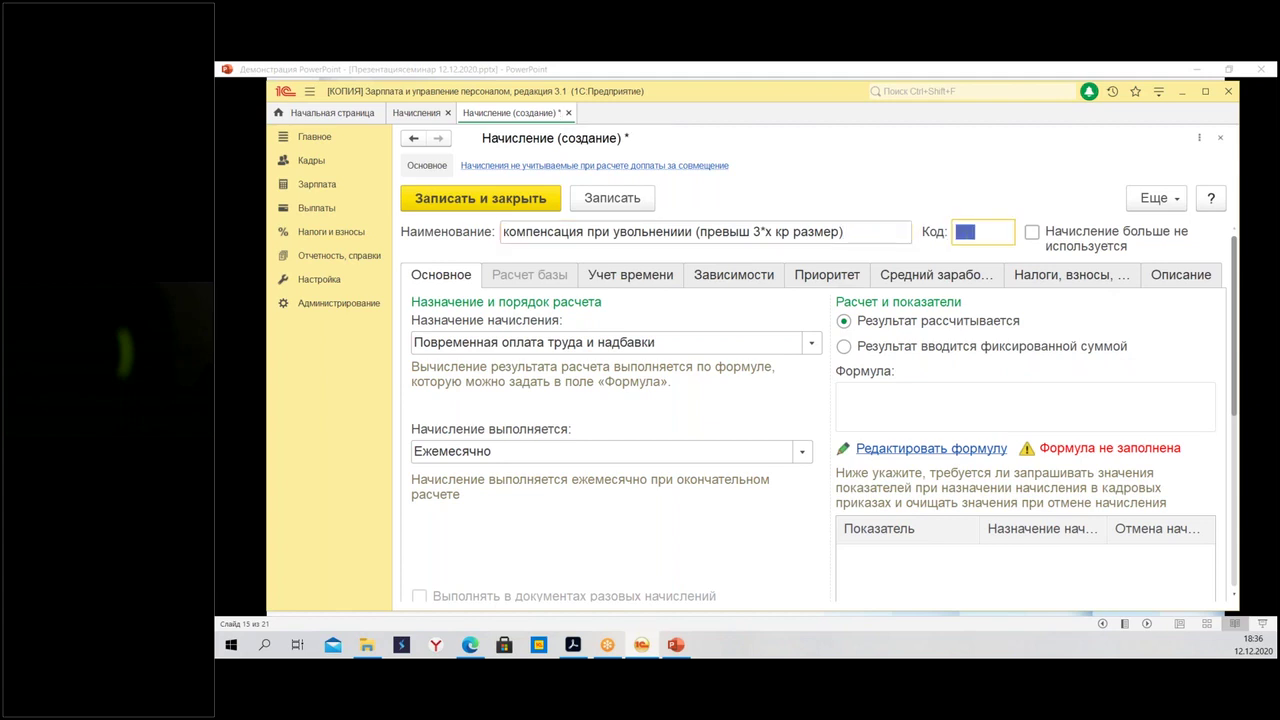
text(КУВ)
Set the accrual's purpose to "Компенсационные выплаты" with the result entered as a fixed sum, keeping it performed by separate document
click(812, 343)
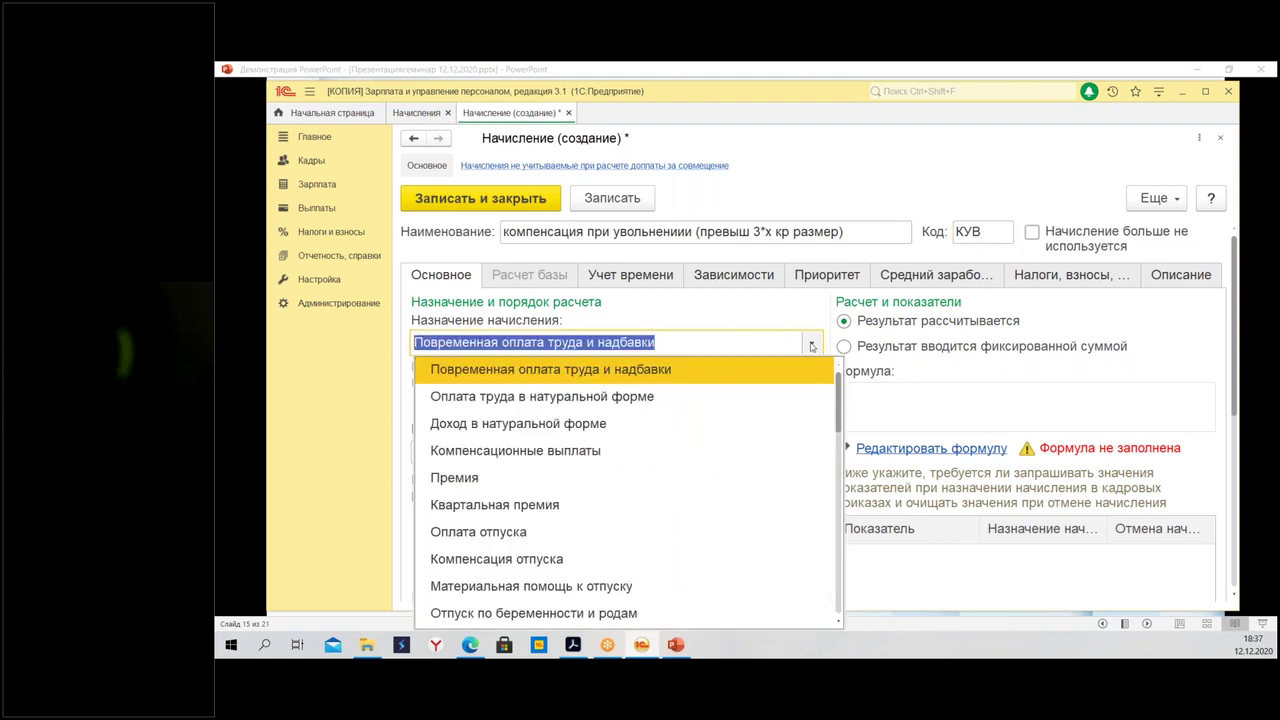
click(785, 369)
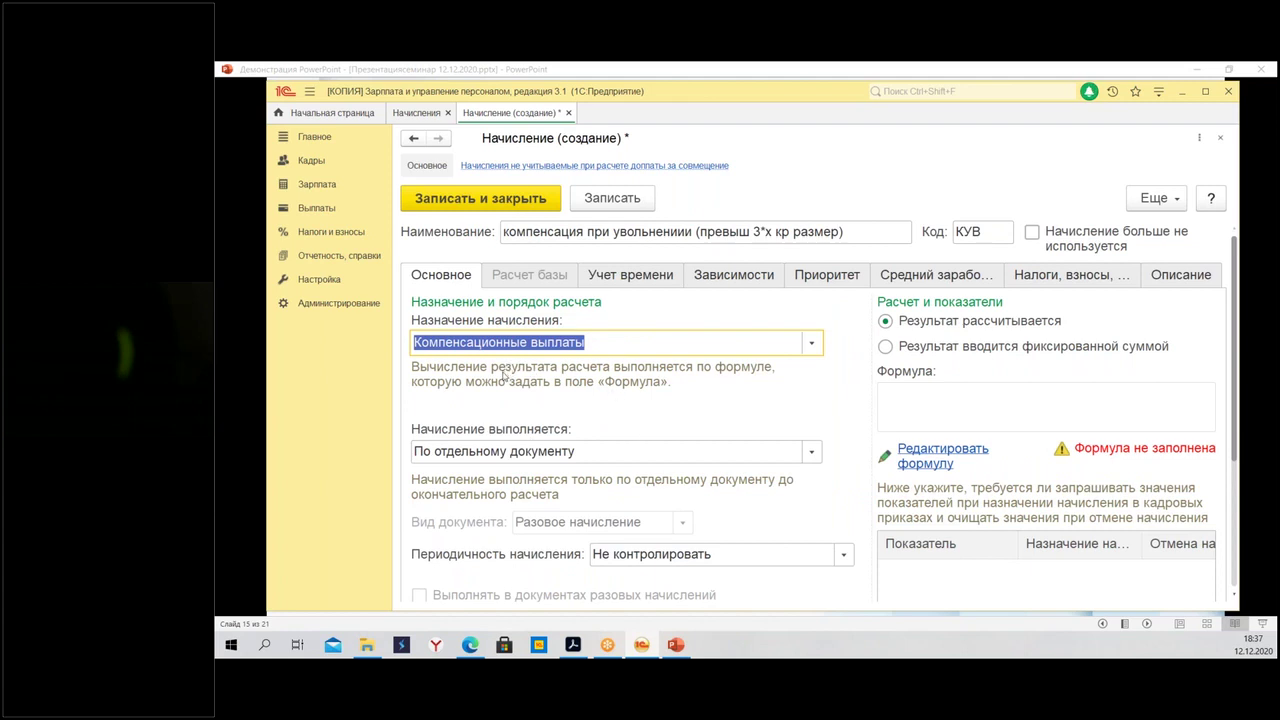
click(603, 340)
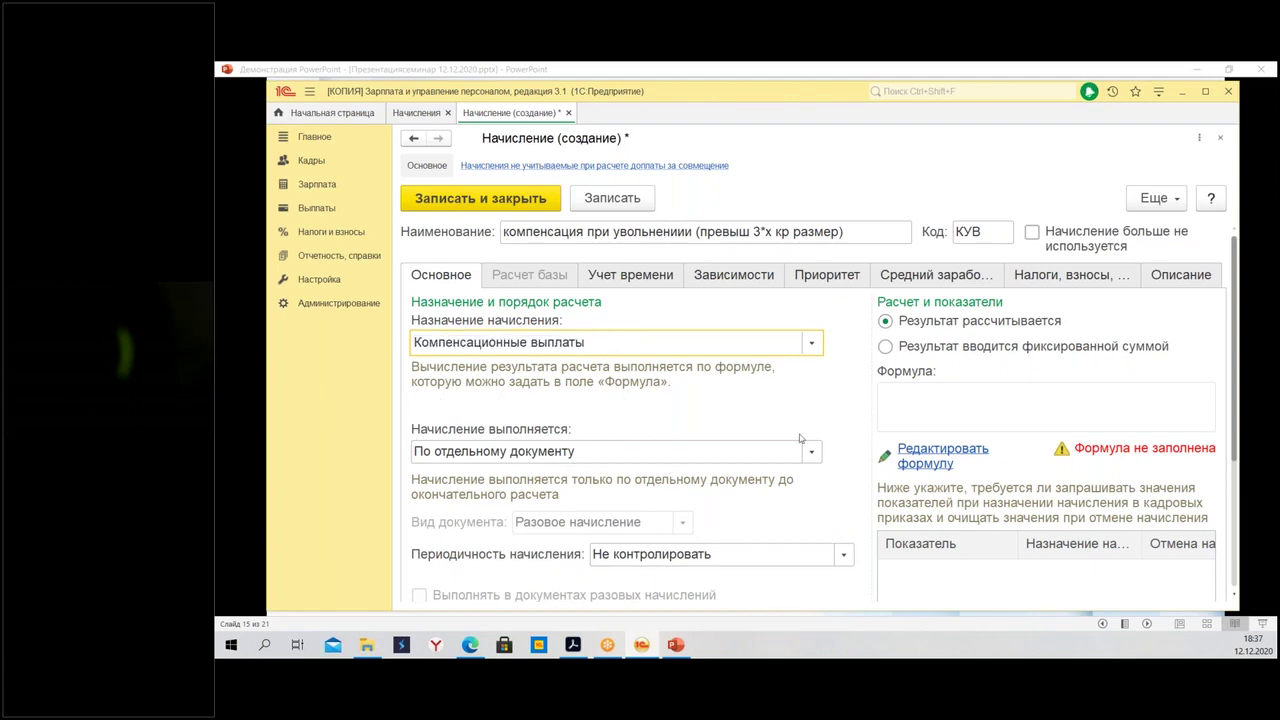
click(888, 347)
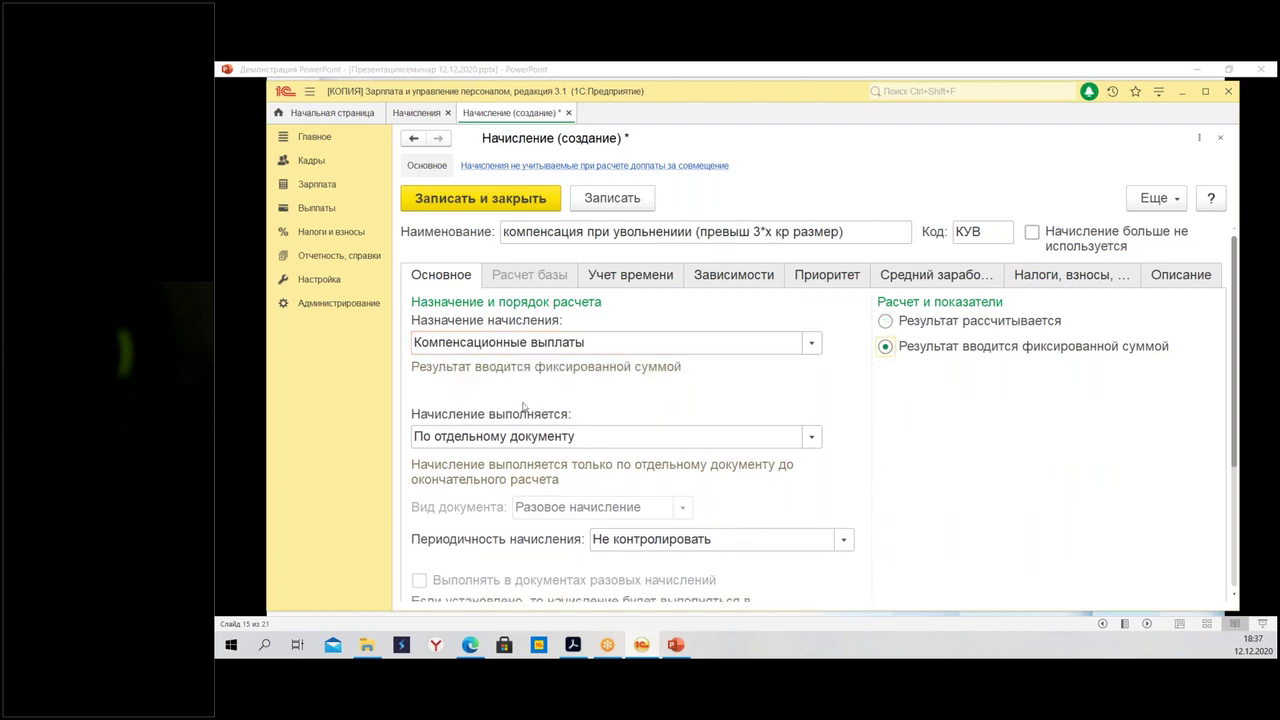
click(811, 437)
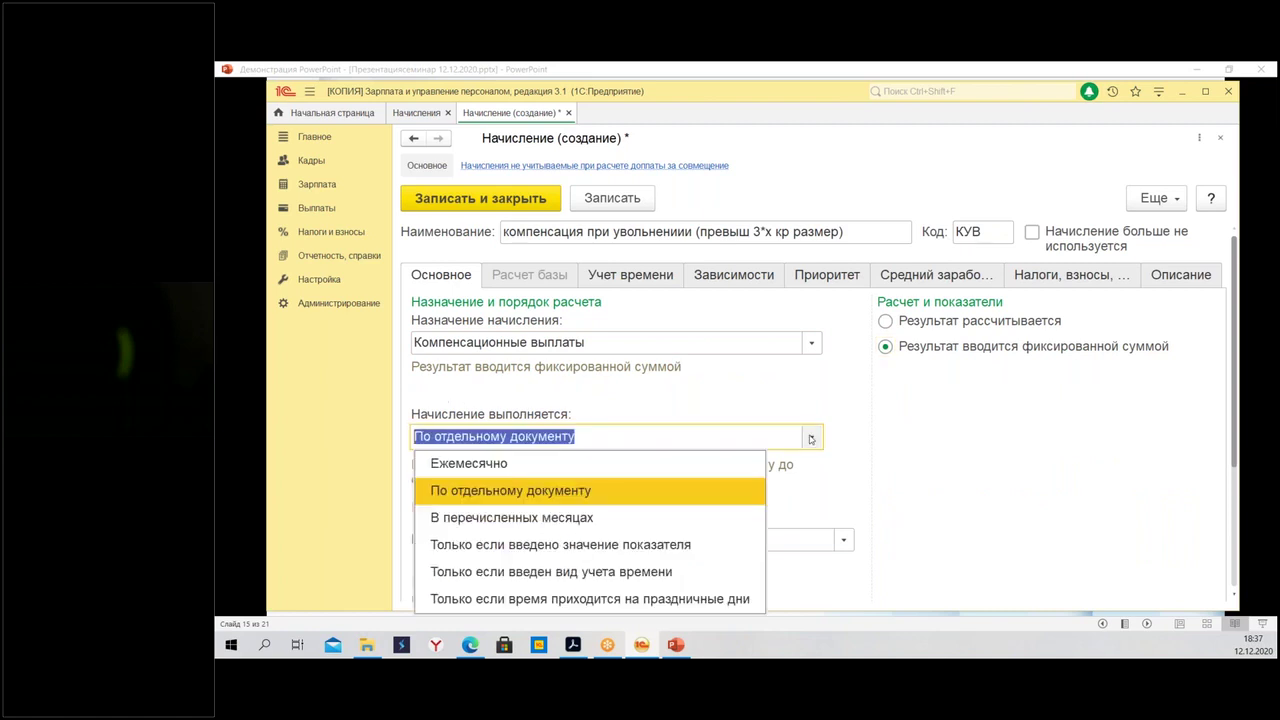
click(811, 437)
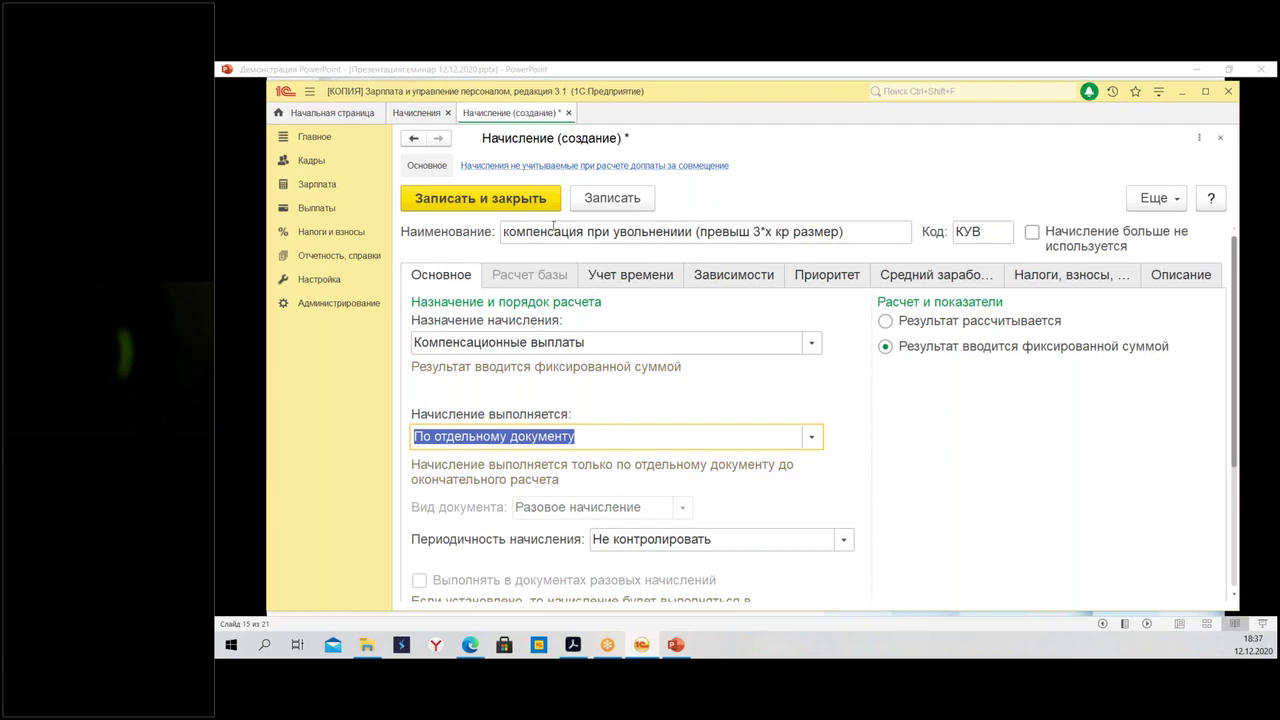
Examine the new accrual's time-accounting settings, its dependent accruals and deductions, and the selection list of available deductions
click(606, 277)
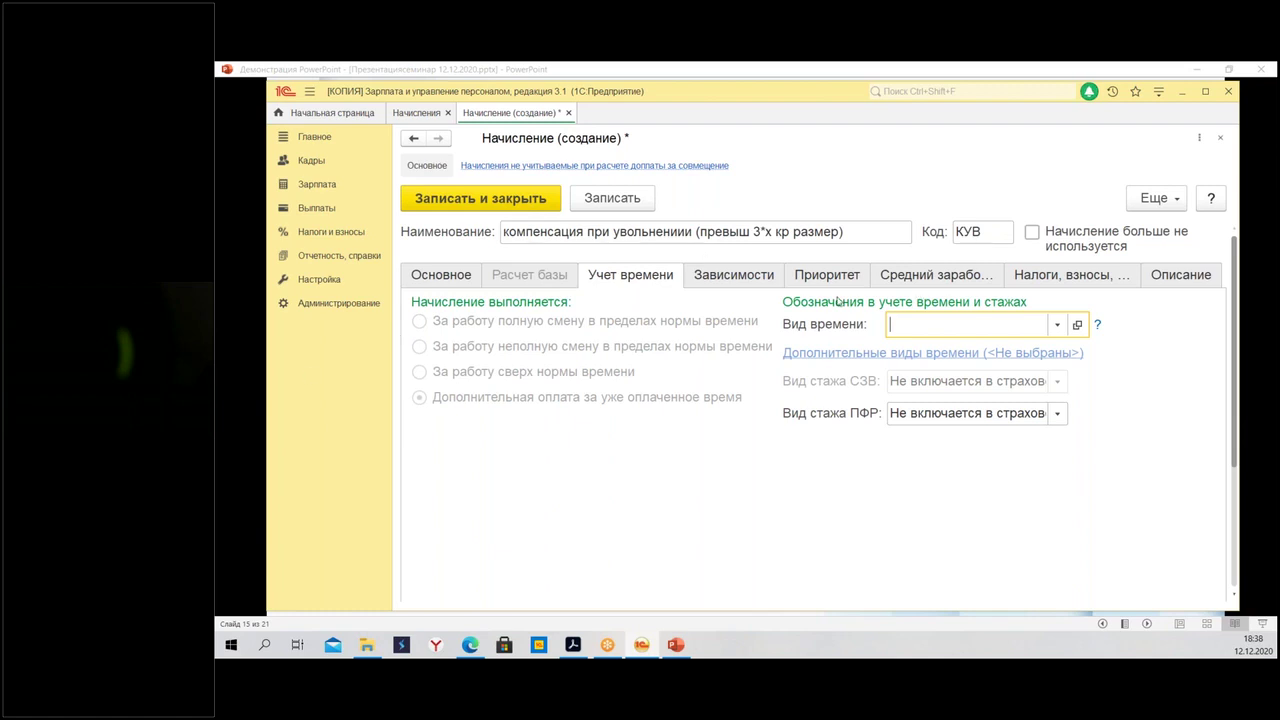
click(730, 280)
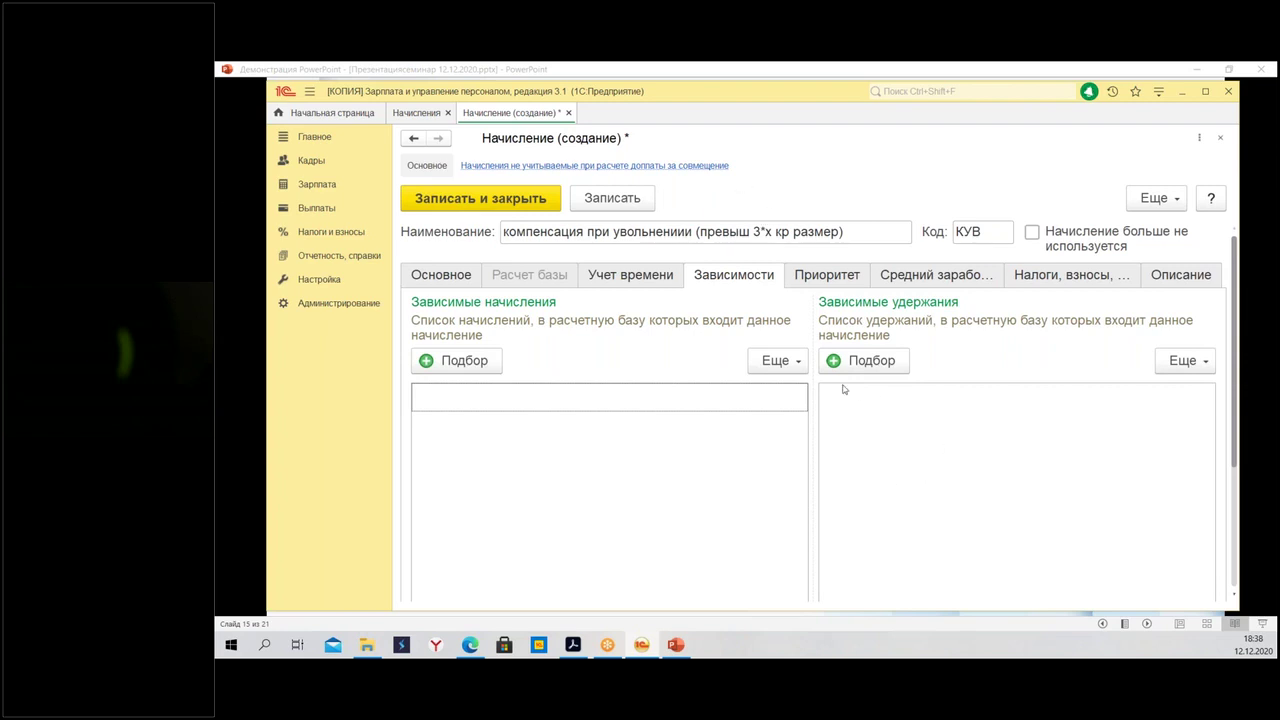
click(876, 364)
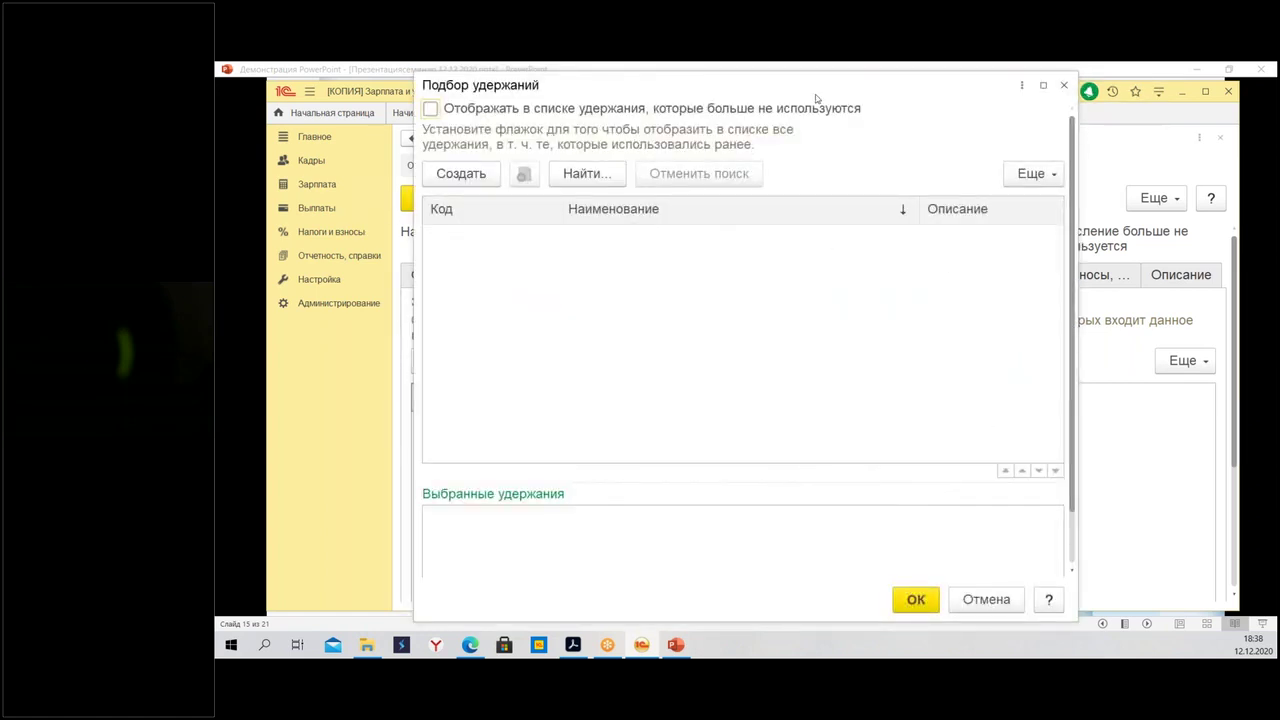
scroll(641, 519, down, 2)
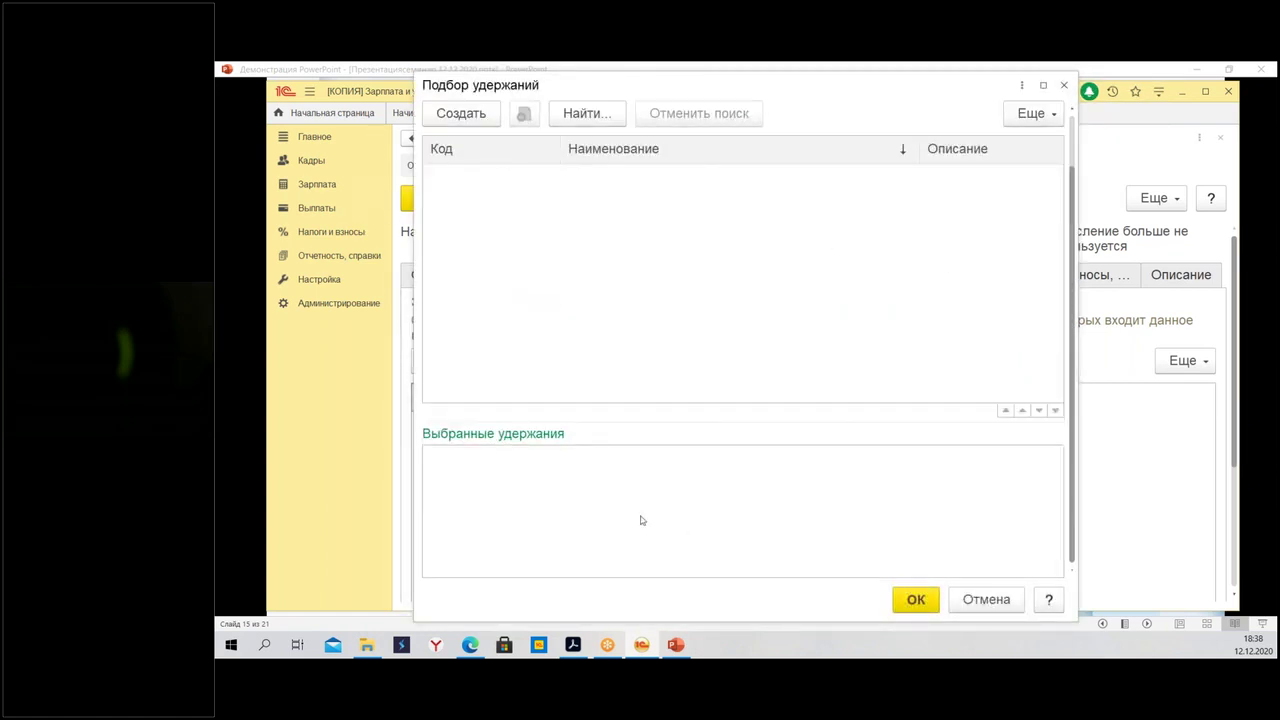
scroll(625, 510, up, 2)
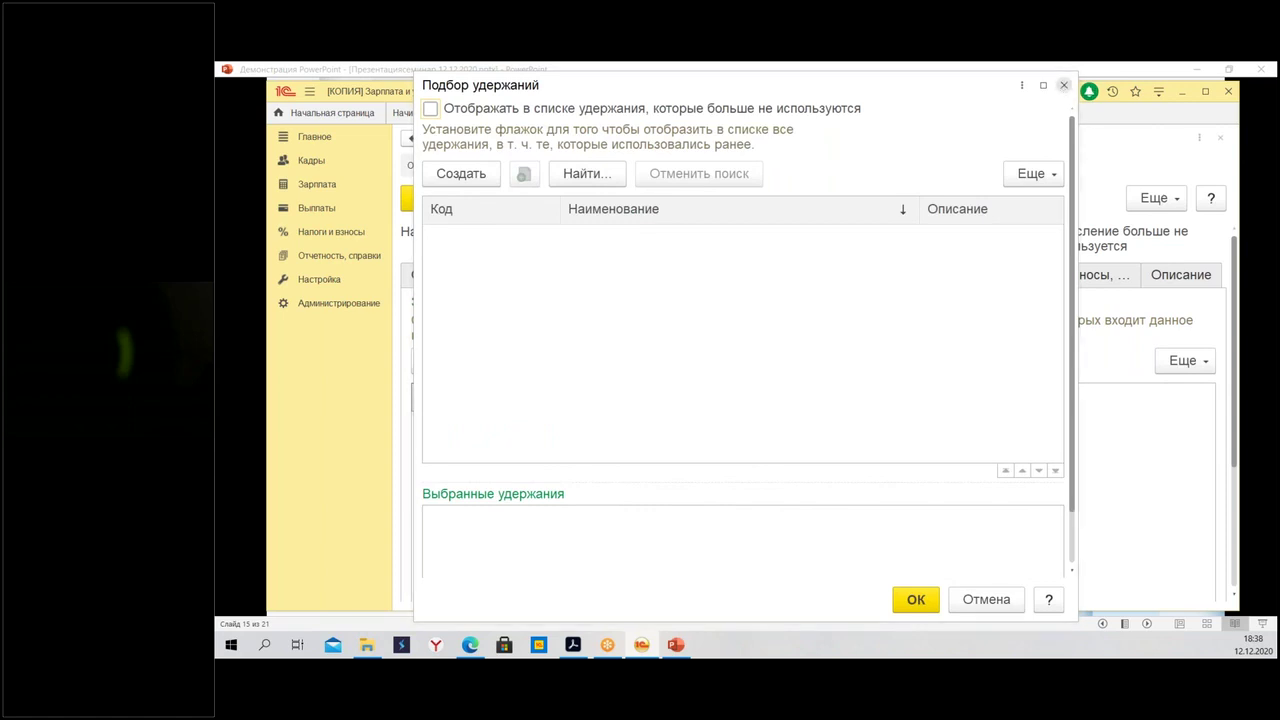
click(1062, 89)
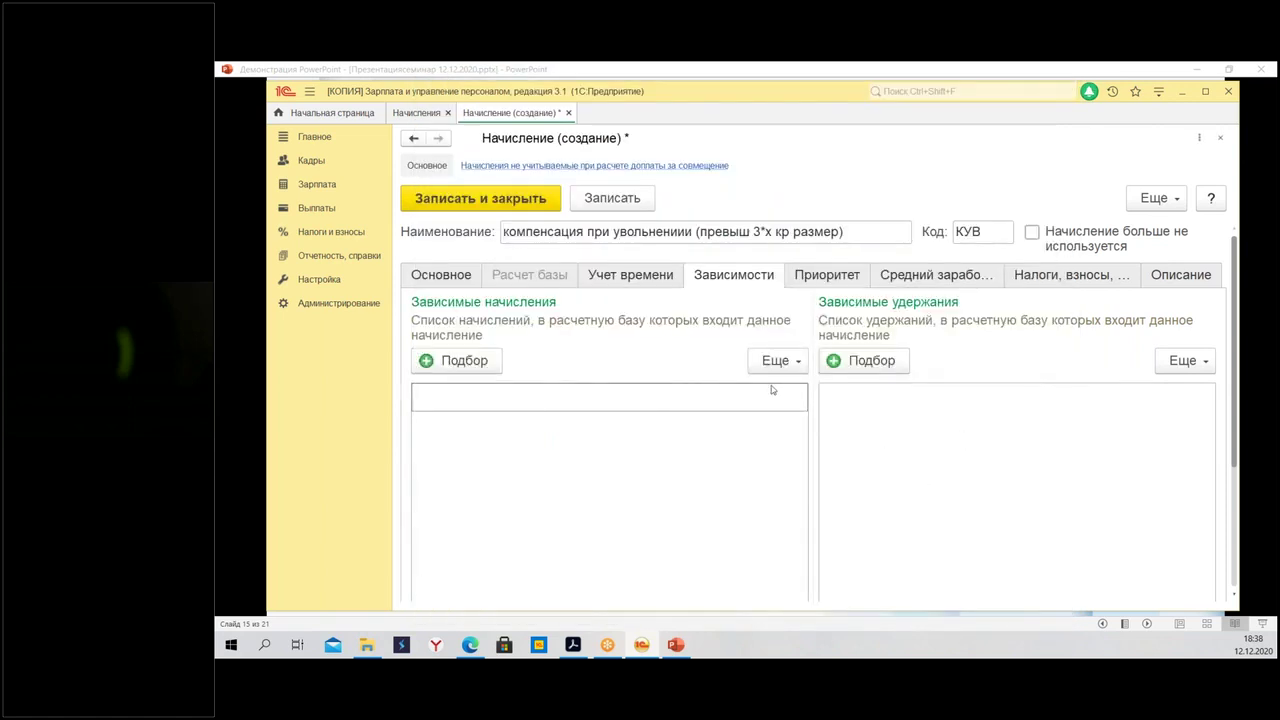
click(877, 366)
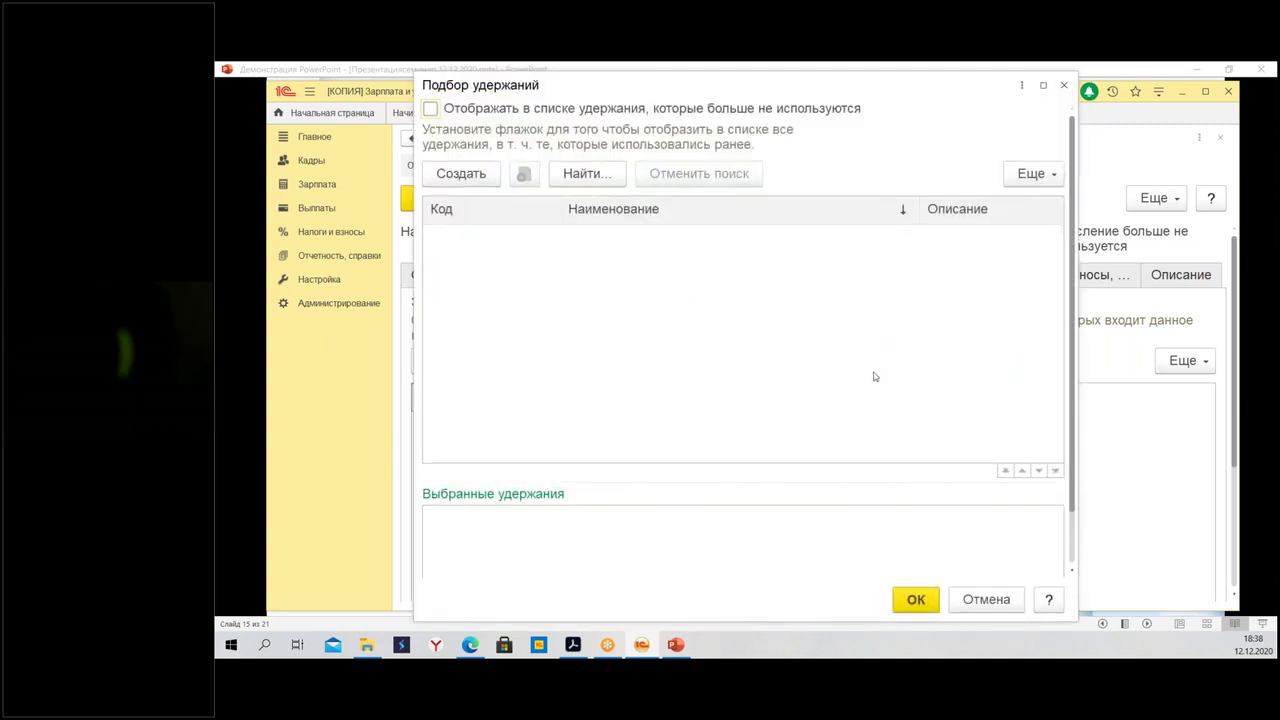
click(1065, 88)
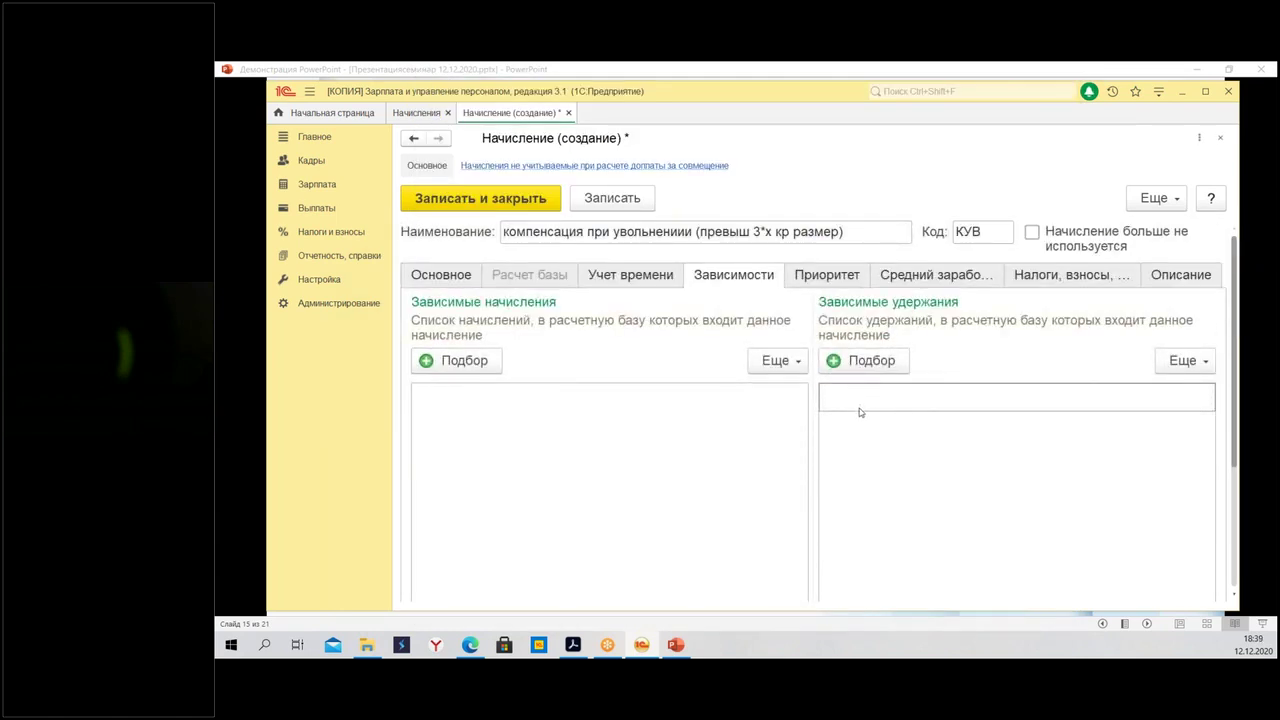
Try the accrual purpose "Компенсация отпуска" and check its time-accounting settings and dependent deductions
click(437, 275)
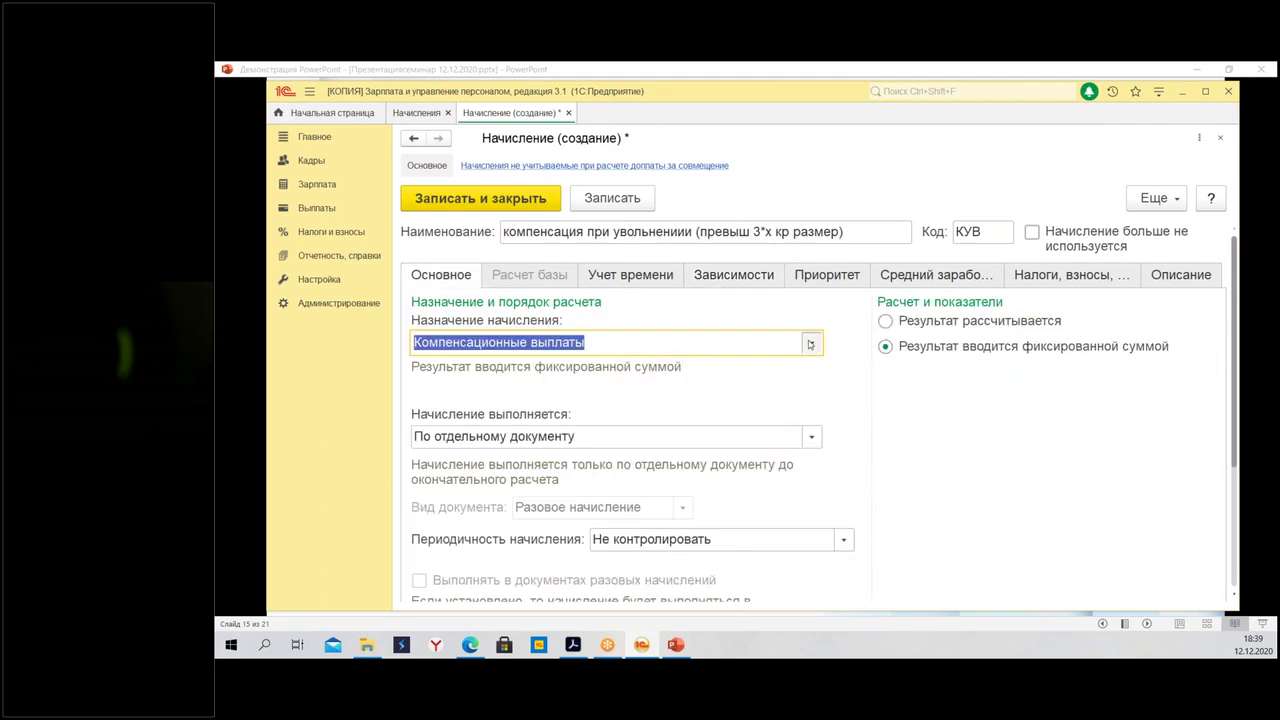
click(810, 344)
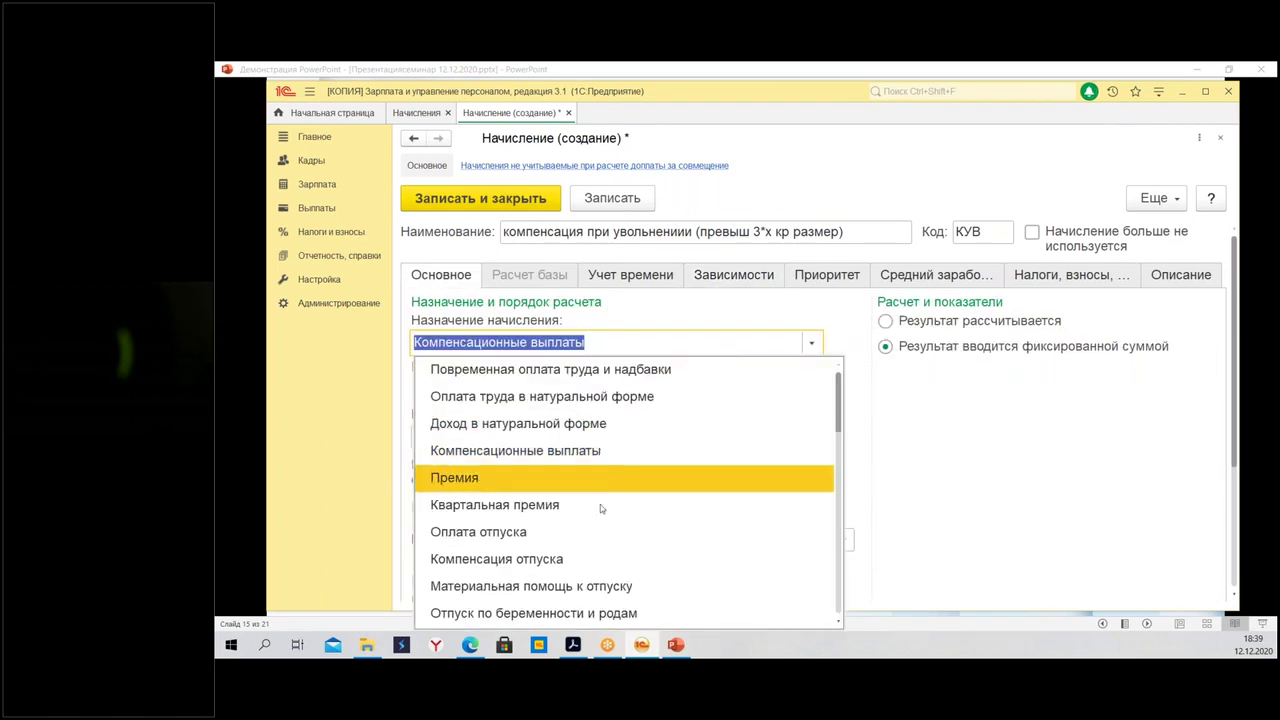
scroll(626, 463, down, 1)
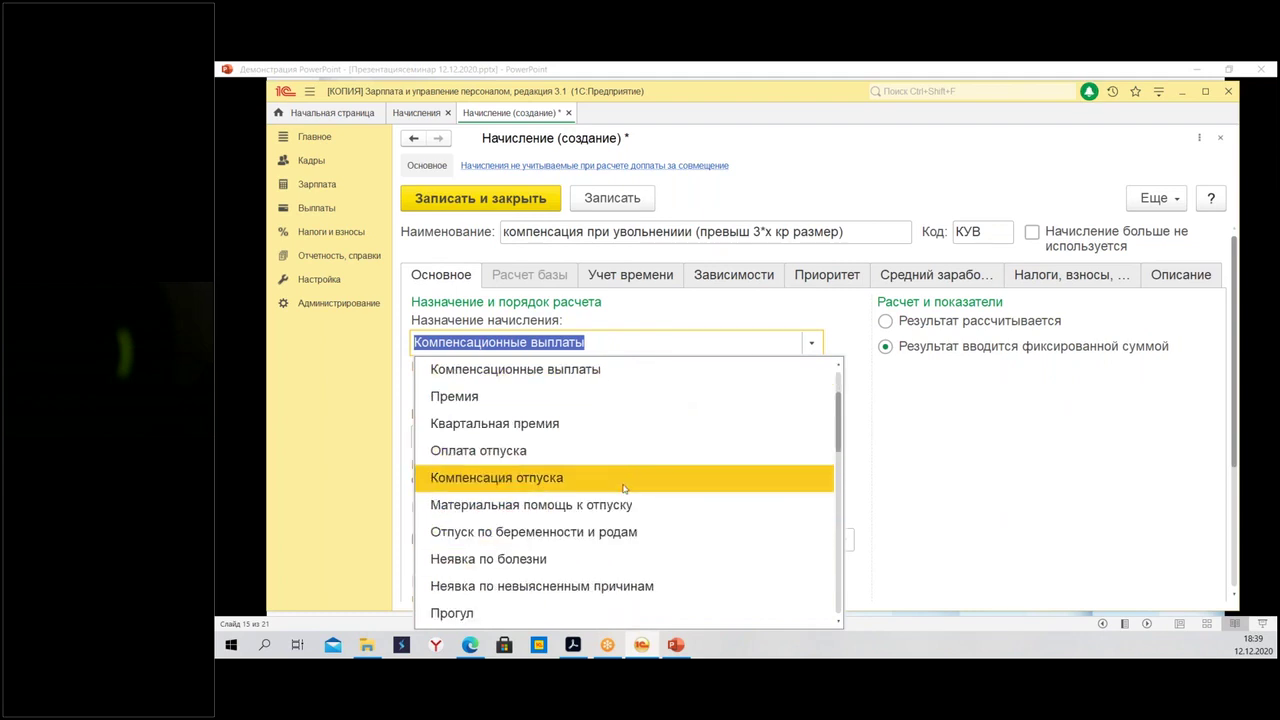
click(623, 479)
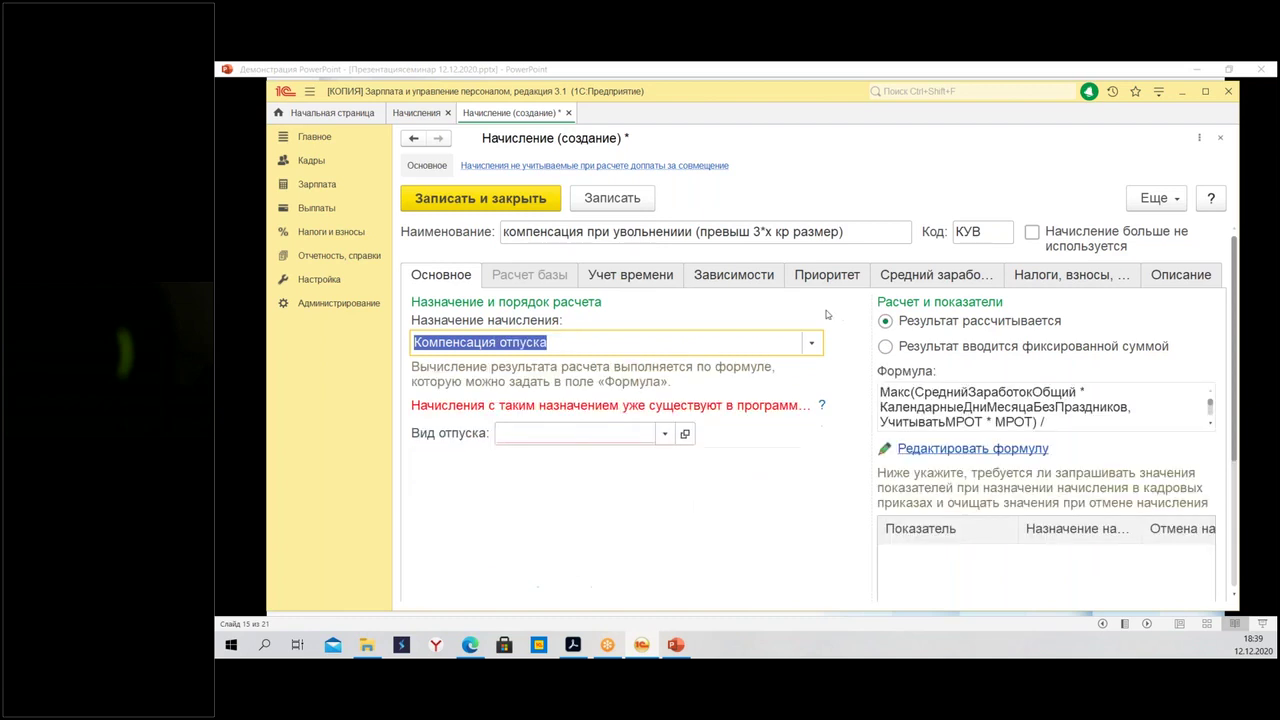
click(646, 274)
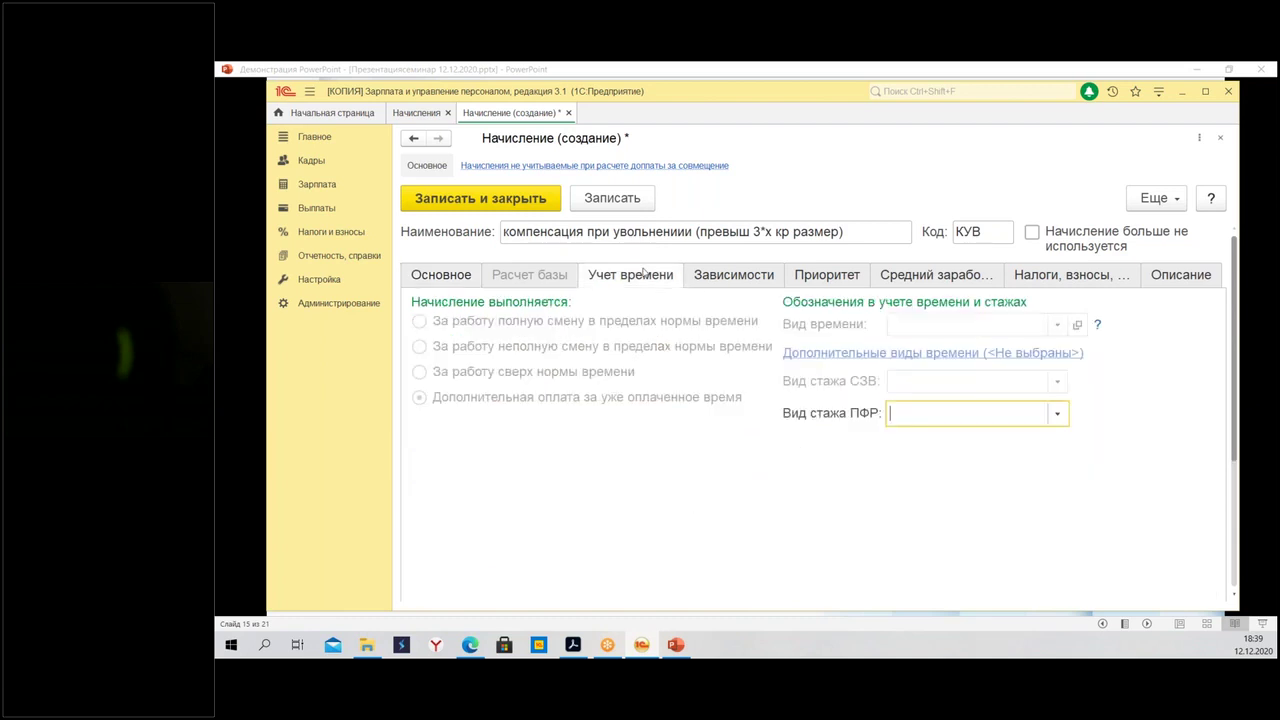
click(768, 276)
scroll(920, 300, down, 3)
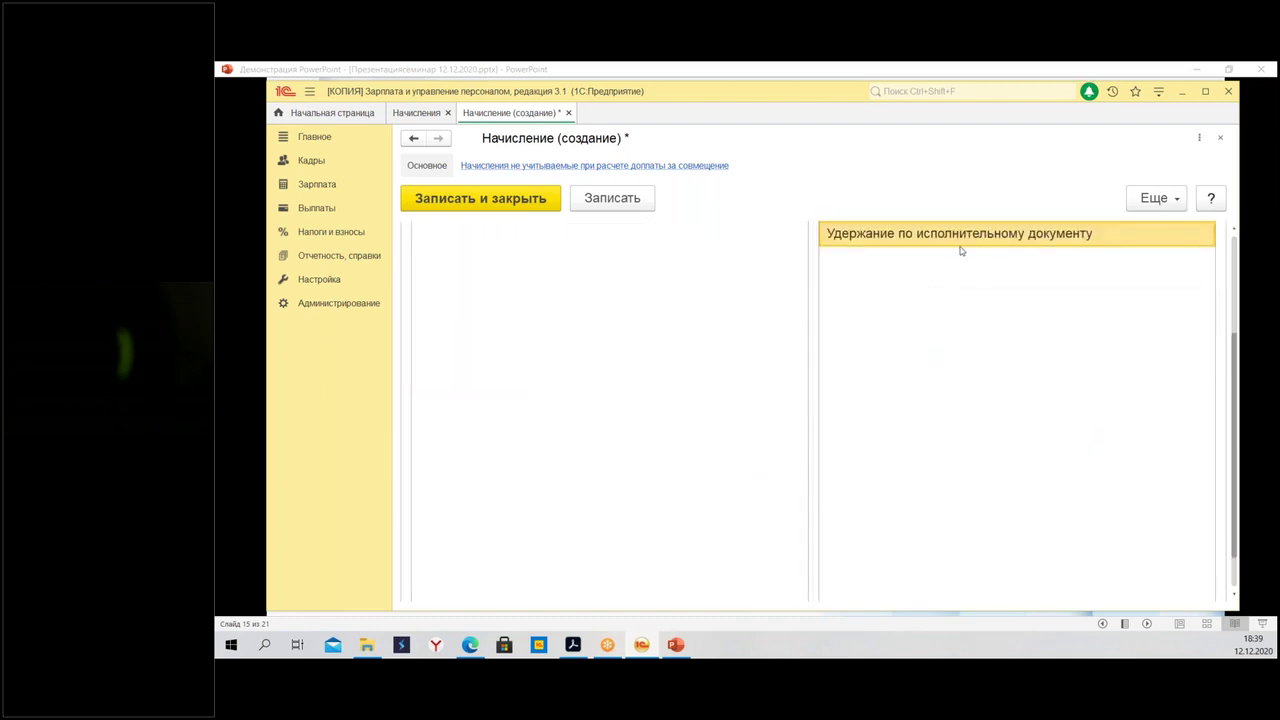
scroll(935, 272, up, 3)
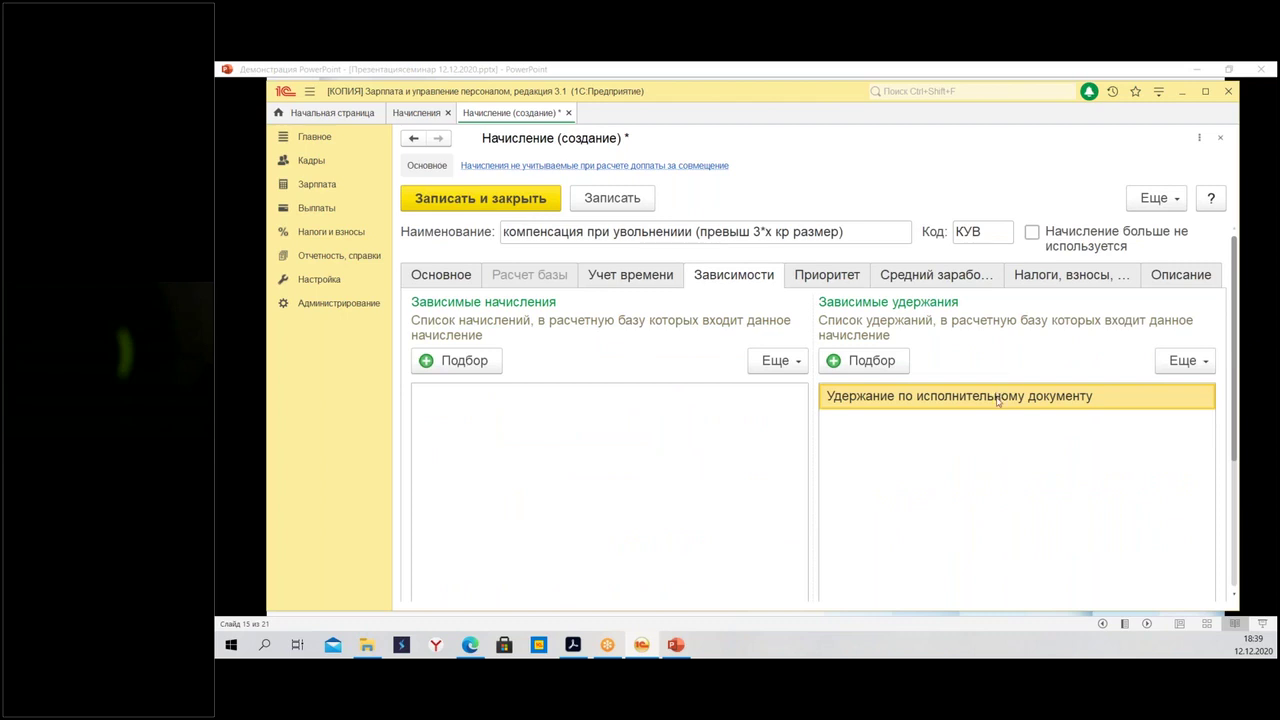
click(867, 366)
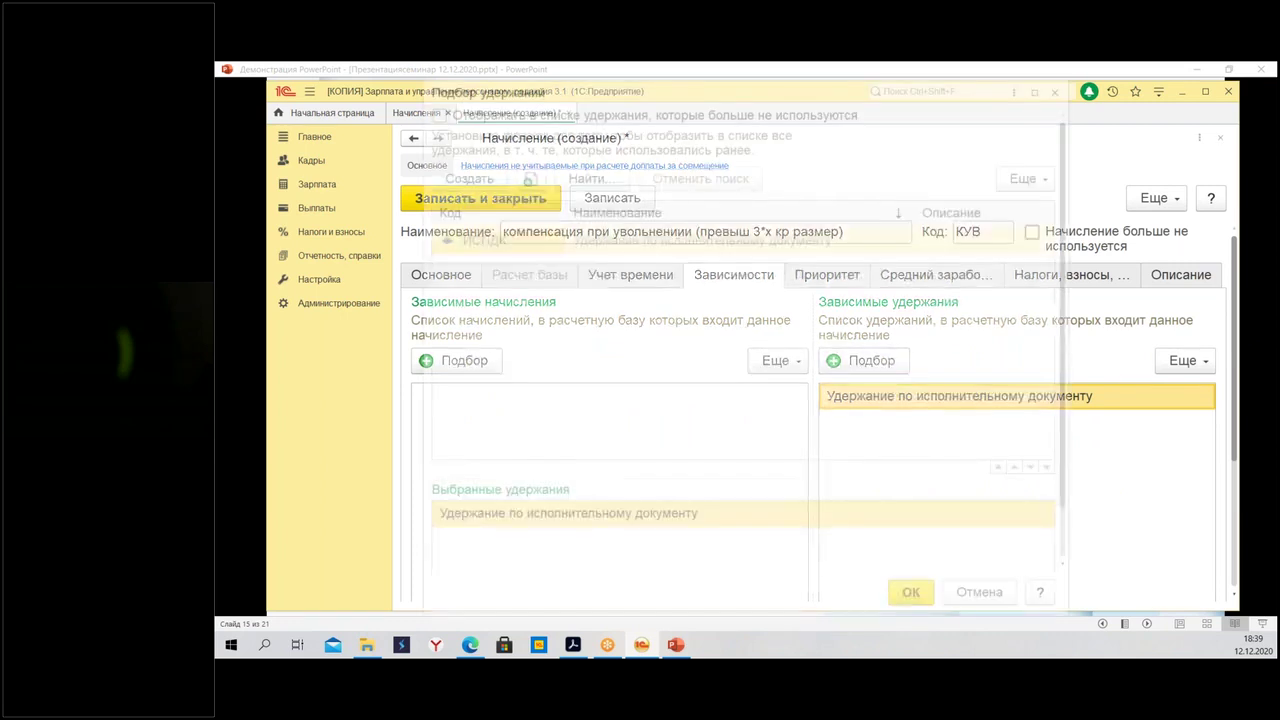
key(Escape)
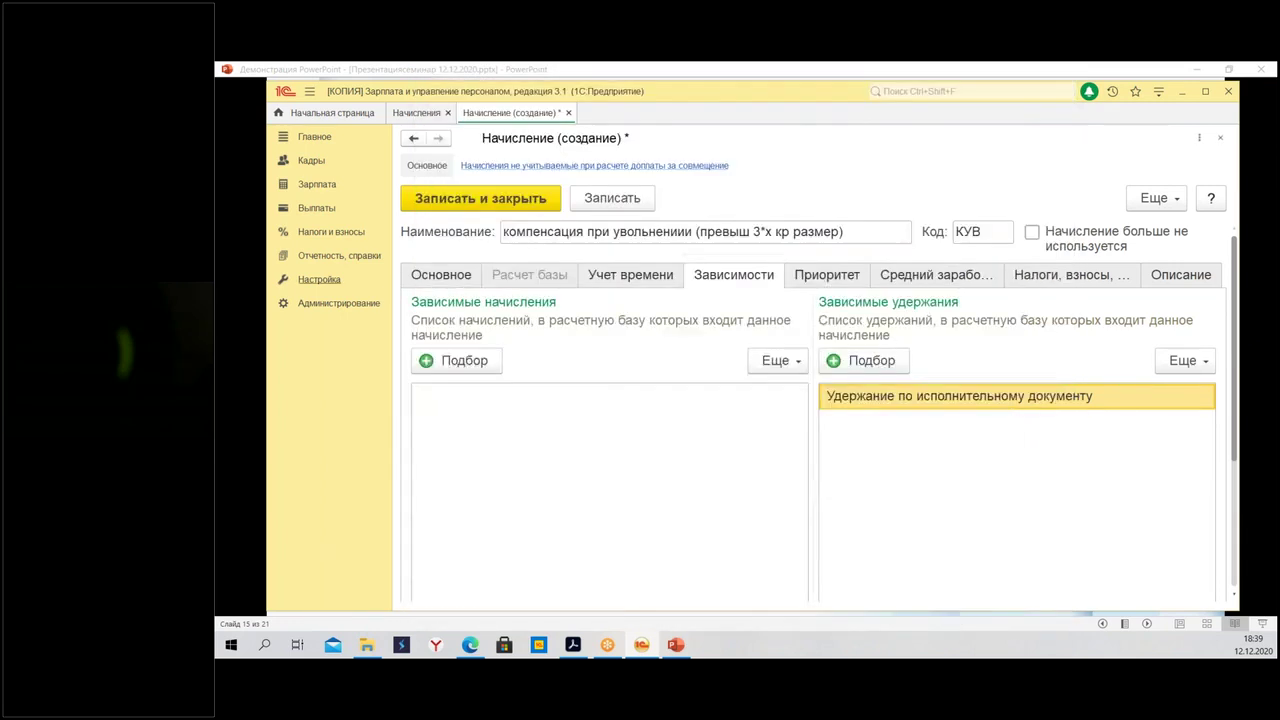
Set the accrual's purpose back to "Компенсационные выплаты" with the result entered as a fixed sum
click(442, 273)
click(810, 345)
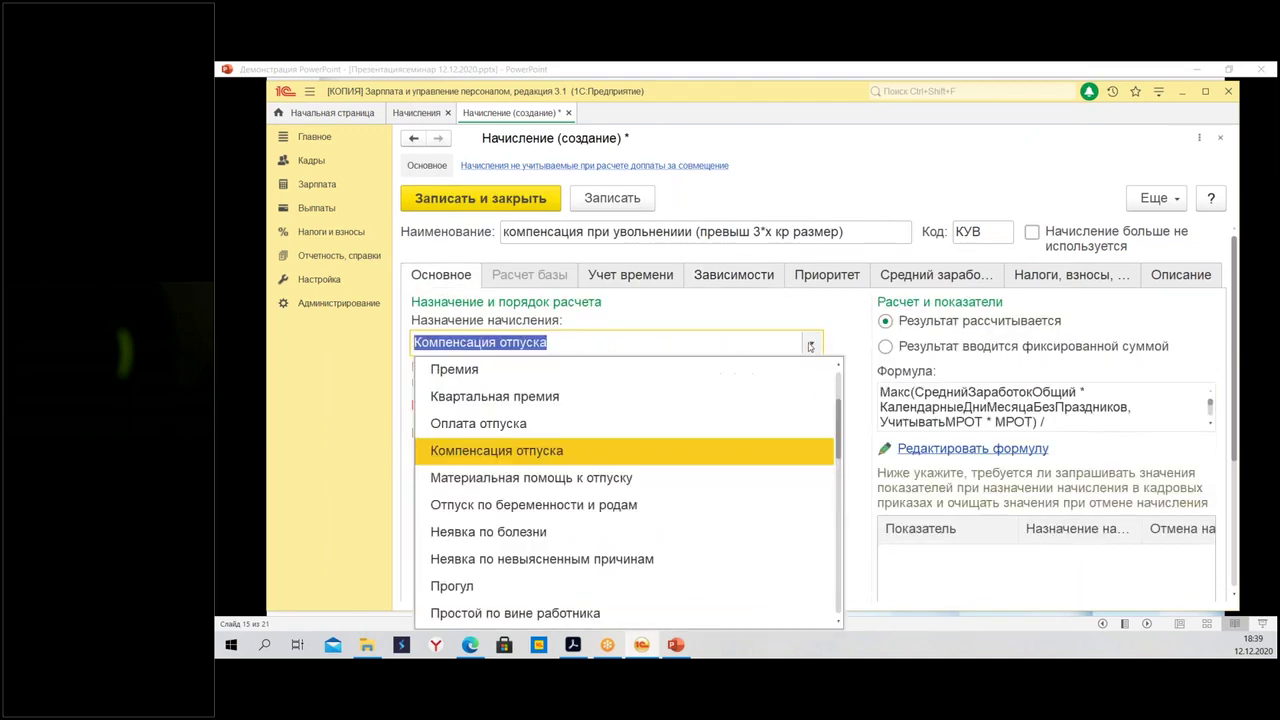
scroll(783, 402, up, 2)
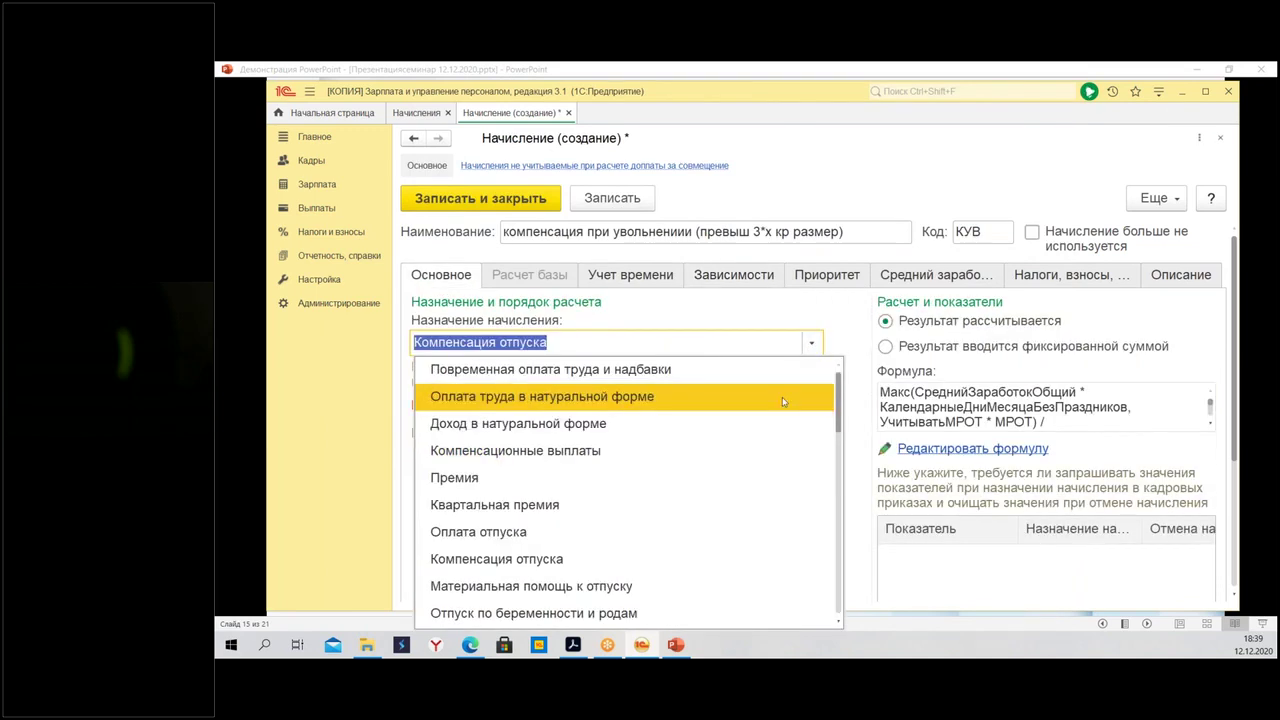
click(609, 450)
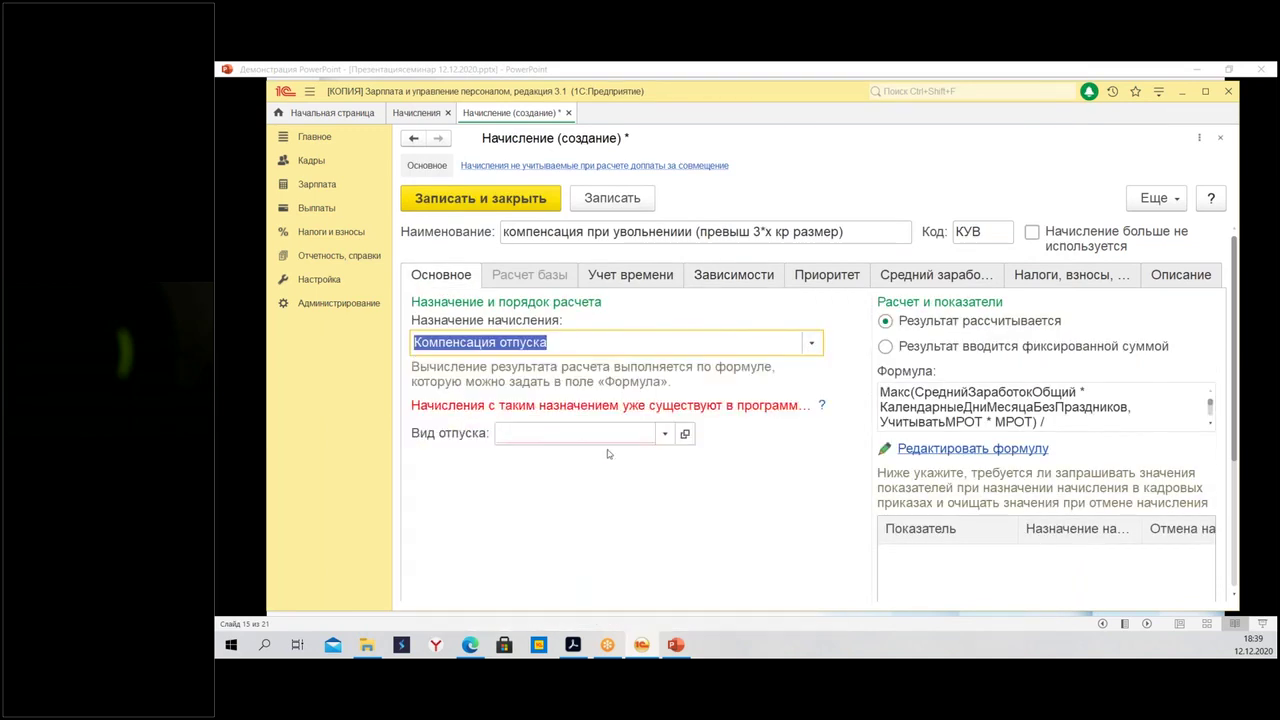
click(935, 355)
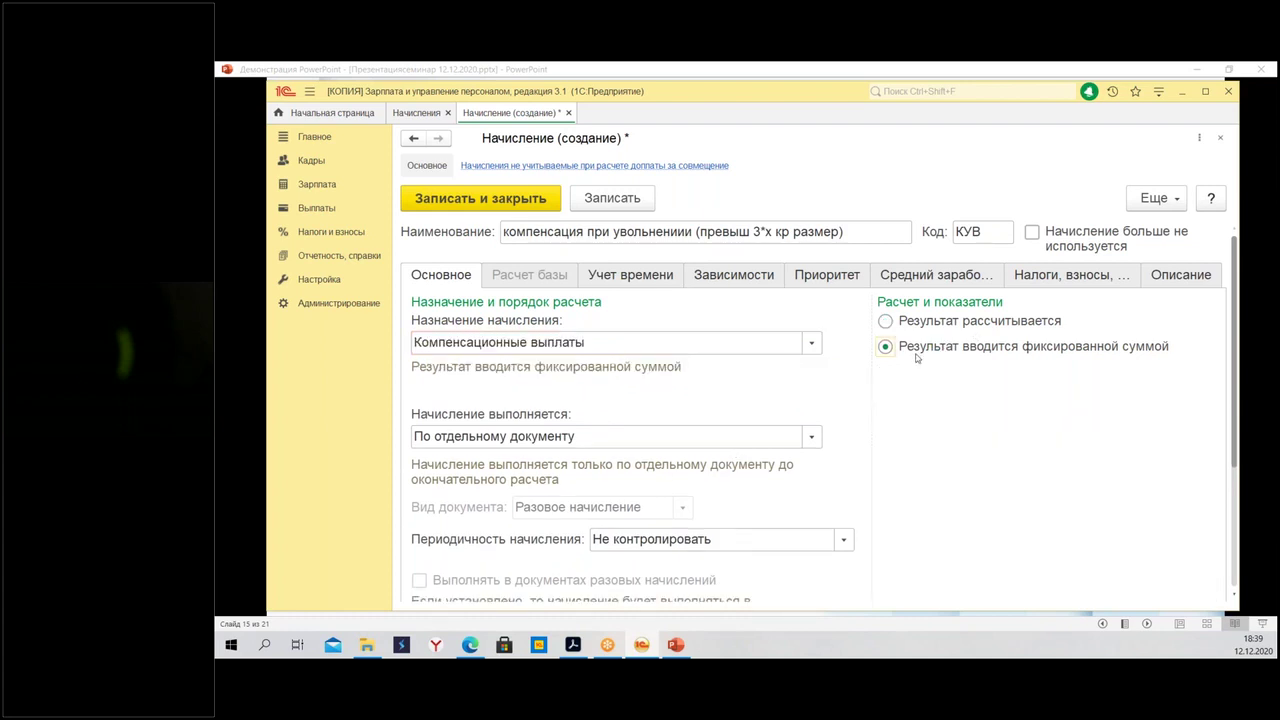
Recheck the deductions available as dependent on the accrual, and review its priority and average-earnings settings
click(680, 275)
click(750, 275)
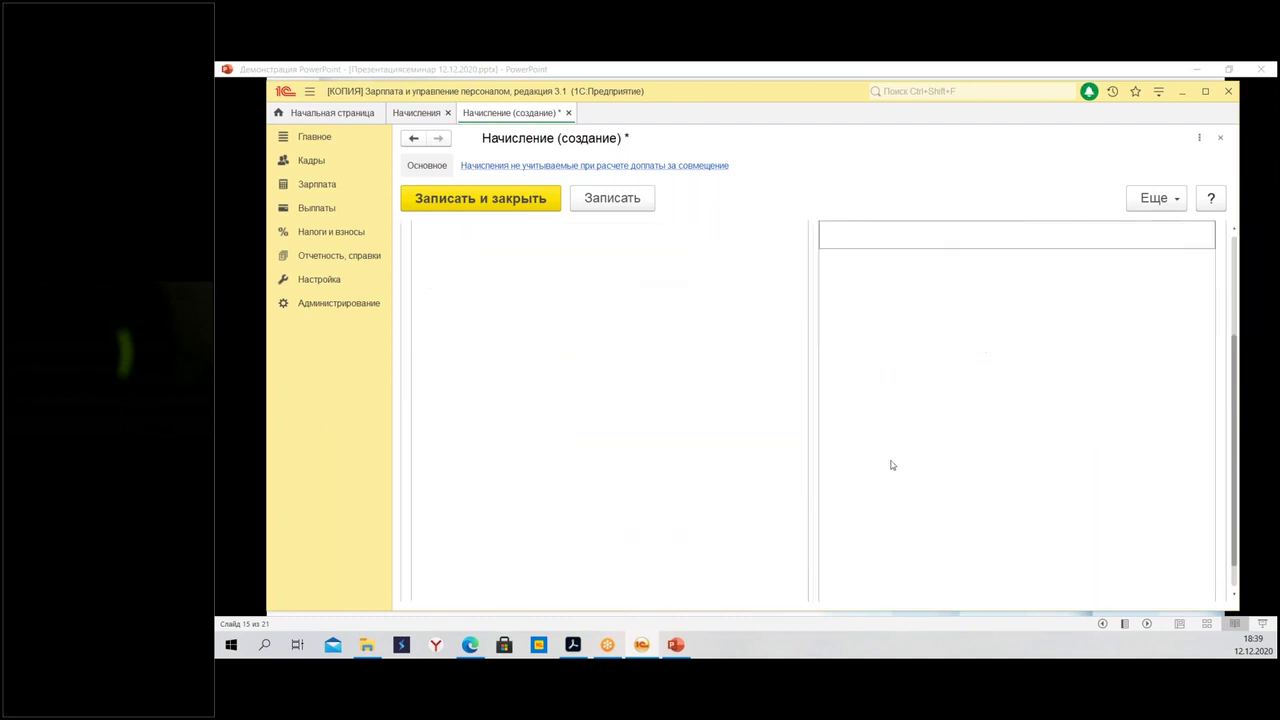
click(866, 362)
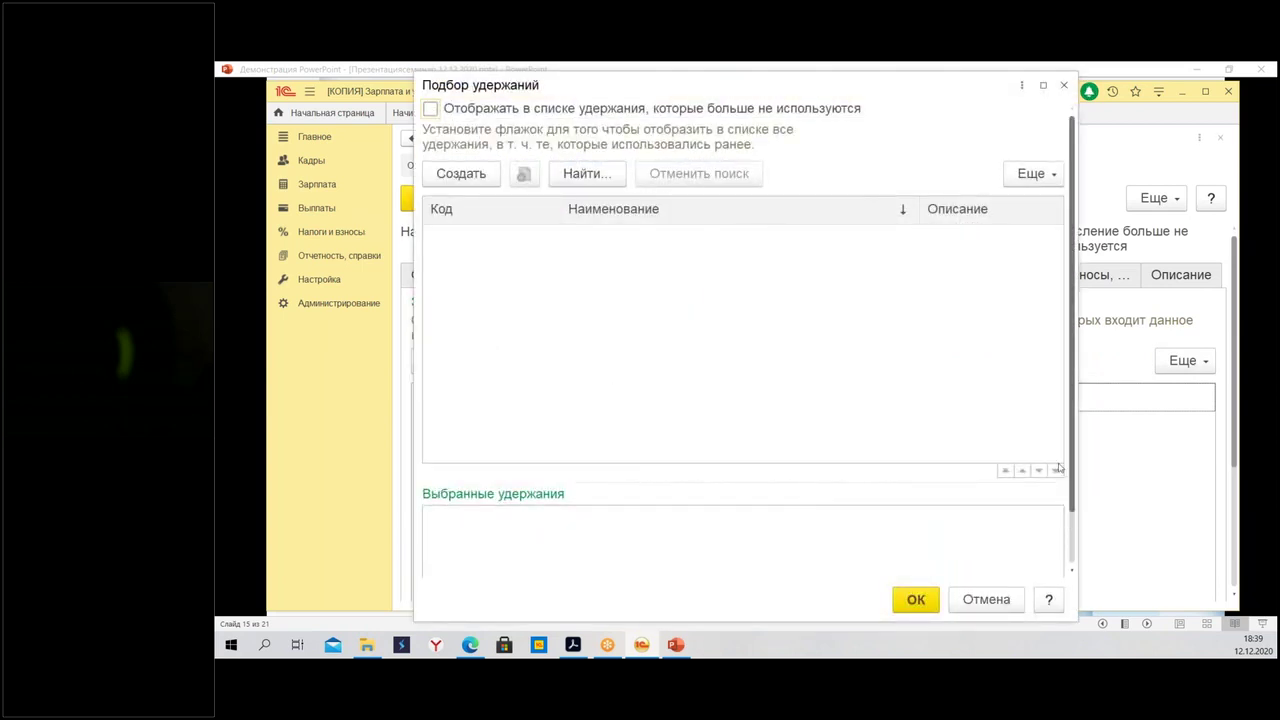
click(1064, 85)
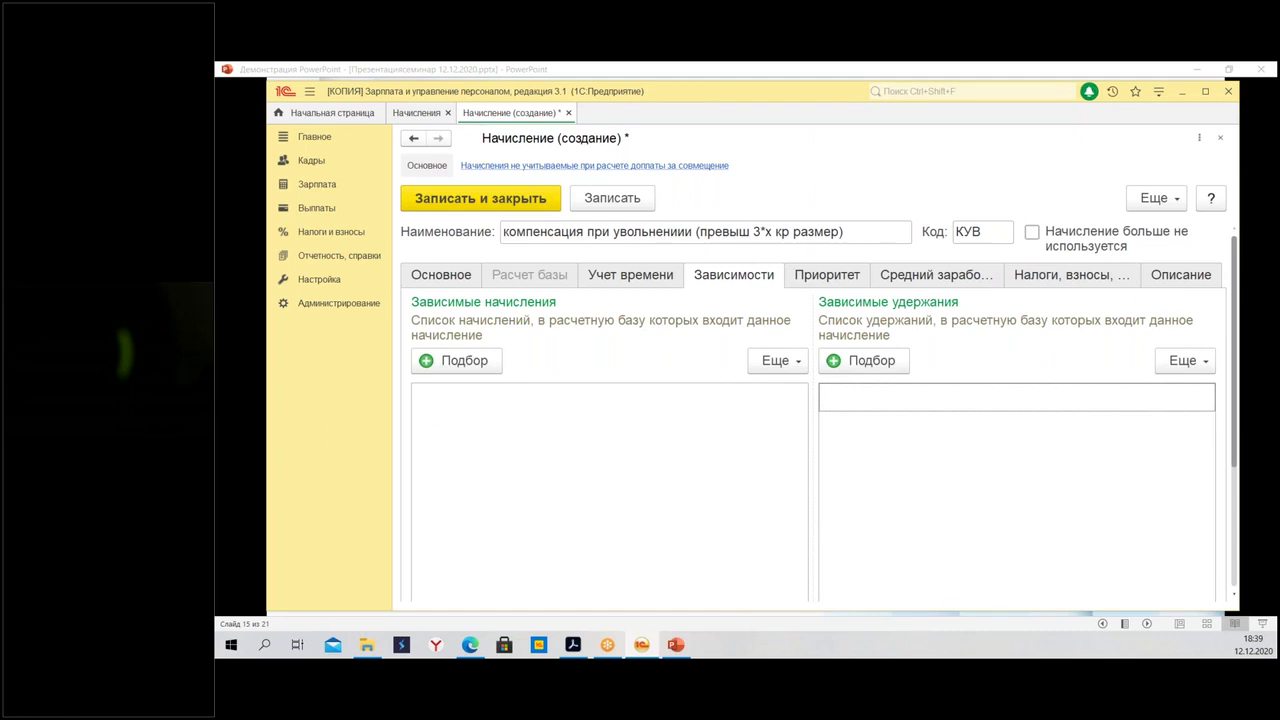
click(832, 282)
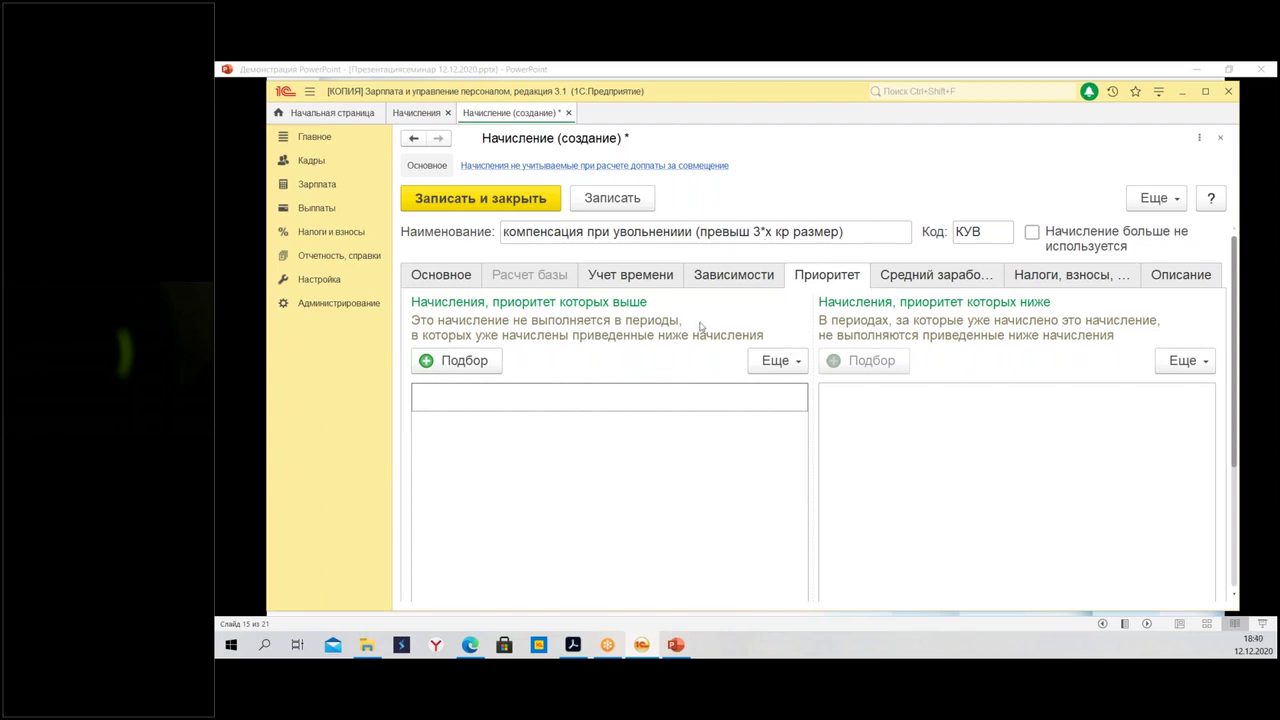
click(930, 274)
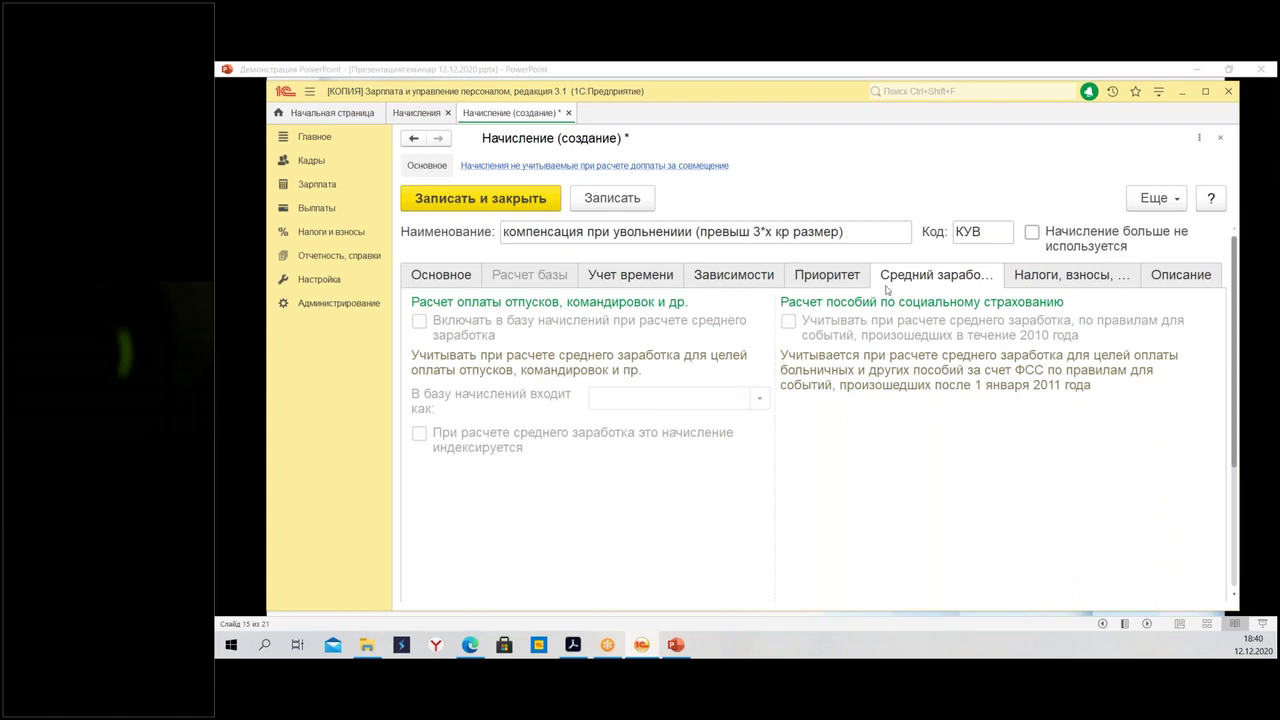
click(436, 275)
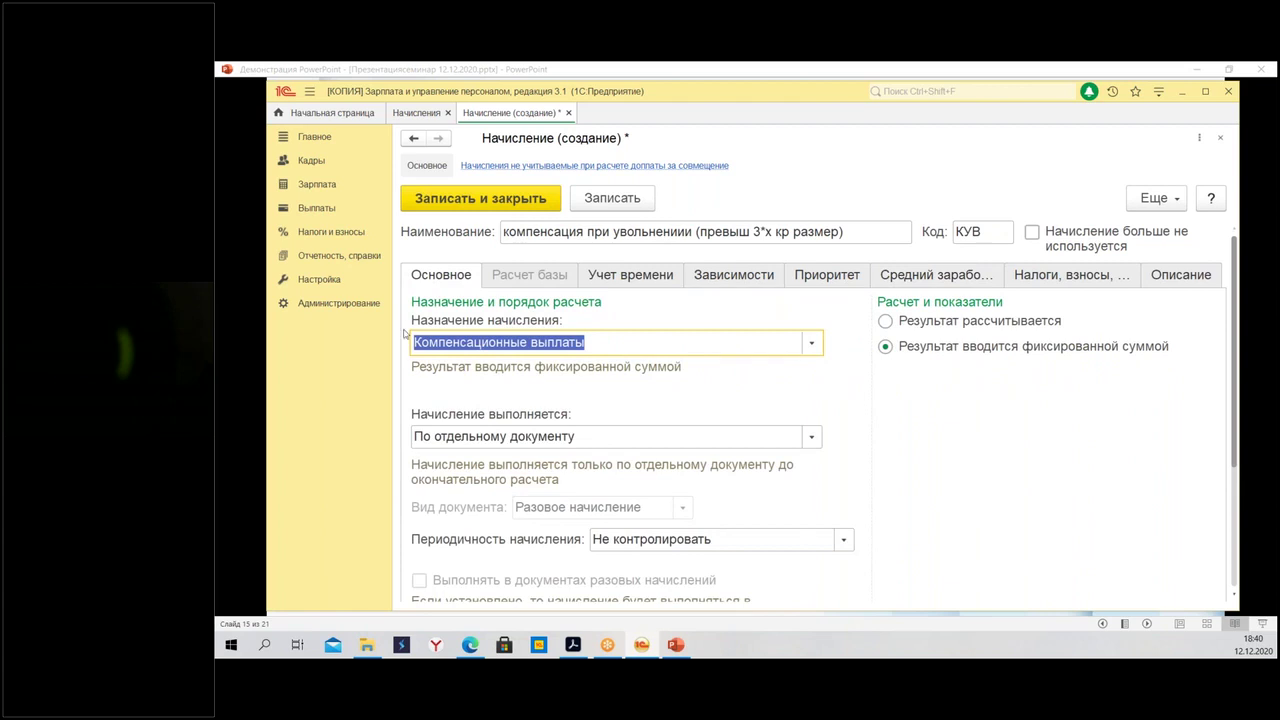
click(948, 275)
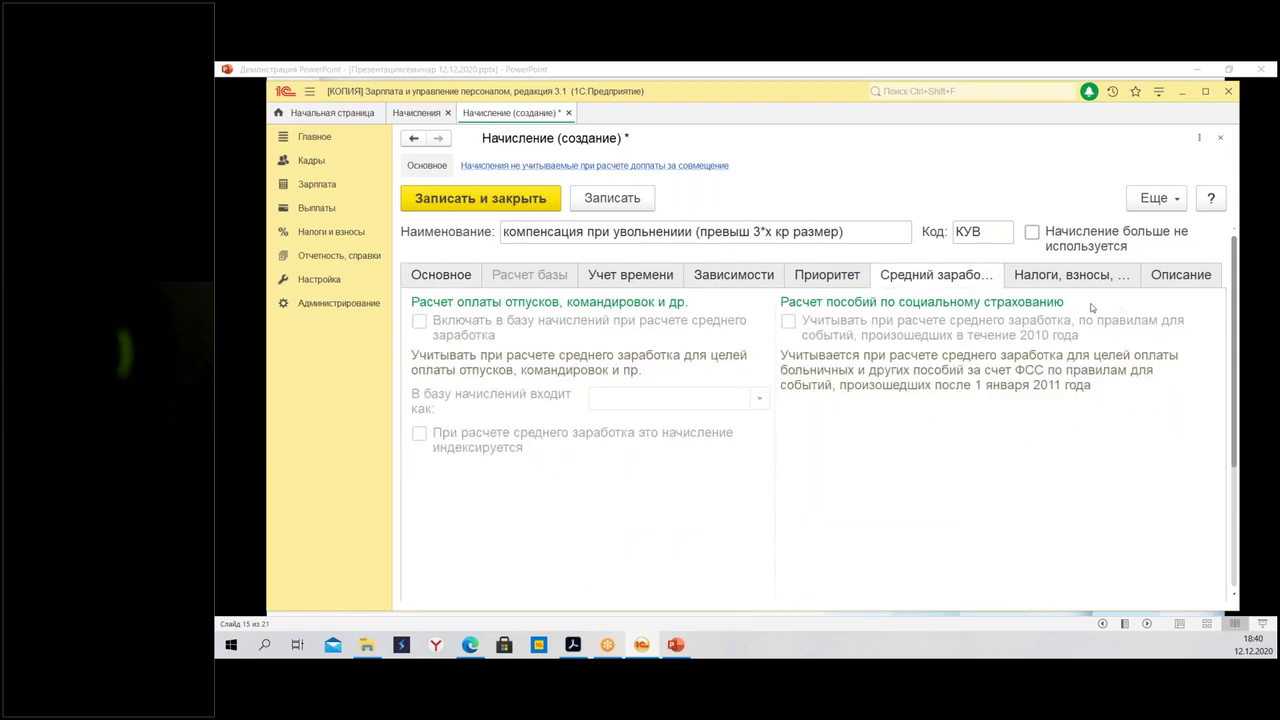
Set the accrual's НДФЛ income code to 2014, check that code's card, and choose the income category "Прочие доходы от трудов…"
click(1042, 277)
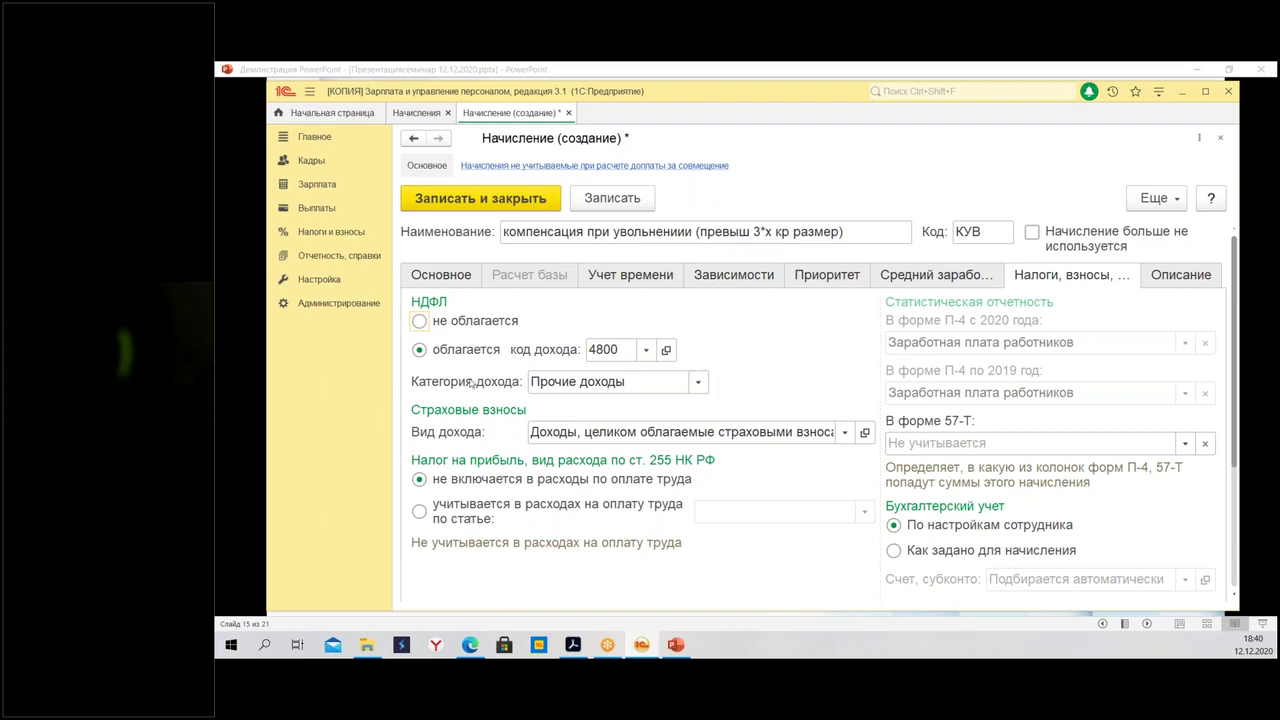
click(646, 349)
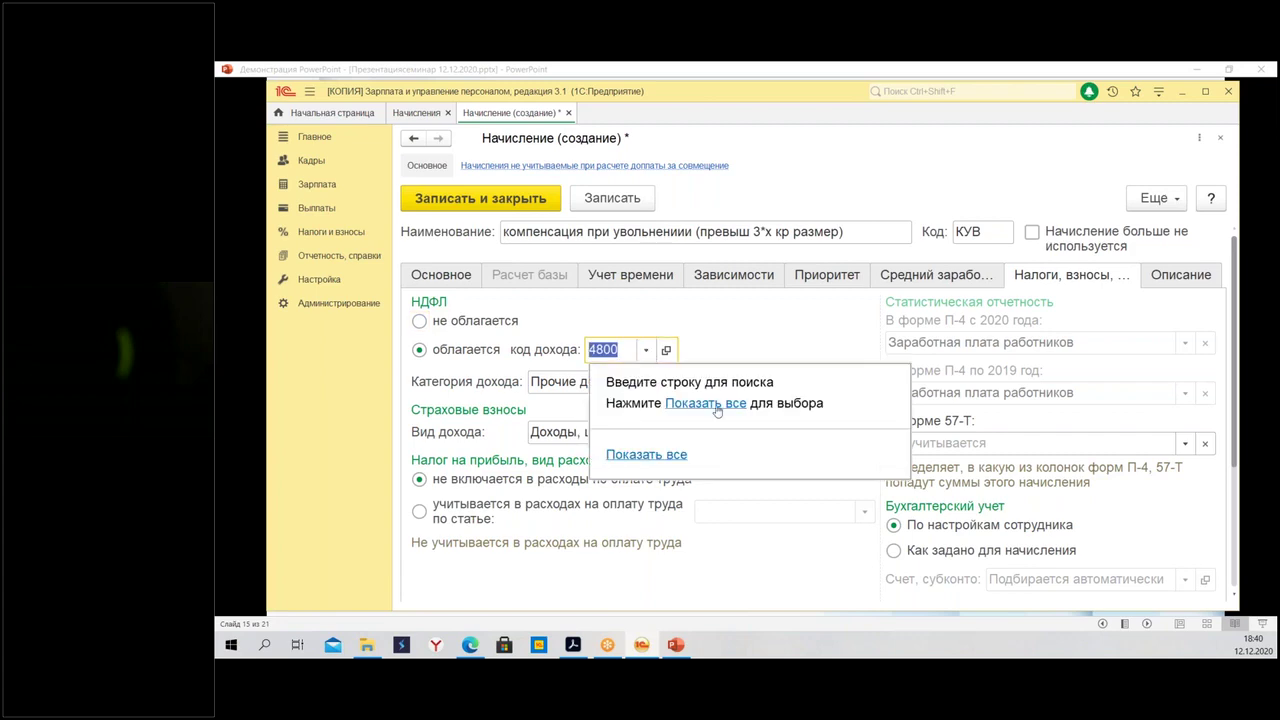
click(705, 401)
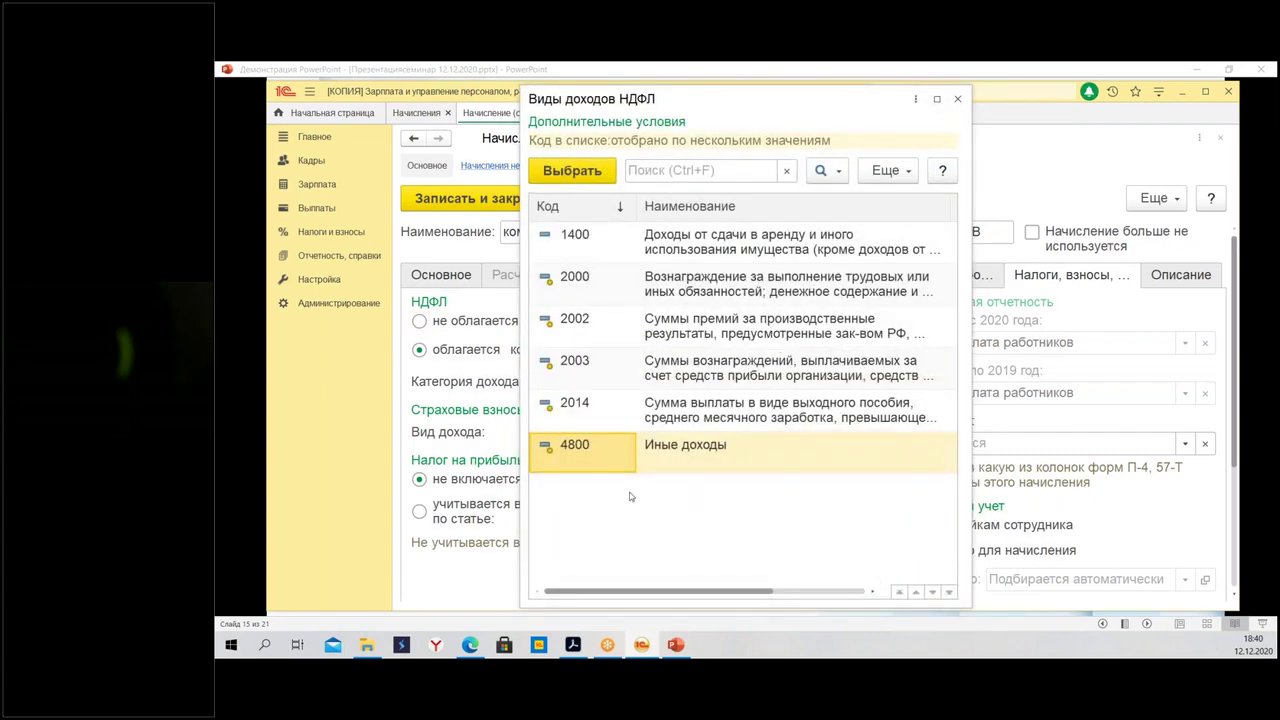
click(716, 412)
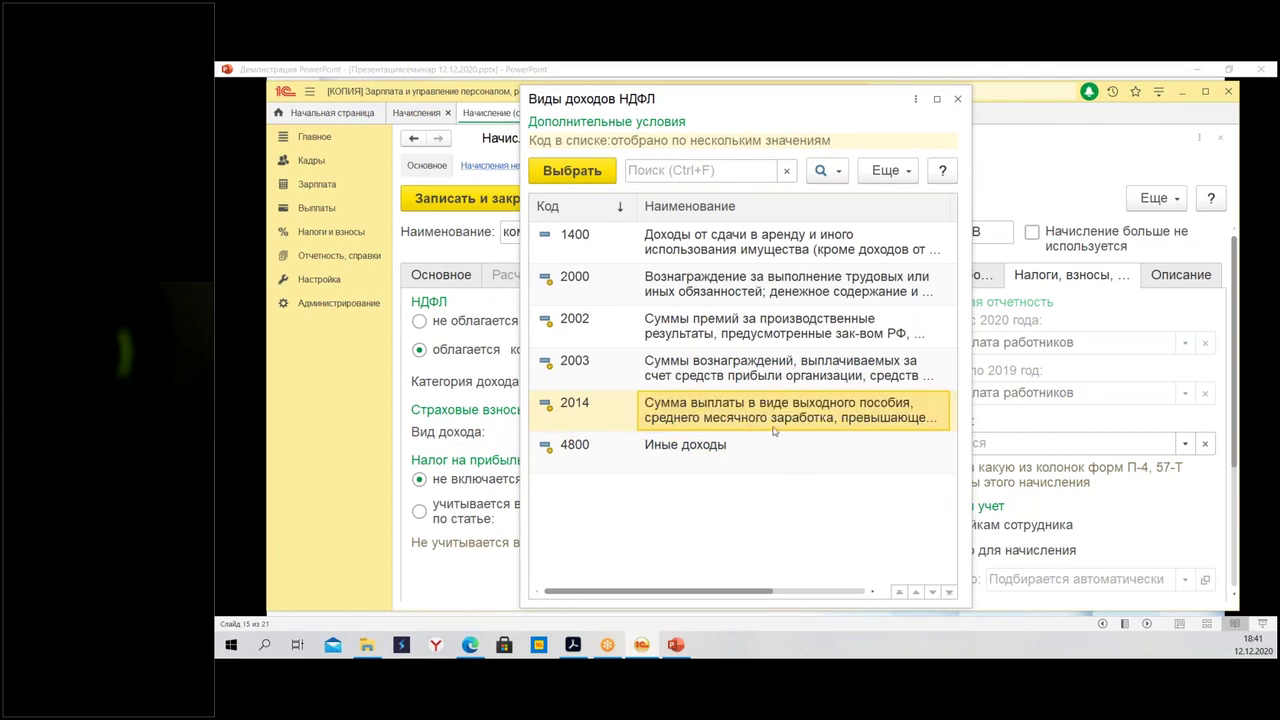
double_click(616, 428)
click(666, 349)
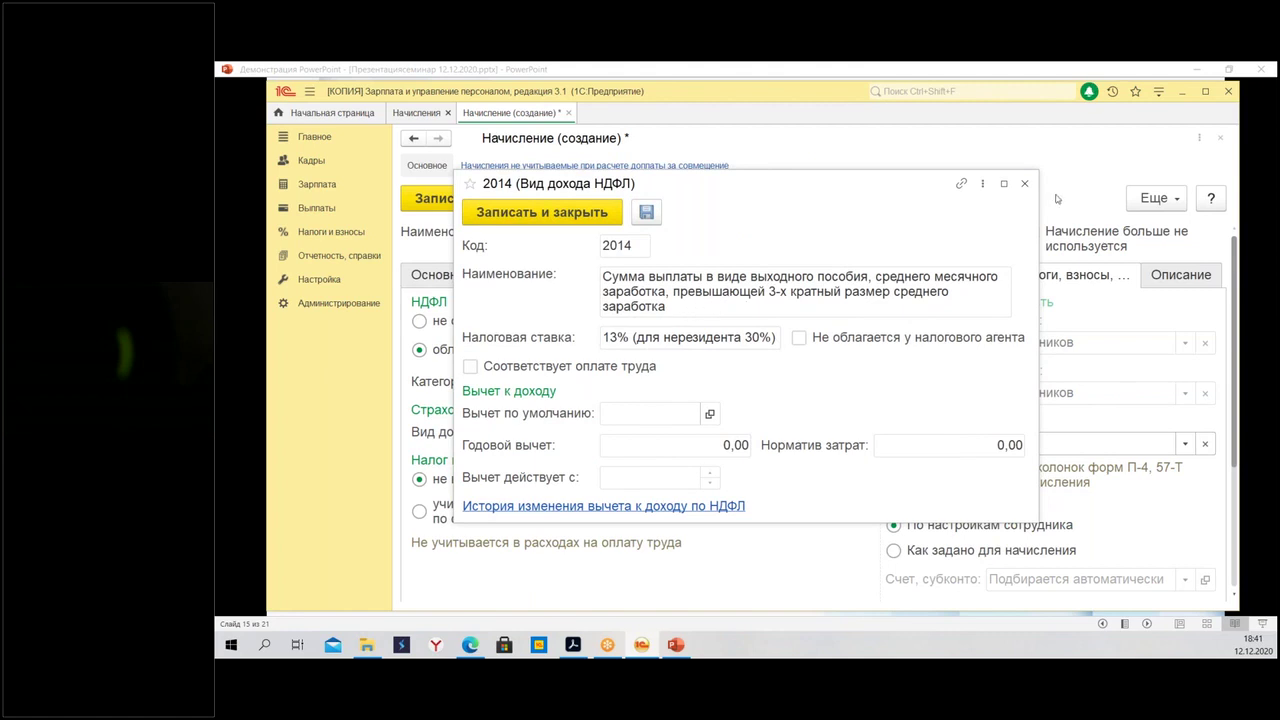
click(1024, 183)
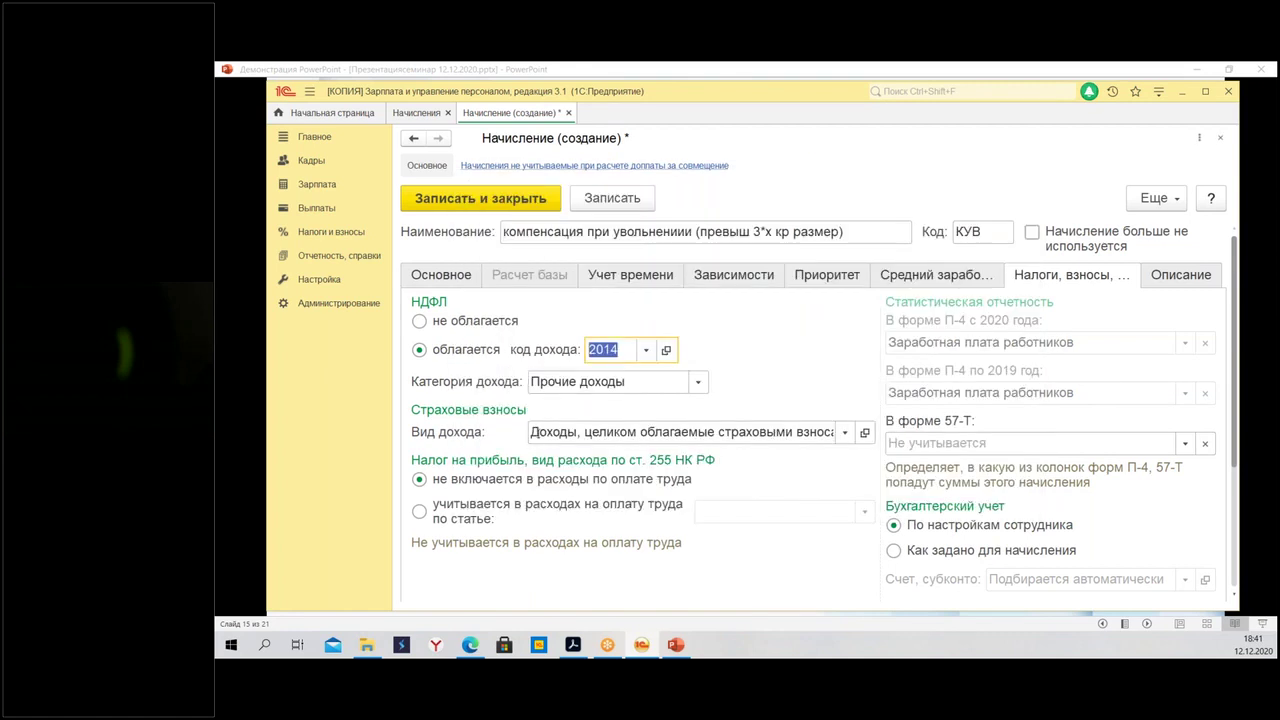
click(698, 381)
click(729, 414)
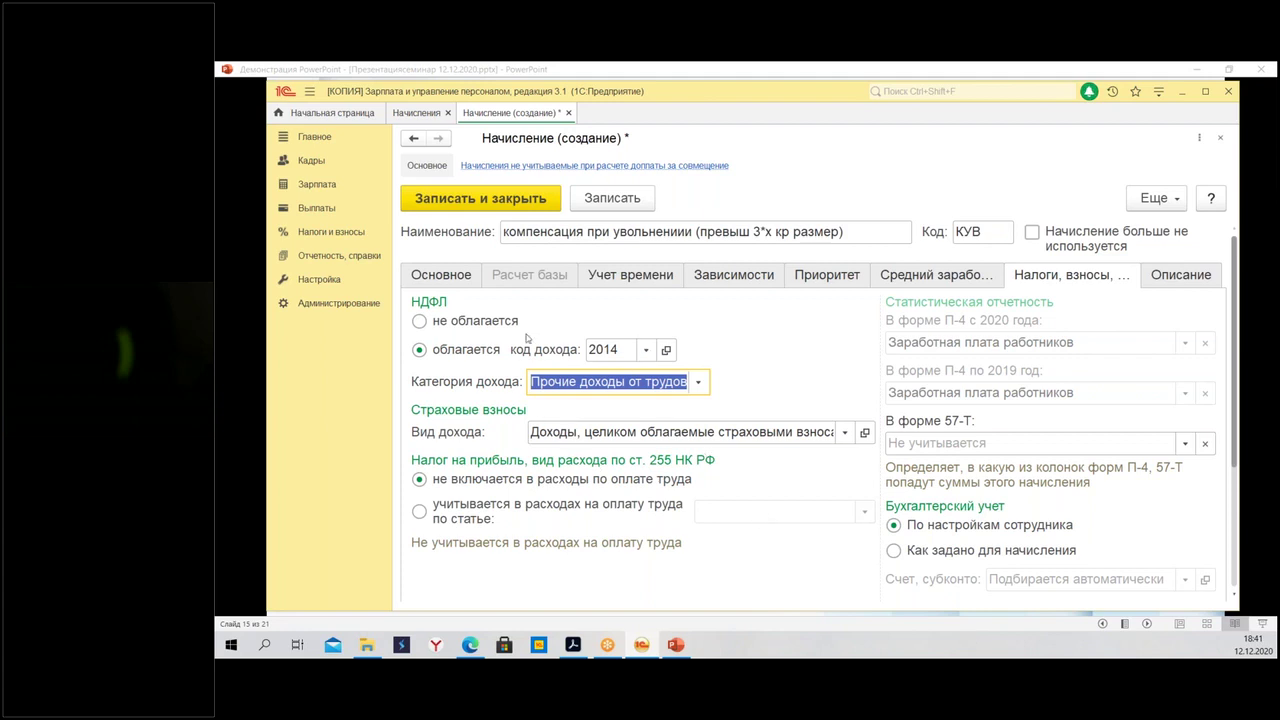
Recheck the card of НДФЛ income code 2014 and include the accrual in labour costs under "пп.9, ст.255 НК РФ"
click(668, 350)
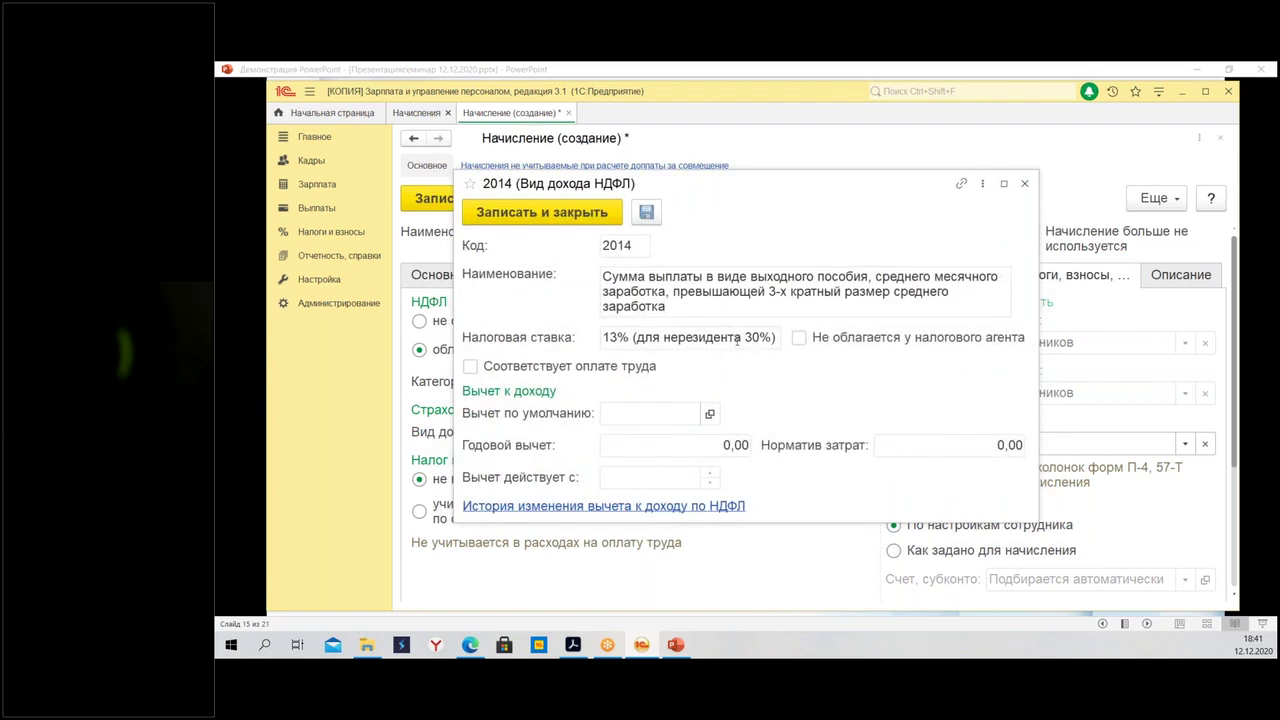
click(1024, 187)
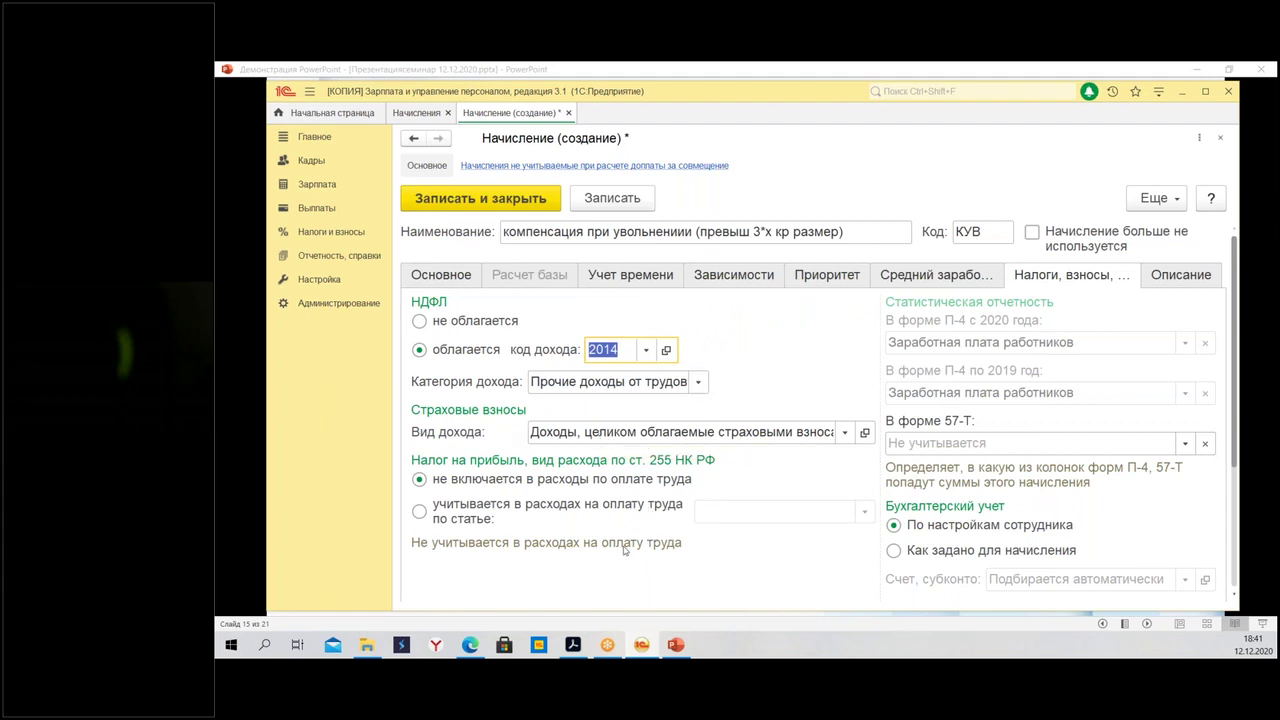
click(488, 519)
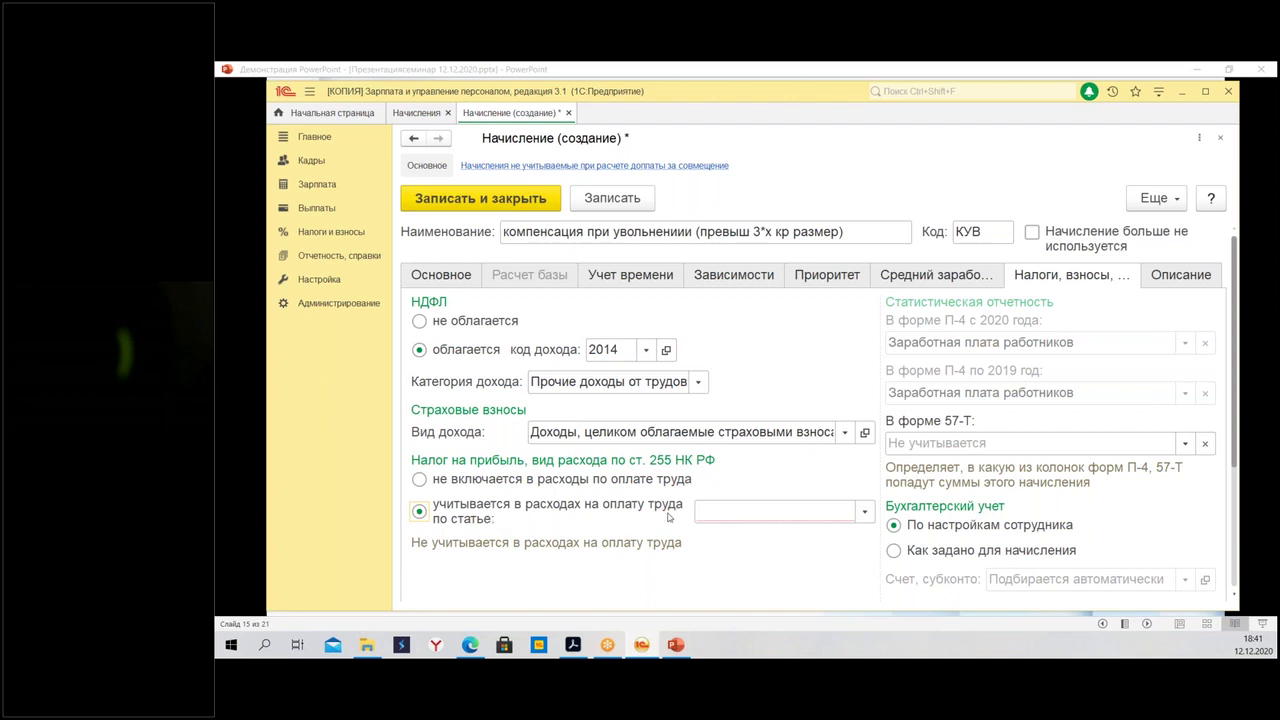
click(738, 512)
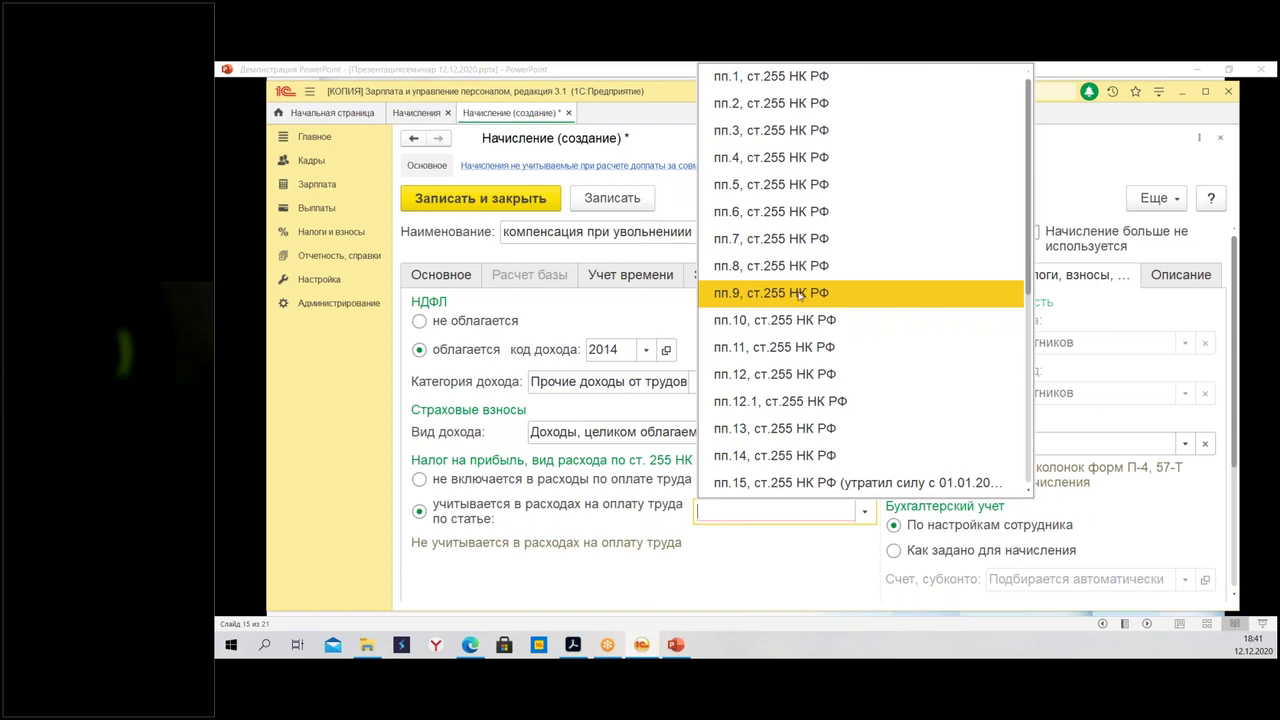
click(822, 292)
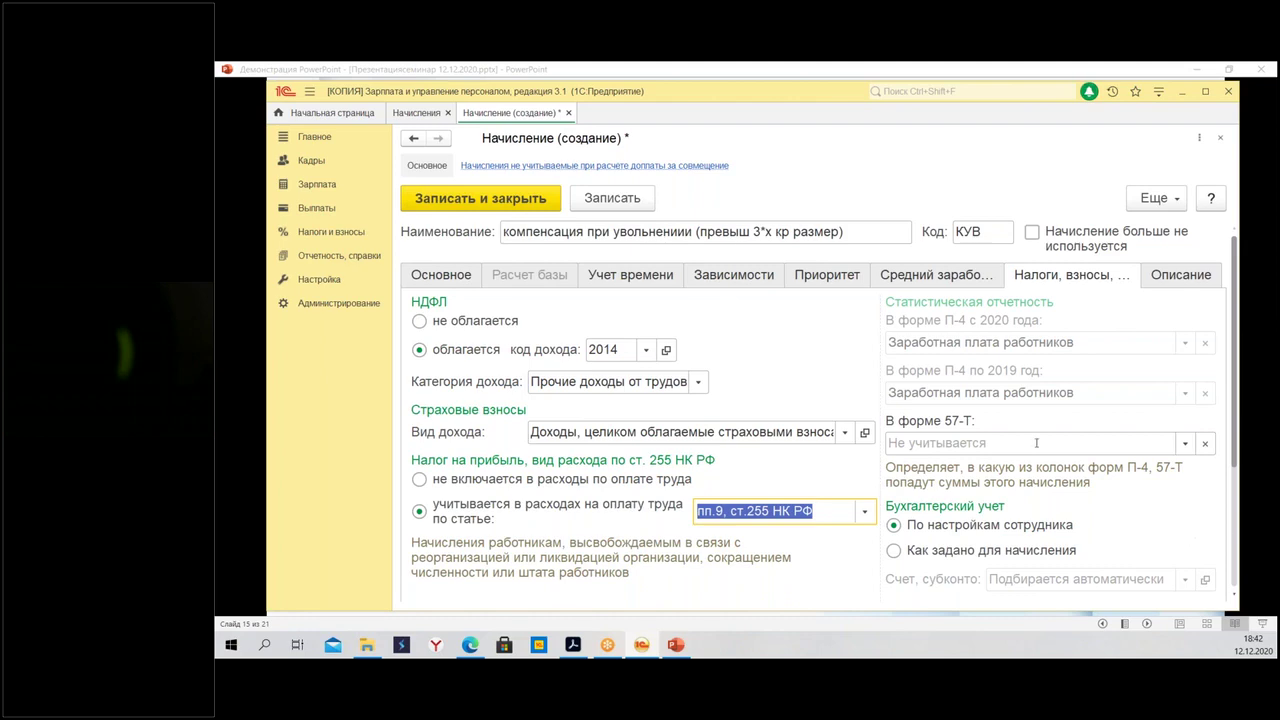
Set the accrual's income kind for enforcement proceedings to "1 - Заработная плата и иные доходы с ограничением взыскания"
scroll(1036, 443, down, 3)
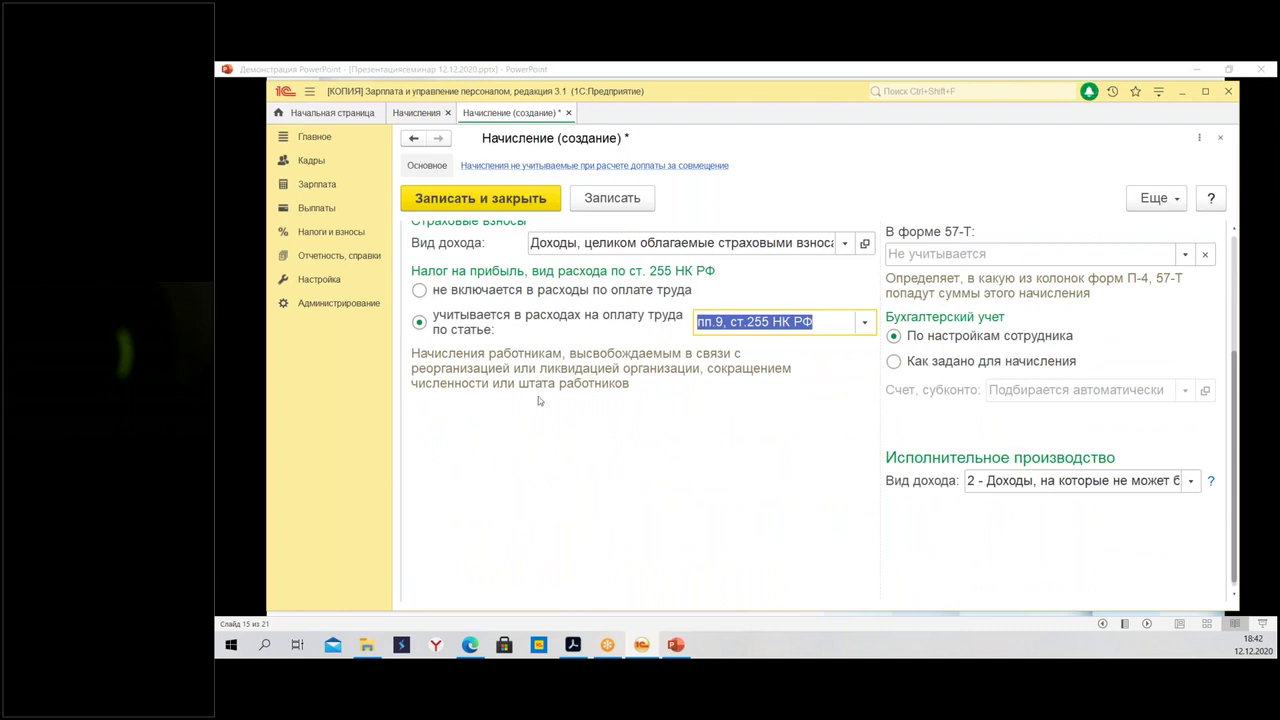
scroll(1004, 506, up, 3)
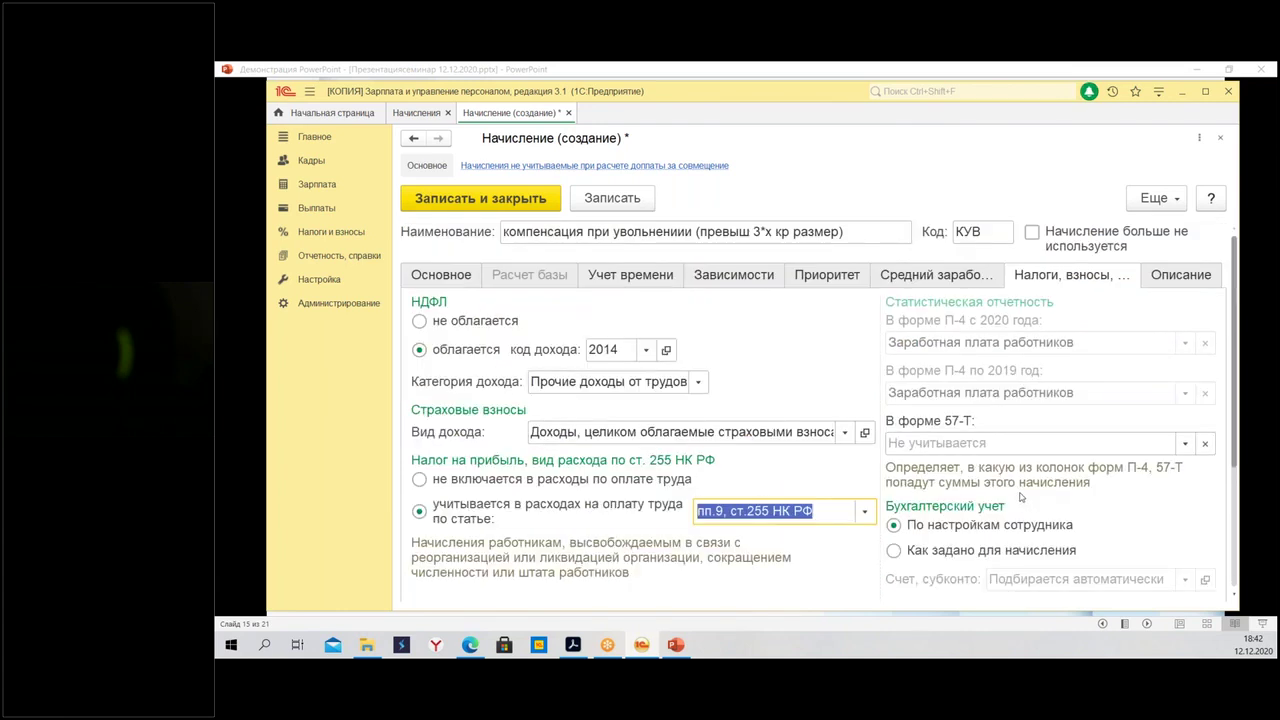
scroll(1018, 398, down, 2)
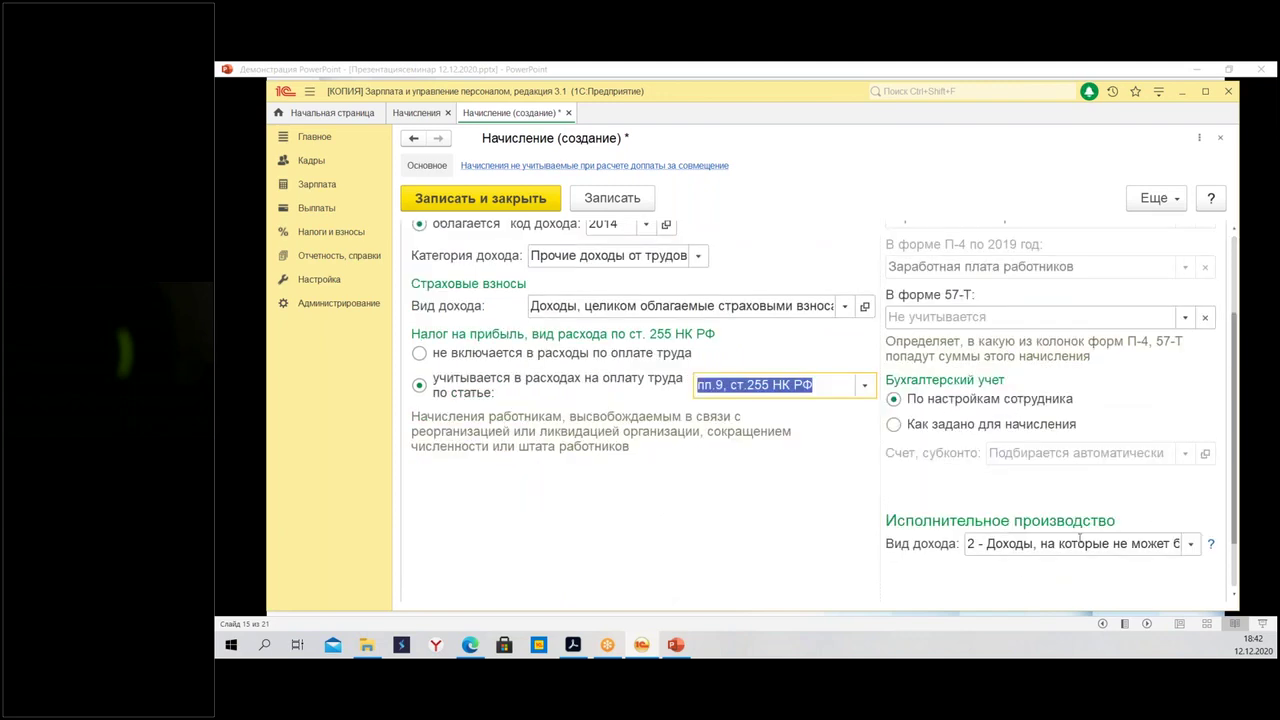
click(1191, 544)
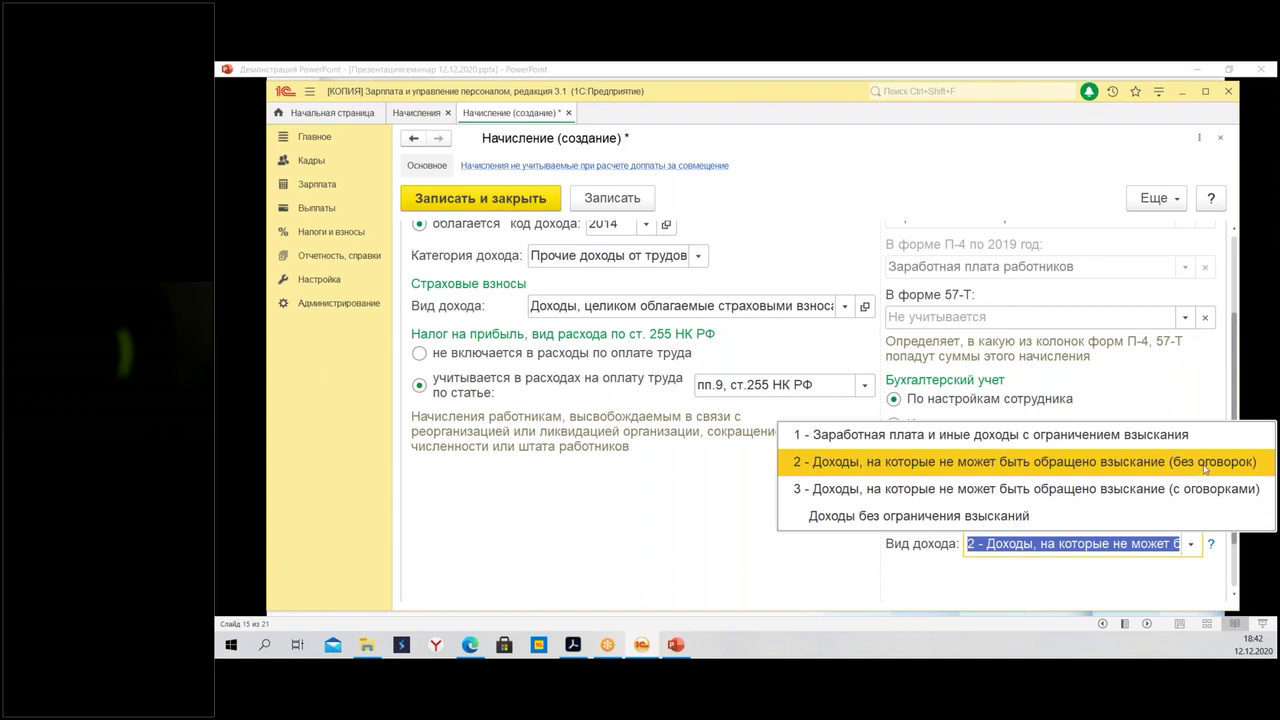
click(1205, 468)
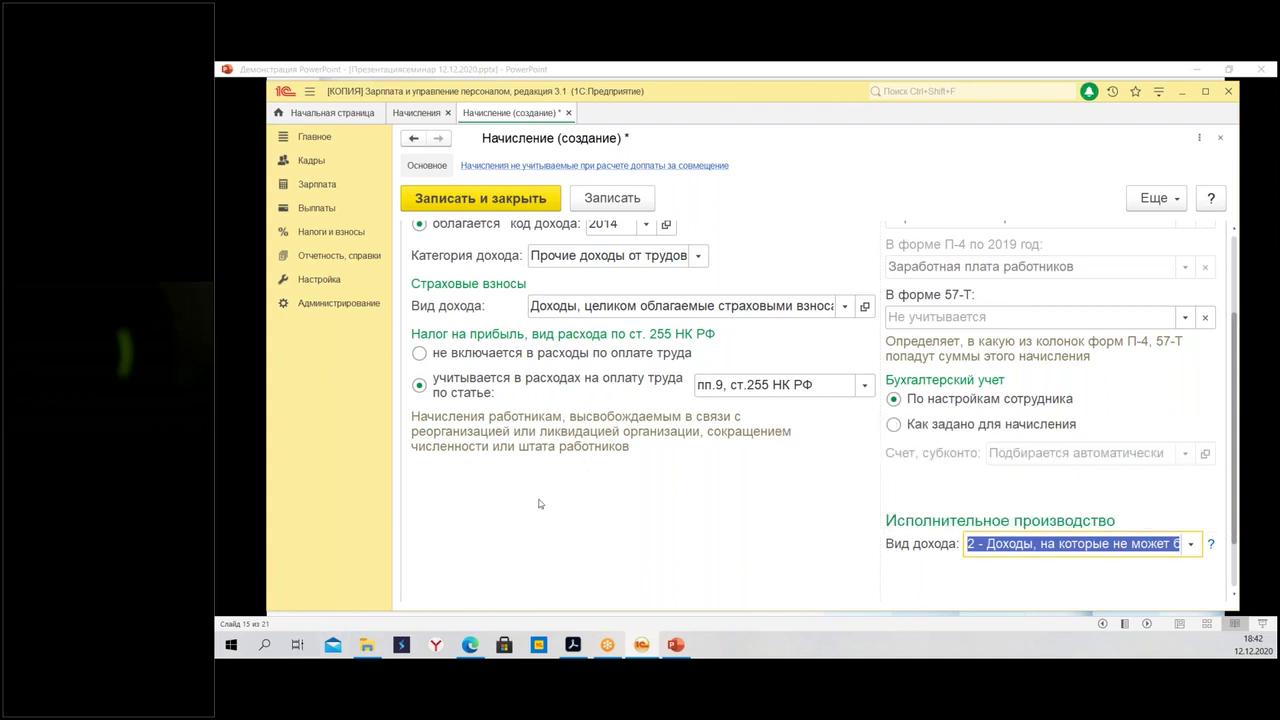
click(1201, 546)
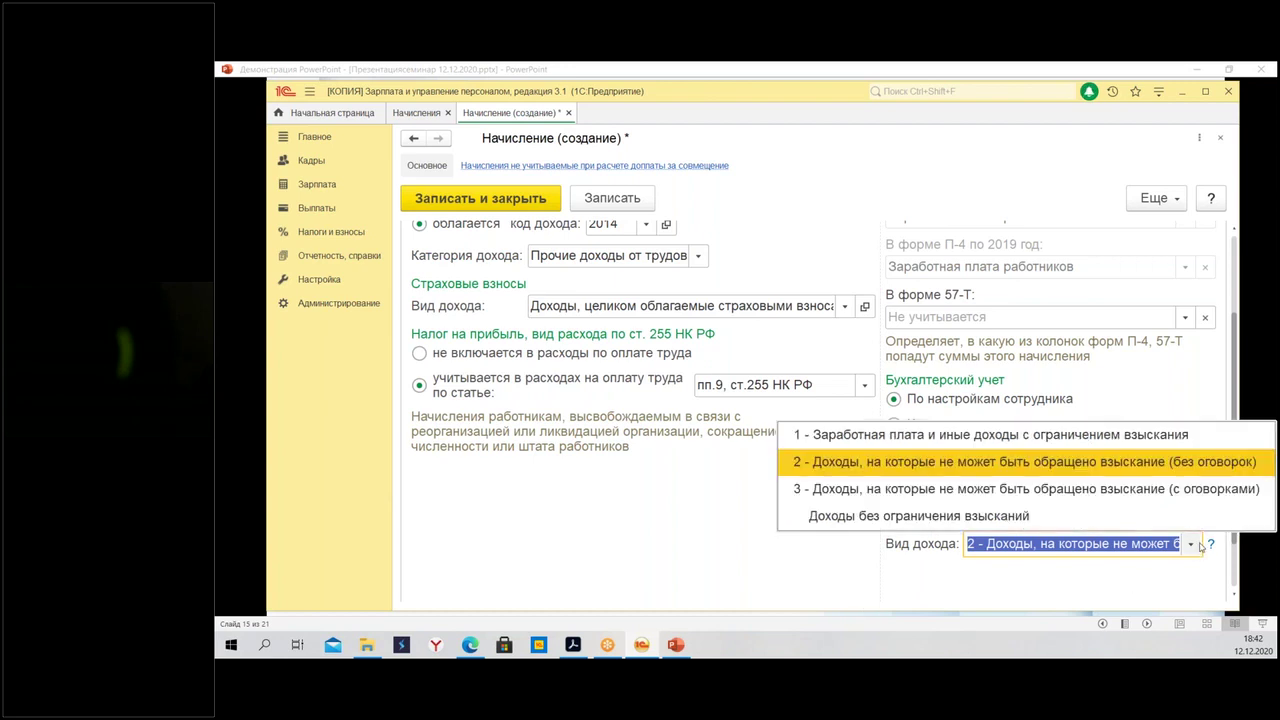
click(1012, 437)
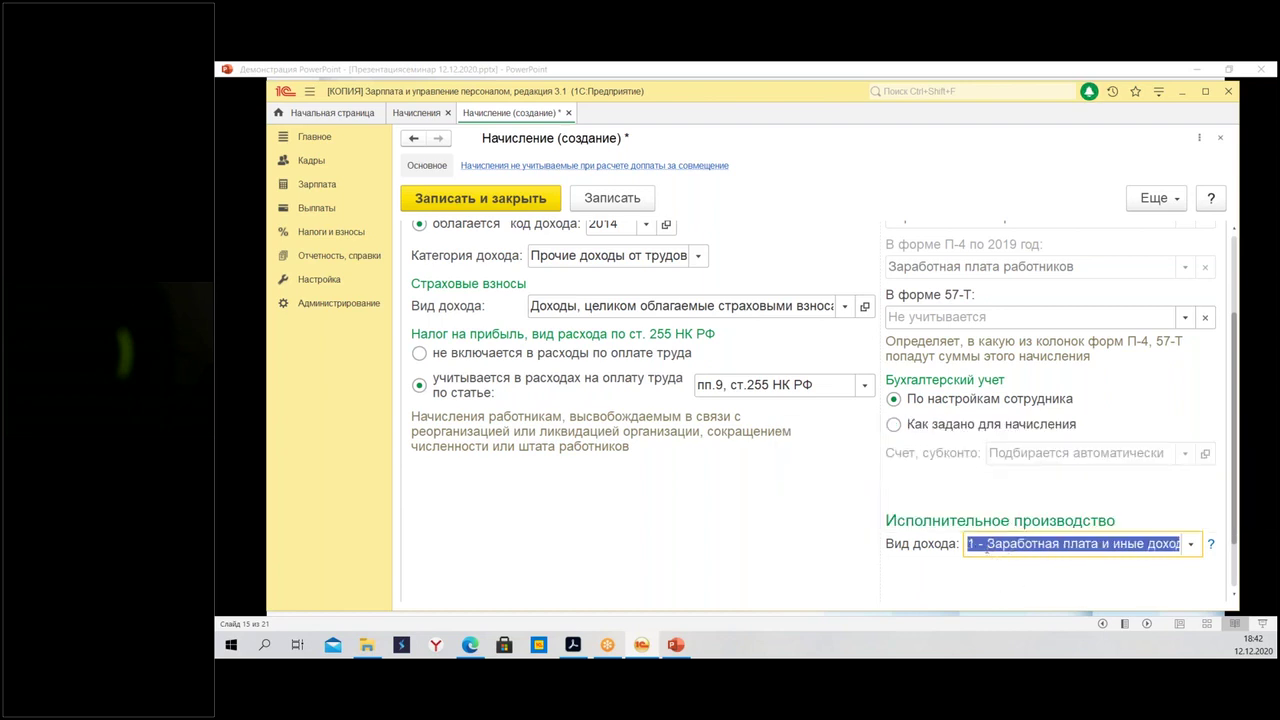
click(986, 545)
drag(985, 543, 1100, 570)
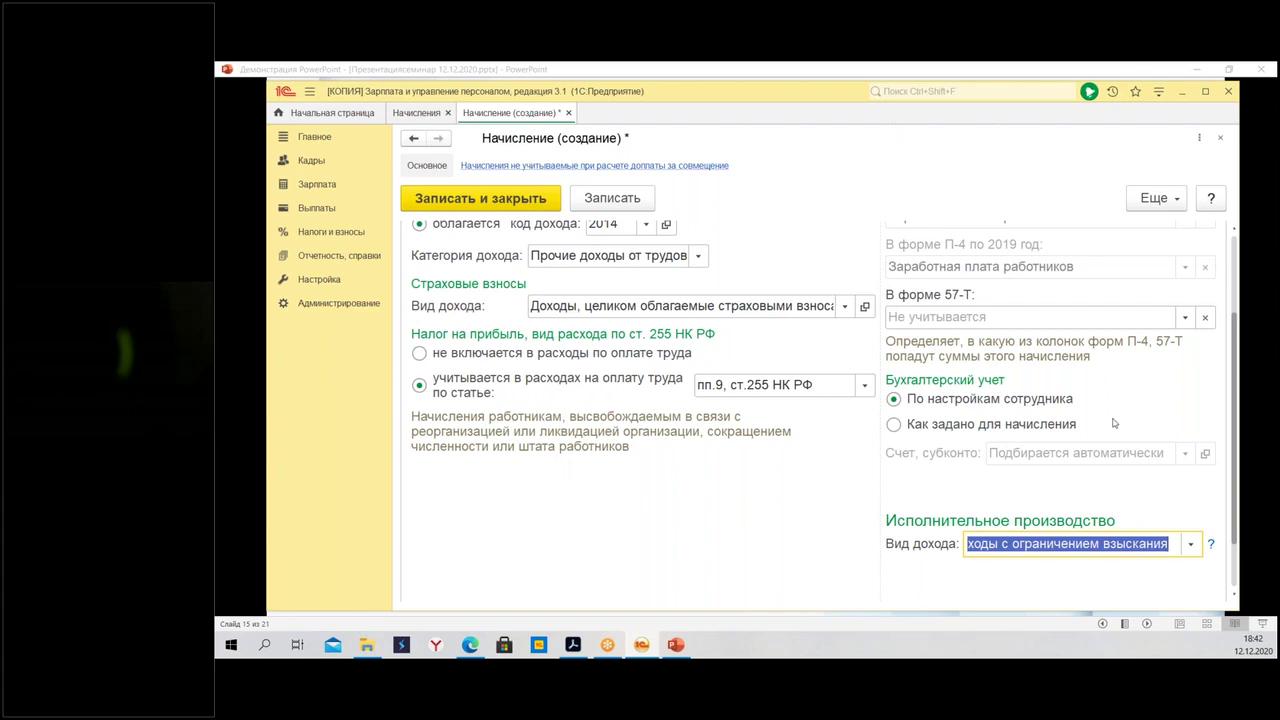
Review the accrual's tax settings and its description fields, and save and close the accrual
scroll(788, 445, up, 2)
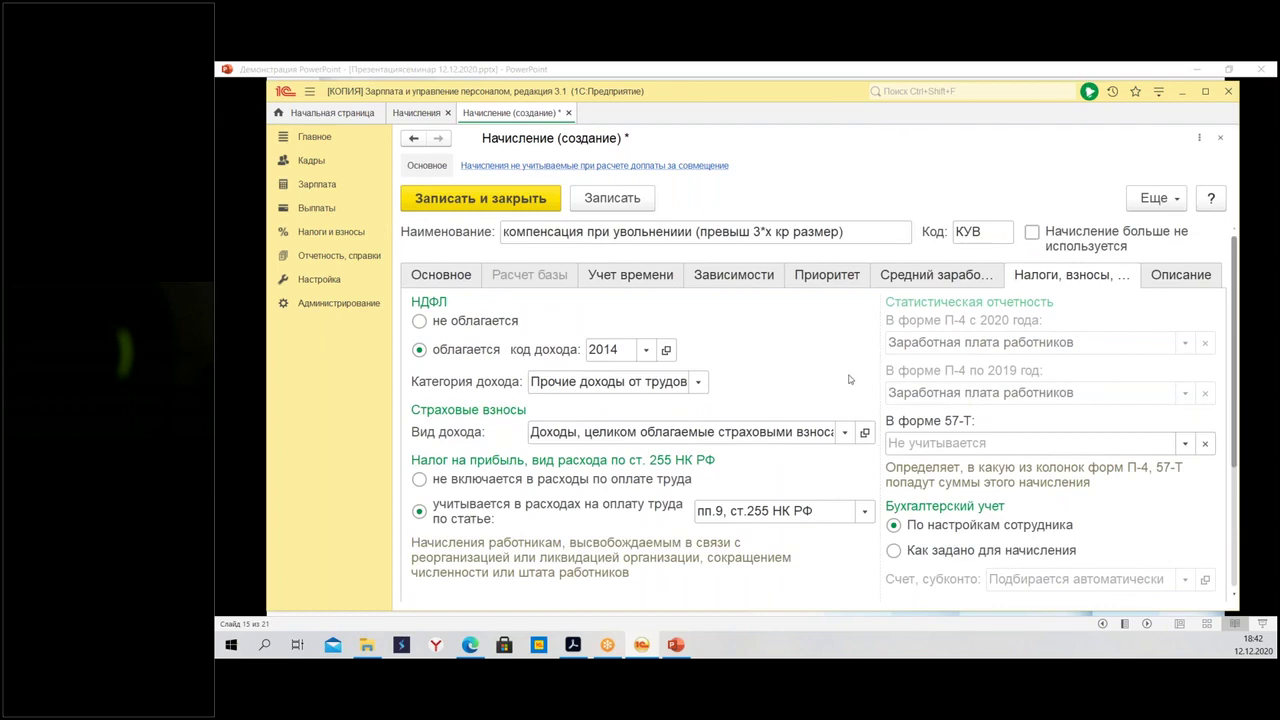
scroll(866, 400, down, 3)
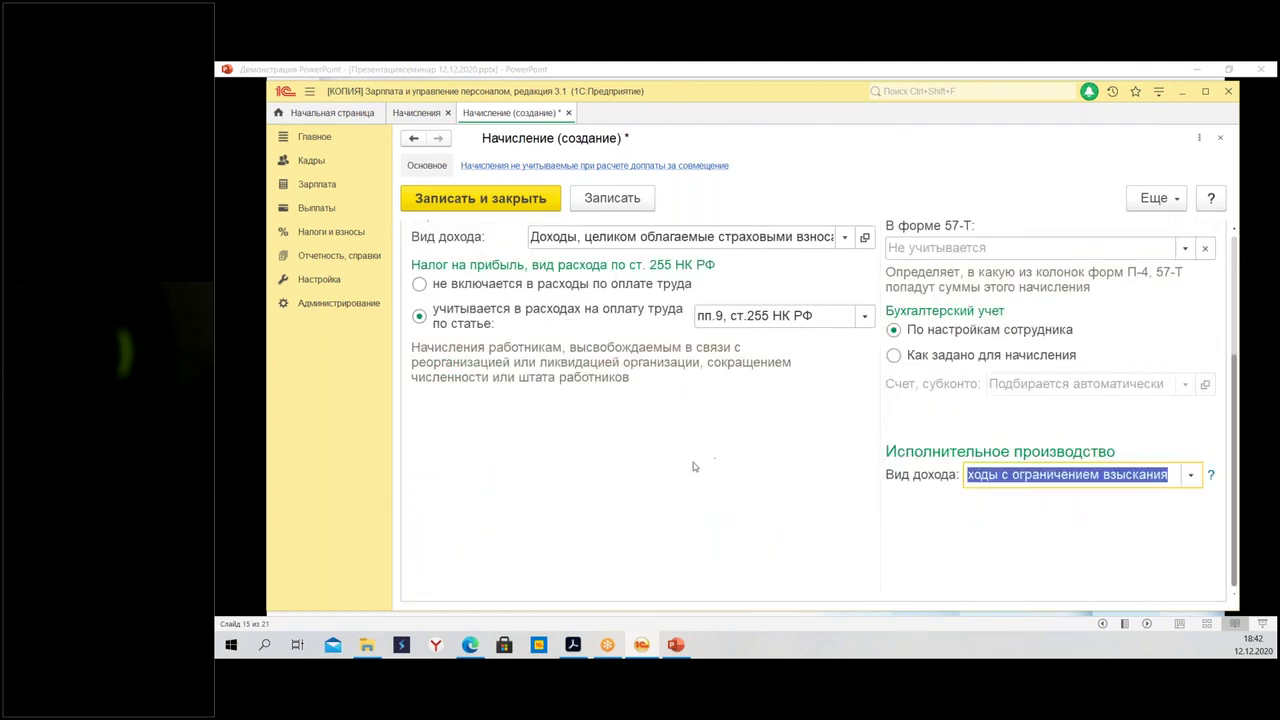
scroll(741, 431, up, 3)
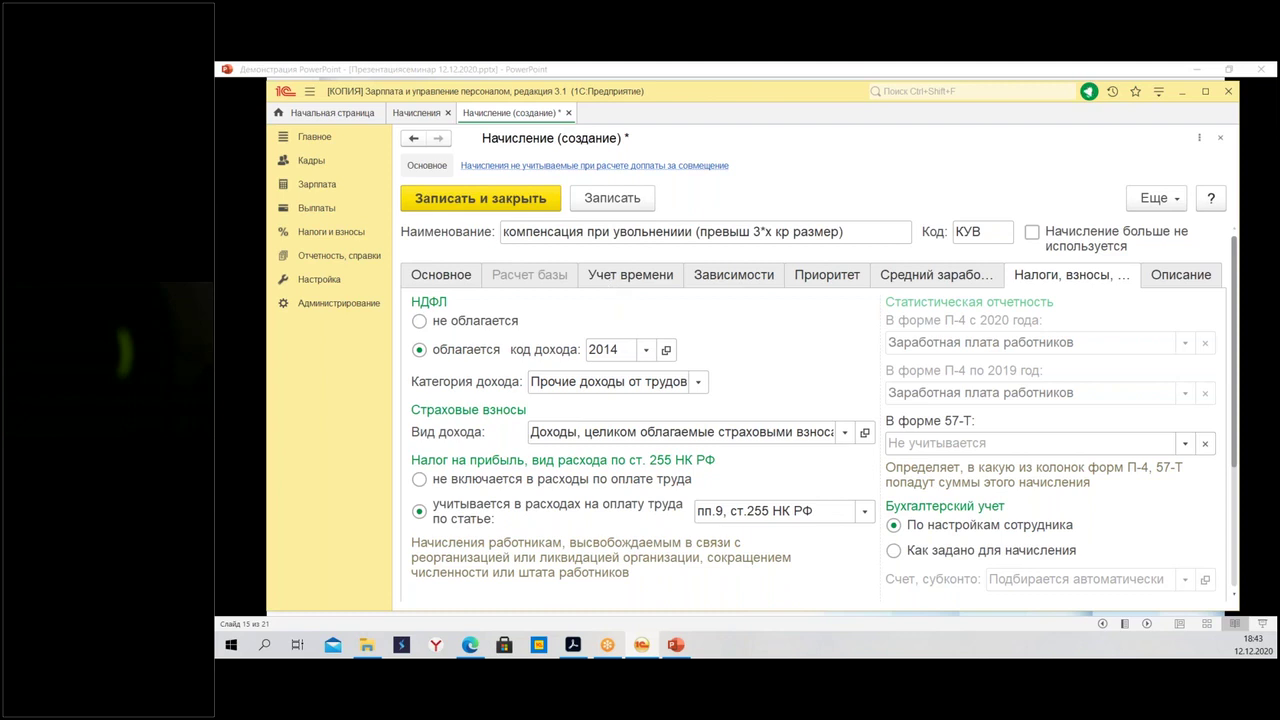
click(1186, 281)
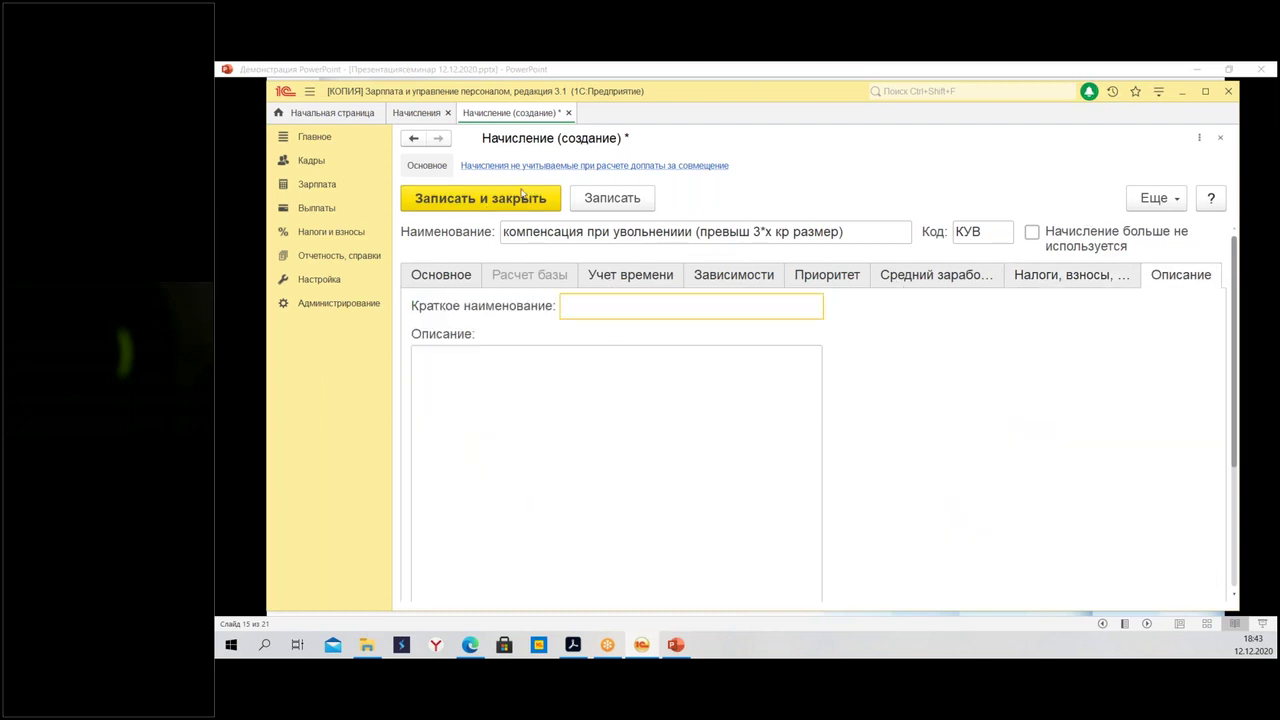
click(483, 198)
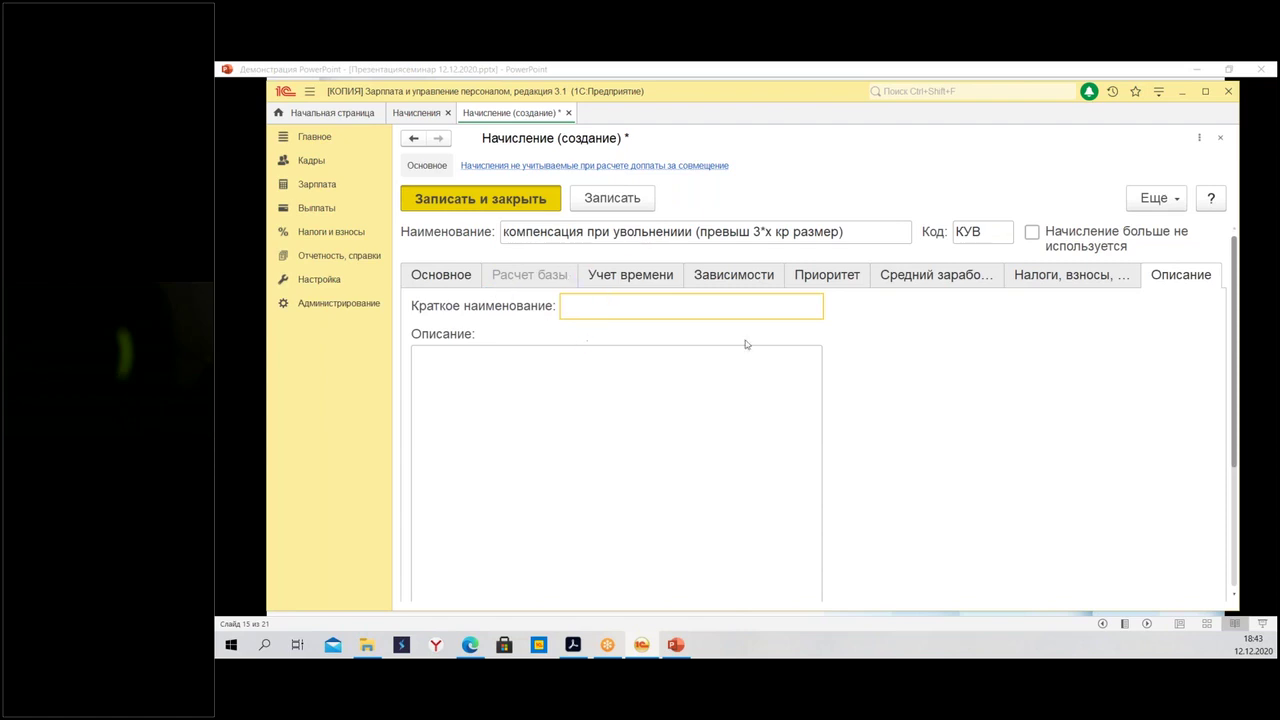
Open the dismissal document dated 21.04.2020, post its bank payment sheet for the dismissal payout, and close the responsible-person notification
click(322, 167)
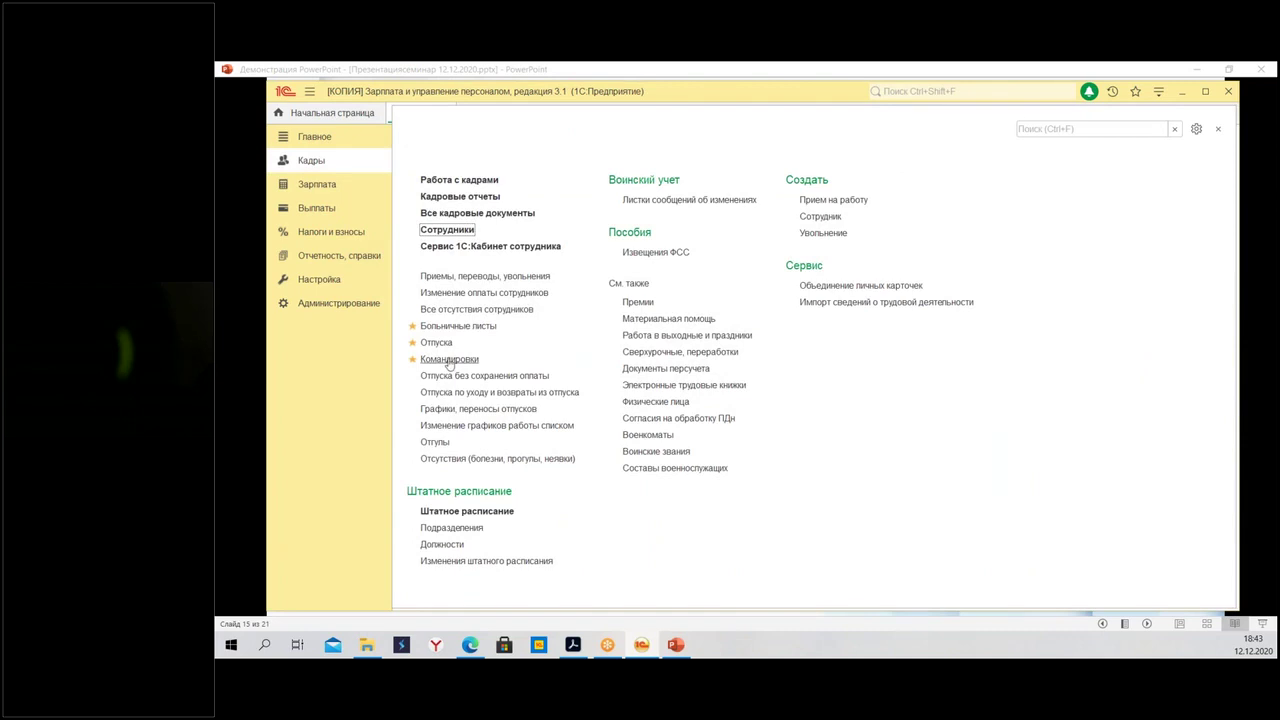
click(463, 279)
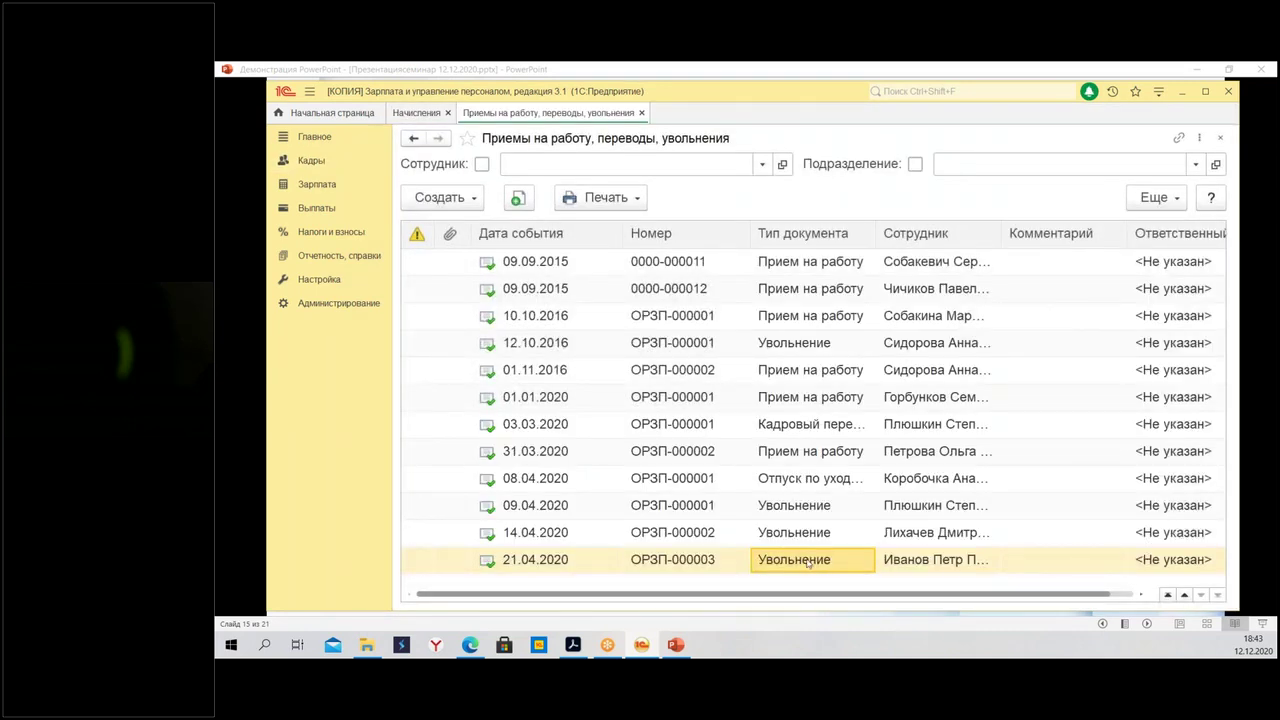
double_click(841, 559)
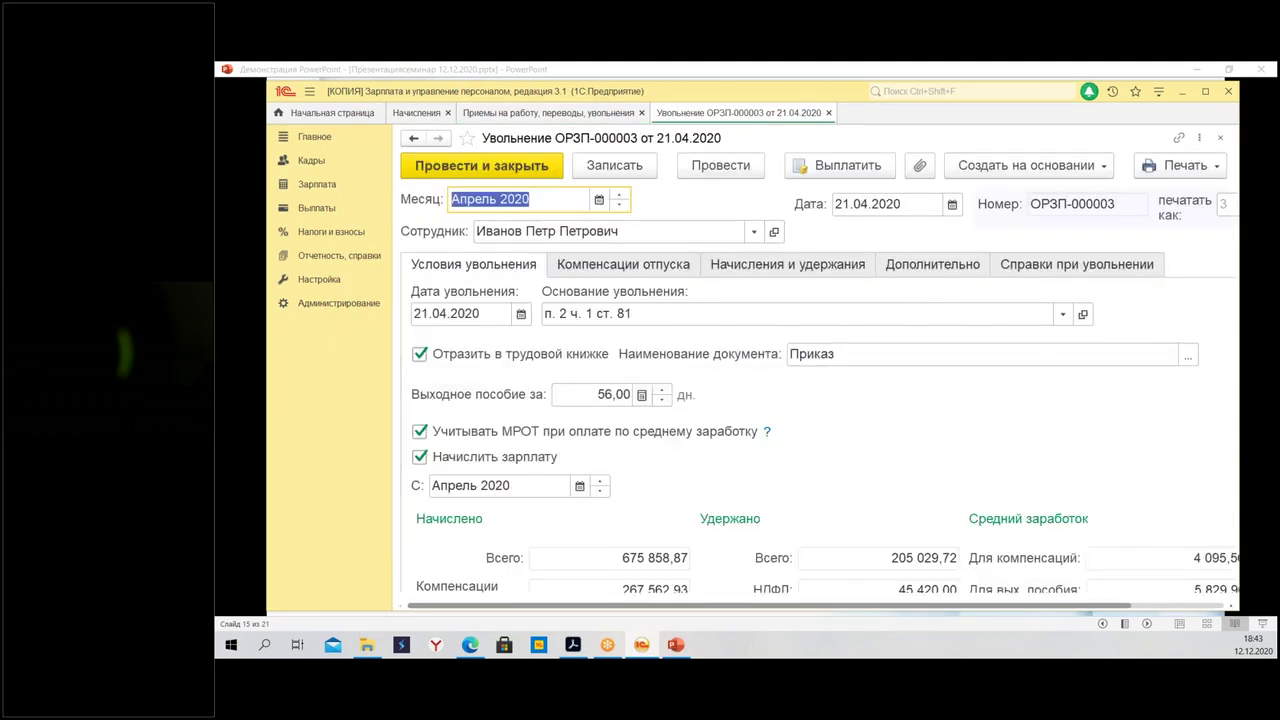
click(805, 168)
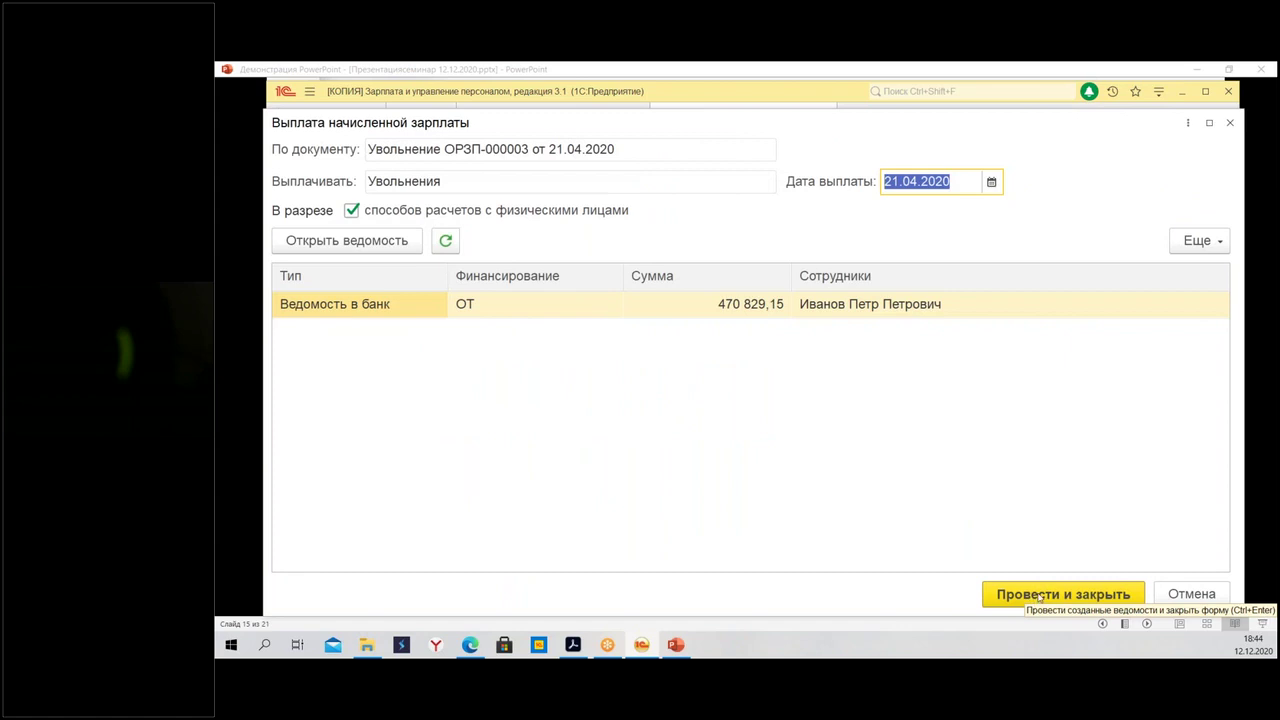
click(1040, 596)
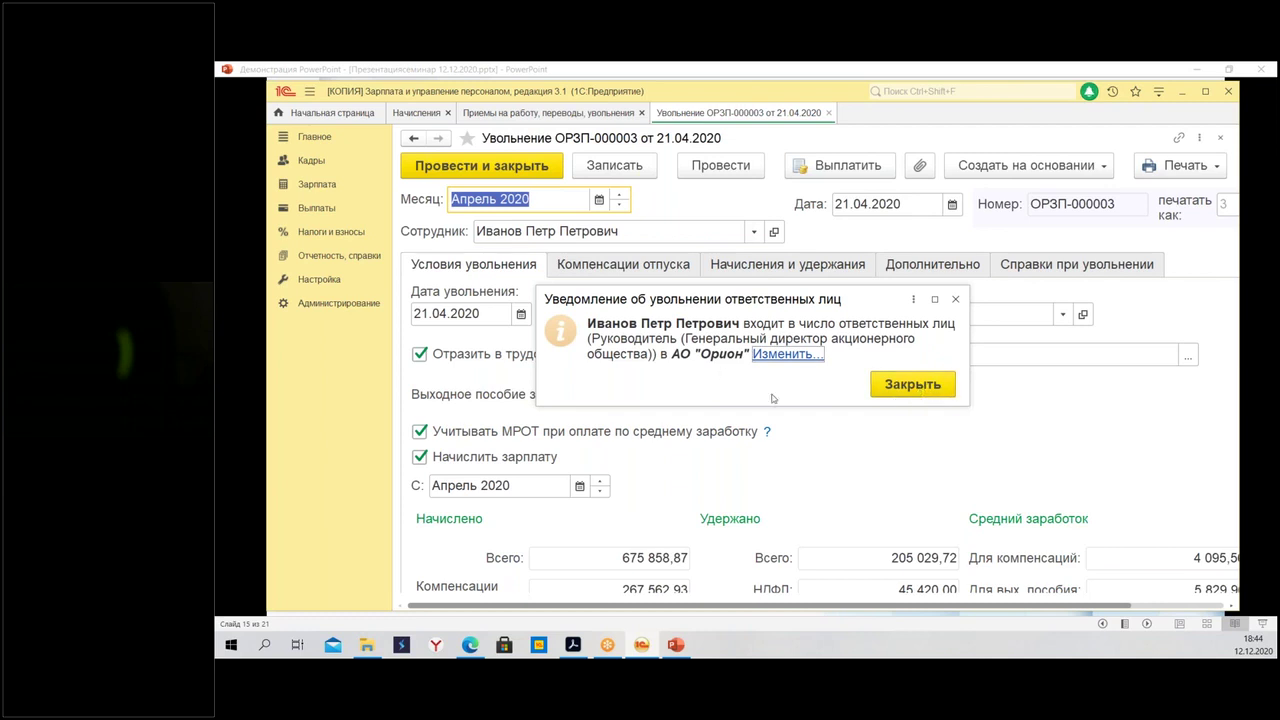
click(910, 388)
Check the saved dismissal compensation accrual's main settings and its entry in the accruals list, and close the open lists
click(319, 279)
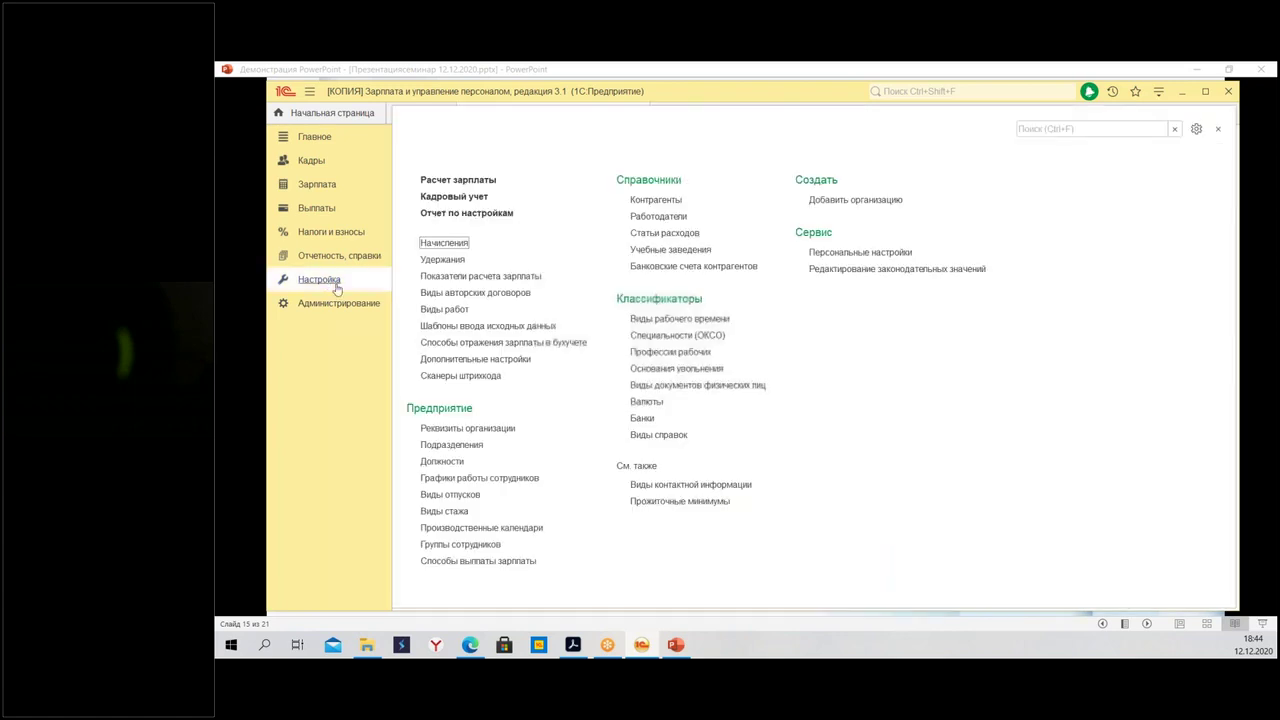
click(443, 245)
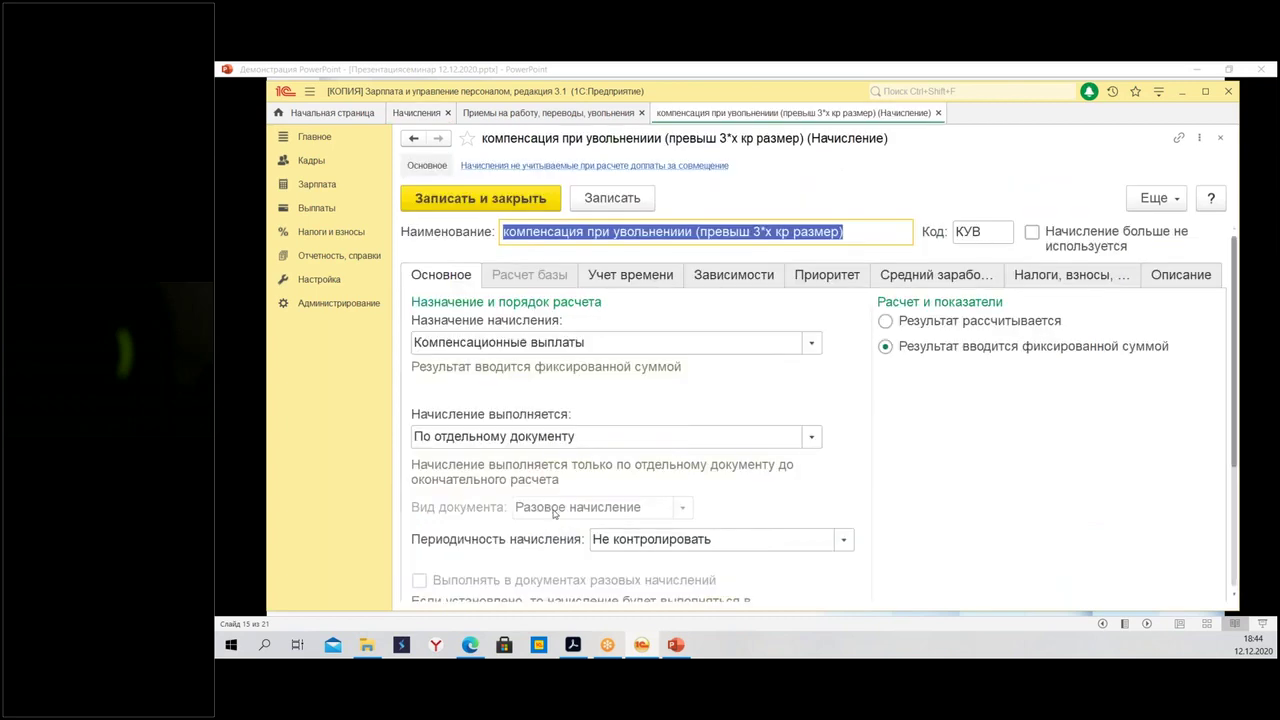
click(938, 112)
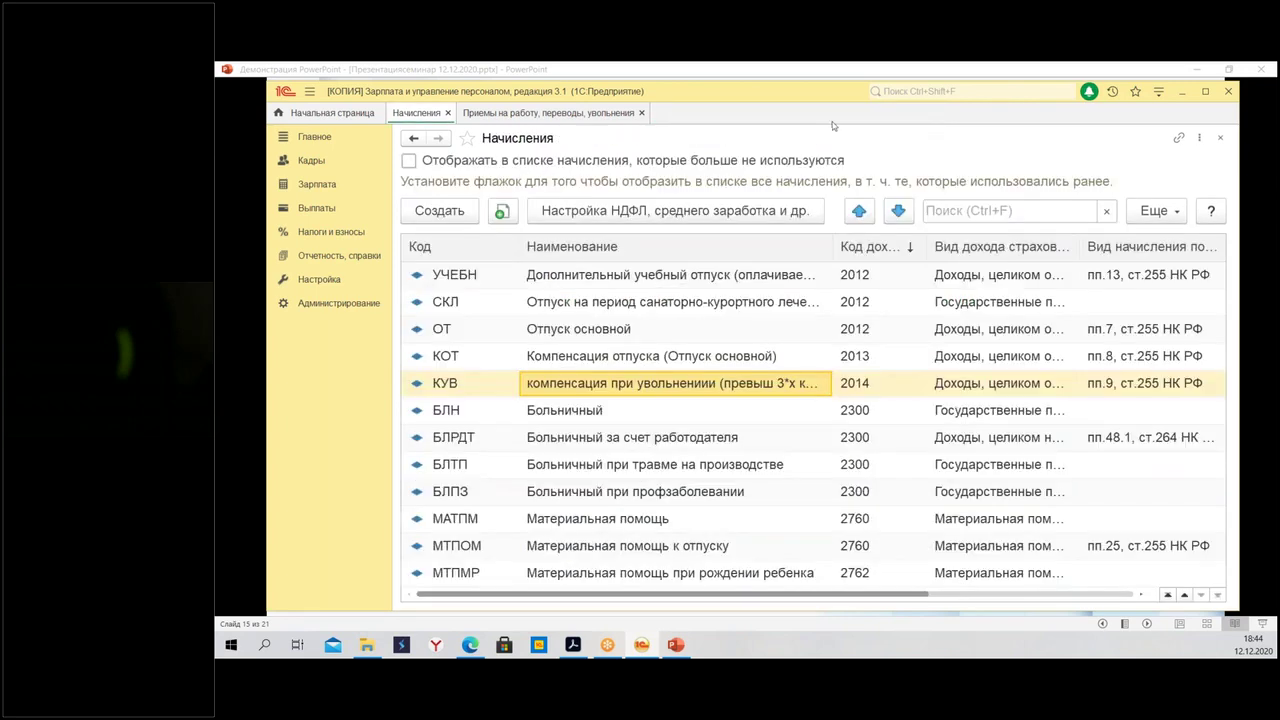
click(553, 113)
click(641, 113)
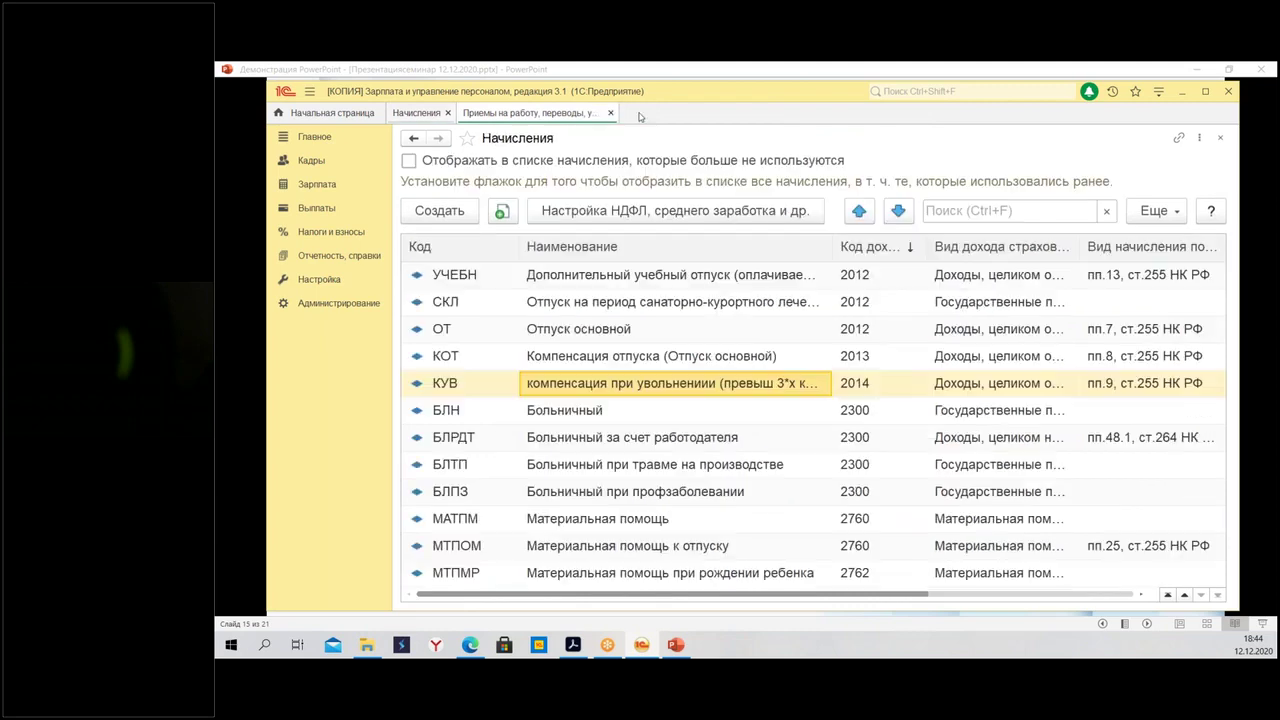
click(449, 113)
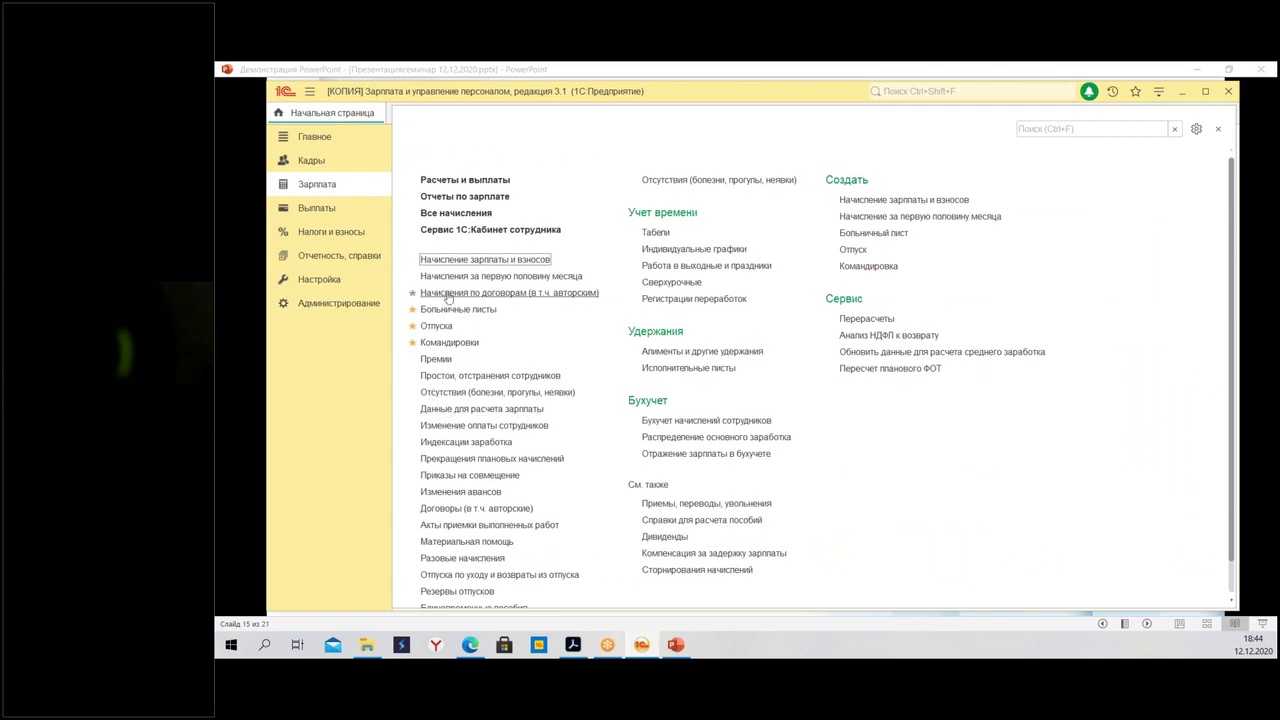
Create a new one-time accrual document (Разовое начисление) and select the accrual with code КУВ, the dismissal compensation exceeding three times earnings
scroll(449, 300, down, 1)
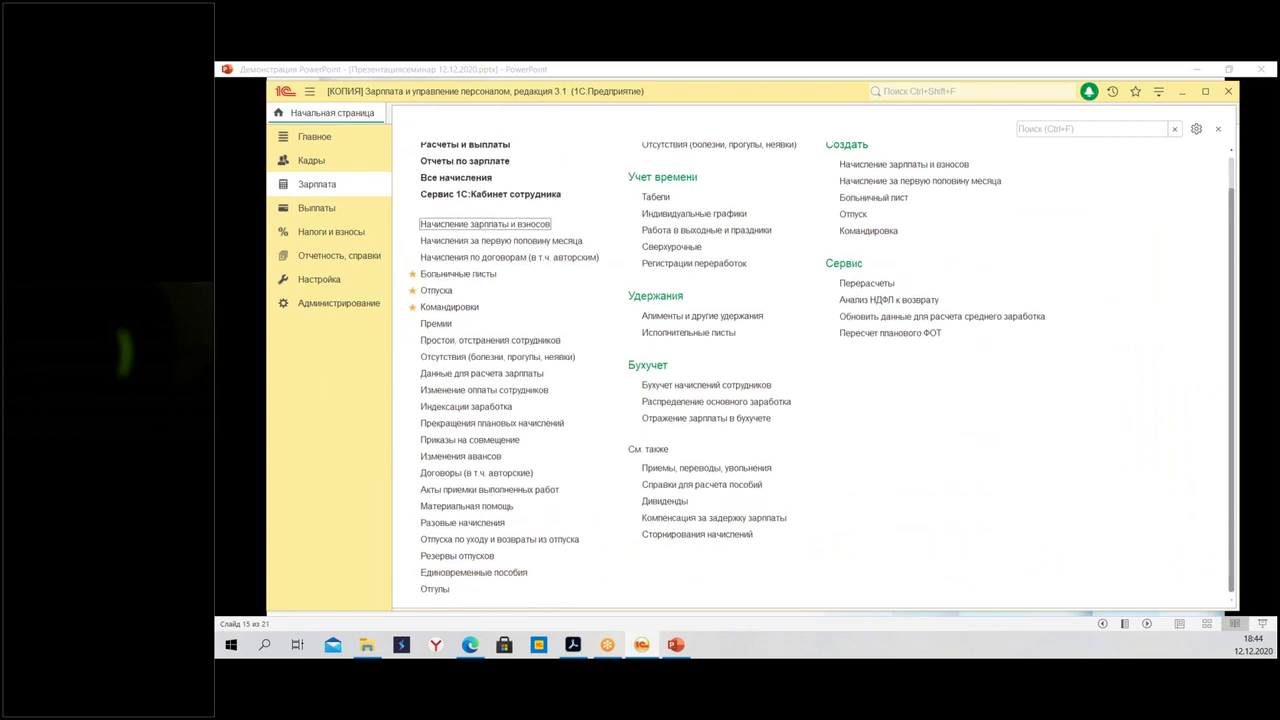
click(462, 523)
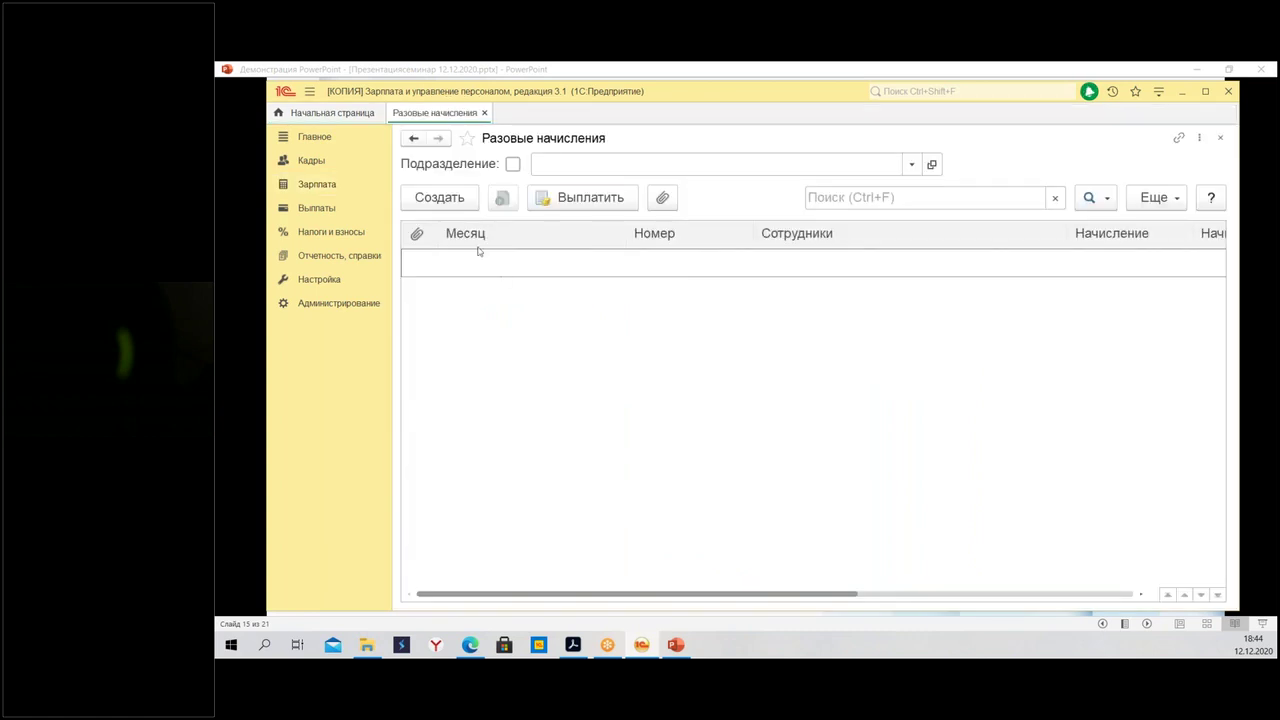
click(419, 199)
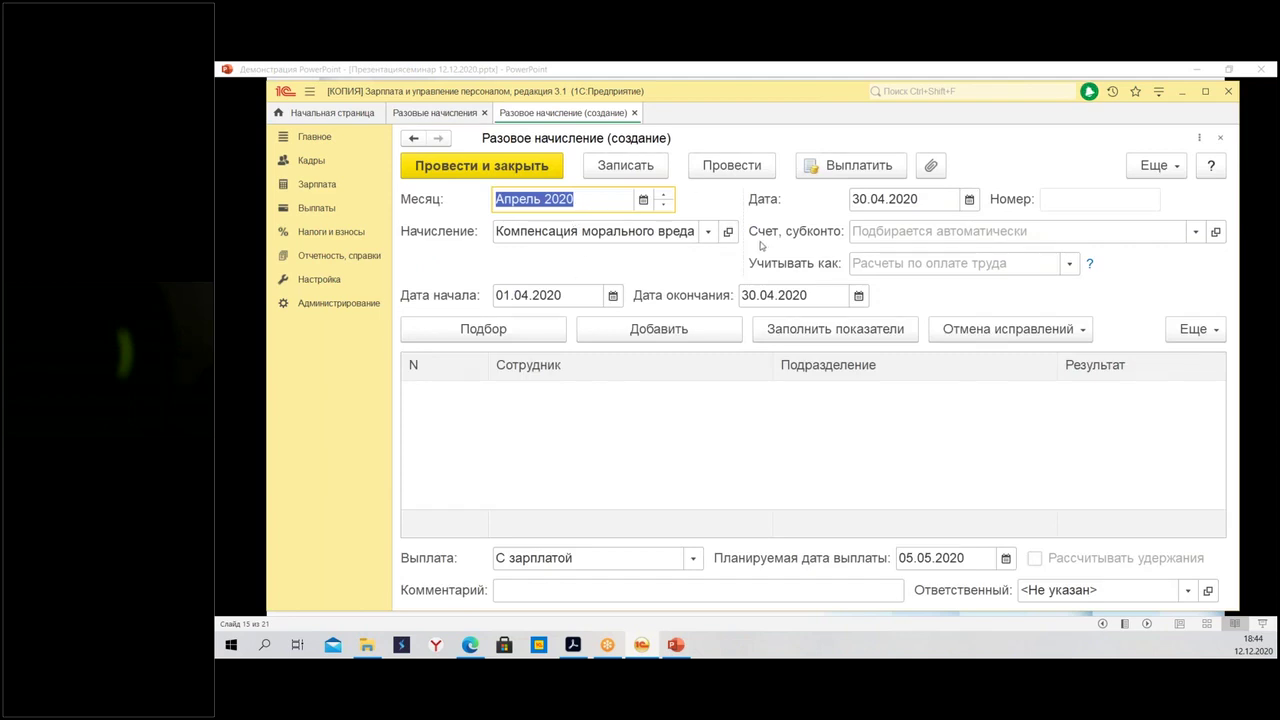
click(708, 231)
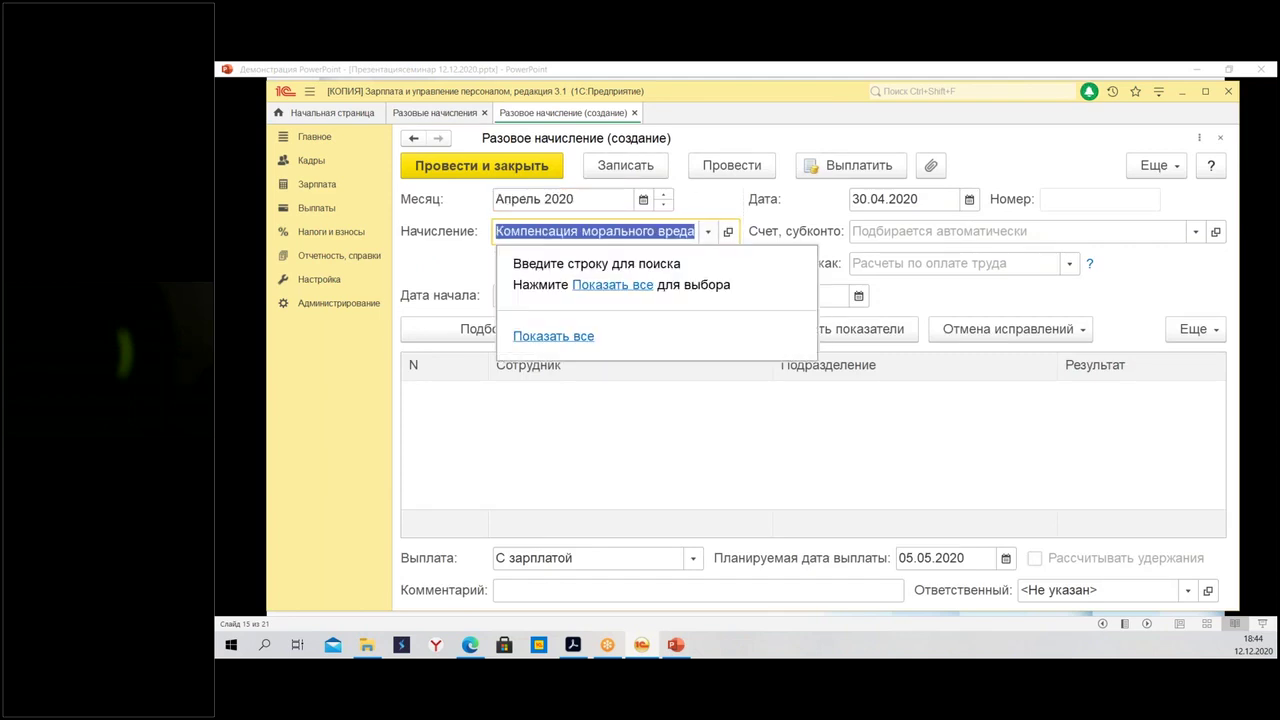
click(542, 338)
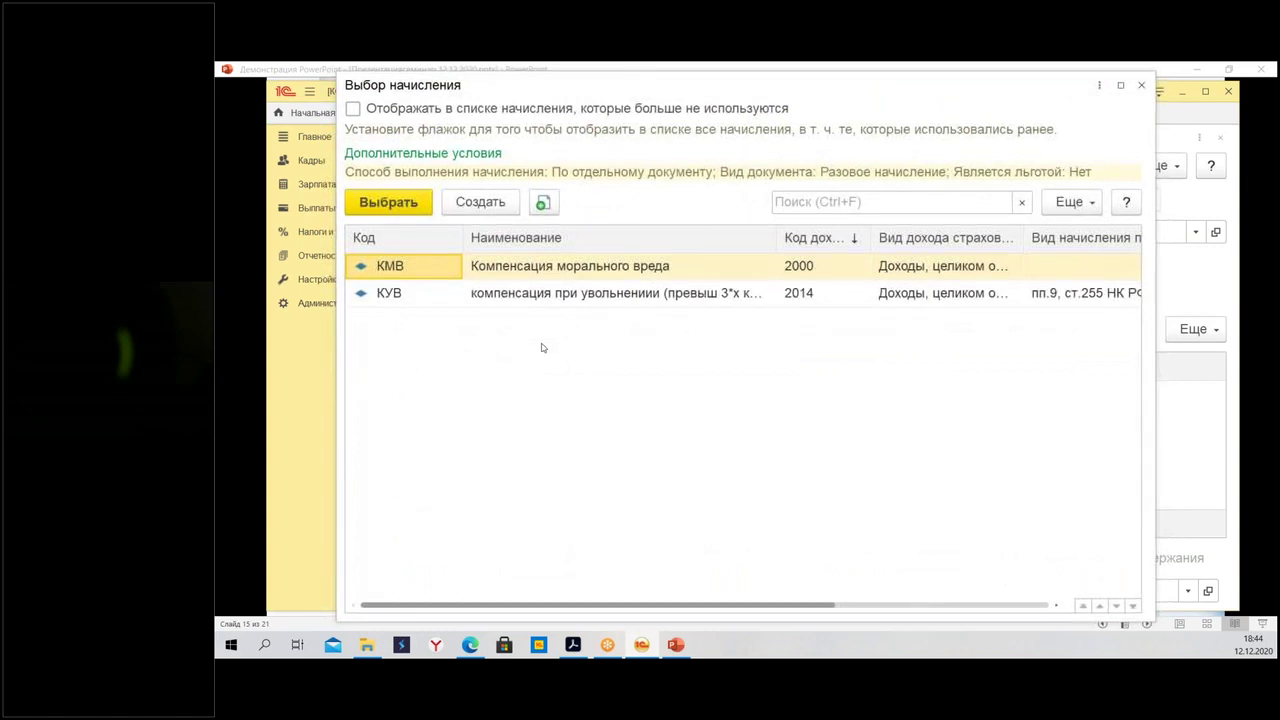
double_click(613, 296)
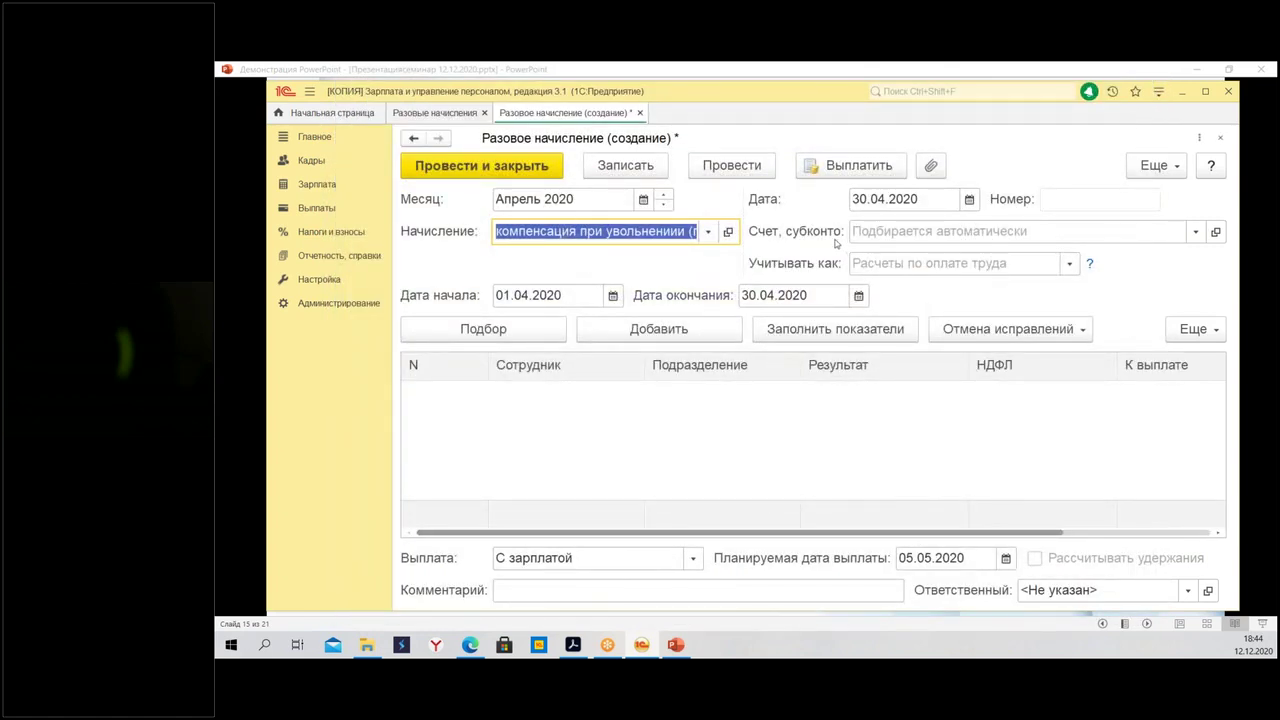
Check the dismissal date and planned payout date in the latest dismissal document, close it and return to the new one-time accrual
click(924, 201)
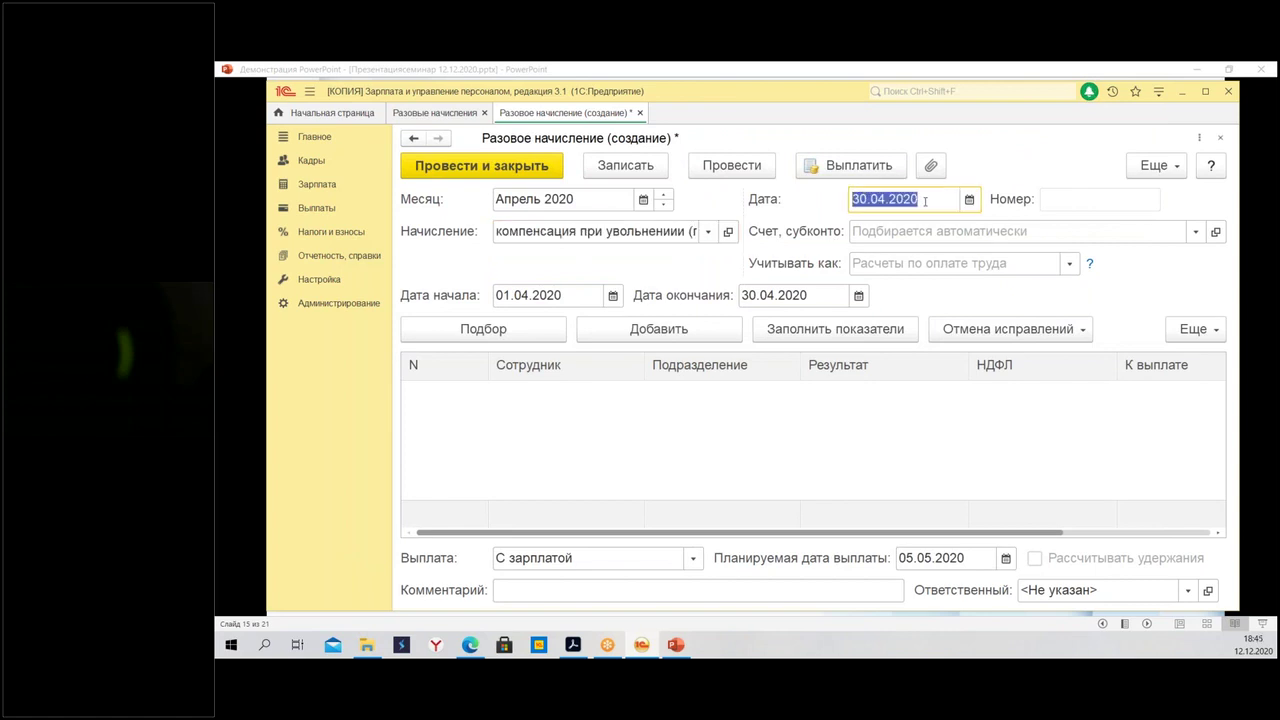
click(313, 161)
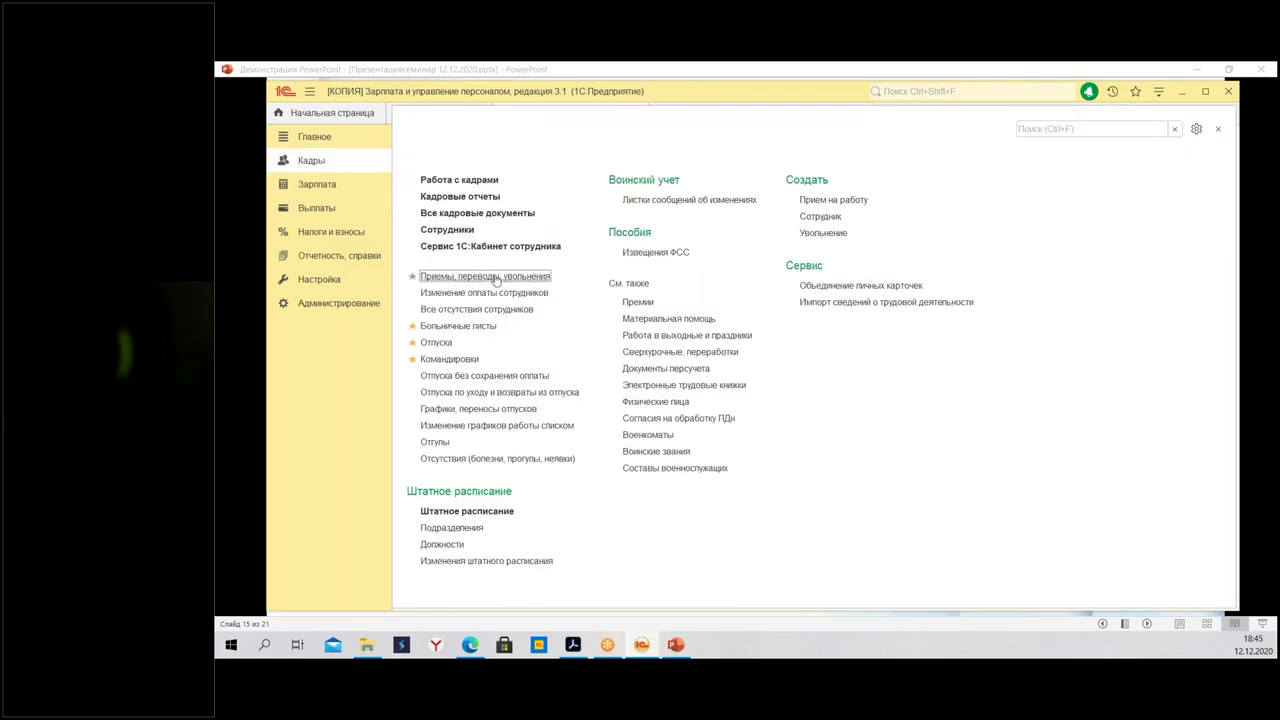
click(492, 281)
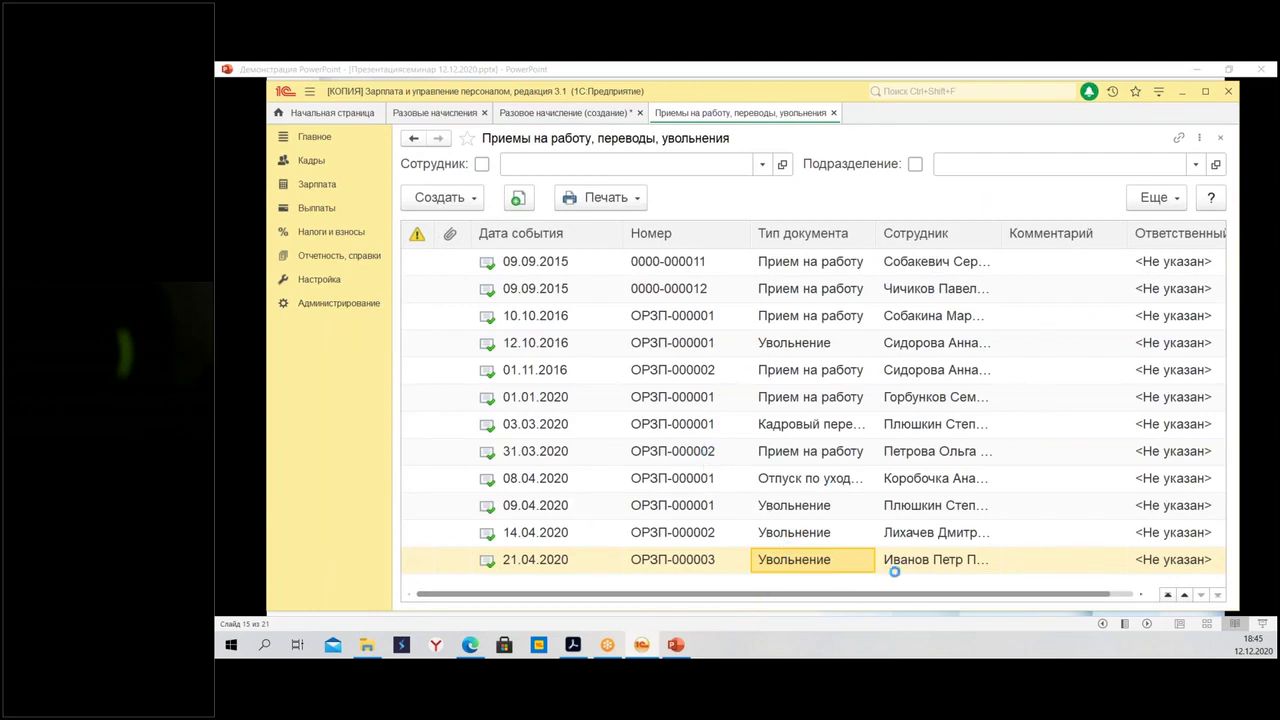
double_click(783, 567)
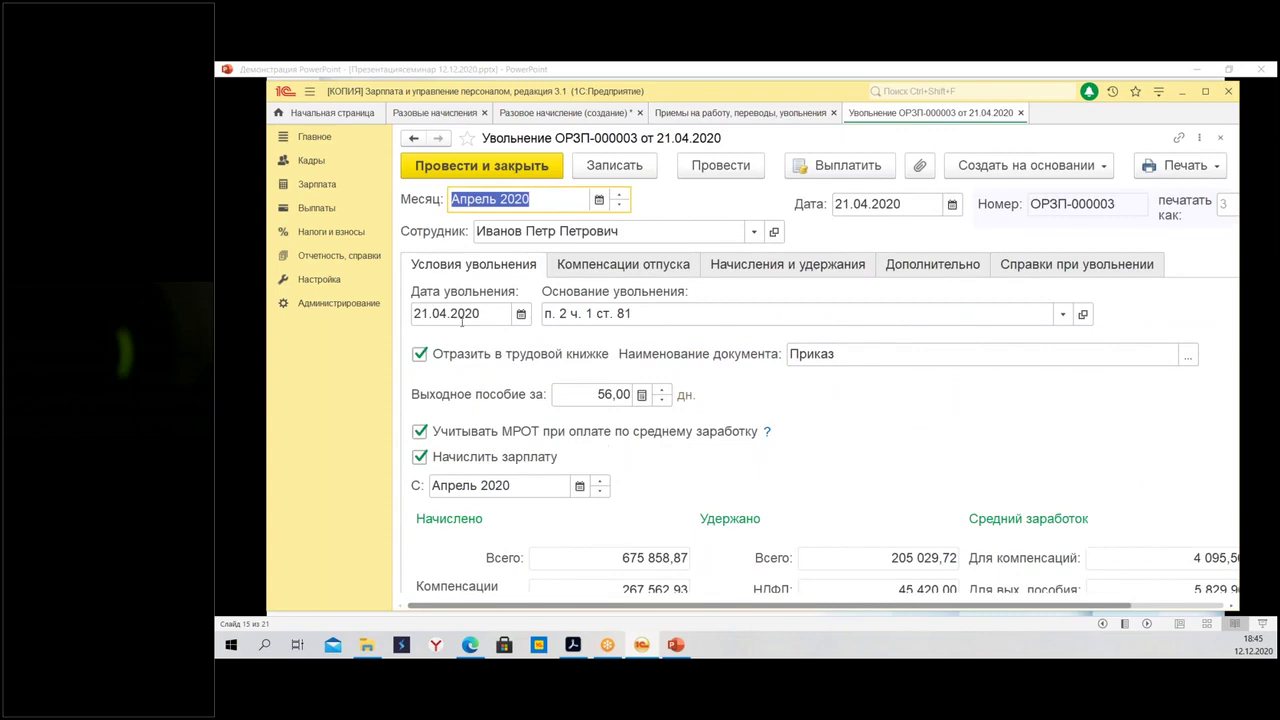
scroll(490, 349, down, 5)
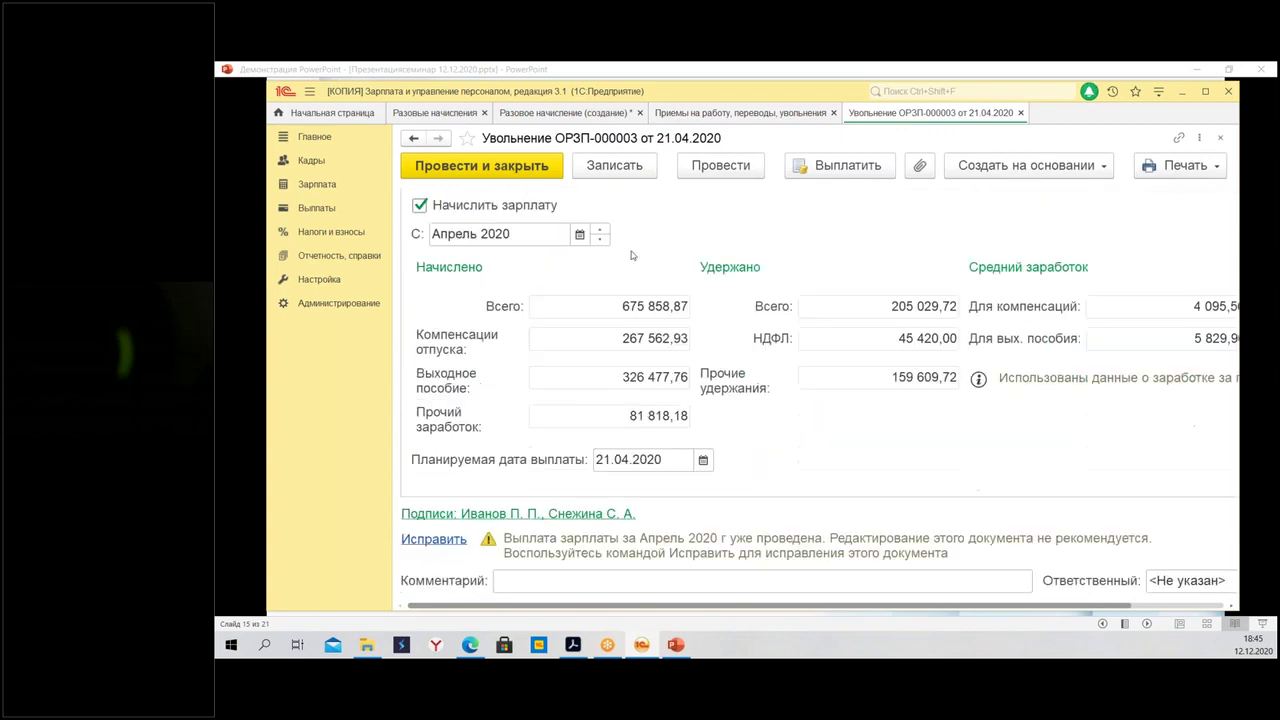
click(1020, 113)
click(520, 114)
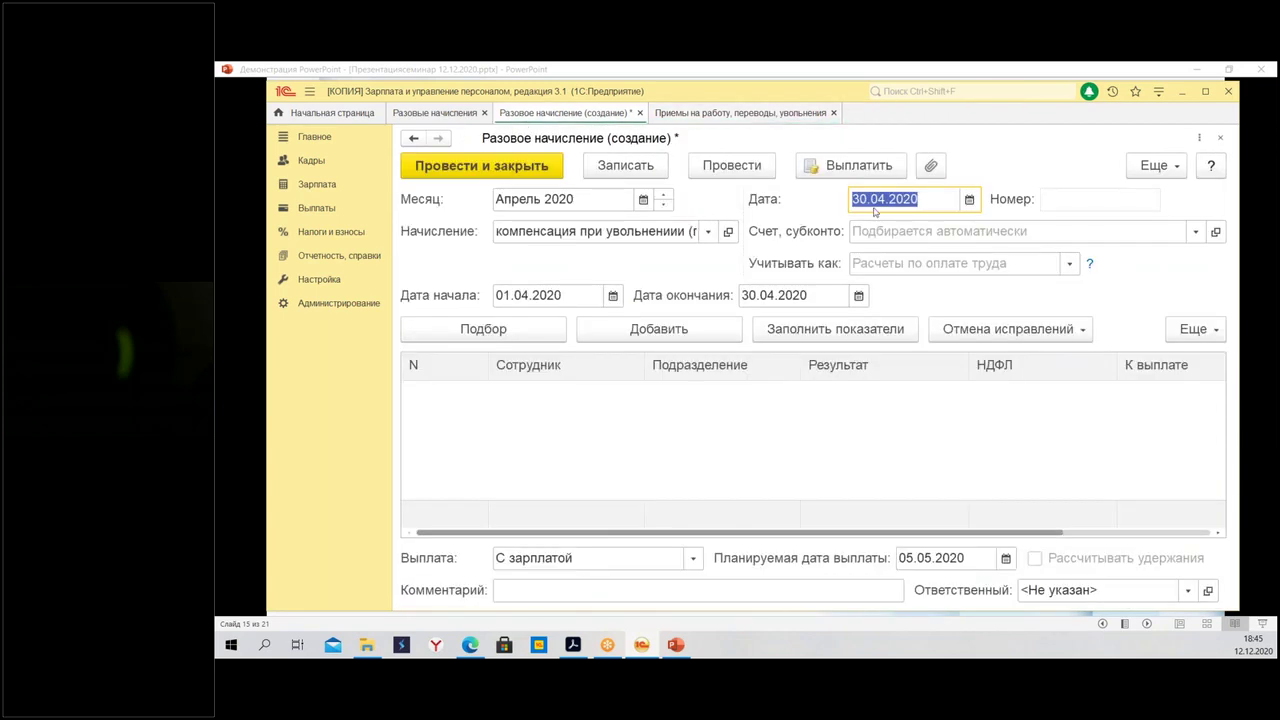
Set both the document date and the start date of the one-time accrual to 21.04.2020
text(21.04.)
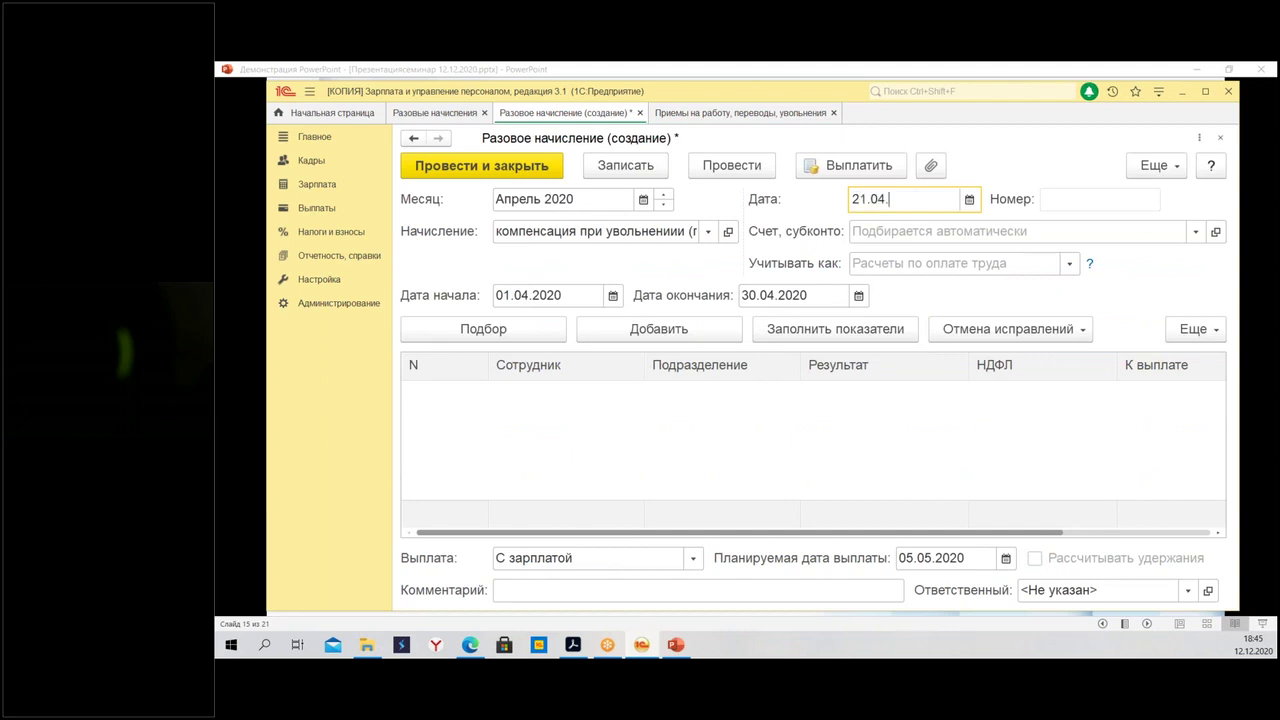
text(4)
key(Tab)
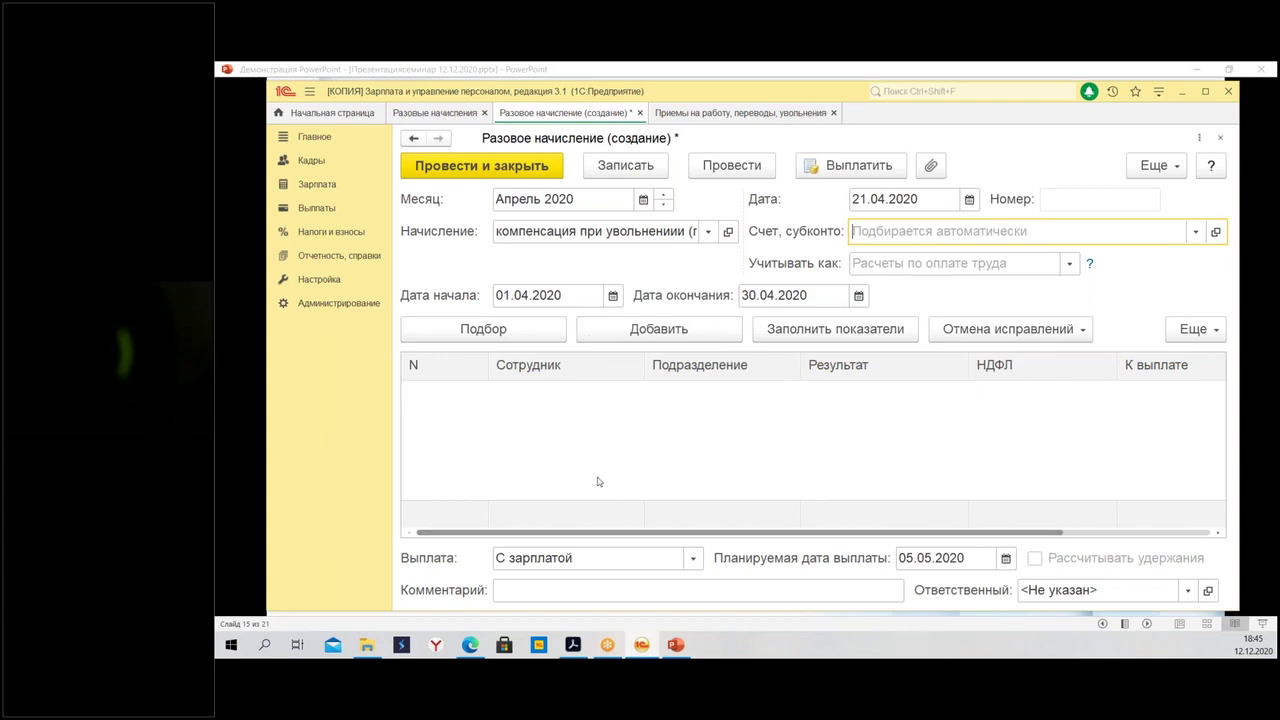
click(613, 295)
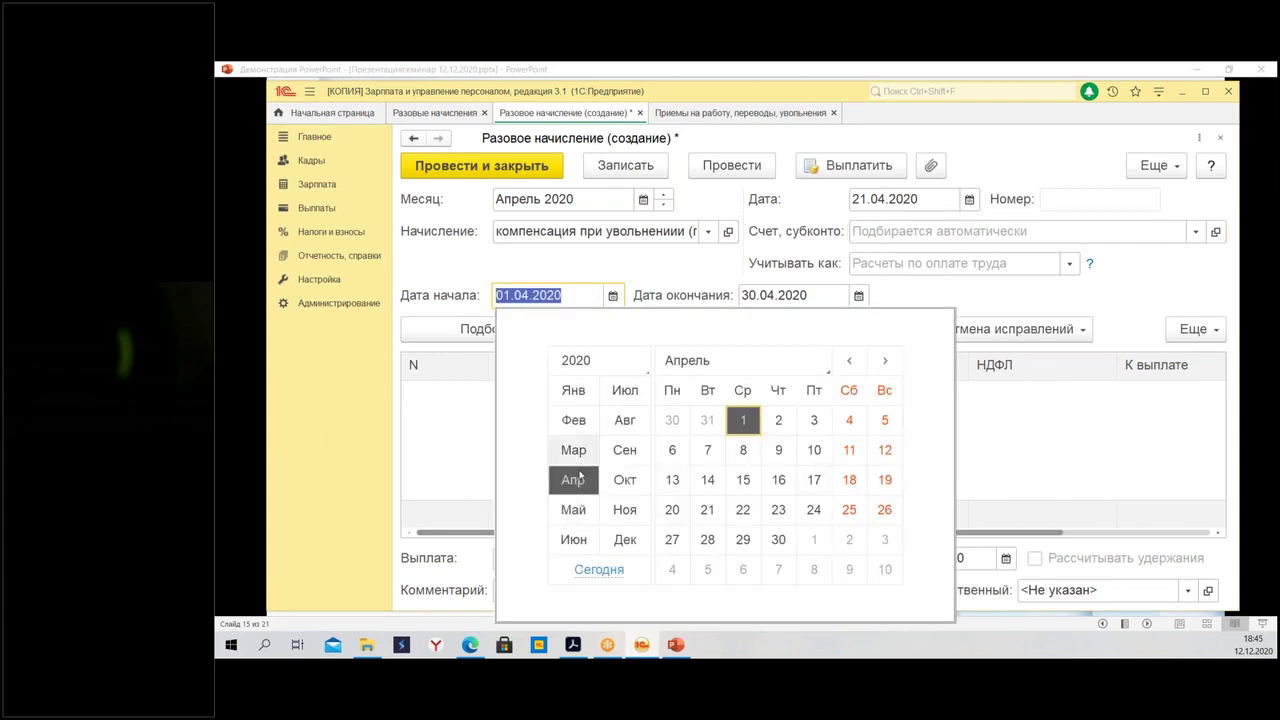
click(707, 509)
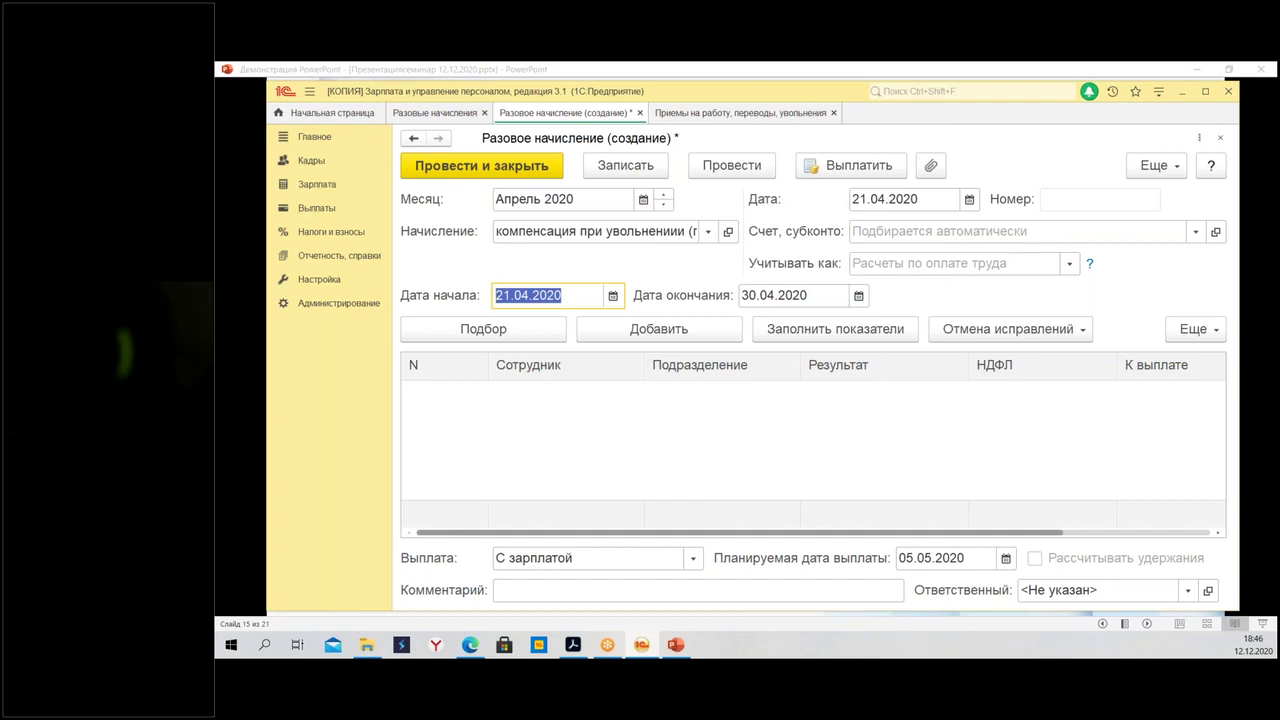
Set how the one-time accrual is accounted for (Учитывать как) to "Расчеты по оплате труда", reviewing the available options
click(903, 262)
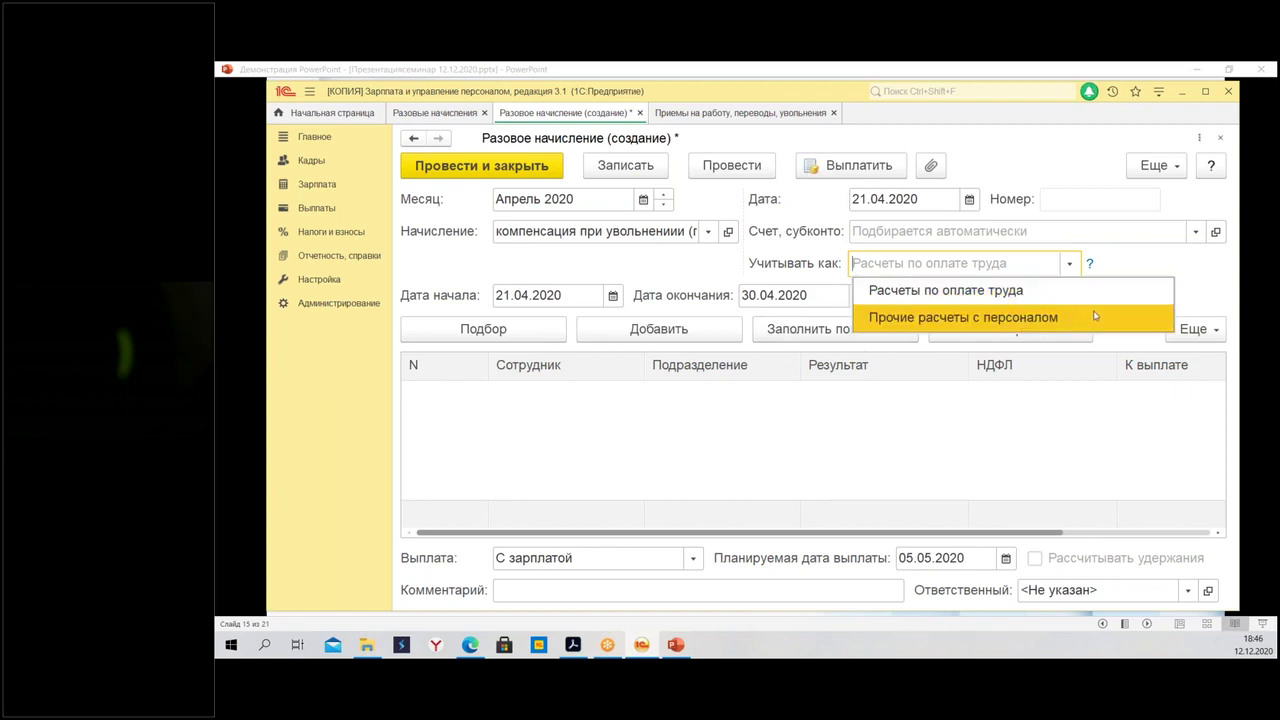
click(1039, 297)
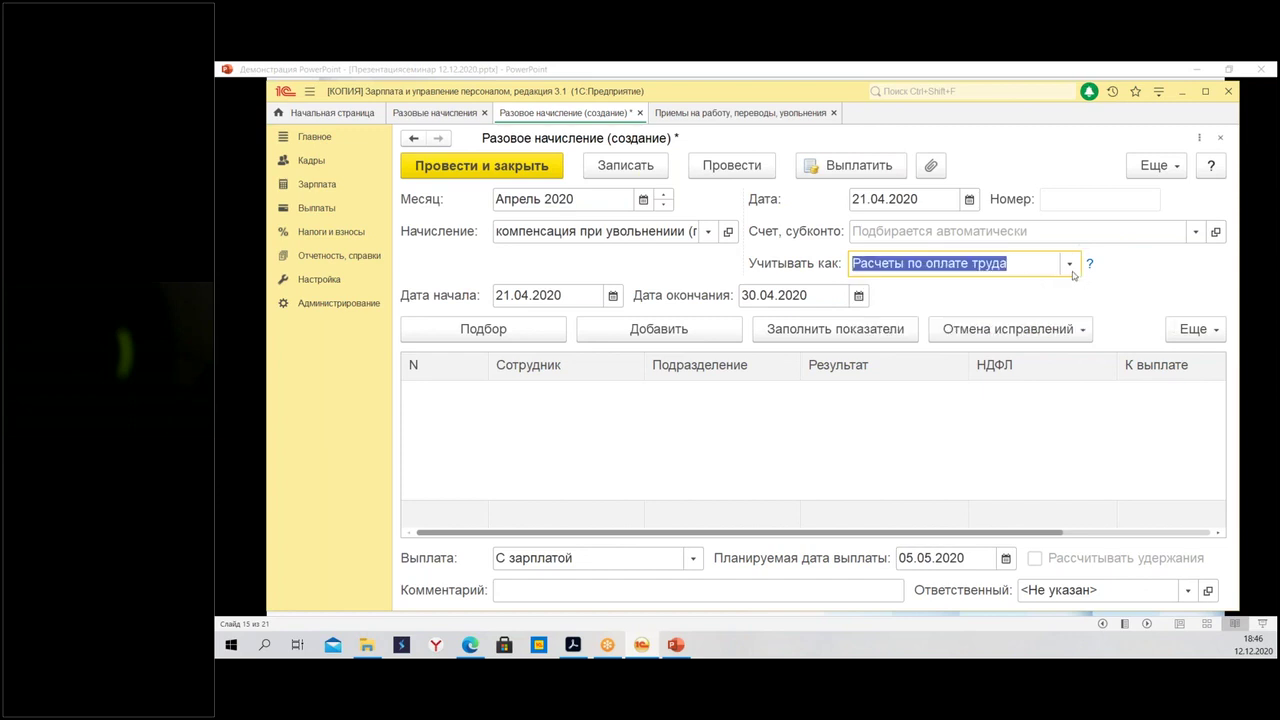
click(1069, 264)
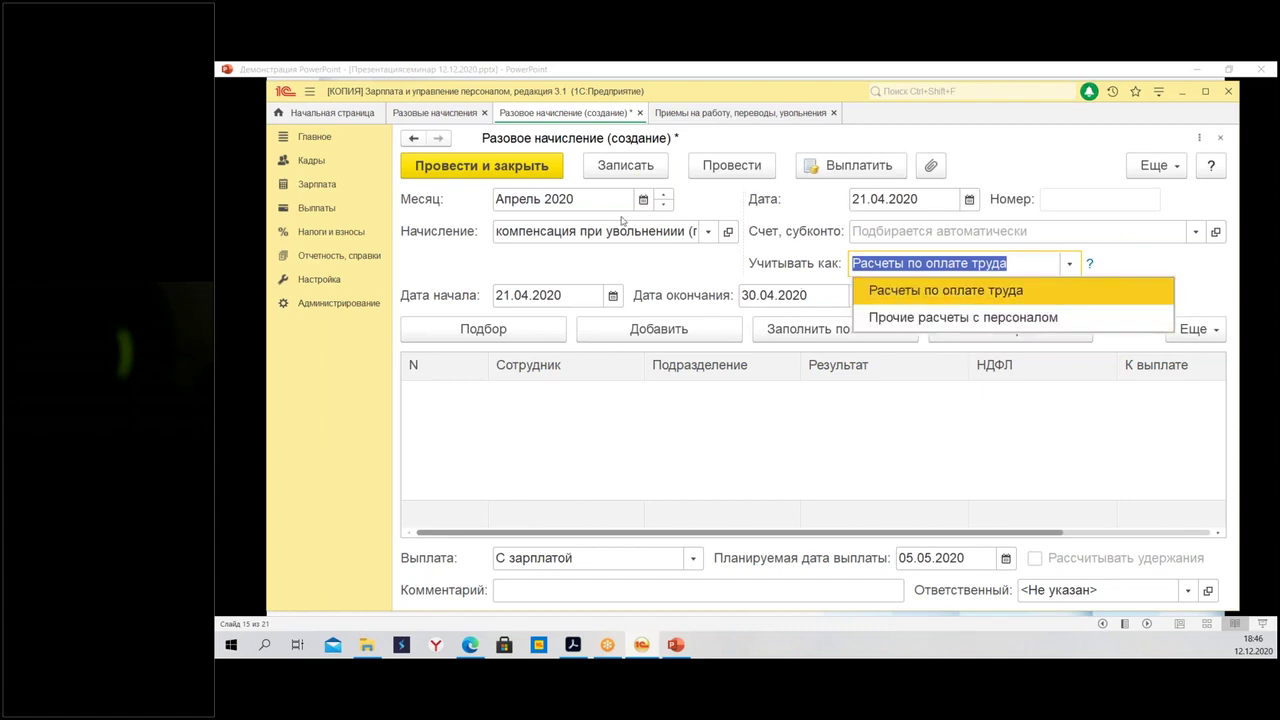
key(Escape)
Add the dismissed employee from the Дирекция department to the accrual table with a result of 100 000
click(644, 333)
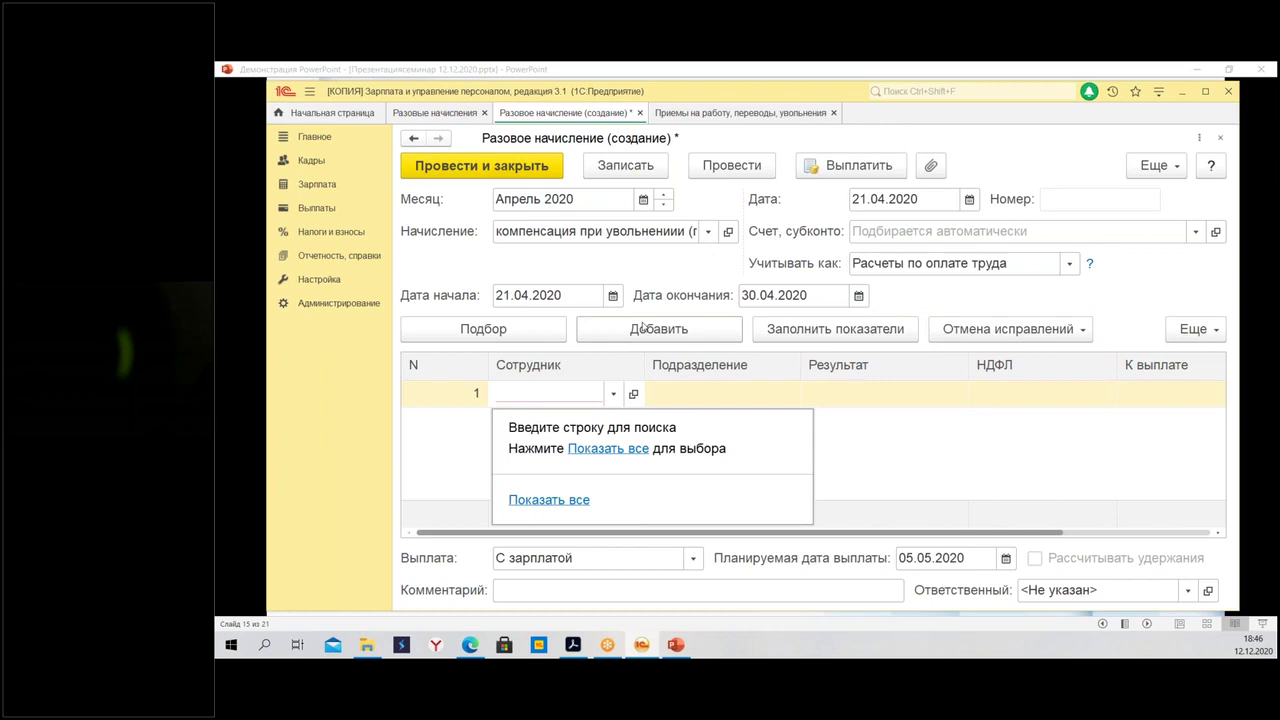
text(и)
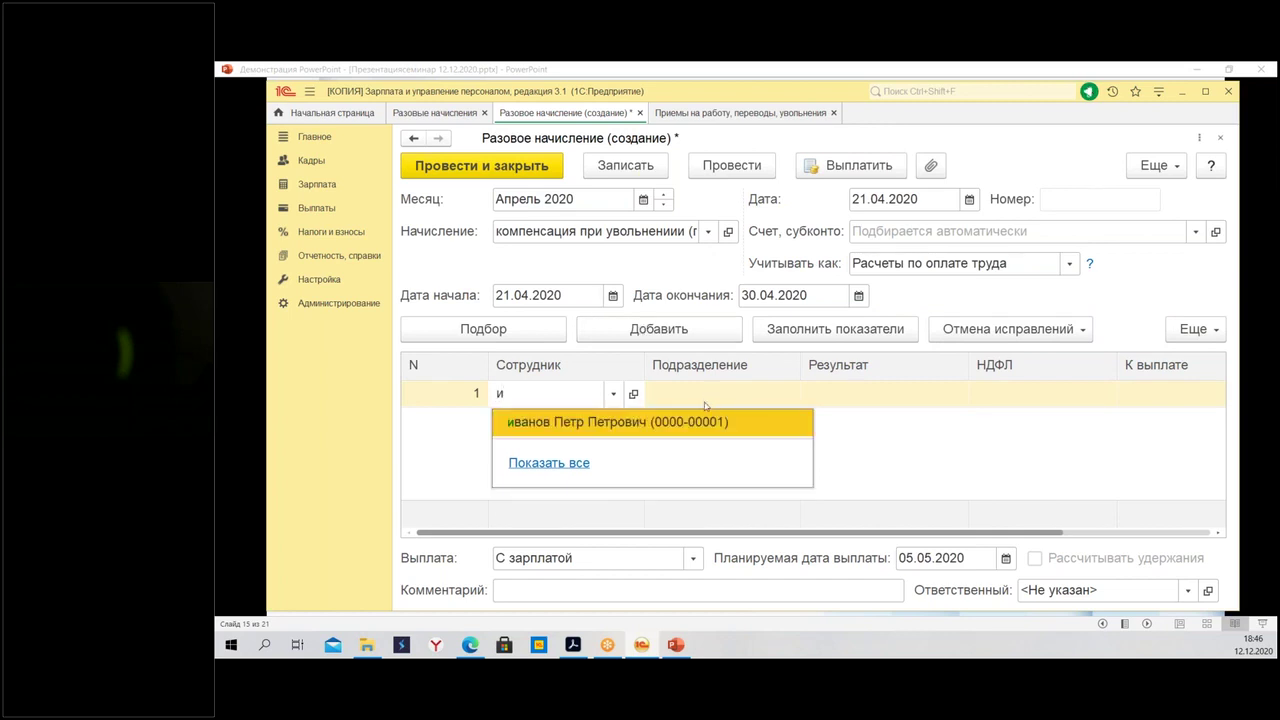
click(708, 420)
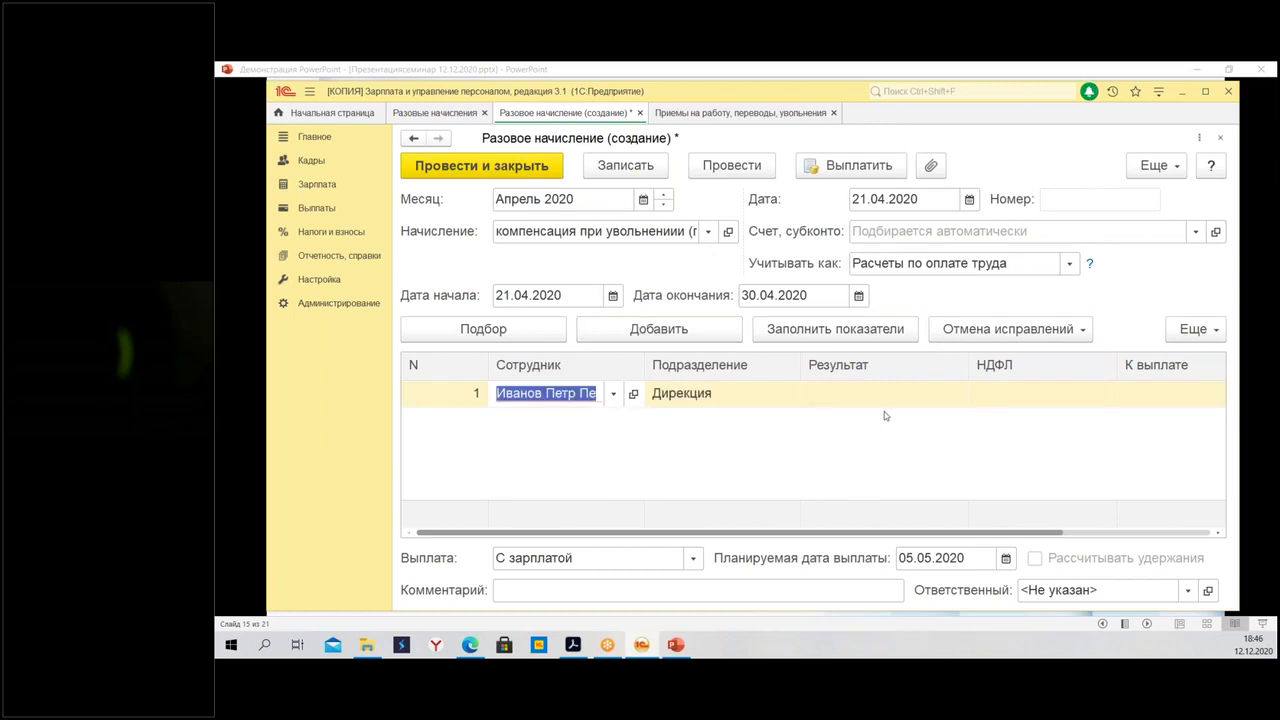
click(853, 394)
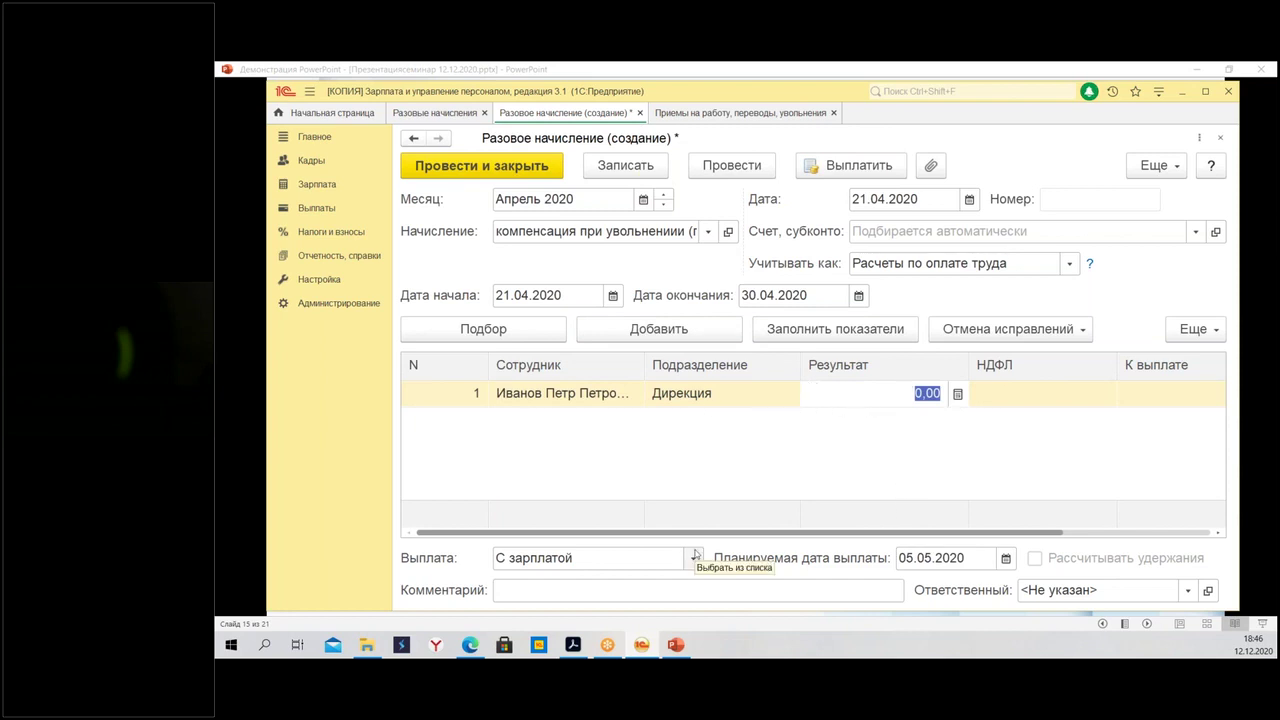
text(100 000)
key(Tab)
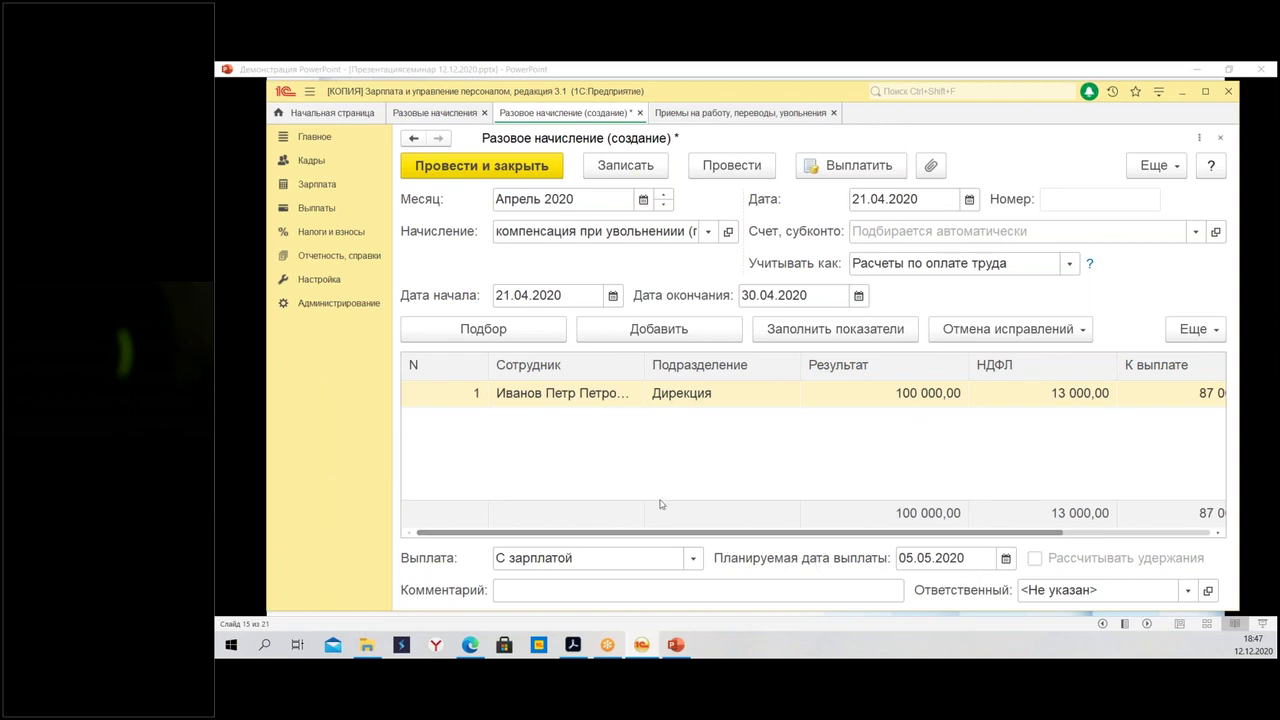
Set the payout to "В межрасчетный период" with deductions calculated and the planned payout date 21.04.2020
click(691, 561)
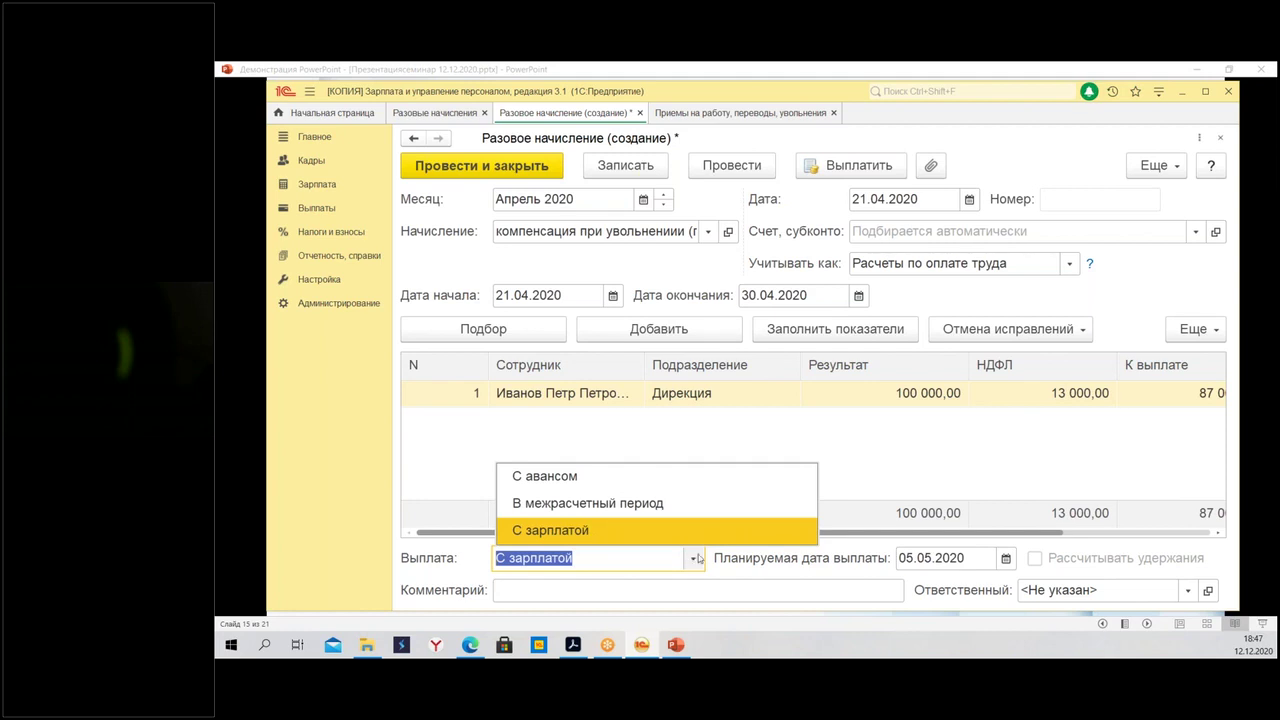
key(Escape)
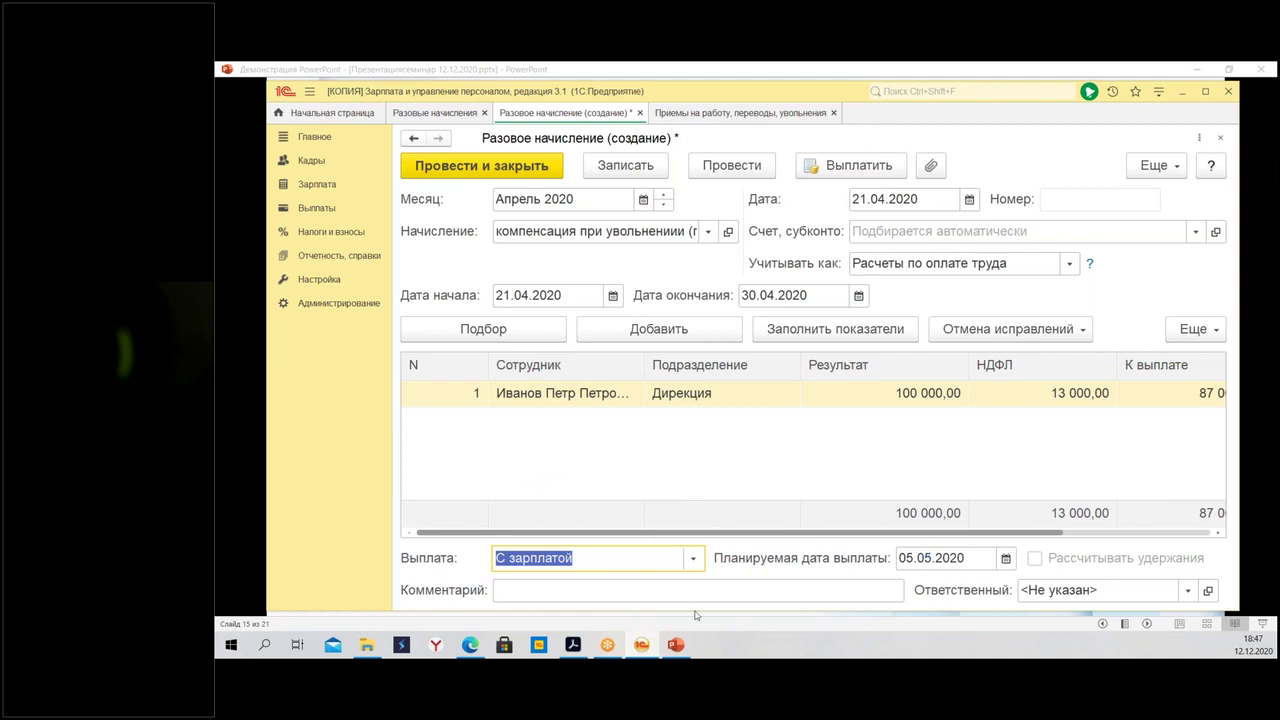
key(Tab)
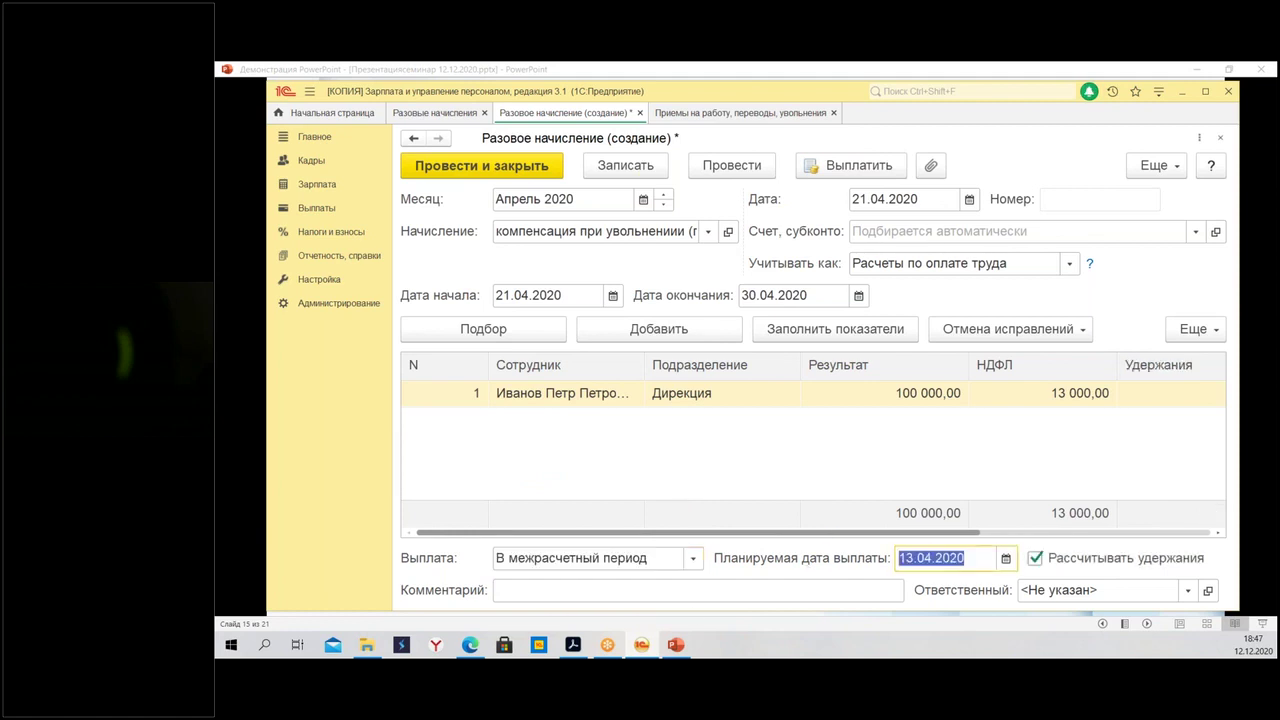
text(21.04.)
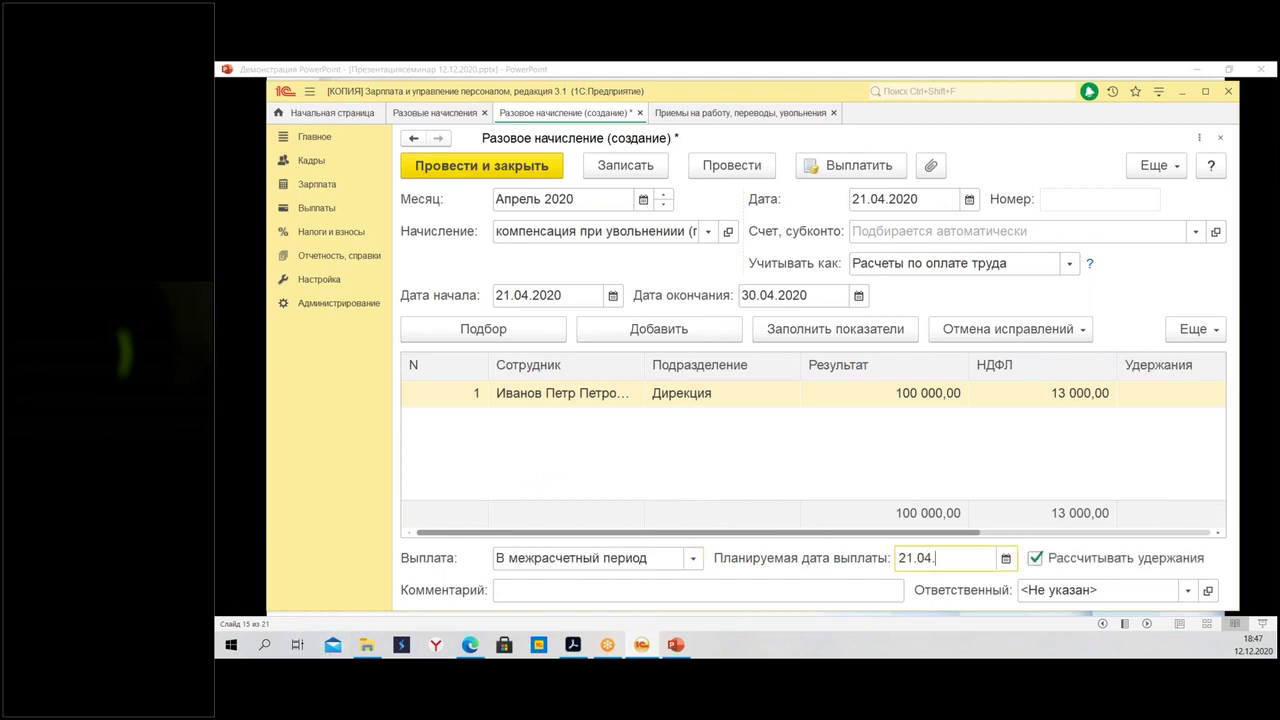
text(2020)
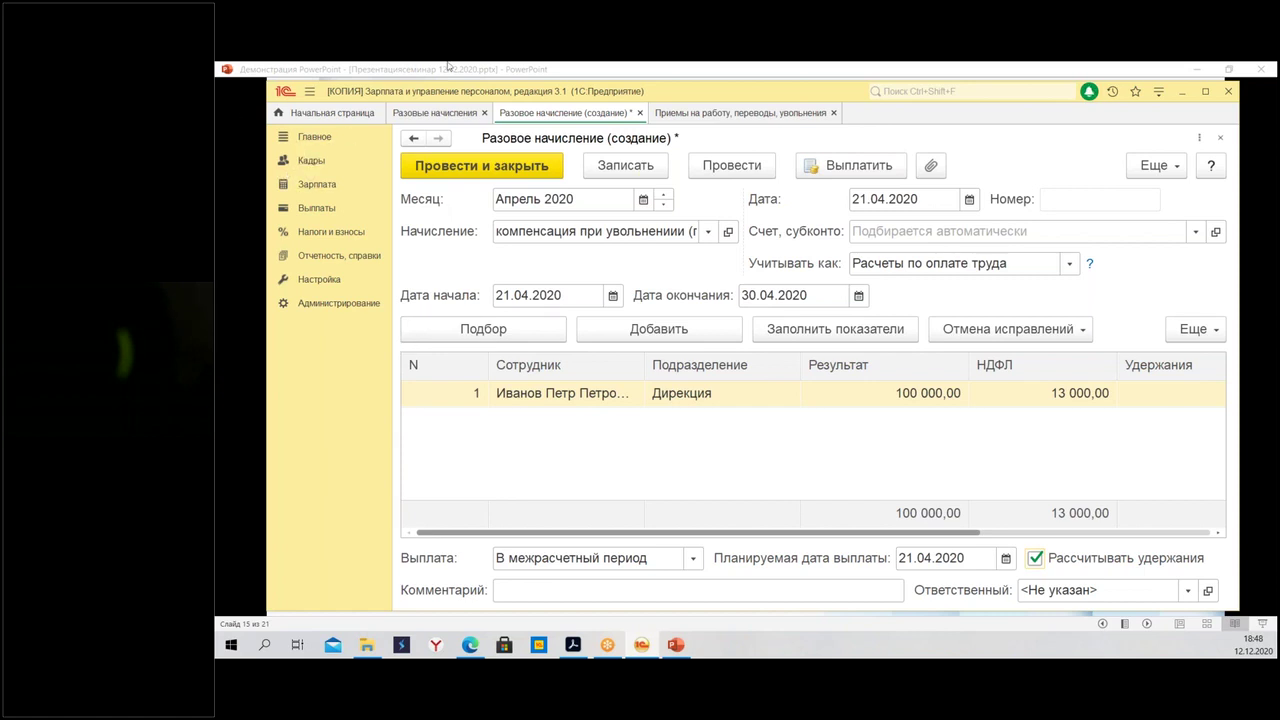
Save and post the one-time accrual, post its bank payment sheet for the payout, and close the document
click(624, 167)
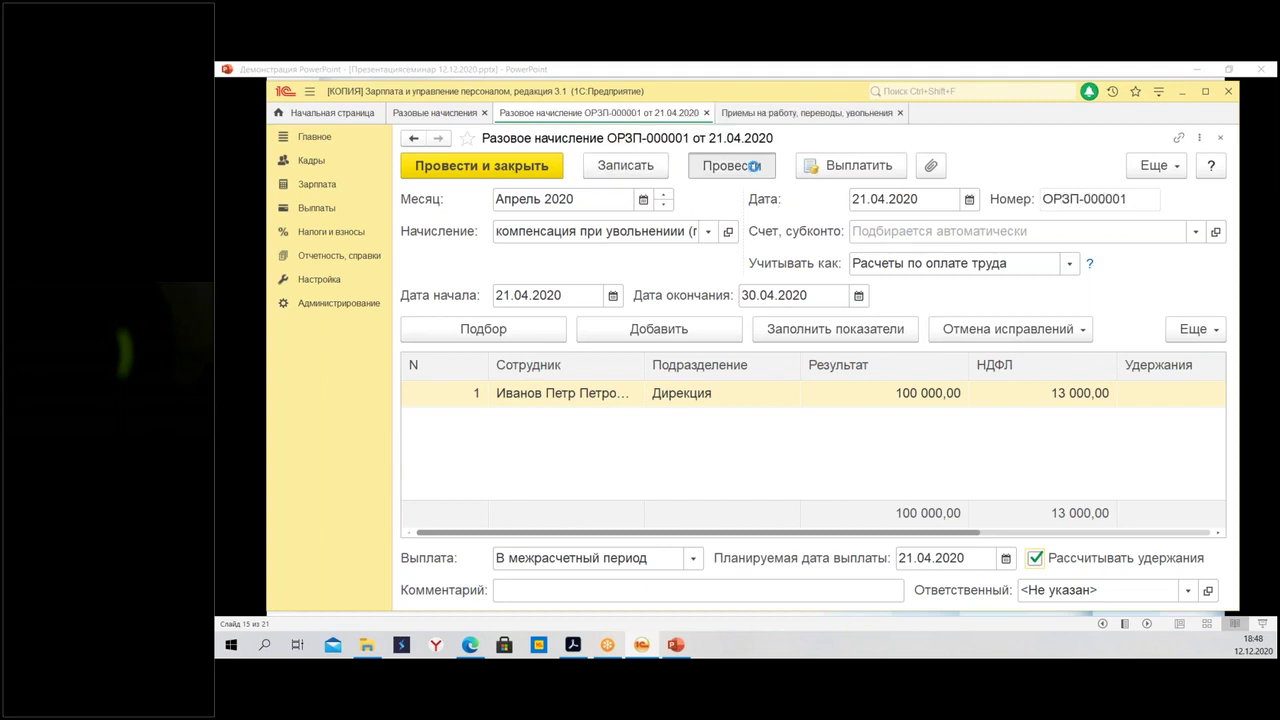
click(862, 166)
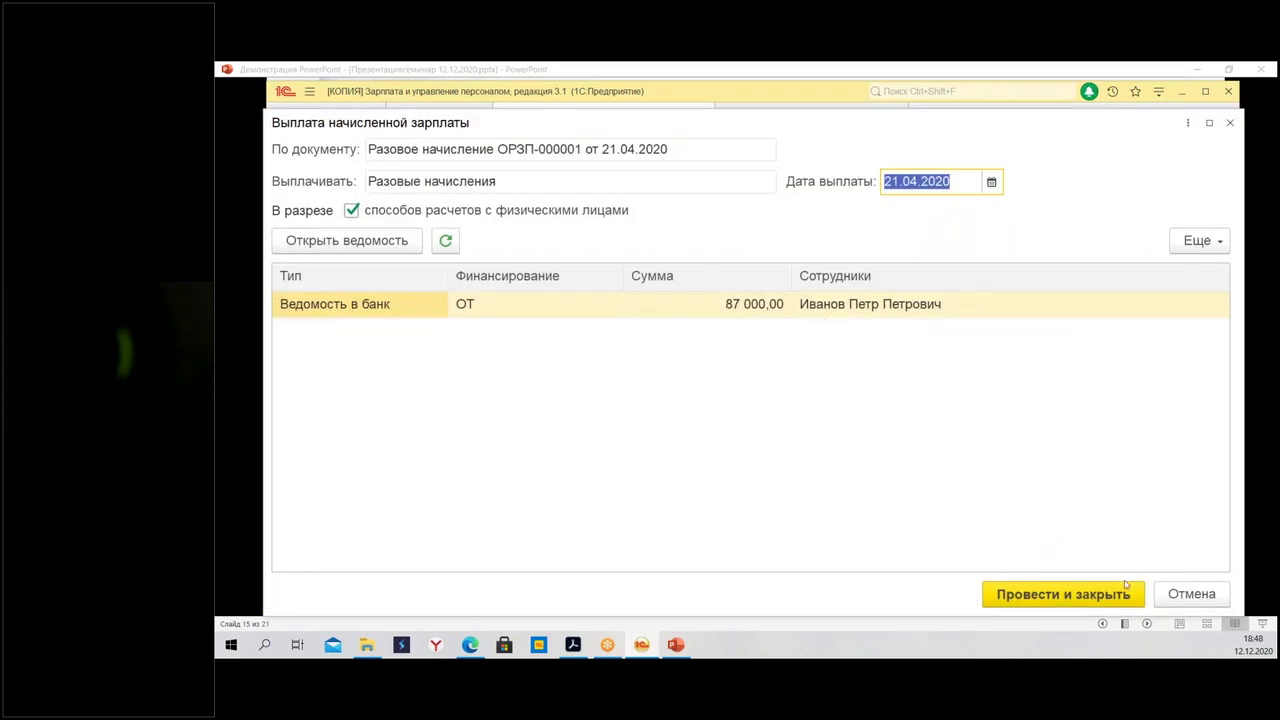
click(1049, 594)
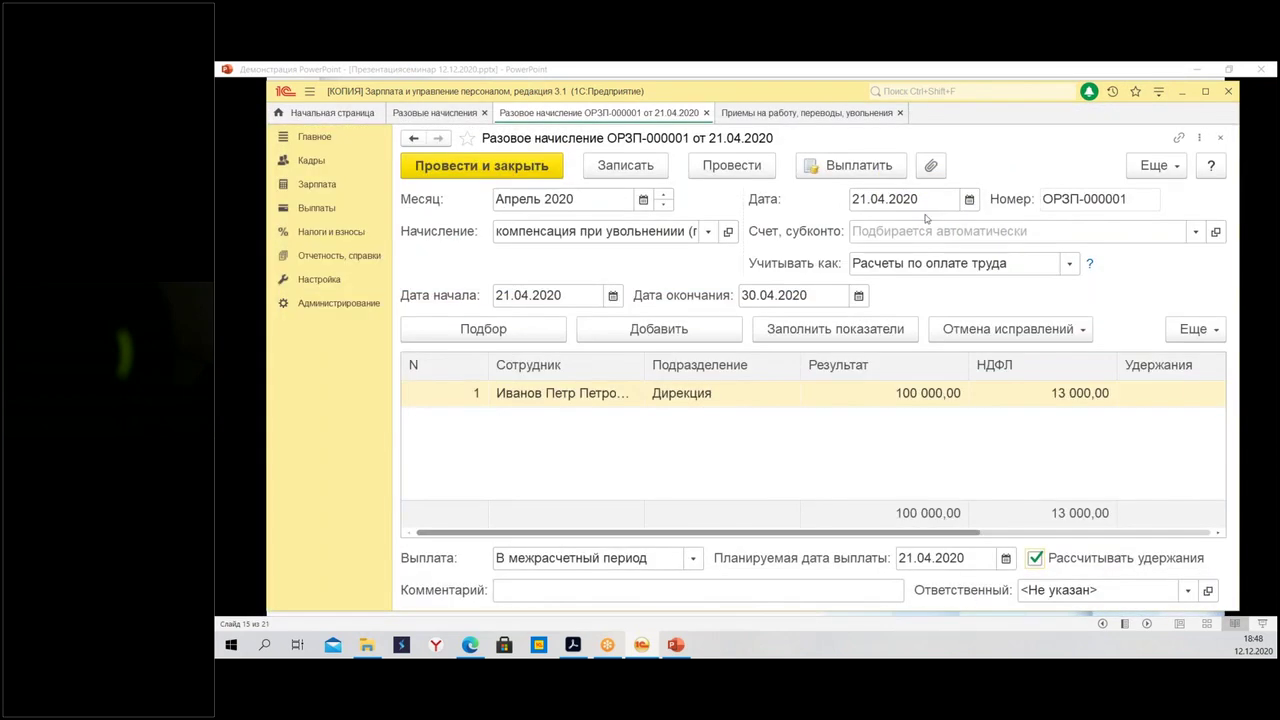
click(484, 166)
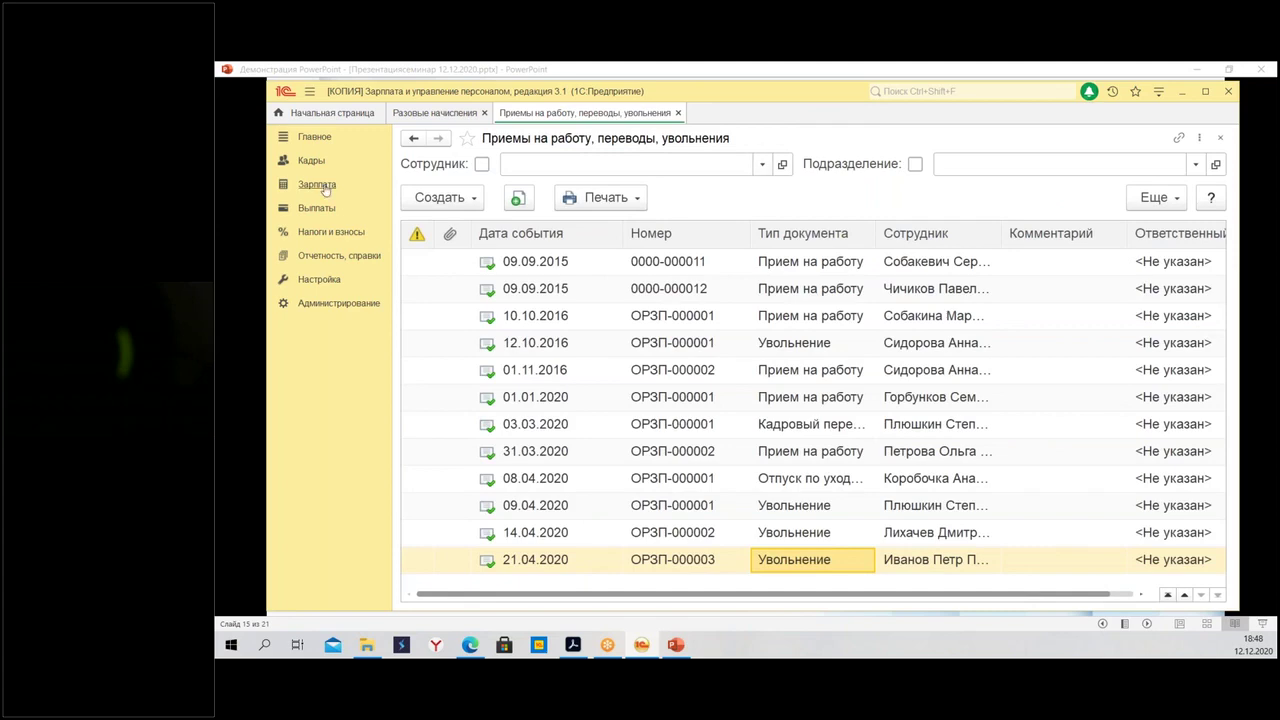
Open the dismissal document dated 21.04.2020 and examine its vacation compensation and its accruals and deductions
click(312, 162)
click(488, 284)
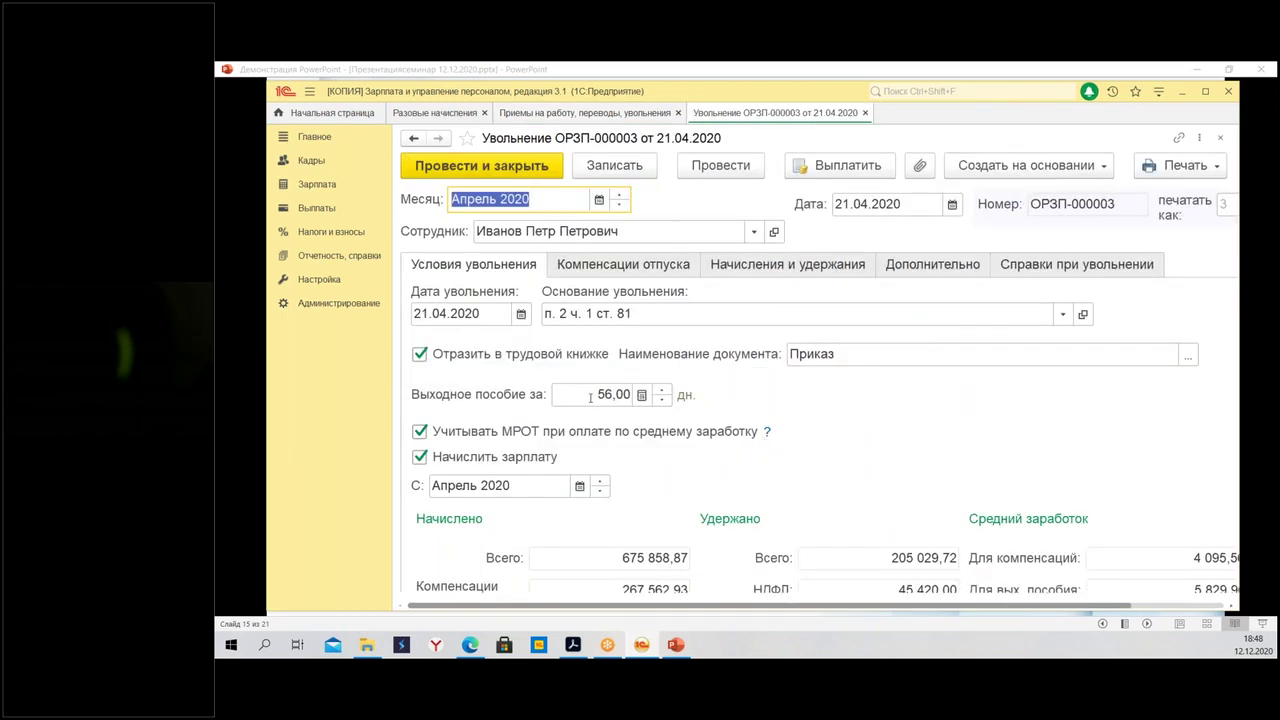
click(660, 265)
click(820, 266)
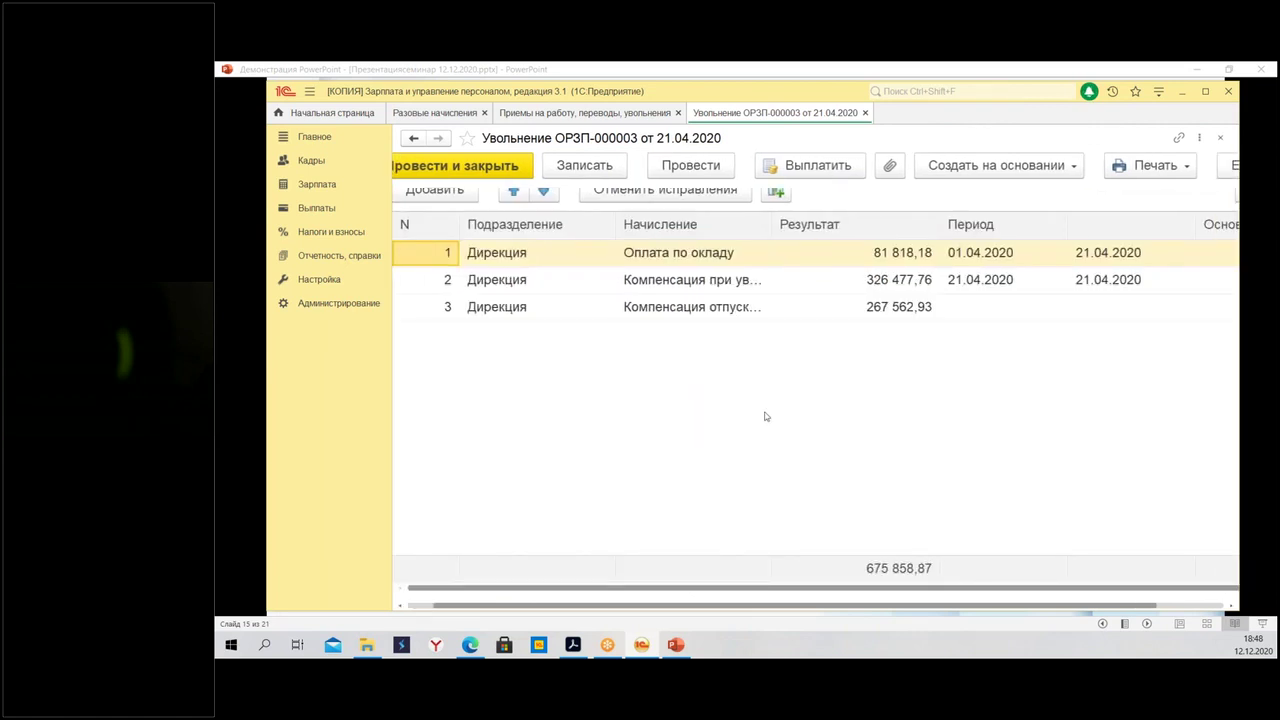
Examine the dismissal document's НДФЛ and insurance contributions, and close it along with the personnel and one-time accrual lists
scroll(765, 416, up, 3)
click(672, 298)
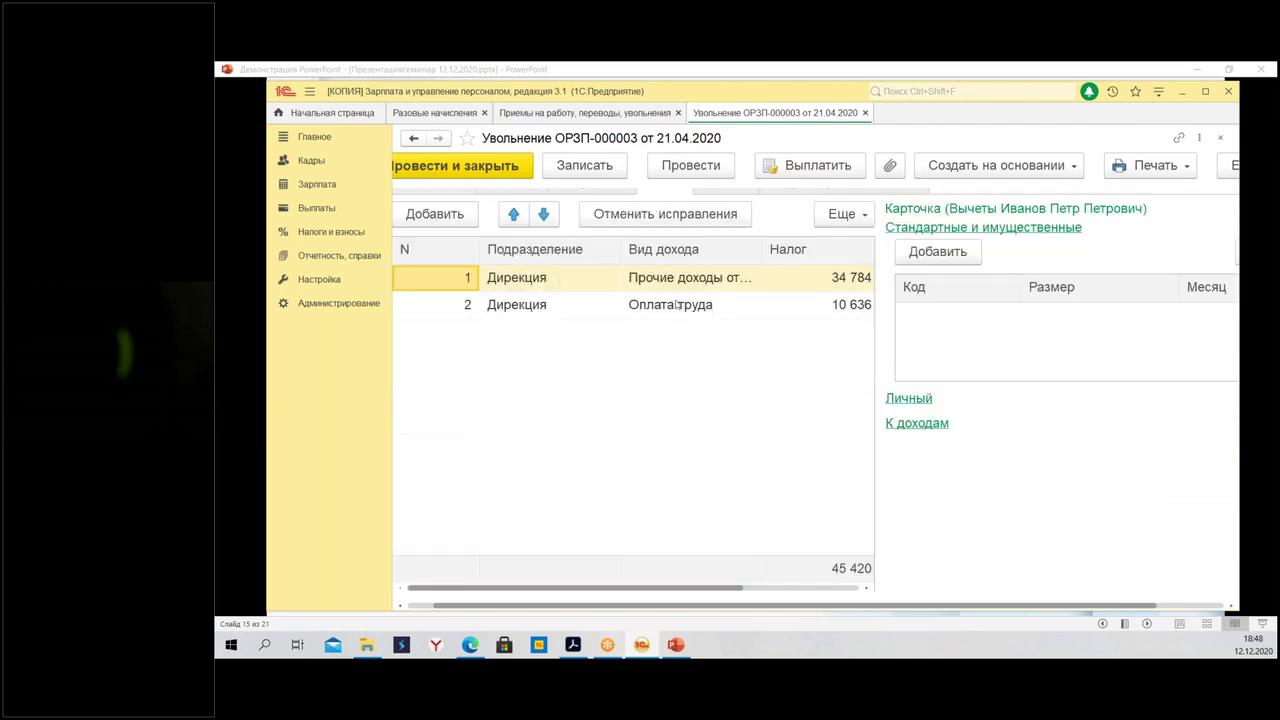
scroll(702, 402, up, 2)
click(680, 420)
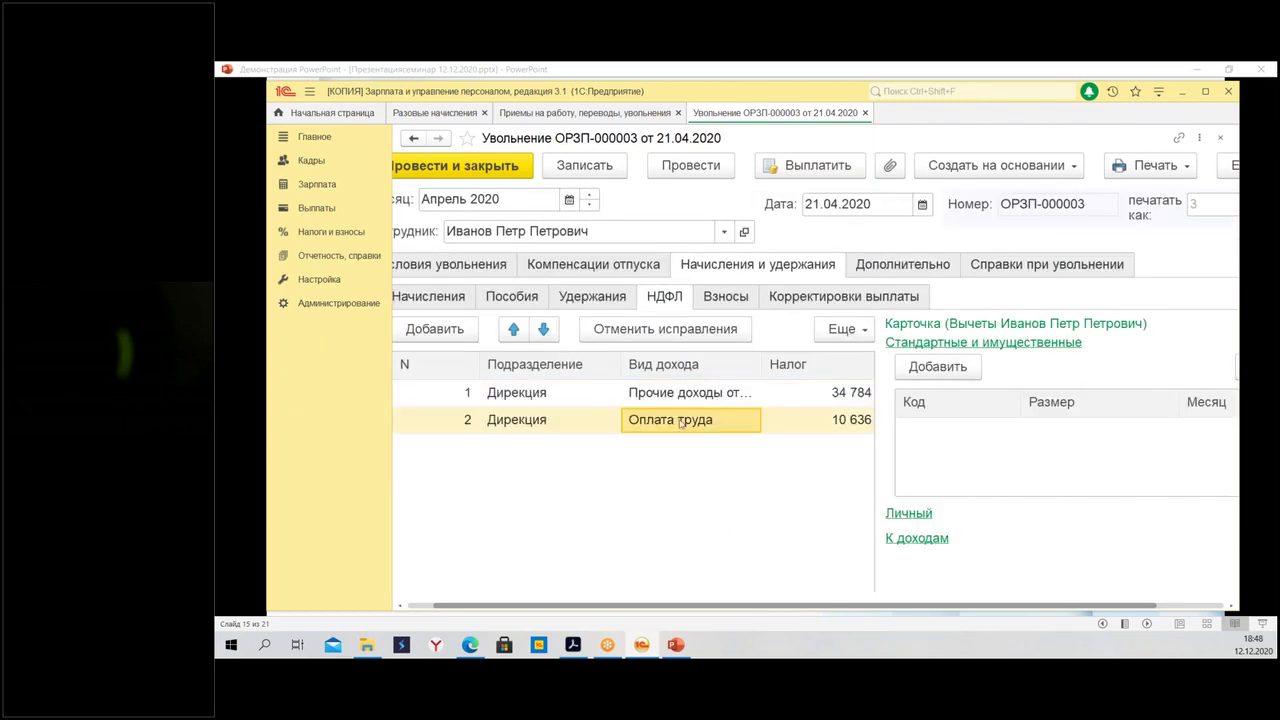
click(735, 297)
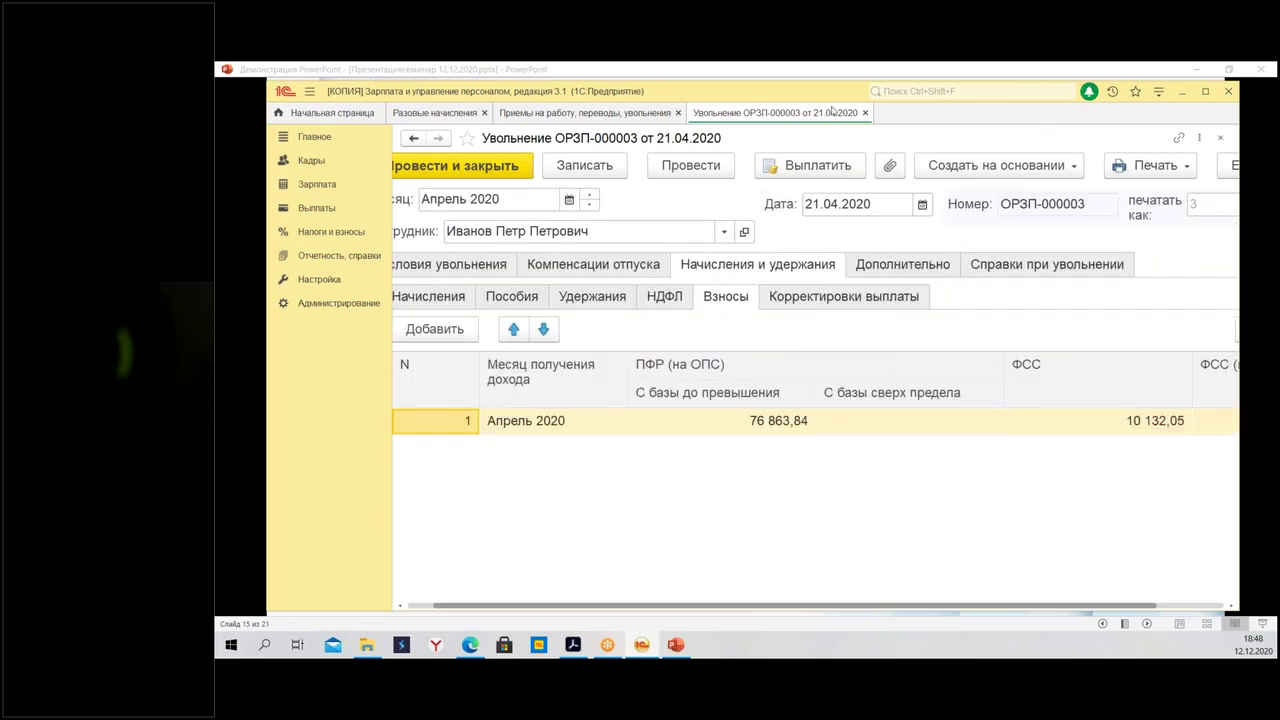
click(864, 113)
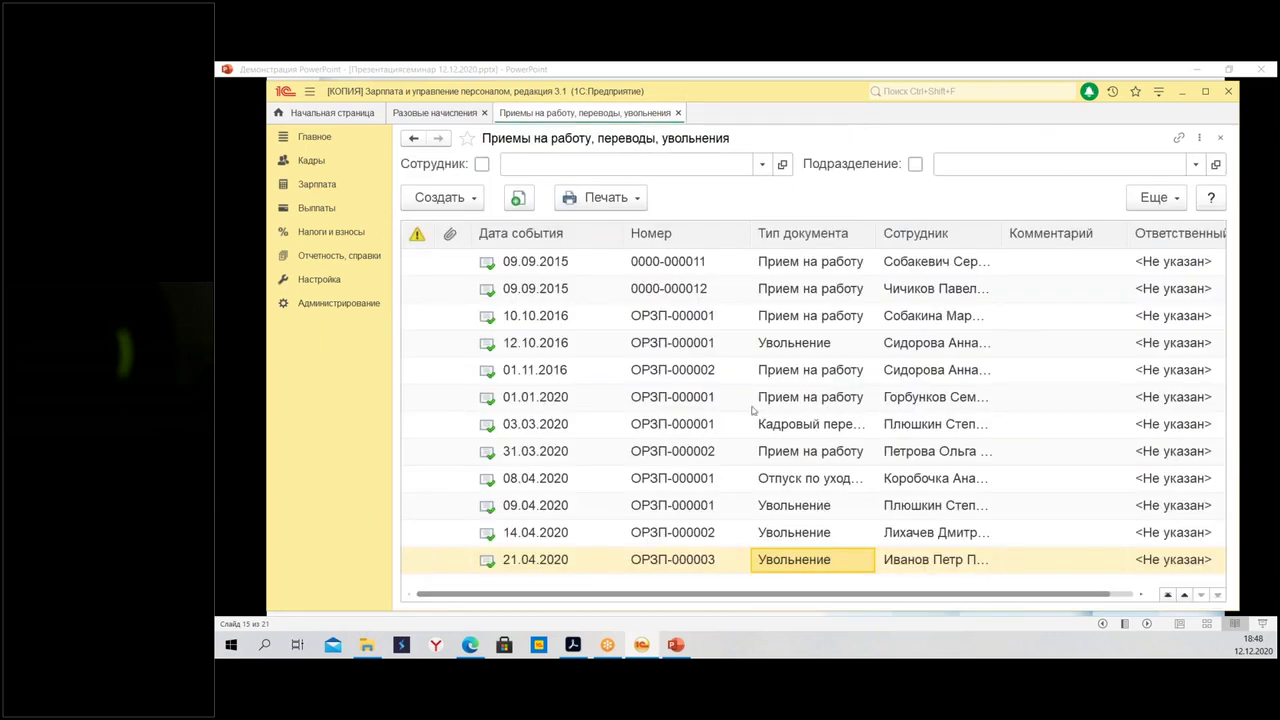
click(678, 113)
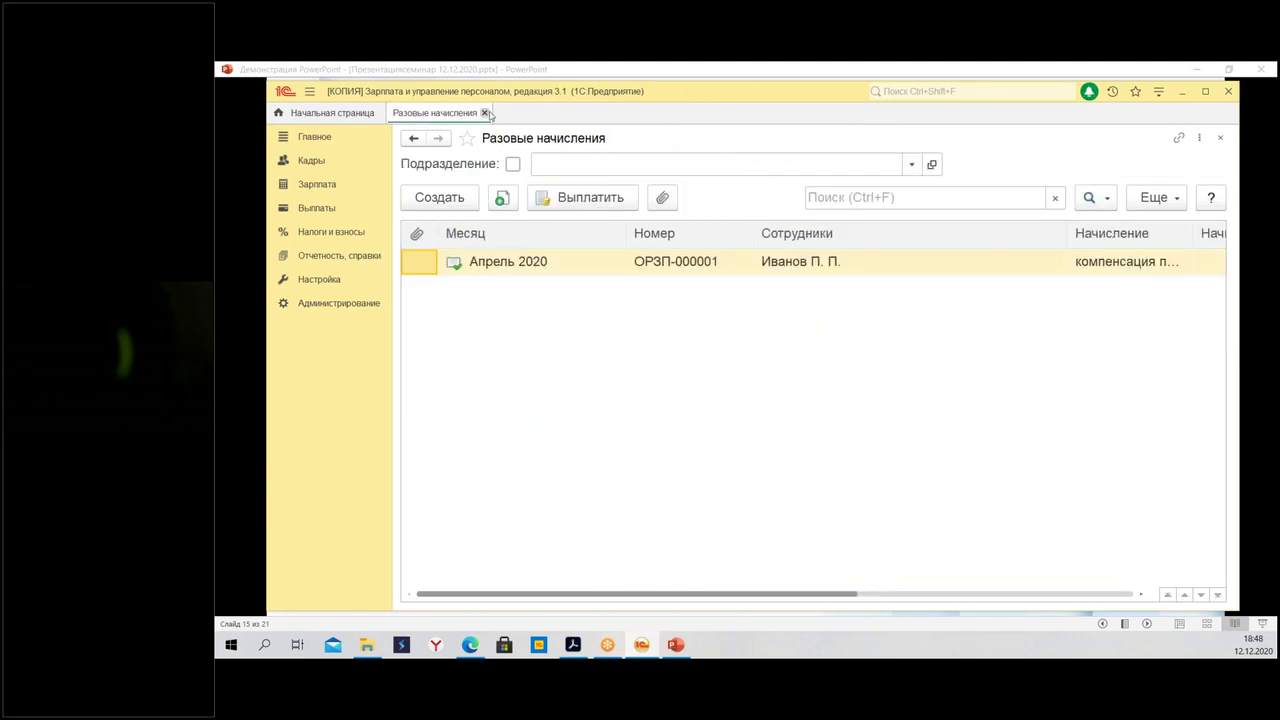
click(484, 113)
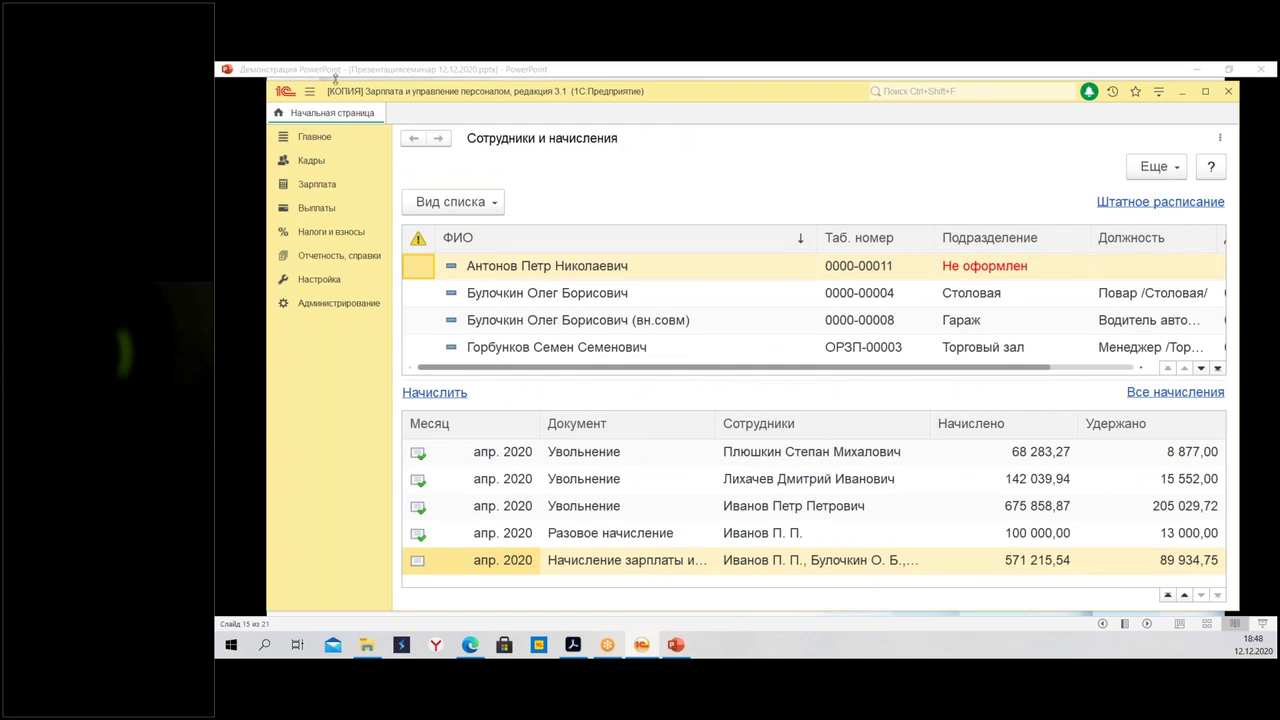
Reopen the April 2020 one-time accrual, review its payout amount and the accrual type's tax and contribution settings, and close it
click(330, 188)
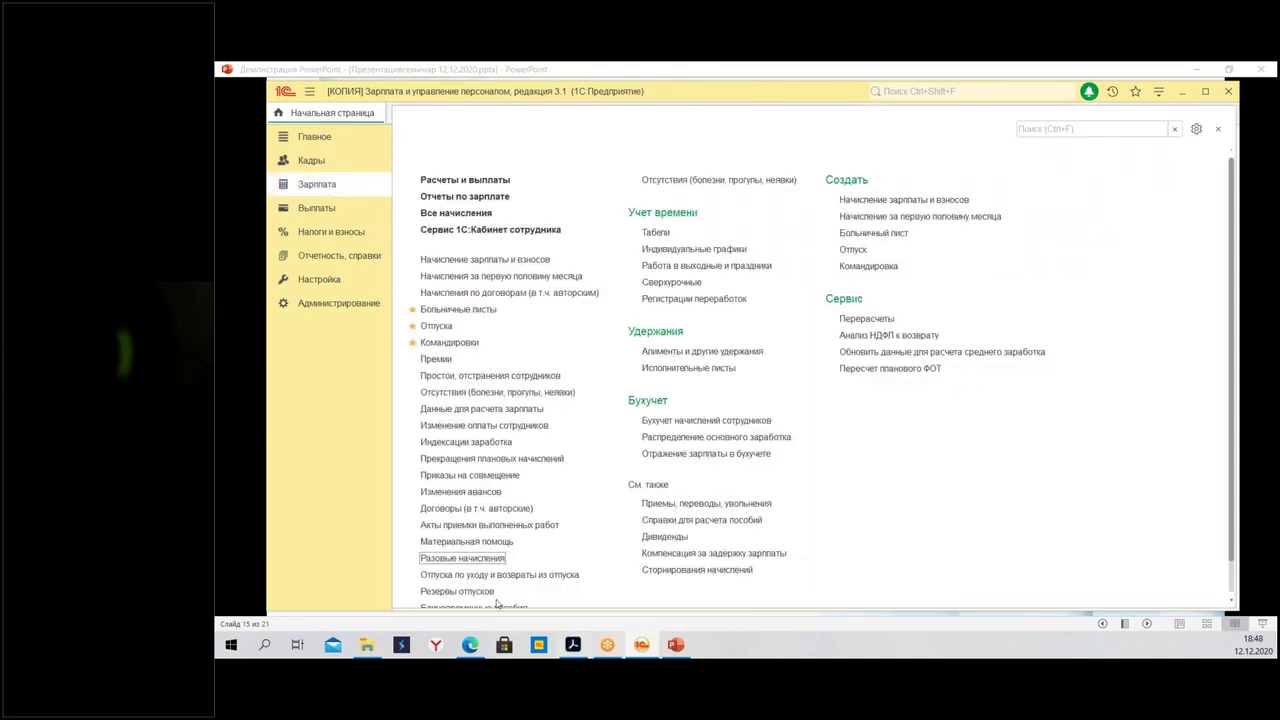
click(466, 558)
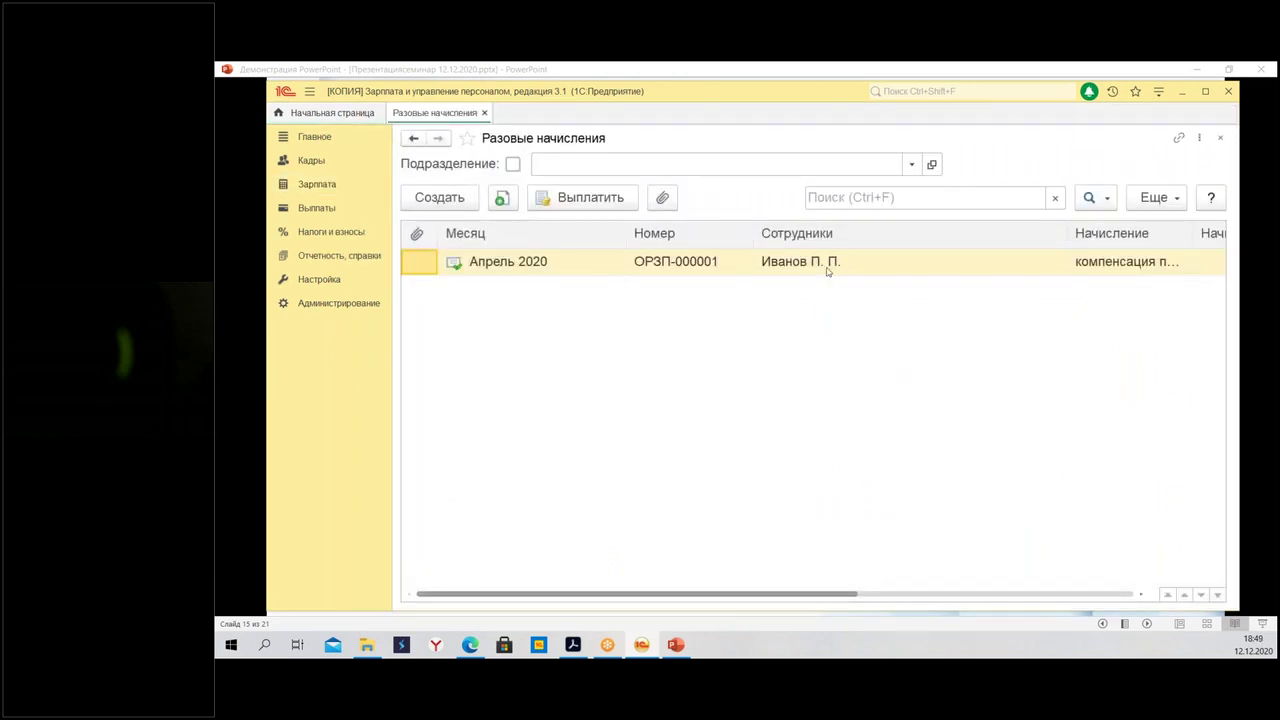
double_click(711, 266)
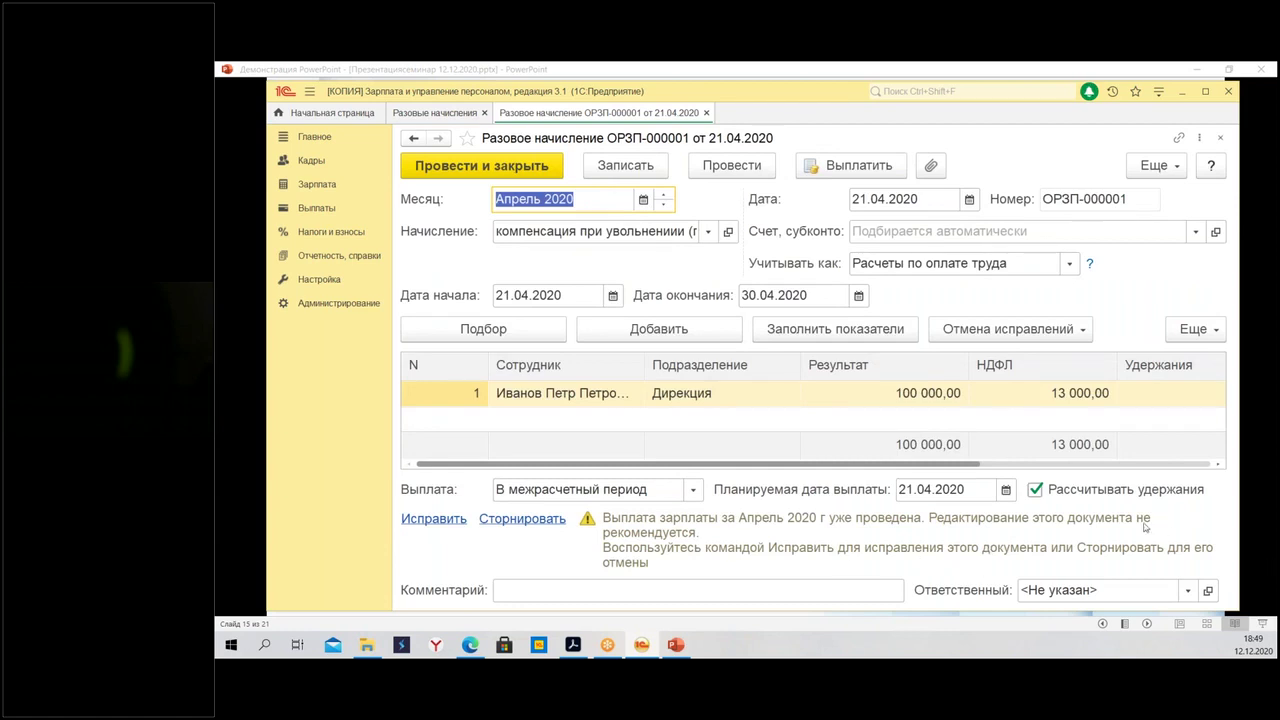
click(1169, 463)
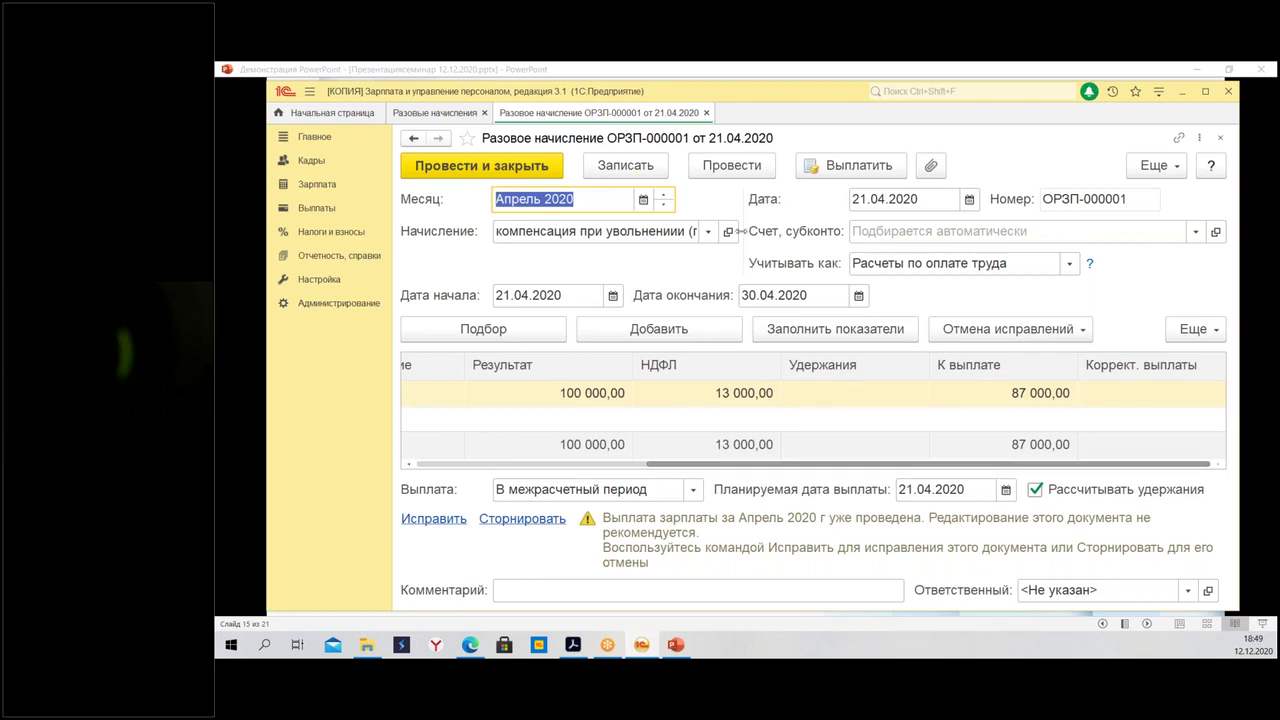
click(729, 232)
click(729, 232)
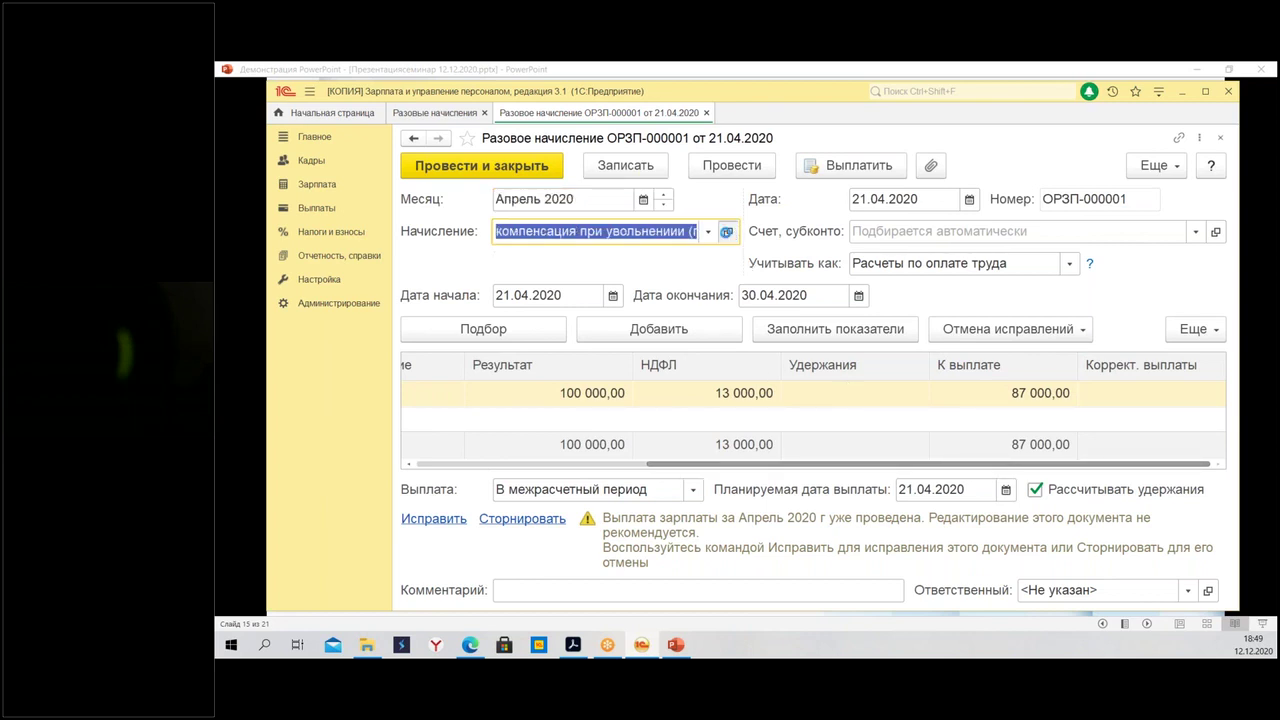
click(1027, 274)
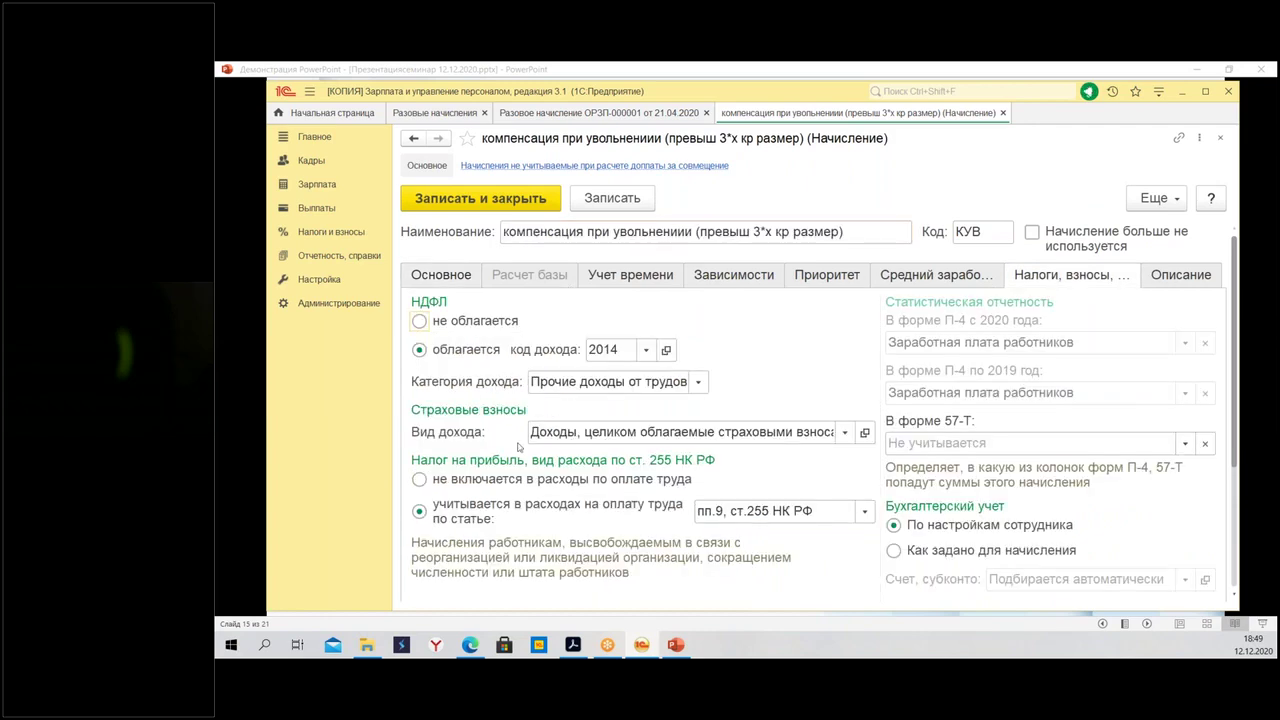
click(1219, 140)
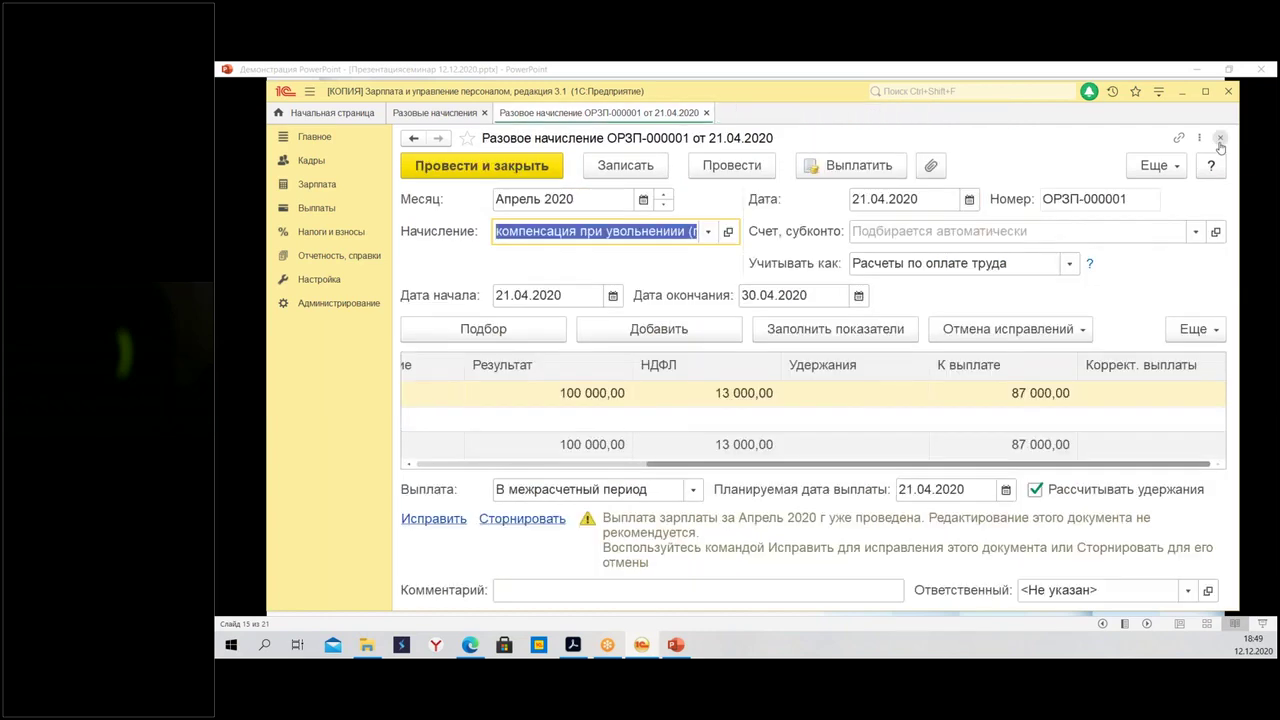
click(706, 113)
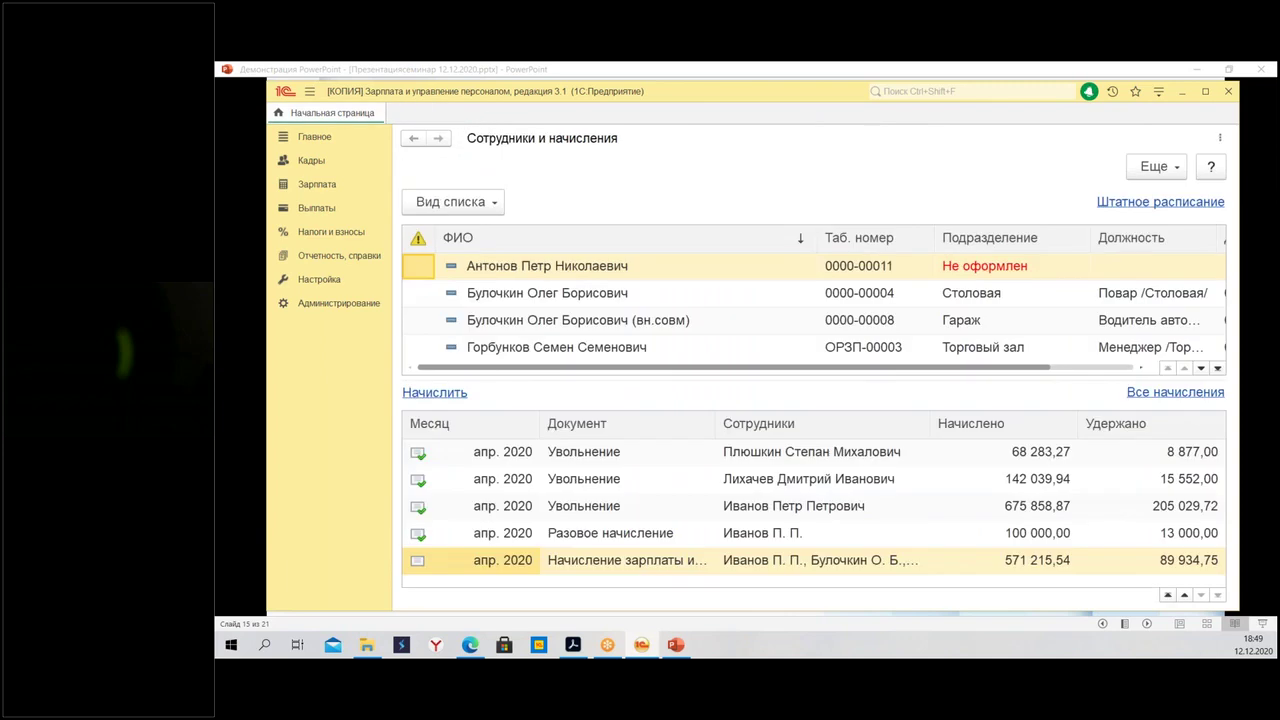
Open the "Начисление зарплаты и взносов" document dated 30.04.2020 and refill it for April 2020
click(326, 184)
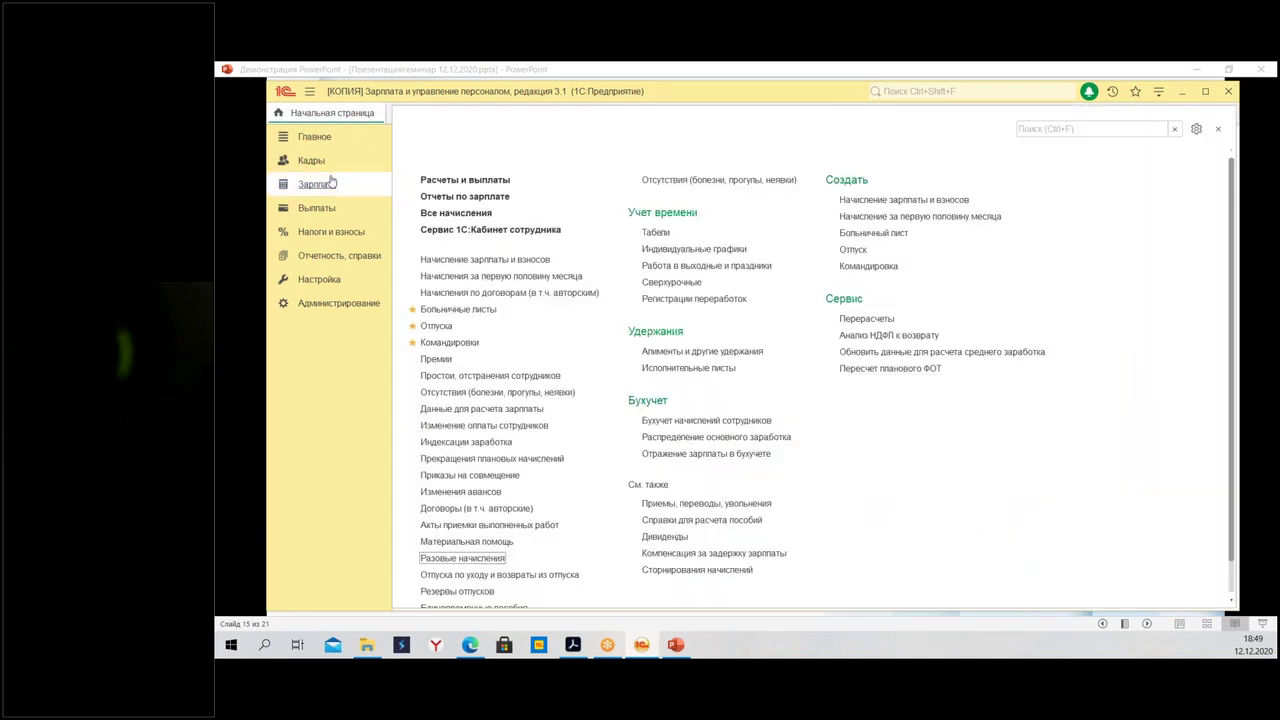
click(500, 260)
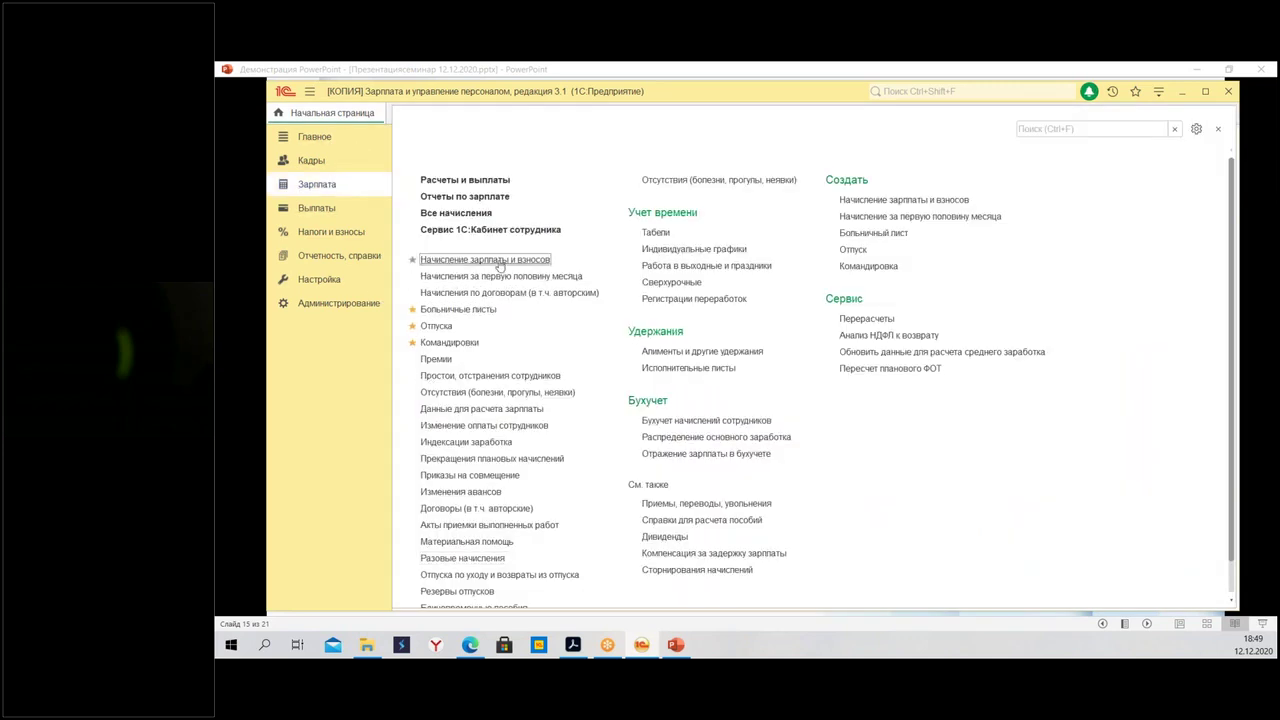
click(618, 378)
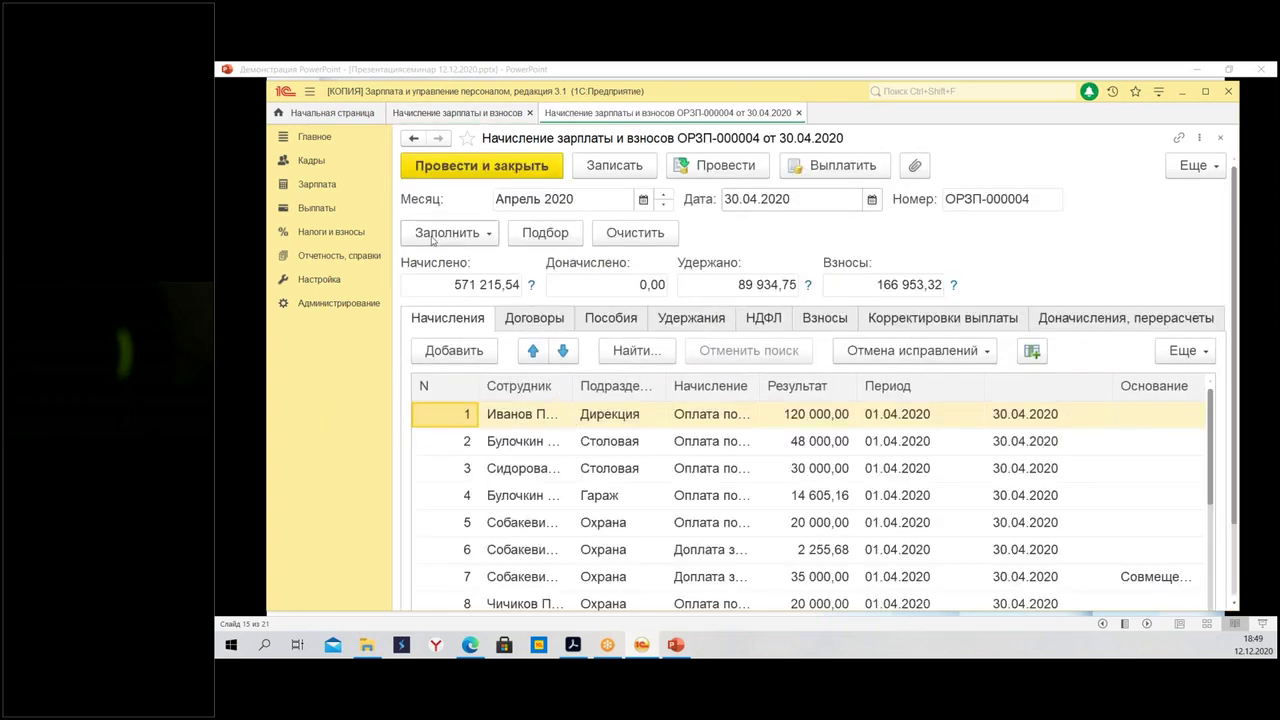
click(447, 232)
click(472, 261)
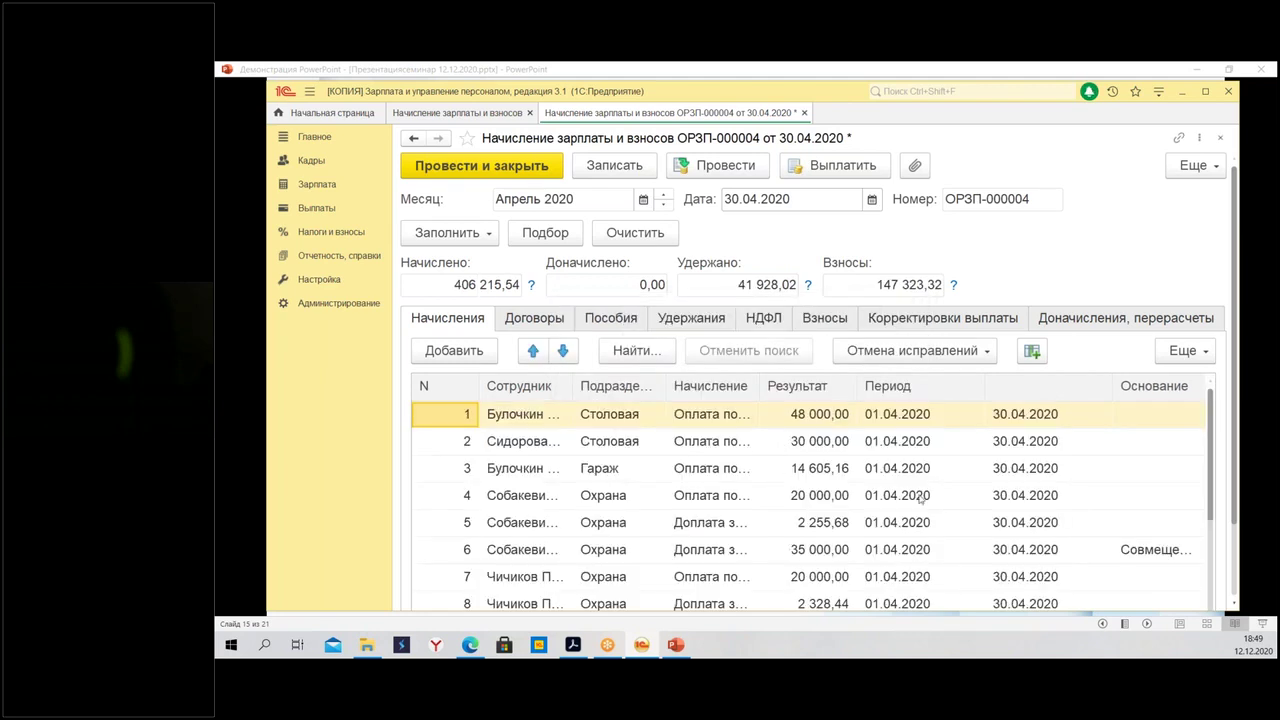
Sort the rows of the payroll document's accruals table by employee in ascending order
scroll(655, 548, down, 3)
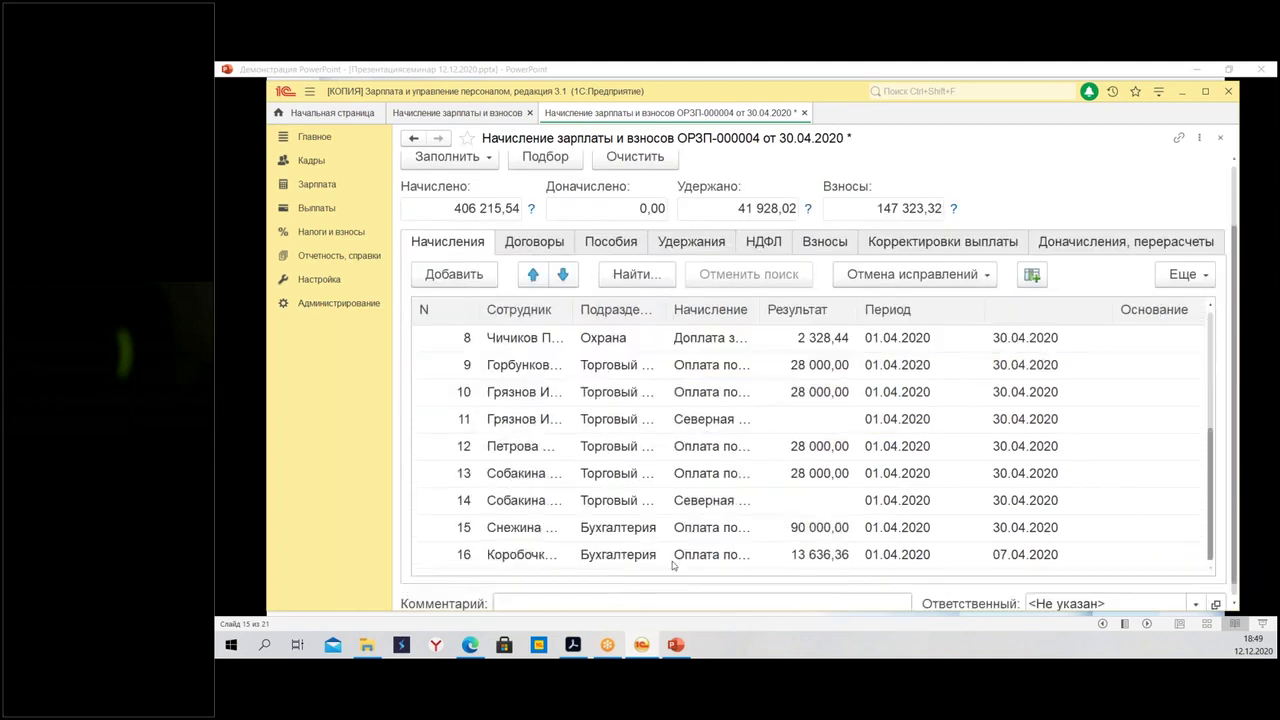
scroll(673, 565, up, 5)
click(1190, 352)
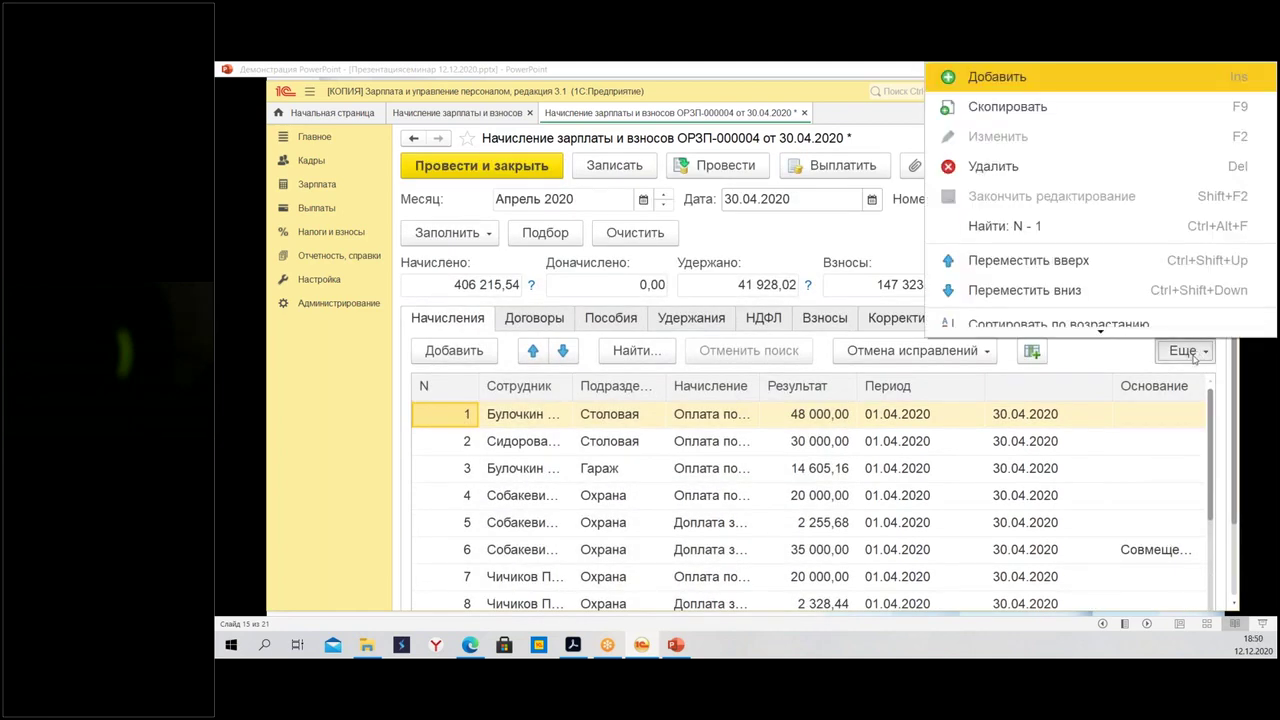
click(1041, 316)
click(526, 448)
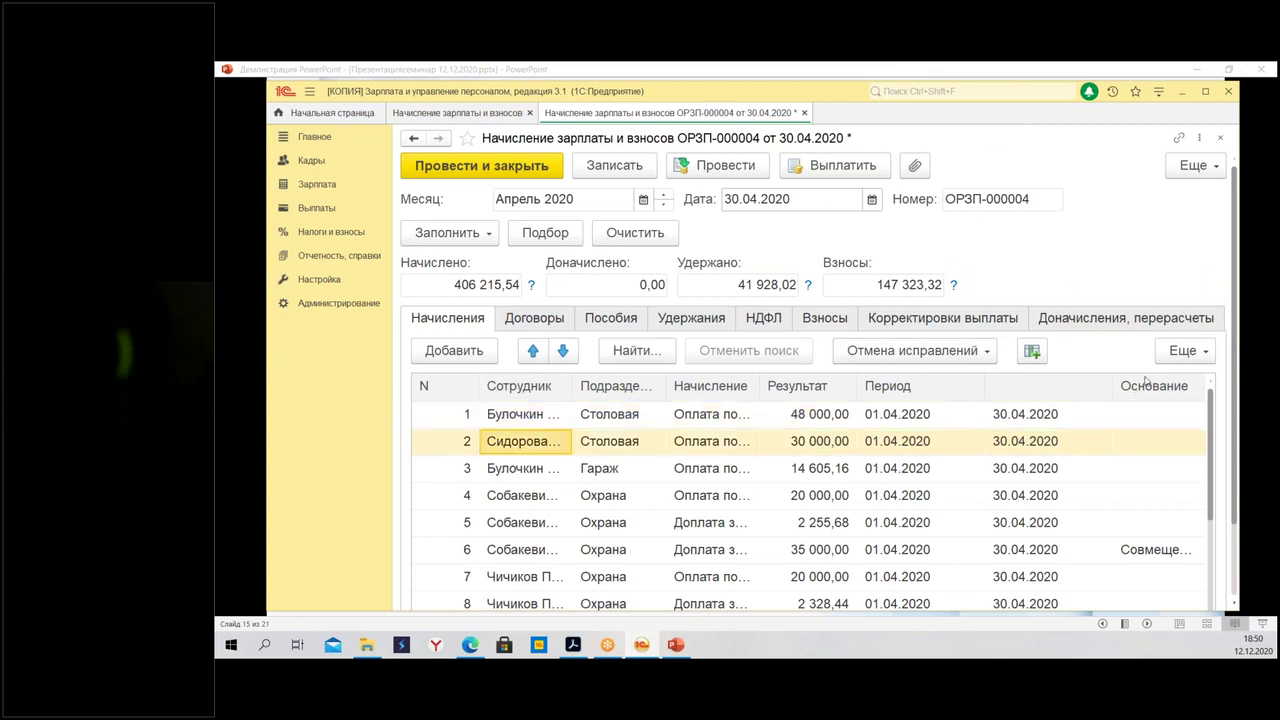
click(1165, 356)
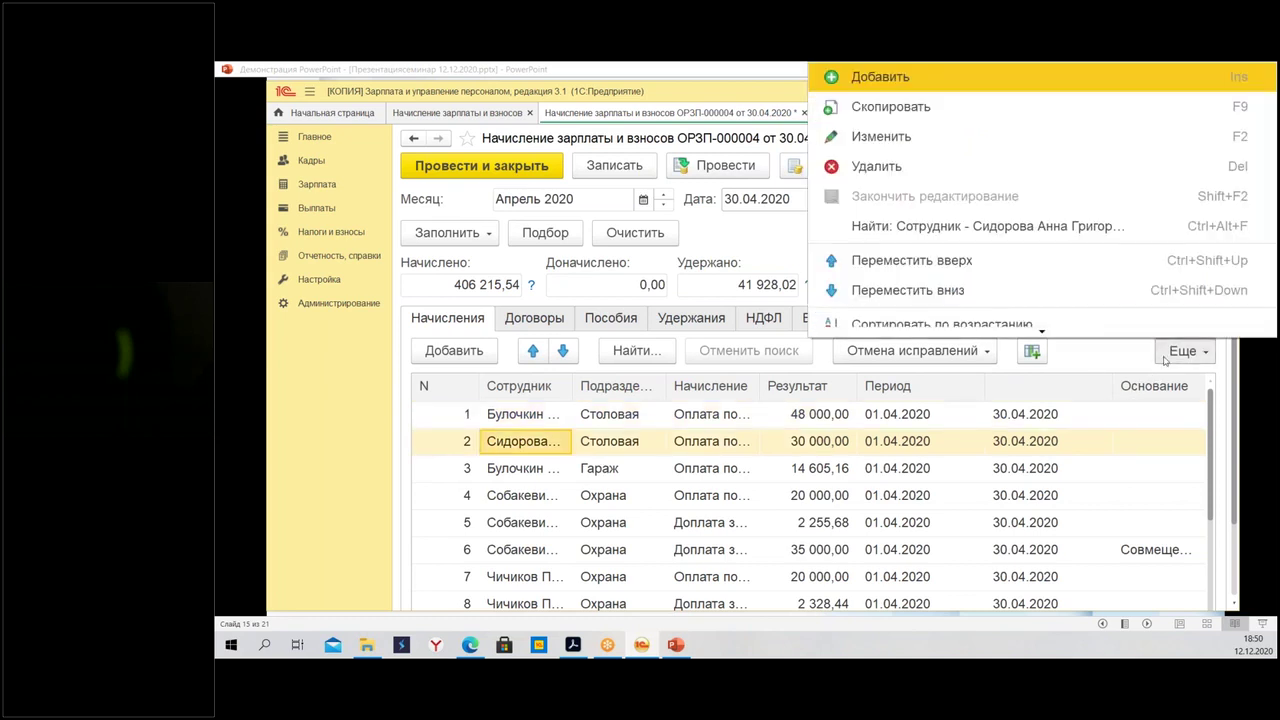
scroll(938, 264, down, 2)
click(940, 252)
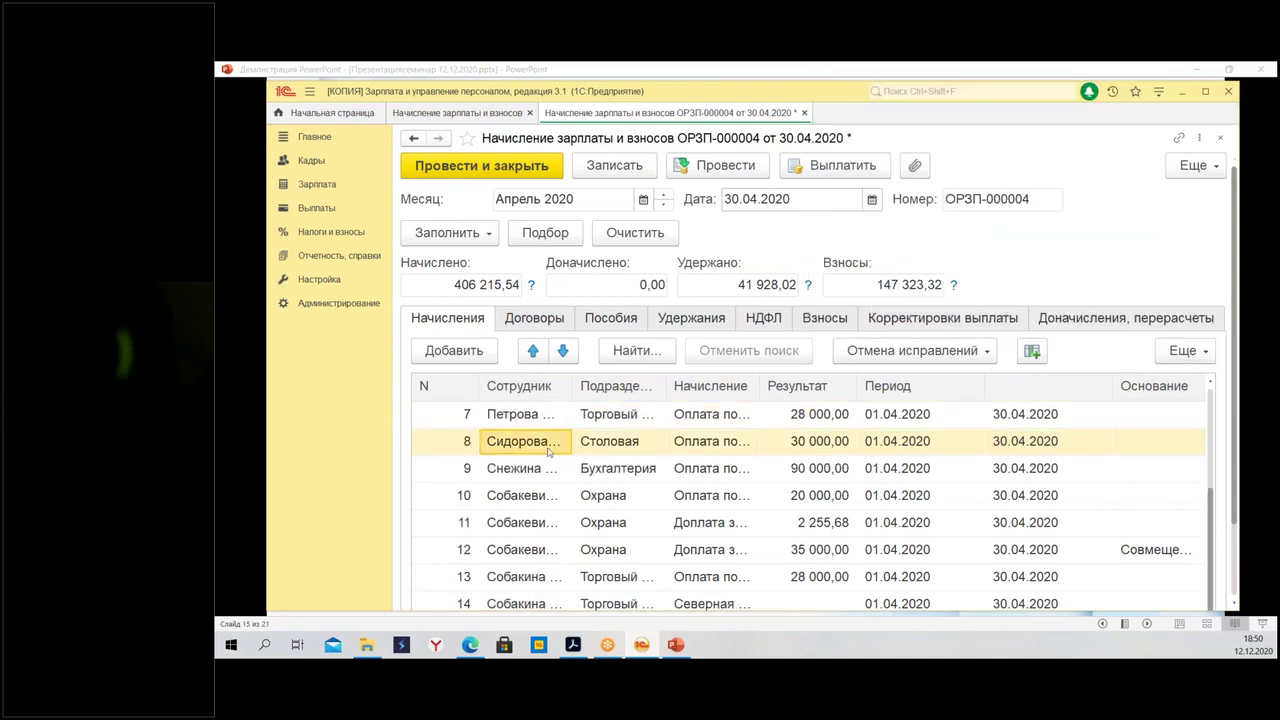
Check the sorted accrual rows for the dismissed employee and examine the payroll document's deductions
scroll(548, 452, up, 2)
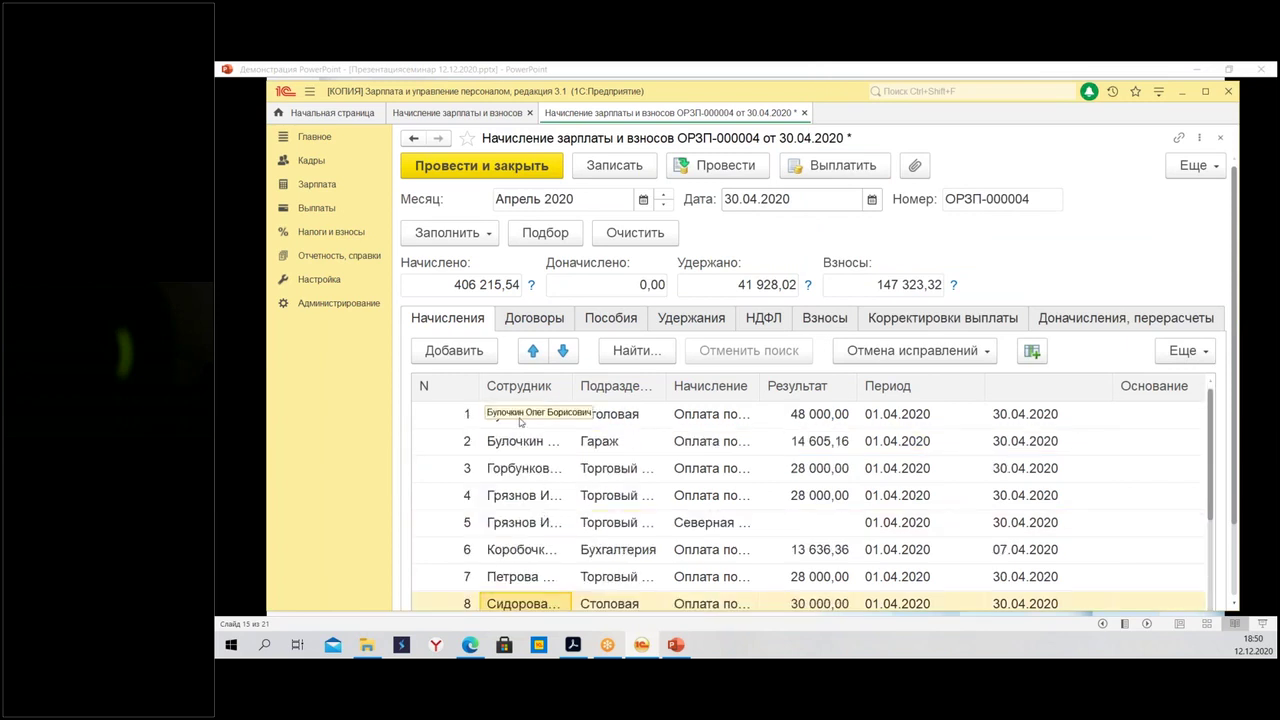
click(519, 422)
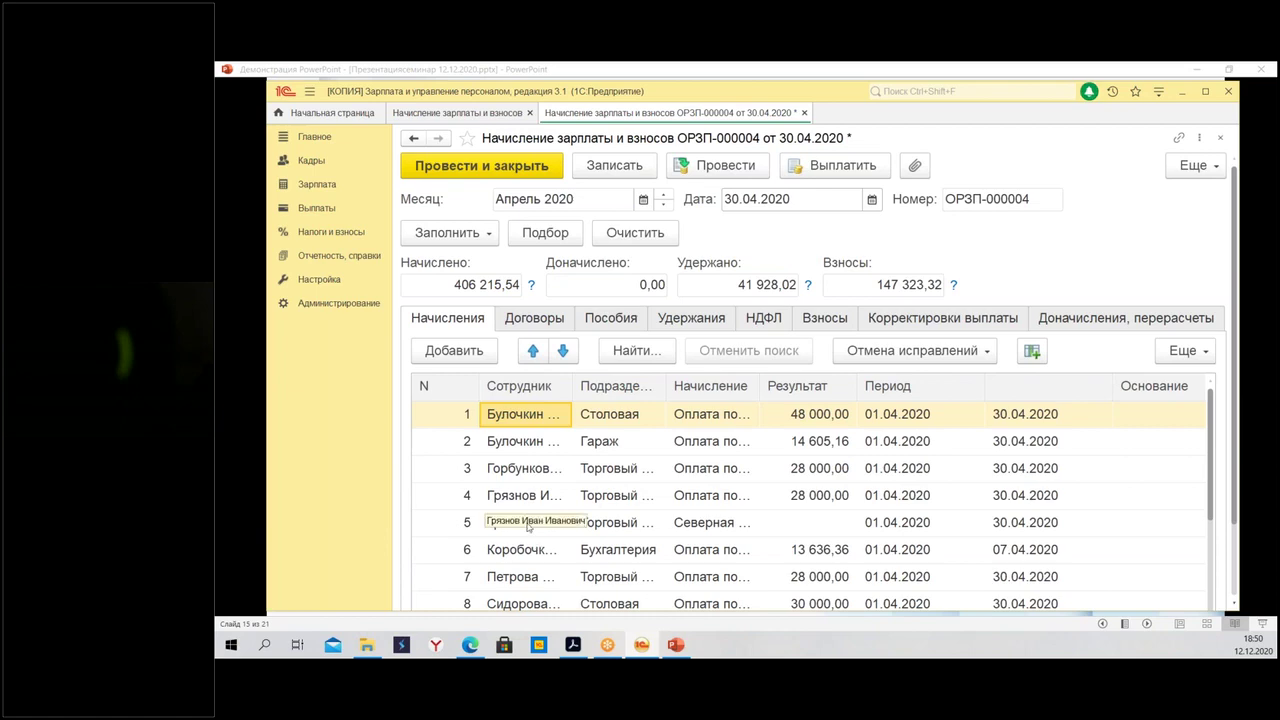
scroll(530, 530, down, 2)
scroll(533, 544, down, 2)
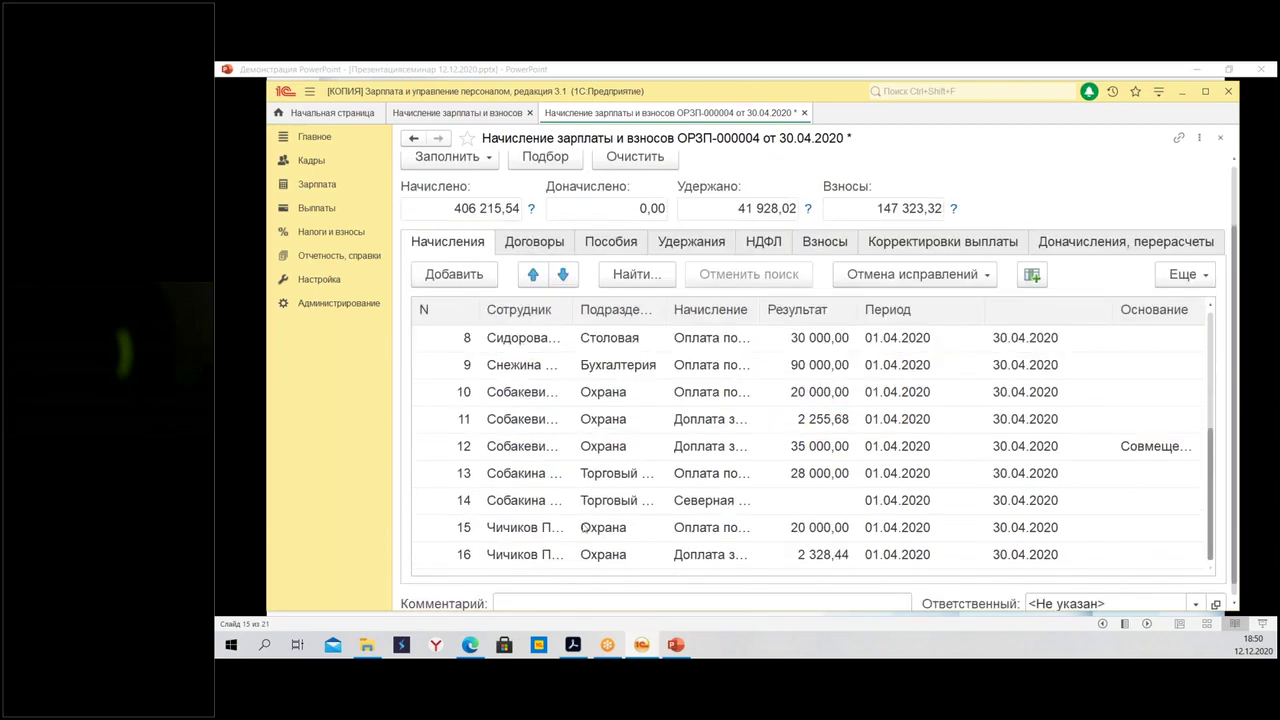
scroll(585, 520, up, 4)
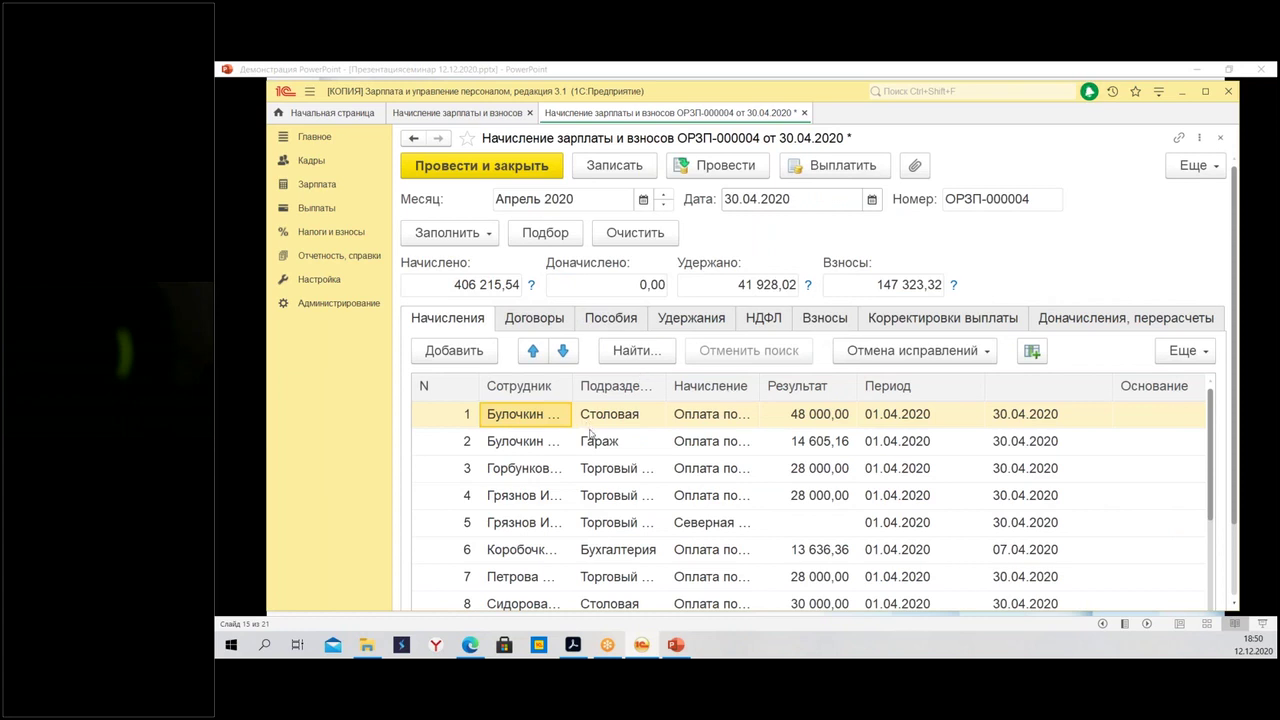
click(691, 318)
scroll(690, 318, down, 2)
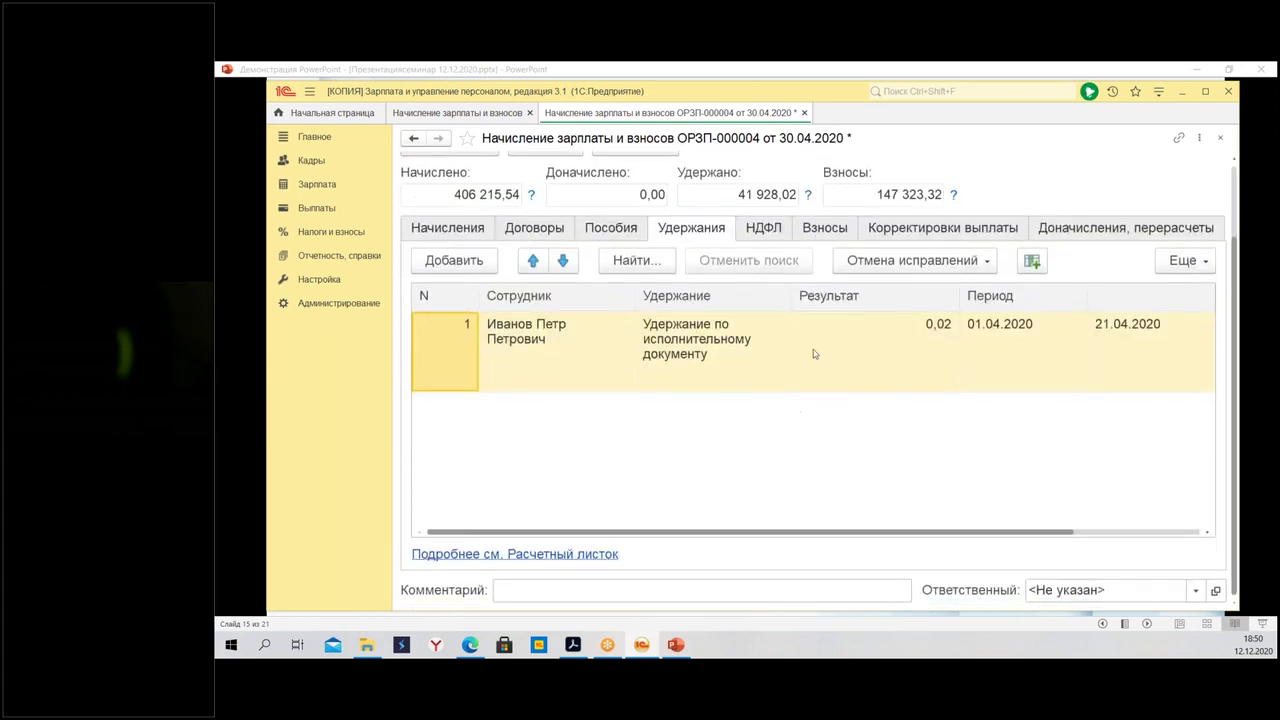
drag(899, 542, 1141, 551)
scroll(741, 341, up, 2)
Sort the payroll document's НДФЛ table by employee in ascending order
click(763, 318)
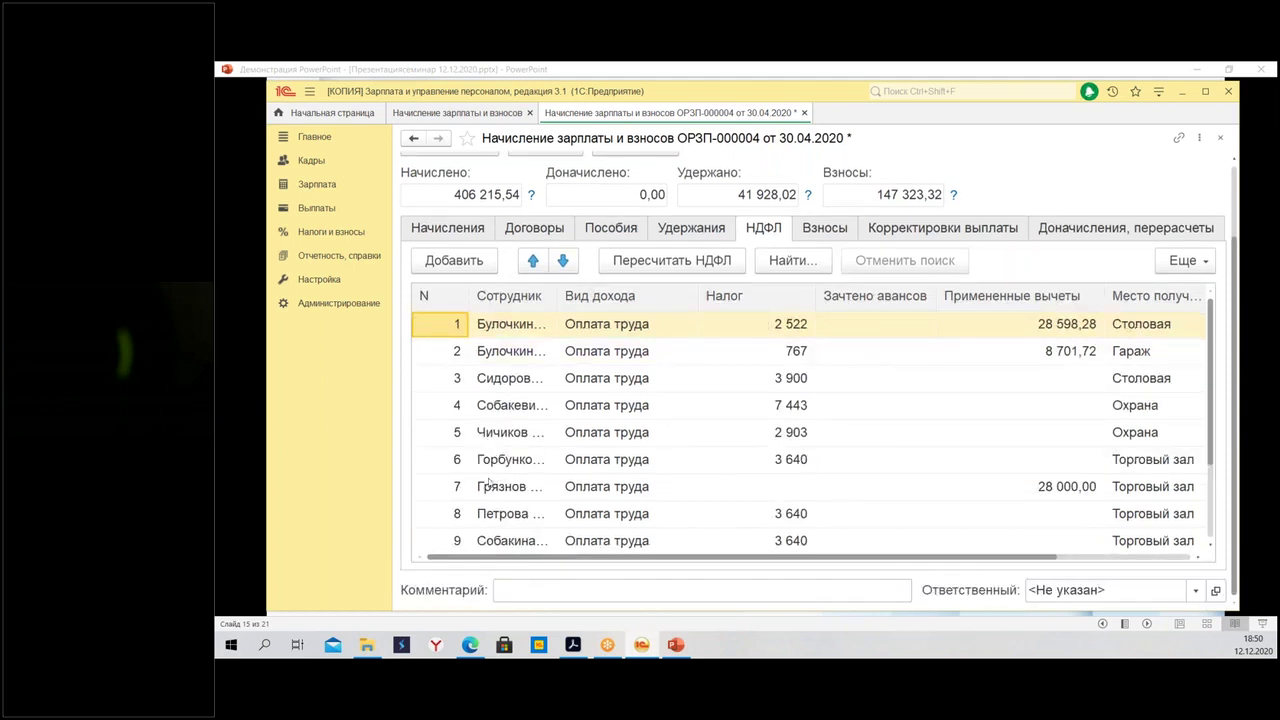
scroll(531, 459, down, 2)
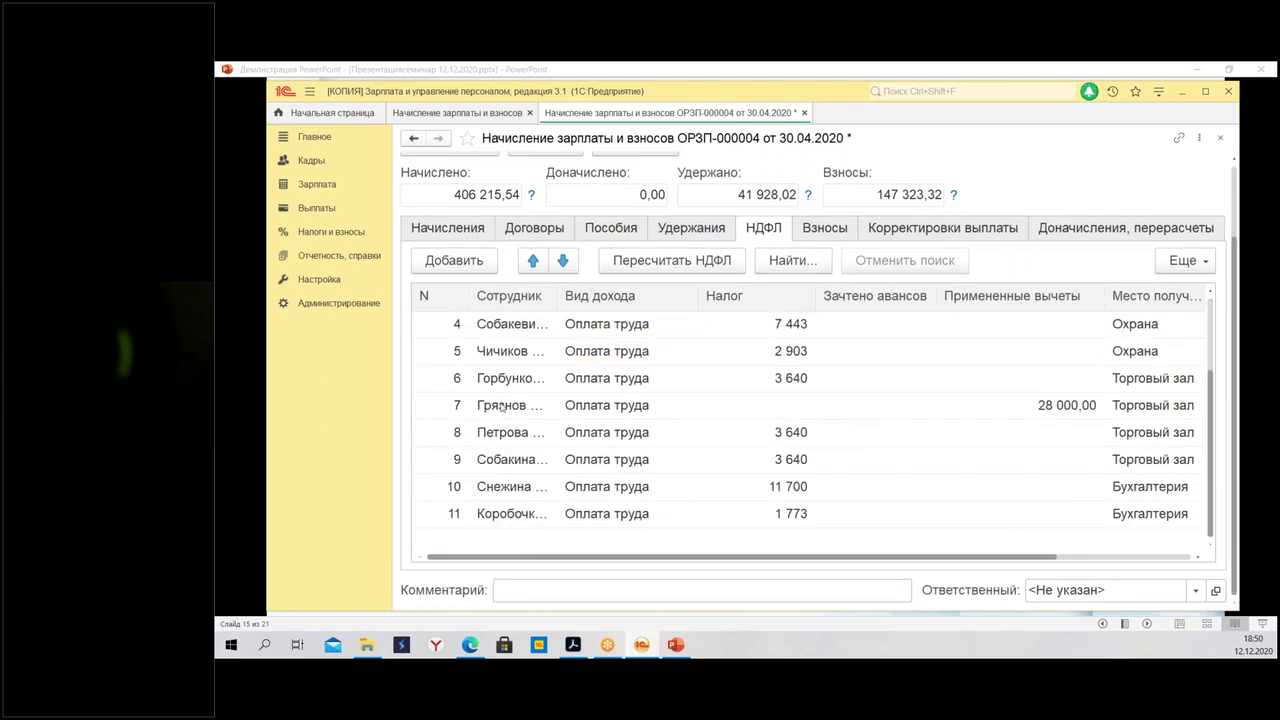
click(505, 406)
click(1180, 260)
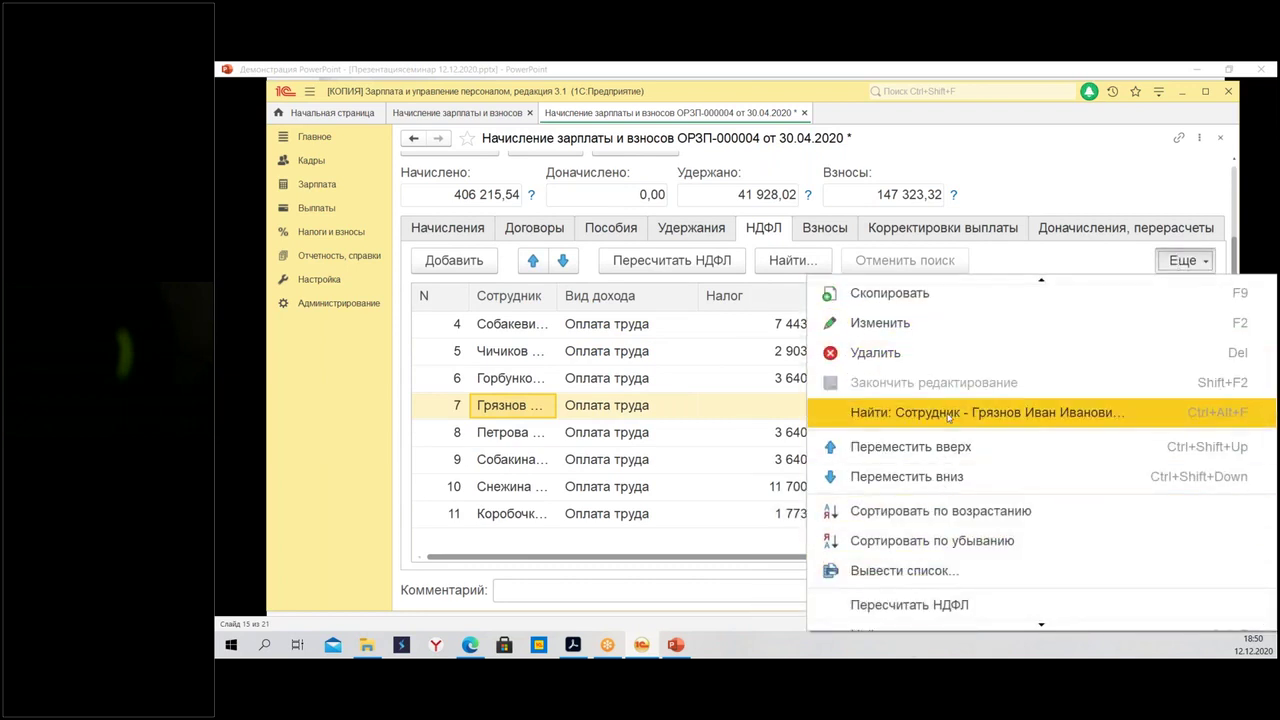
scroll(948, 455, down, 3)
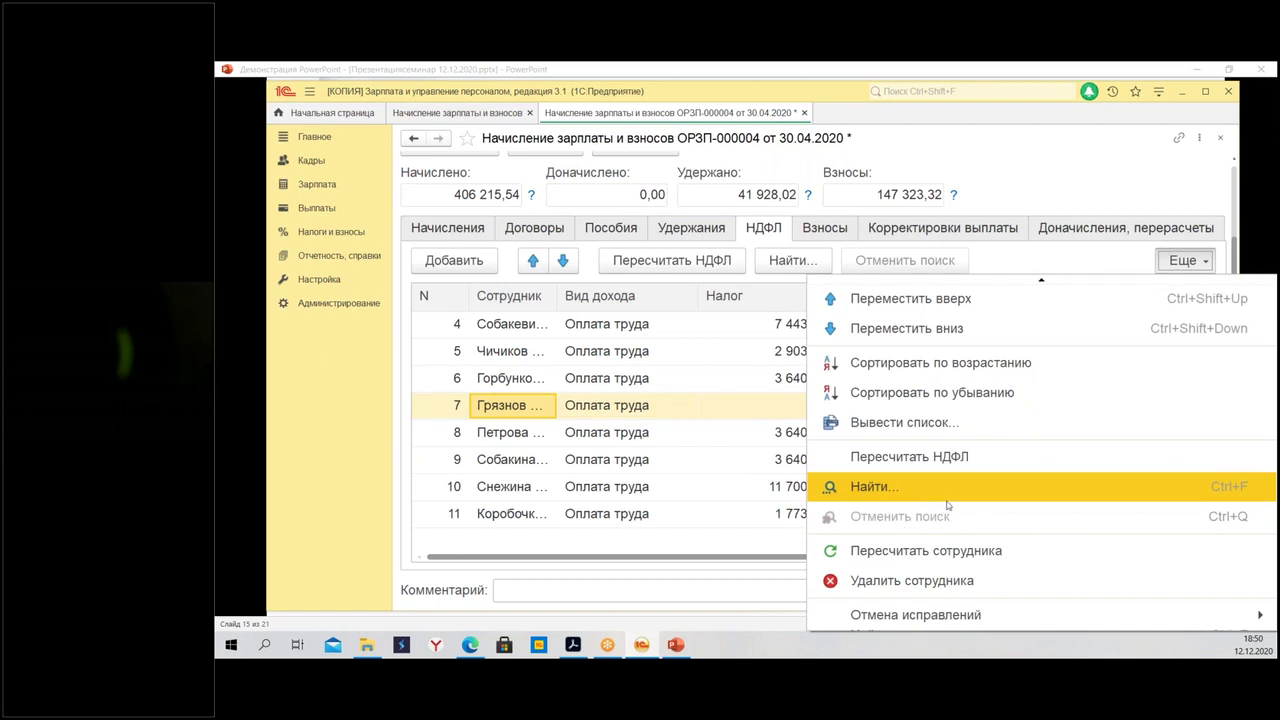
click(904, 363)
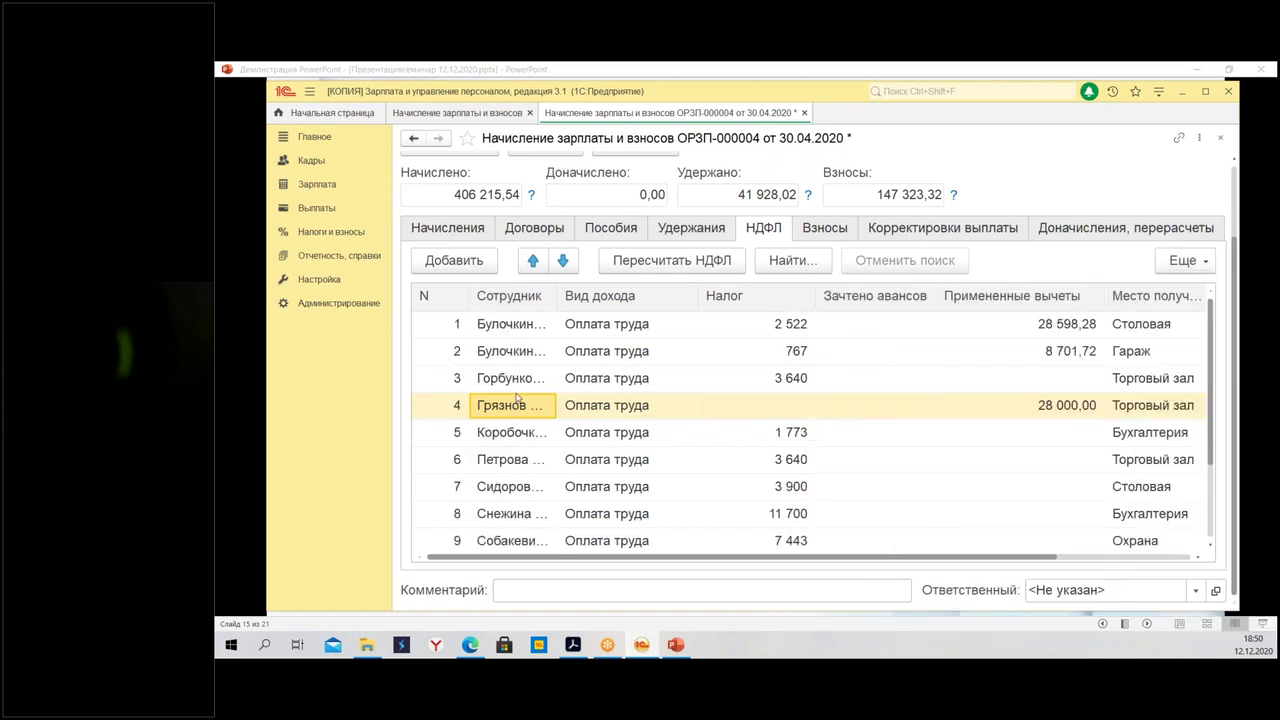
Examine the employees' insurance contributions for April 2020 in the payroll document
scroll(521, 496, up, 3)
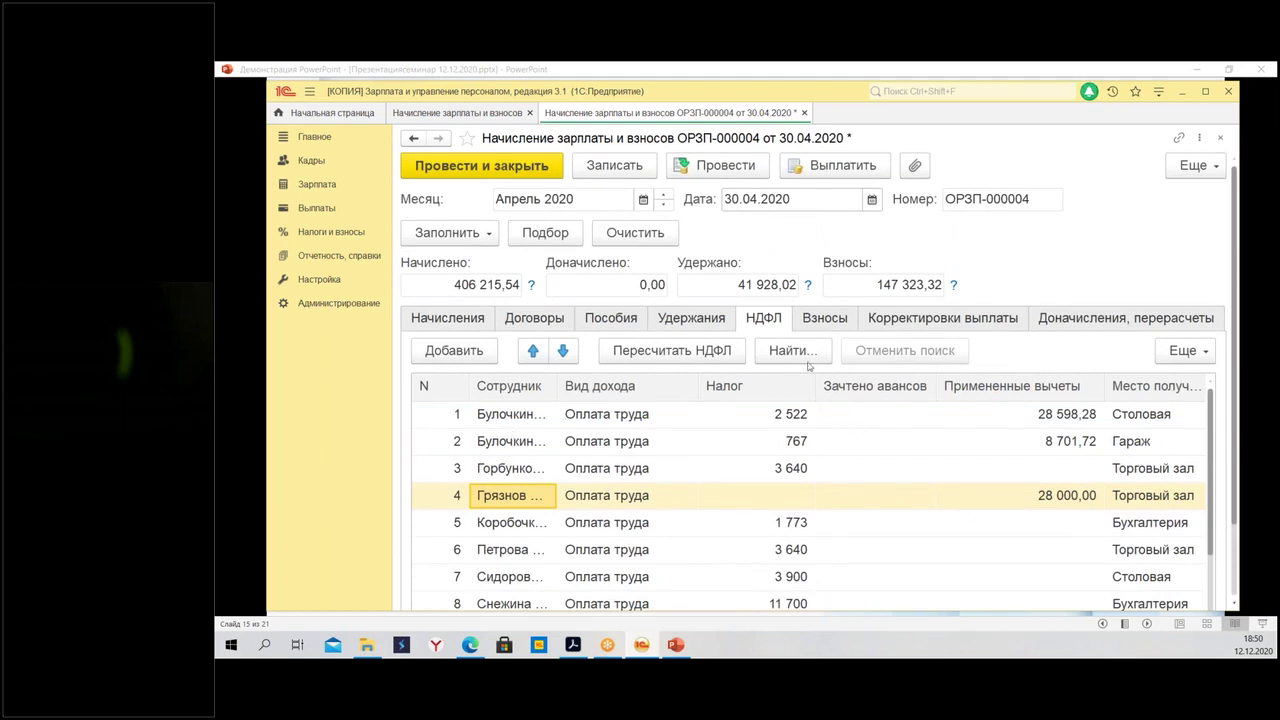
click(829, 318)
scroll(730, 488, down, 3)
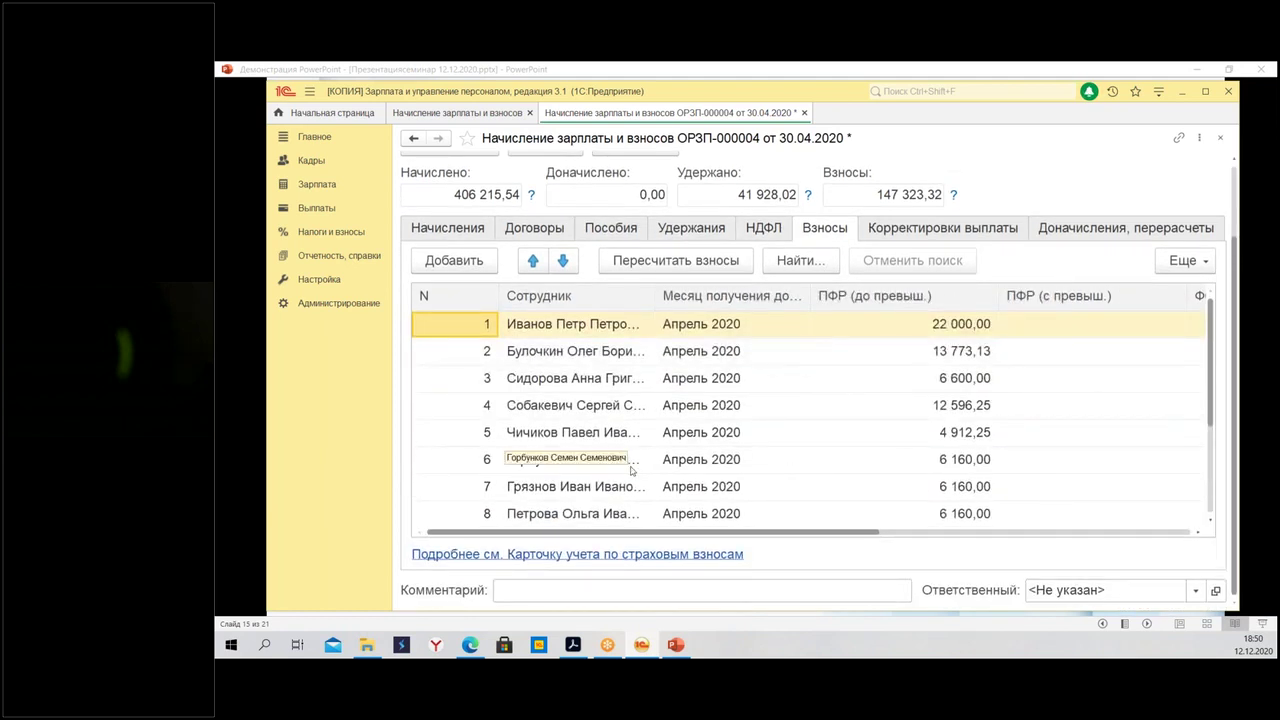
Check the dismissed employee's ФСС and ФФОМС contributions, and post and close the April 2020 payroll document
click(607, 326)
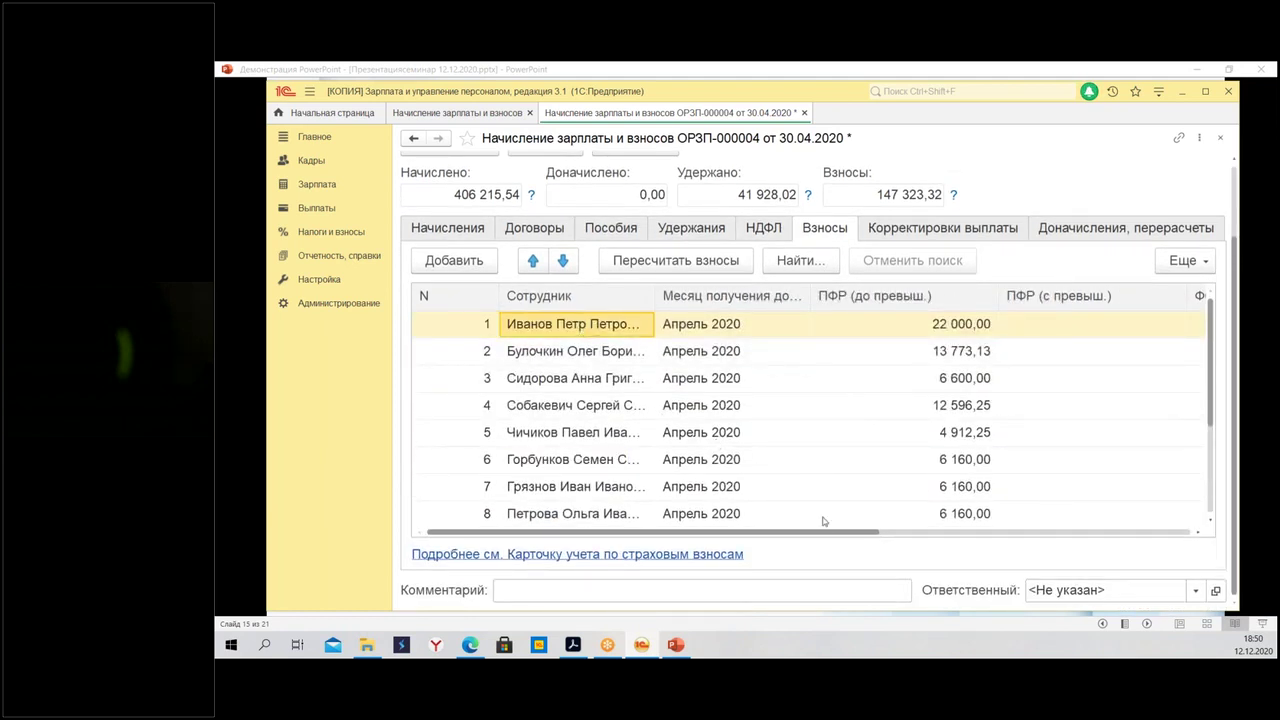
drag(709, 540, 1154, 553)
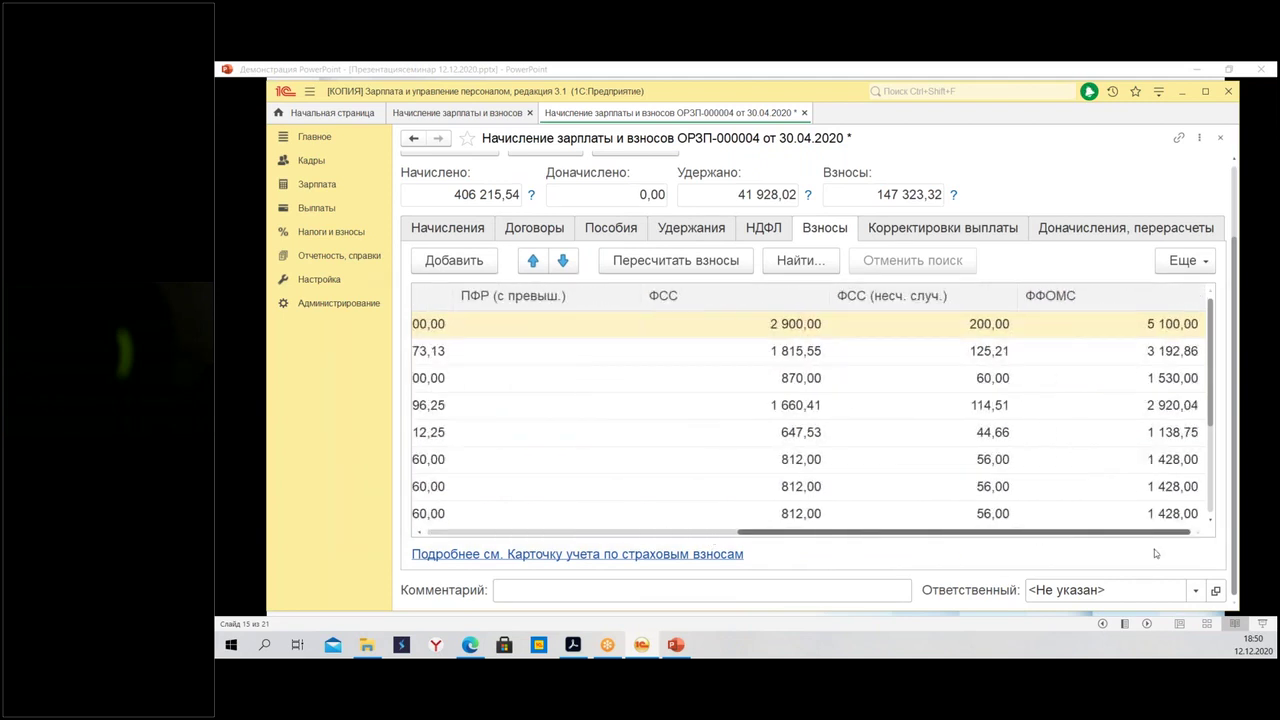
click(588, 332)
click(715, 332)
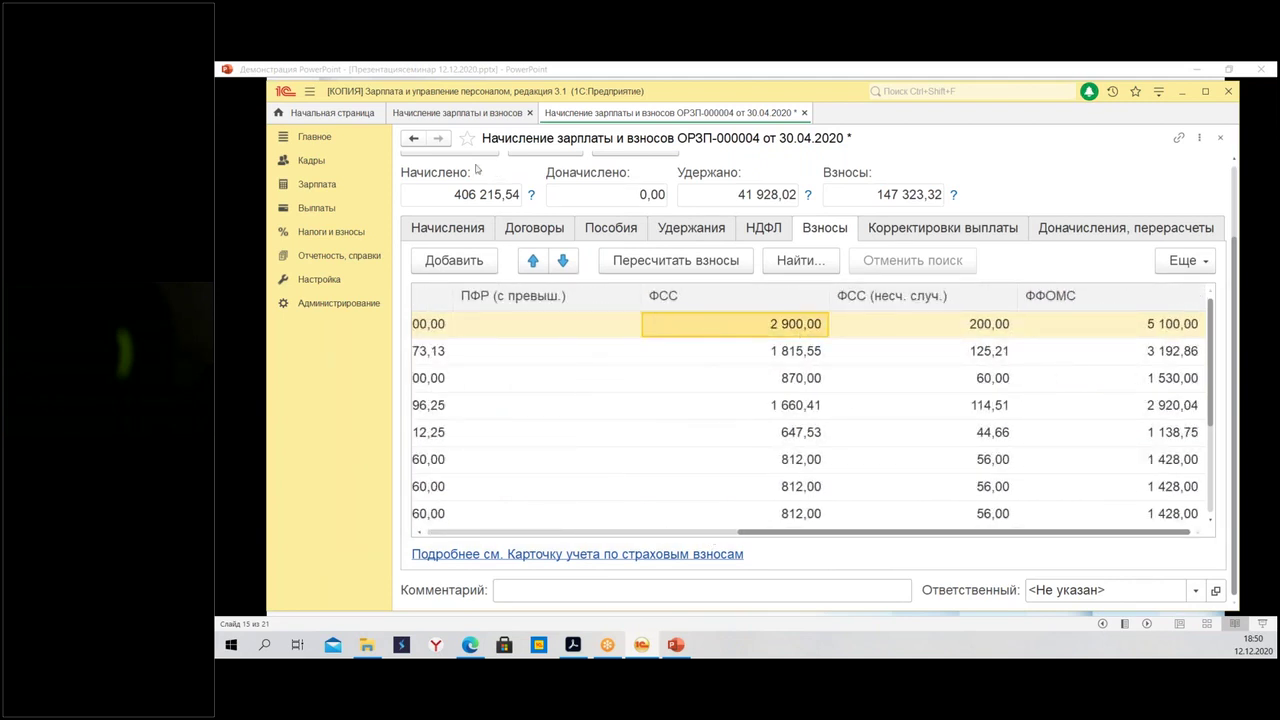
scroll(477, 170, up, 2)
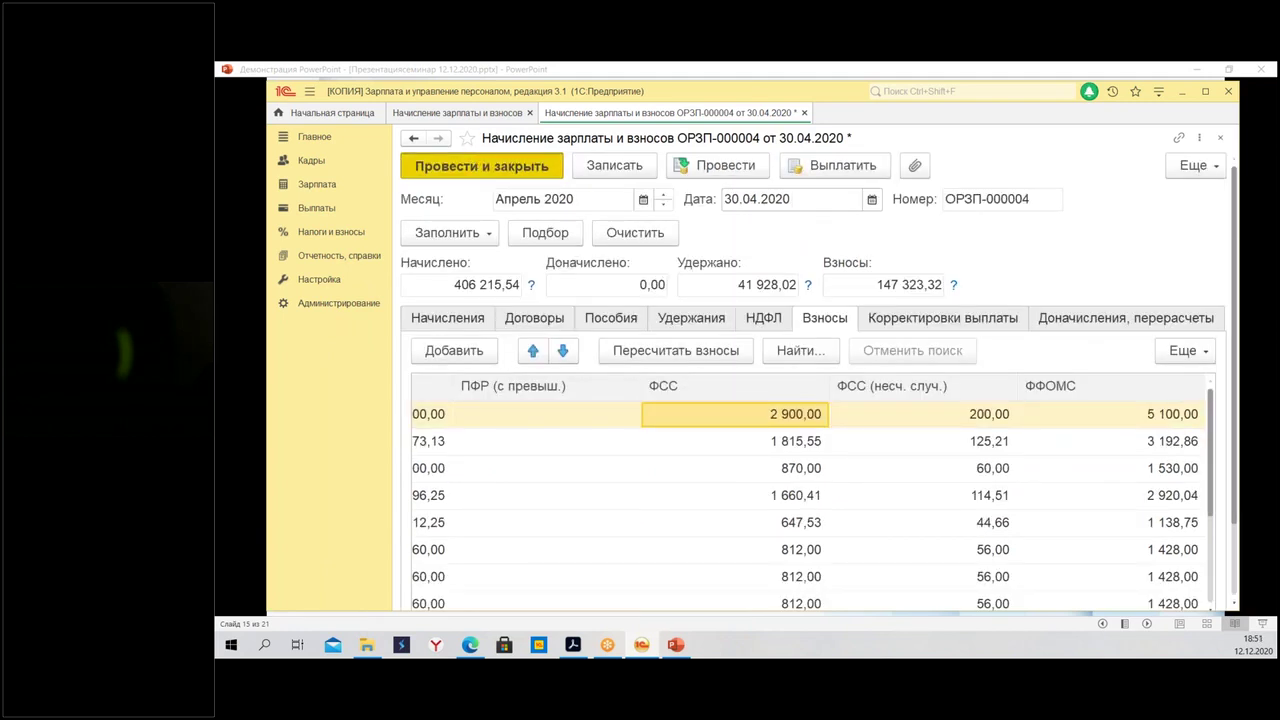
click(481, 165)
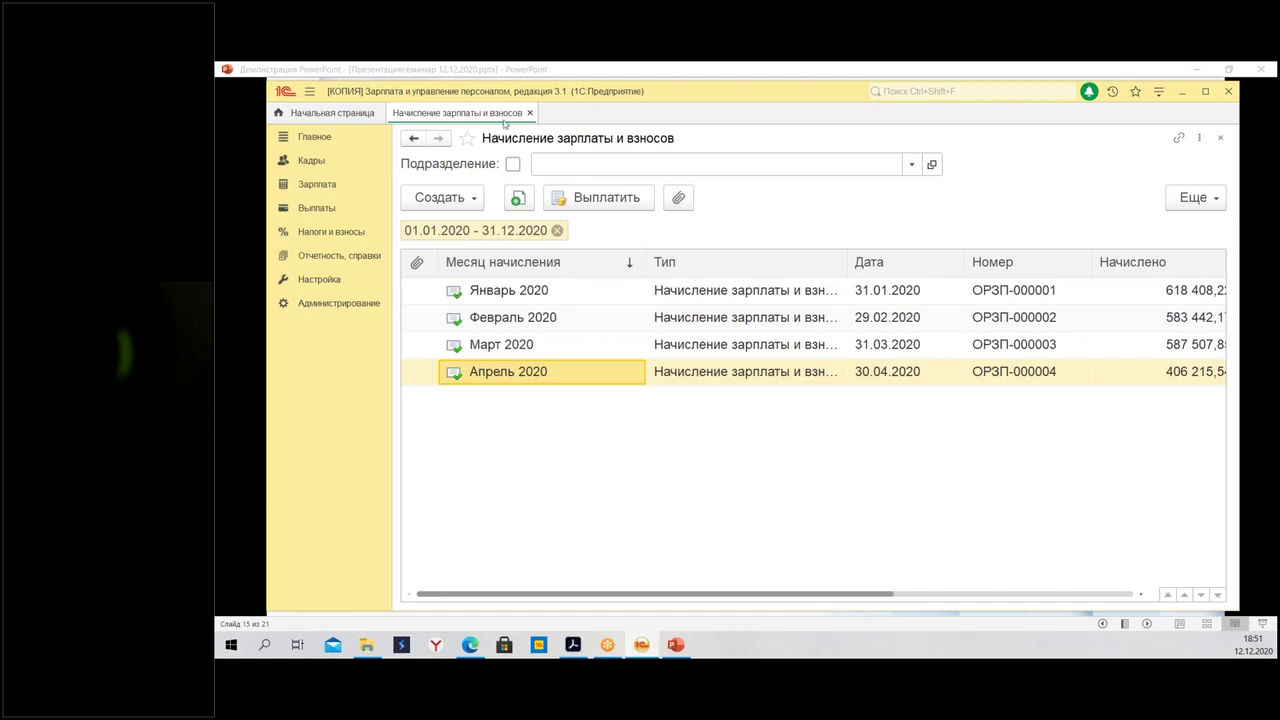
Open the dismissal document dated 21.04.2020 and examine its severance pay days and accruals
click(311, 160)
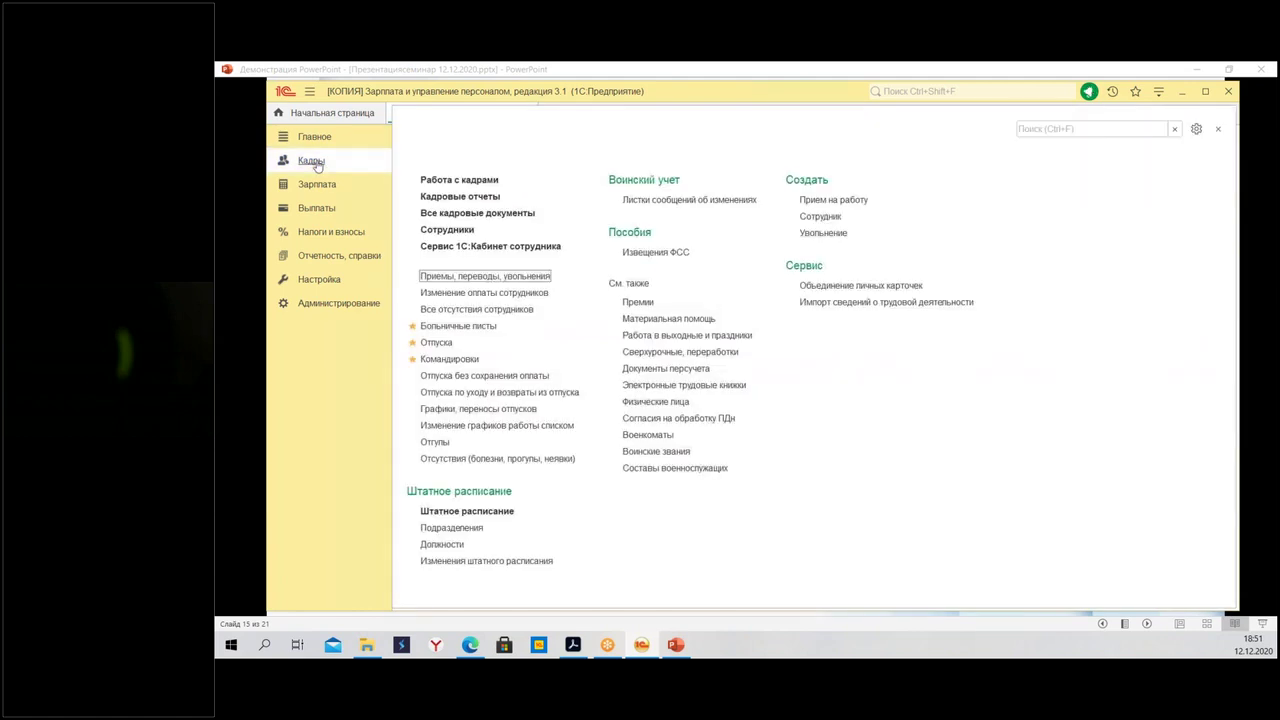
click(500, 278)
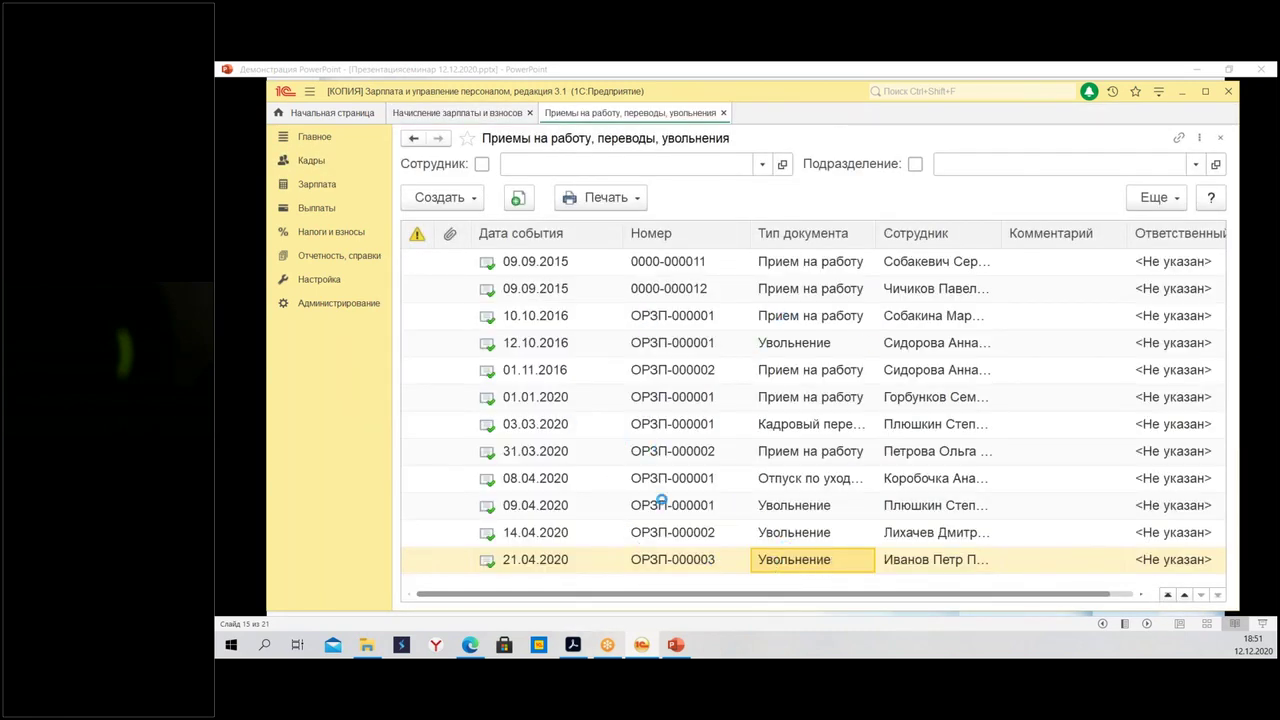
key(Return)
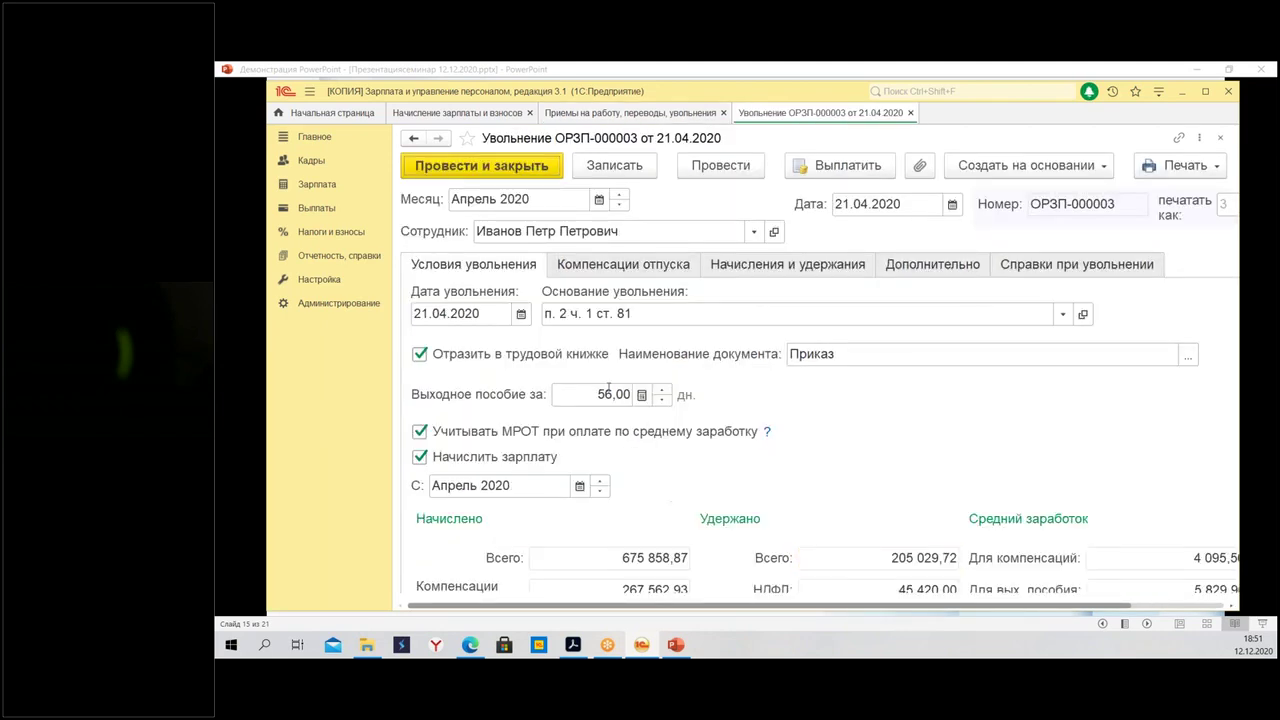
click(579, 394)
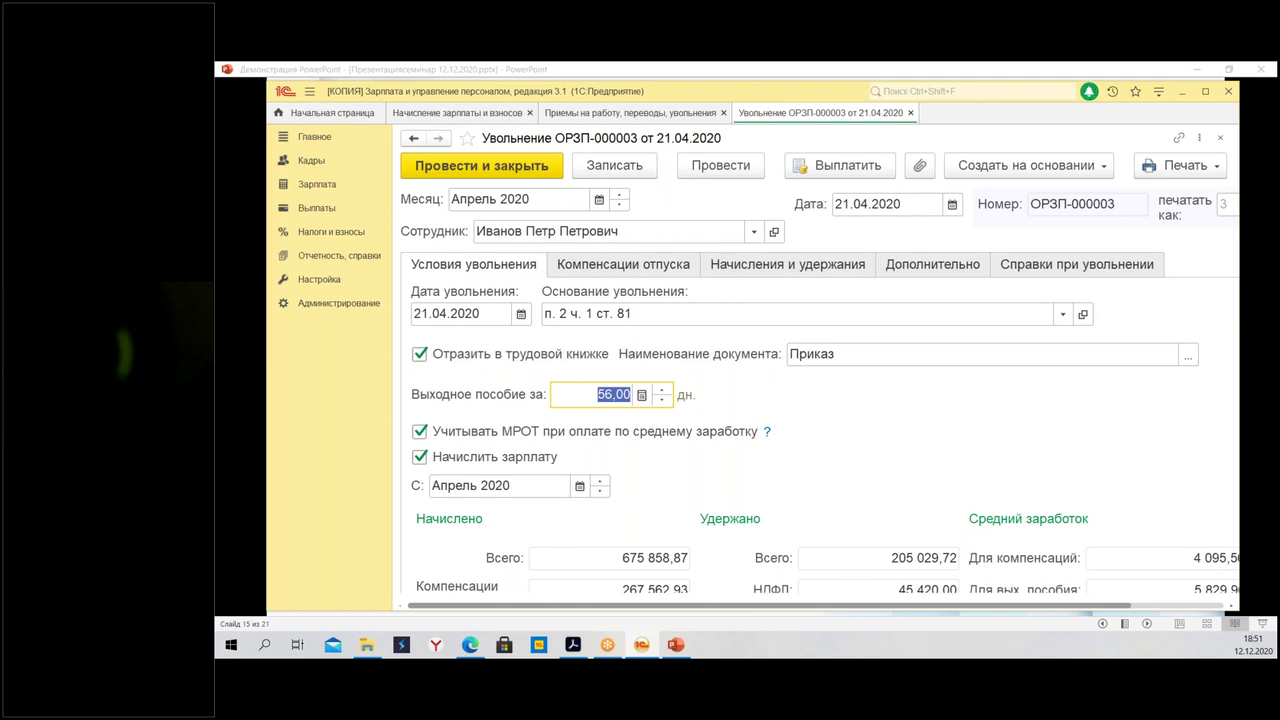
click(643, 272)
click(814, 264)
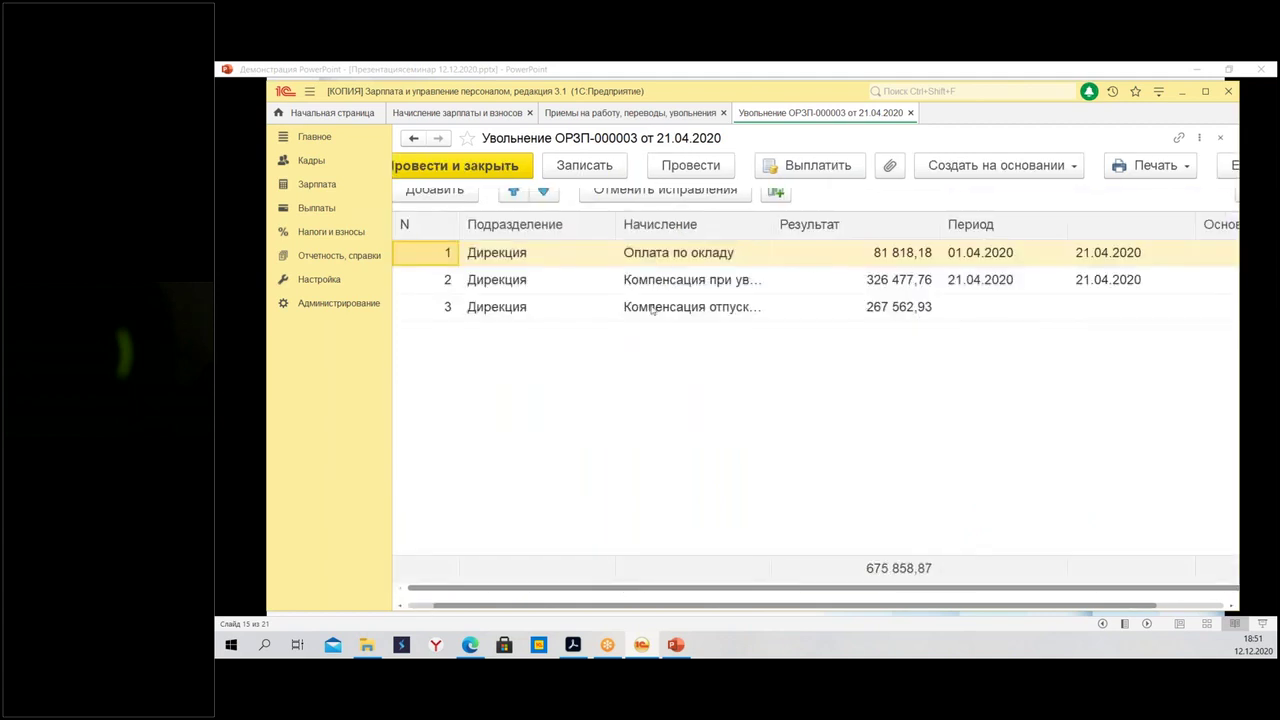
Examine the writ-based deduction and payment agent fee in the dismissal document, and close it
scroll(706, 369, up, 2)
click(595, 296)
scroll(635, 386, down, 2)
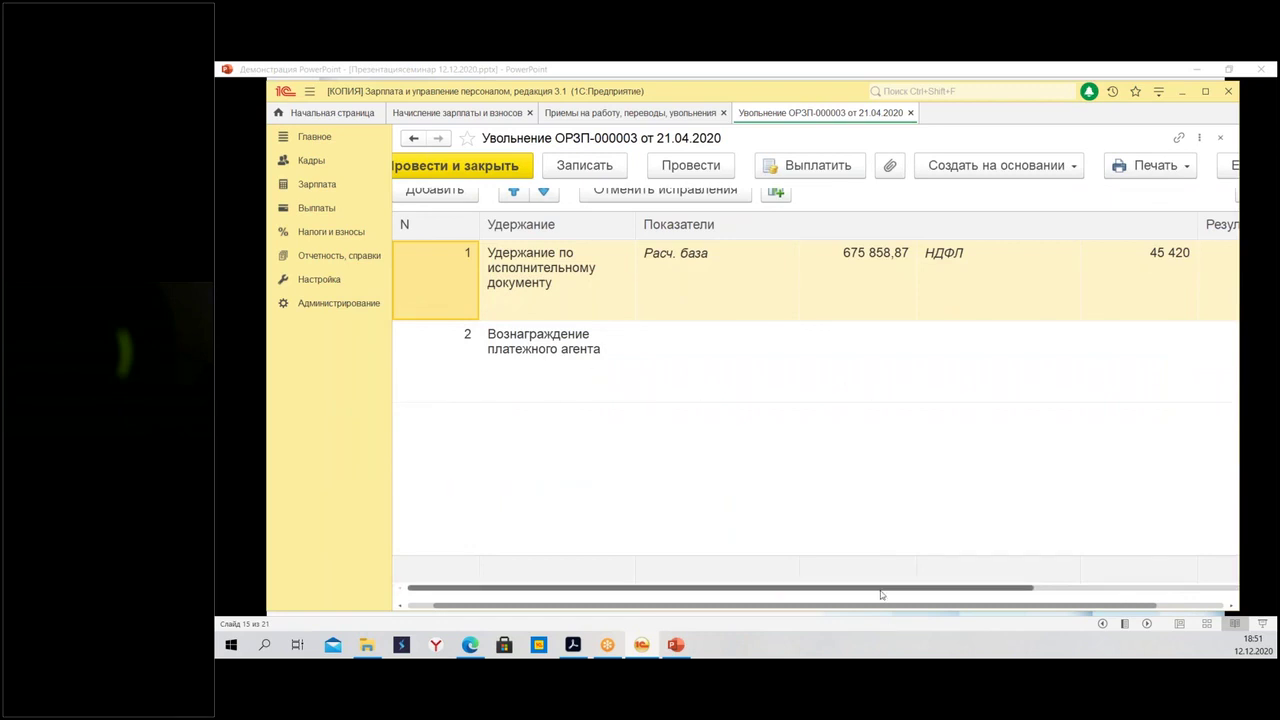
drag(894, 586, 1093, 586)
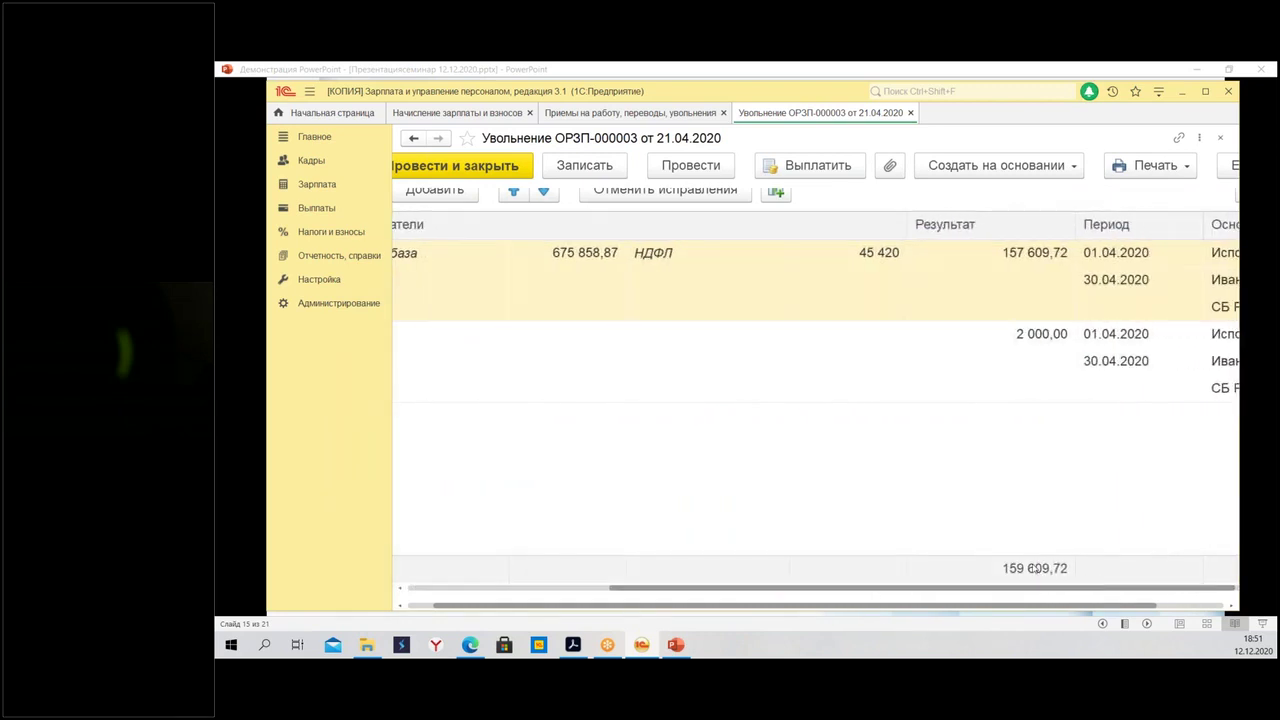
scroll(767, 403, up, 2)
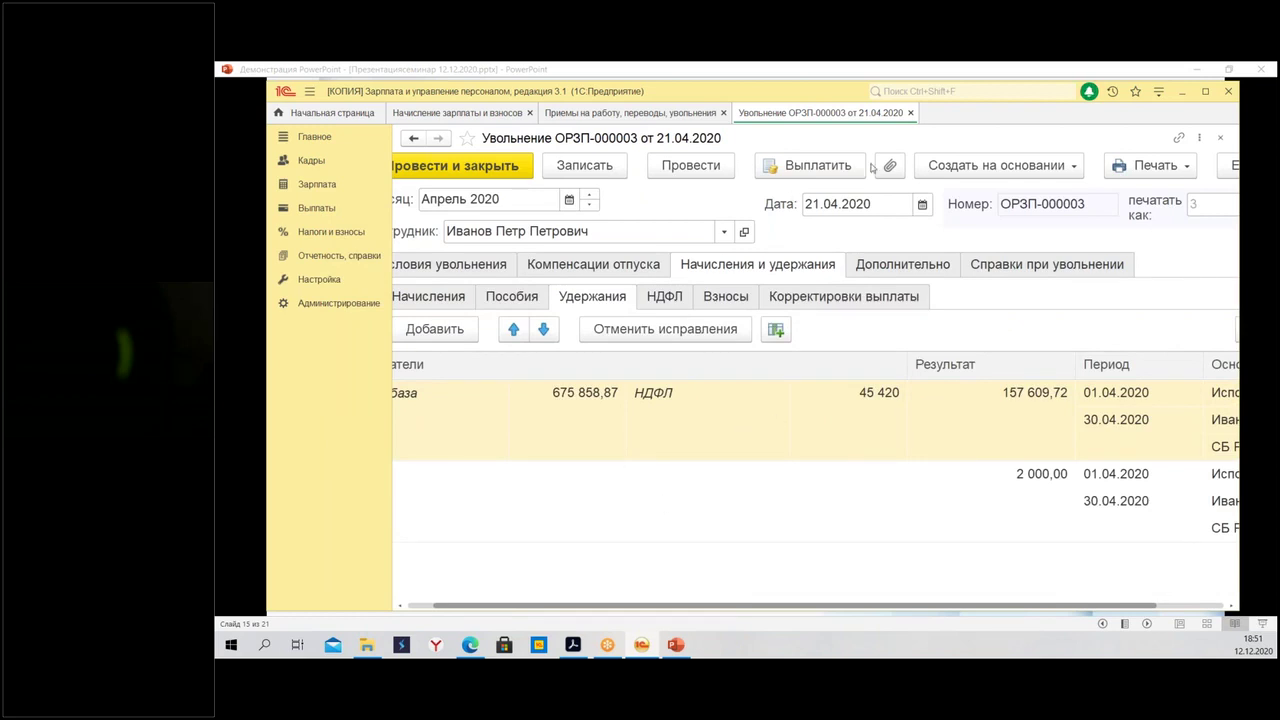
click(911, 113)
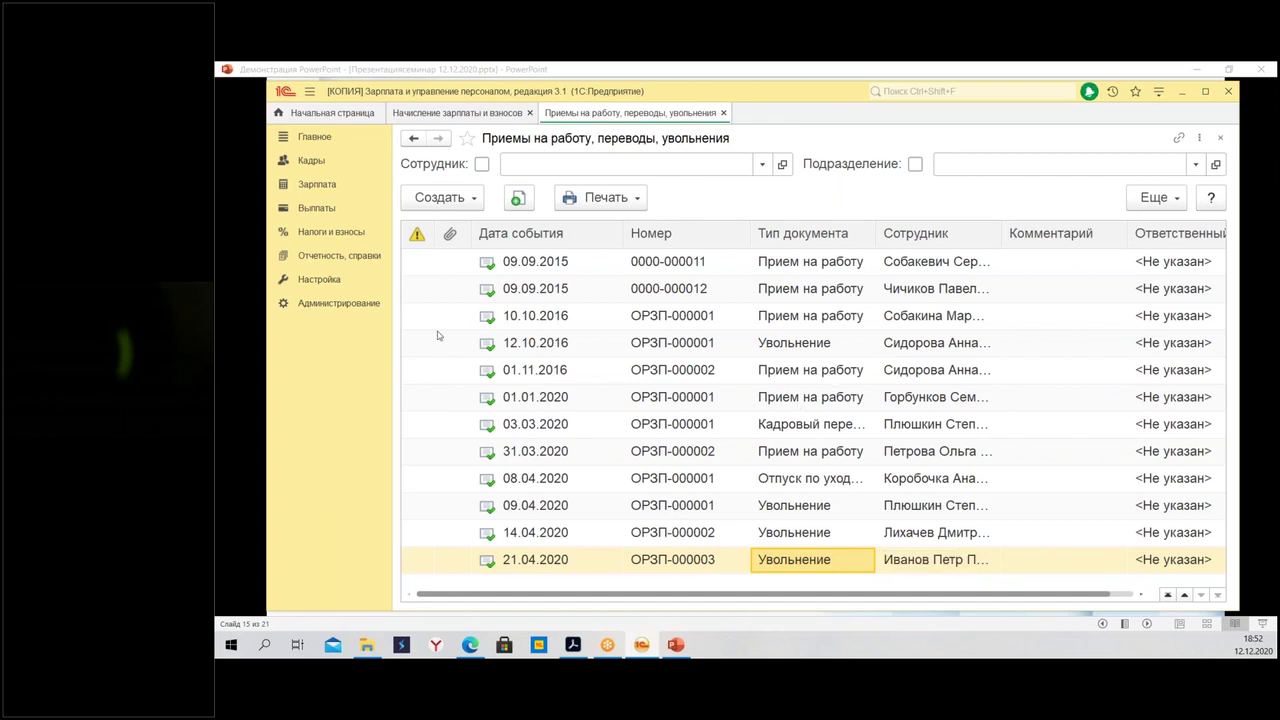
Open the list of accrual types and sort it by code
click(312, 284)
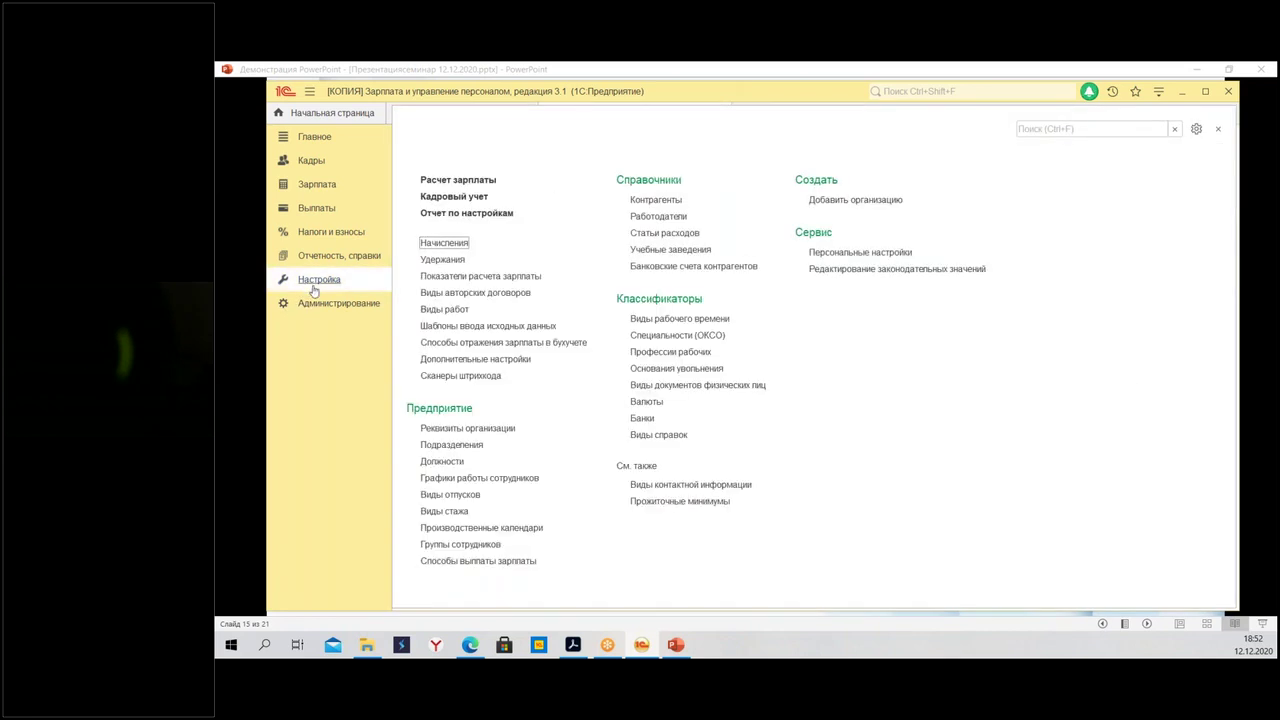
click(446, 250)
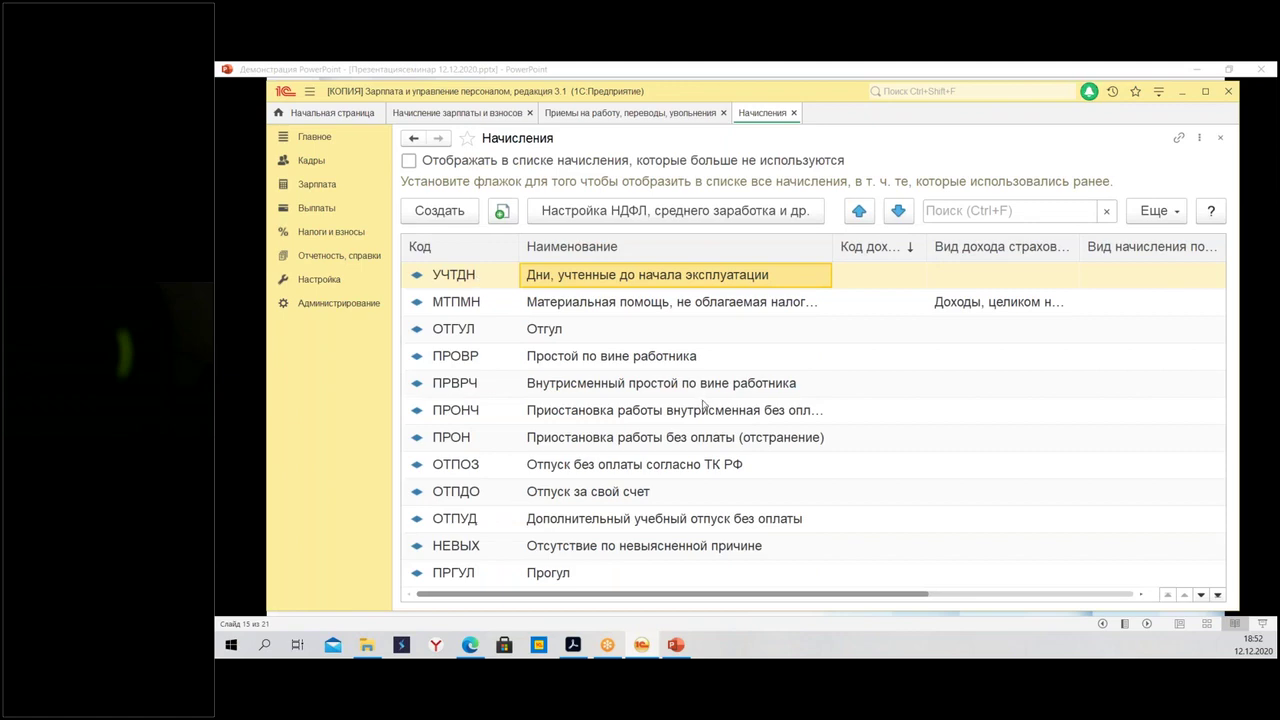
scroll(703, 407, down, 5)
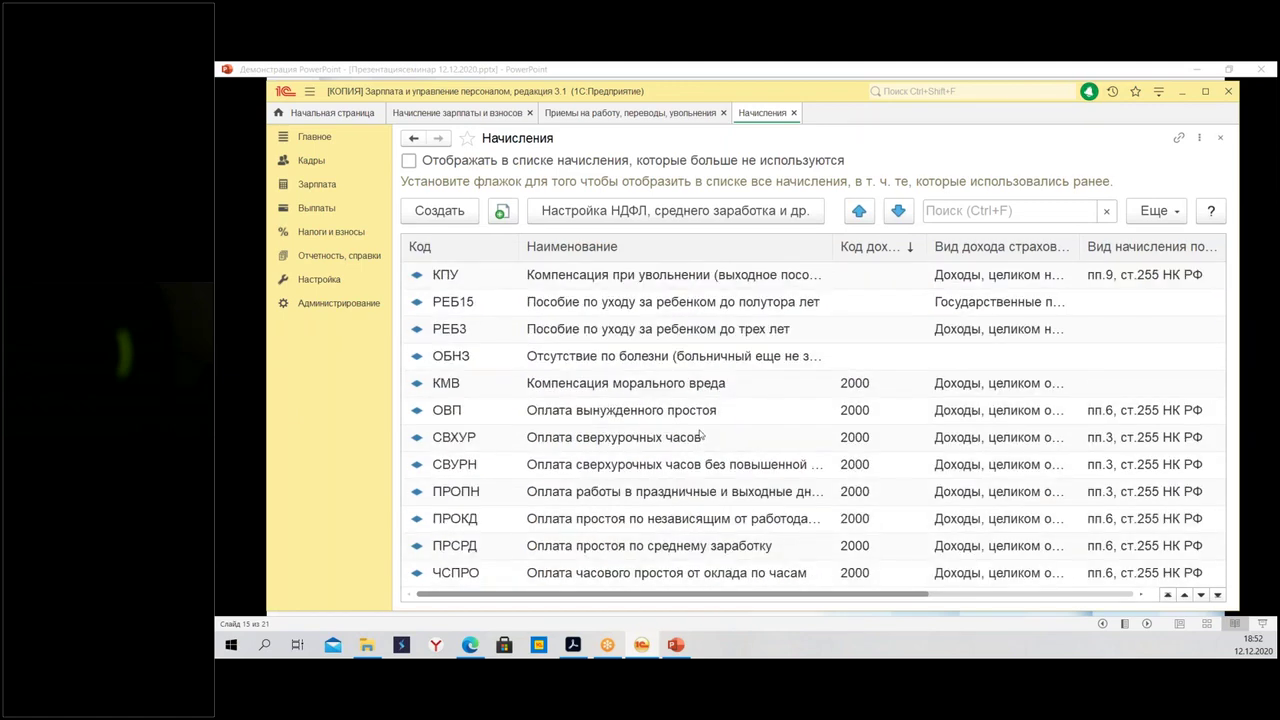
scroll(703, 434, down, 10)
scroll(706, 525, up, 15)
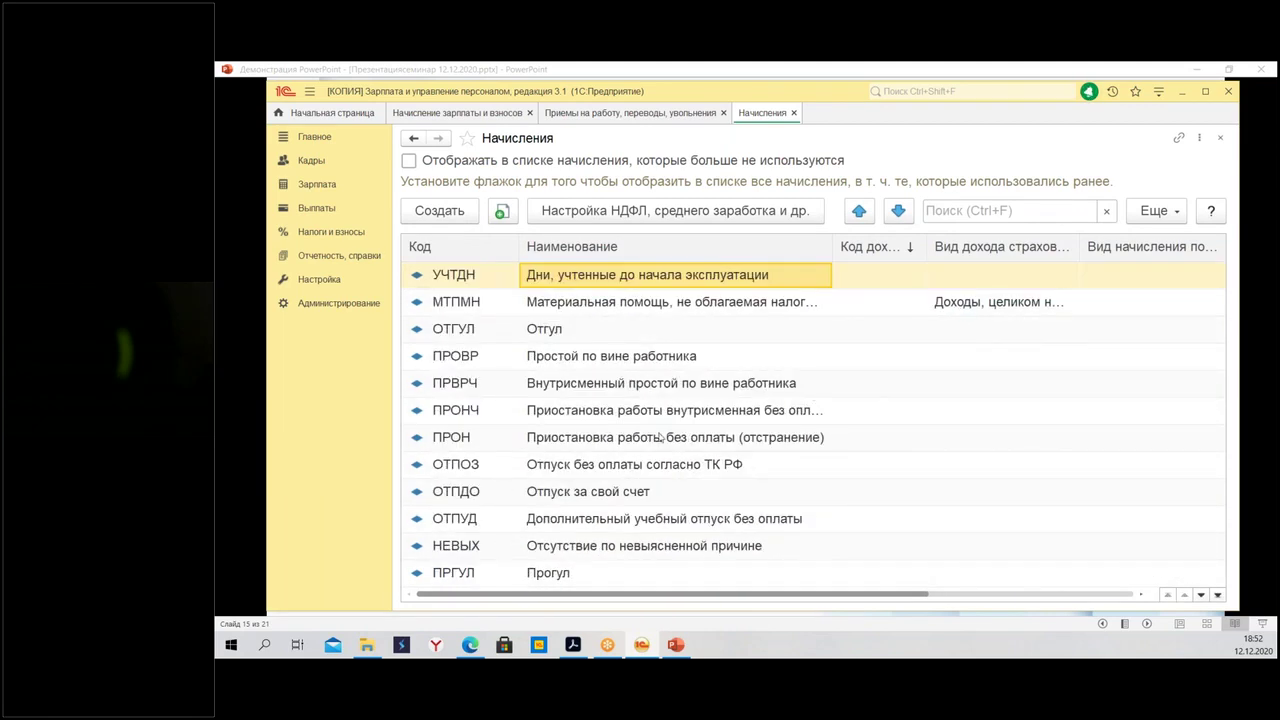
click(478, 248)
scroll(500, 508, up, 12)
Review the tax, contribution and accounting settings of the КУВ accrual for dismissal compensation above three times earnings, and close it
click(727, 332)
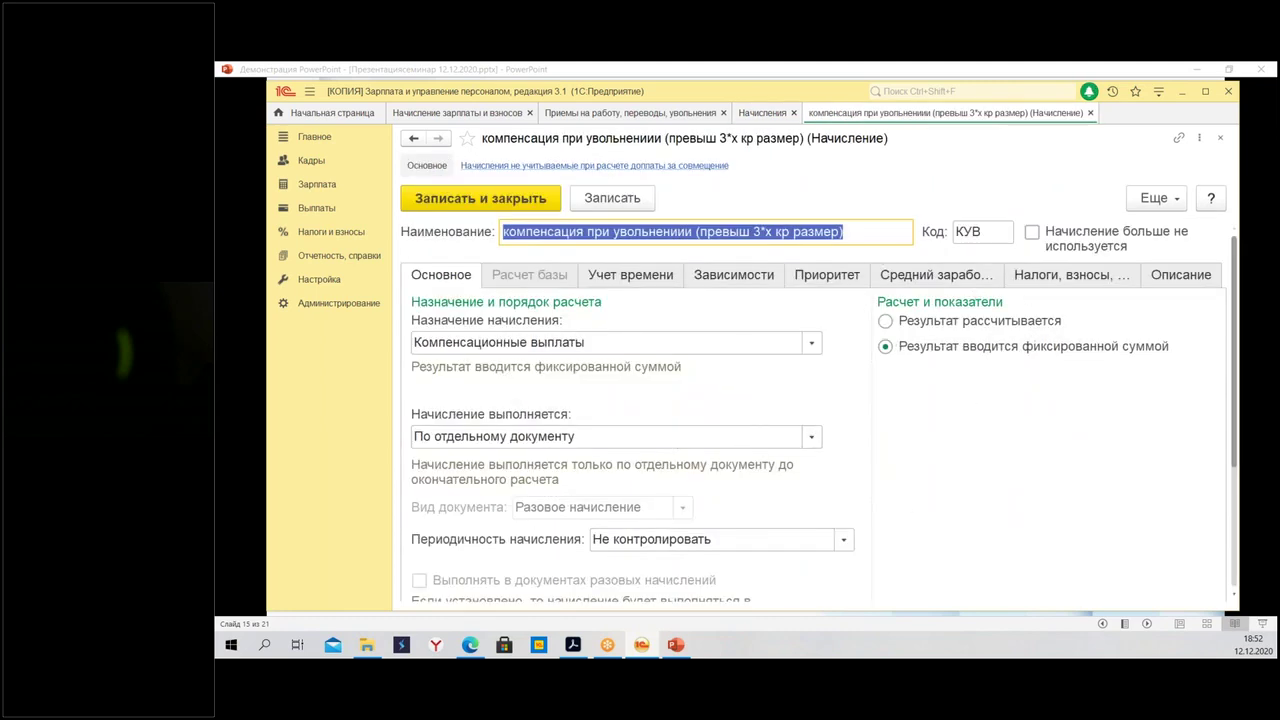
click(1052, 276)
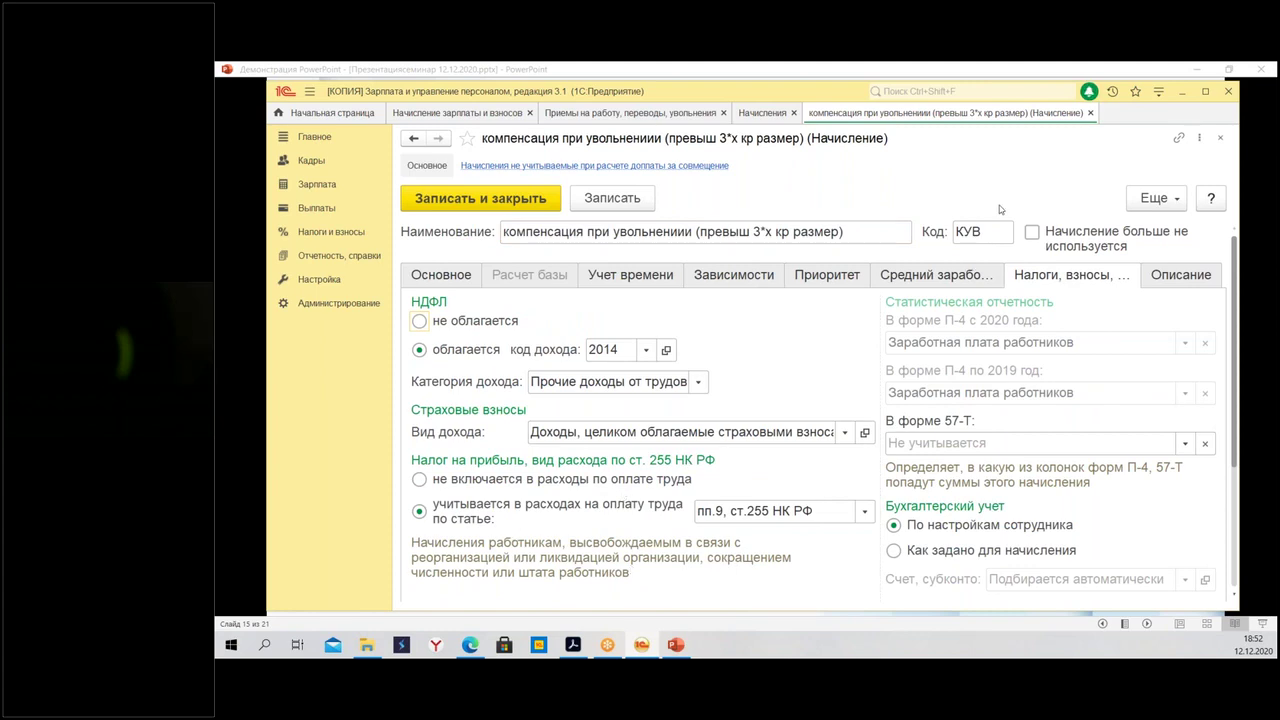
click(1091, 113)
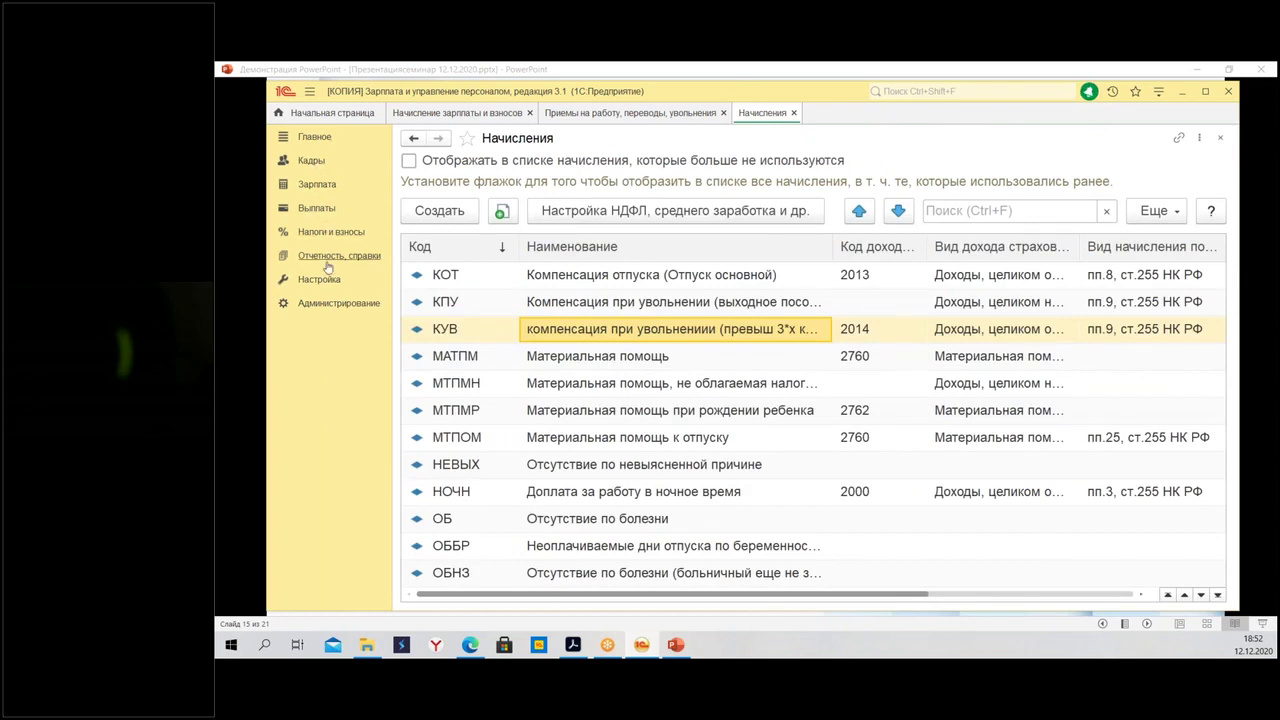
Open the April 2020 one-time accrual document, examine its НДФЛ, deductions and amount payable, and close it
click(328, 188)
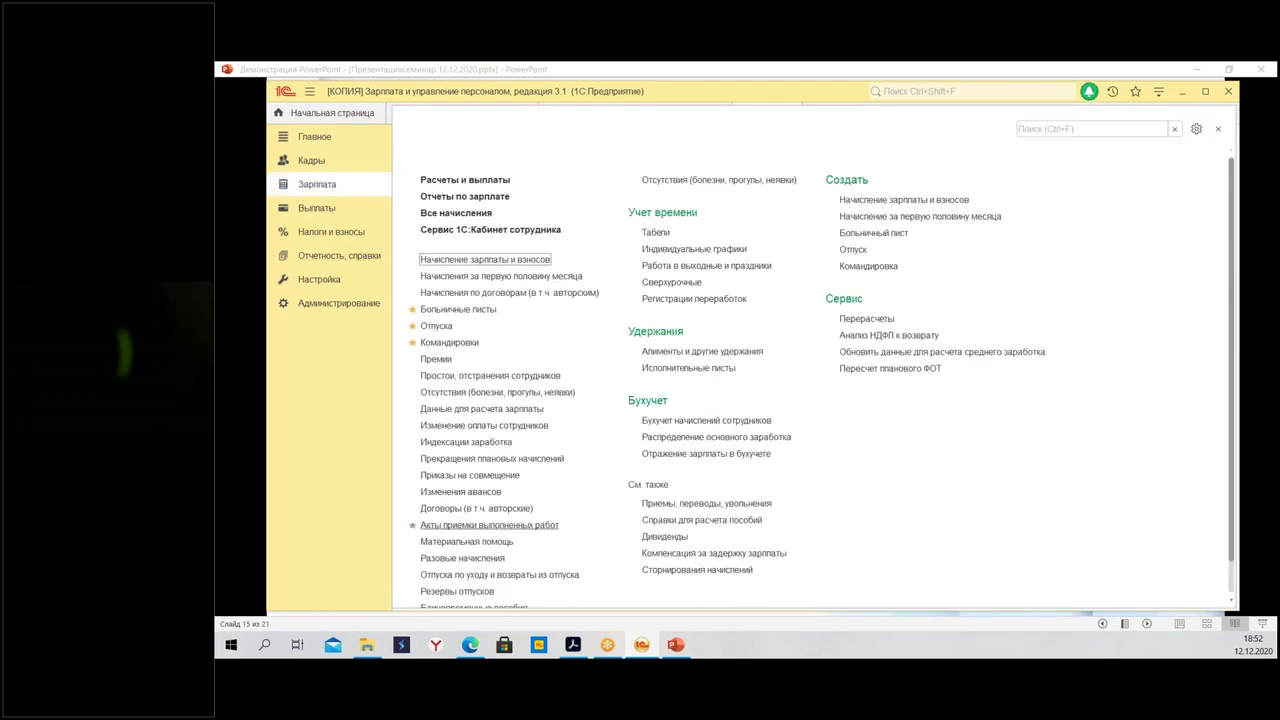
scroll(515, 462, down, 1)
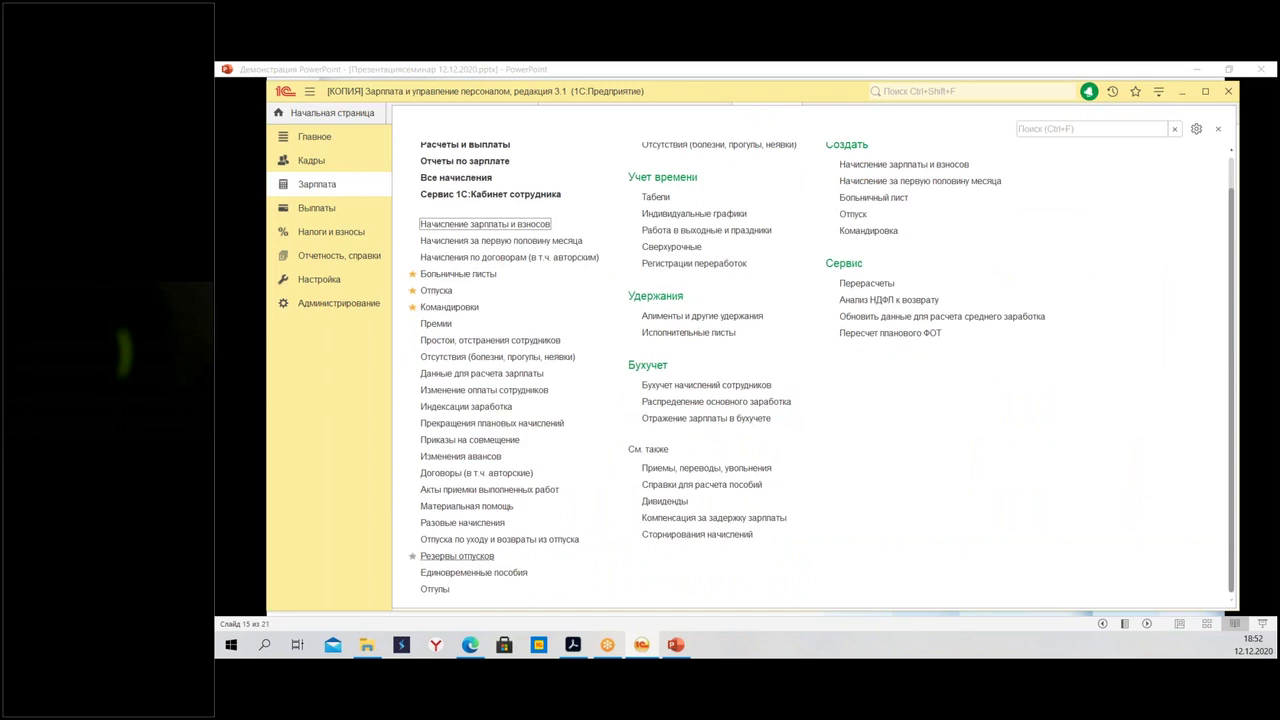
click(470, 526)
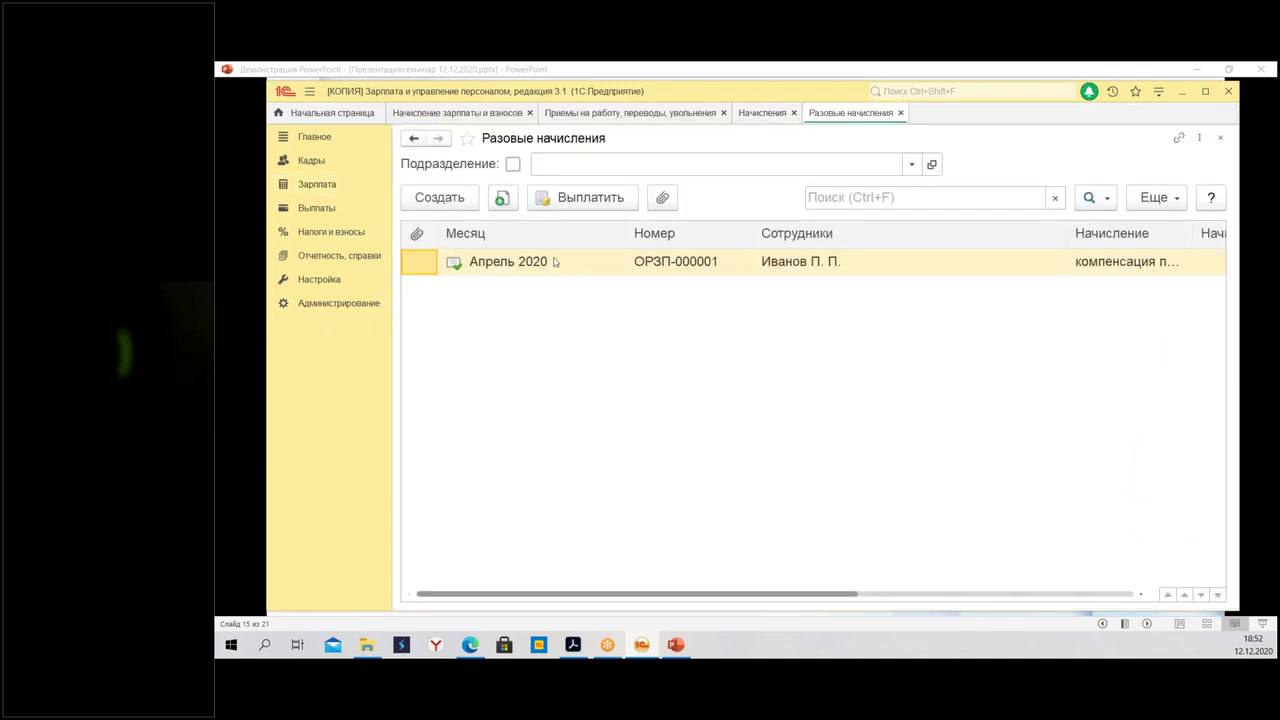
double_click(553, 261)
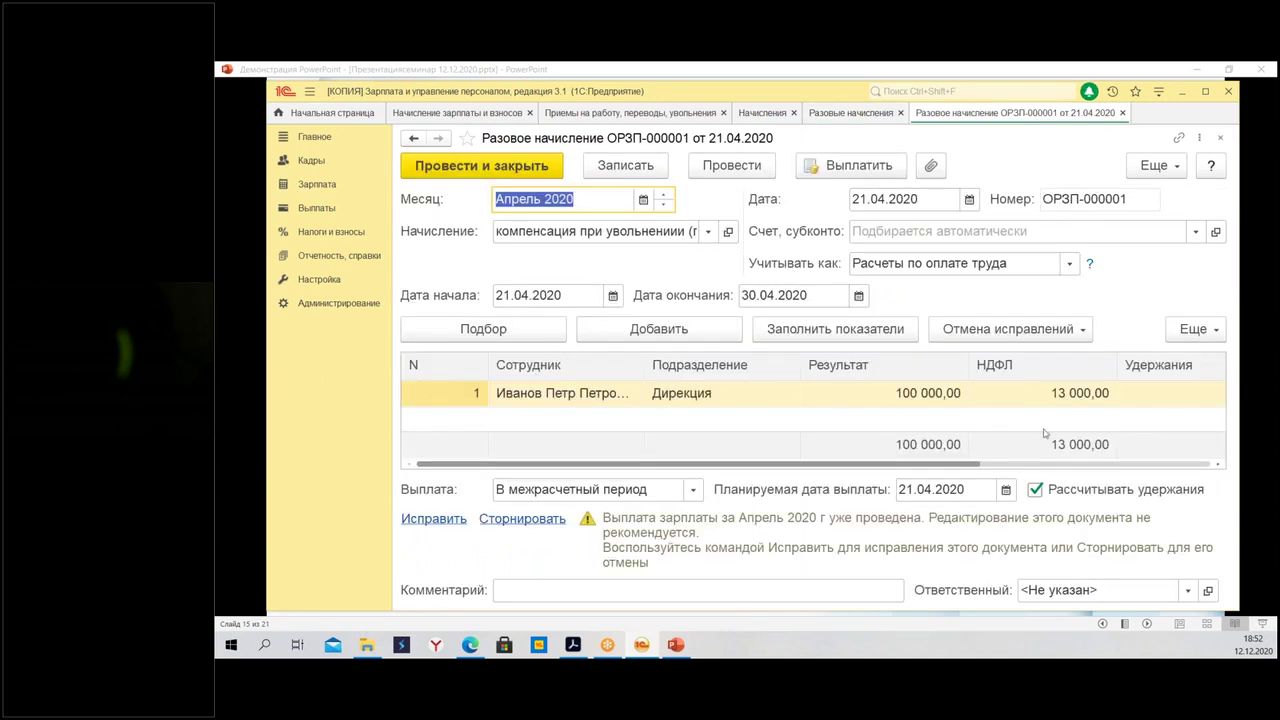
click(1031, 405)
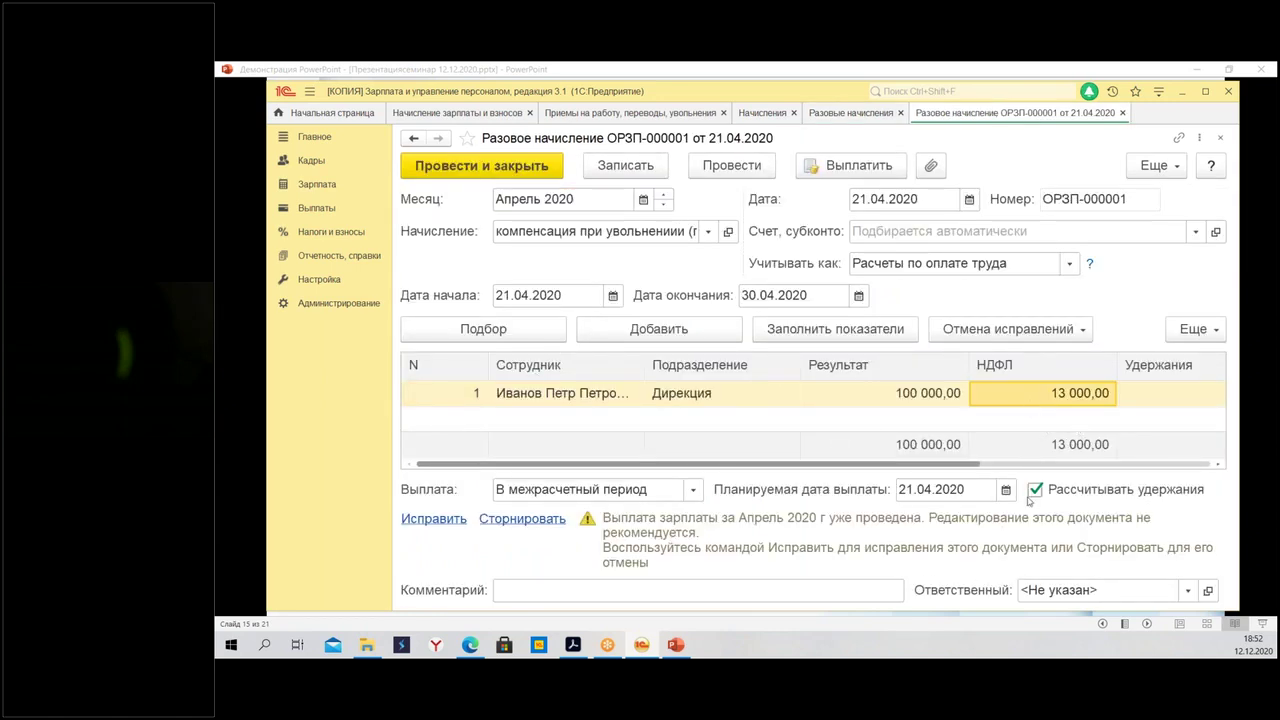
drag(961, 464, 1065, 462)
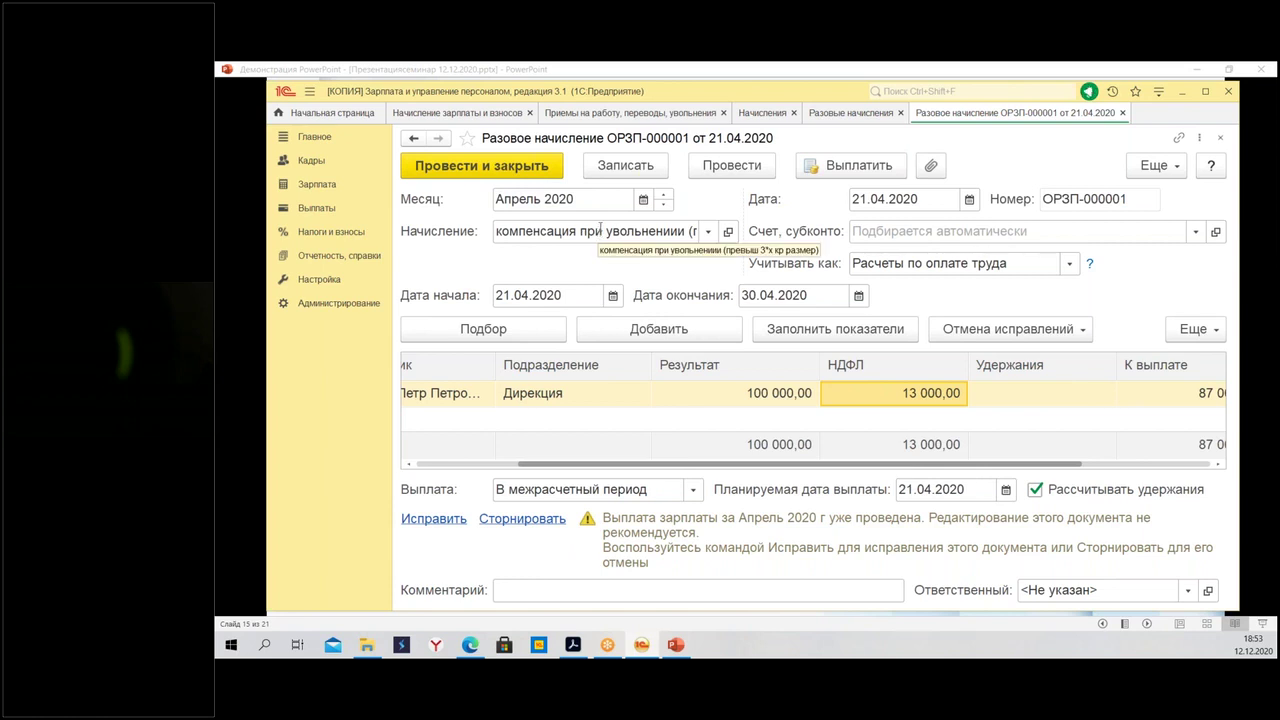
click(1122, 113)
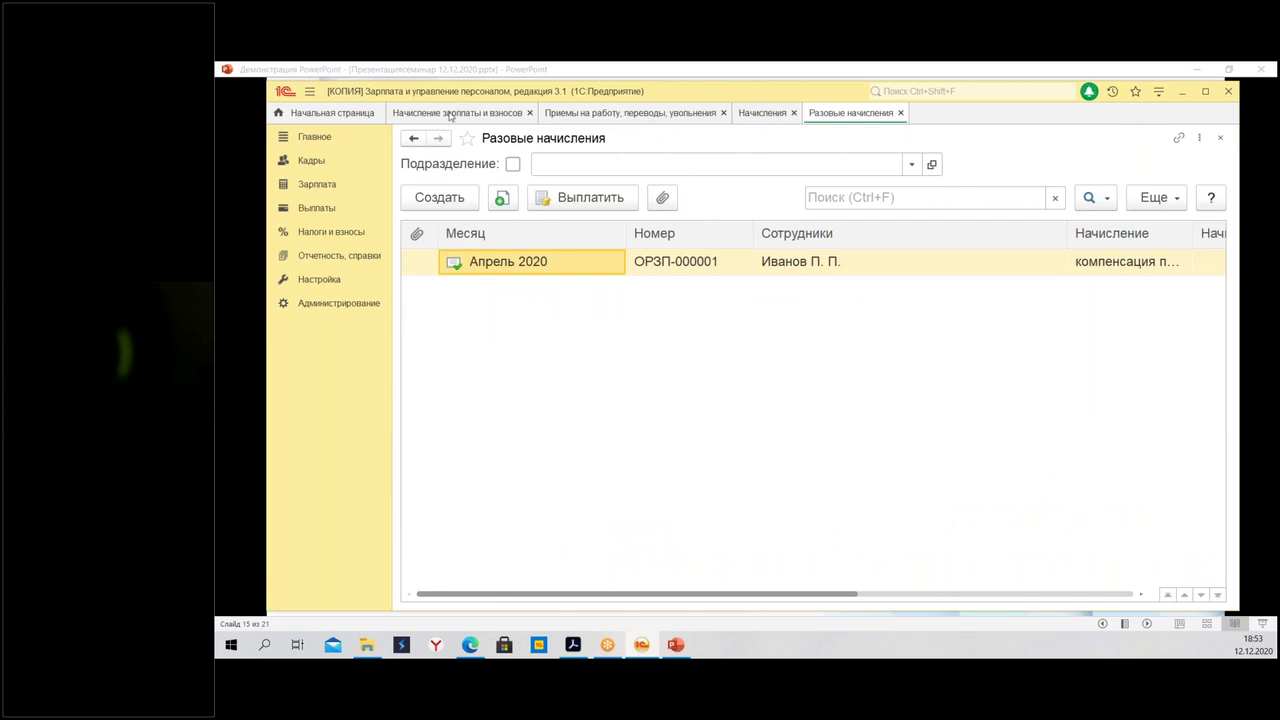
Open the dismissed employee's insurance contribution card from the April 2020 payroll document and examine its non-taxable amounts and contribution bases
click(455, 113)
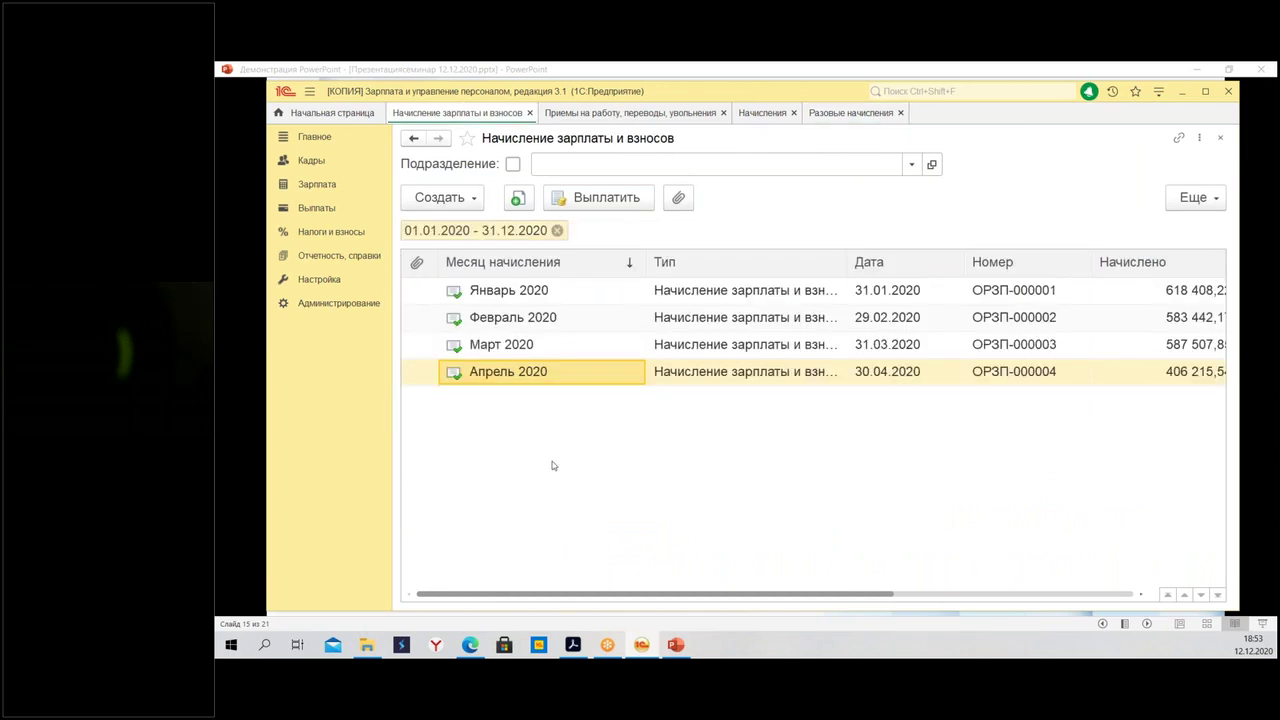
click(745, 380)
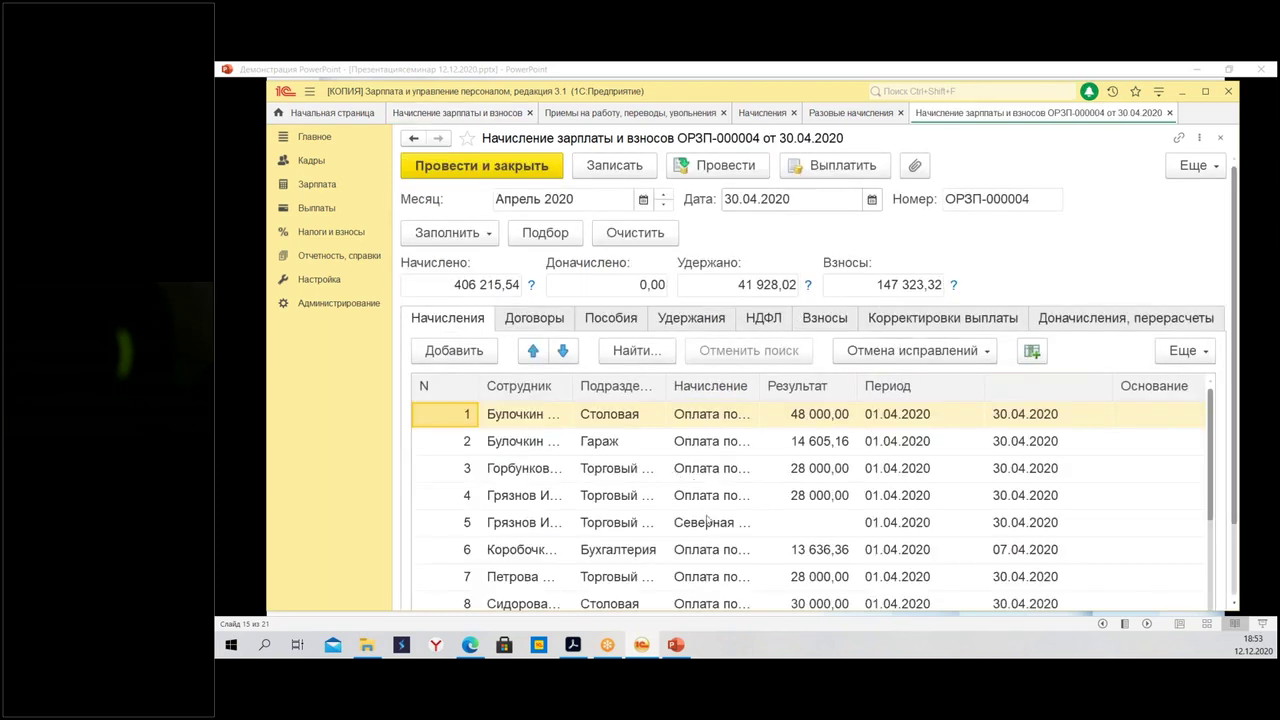
click(825, 318)
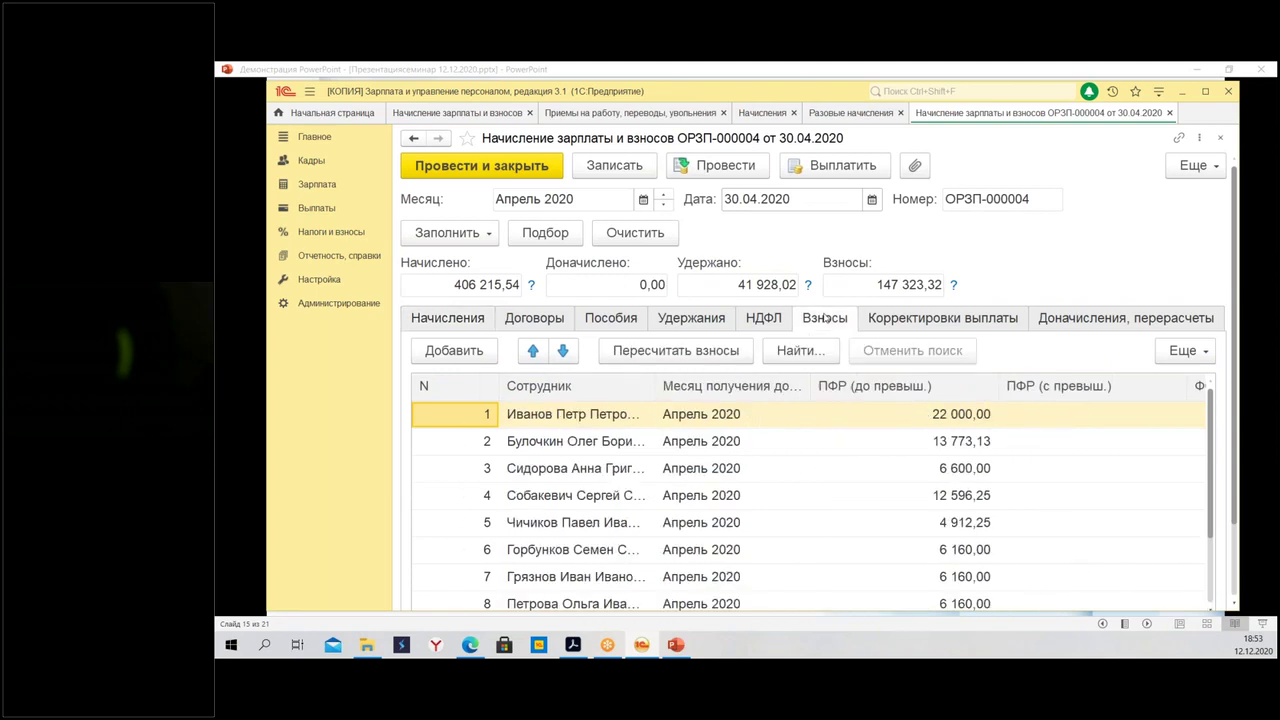
scroll(825, 318, down, 2)
key(Tab)
drag(766, 538, 651, 543)
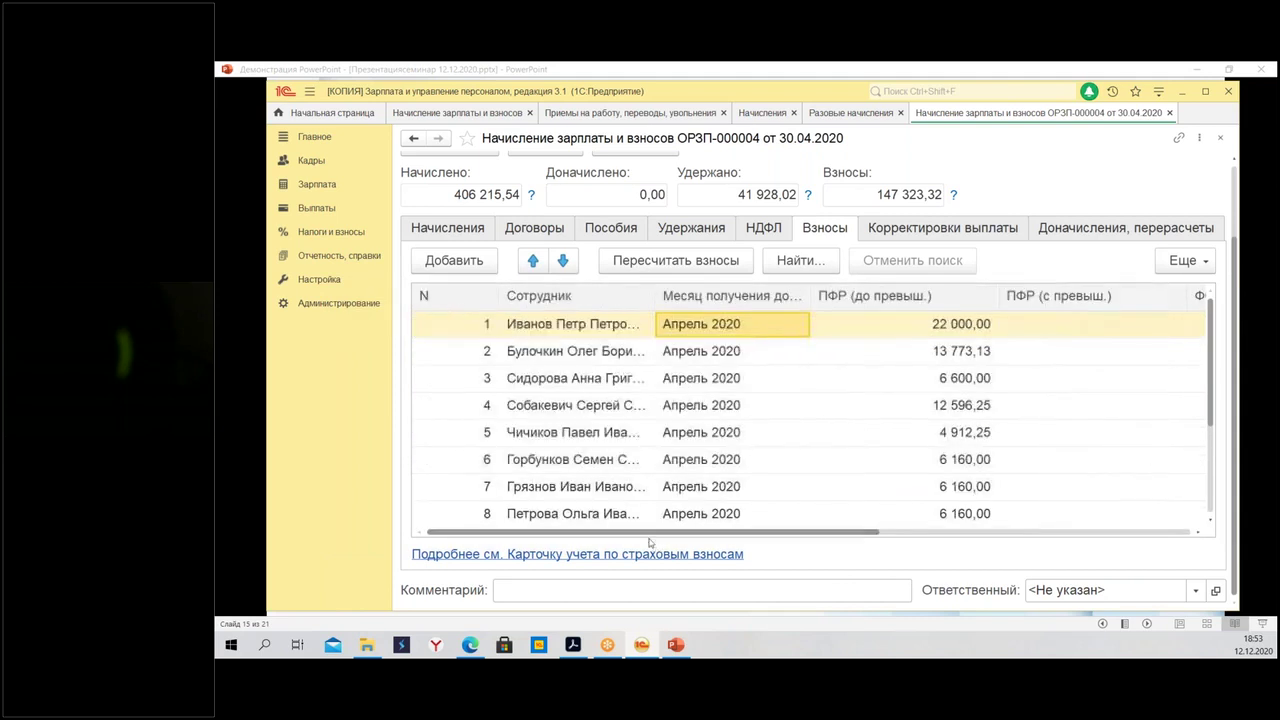
click(578, 325)
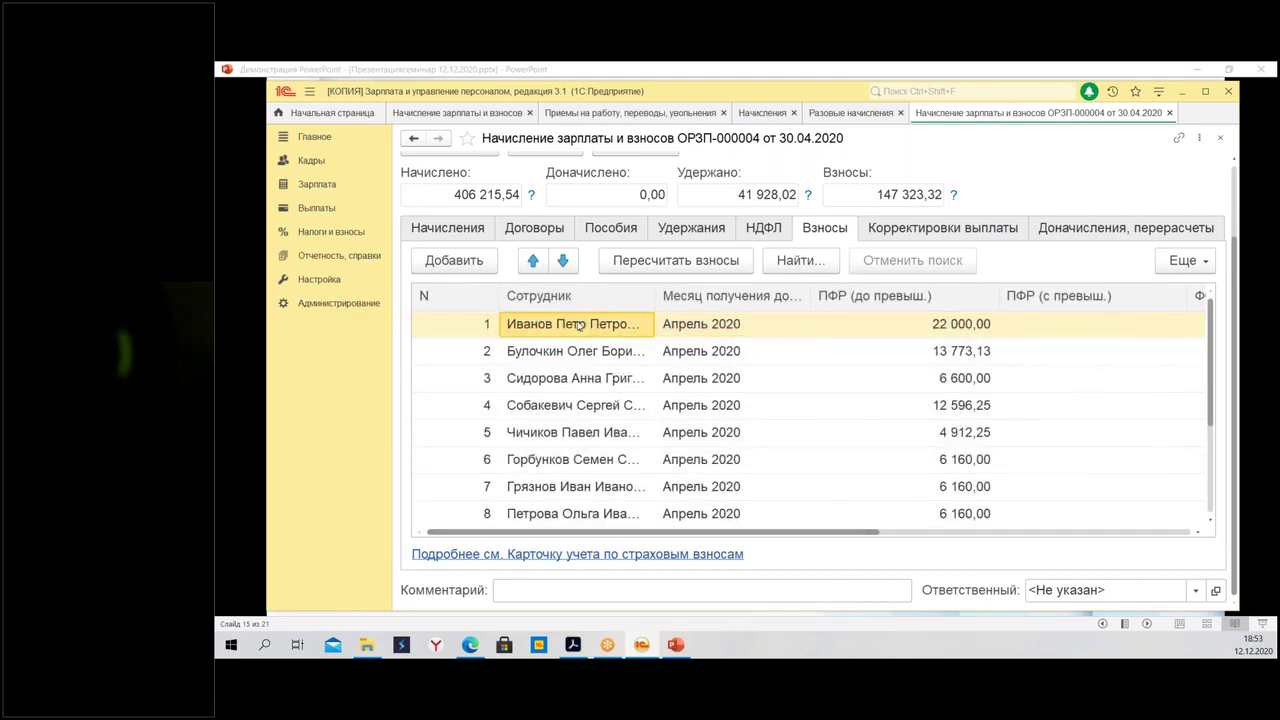
click(632, 554)
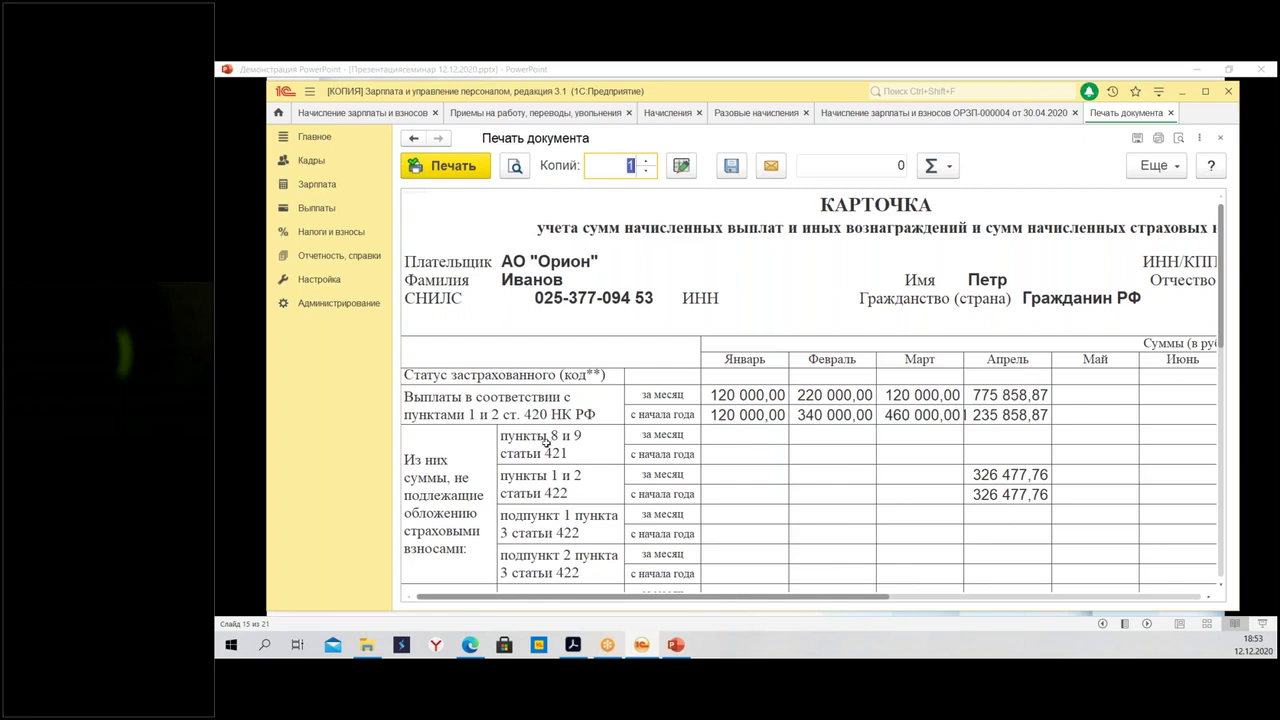
scroll(852, 436, down, 5)
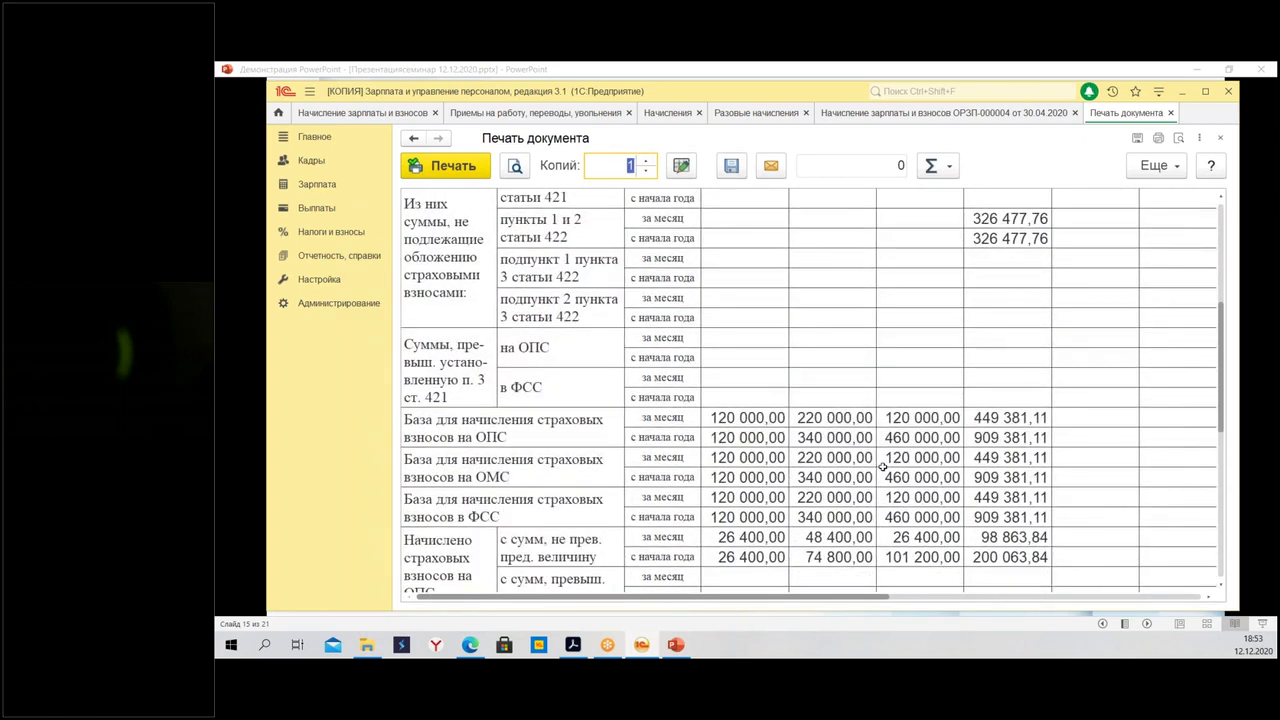
Examine the April amounts exempt under points 1 and 2 of article 422 in the insurance contribution card, for the month and year to date
scroll(883, 467, up, 2)
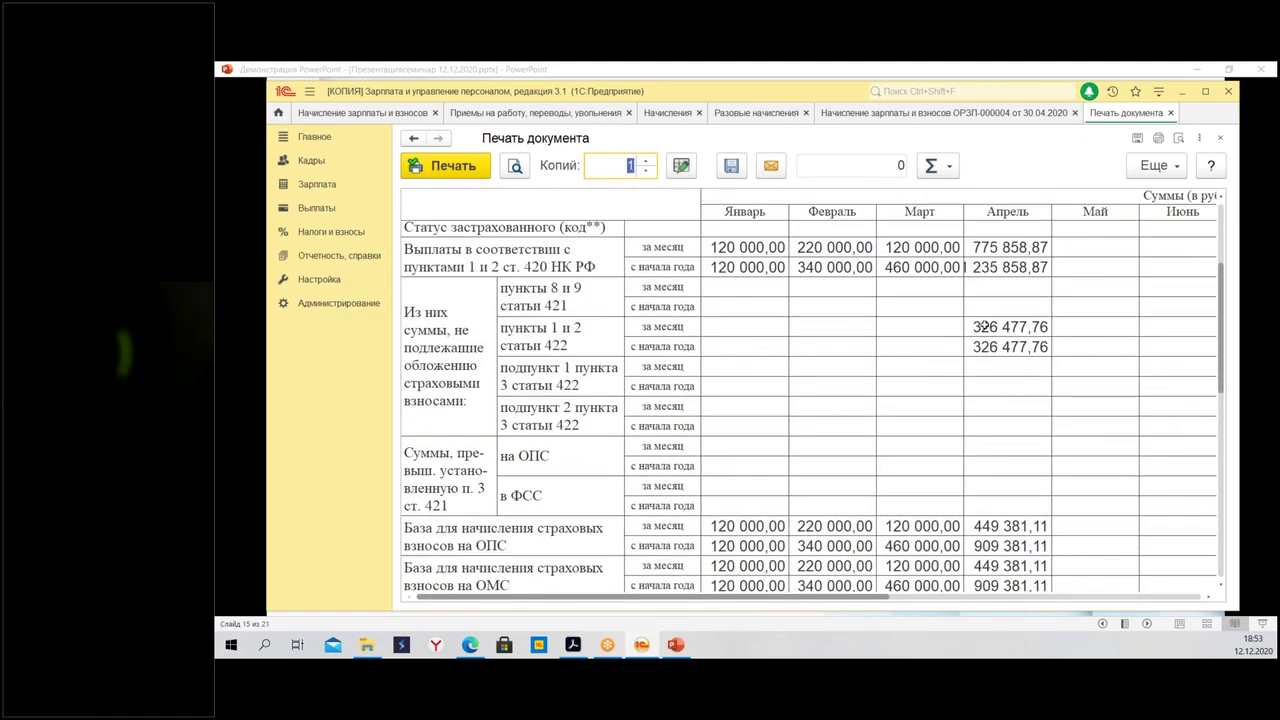
drag(983, 326, 991, 360)
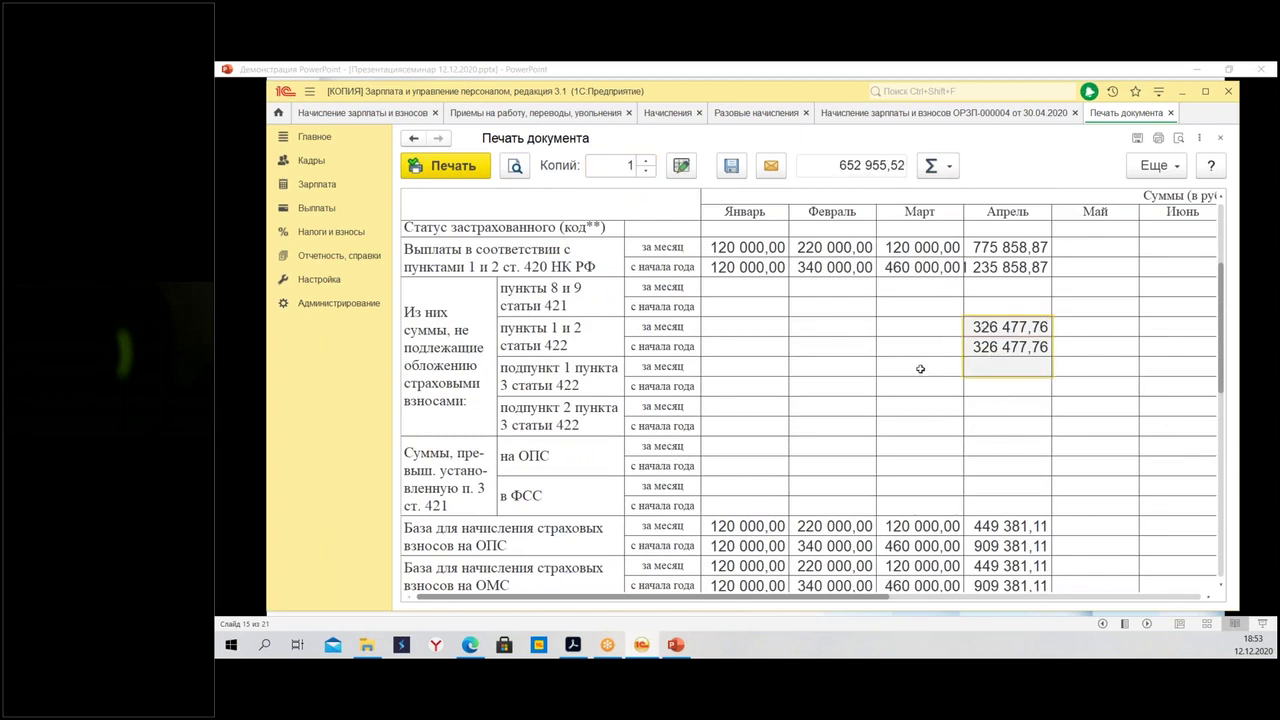
click(994, 331)
click(1003, 347)
mouse_move(815, 597)
mouse_down()
mouse_move(1092, 580)
mouse_move(815, 597)
mouse_up()
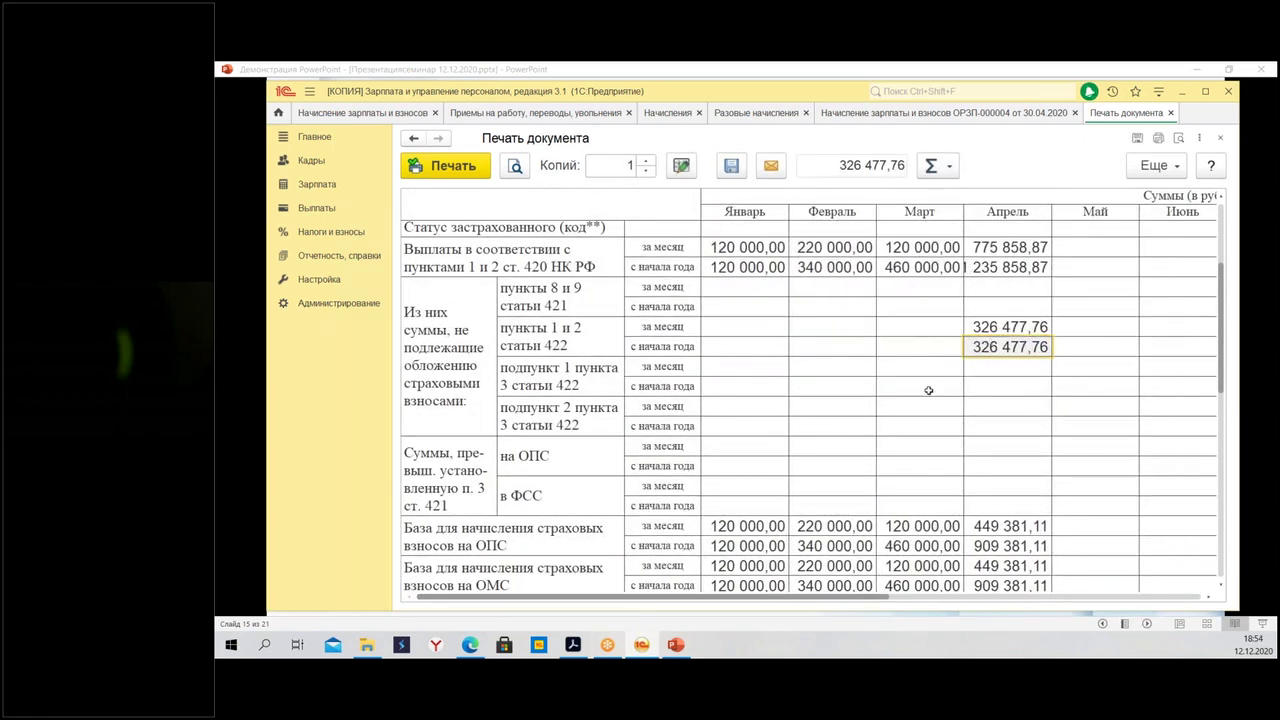
Review the card's accrued contributions and article 422 exempt amounts by income type, and close the card and the April 2020 payroll document
scroll(931, 389, down, 3)
scroll(935, 412, down, 3)
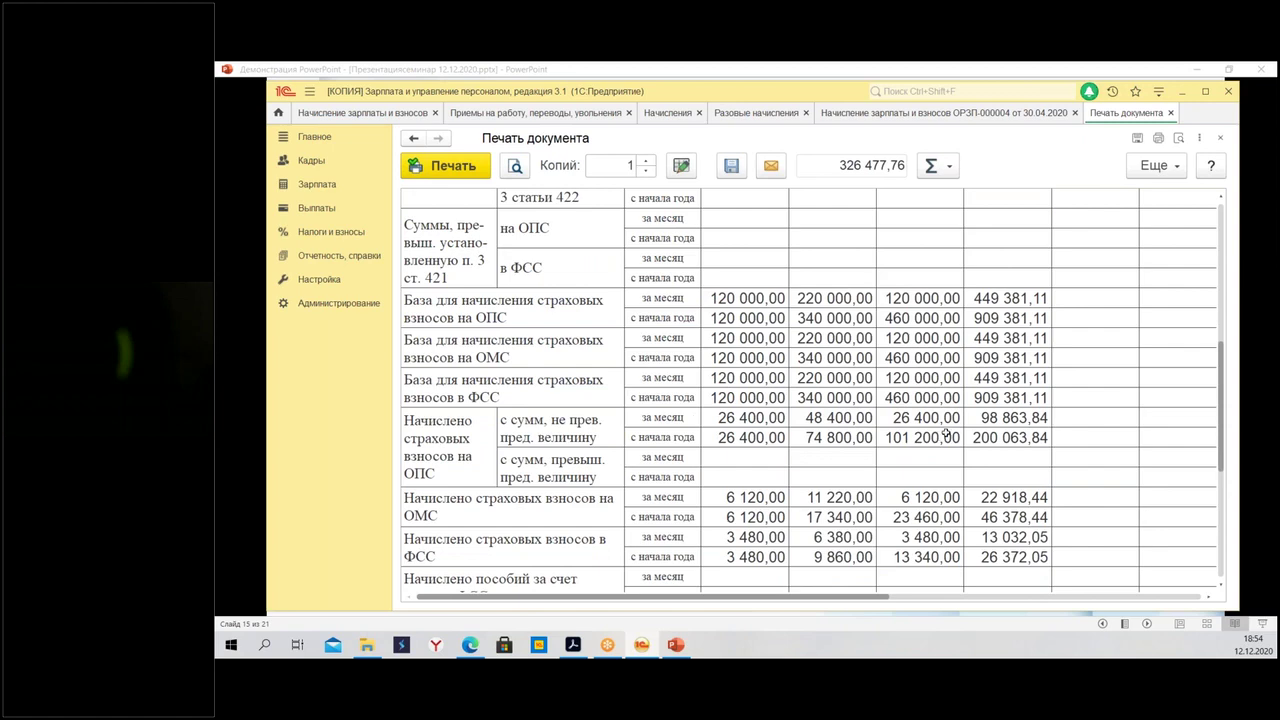
scroll(957, 428, down, 3)
scroll(971, 447, down, 3)
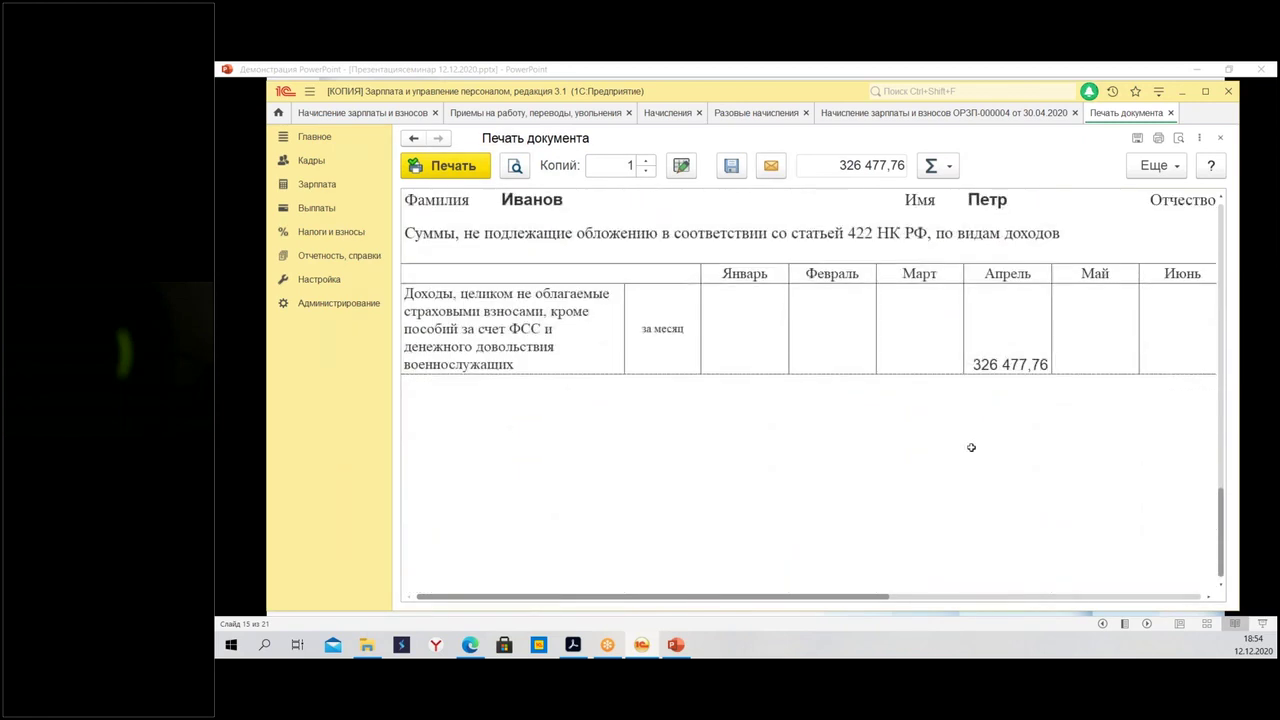
scroll(971, 447, up, 10)
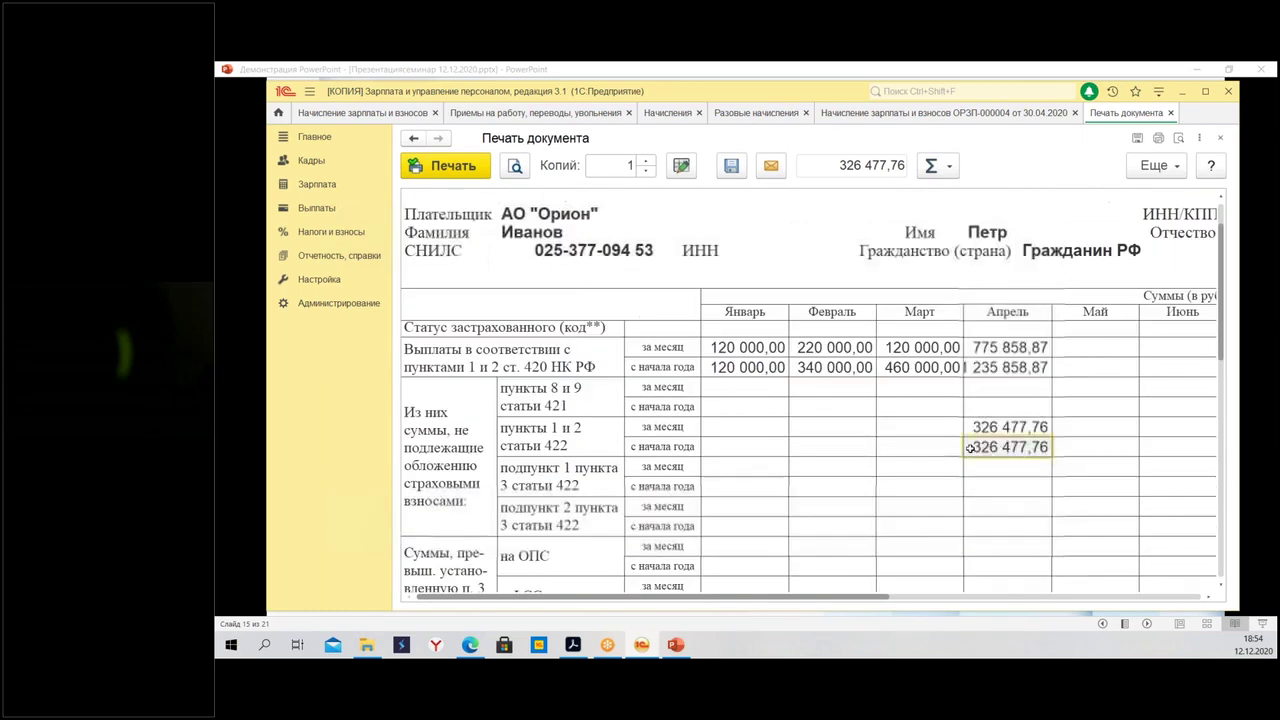
click(1171, 113)
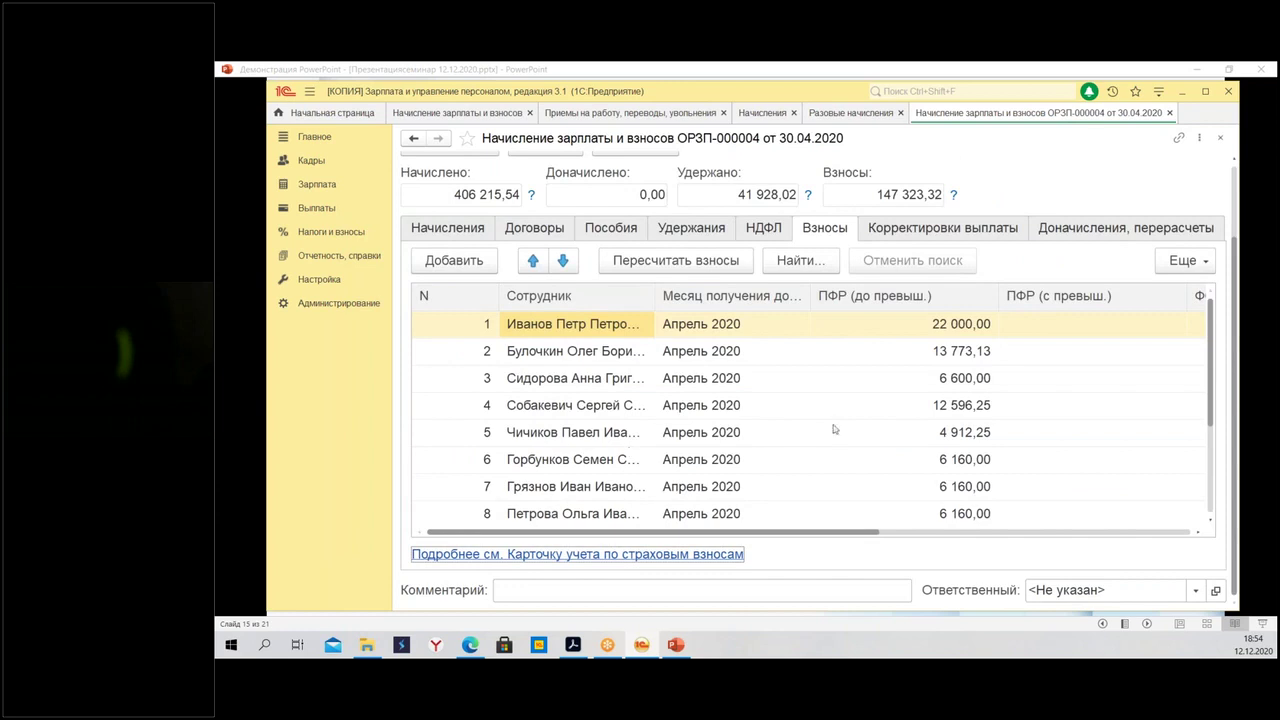
click(1170, 113)
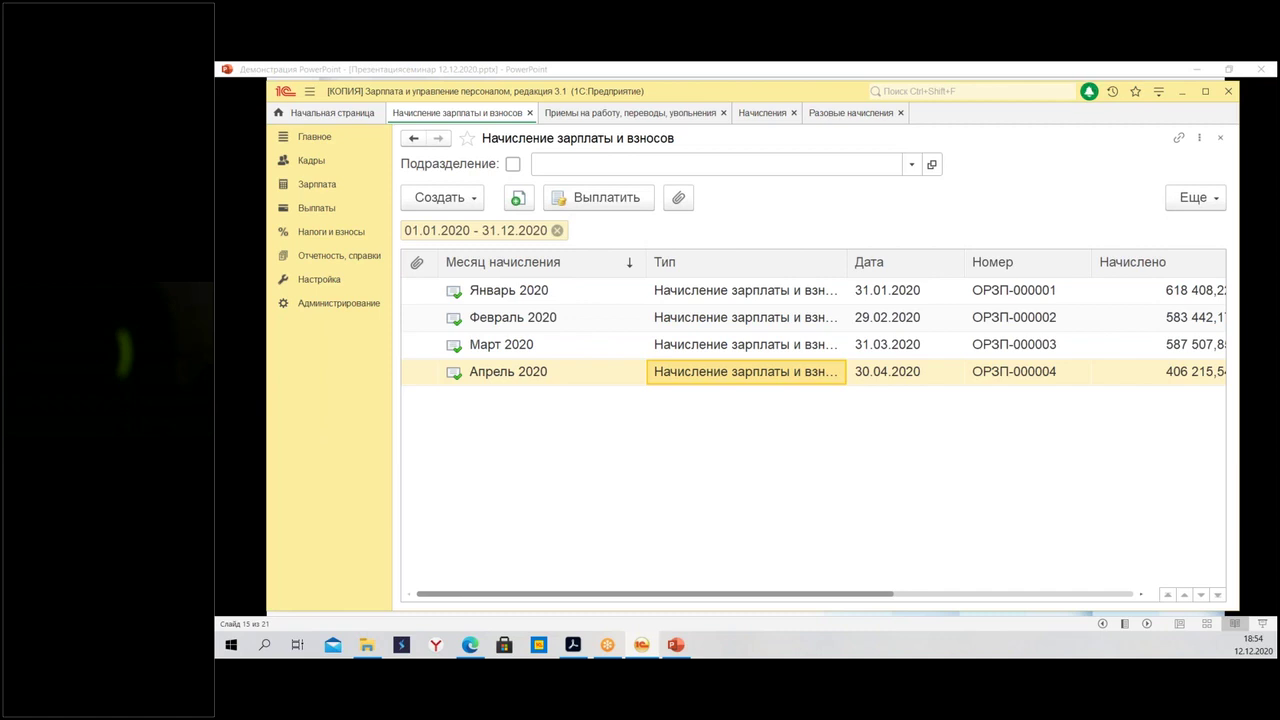
Switch to the PowerPoint presentation and advance through the remaining dismissal and closing slides to the end of the slide show
key(alt+Tab)
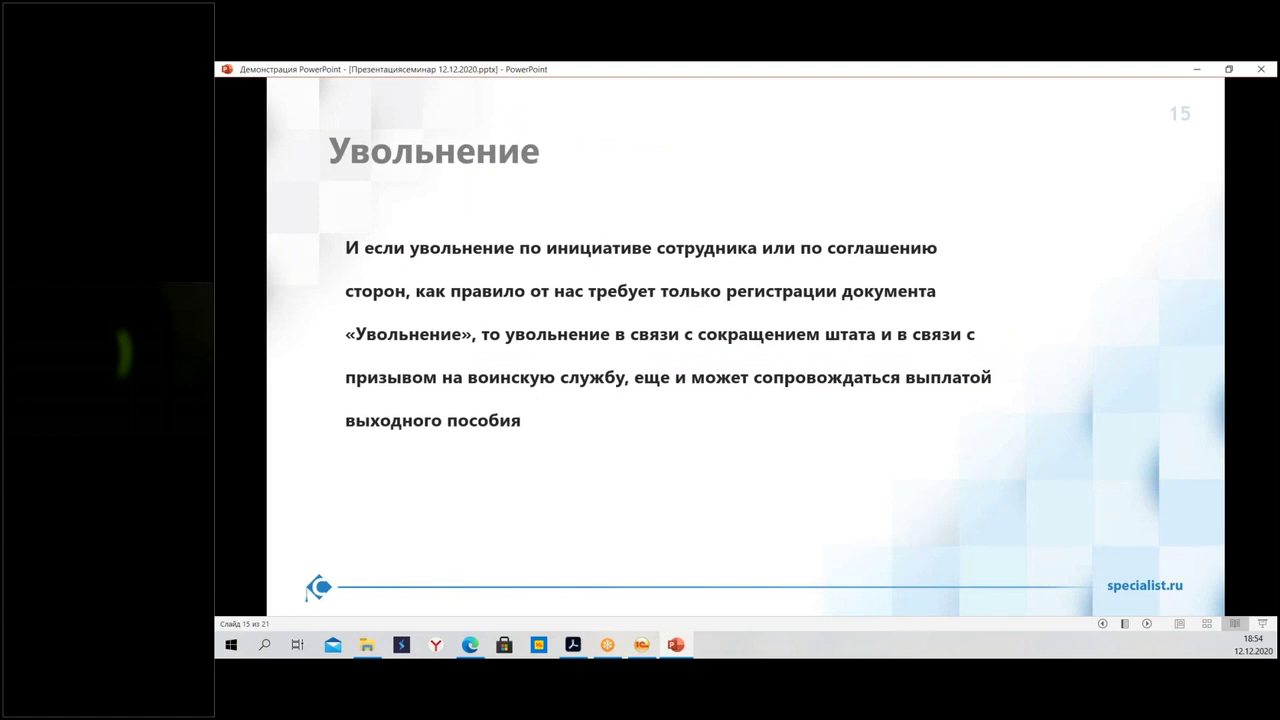
click(1147, 624)
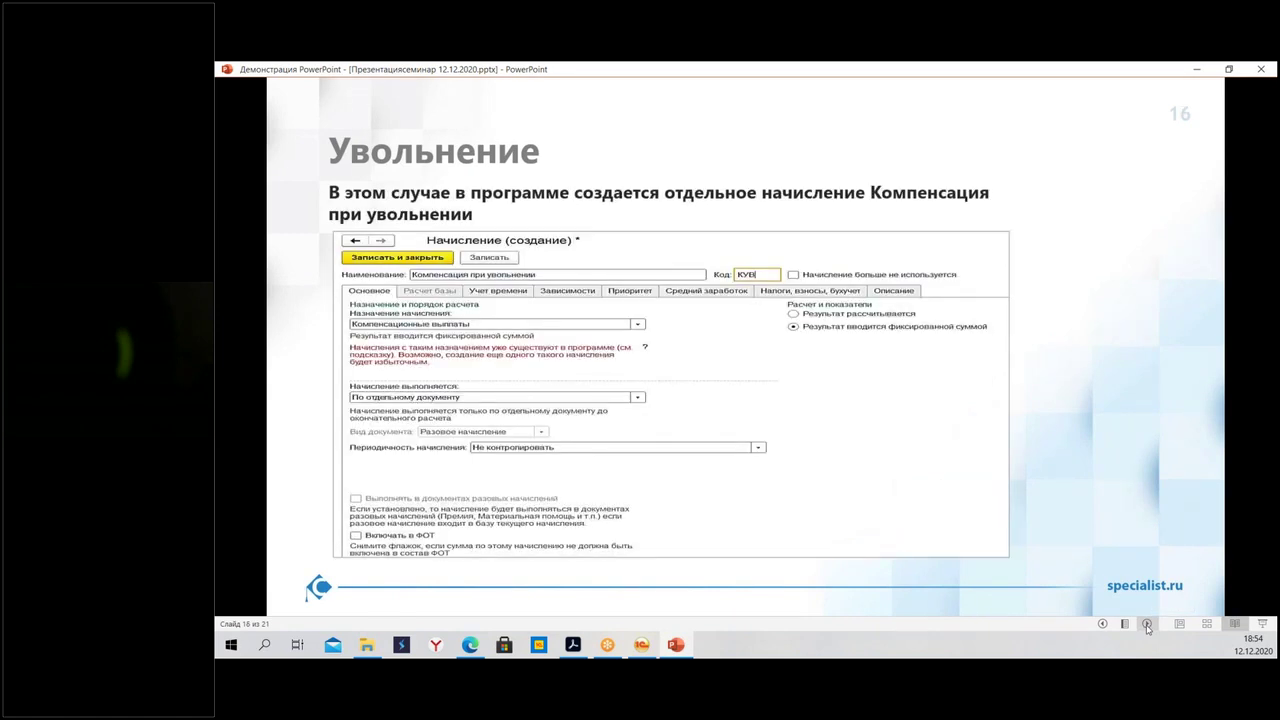
click(1147, 624)
click(1147, 624)
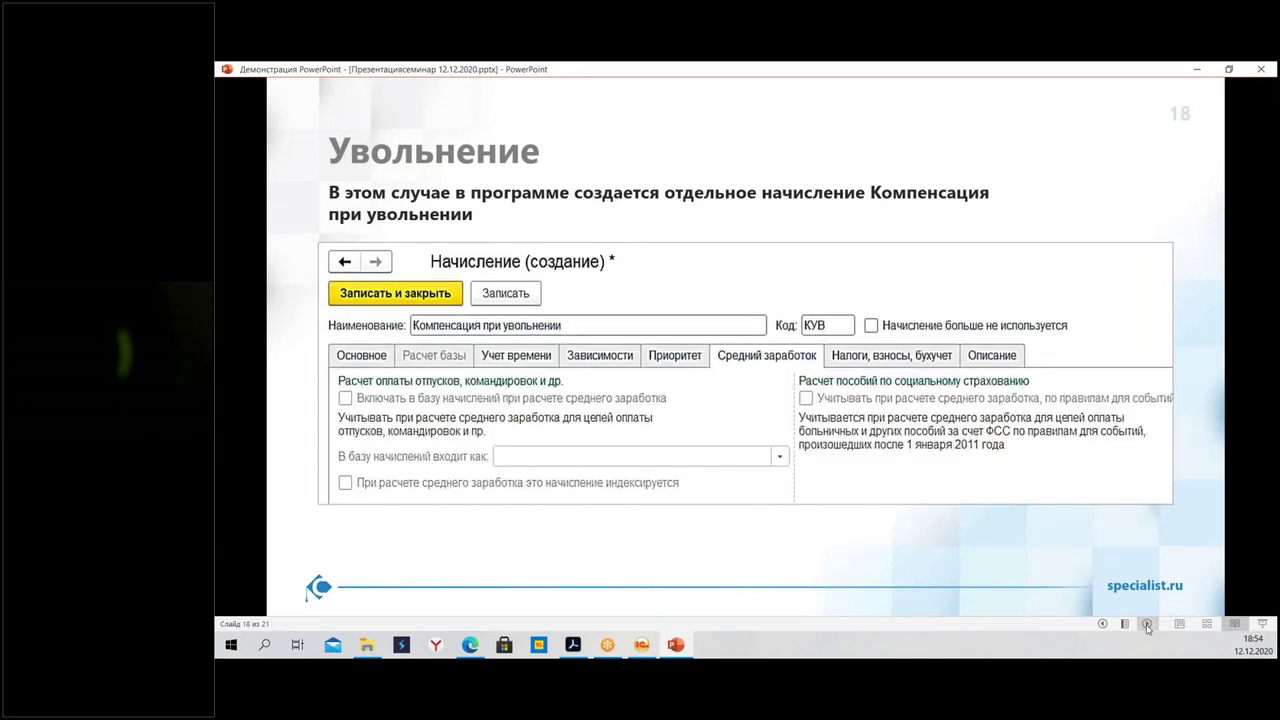
click(1147, 624)
click(1148, 624)
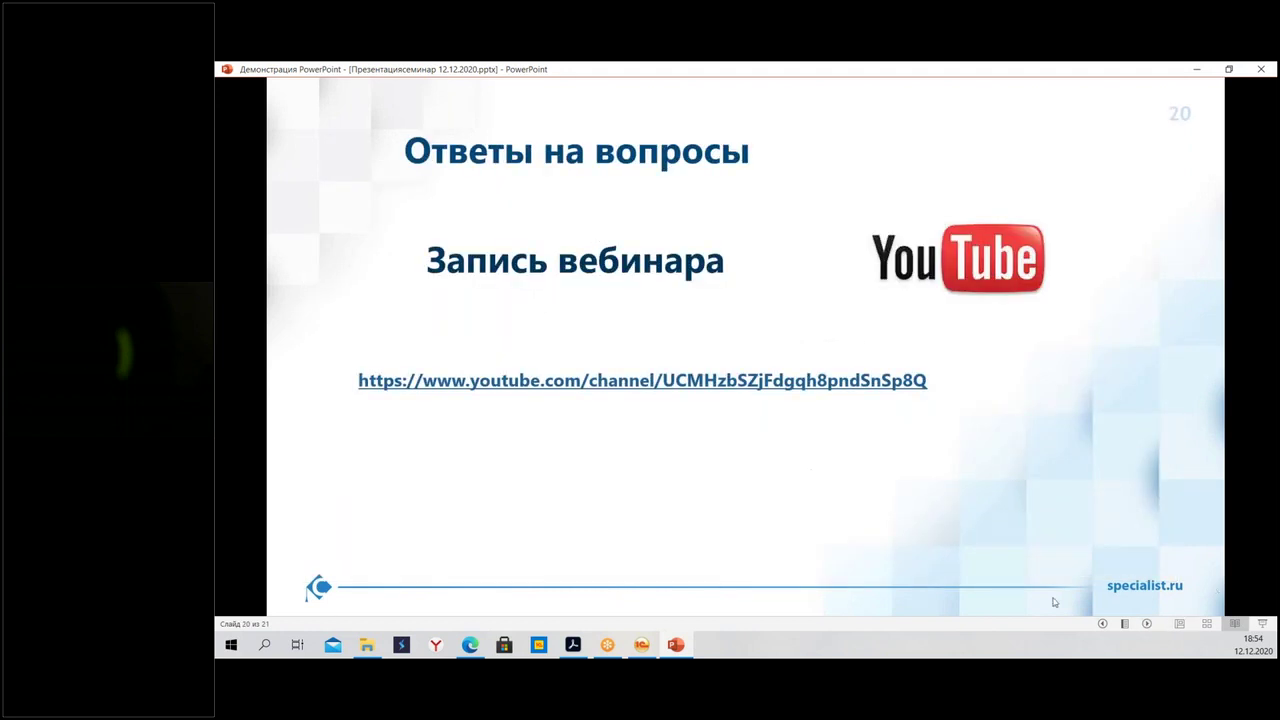
click(1148, 624)
click(1148, 624)
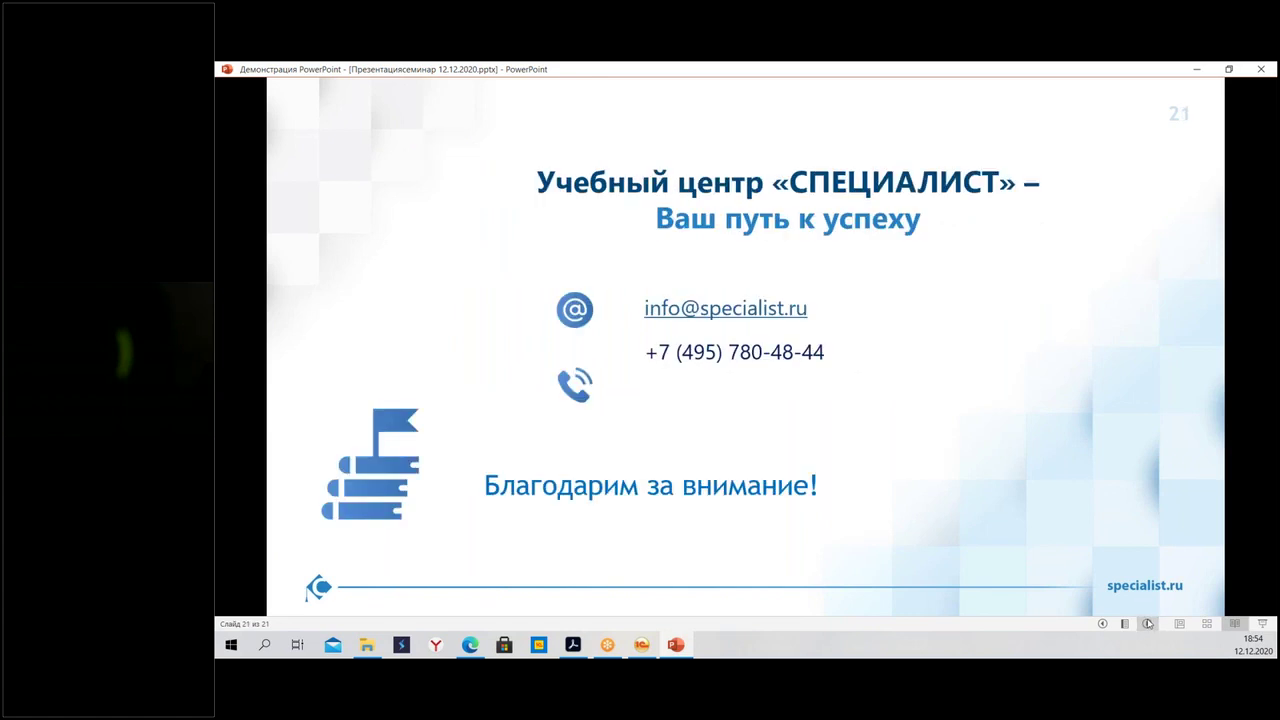
click(1148, 624)
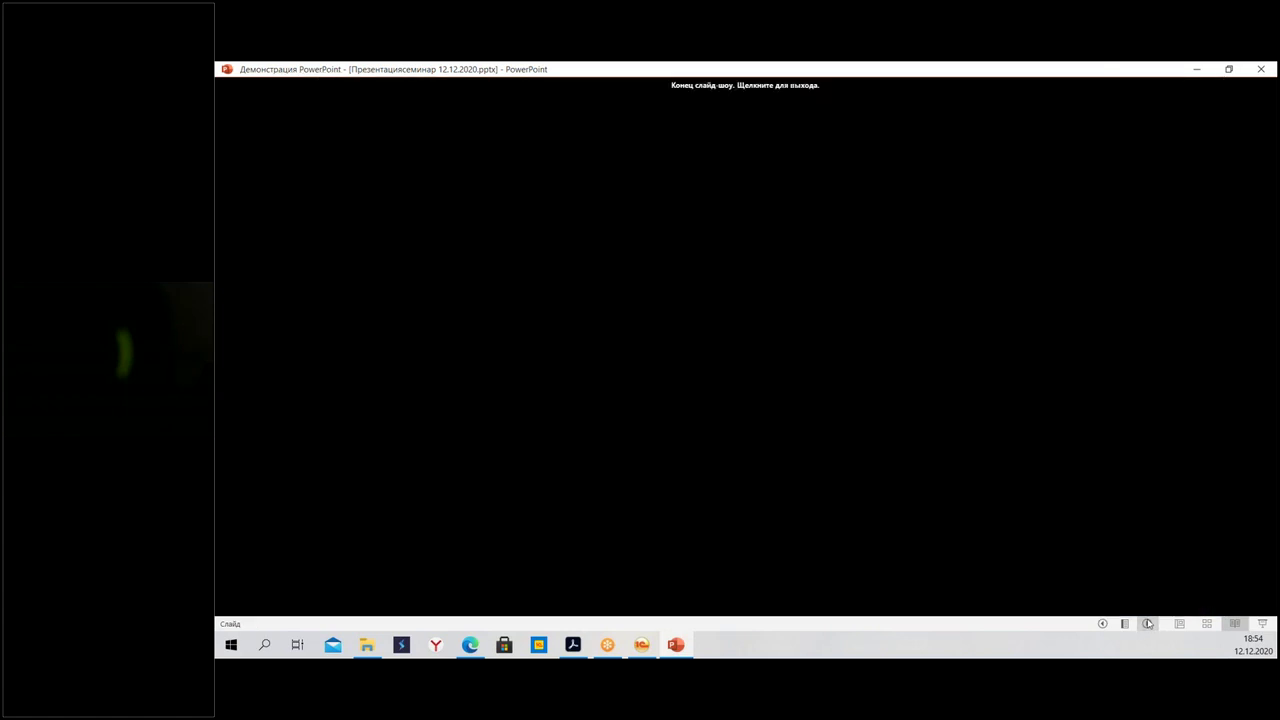